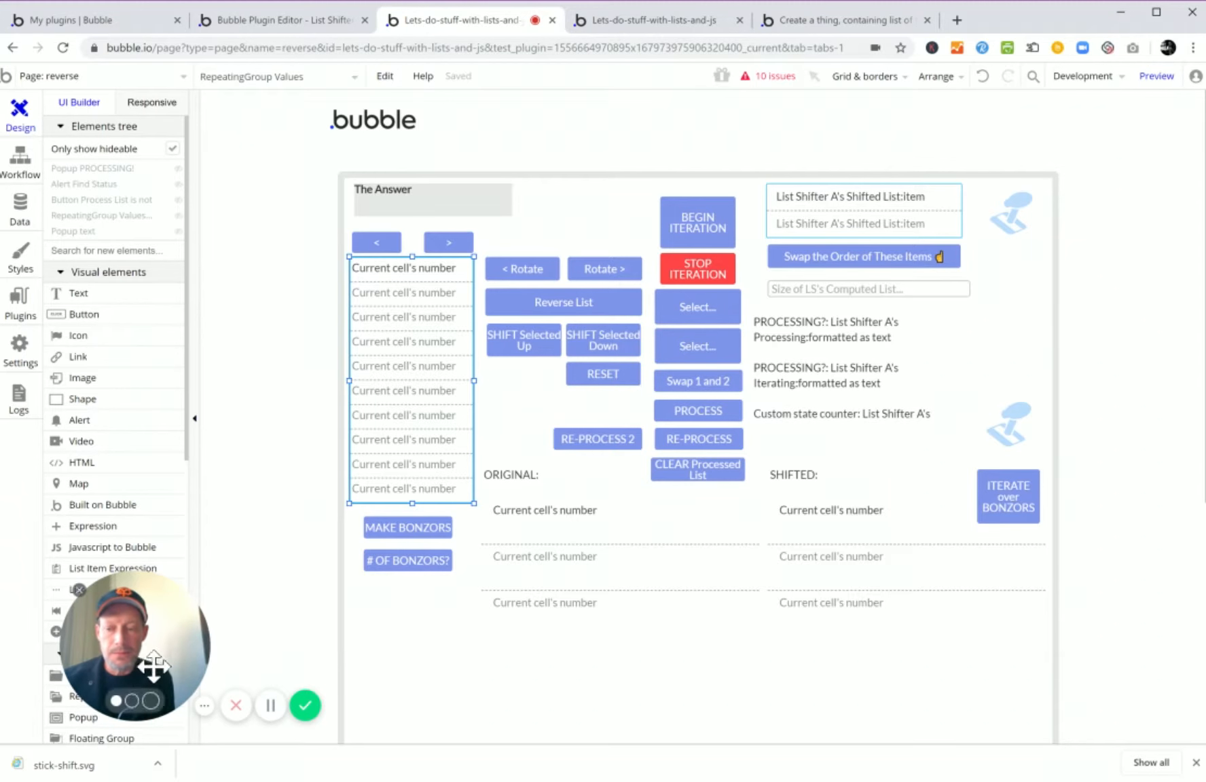
Open List Shifter A's properties and review its list selector, rotate and numeric list generation options, including the sources available for List to Shift.
{"action": "left_click_drag", "start_coordinate": [154, 662], "coordinate": [171, 613]}
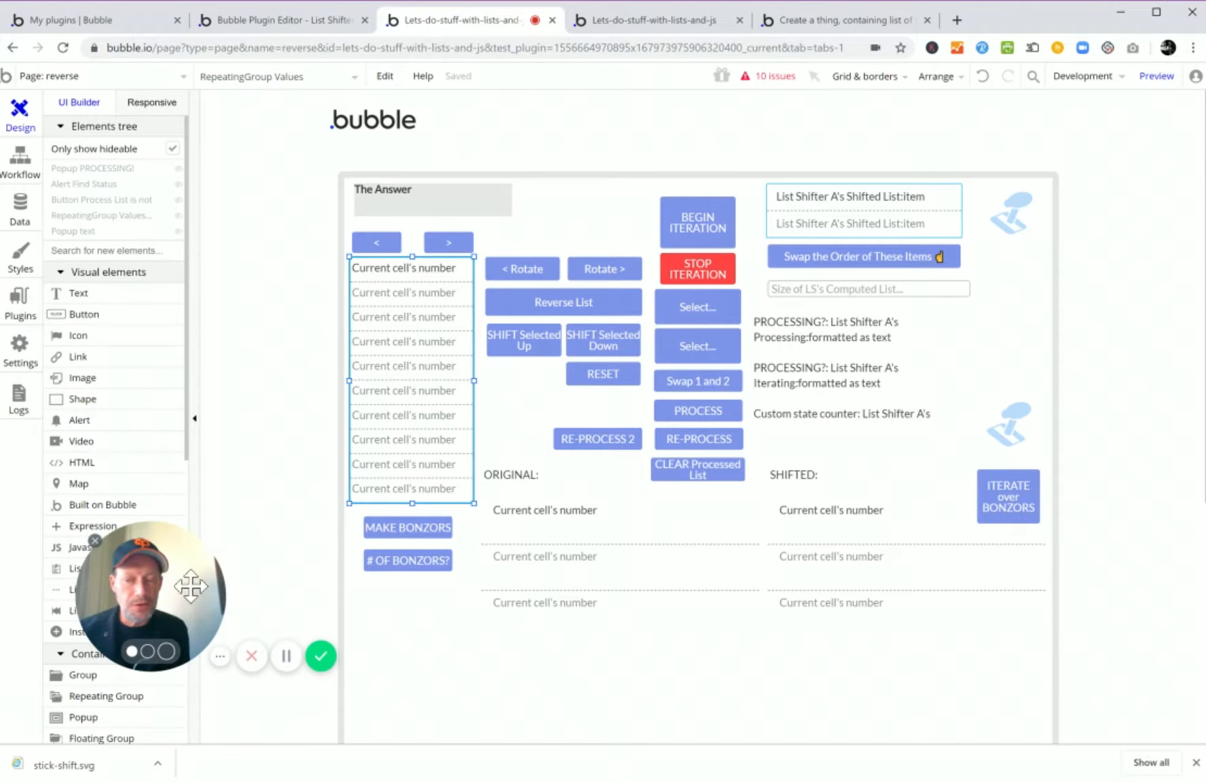
{"action": "double_click", "coordinate": [1017, 225]}
{"action": "left_click_drag", "start_coordinate": [875, 158], "coordinate": [721, 140]}
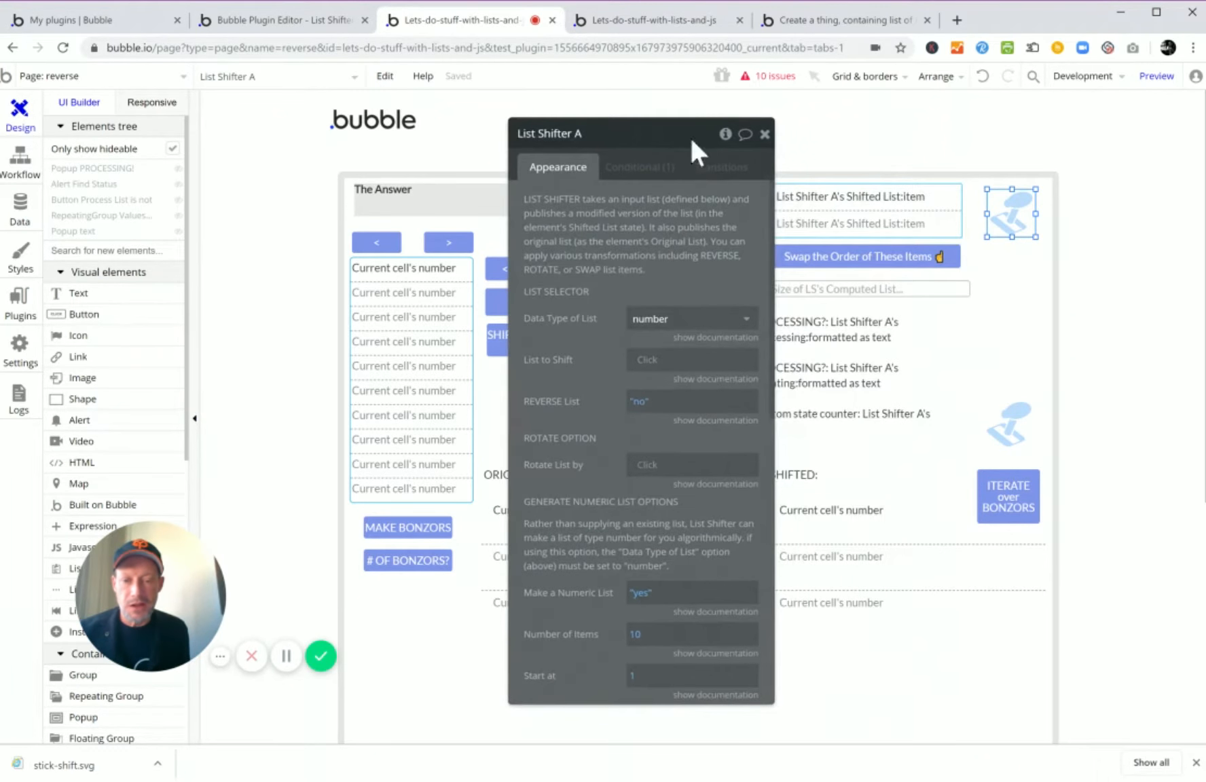
{"action": "scroll", "coordinate": [619, 423], "scroll_direction": "down", "scroll_amount": 4}
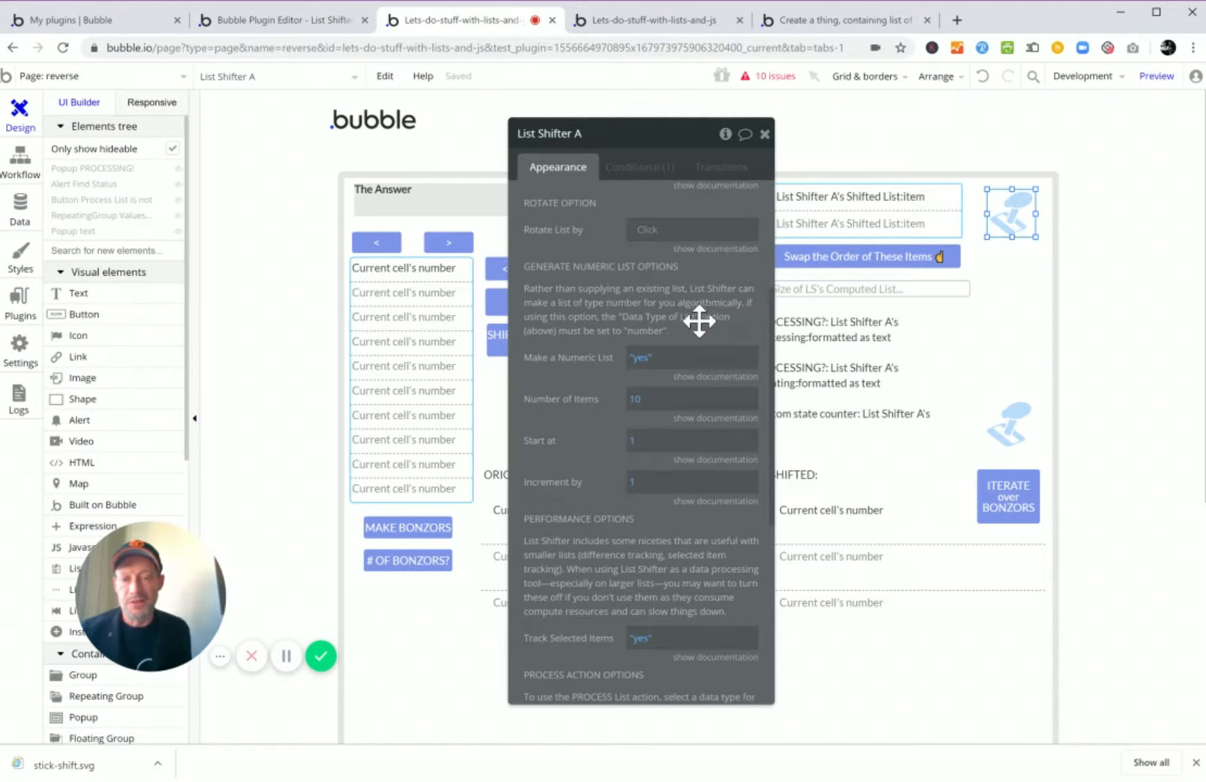
{"action": "scroll", "coordinate": [696, 339], "scroll_direction": "up", "scroll_amount": 3}
{"action": "scroll", "coordinate": [696, 349], "scroll_direction": "up", "scroll_amount": 2}
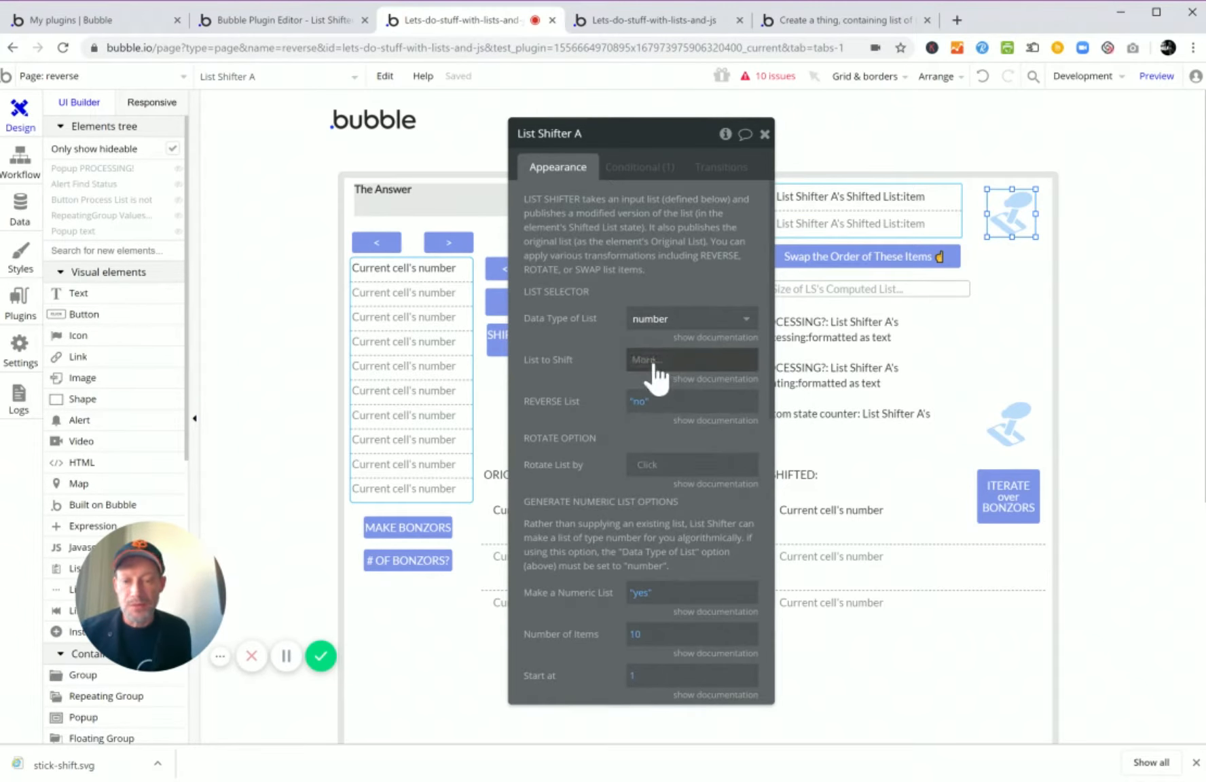
{"action": "left_click", "coordinate": [649, 360]}
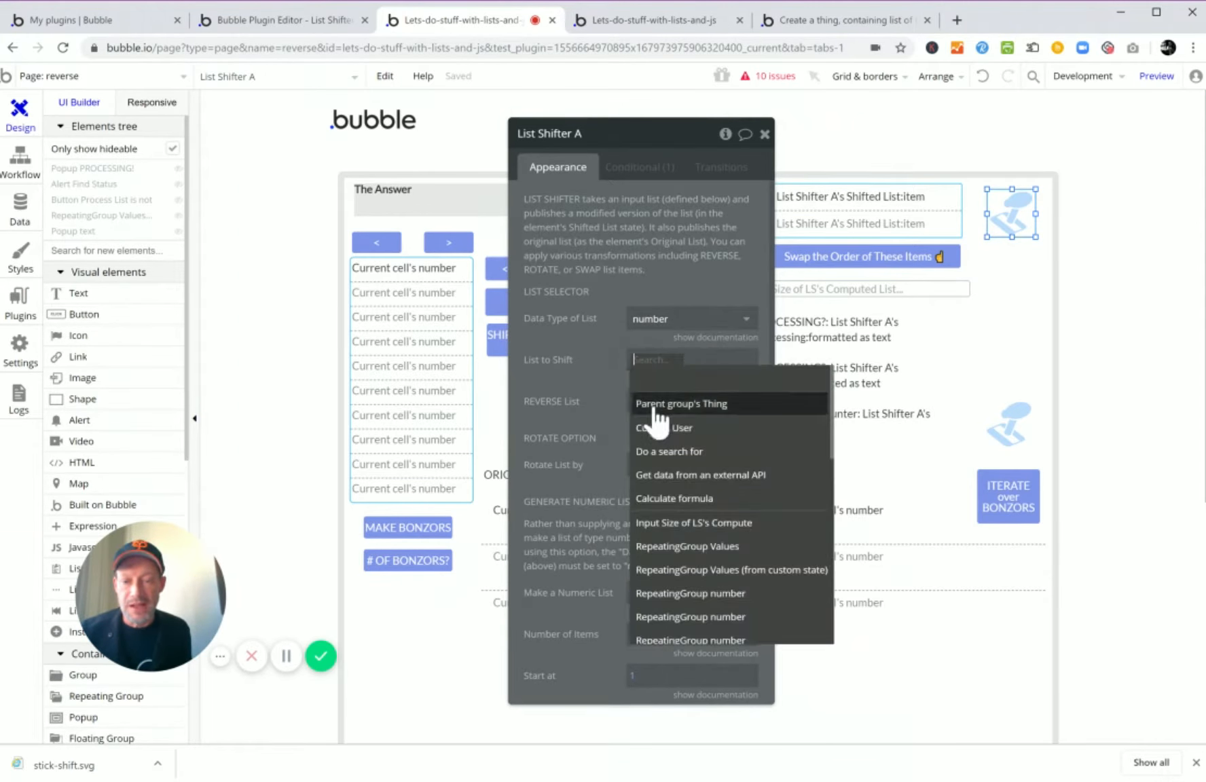
{"action": "left_click", "coordinate": [607, 359]}
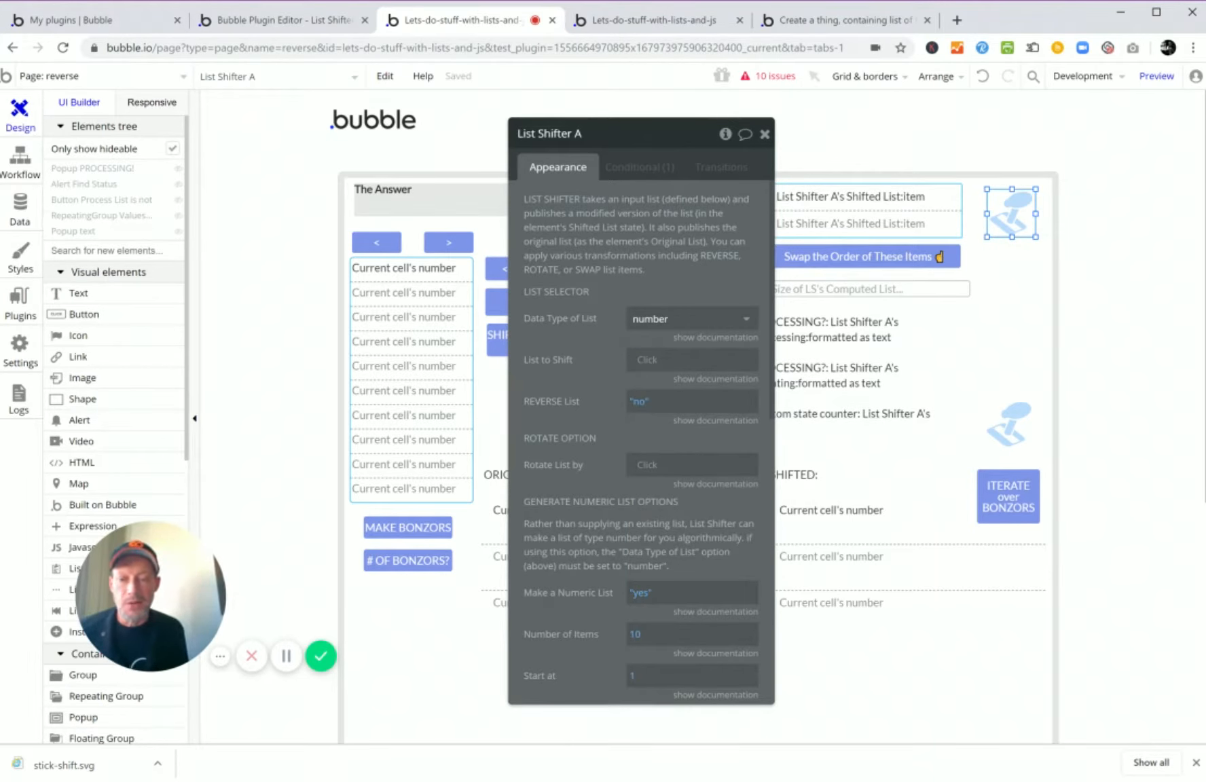
{"action": "scroll", "coordinate": [609, 334], "scroll_direction": "down", "scroll_amount": 2}
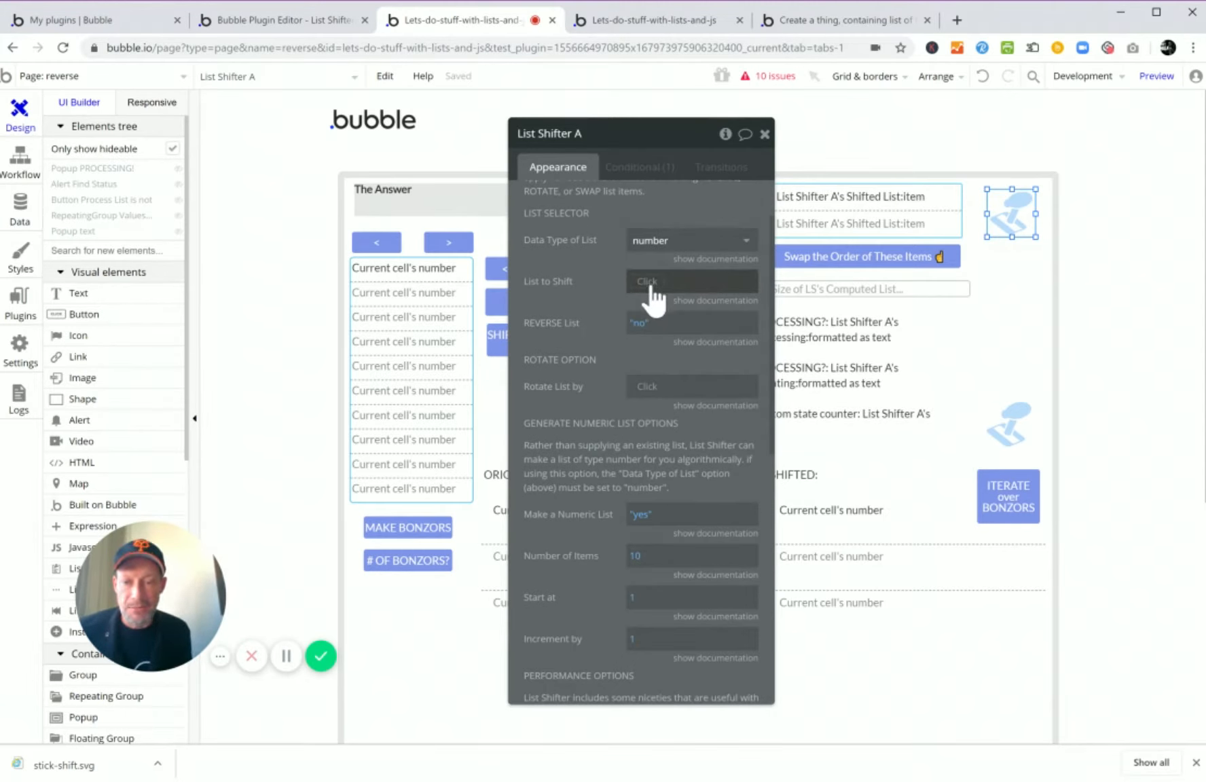
{"action": "scroll", "coordinate": [619, 296], "scroll_direction": "down", "scroll_amount": 3}
{"action": "scroll", "coordinate": [621, 297], "scroll_direction": "down", "scroll_amount": 1}
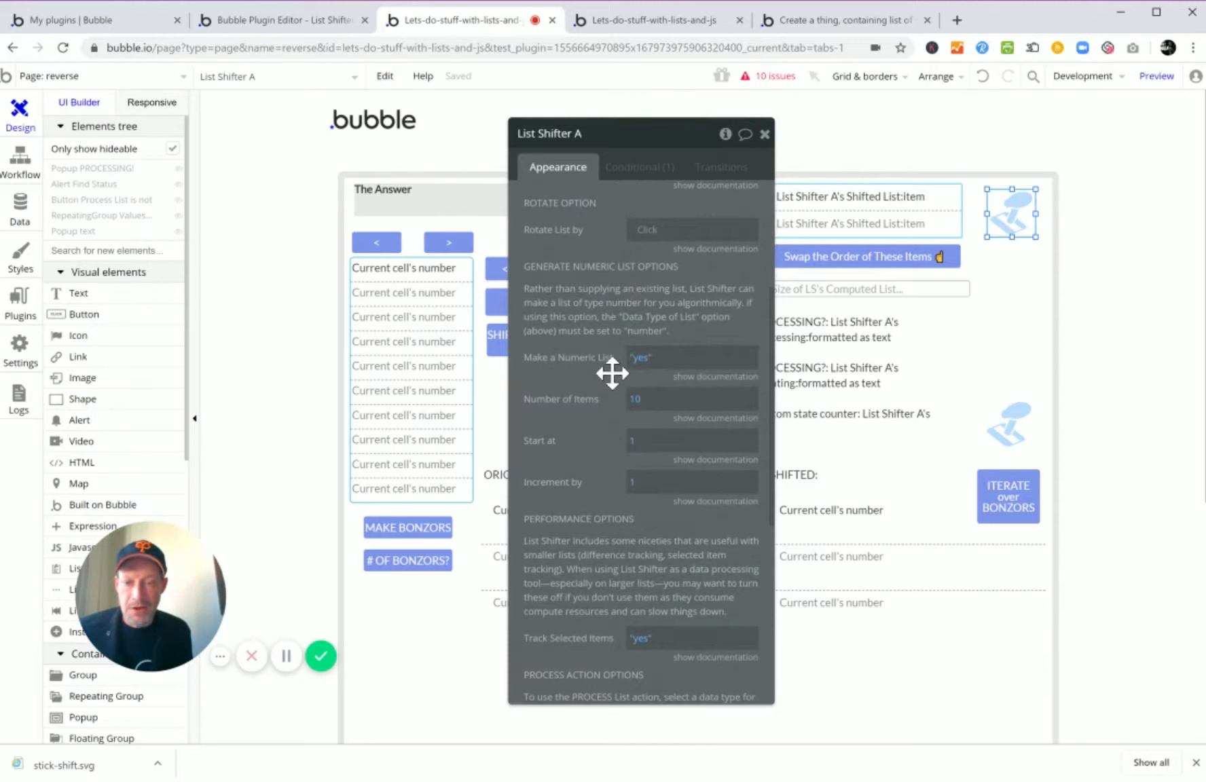
Set the Number of Items for List Shifter A's generated numeric list to 10.
{"action": "left_click", "coordinate": [653, 359]}
{"action": "left_click", "coordinate": [650, 402]}
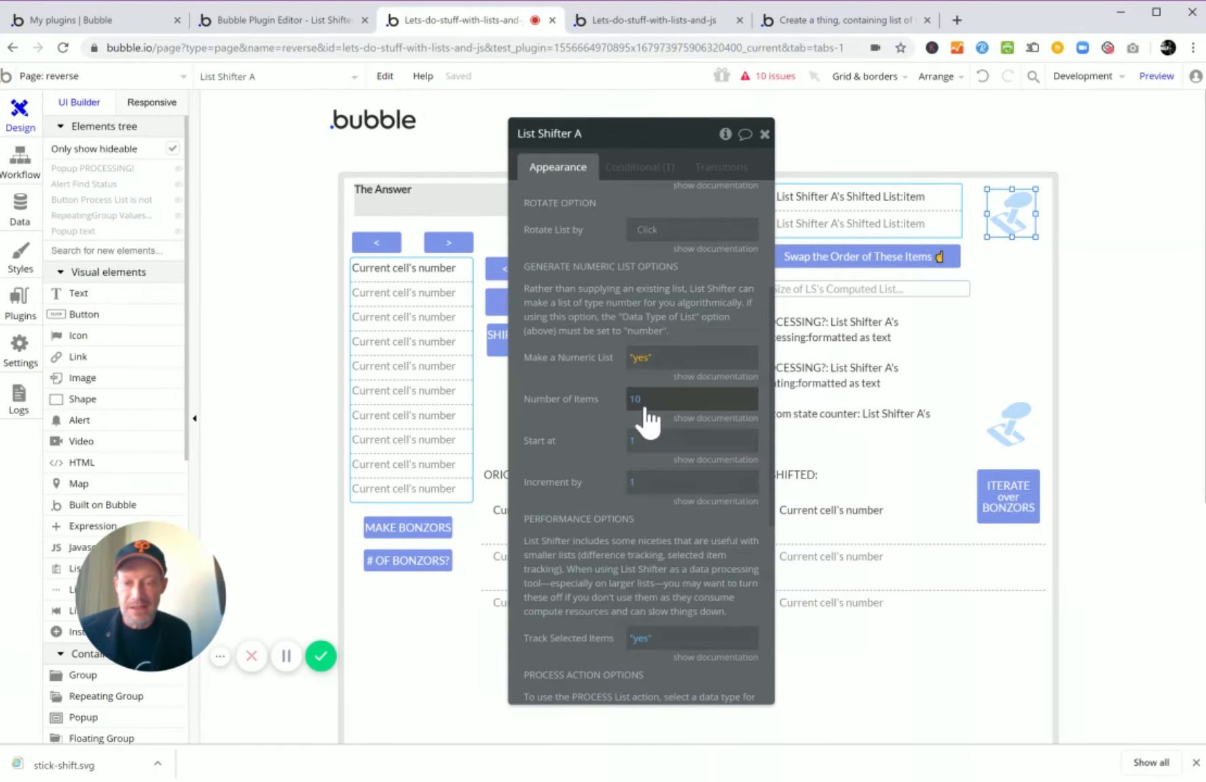
{"action": "left_click", "coordinate": [642, 402]}
{"action": "type", "text": "10"}
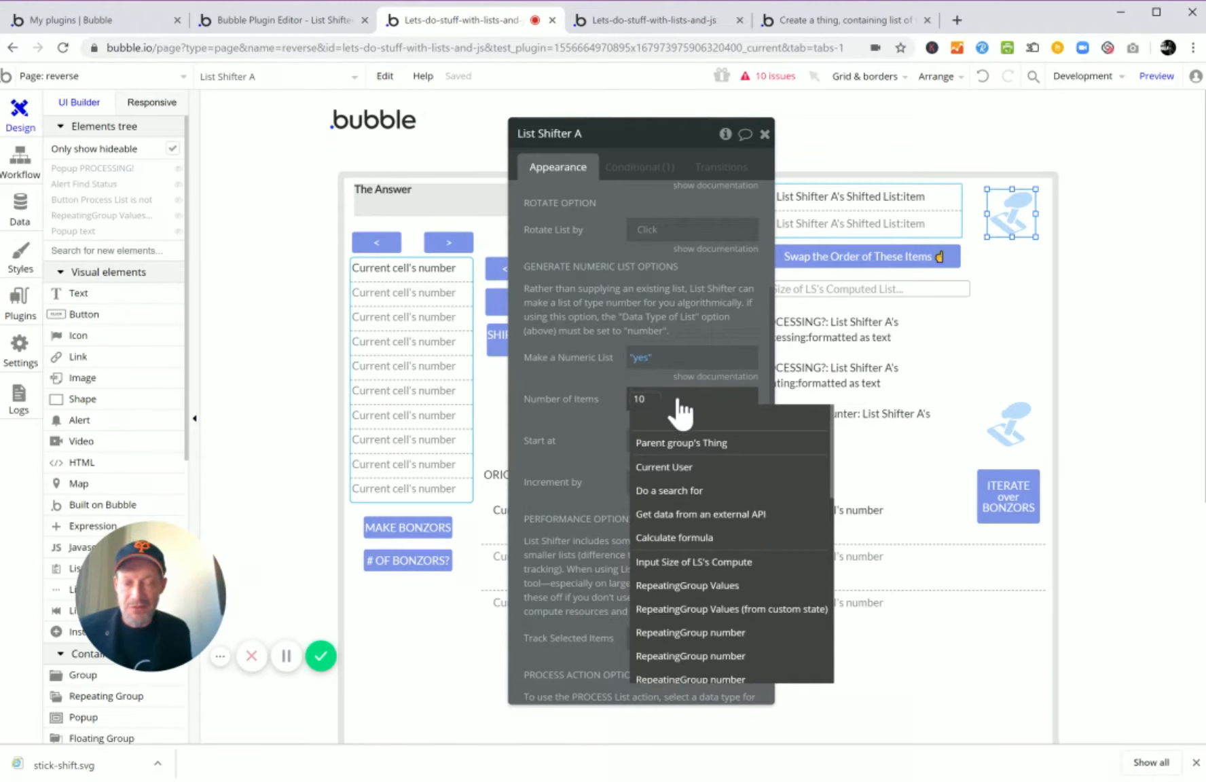
{"action": "key", "text": "BackSpace"}
{"action": "type", "text": "10"}
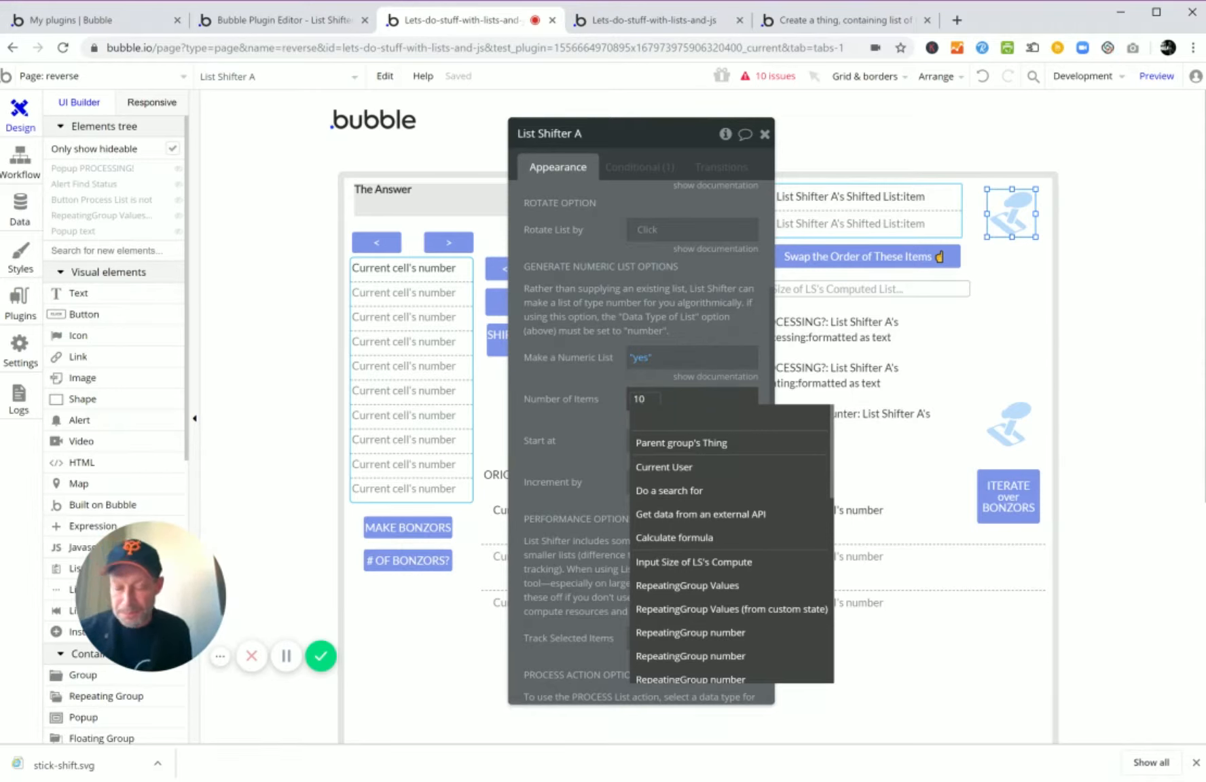
{"action": "key", "text": "Escape"}
Review List Shifter A's Data Type of List, numeric list start and increment, and performance options.
{"action": "scroll", "coordinate": [733, 356], "scroll_direction": "up", "scroll_amount": 3}
{"action": "scroll", "coordinate": [654, 317], "scroll_direction": "up", "scroll_amount": 2}
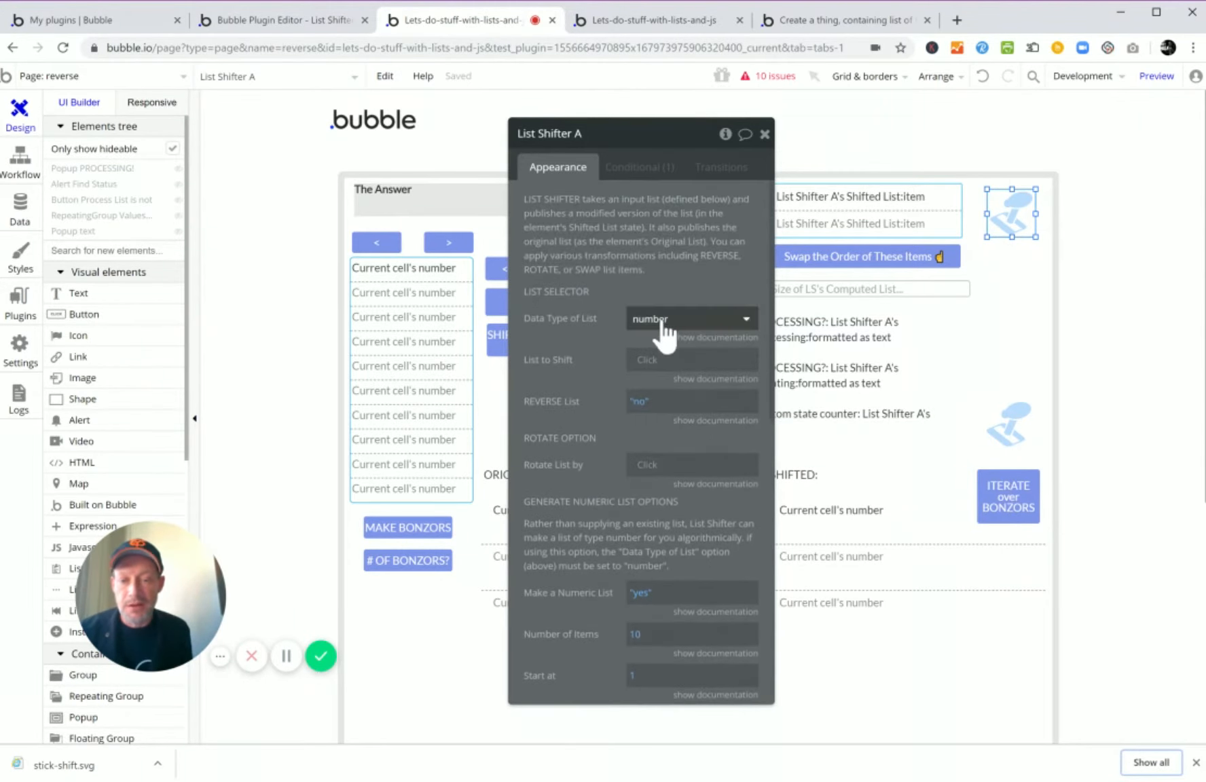
{"action": "scroll", "coordinate": [662, 299], "scroll_direction": "down", "scroll_amount": 2}
{"action": "scroll", "coordinate": [662, 326], "scroll_direction": "down", "scroll_amount": 2}
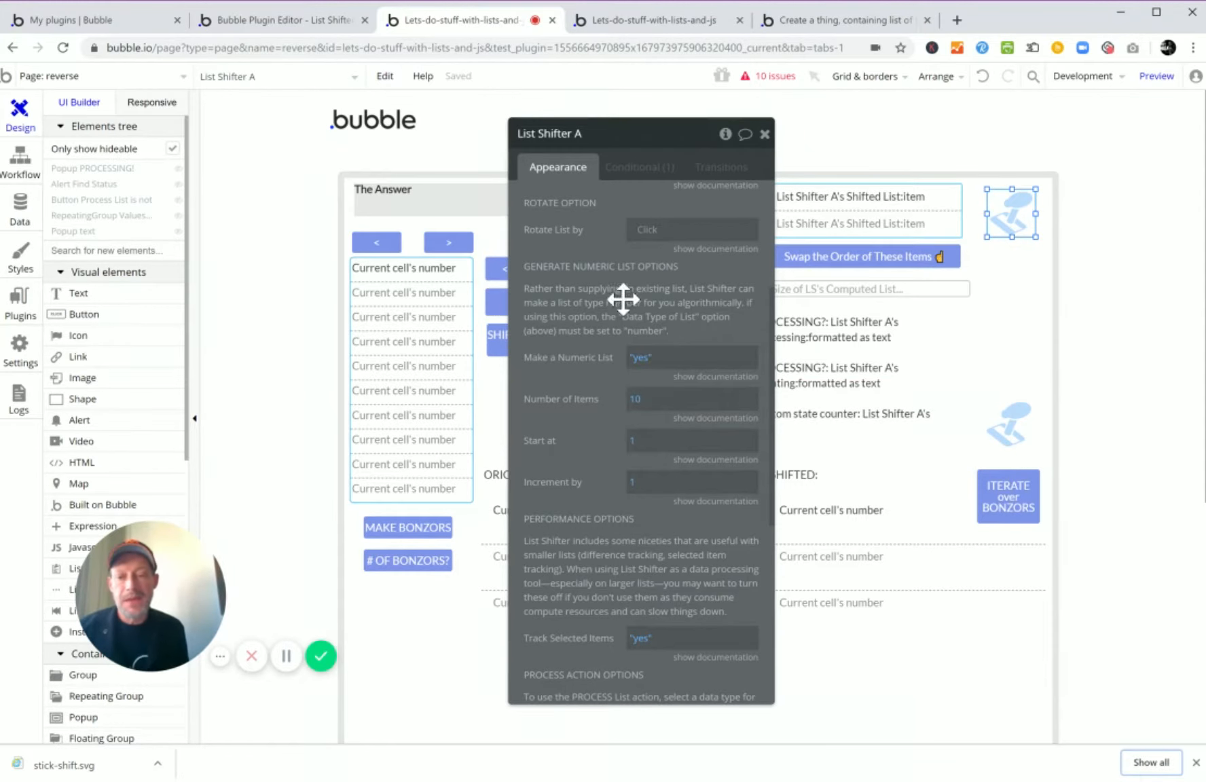
{"action": "scroll", "coordinate": [611, 326], "scroll_direction": "down", "scroll_amount": 1}
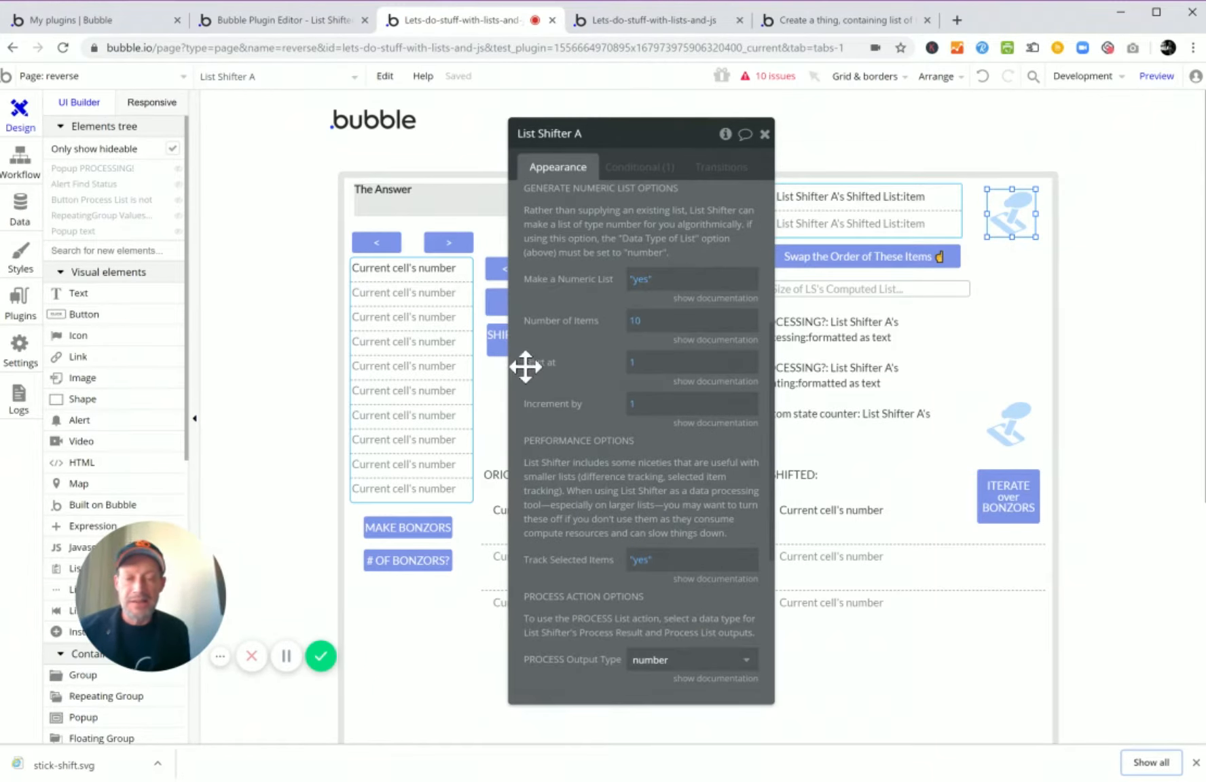
{"action": "left_click", "coordinate": [636, 407]}
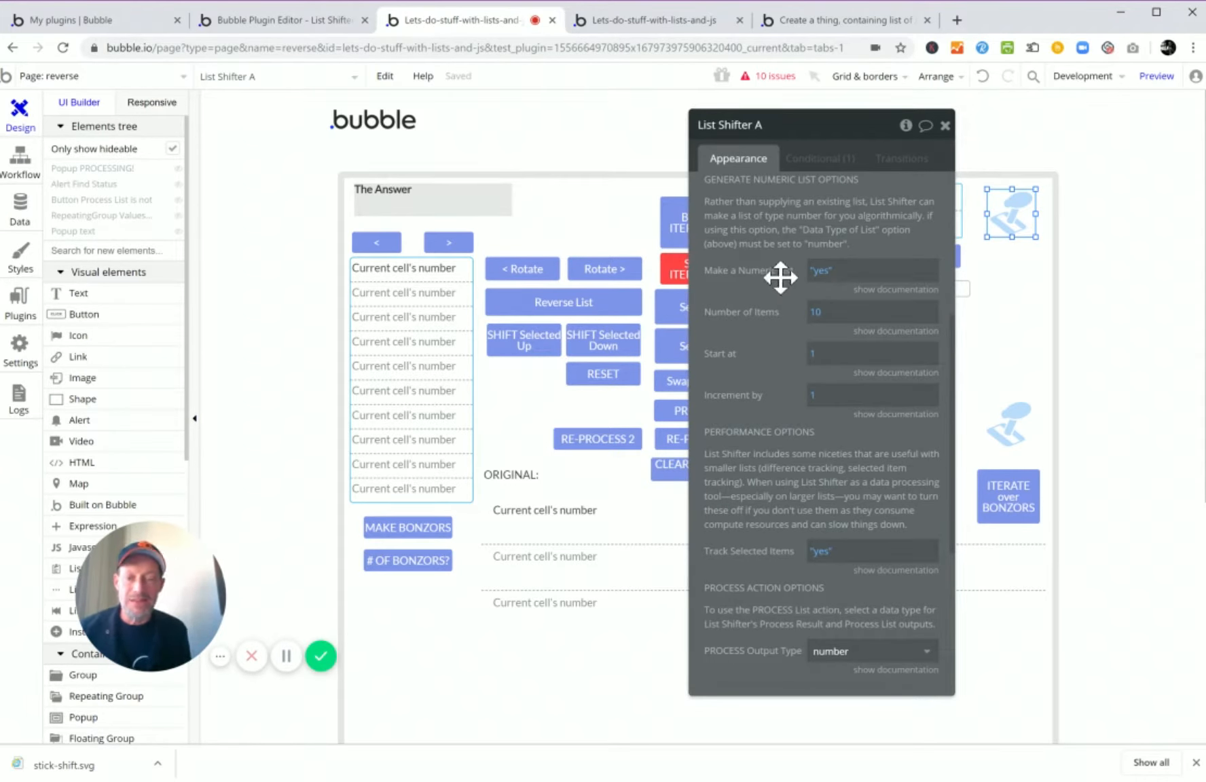
Set the data source of RepeatingGroup Values to List Shifter A's Original List, with number as its type of content.
{"action": "left_click", "coordinate": [381, 415]}
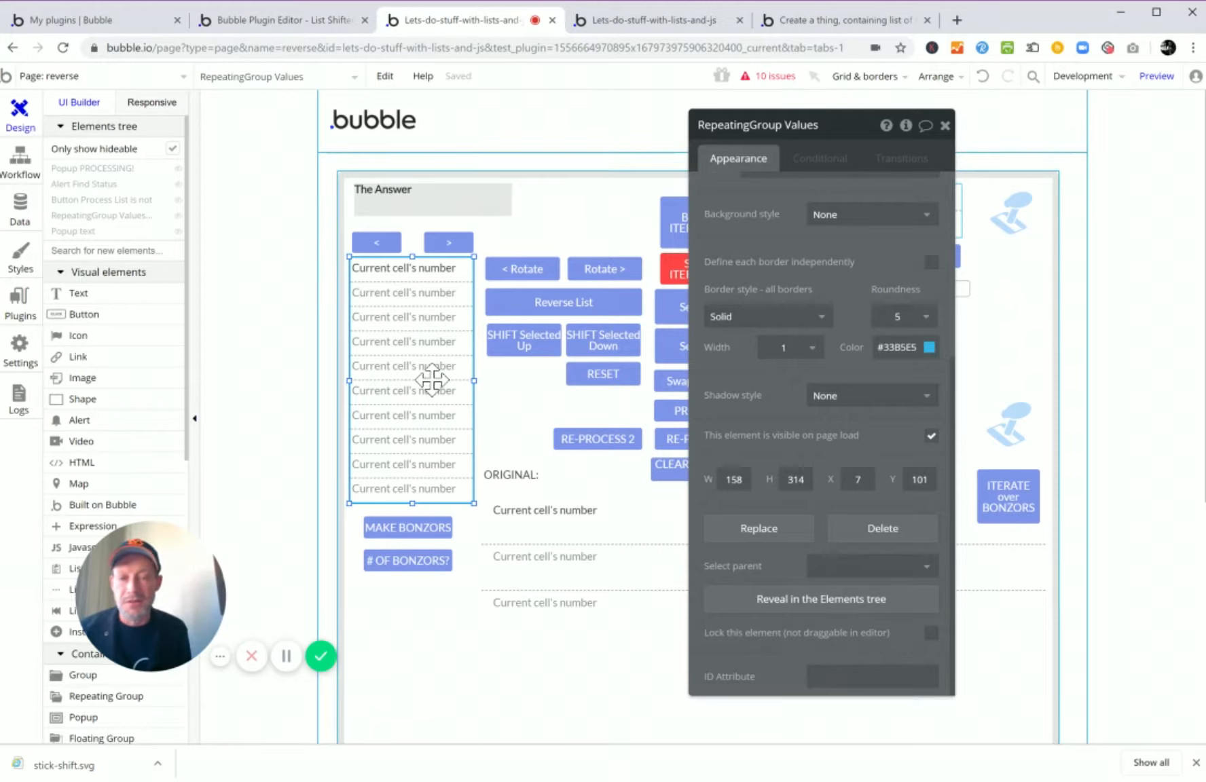
{"action": "scroll", "coordinate": [761, 396], "scroll_direction": "up", "scroll_amount": 5}
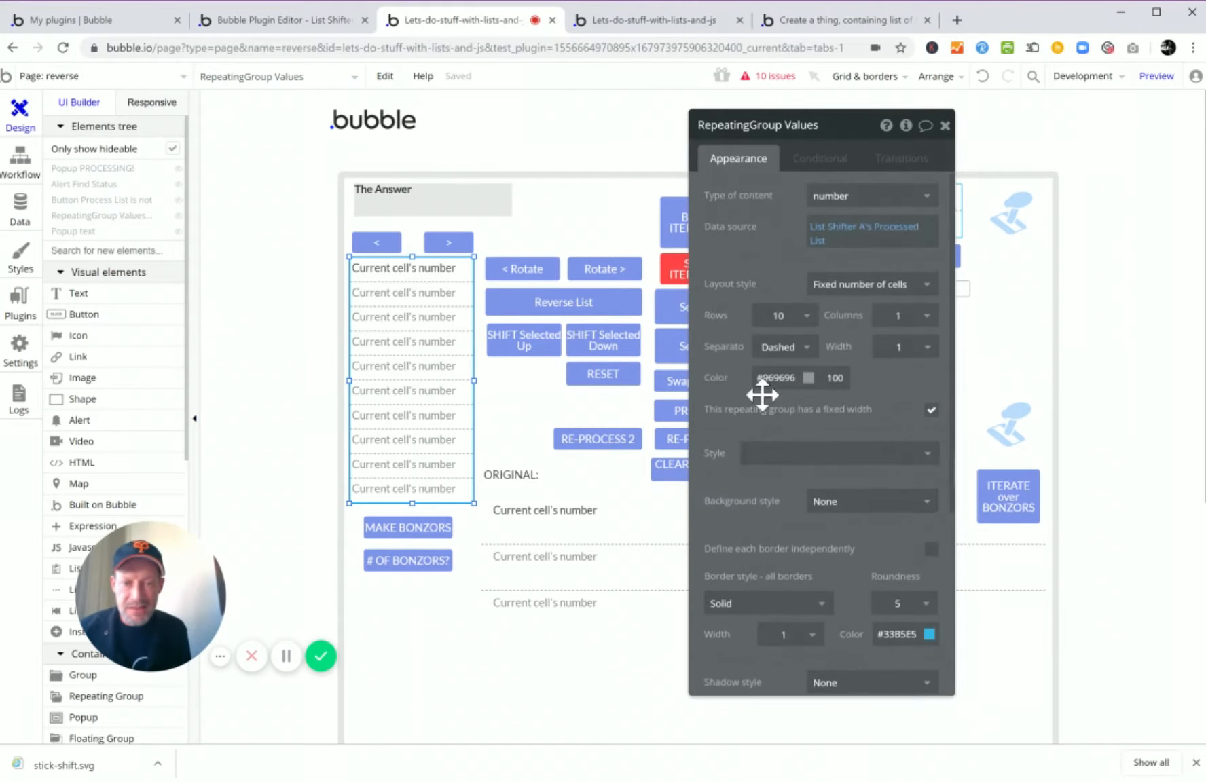
{"action": "right_click", "coordinate": [832, 234]}
{"action": "left_click", "coordinate": [924, 229]}
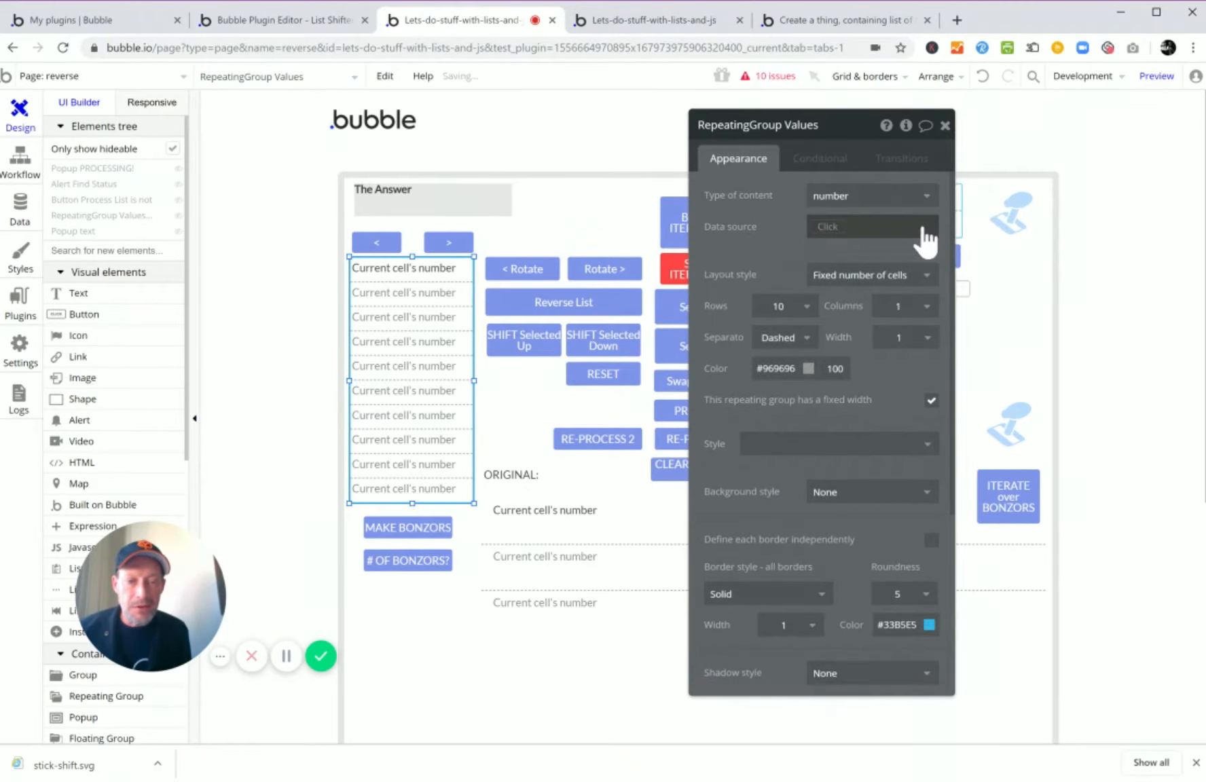
{"action": "left_click", "coordinate": [825, 231]}
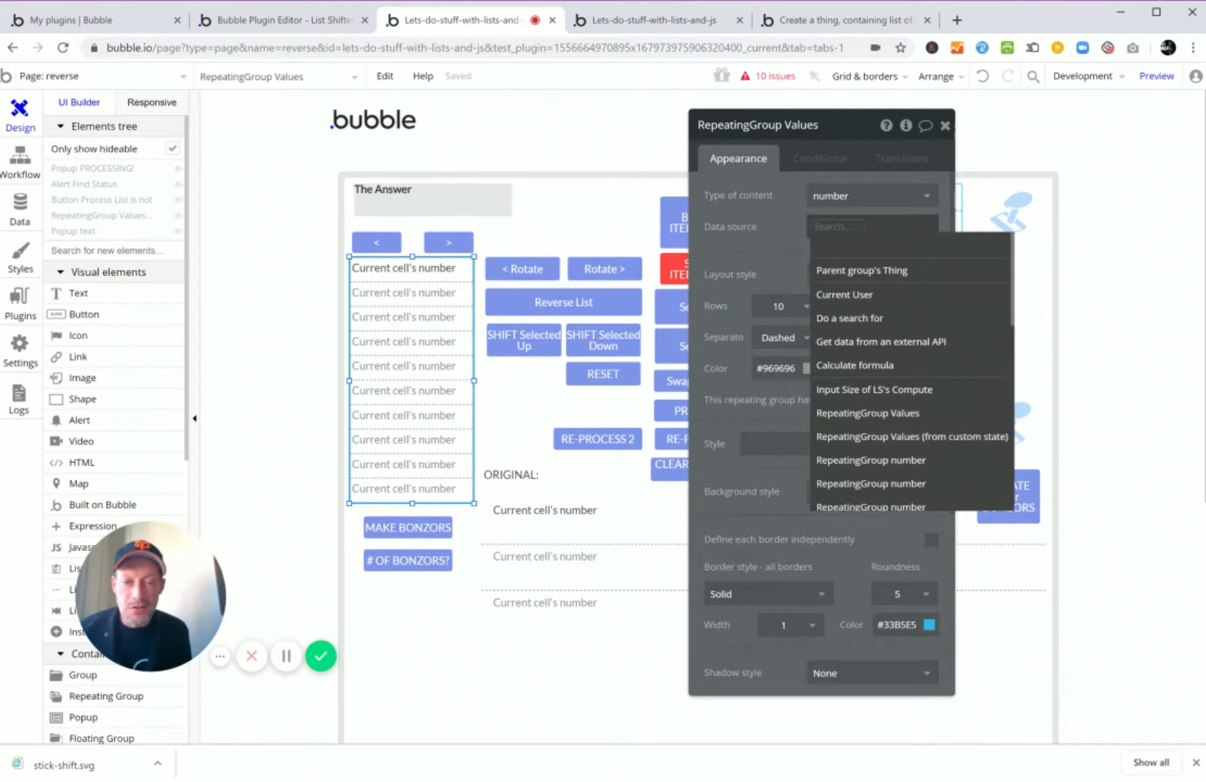
{"action": "type", "text": "list"}
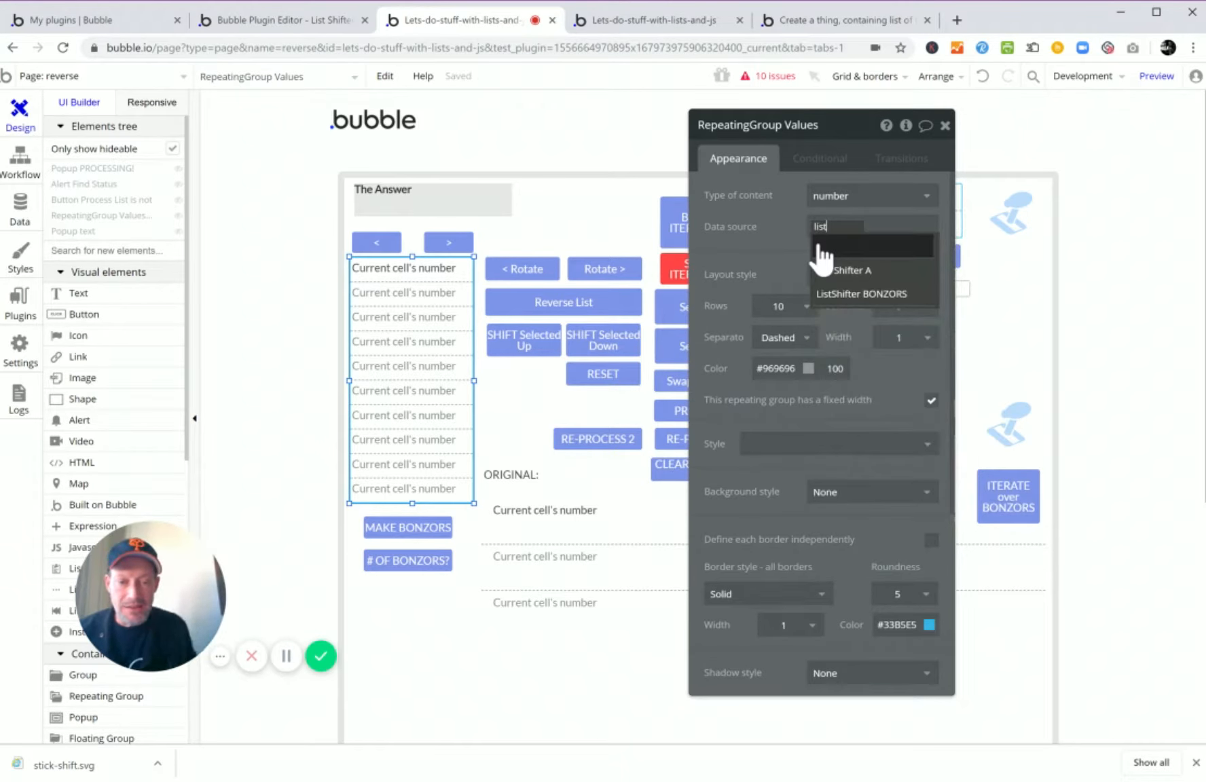
{"action": "left_click", "coordinate": [836, 279]}
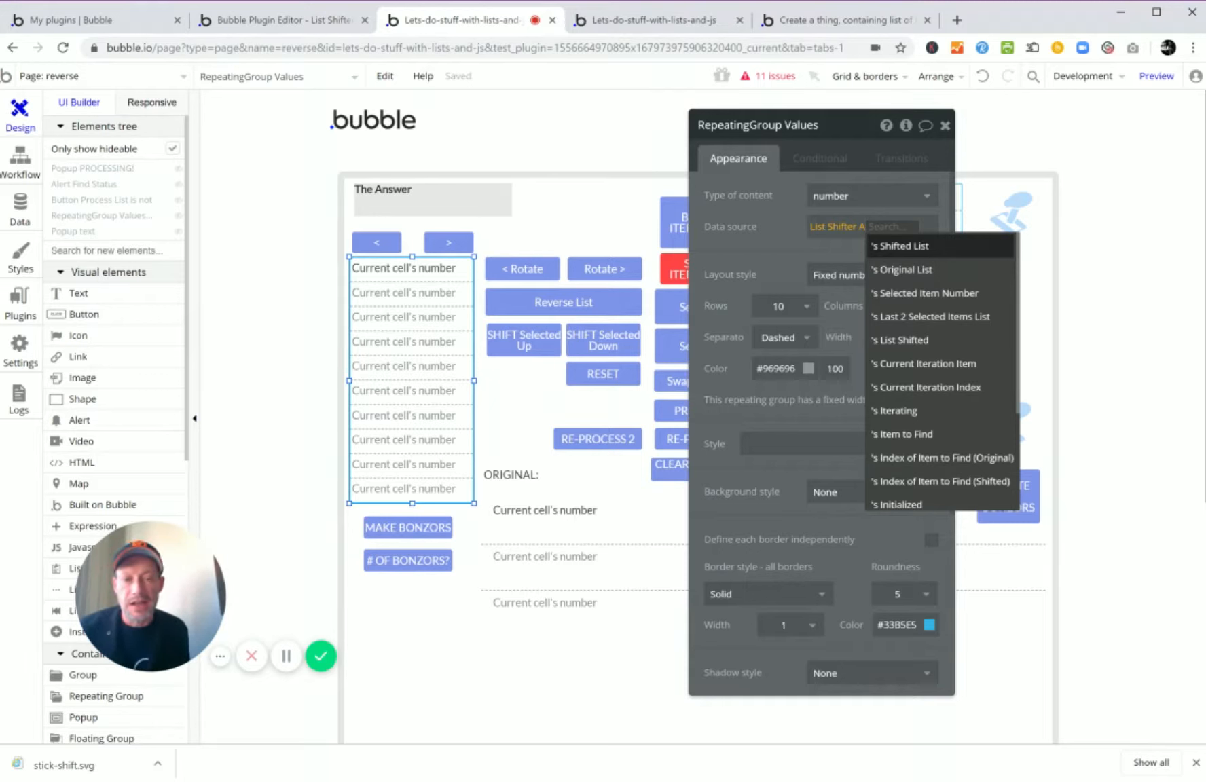
{"action": "left_click", "coordinate": [903, 270]}
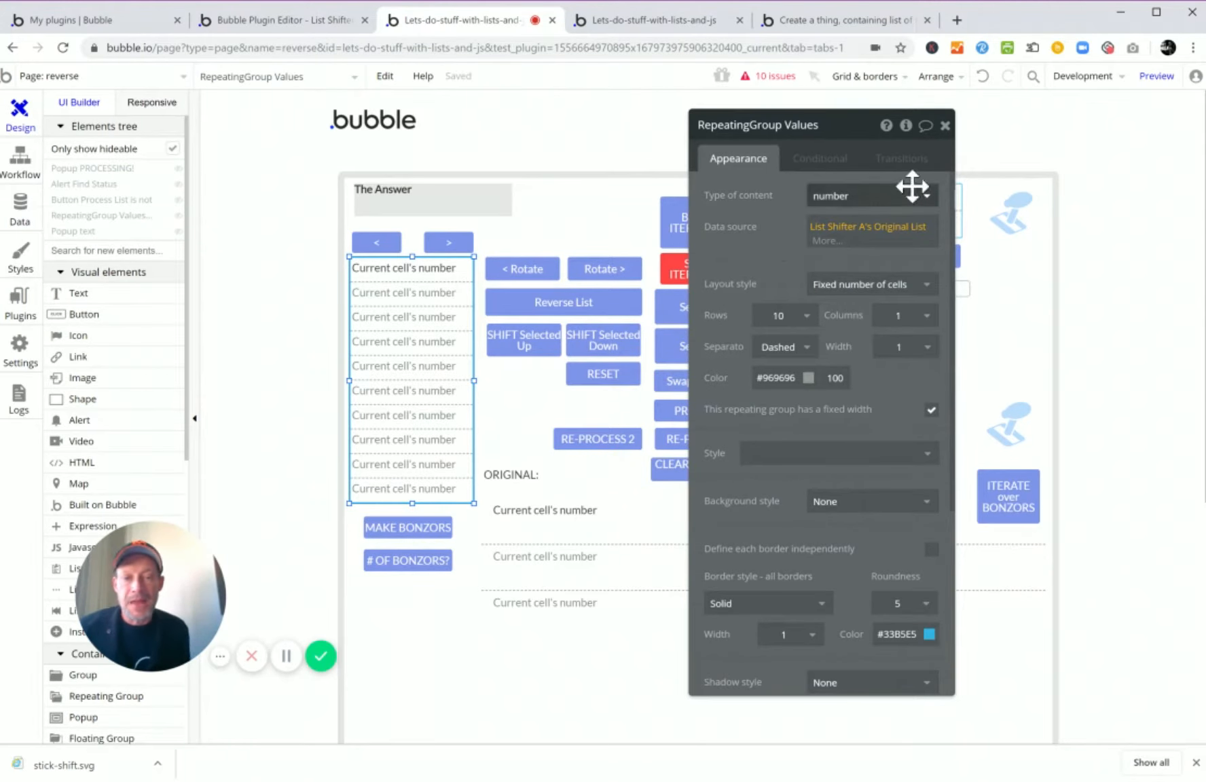
{"action": "left_click", "coordinate": [847, 197]}
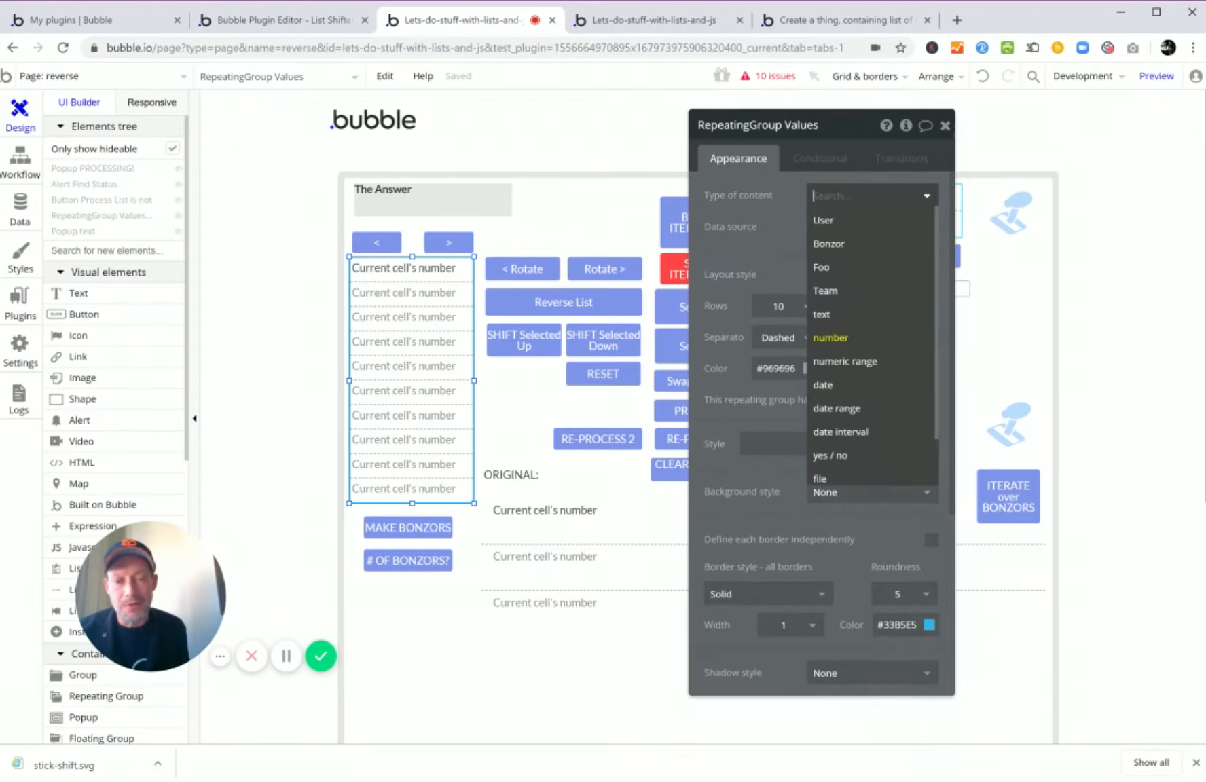
{"action": "left_click", "coordinate": [850, 343]}
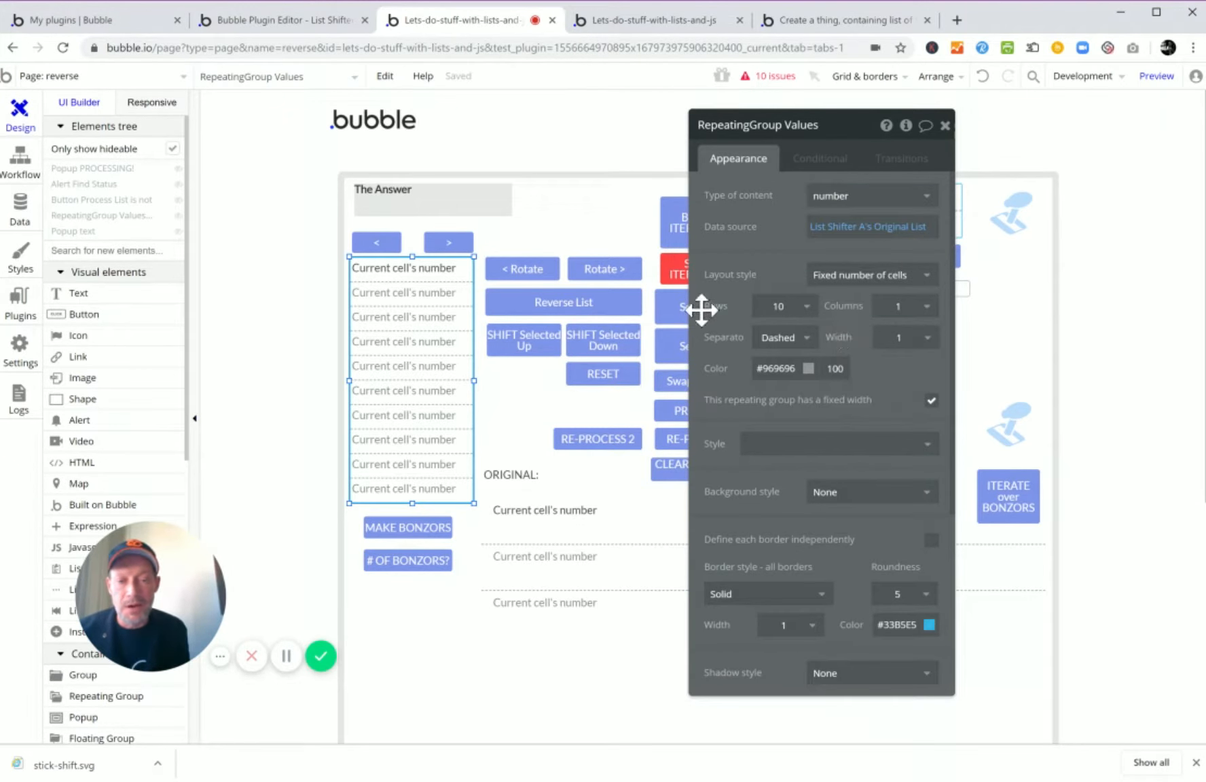
Inspect the text element in the repeating group's first cell and preview the page to check the listed values.
{"action": "left_click", "coordinate": [403, 275]}
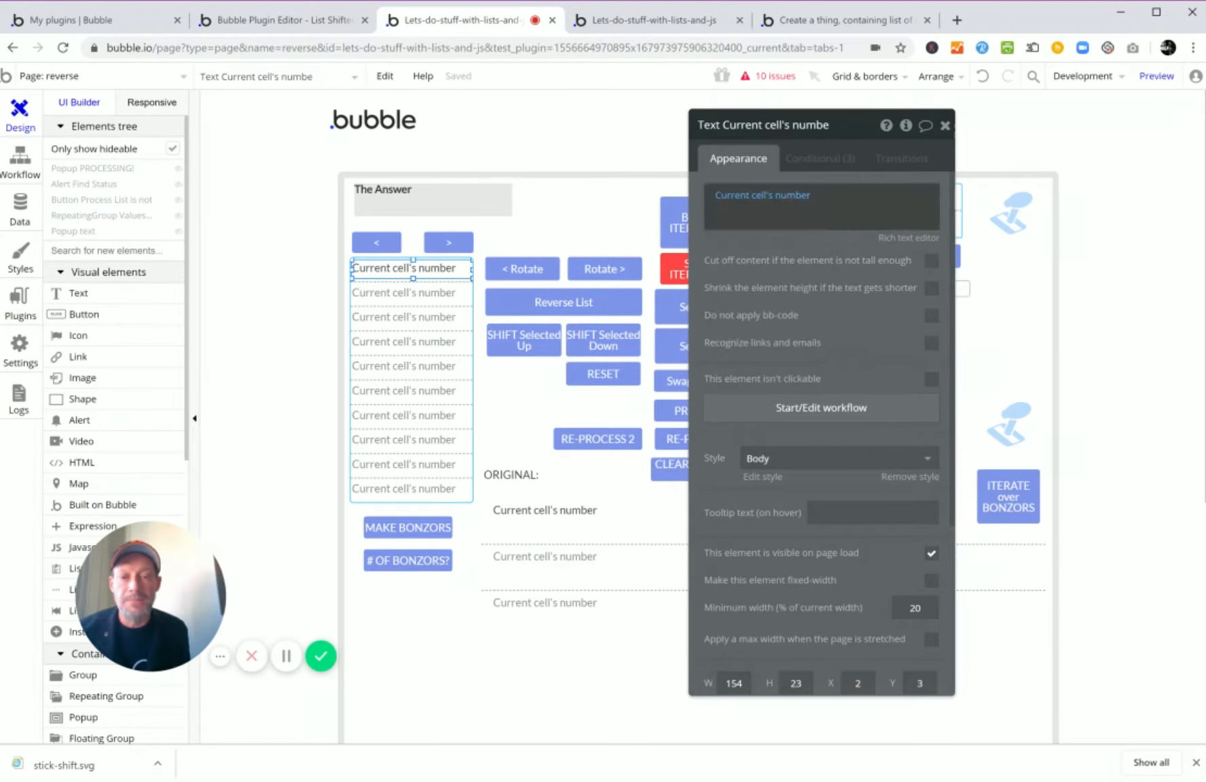
{"action": "left_click", "coordinate": [1155, 80]}
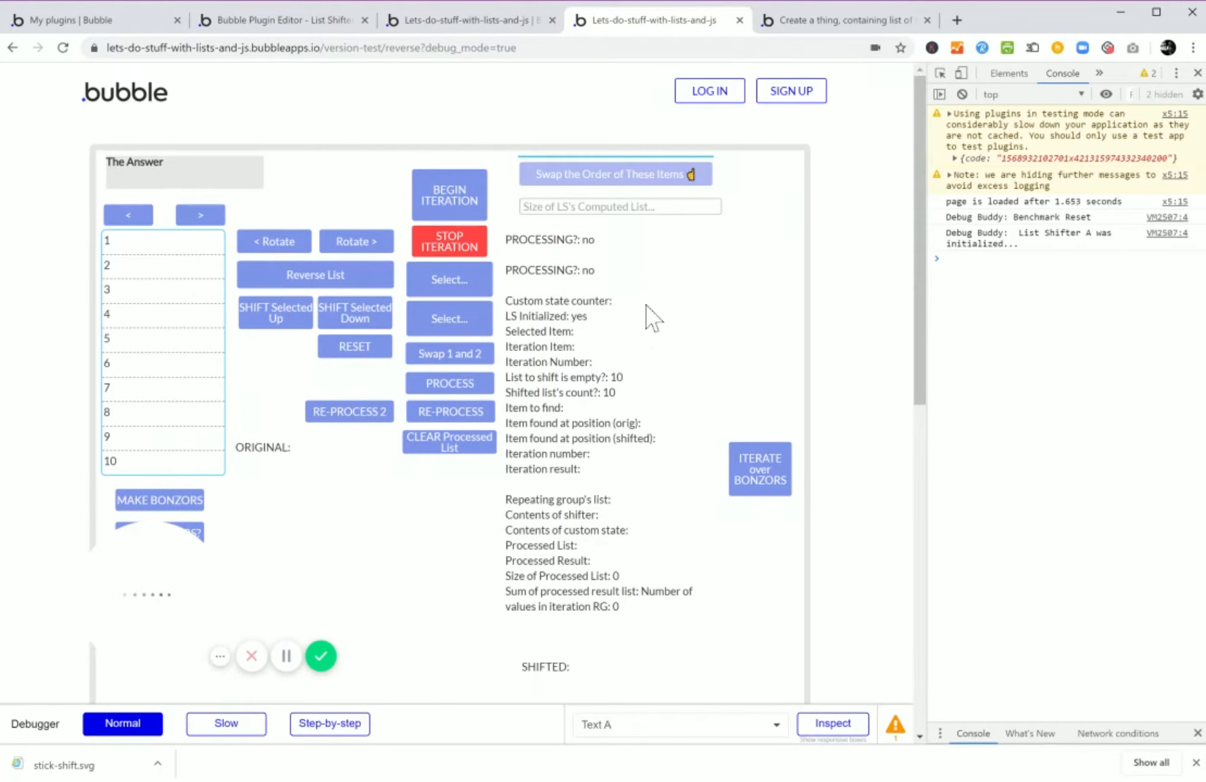
{"action": "double_click", "coordinate": [169, 270]}
{"action": "left_click", "coordinate": [175, 258]}
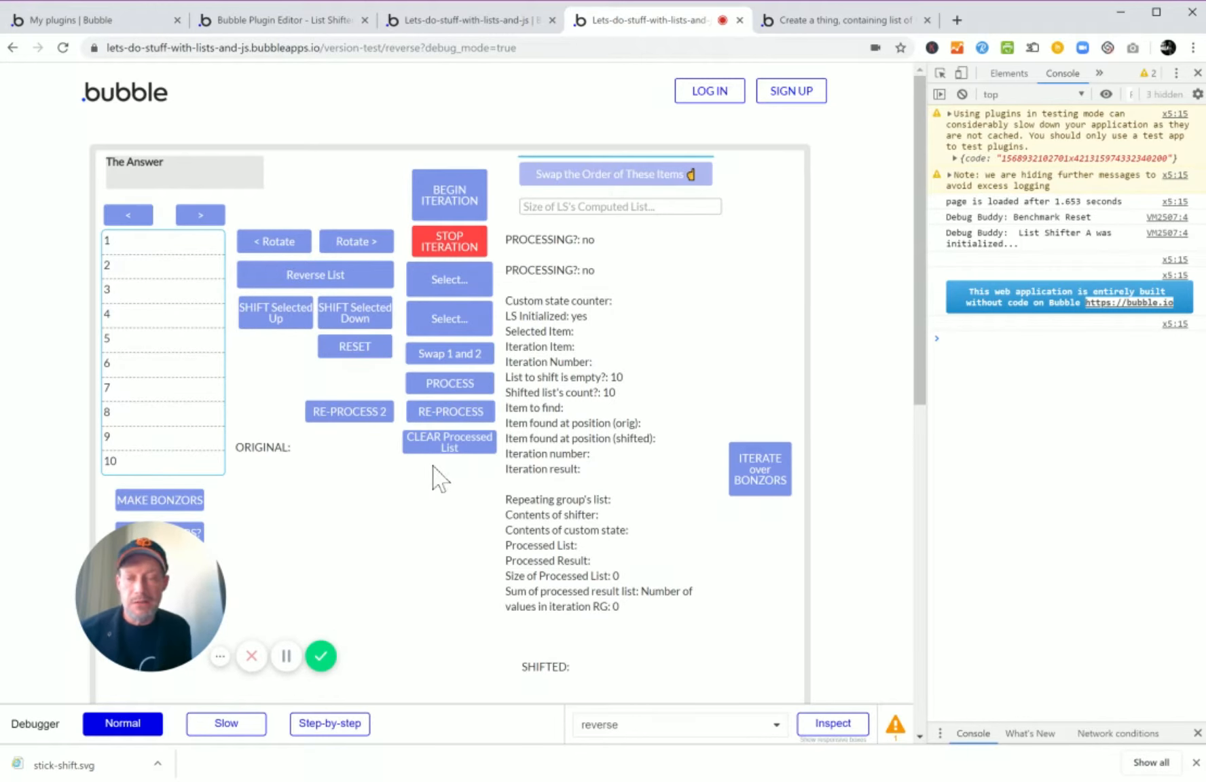
Run BEGIN ITERATION three times on the preview page to compare the benchmark summaries in the console.
{"action": "left_click", "coordinate": [448, 207]}
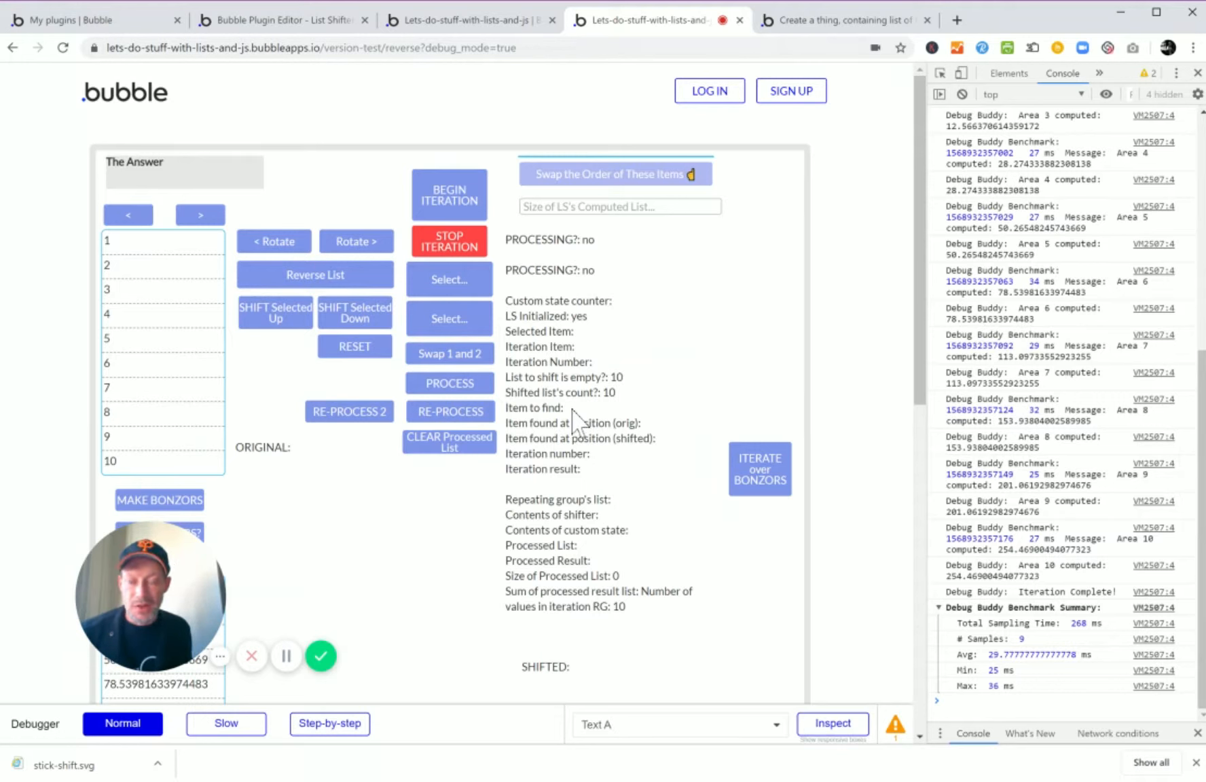
{"action": "left_click", "coordinate": [455, 212]}
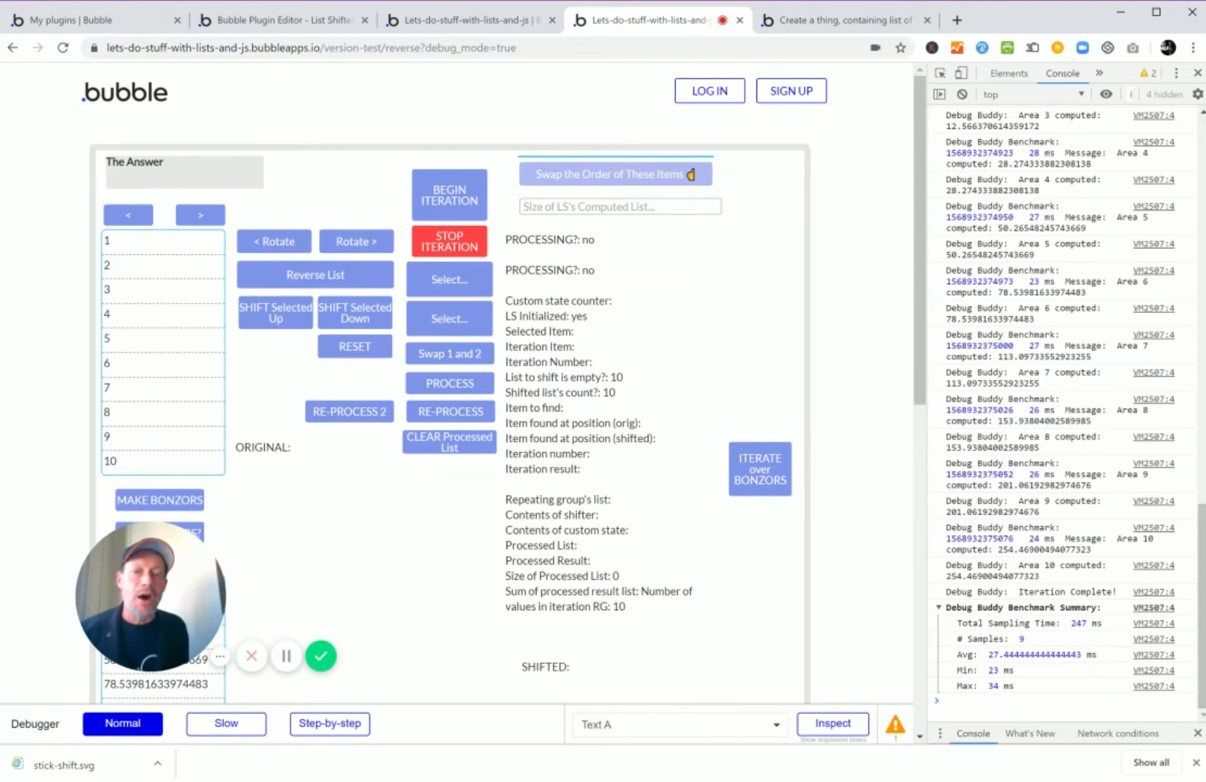
{"action": "left_click", "coordinate": [474, 216]}
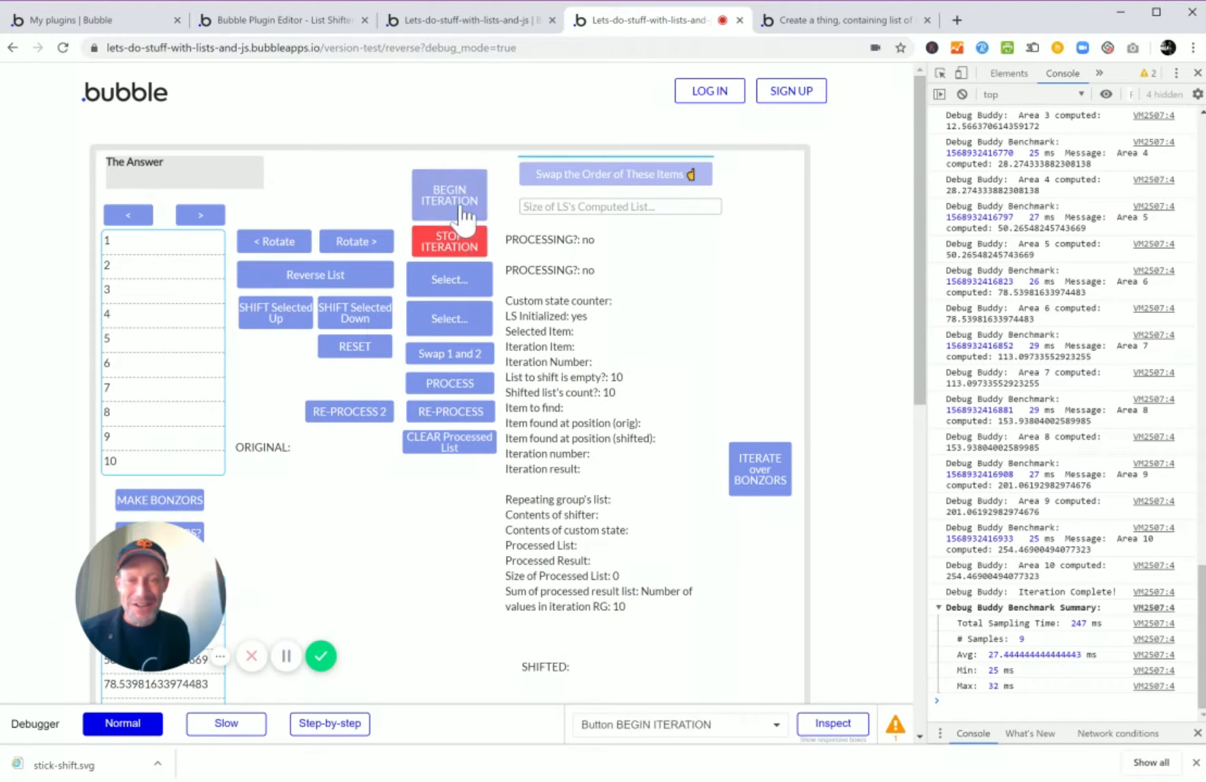
Return to the page editor and open the BEGIN ITERATION button's properties, keeping the page's other buttons uncovered.
{"action": "left_click", "coordinate": [523, 22]}
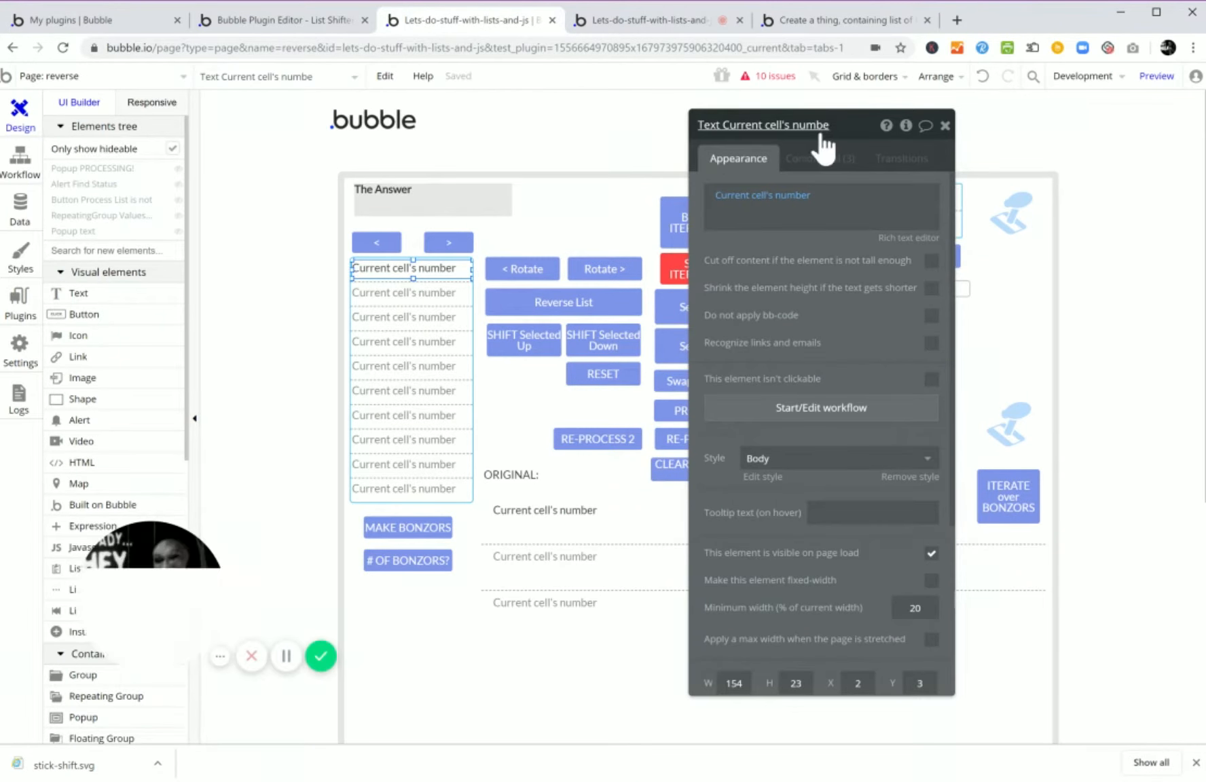
{"action": "left_click_drag", "start_coordinate": [888, 126], "coordinate": [459, 183]}
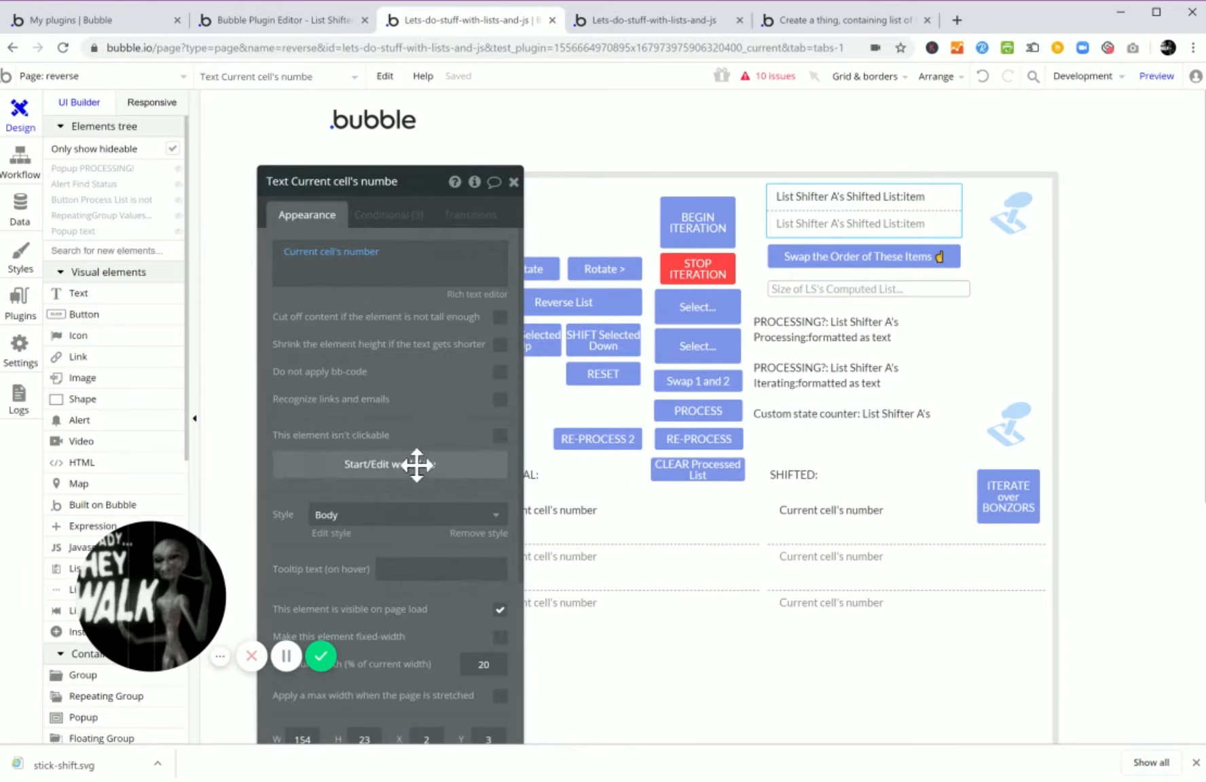
{"action": "left_click", "coordinate": [286, 656]}
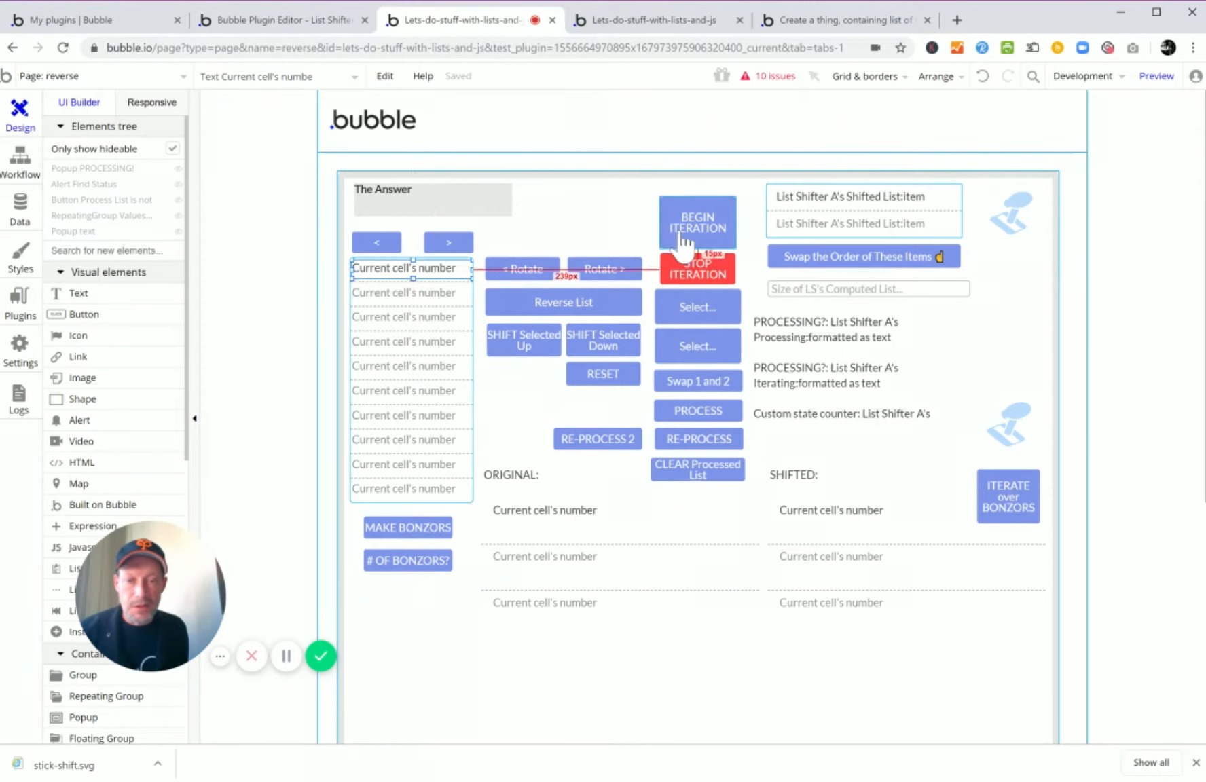
{"action": "double_click", "coordinate": [683, 241]}
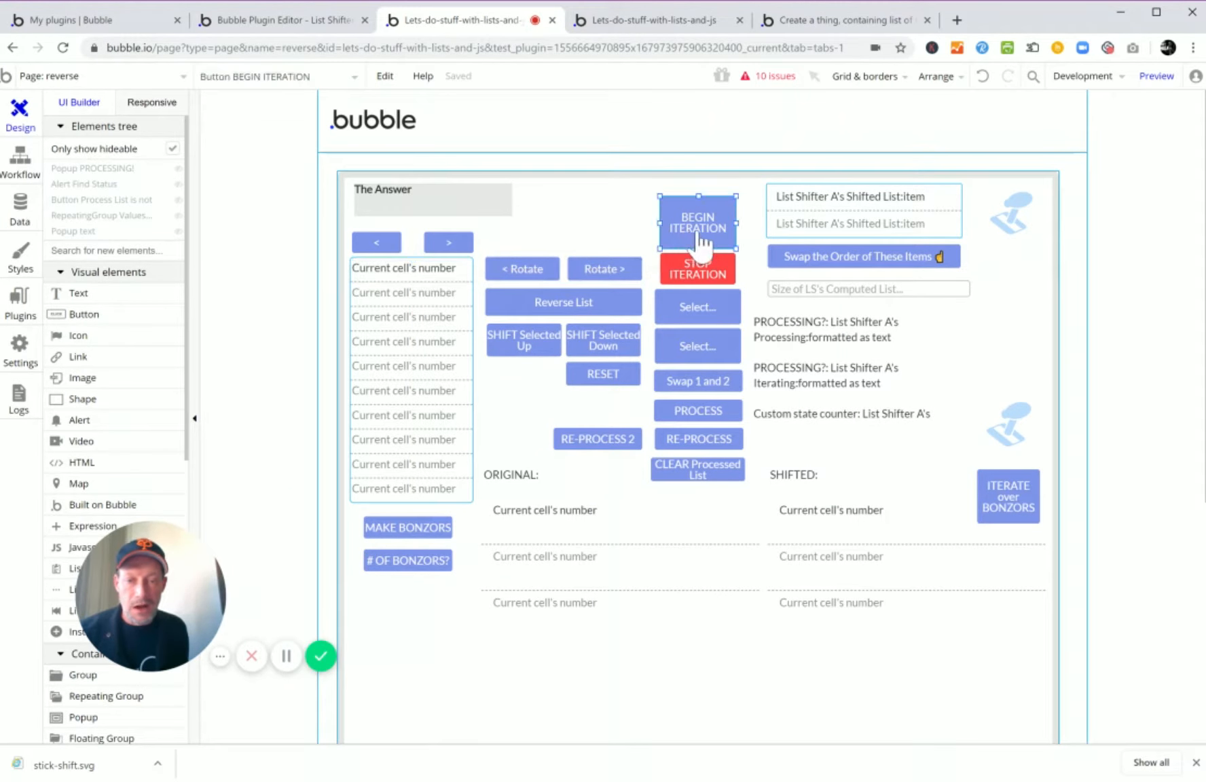
{"action": "left_click_drag", "start_coordinate": [417, 194], "coordinate": [1004, 146]}
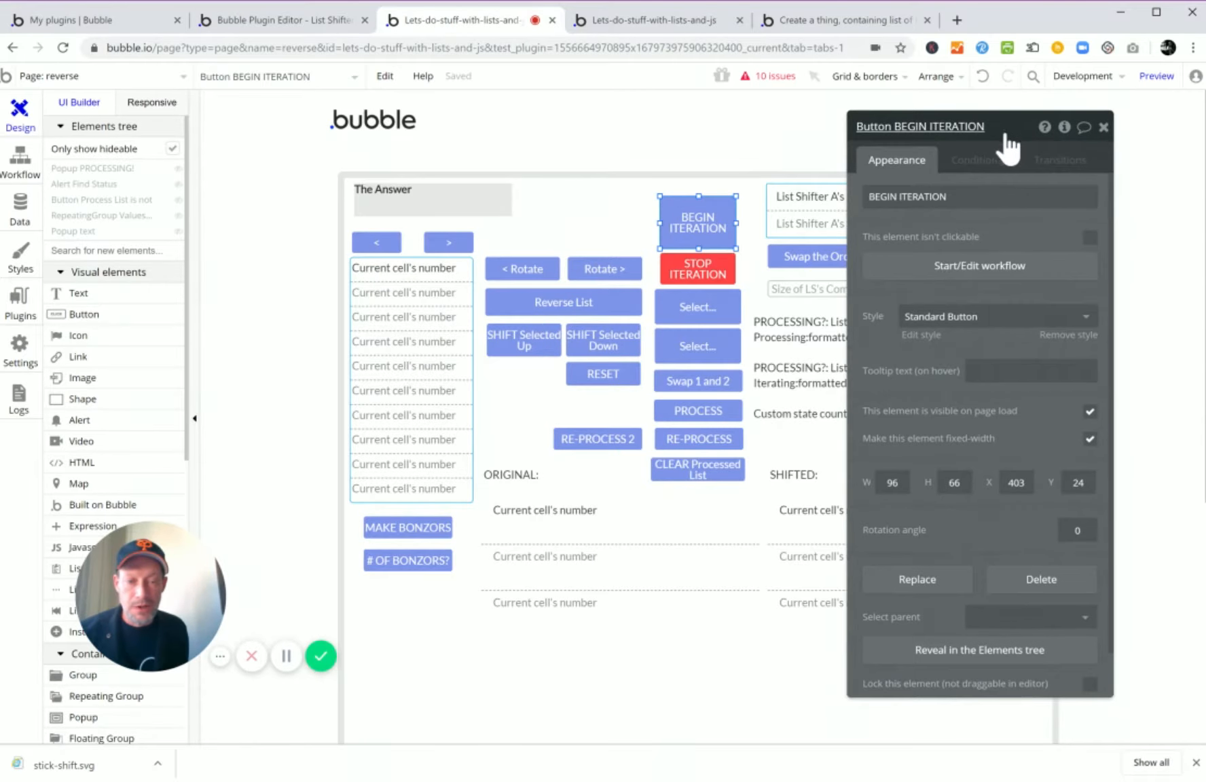
Open the BEGIN ITERATION button's workflow and examine the settings of each of its five actions.
{"action": "left_click", "coordinate": [979, 267]}
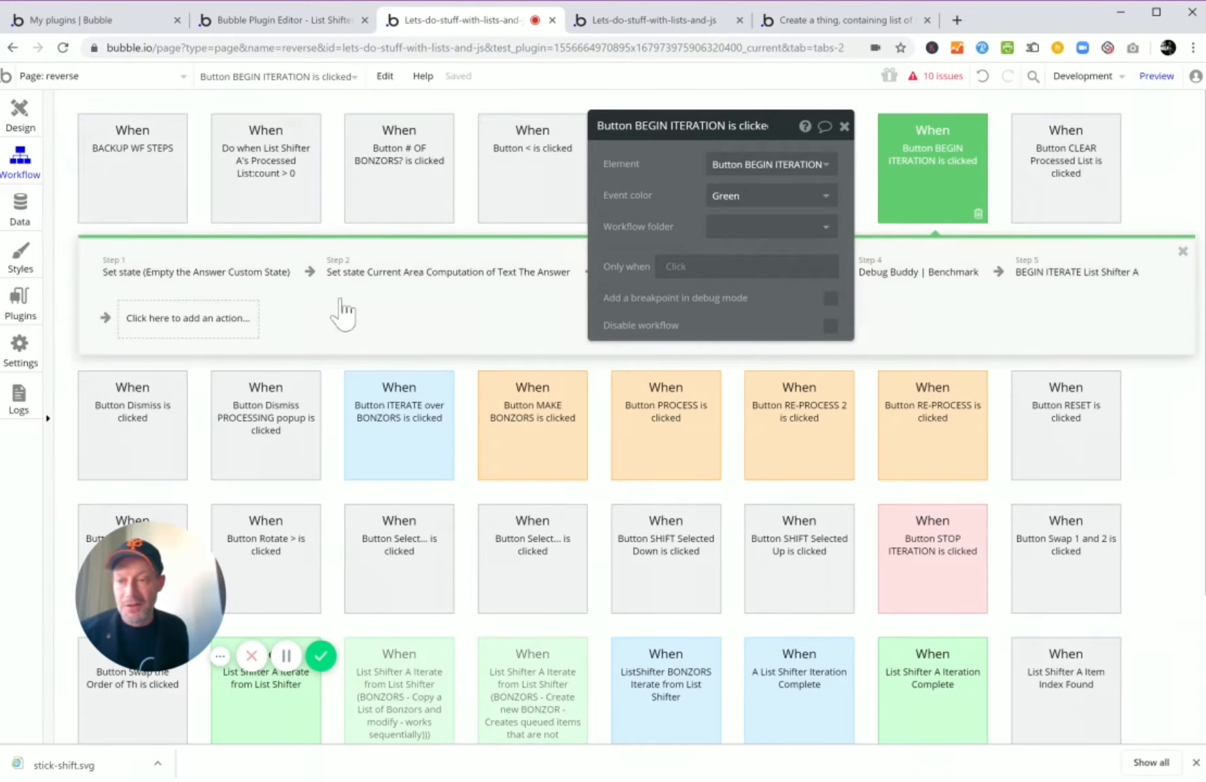
{"action": "left_click_drag", "start_coordinate": [773, 128], "coordinate": [983, 427]}
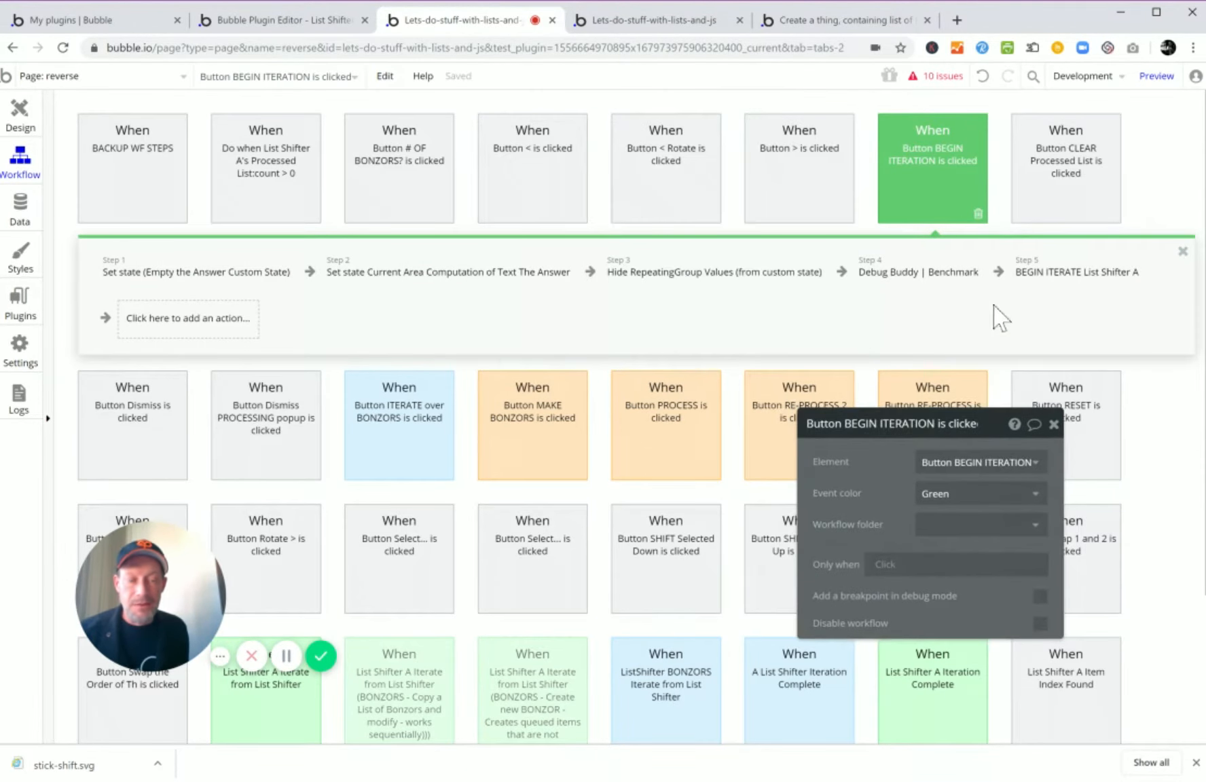
{"action": "mouse_move", "coordinate": [965, 171]}
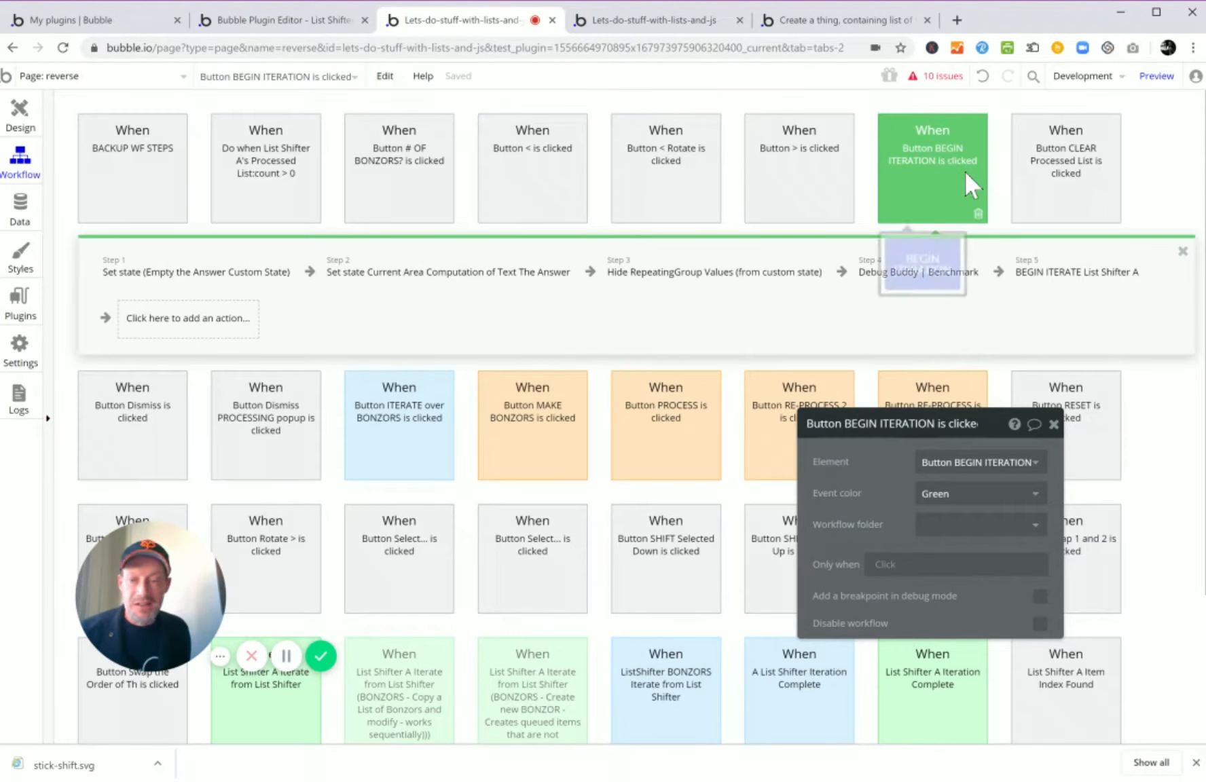
{"action": "left_click", "coordinate": [219, 281]}
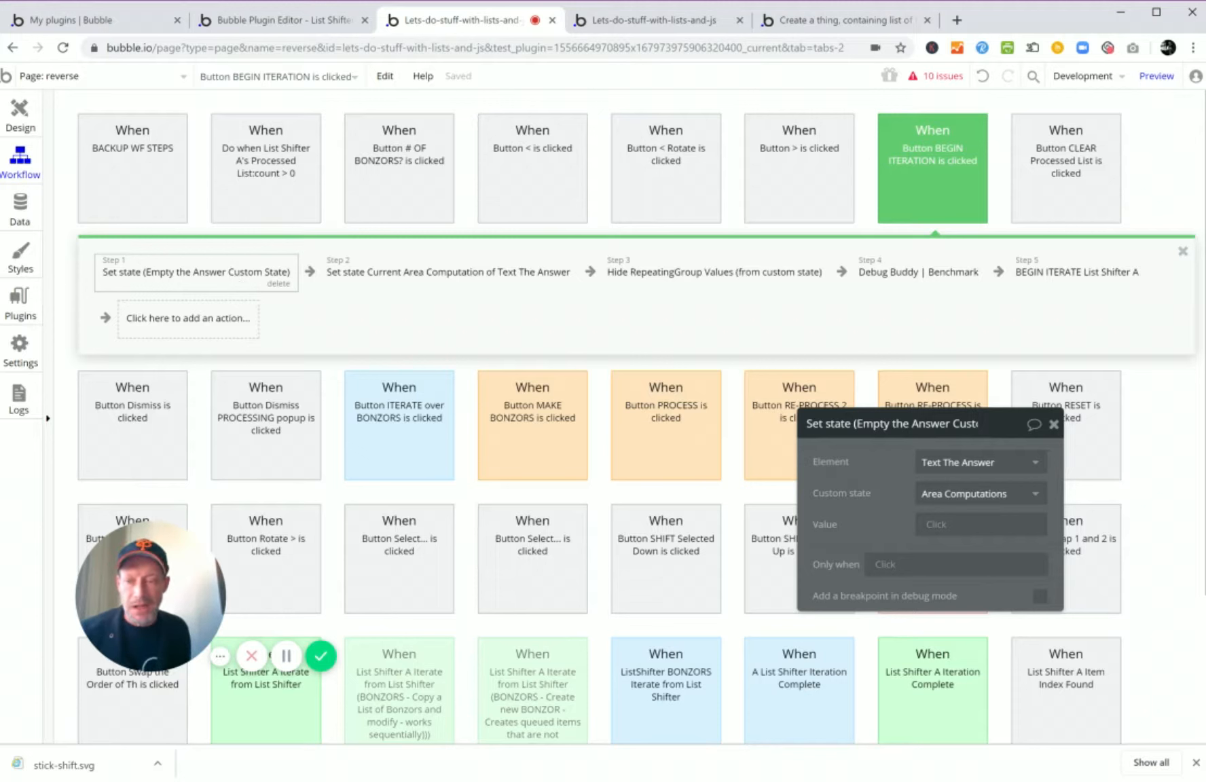
{"action": "left_click", "coordinate": [383, 292]}
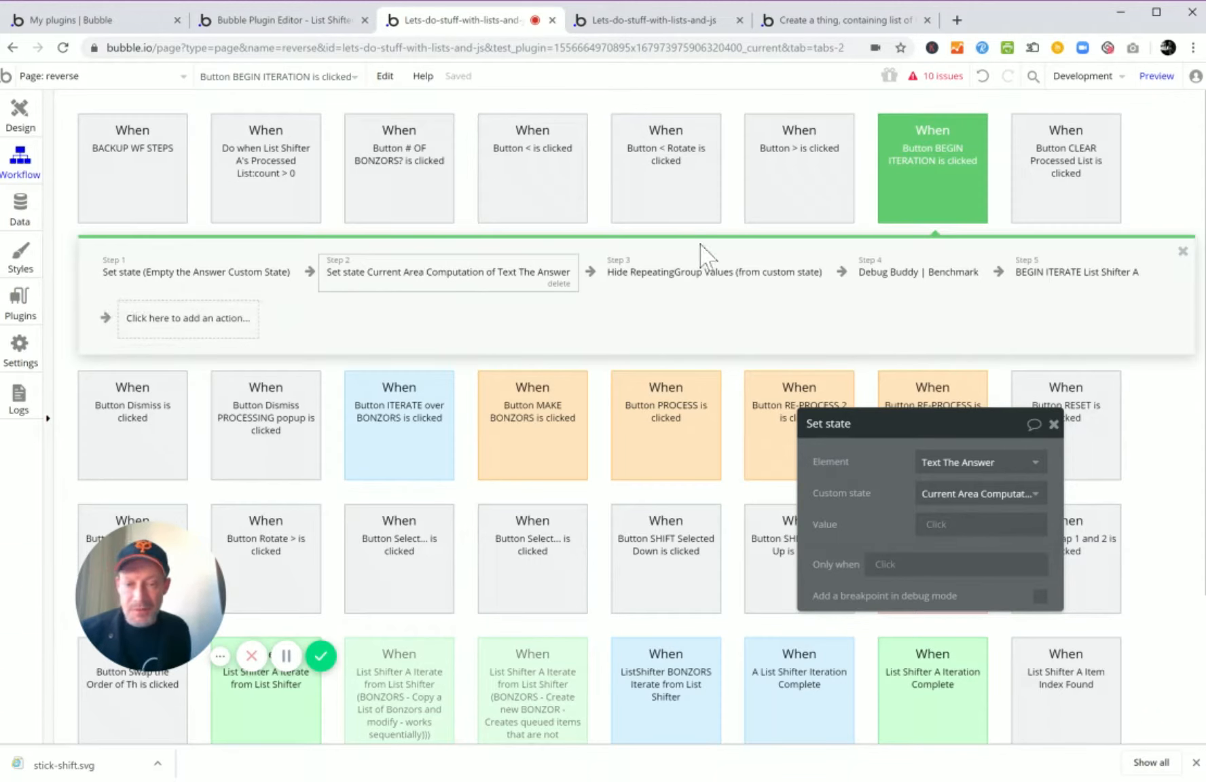
{"action": "left_click", "coordinate": [679, 288]}
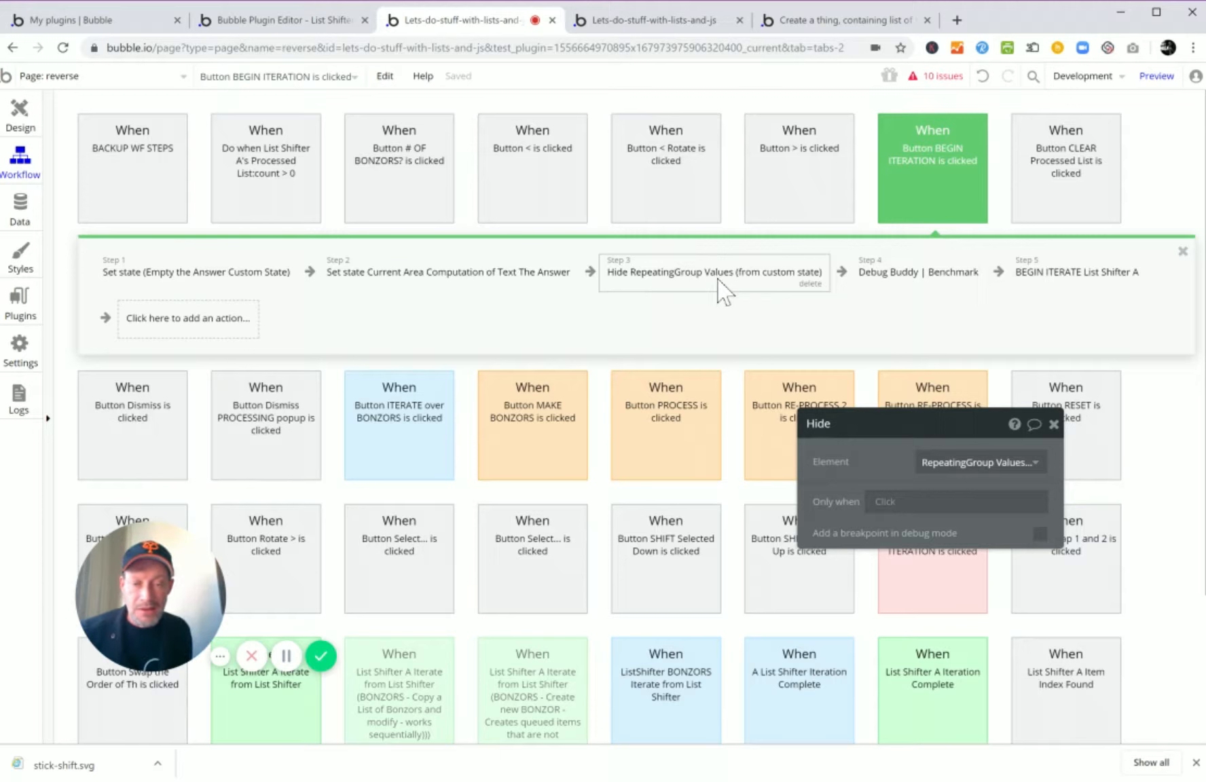
{"action": "left_click", "coordinate": [925, 292]}
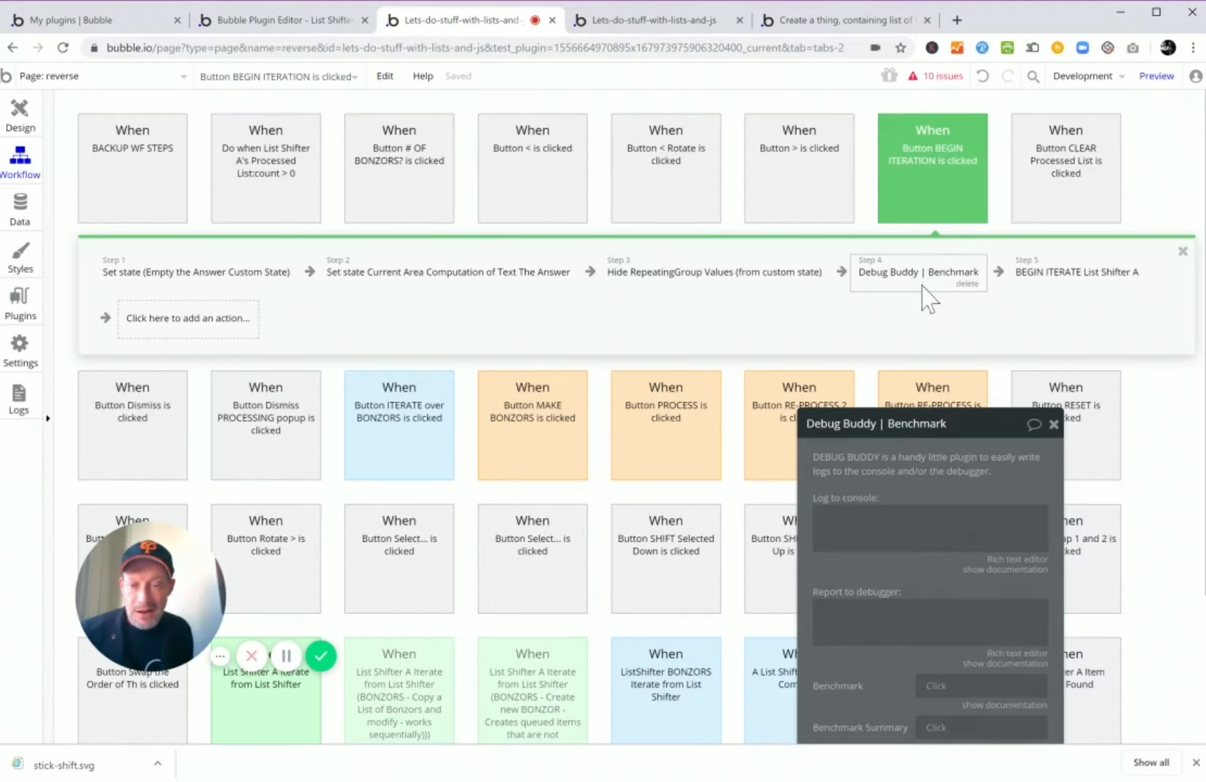
{"action": "left_click", "coordinate": [1046, 278]}
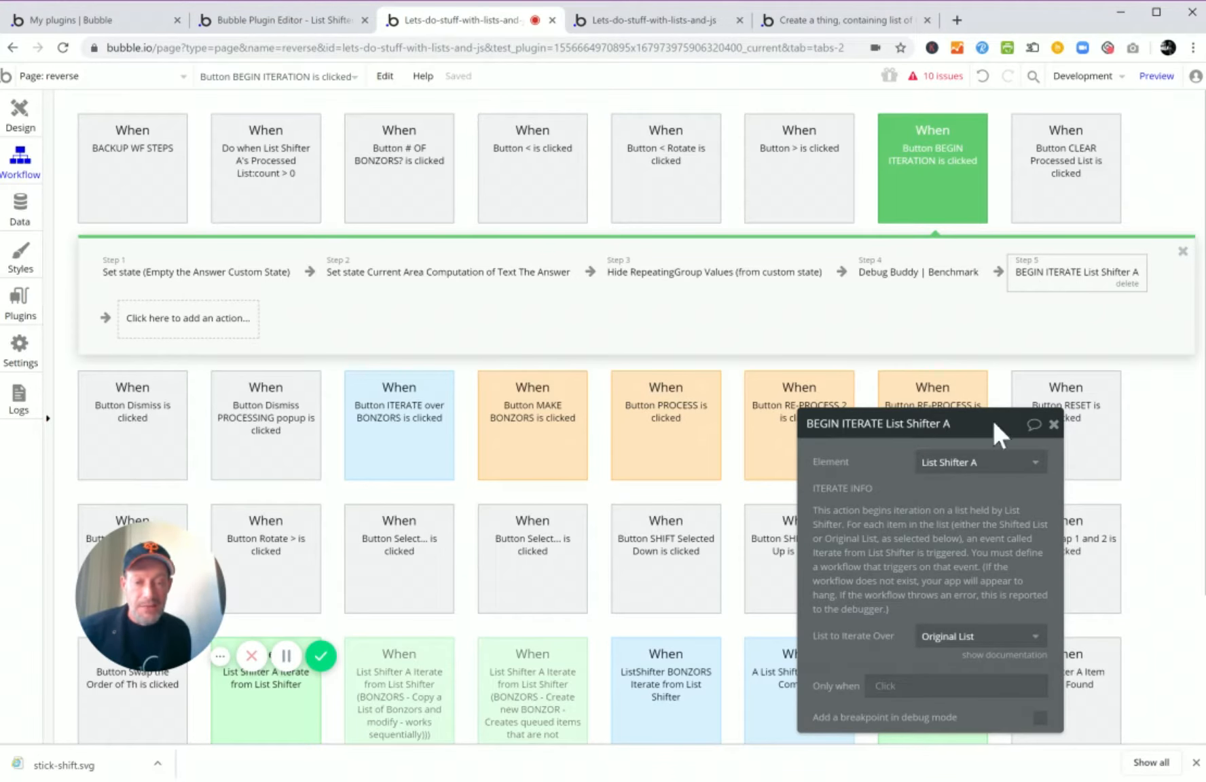
Delete the workflow's BEGIN ITERATE List Shifter A action and add a new BEGIN ITERATE a List Shifter action in its place.
{"action": "left_click_drag", "start_coordinate": [988, 422], "coordinate": [749, 238]}
{"action": "left_click", "coordinate": [1124, 282]}
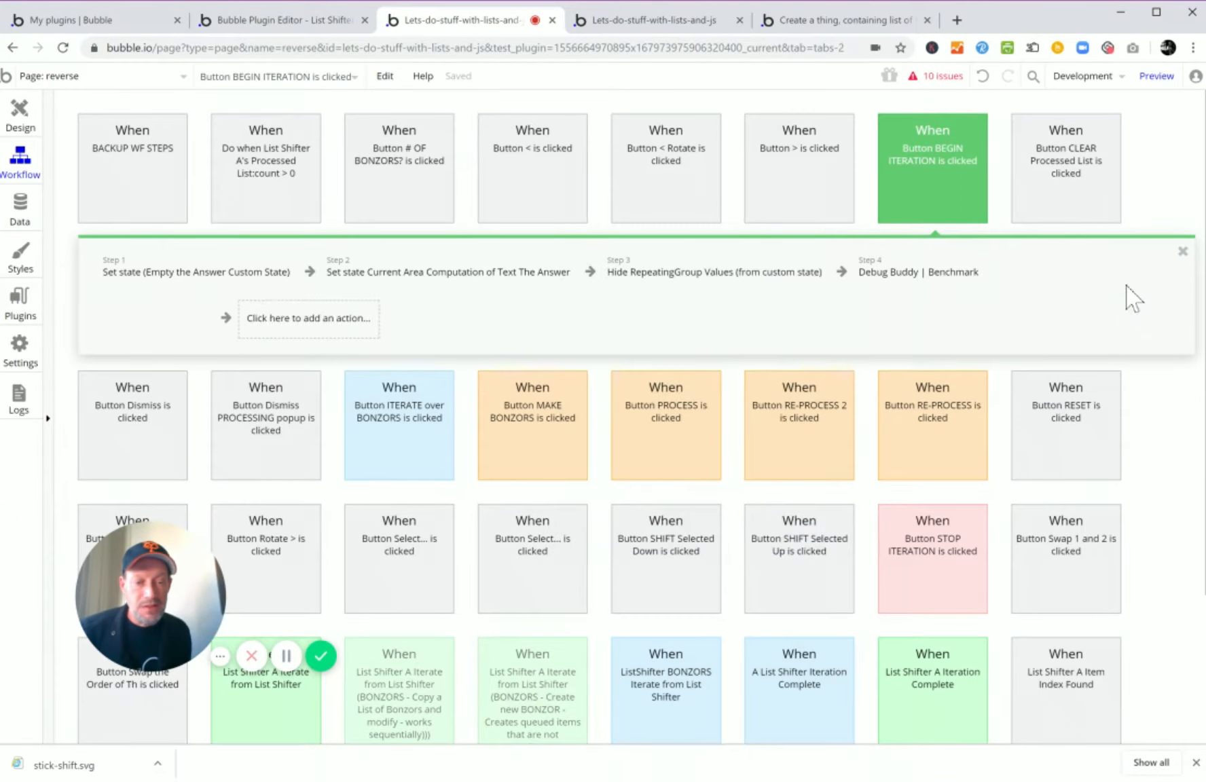
{"action": "left_click", "coordinate": [1062, 280]}
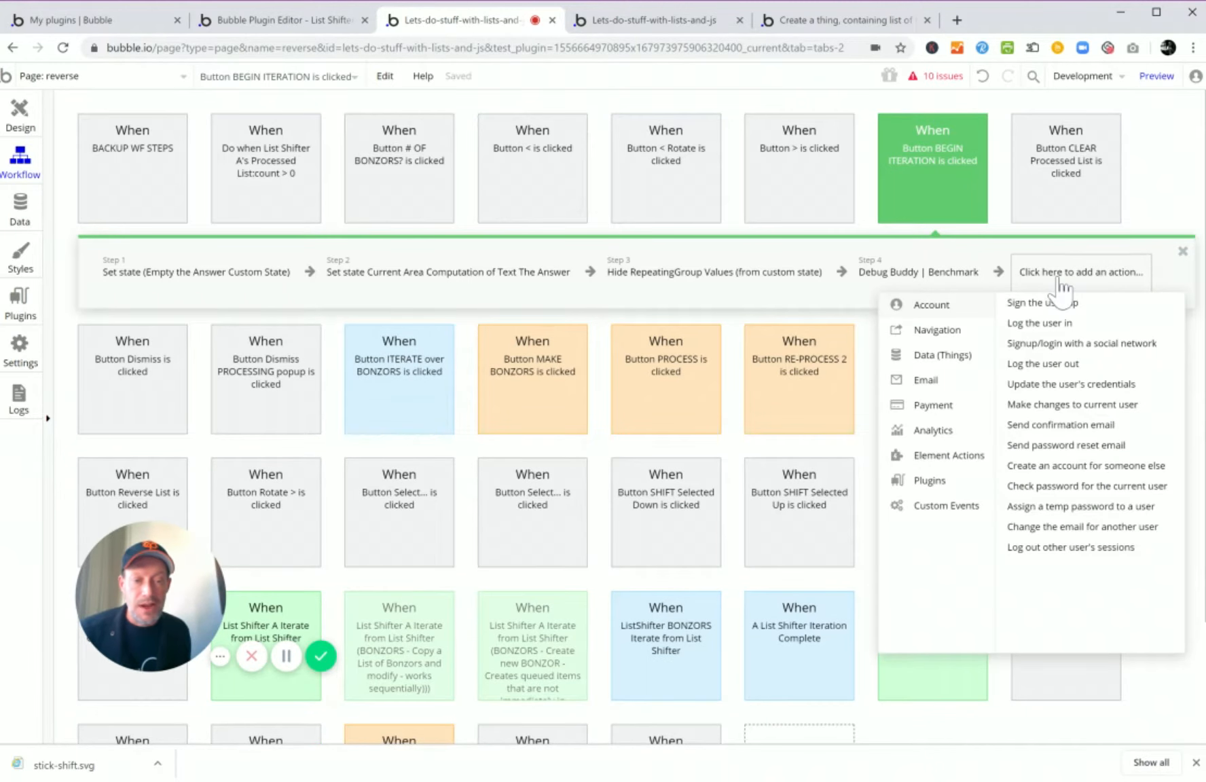
{"action": "mouse_move", "coordinate": [923, 461]}
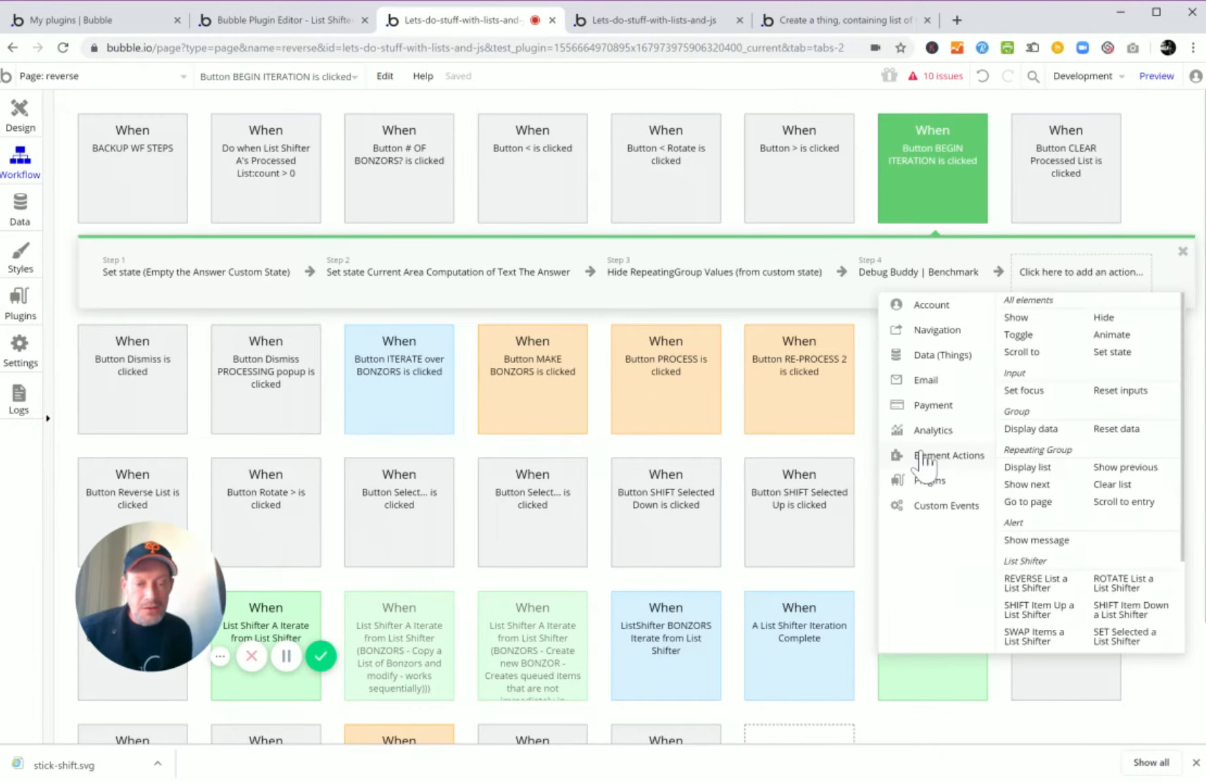
{"action": "scroll", "coordinate": [1094, 465], "scroll_direction": "down", "scroll_amount": 3}
{"action": "scroll", "coordinate": [1094, 461], "scroll_direction": "down", "scroll_amount": 1}
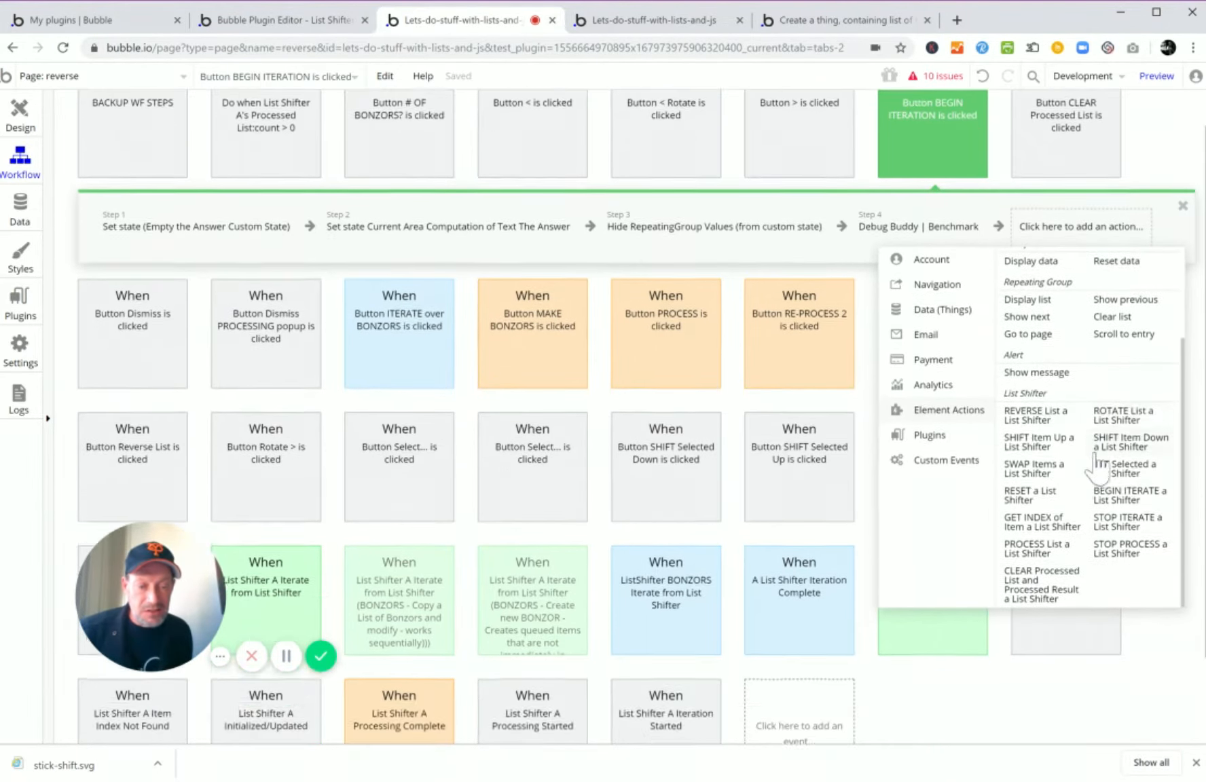
{"action": "left_click", "coordinate": [1117, 469]}
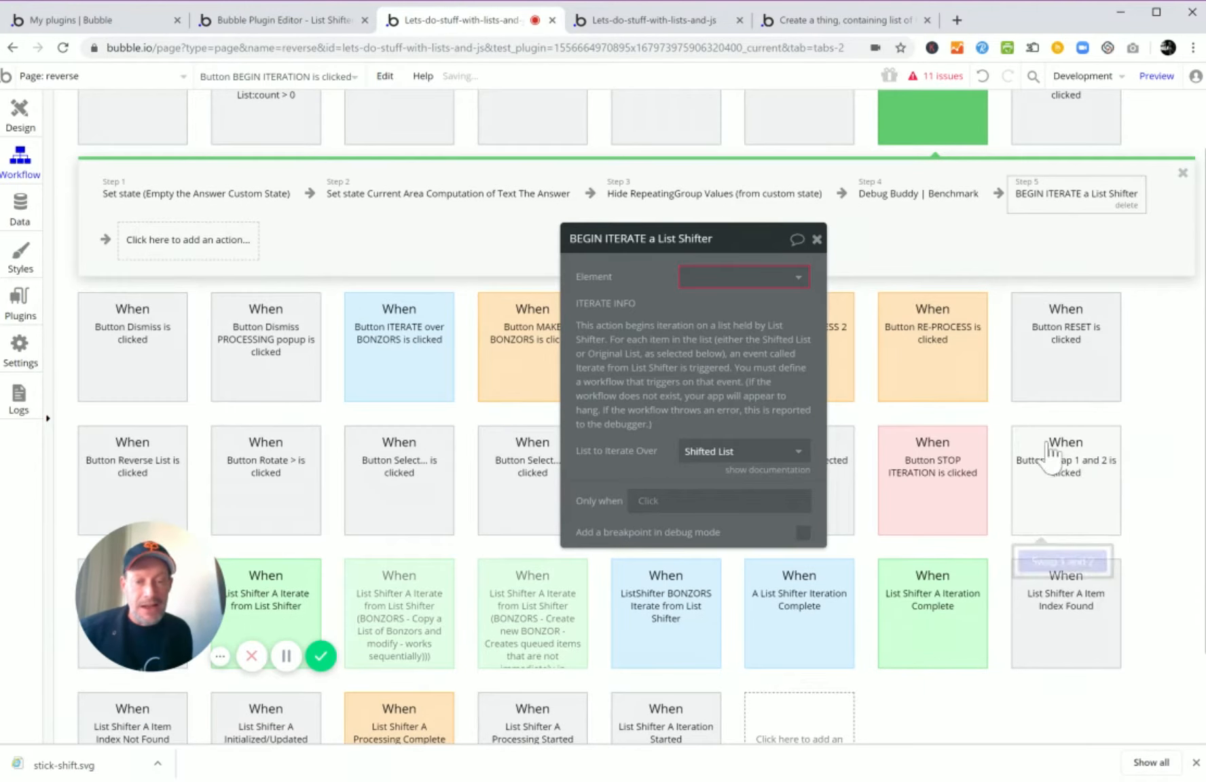
Set the new BEGIN ITERATE action's element to List Shifter A and its list to iterate over to Original List.
{"action": "left_click", "coordinate": [747, 277]}
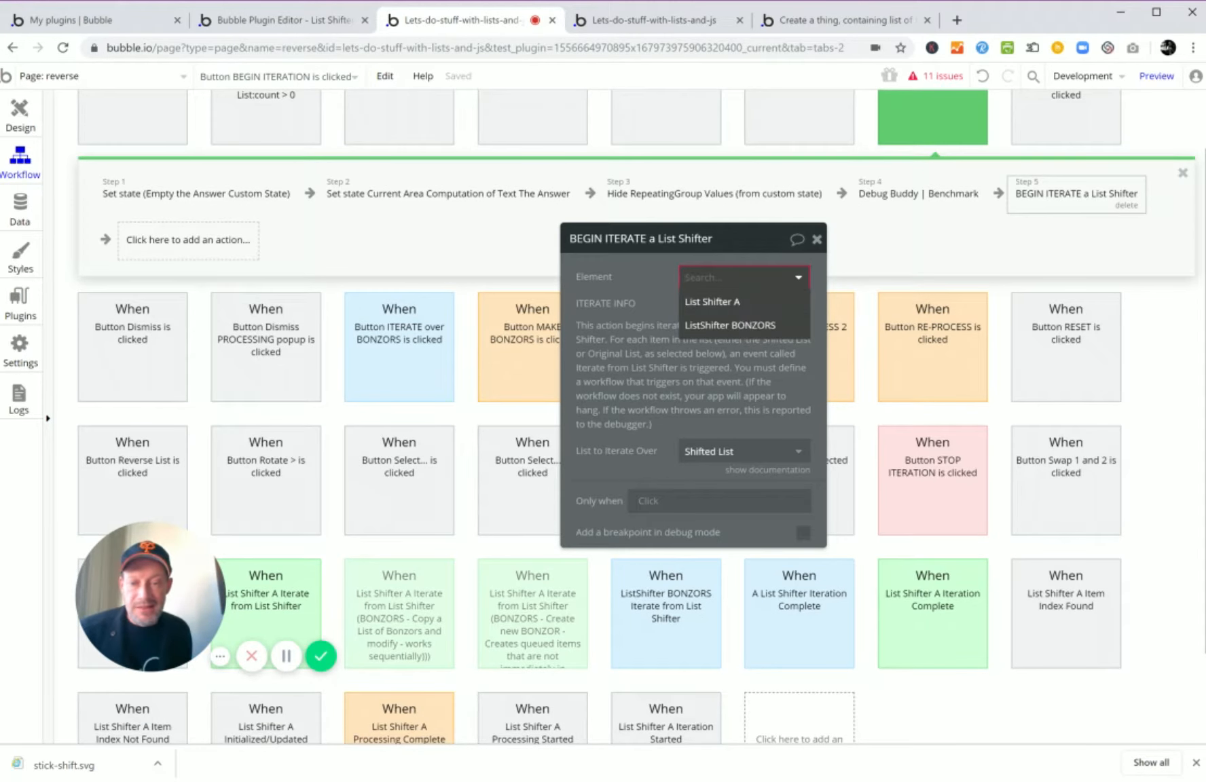
{"action": "left_click", "coordinate": [717, 303]}
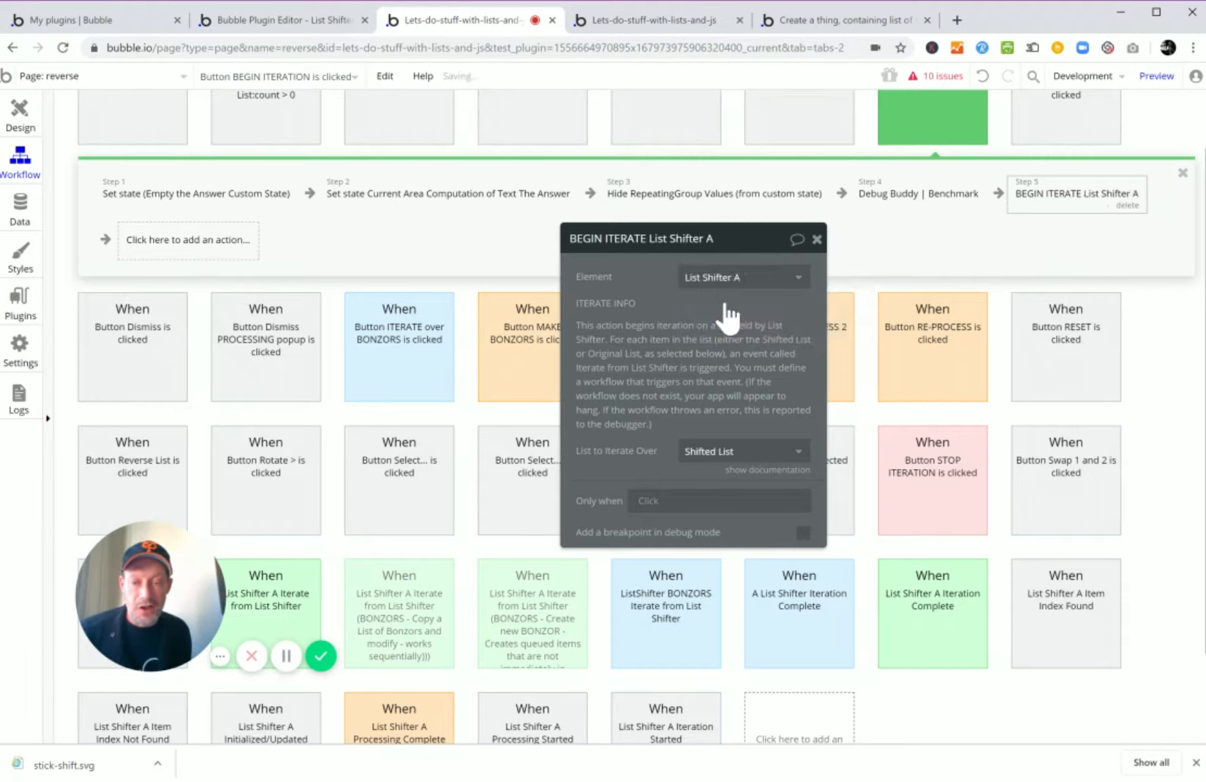
{"action": "left_click", "coordinate": [719, 453]}
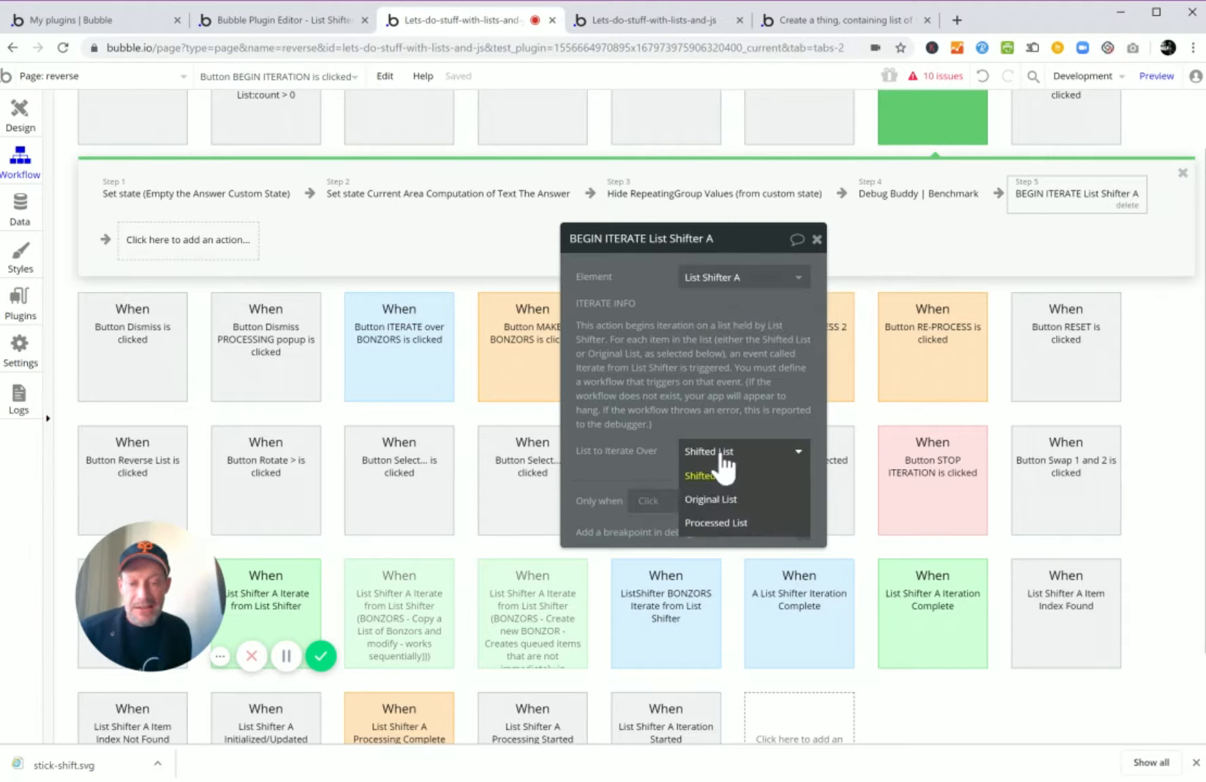
{"action": "left_click", "coordinate": [722, 501]}
{"action": "left_click", "coordinate": [733, 454]}
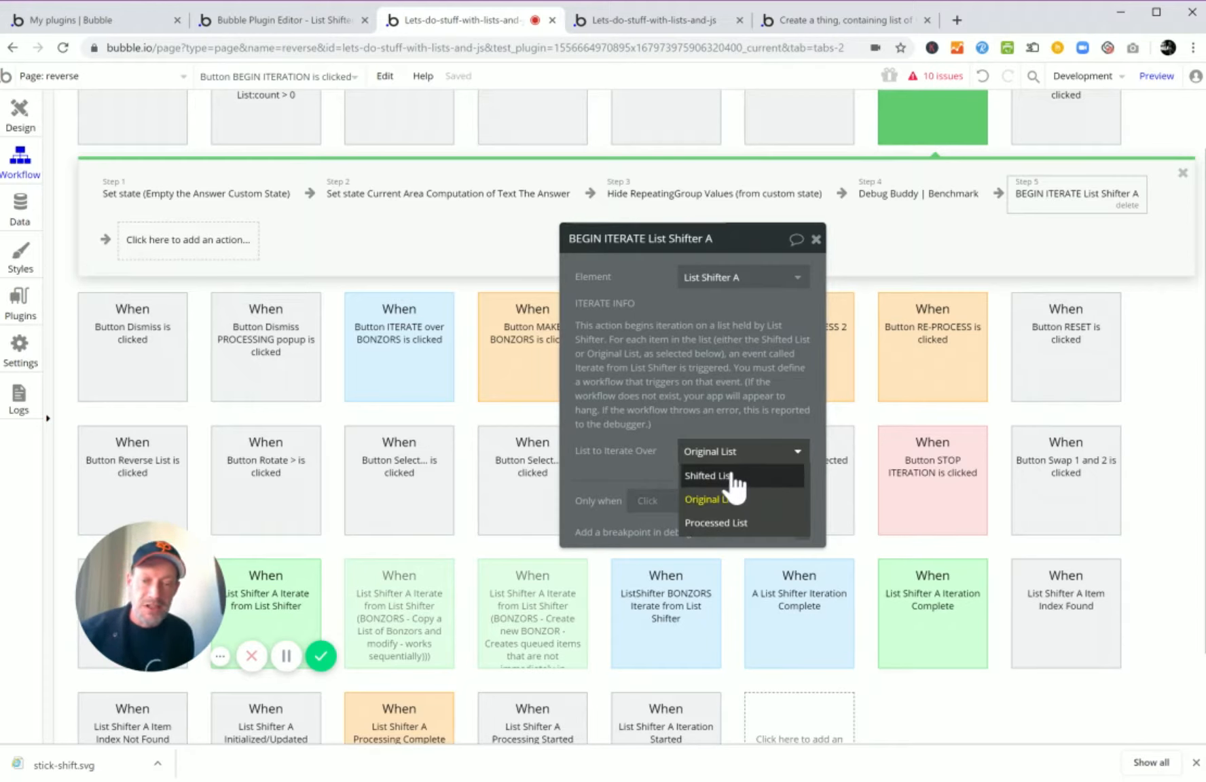
{"action": "left_click", "coordinate": [735, 478]}
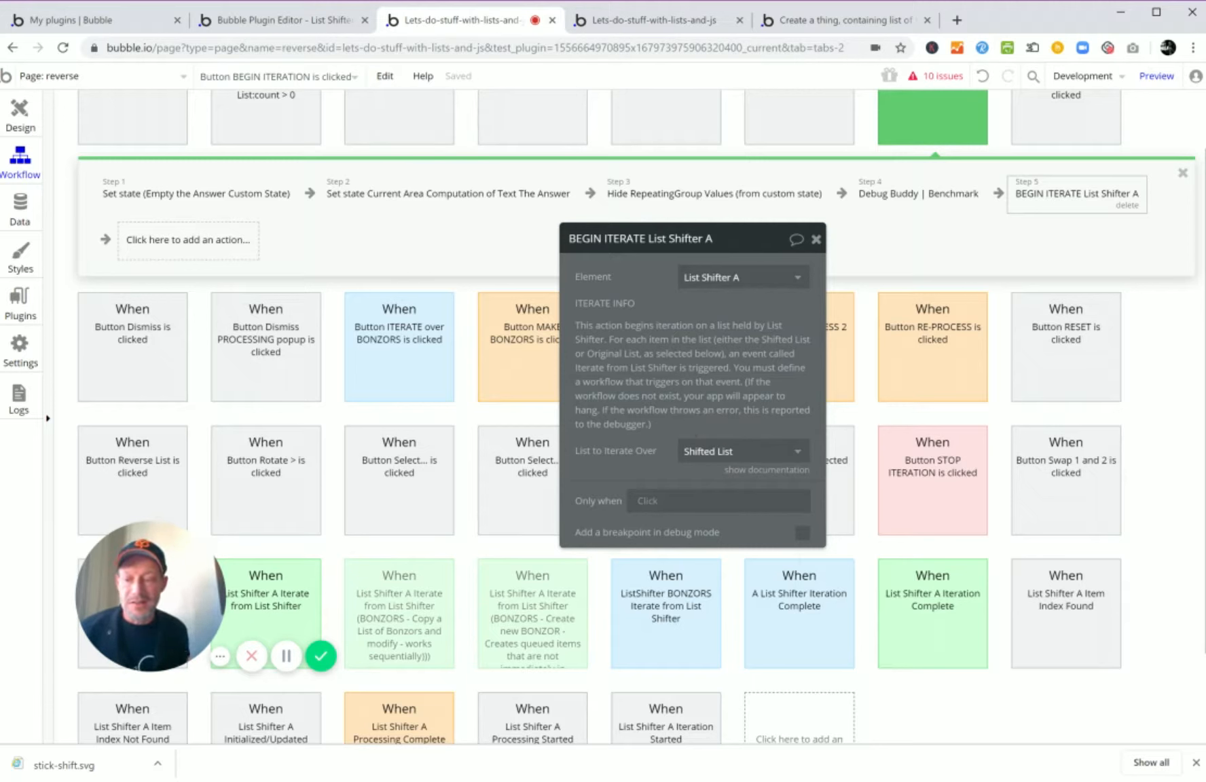
{"action": "left_click", "coordinate": [713, 456]}
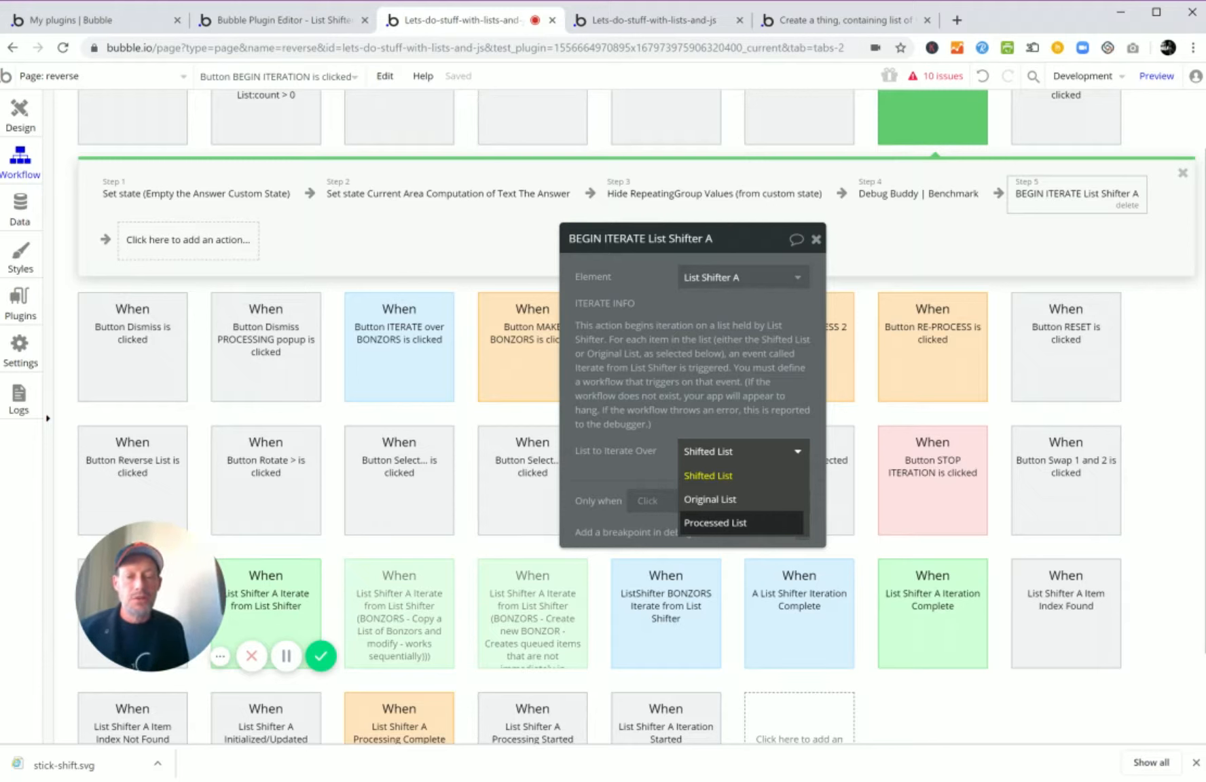
{"action": "left_click", "coordinate": [743, 500]}
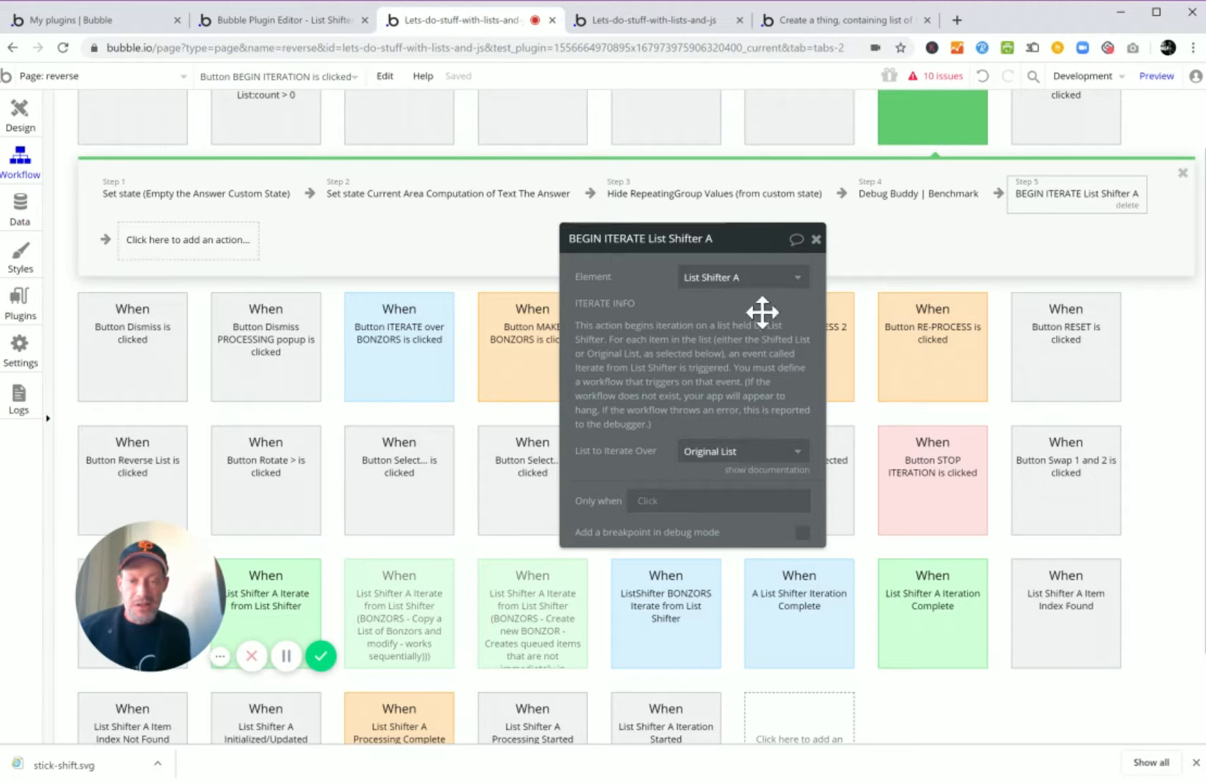
{"action": "left_click", "coordinate": [816, 239]}
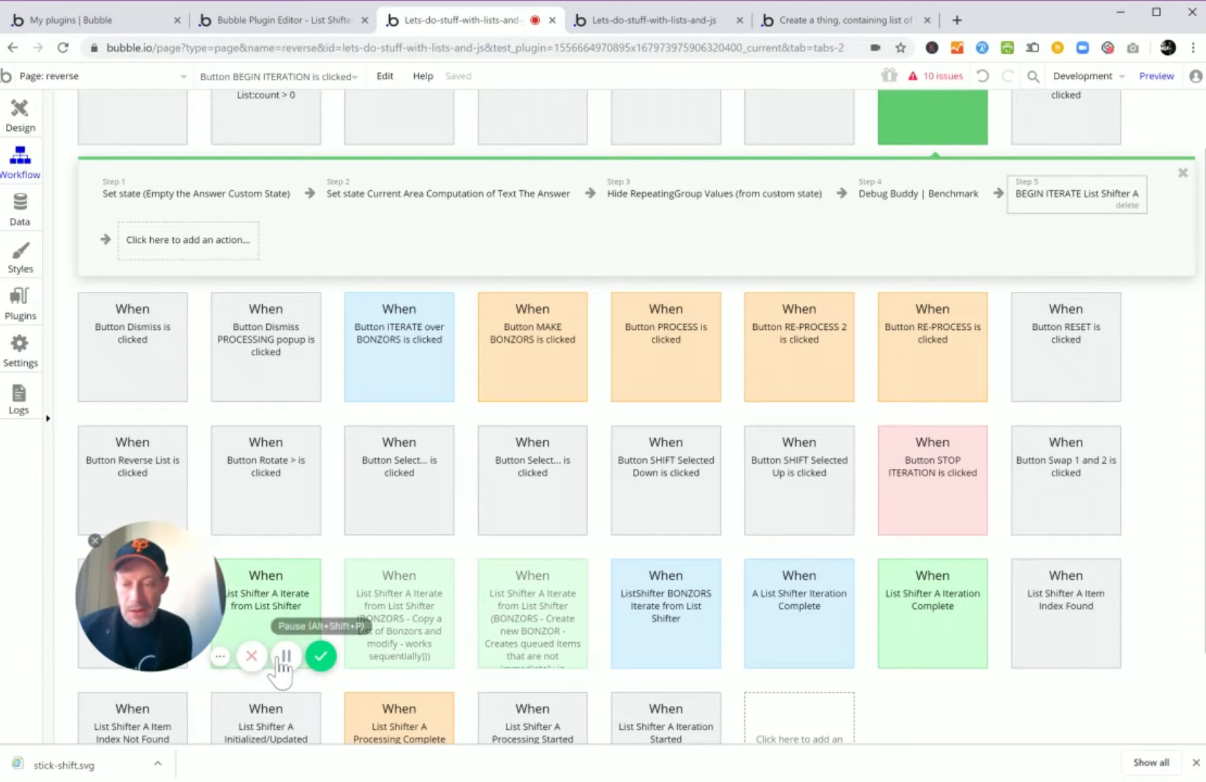
Disable the green List Shifter A Iterate from List Shifter workflow that computes the area of a circle.
{"action": "left_click", "coordinate": [302, 607]}
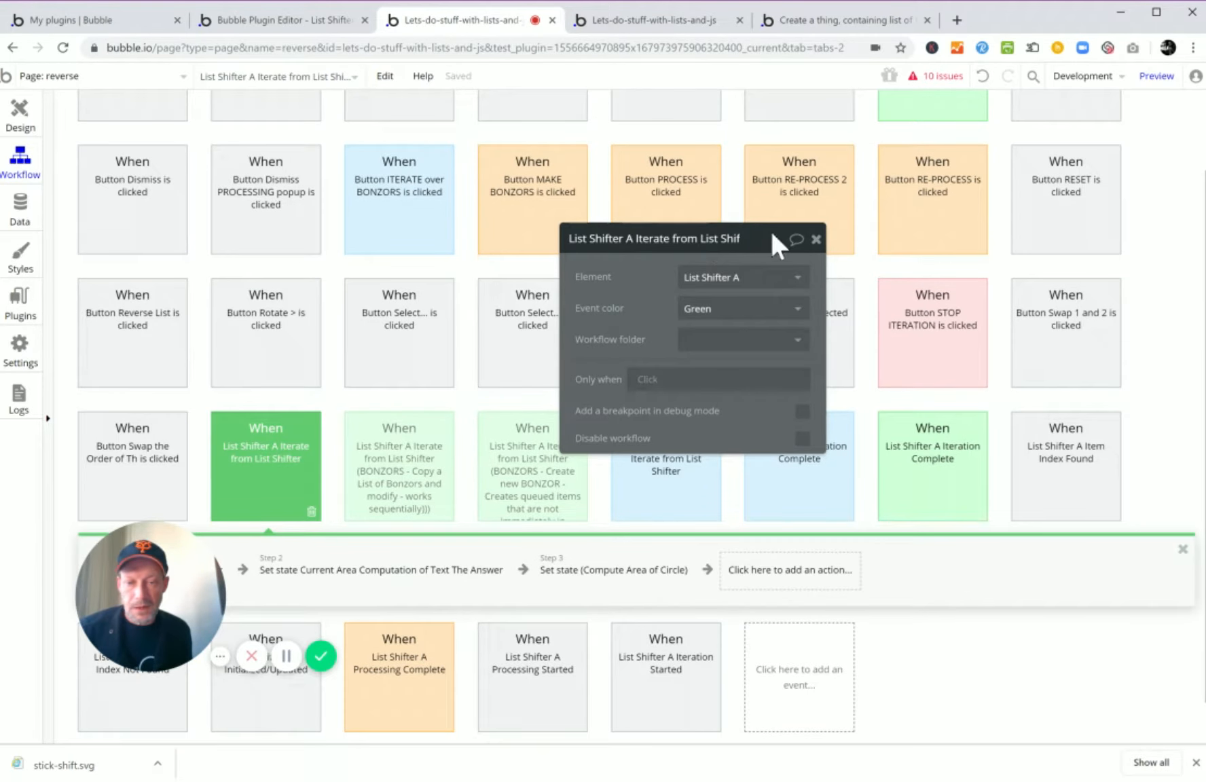
{"action": "left_click_drag", "start_coordinate": [771, 230], "coordinate": [645, 427]}
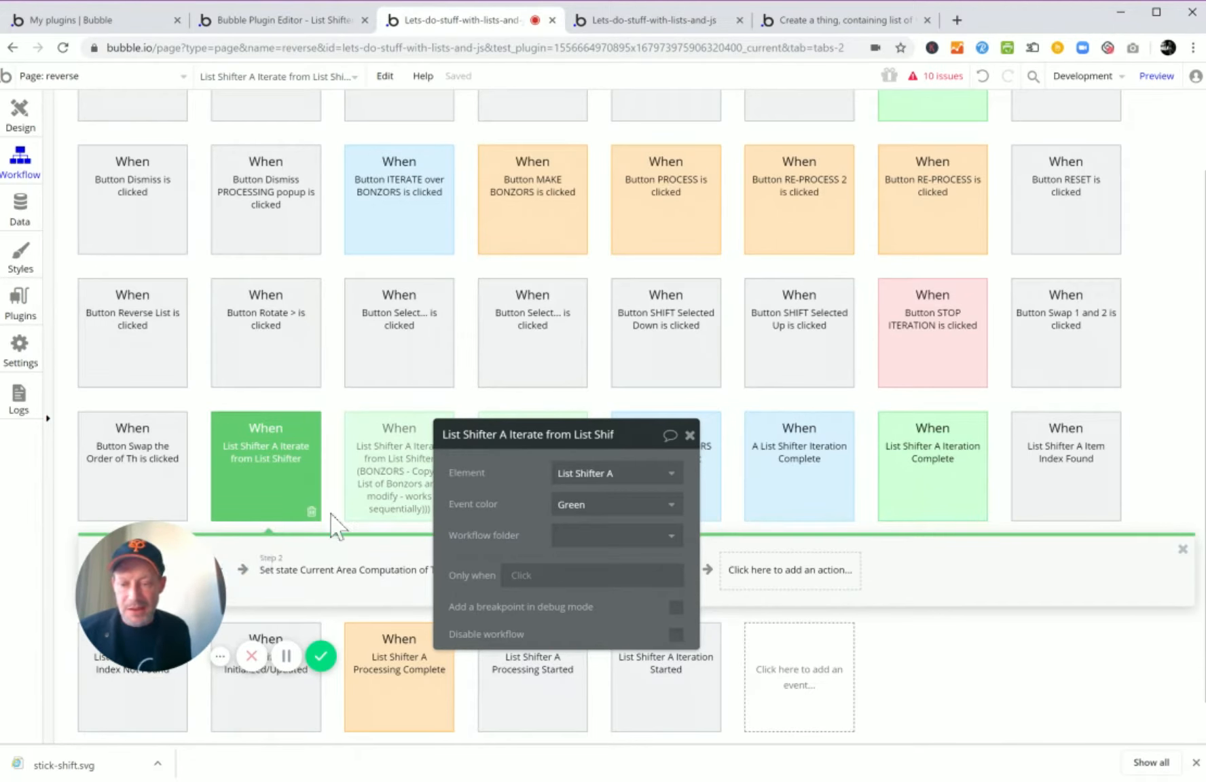
{"action": "left_click_drag", "start_coordinate": [186, 605], "coordinate": [823, 349]}
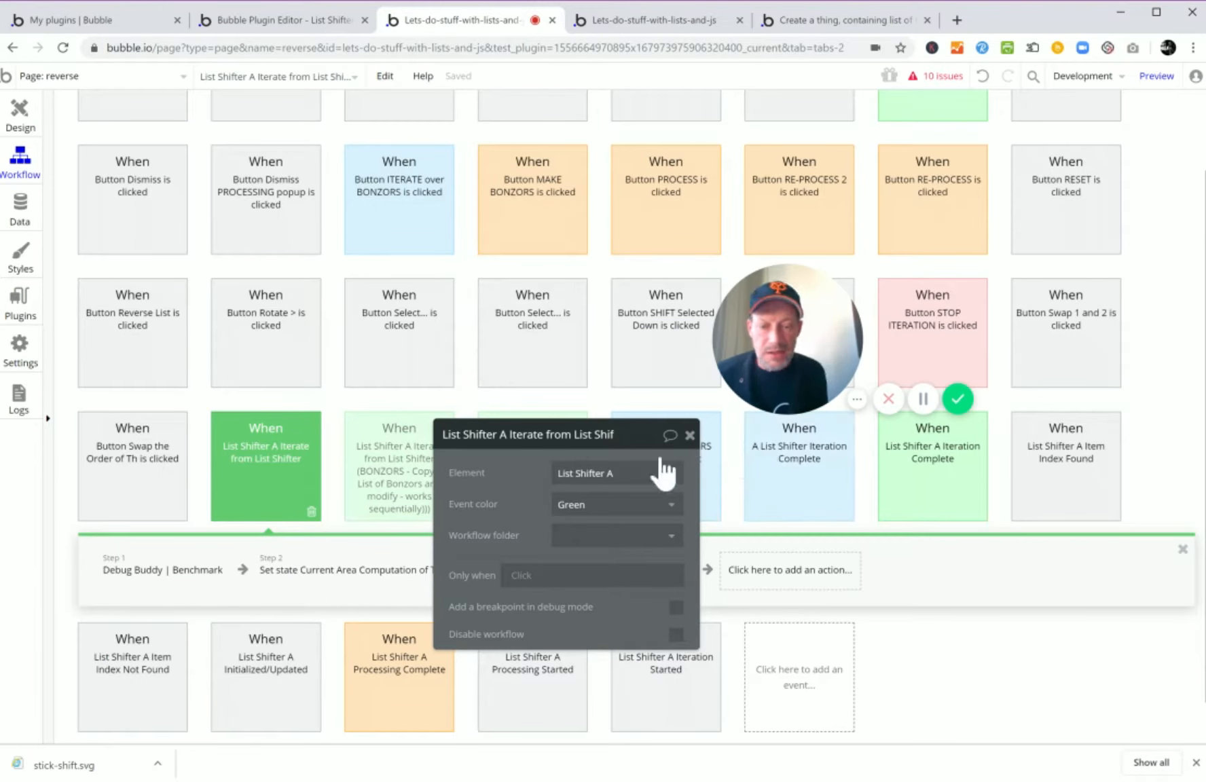
{"action": "left_click", "coordinate": [690, 435]}
{"action": "left_click", "coordinate": [263, 502]}
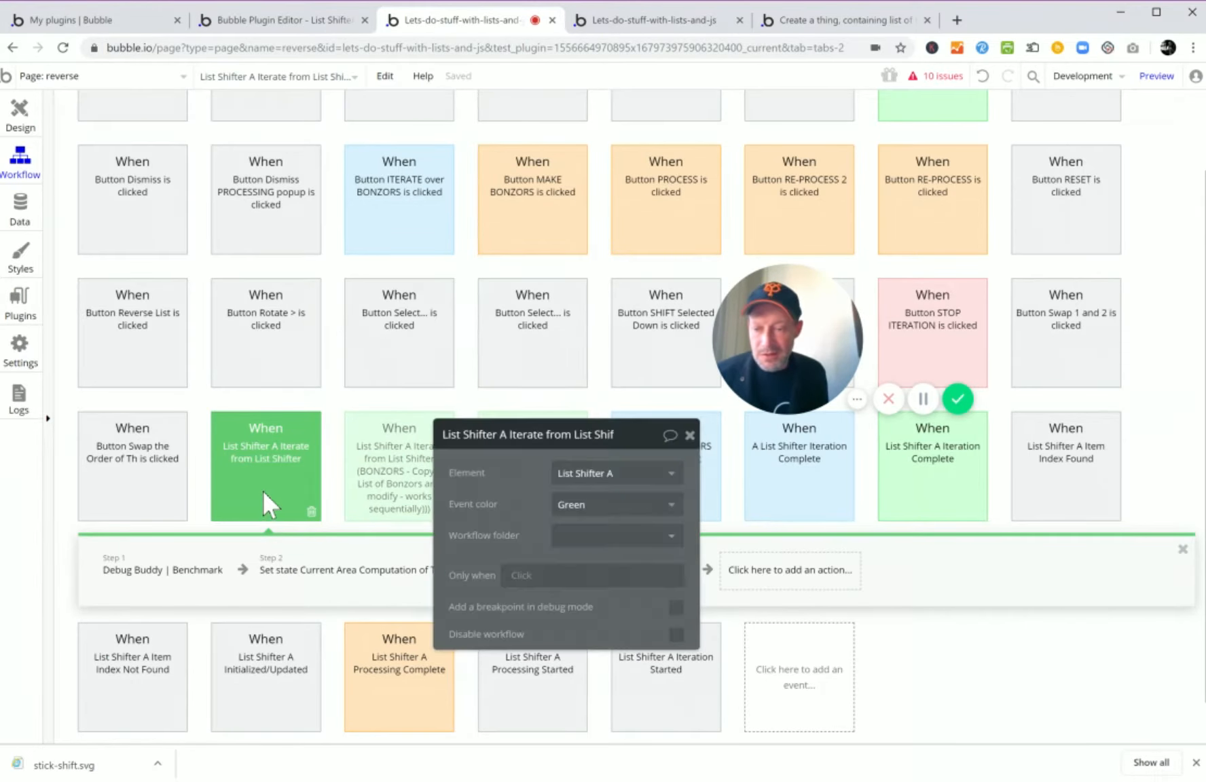
{"action": "left_click_drag", "start_coordinate": [681, 640], "coordinate": [679, 640]}
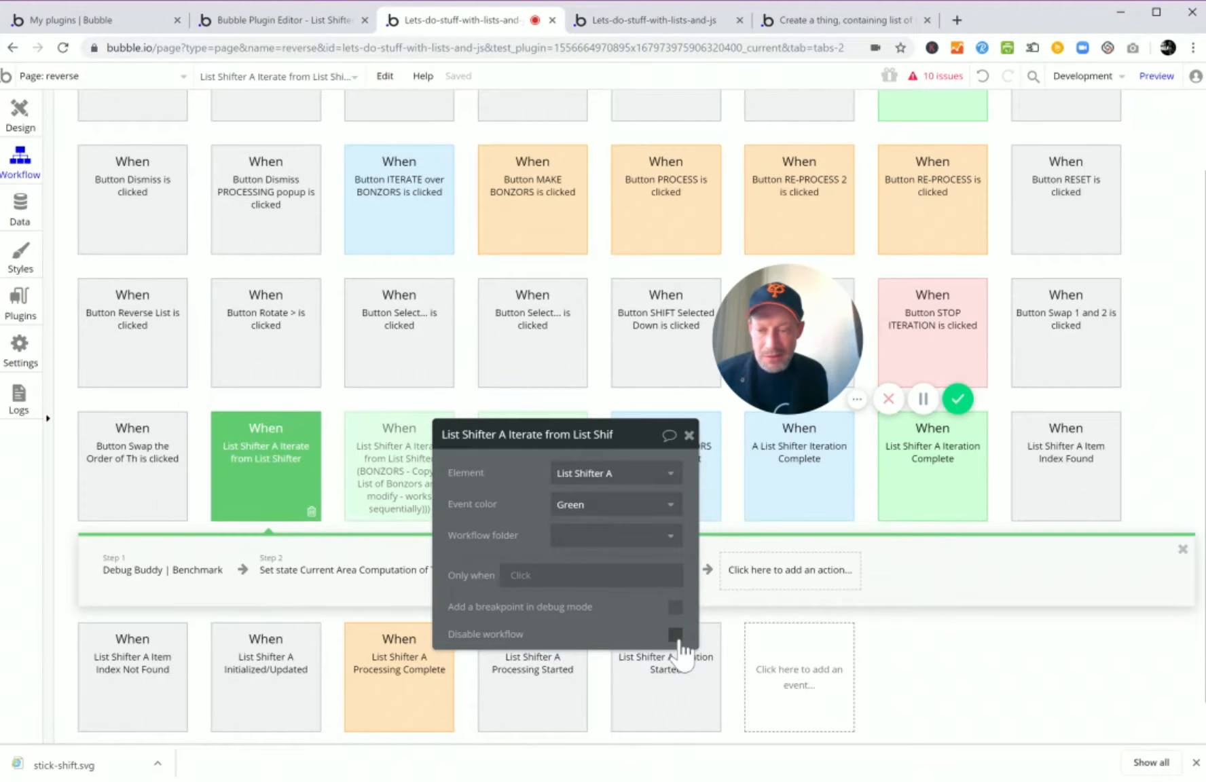
{"action": "left_click", "coordinate": [675, 634]}
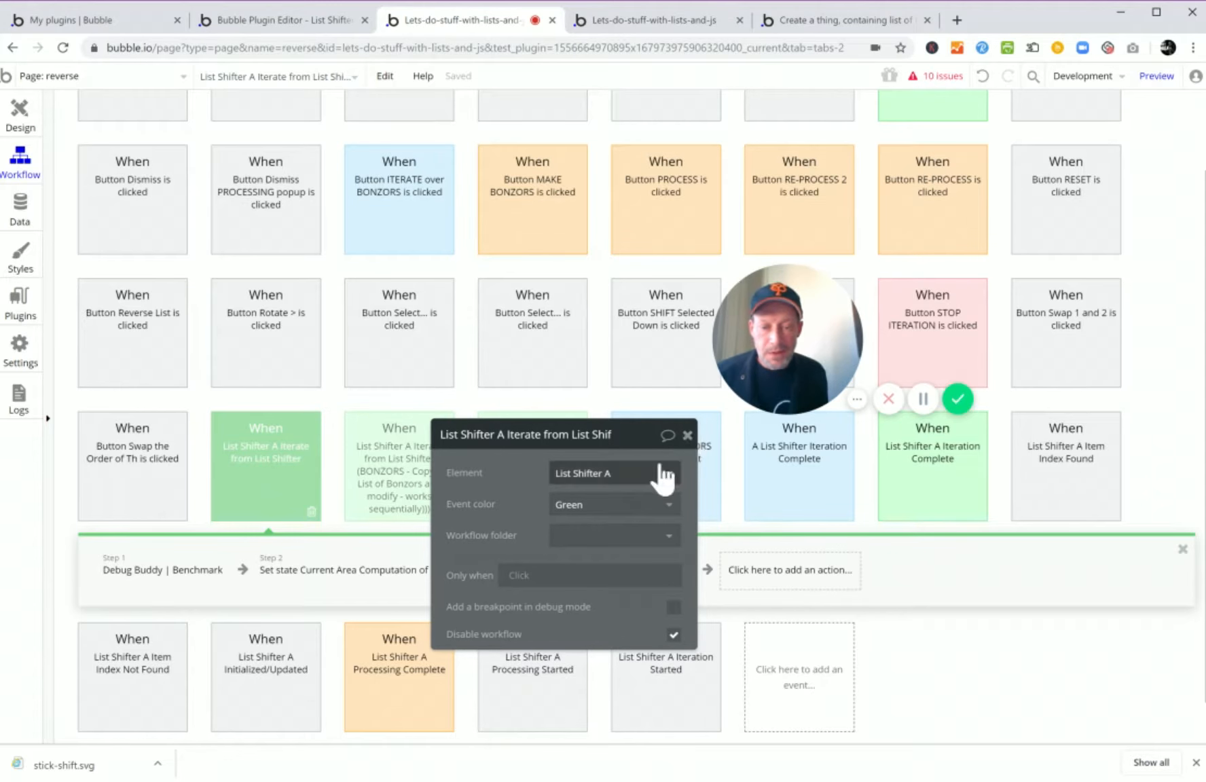
{"action": "left_click", "coordinate": [688, 435]}
Add a new event for A List Shifter Iterate from List Shifter and set its event color to Green.
{"action": "left_click", "coordinate": [807, 692]}
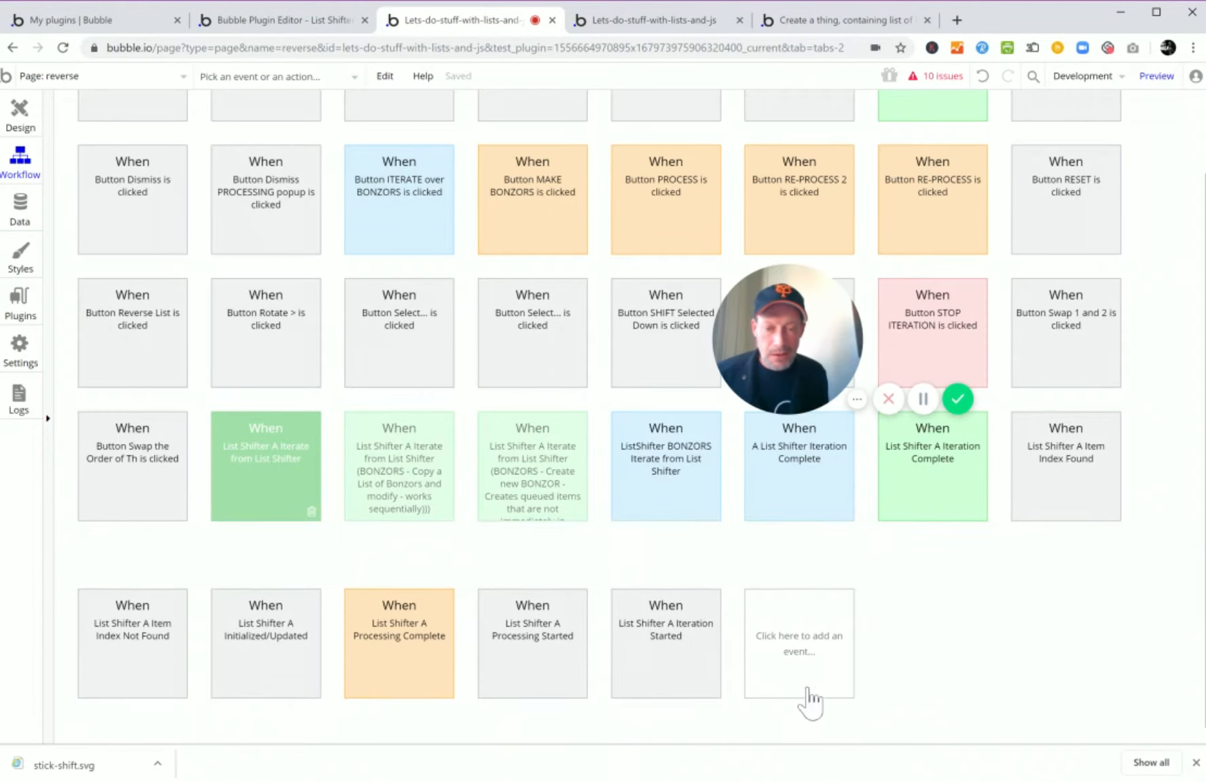
{"action": "scroll", "coordinate": [799, 660], "scroll_direction": "down", "scroll_amount": 2}
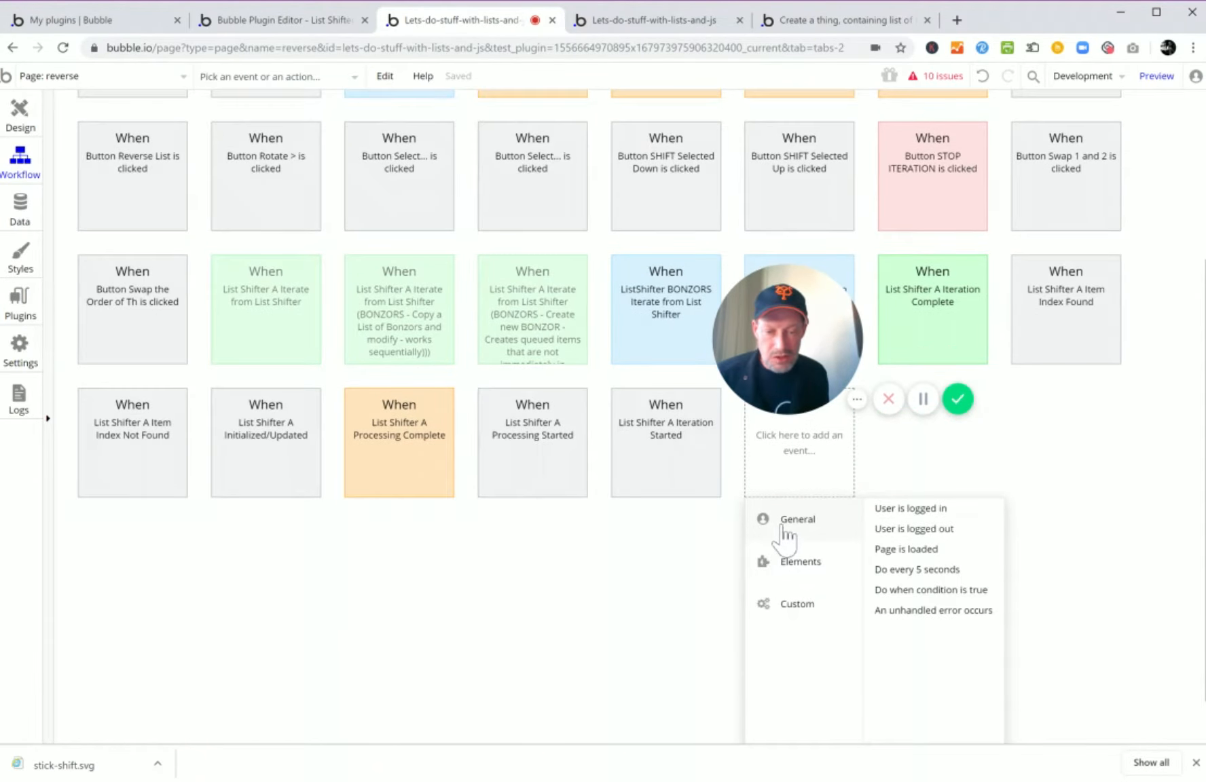
{"action": "mouse_move", "coordinate": [785, 572]}
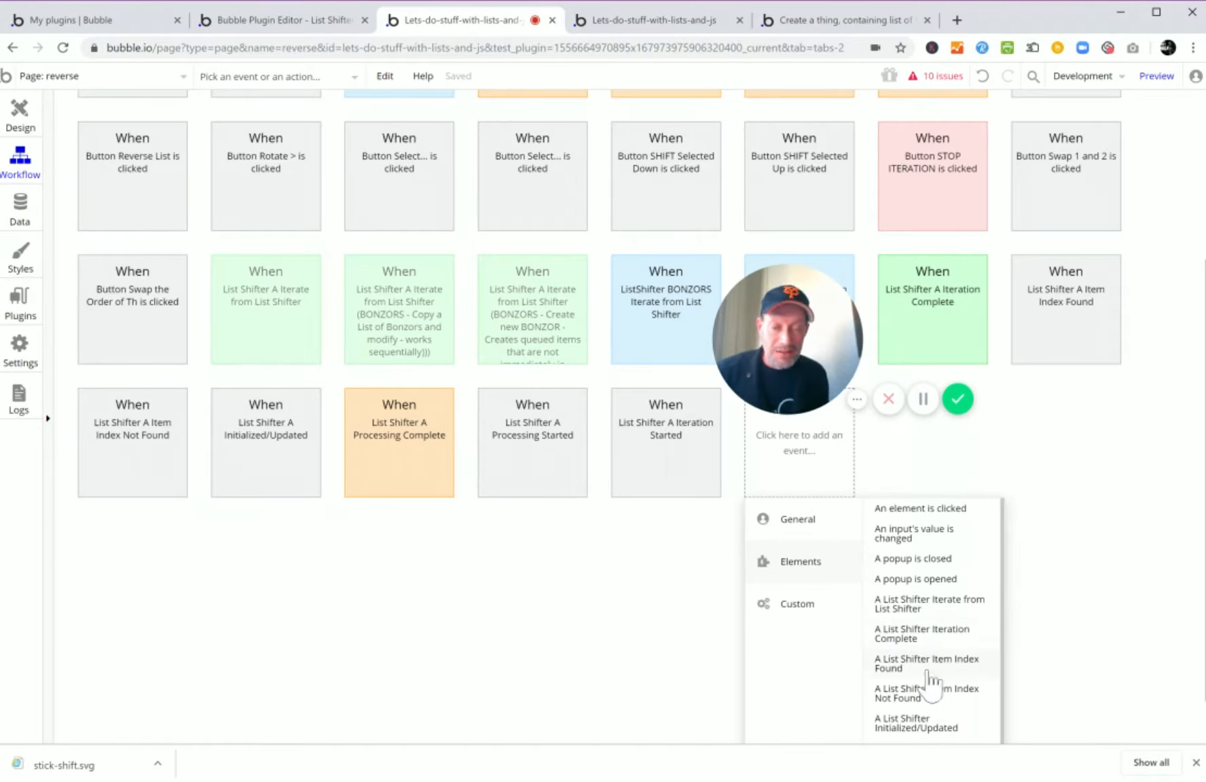
{"action": "scroll", "coordinate": [925, 717], "scroll_direction": "down", "scroll_amount": 1}
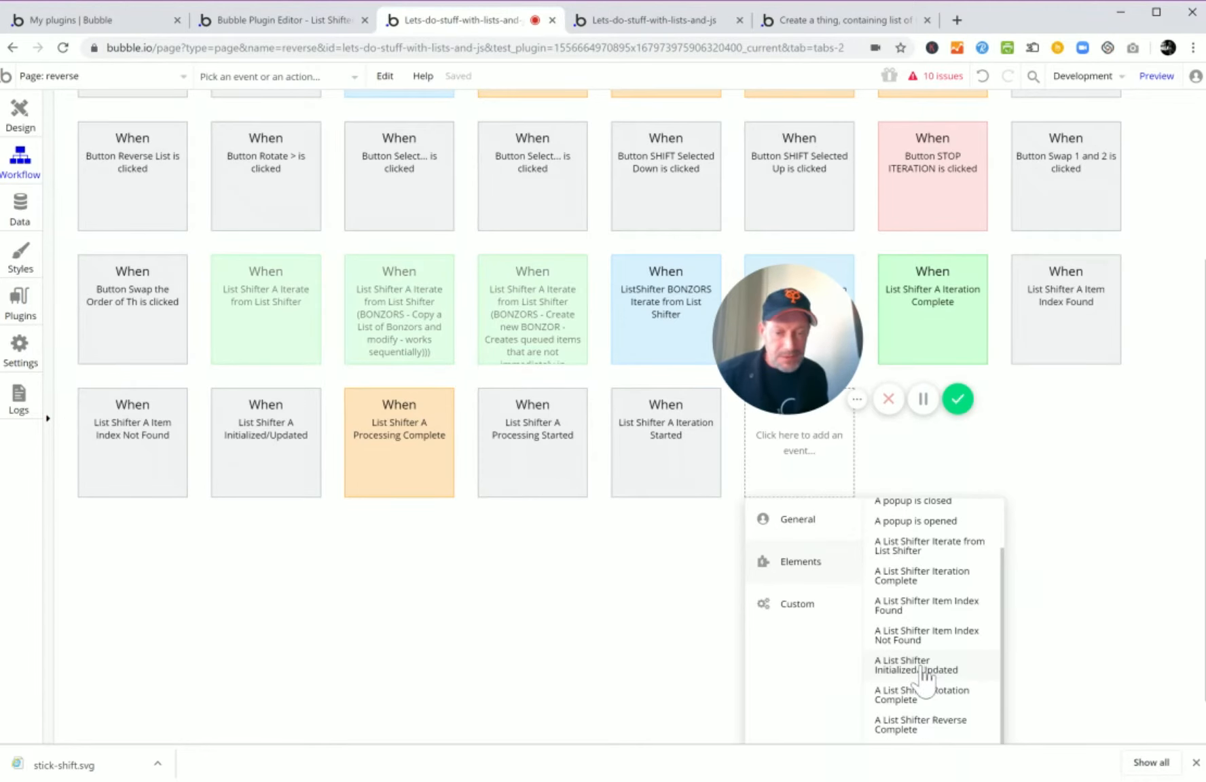
{"action": "scroll", "coordinate": [918, 675], "scroll_direction": "up", "scroll_amount": 1}
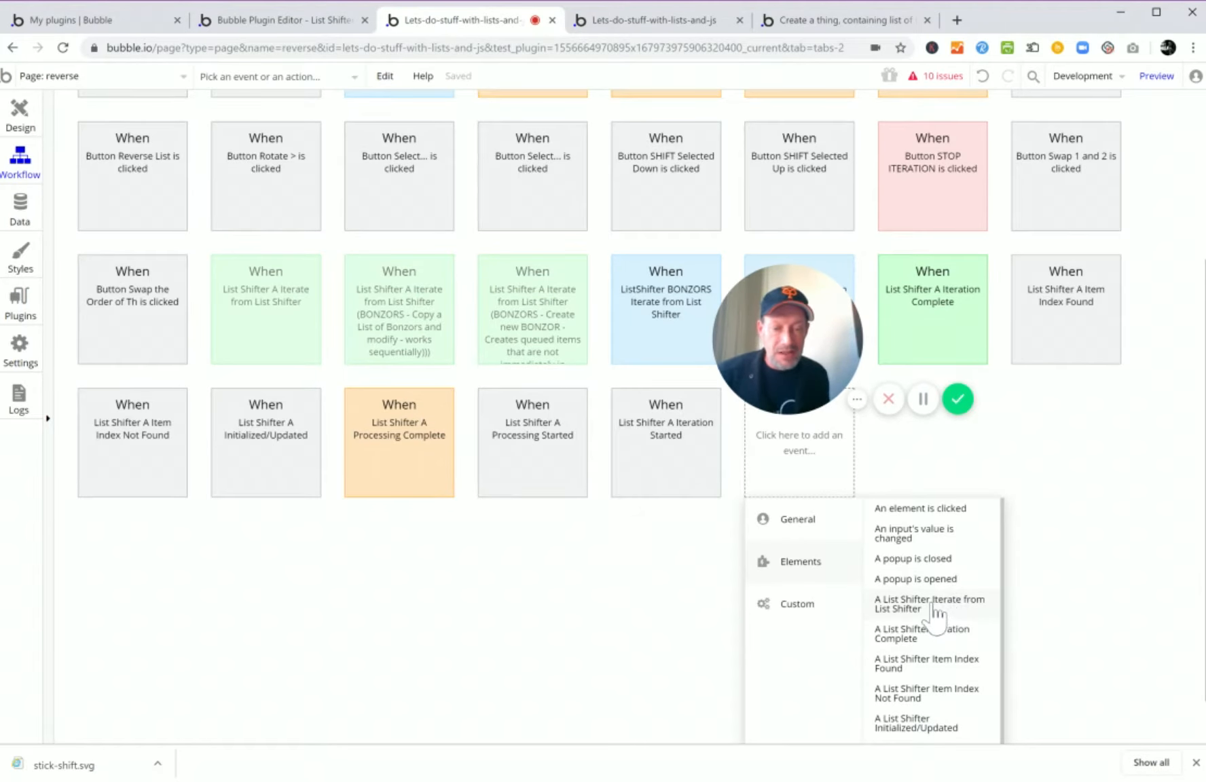
{"action": "left_click", "coordinate": [932, 606]}
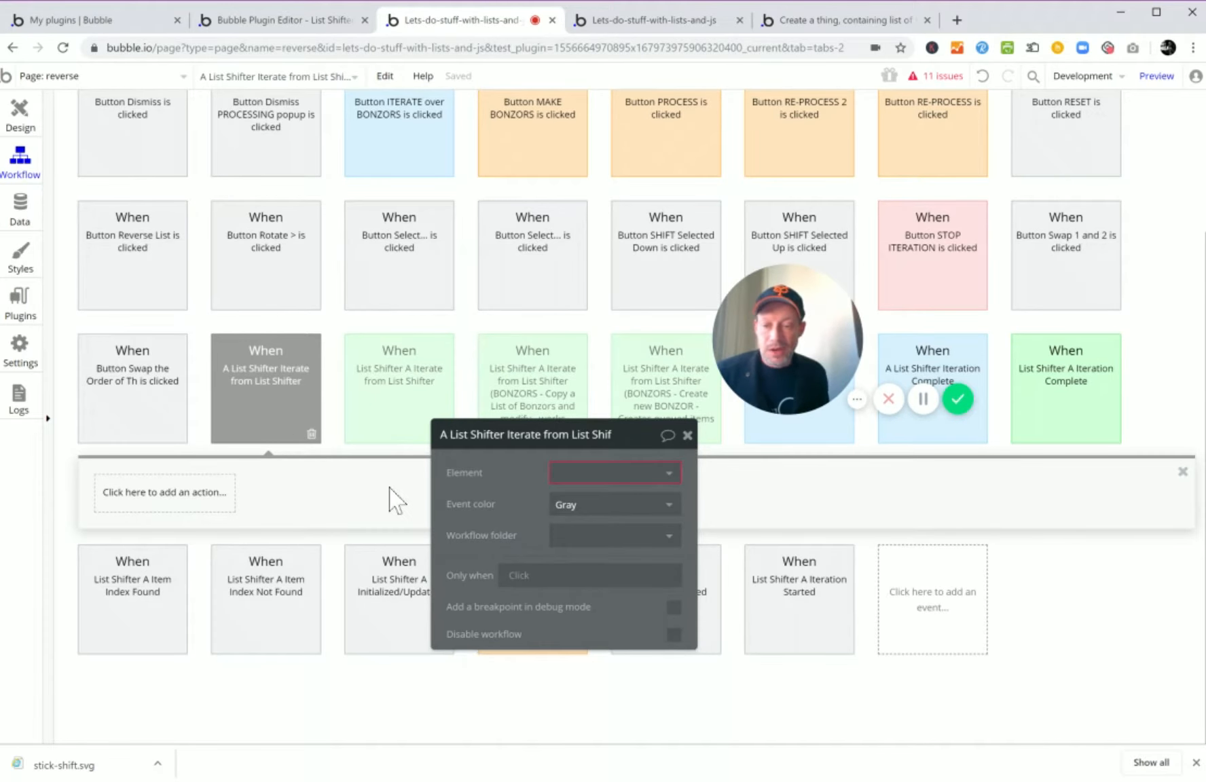
{"action": "left_click", "coordinate": [595, 506]}
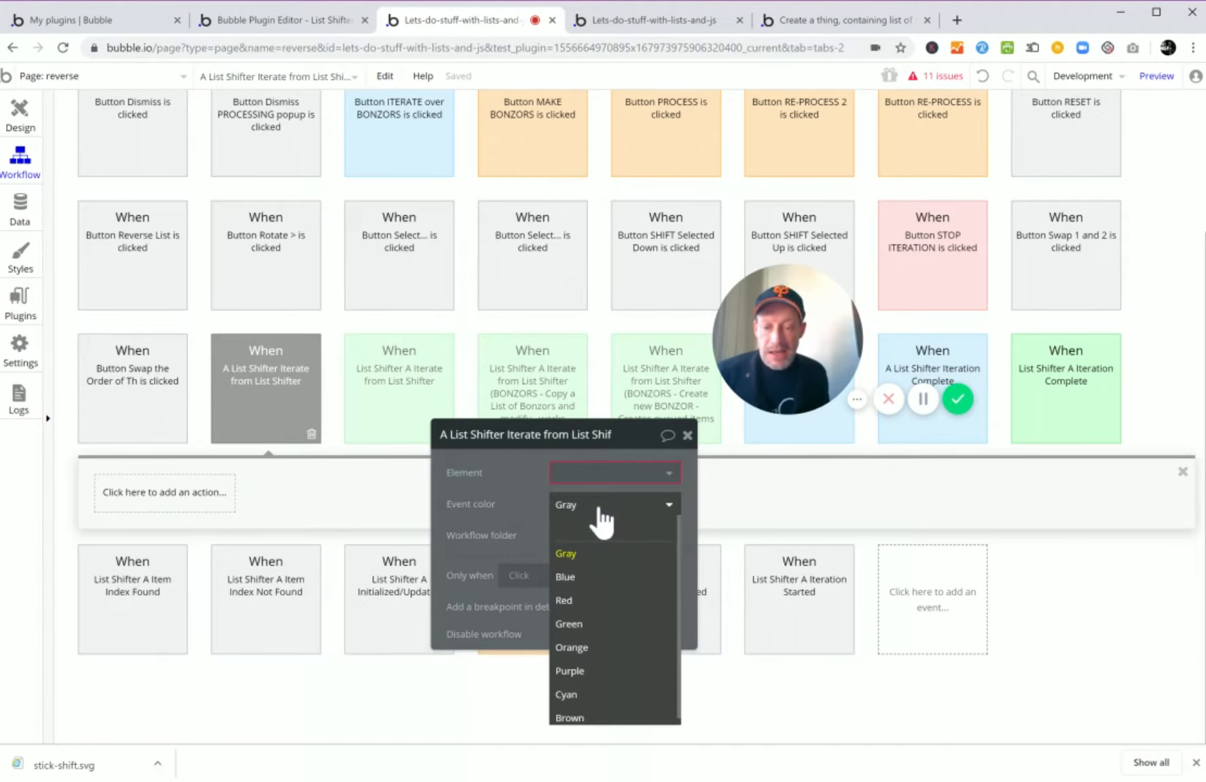
{"action": "left_click", "coordinate": [583, 626]}
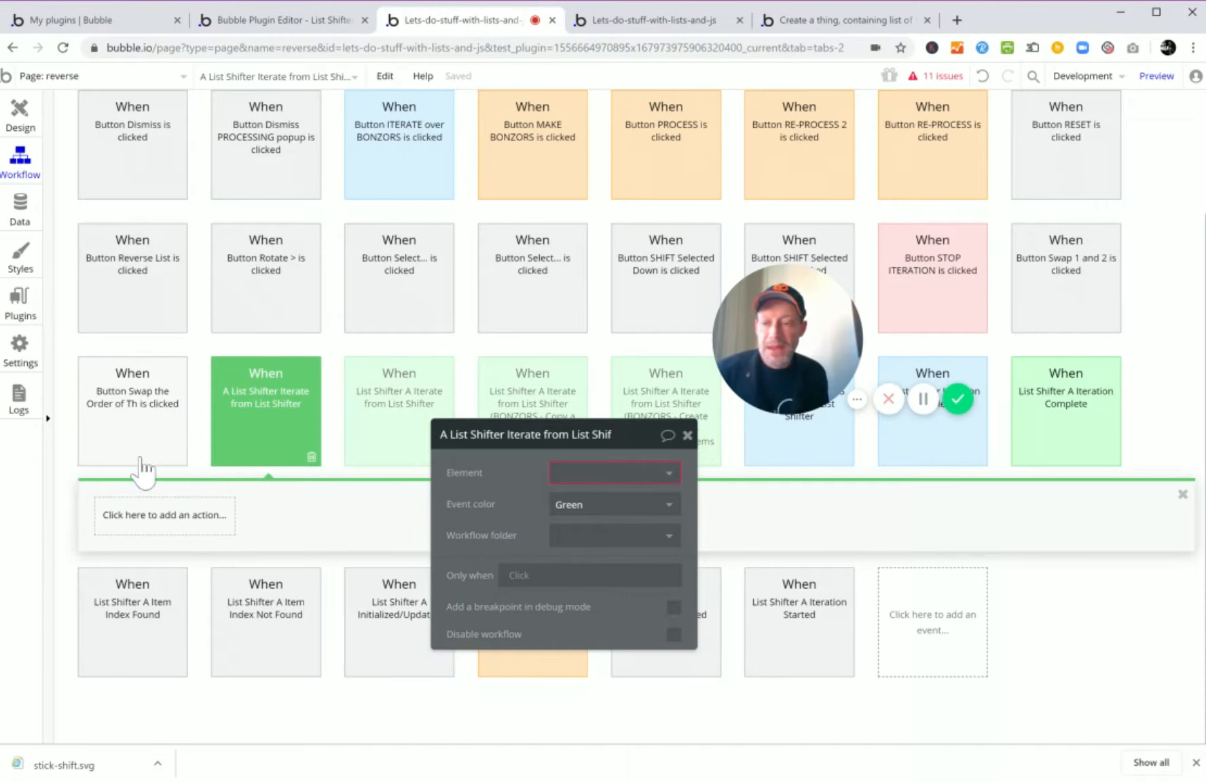
{"action": "left_click", "coordinate": [178, 531]}
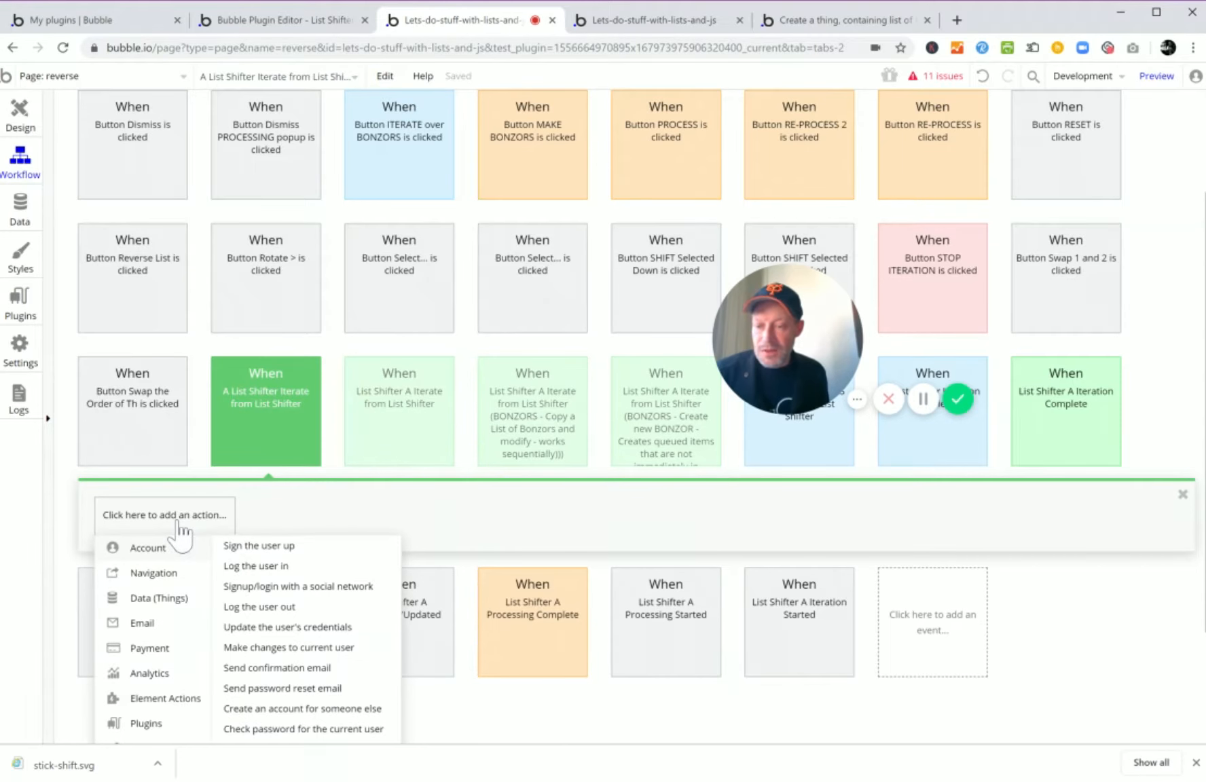
{"action": "scroll", "coordinate": [246, 476], "scroll_direction": "down", "scroll_amount": 1}
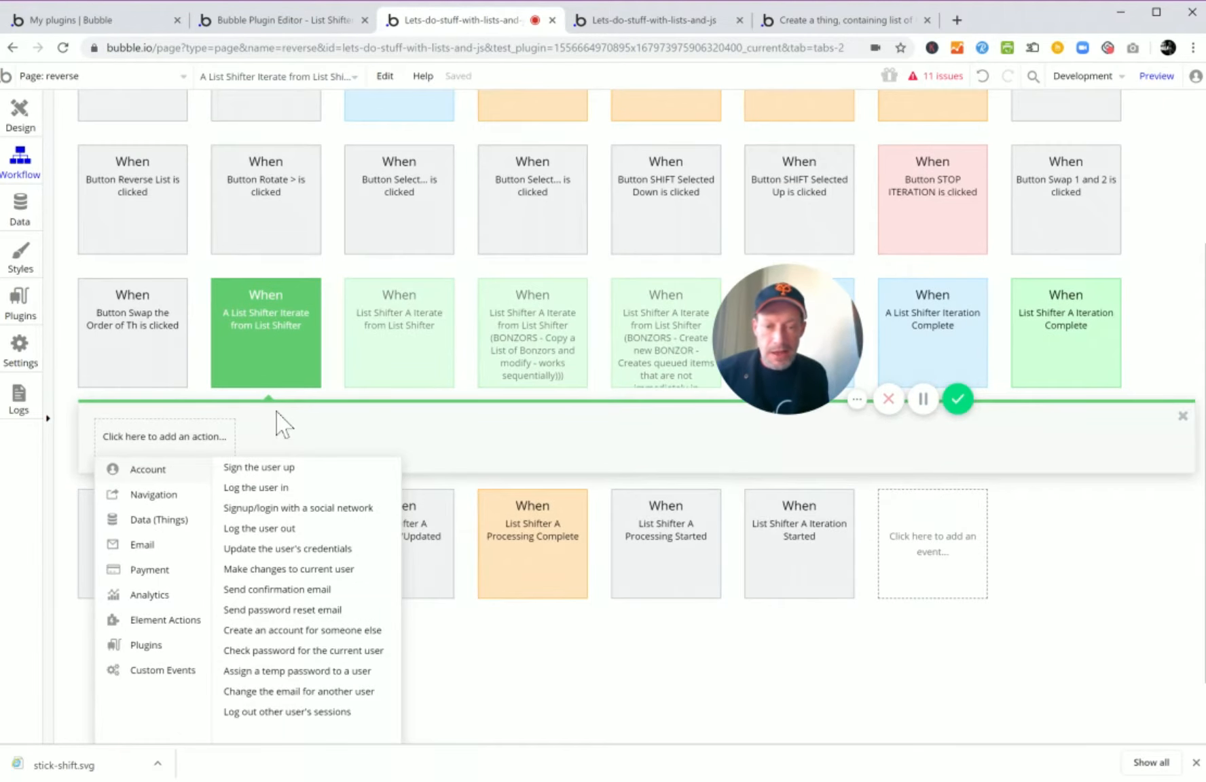
{"action": "scroll", "coordinate": [282, 392], "scroll_direction": "down", "scroll_amount": 1}
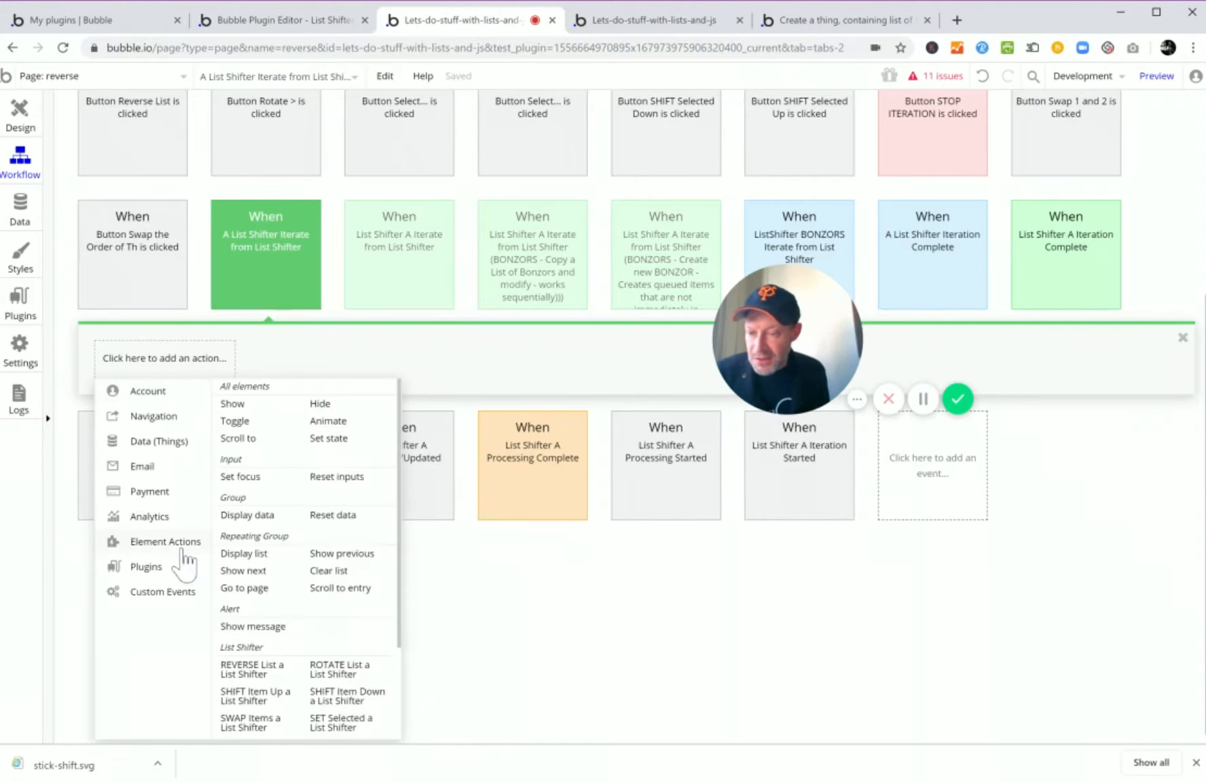
{"action": "mouse_move", "coordinate": [152, 552]}
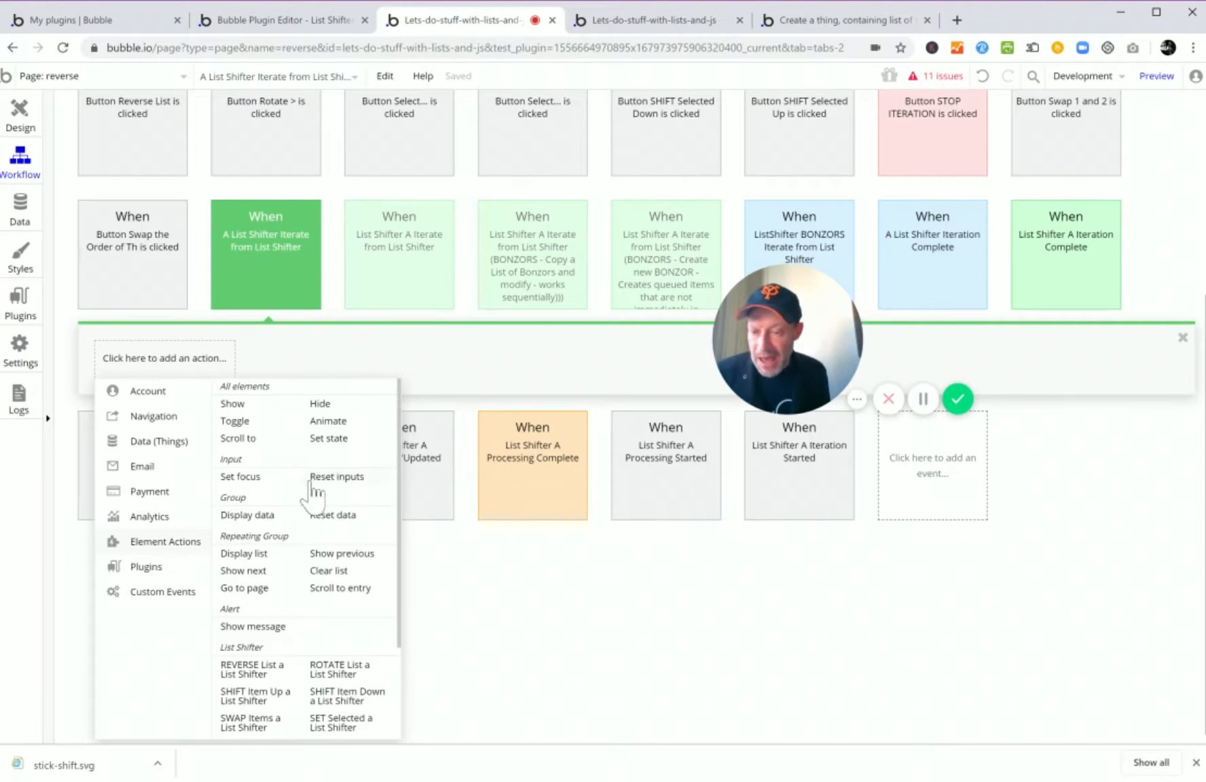
{"action": "left_click", "coordinate": [331, 440]}
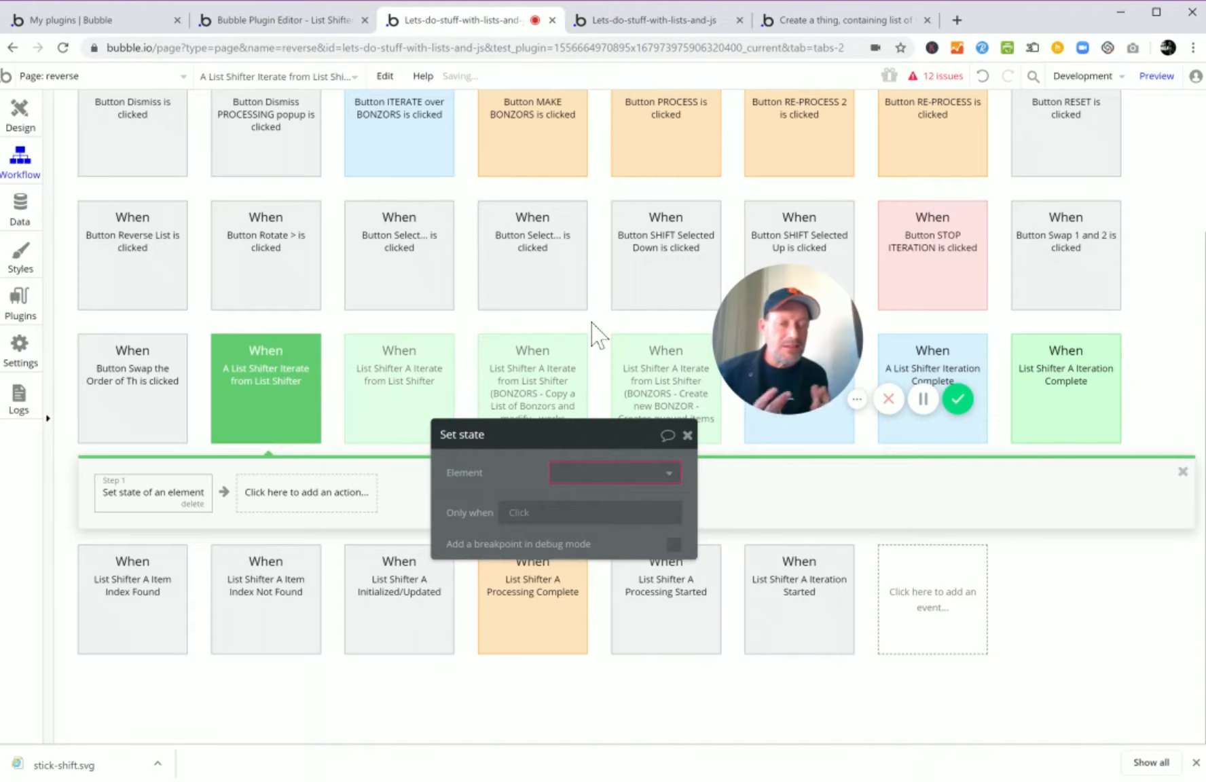
{"action": "left_click", "coordinate": [611, 475]}
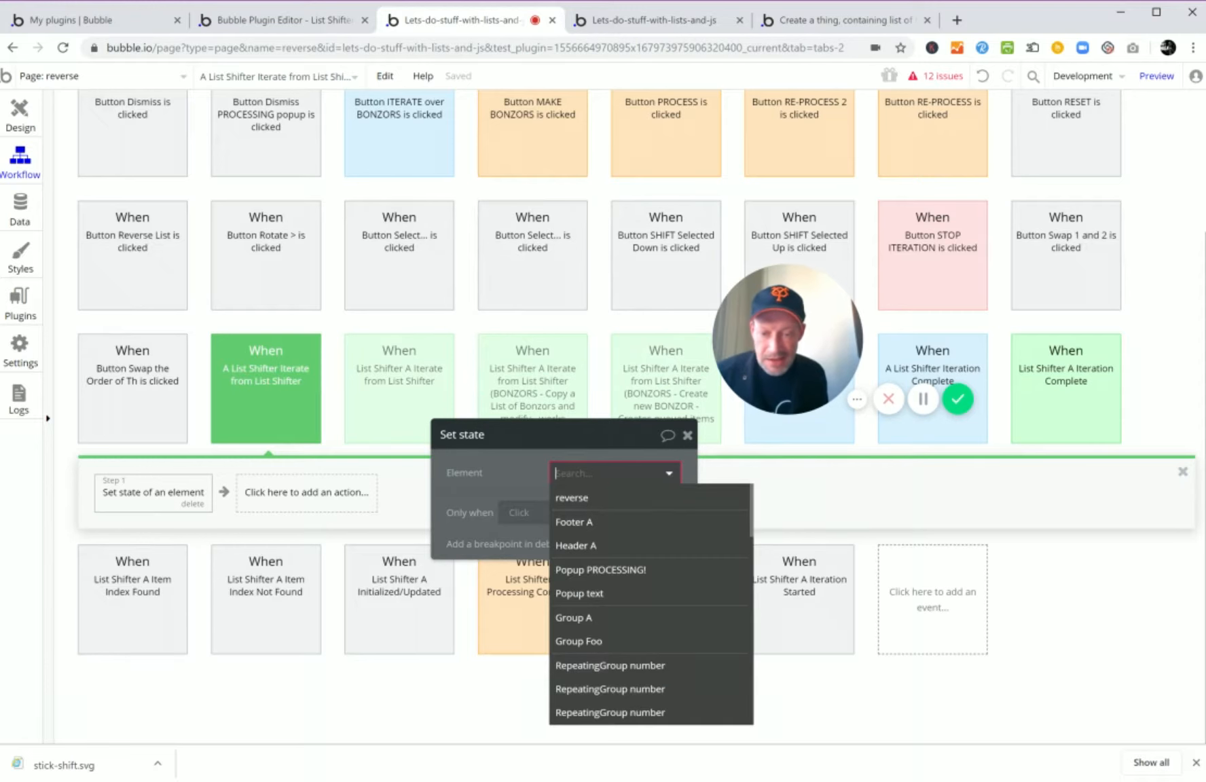
{"action": "left_click", "coordinate": [603, 618]}
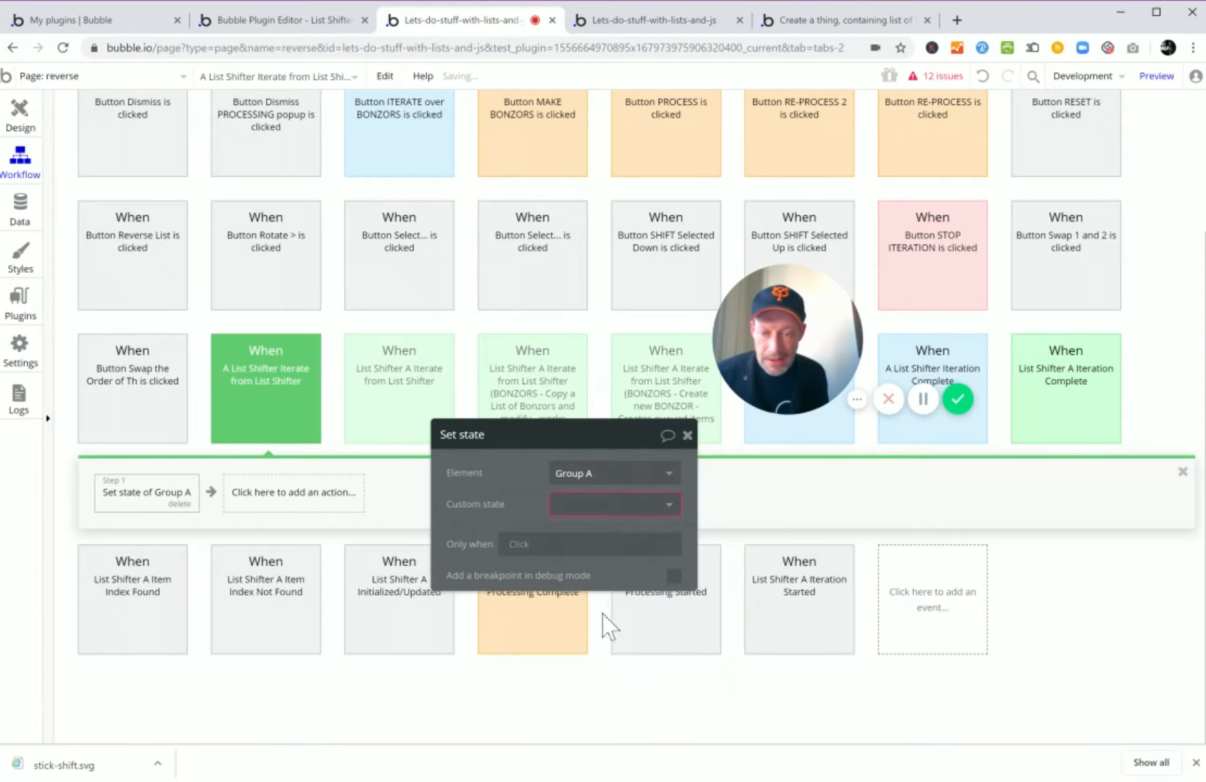
{"action": "left_click", "coordinate": [620, 511]}
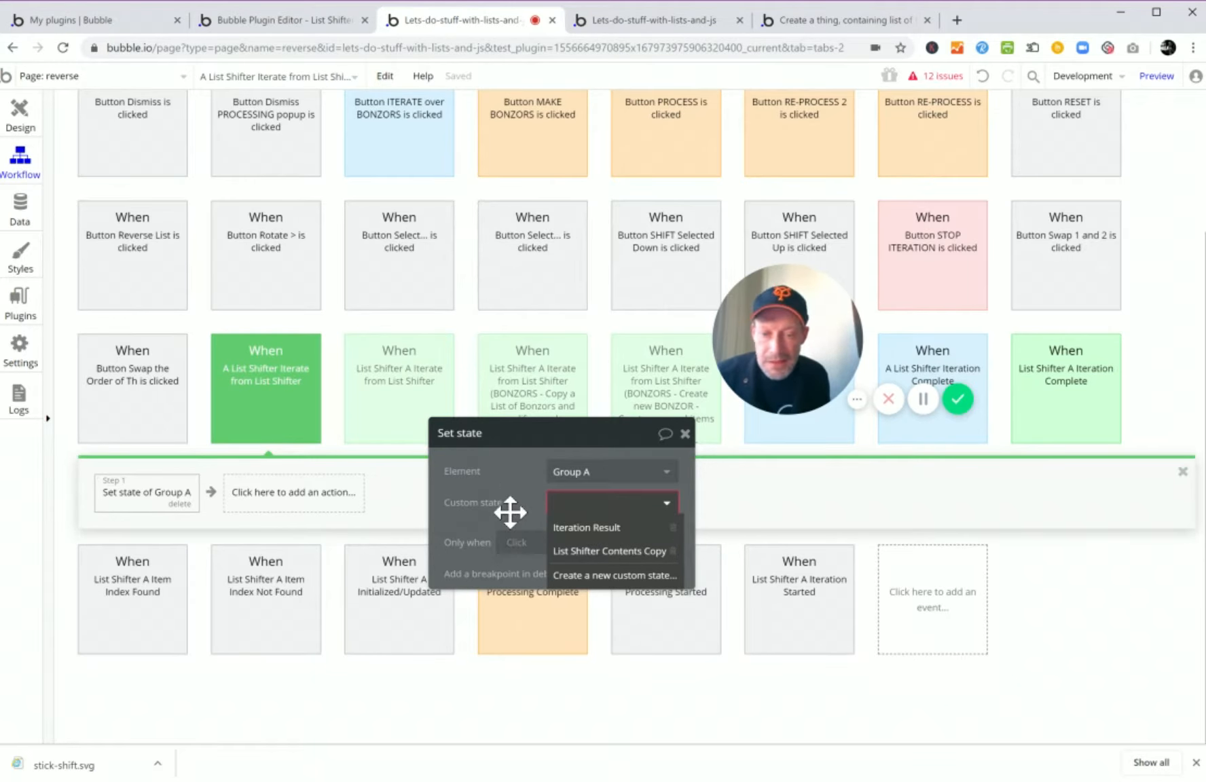
{"action": "left_click", "coordinate": [925, 406]}
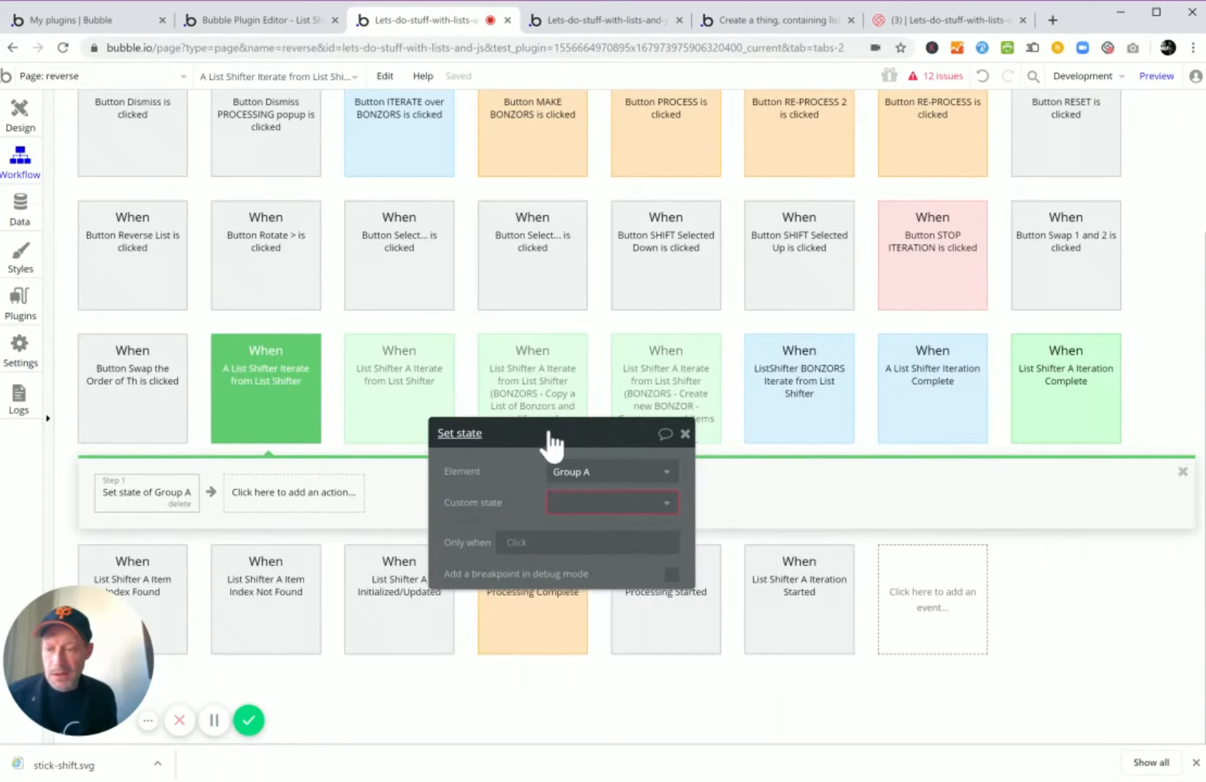
{"action": "left_click_drag", "start_coordinate": [551, 438], "coordinate": [518, 323]}
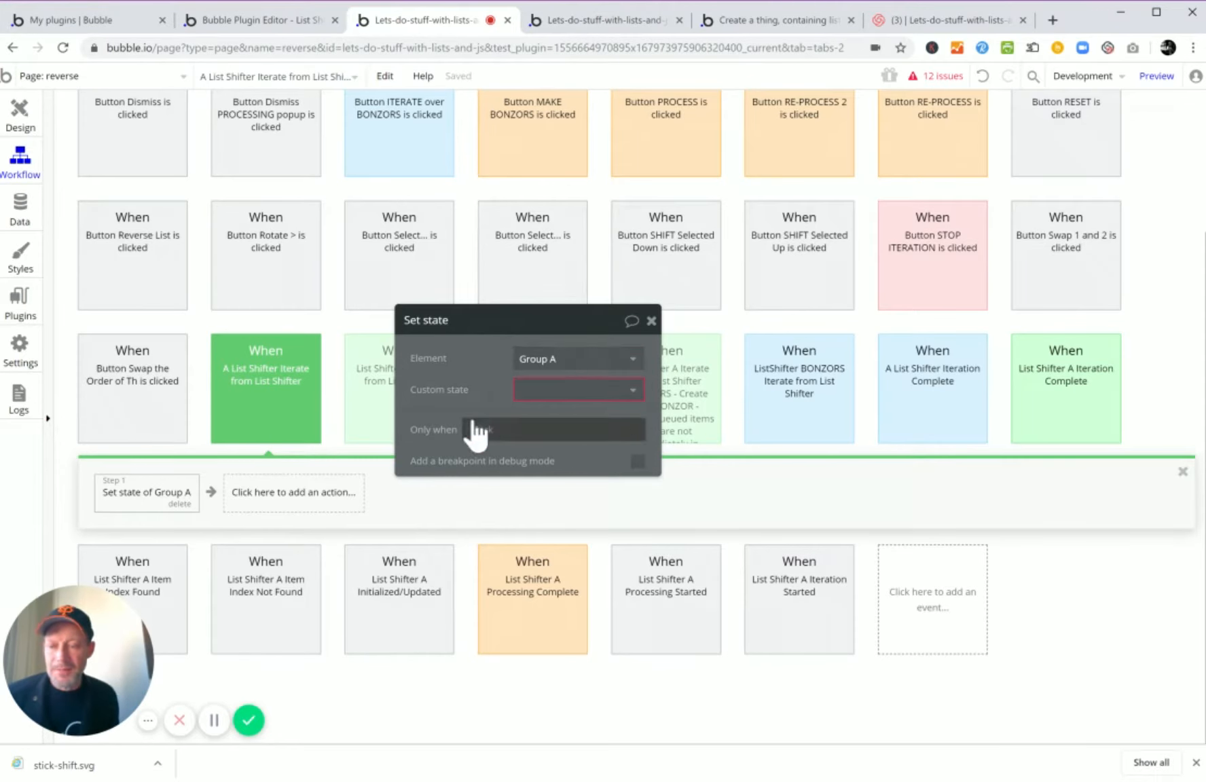
{"action": "left_click", "coordinate": [179, 505]}
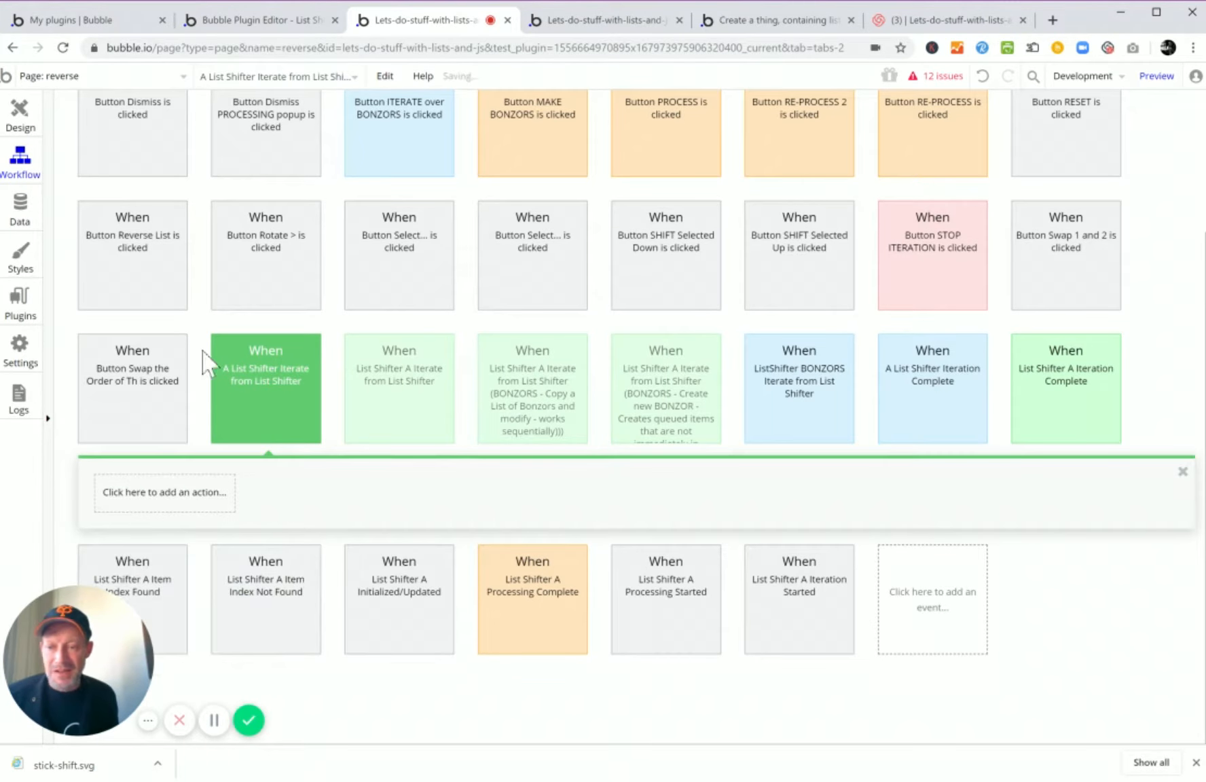
Rename the number repeating group under the SHIFTED label on the page design as RG Placeholder.
{"action": "left_click", "coordinate": [20, 114]}
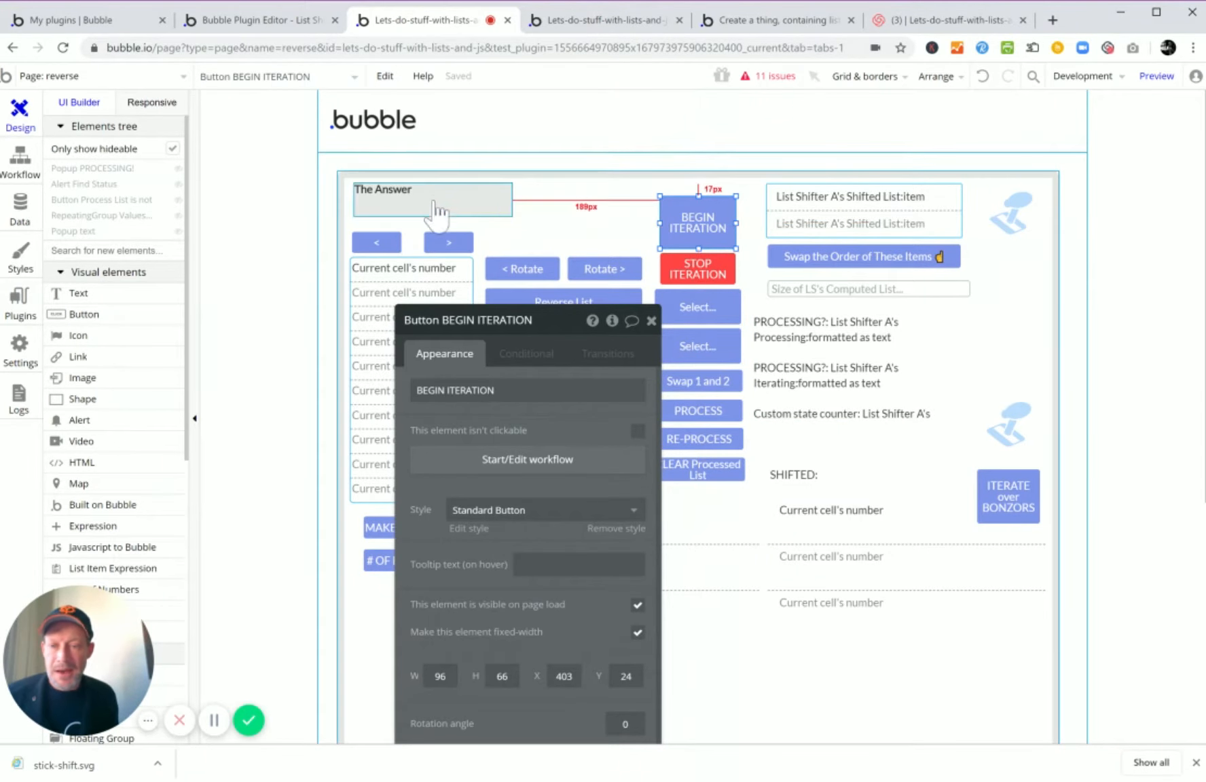
{"action": "left_click", "coordinate": [401, 206]}
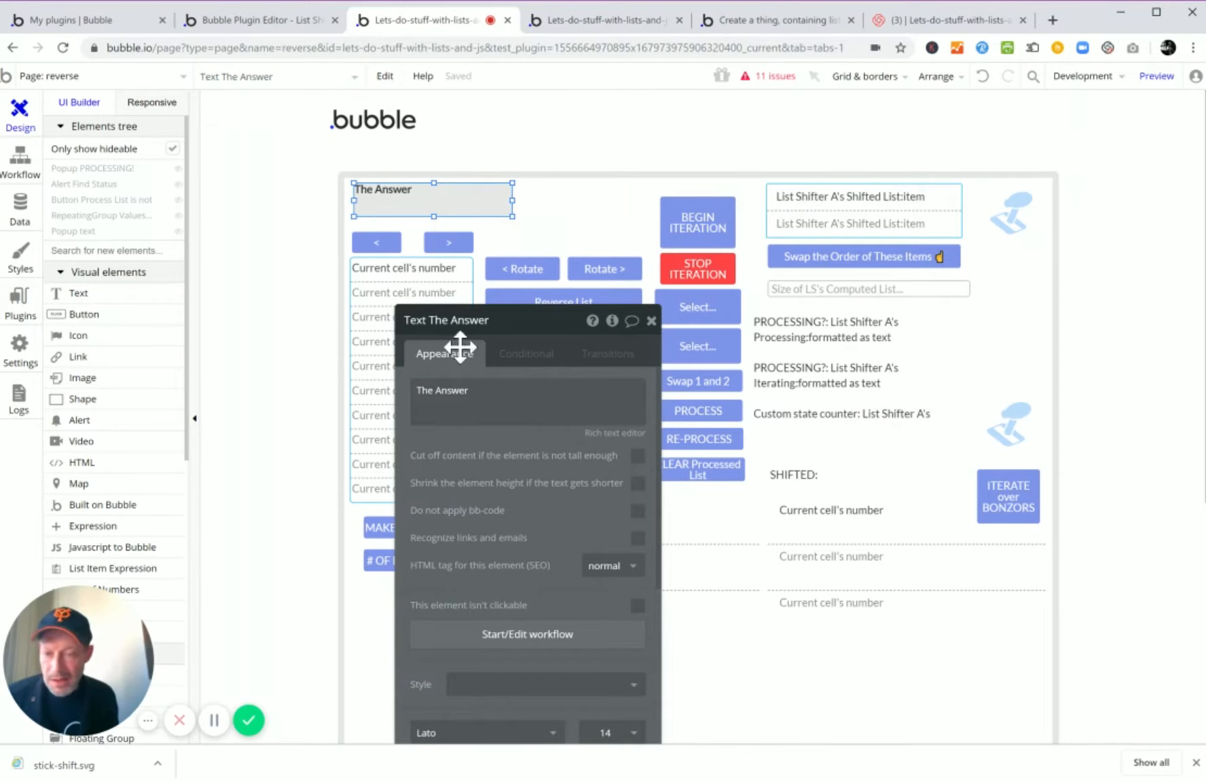
{"action": "left_click_drag", "start_coordinate": [526, 336], "coordinate": [482, 220]}
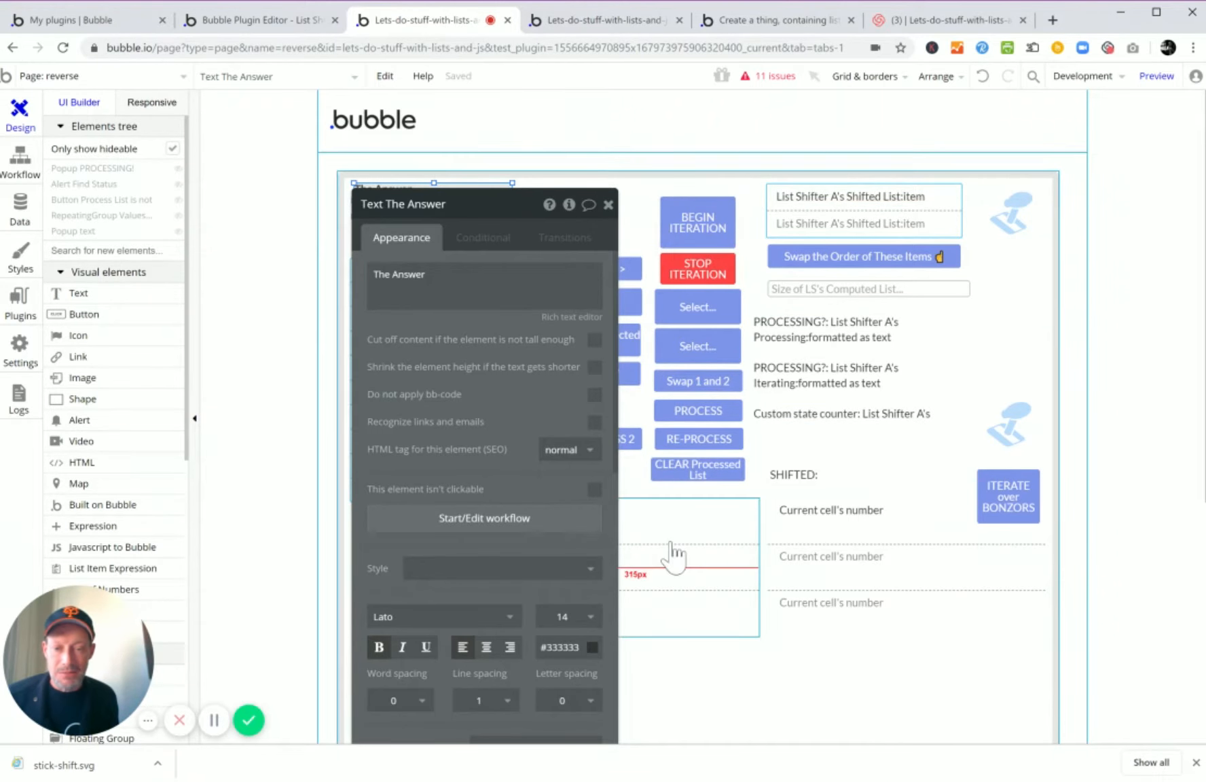
{"action": "left_click", "coordinate": [1010, 231]}
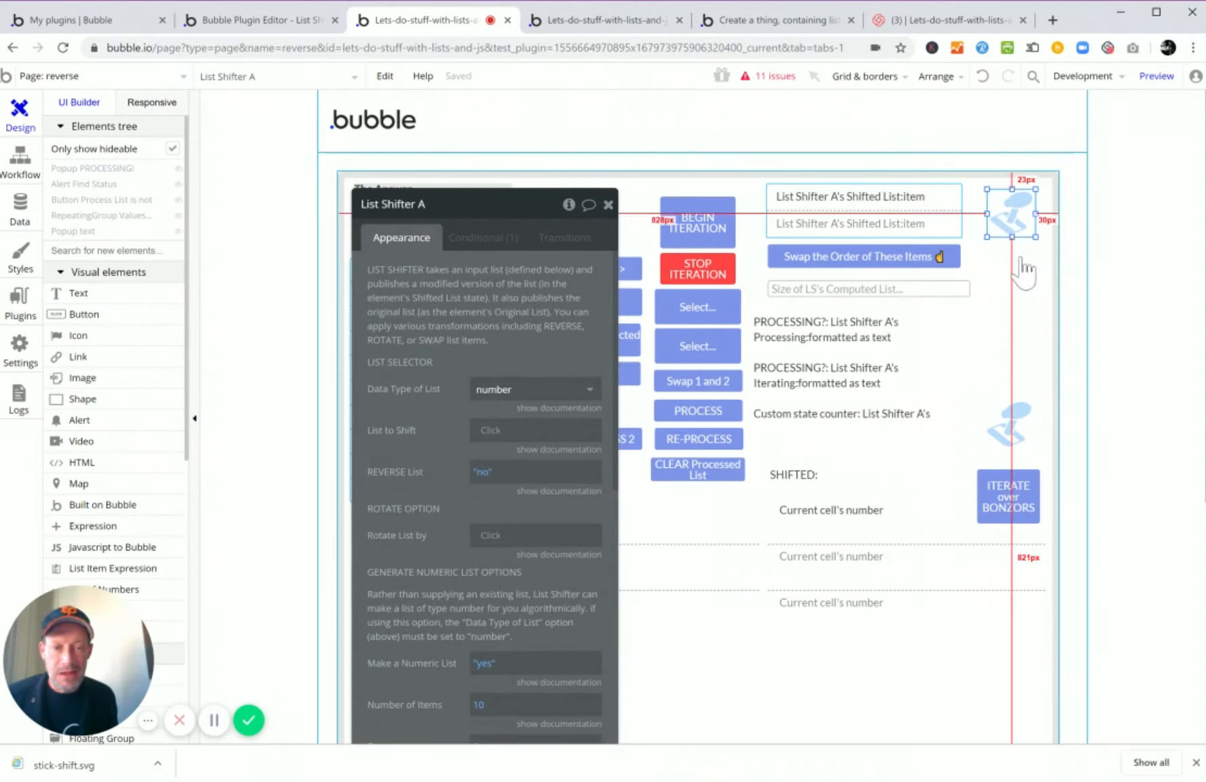
{"action": "left_click", "coordinate": [999, 264]}
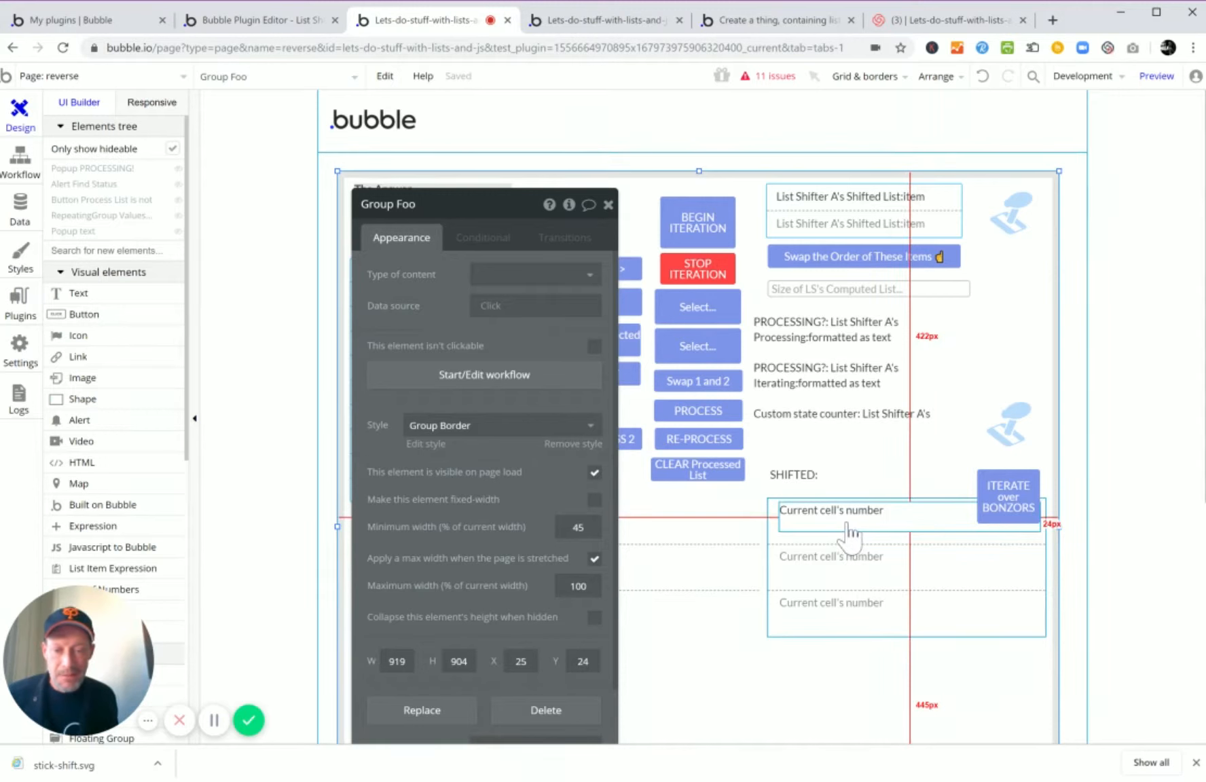
{"action": "left_click", "coordinate": [783, 550]}
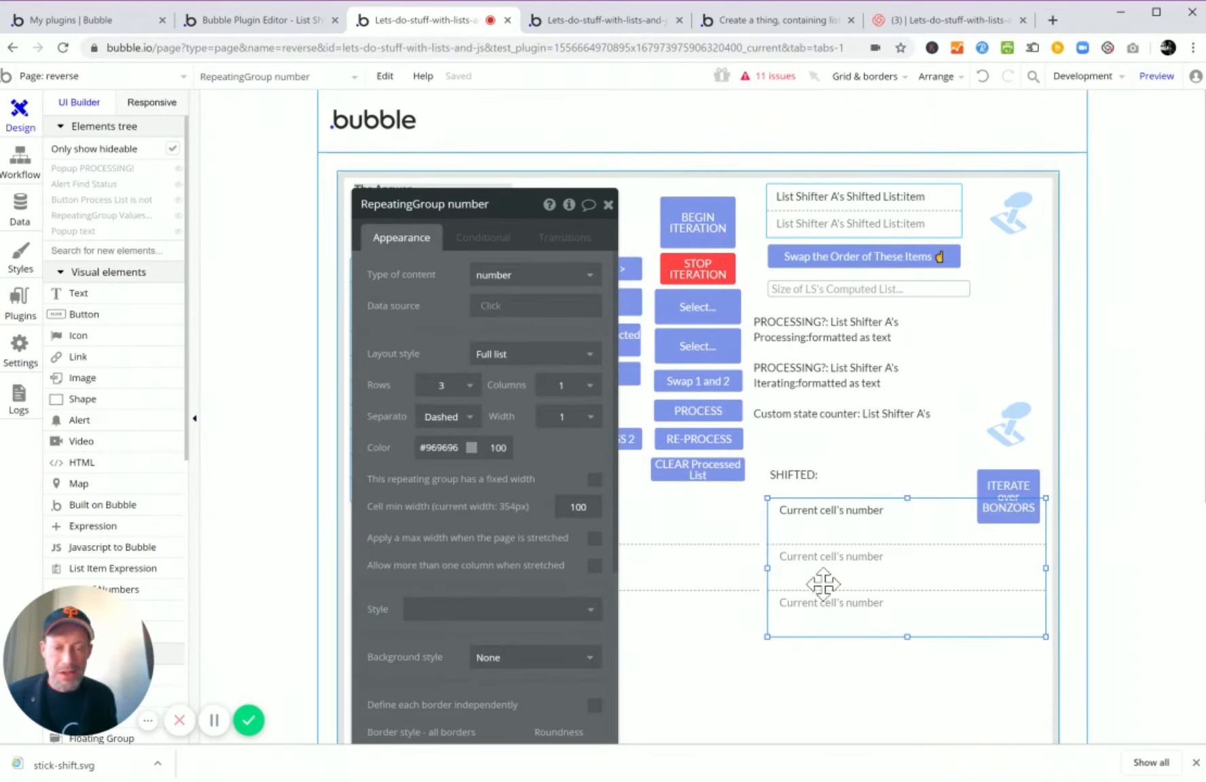
{"action": "left_click", "coordinate": [410, 205]}
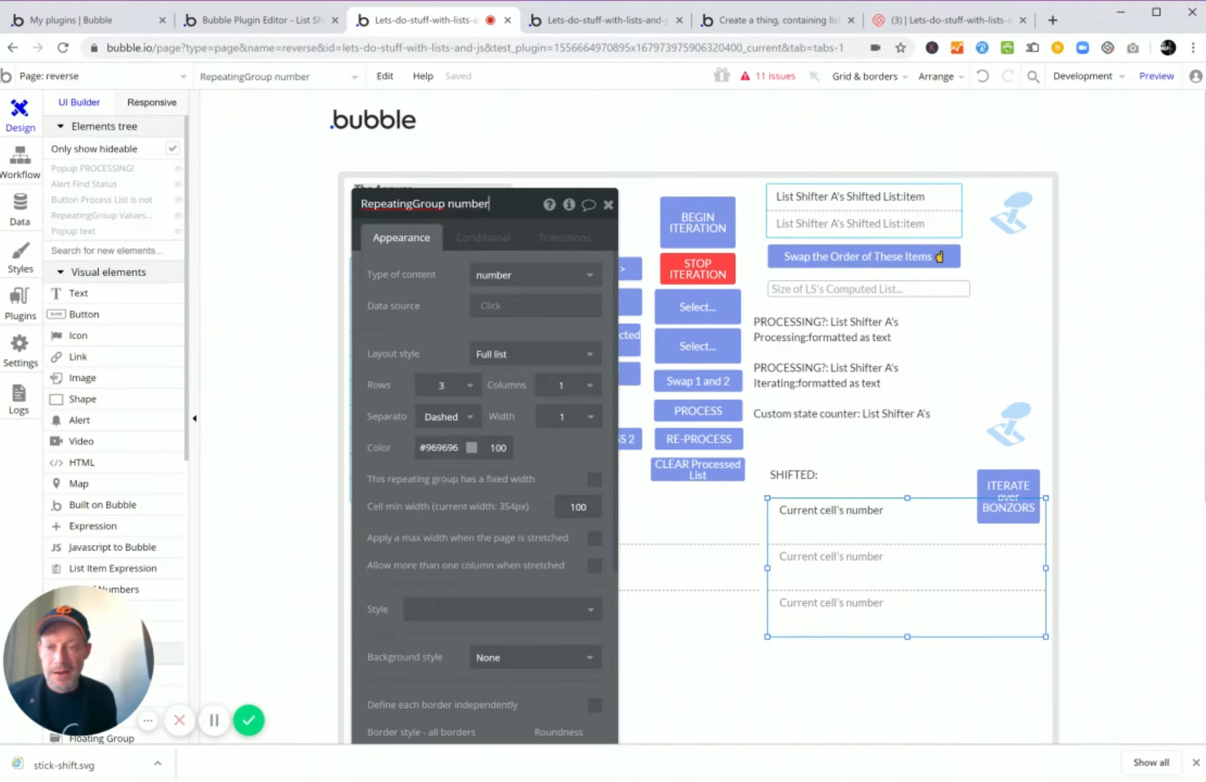
{"action": "key", "text": "ctrl+a"}
{"action": "type", "text": "RG"}
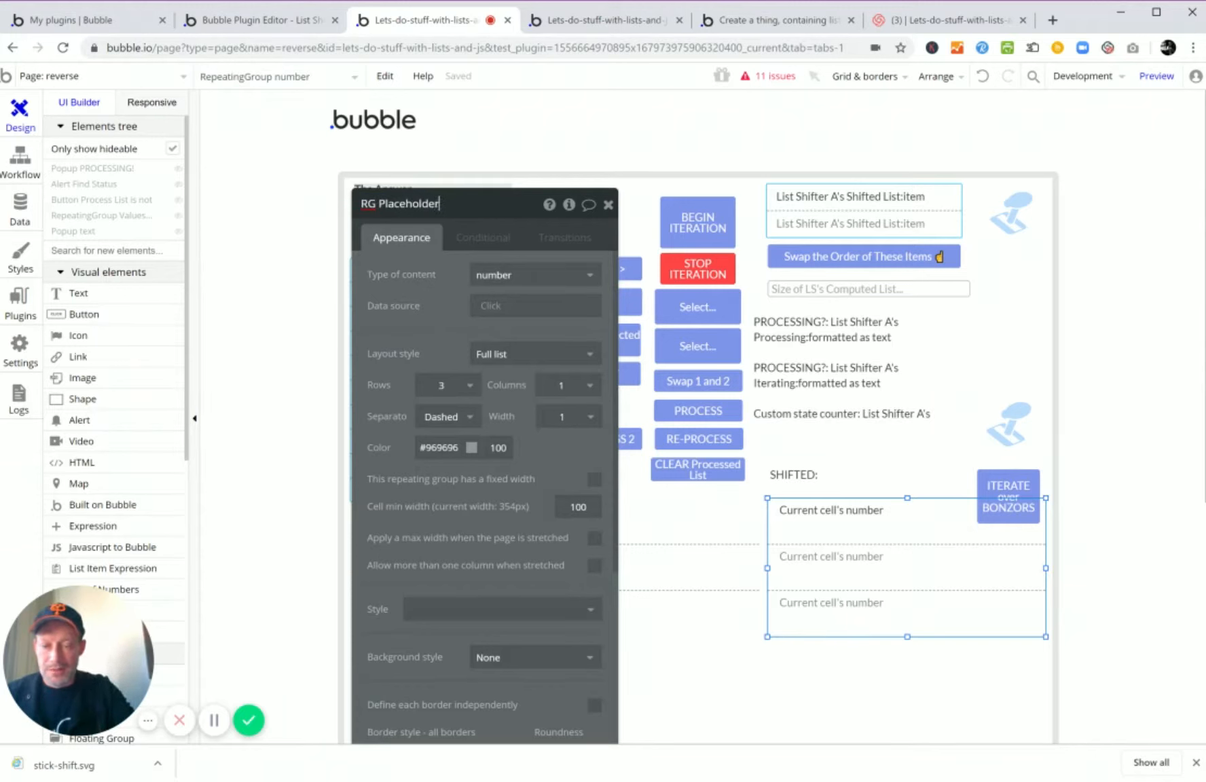
{"action": "type", "text": " Placeholder"}
{"action": "left_click", "coordinate": [439, 448]}
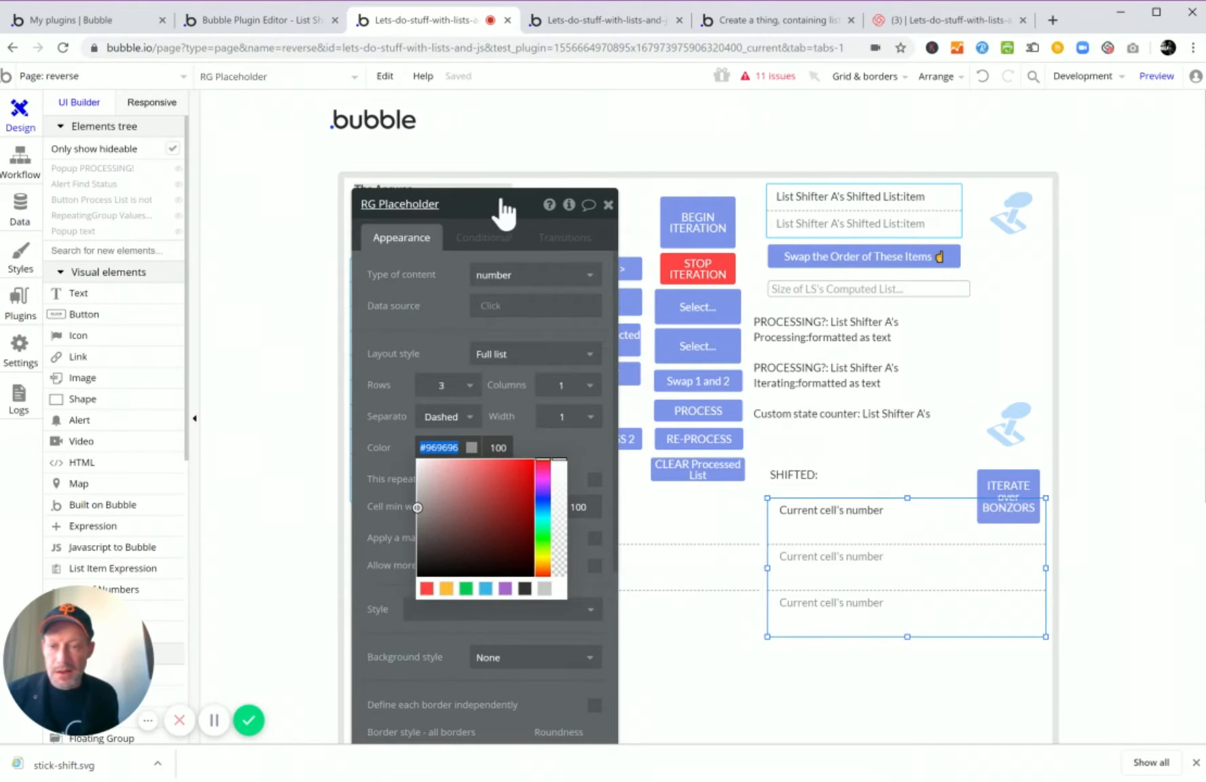
{"action": "left_click", "coordinate": [511, 205]}
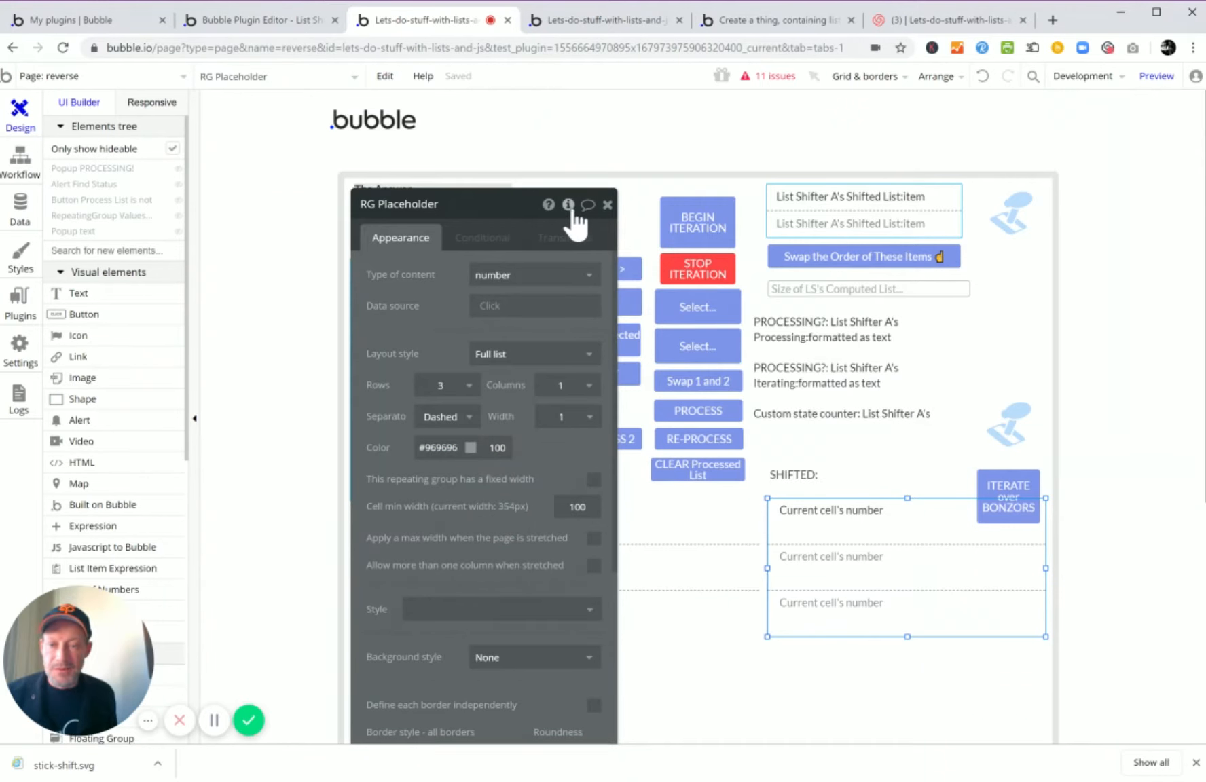
Add a custom state named Current Circle's Area of type number to RG Placeholder.
{"action": "left_click", "coordinate": [568, 206]}
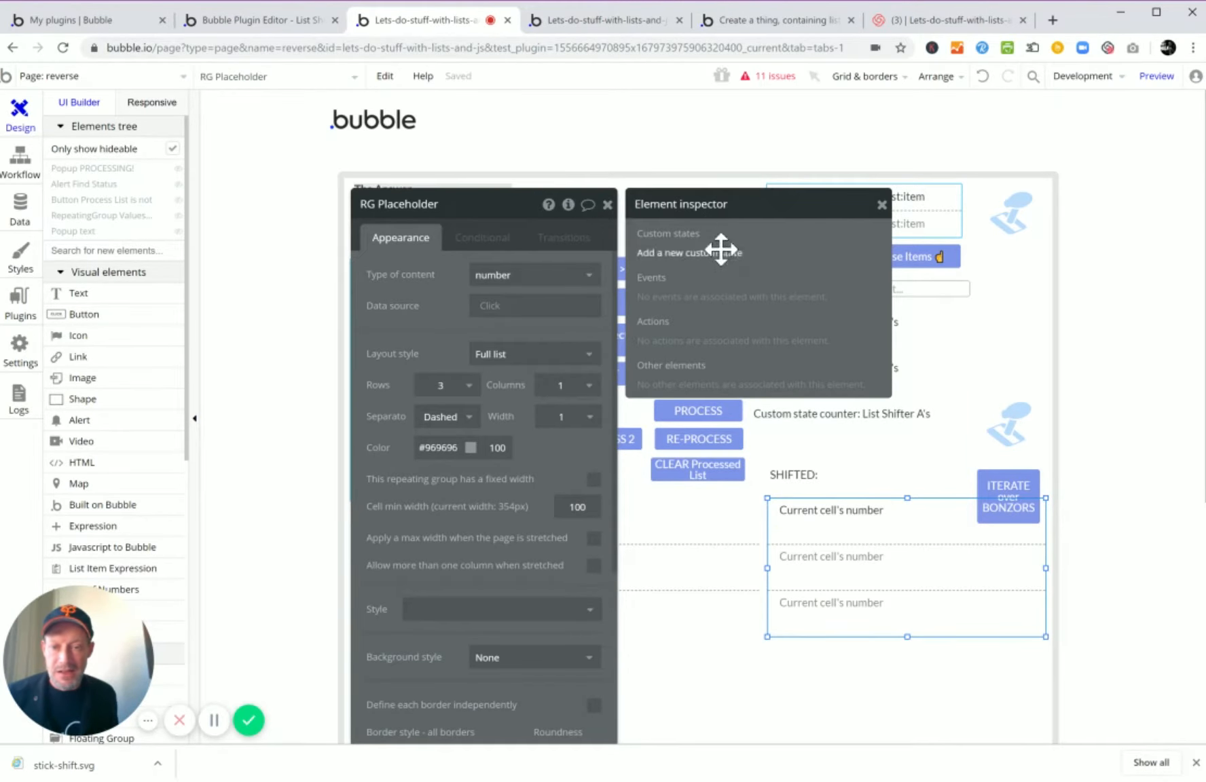
{"action": "left_click", "coordinate": [676, 257]}
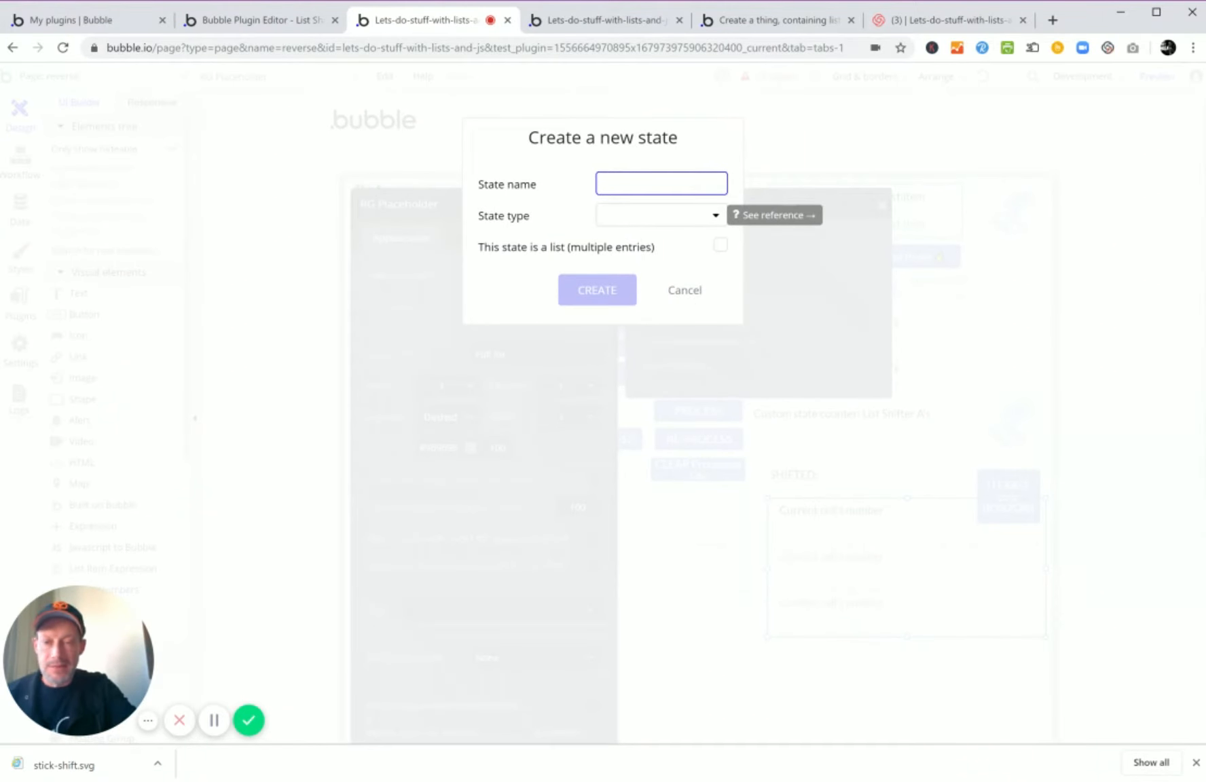
{"action": "type", "text": "Current Circle's Area"}
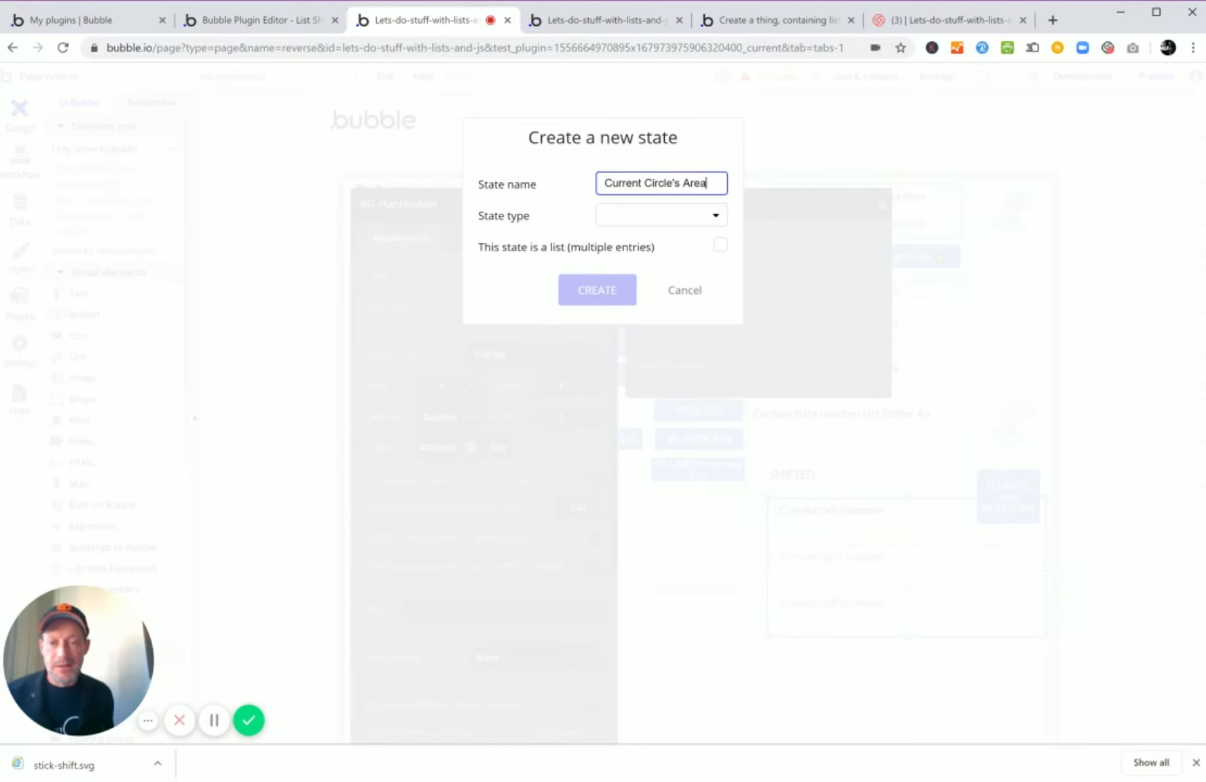
{"action": "left_click", "coordinate": [629, 216]}
{"action": "left_click", "coordinate": [672, 264]}
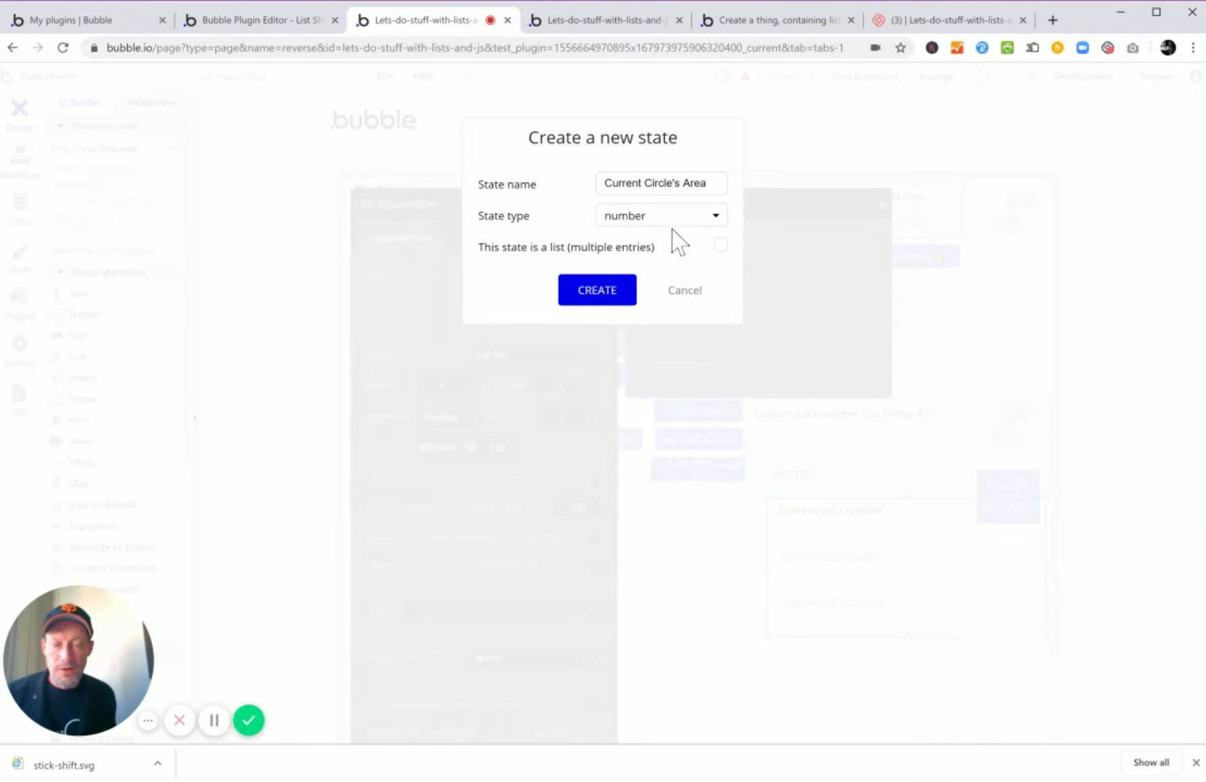
{"action": "left_click", "coordinate": [618, 298]}
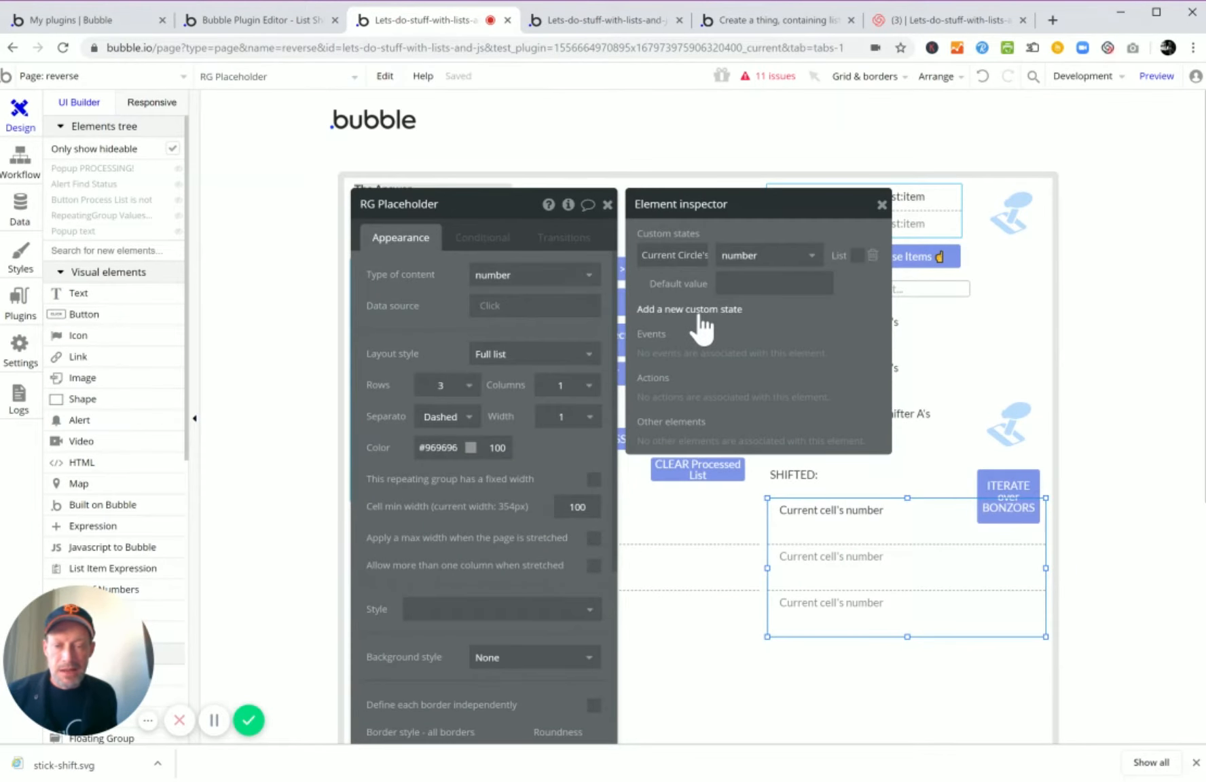
Add a second custom state to RG Placeholder named List of Circle Areas, of type number and holding a list.
{"action": "left_click", "coordinate": [699, 316]}
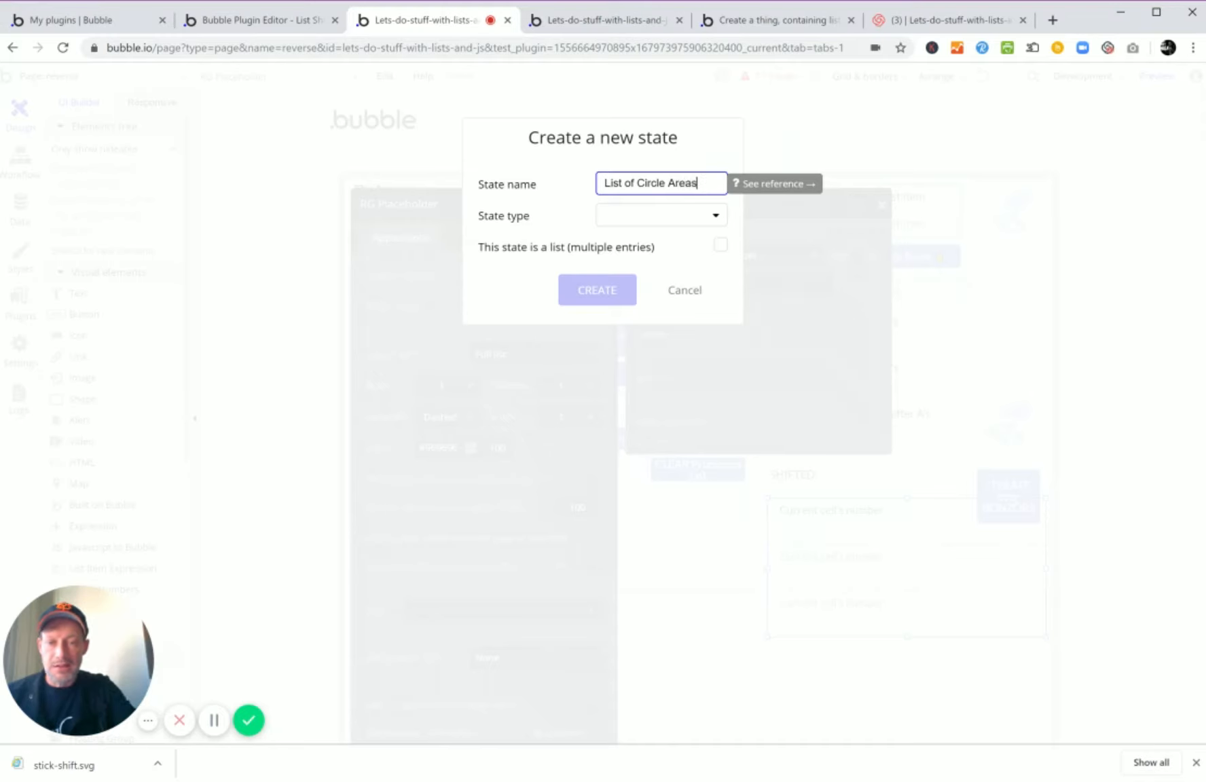
{"action": "left_click", "coordinate": [651, 218]}
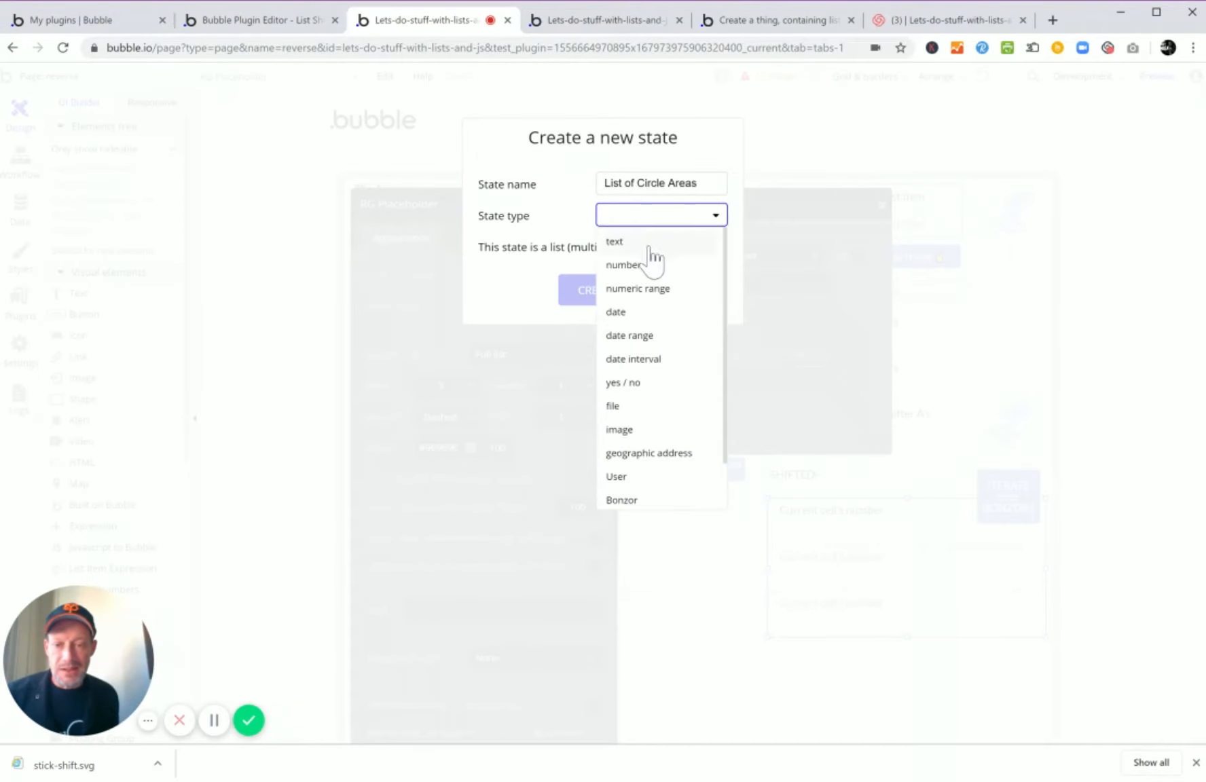
{"action": "left_click", "coordinate": [642, 268]}
{"action": "left_click", "coordinate": [720, 246]}
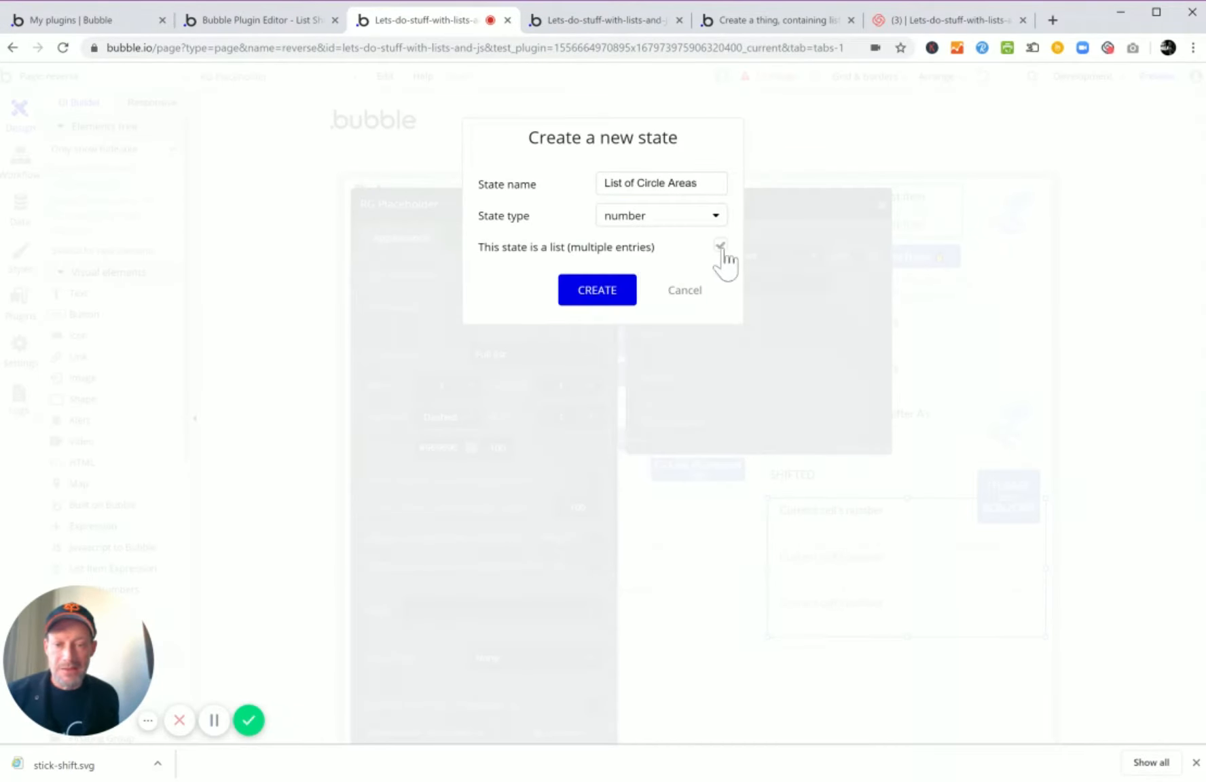
{"action": "left_click", "coordinate": [569, 303]}
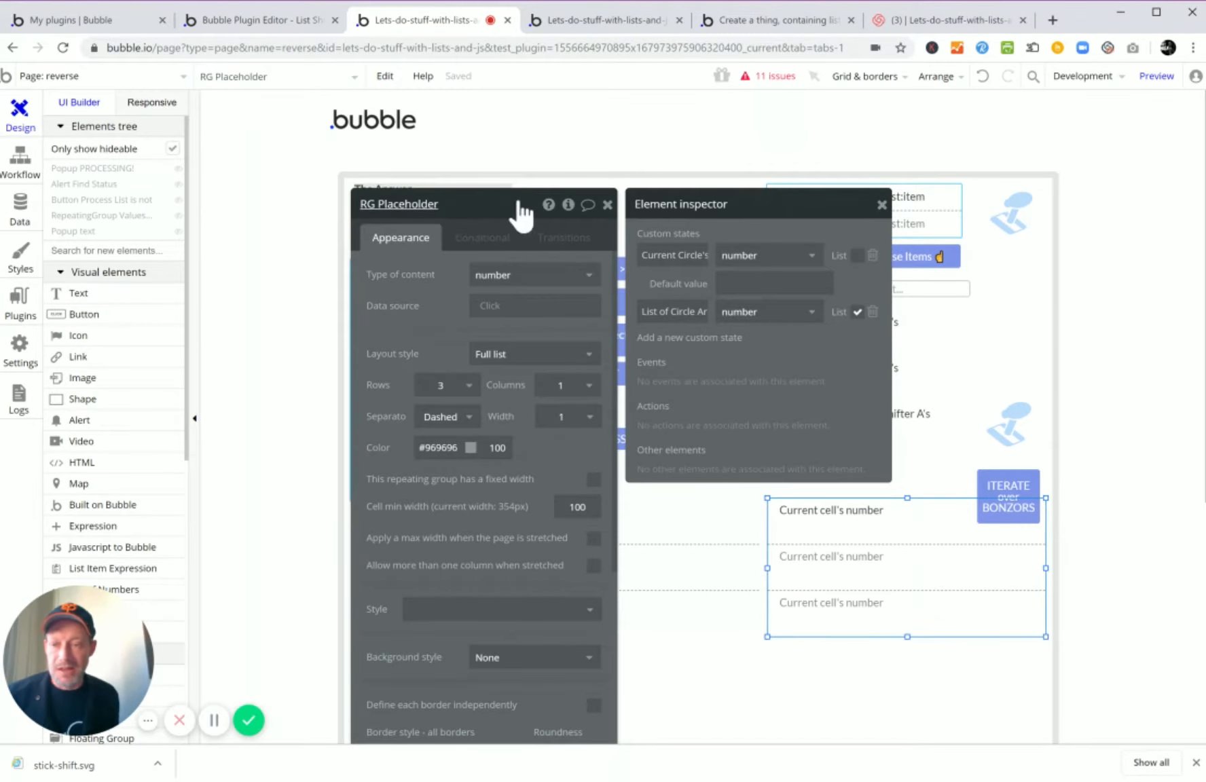
Add a Set state action to the green A List Shifter Iterate from List Shifter workflow.
{"action": "left_click", "coordinate": [39, 169]}
{"action": "scroll", "coordinate": [356, 401], "scroll_direction": "down", "scroll_amount": 3}
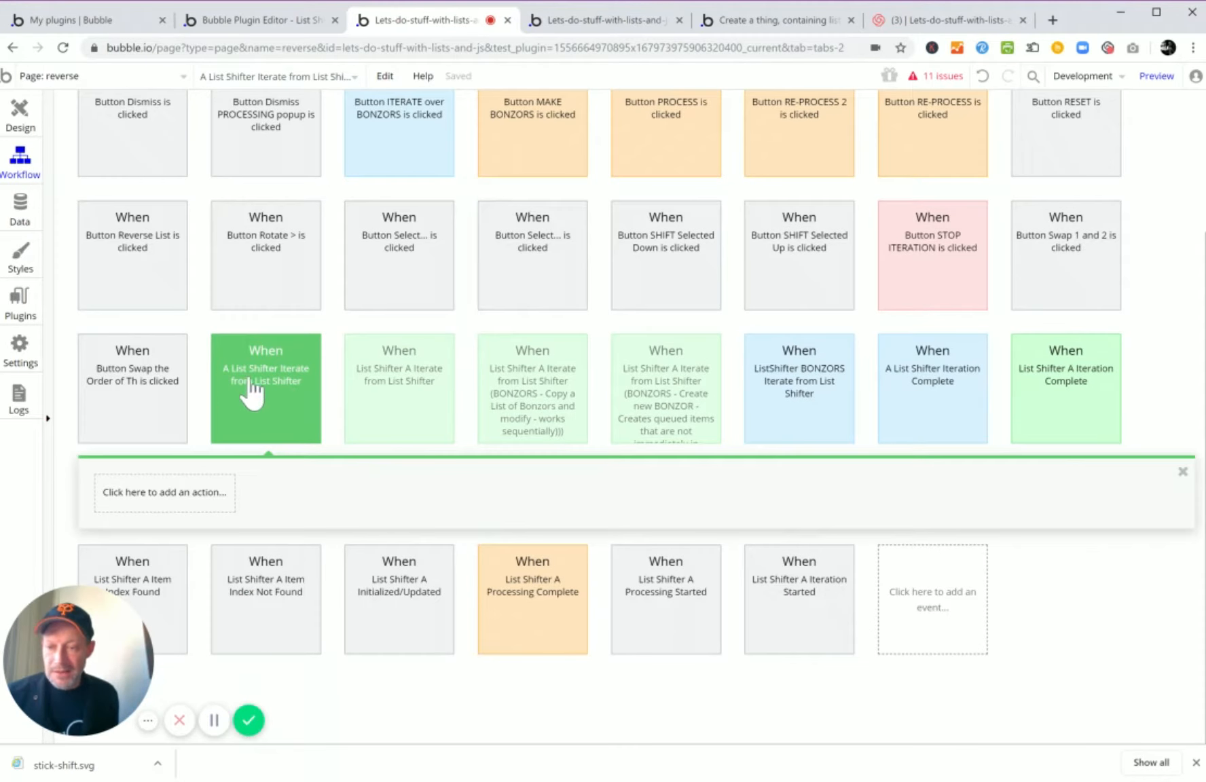
{"action": "left_click", "coordinate": [167, 504]}
{"action": "scroll", "coordinate": [166, 536], "scroll_direction": "down", "scroll_amount": 1}
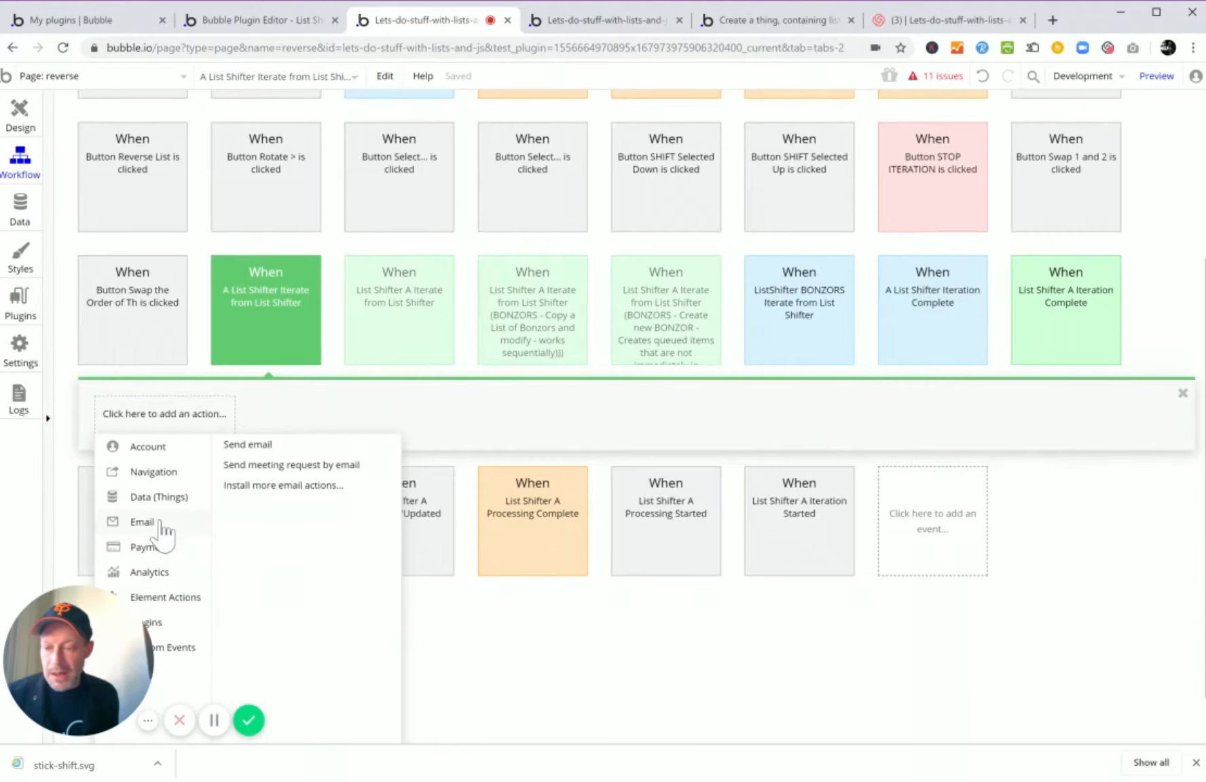
{"action": "mouse_move", "coordinate": [167, 624]}
{"action": "mouse_move", "coordinate": [166, 598]}
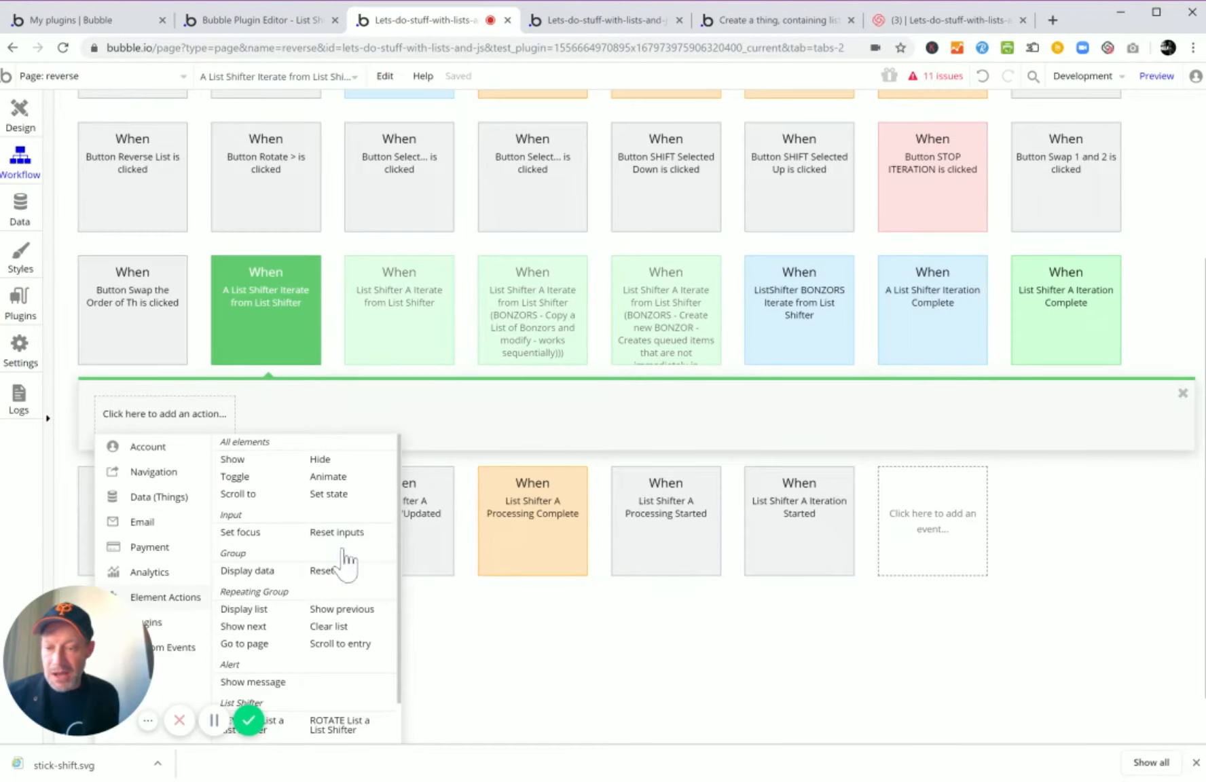
{"action": "left_click", "coordinate": [329, 493]}
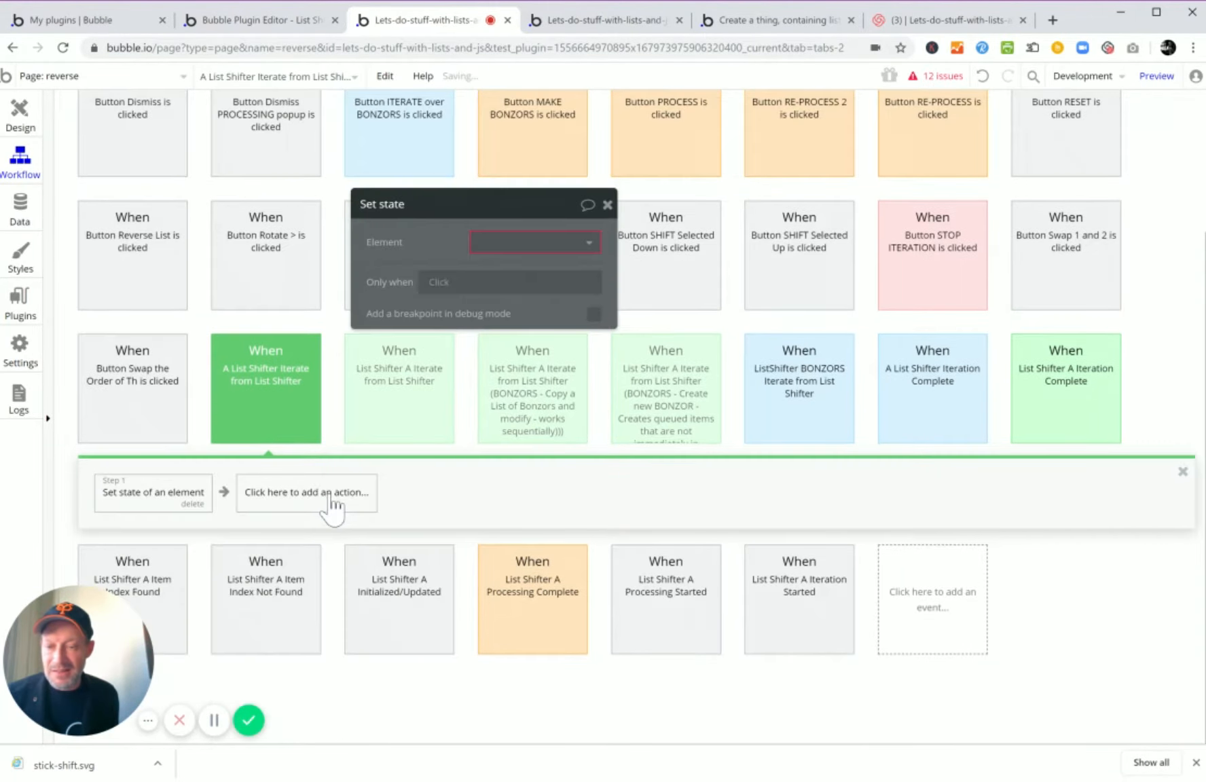
Target the Set state action at RG Placeholder's custom state Current Circle's Area.
{"action": "left_click", "coordinate": [520, 246]}
{"action": "type", "text": "rg"}
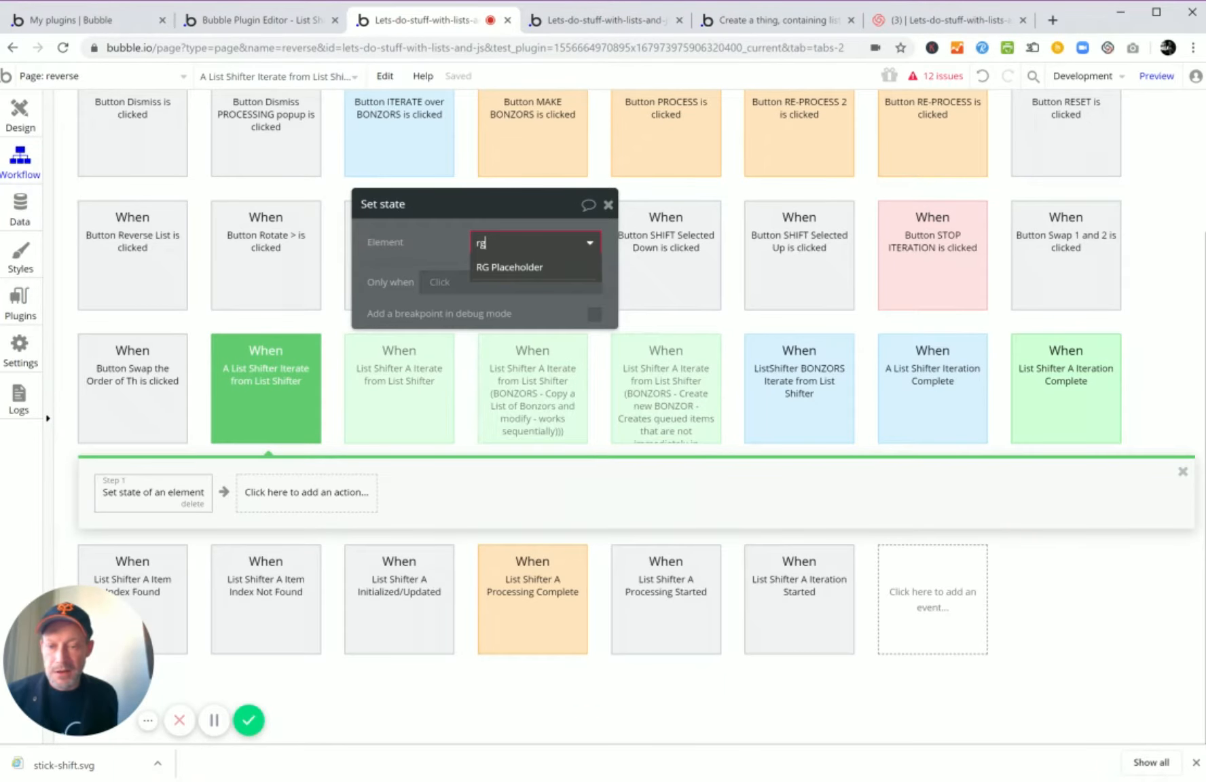
{"action": "left_click", "coordinate": [514, 267]}
{"action": "left_click", "coordinate": [520, 279]}
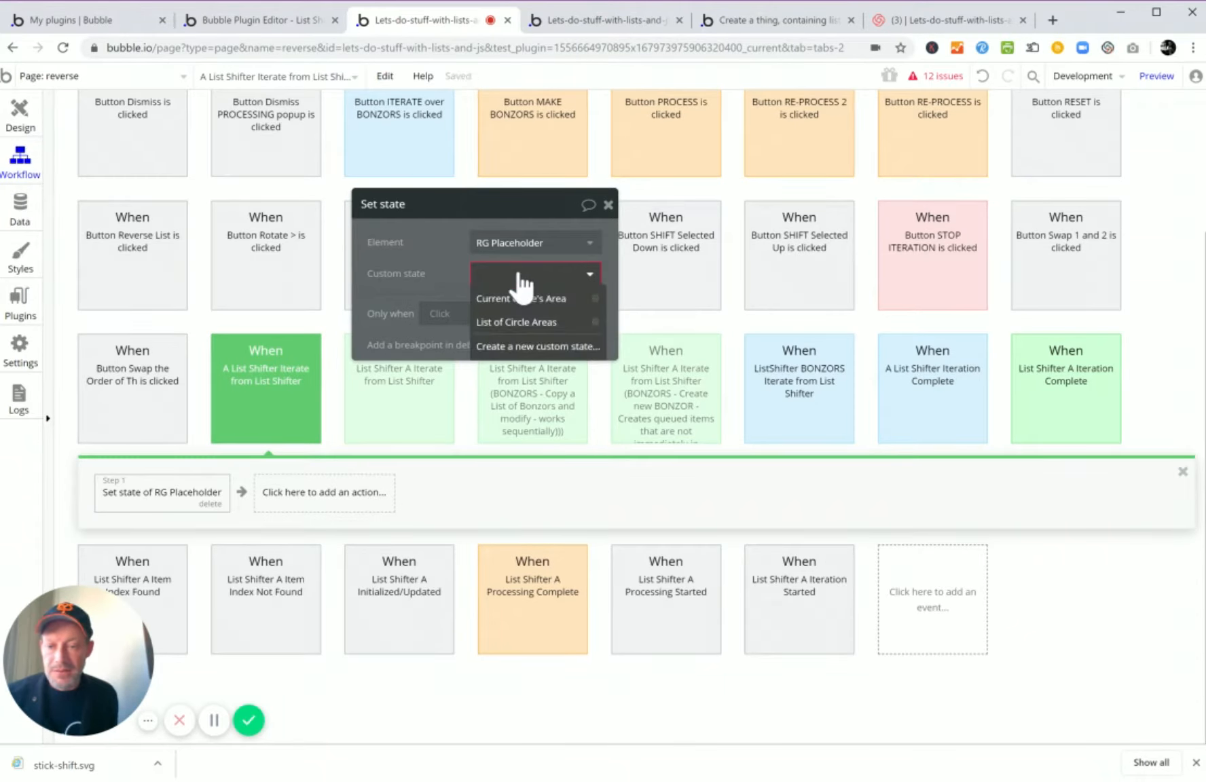
{"action": "left_click", "coordinate": [520, 299]}
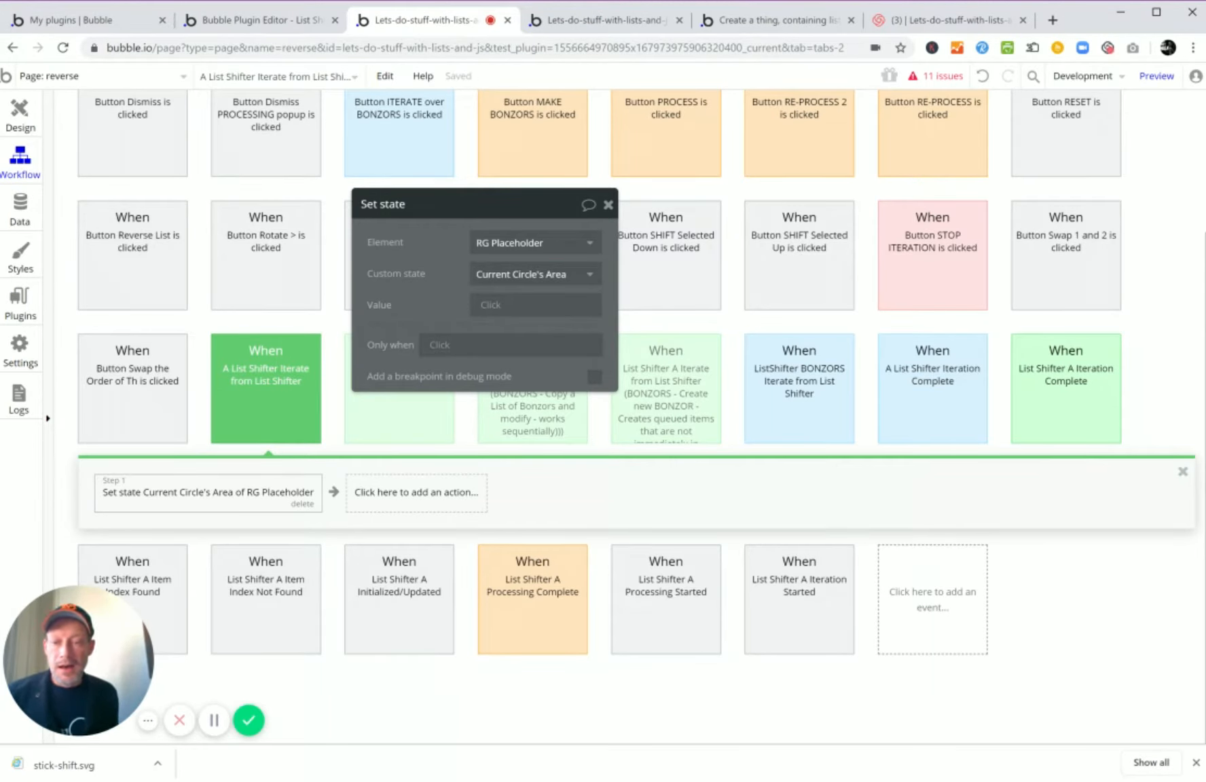
Set the value of Current Circle's Area to List Shifter A's Current Iteration Item.
{"action": "left_click", "coordinate": [492, 306]}
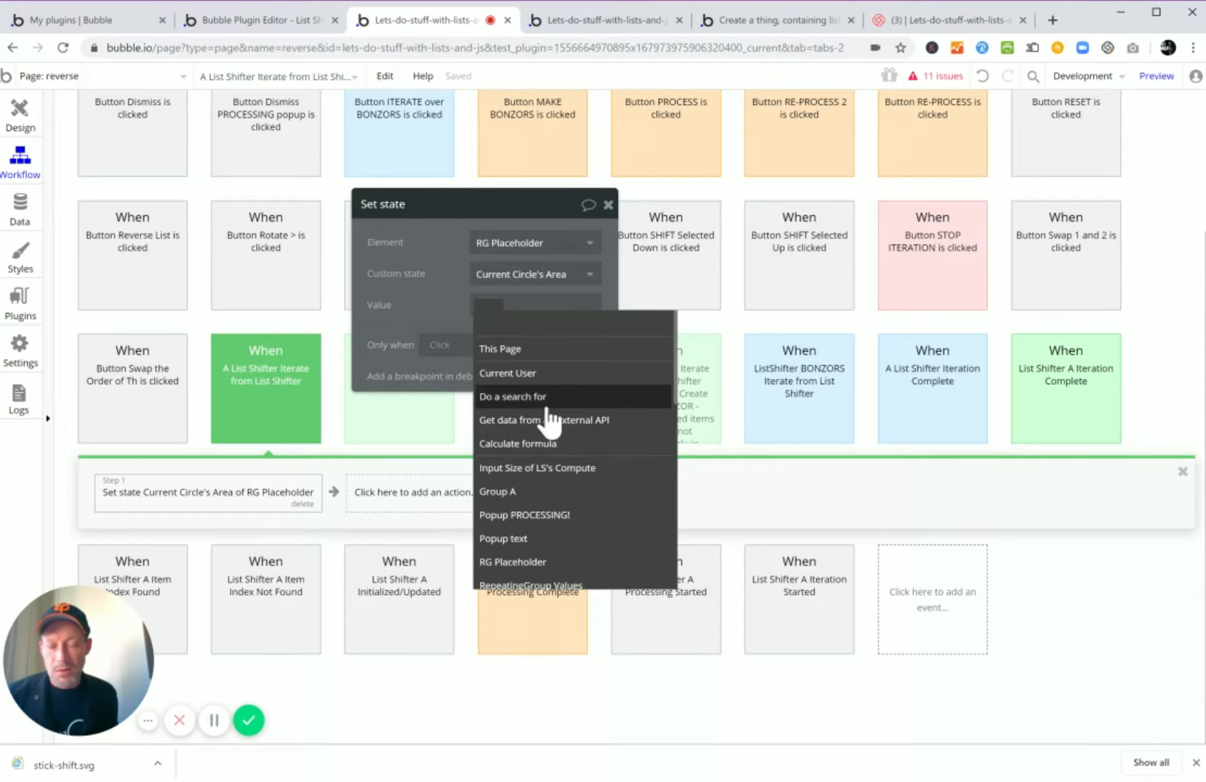
{"action": "scroll", "coordinate": [547, 421], "scroll_direction": "down", "scroll_amount": 2}
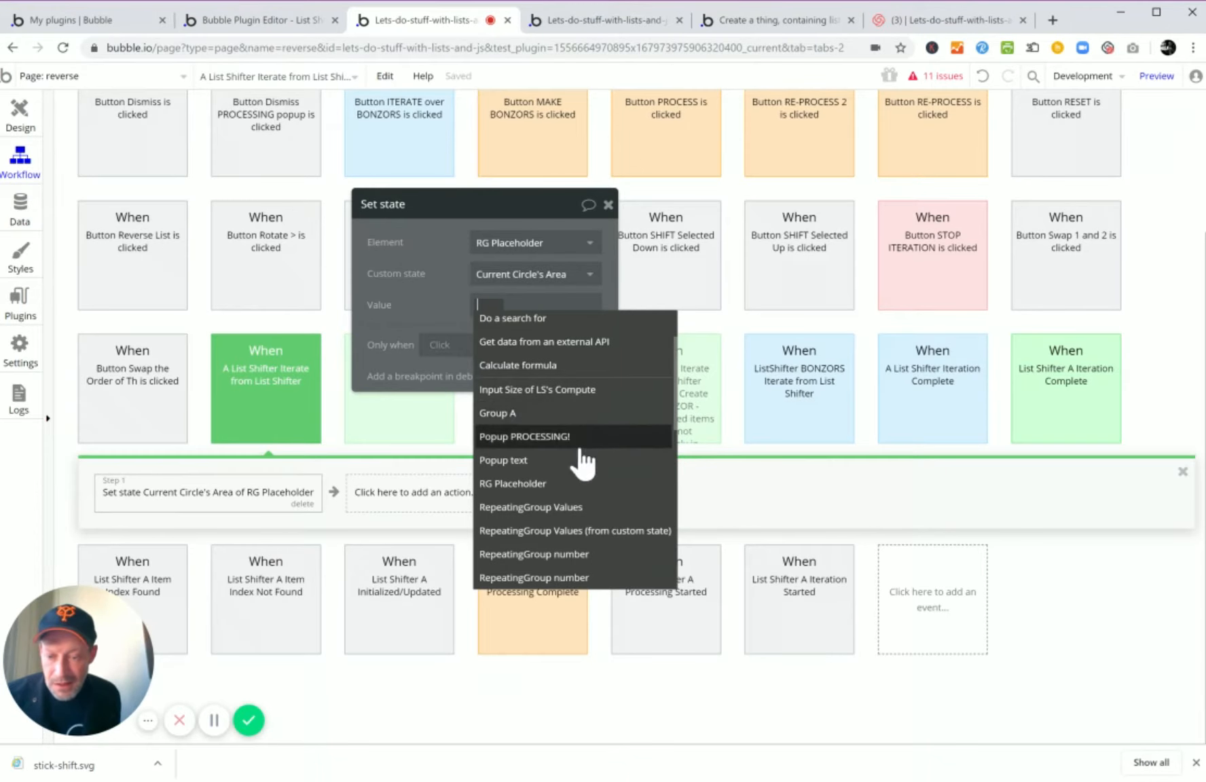
{"action": "scroll", "coordinate": [588, 479], "scroll_direction": "down", "scroll_amount": 1}
{"action": "scroll", "coordinate": [590, 501], "scroll_direction": "down", "scroll_amount": 3}
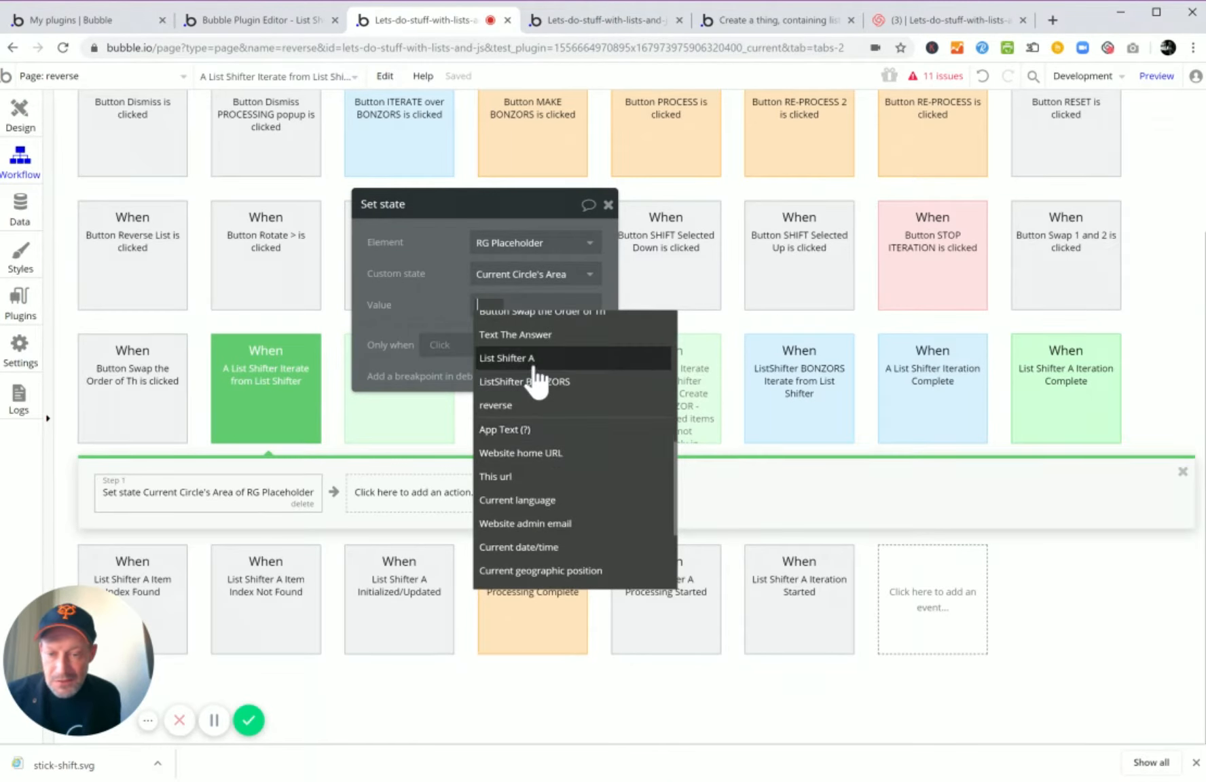
{"action": "left_click", "coordinate": [570, 359]}
{"action": "scroll", "coordinate": [590, 408], "scroll_direction": "down", "scroll_amount": 1}
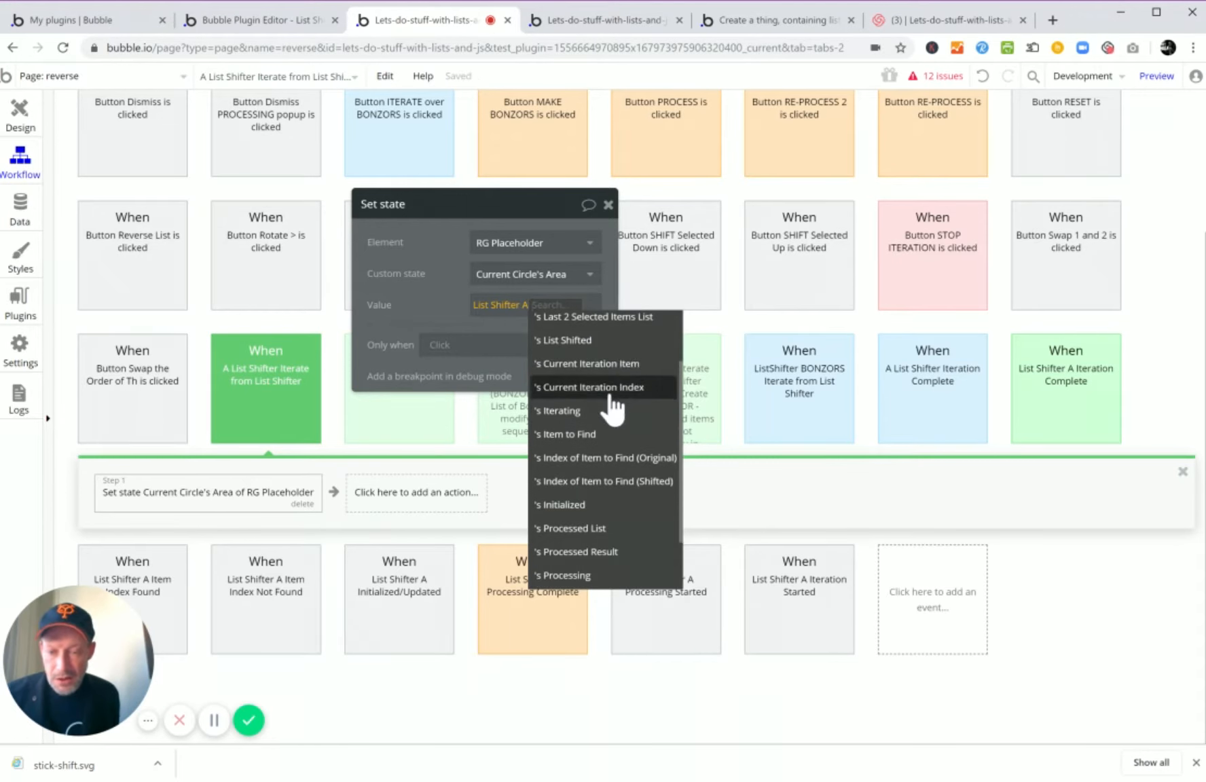
{"action": "left_click", "coordinate": [609, 365]}
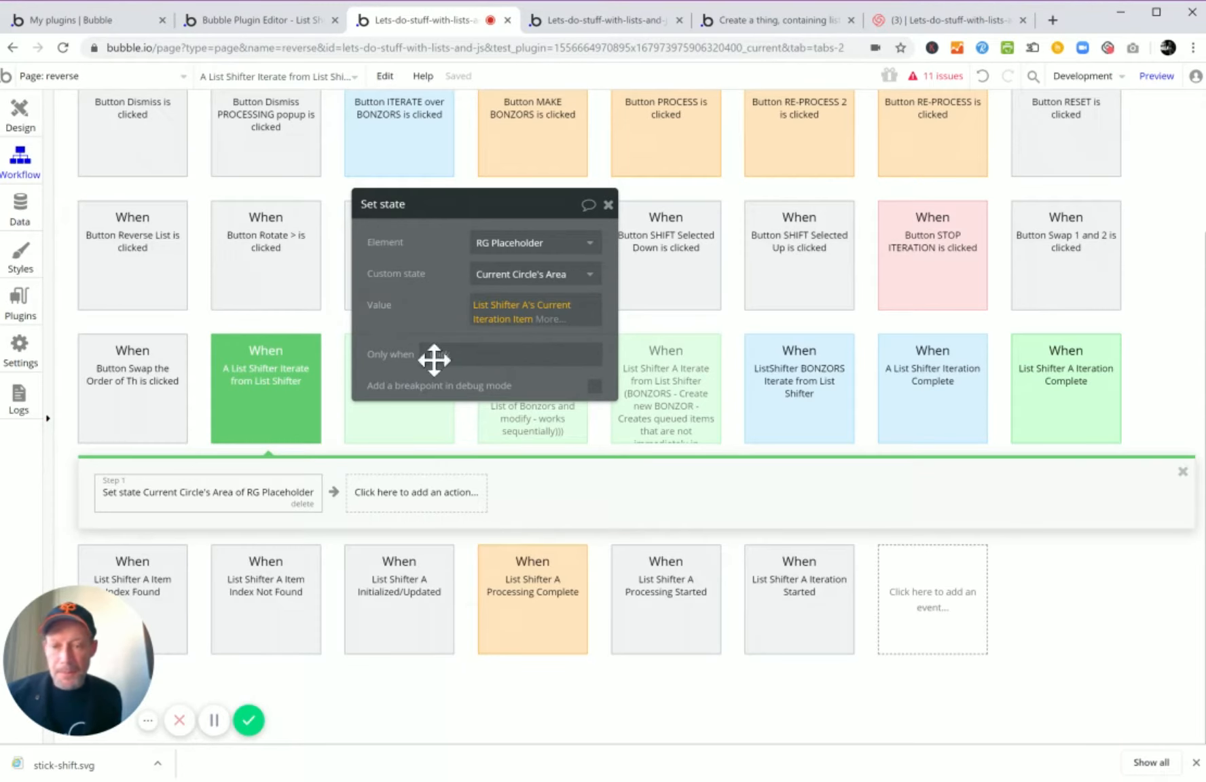
Extend the value expression to multiply it by List Shifter A's Current Iteration Item, squaring the radius.
{"action": "mouse_move", "coordinate": [545, 319]}
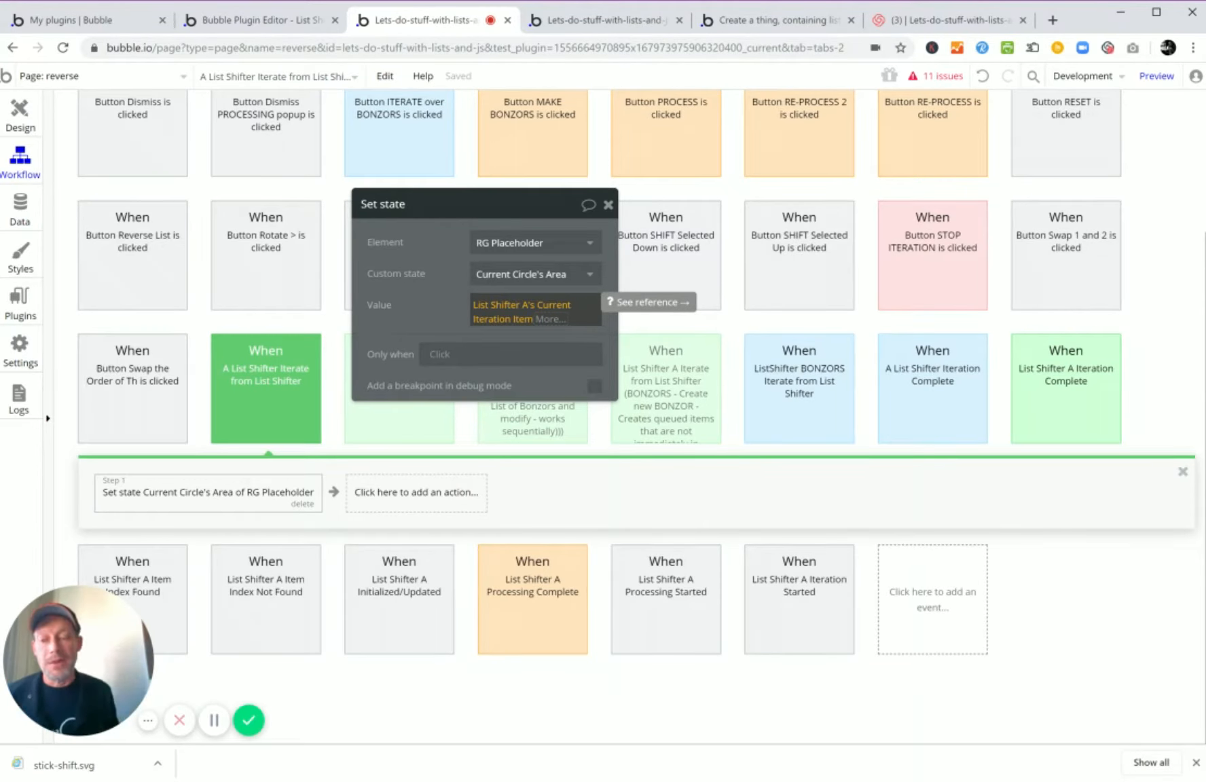
{"action": "left_click", "coordinate": [550, 319]}
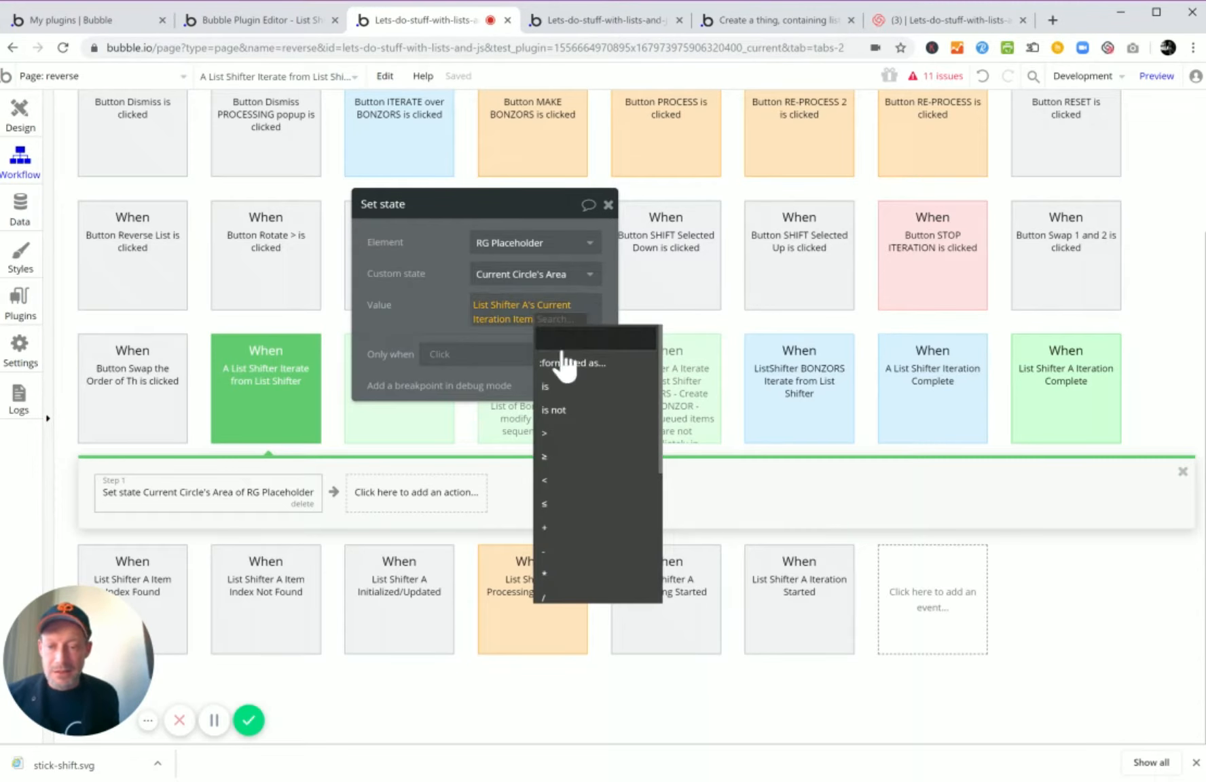
{"action": "left_click", "coordinate": [563, 574]}
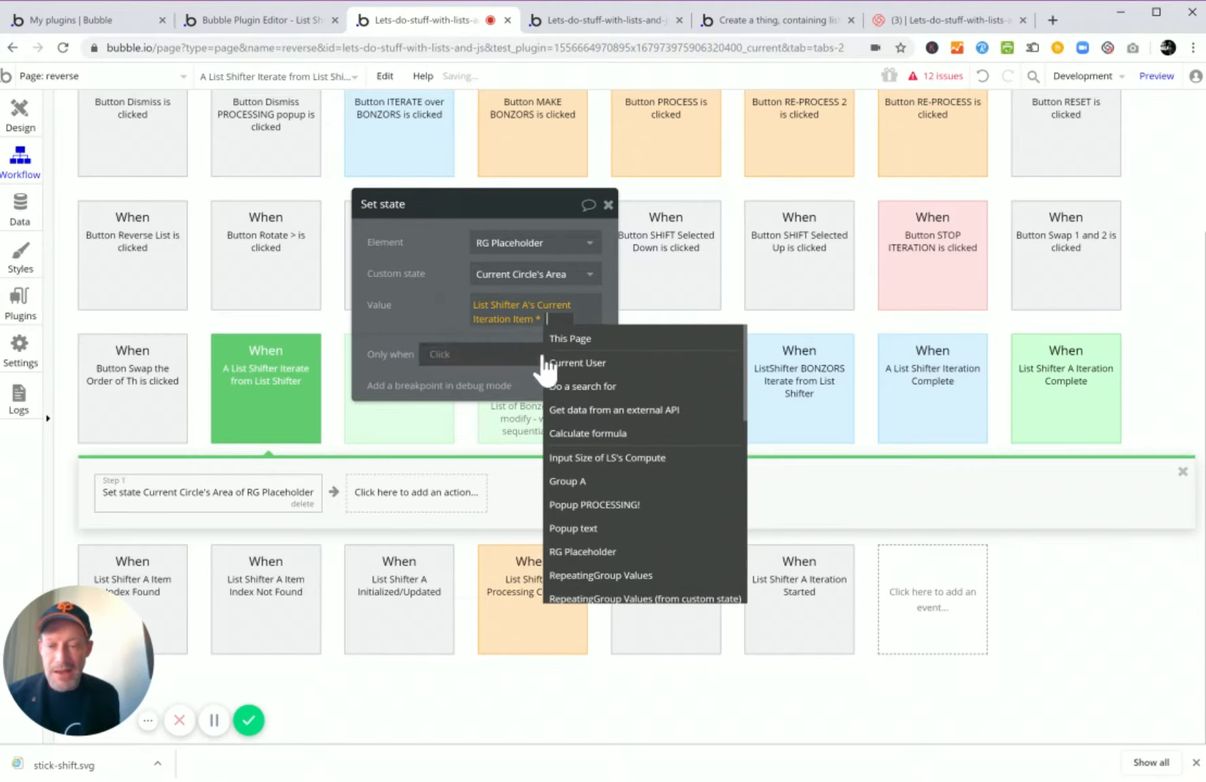
{"action": "scroll", "coordinate": [609, 537], "scroll_direction": "down", "scroll_amount": 4}
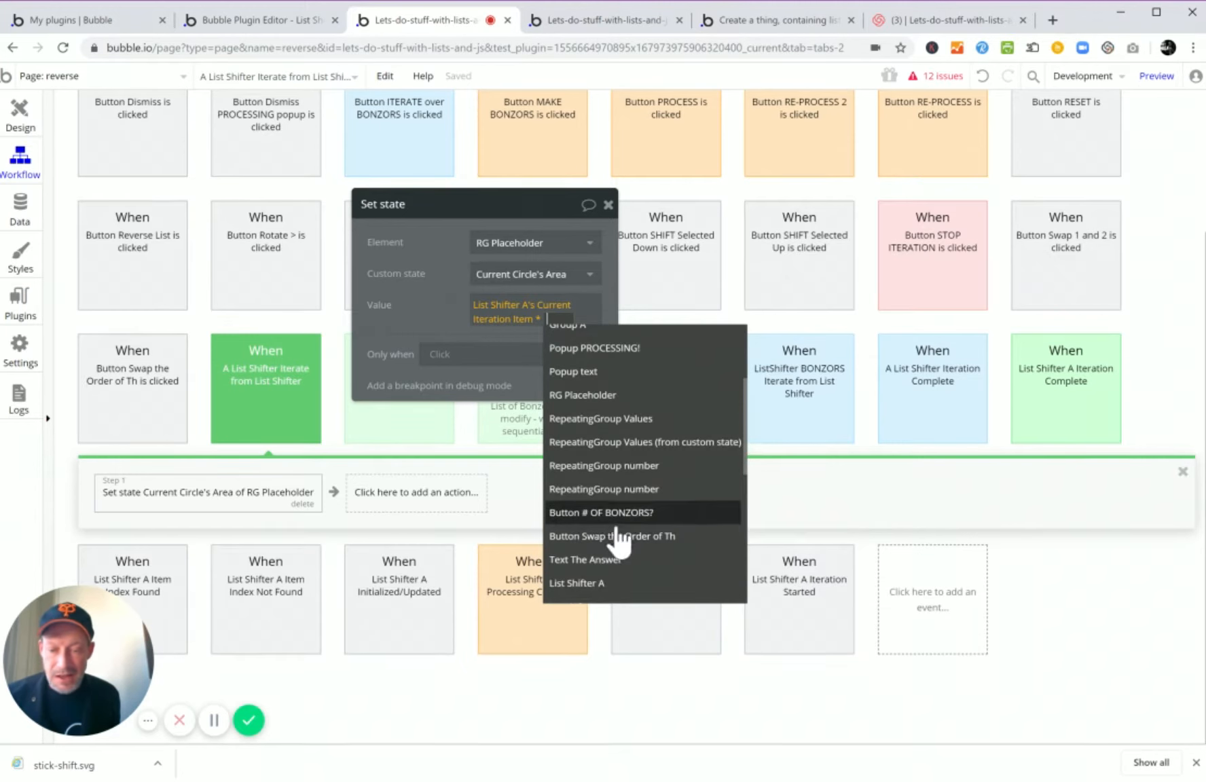
{"action": "left_click", "coordinate": [608, 503]}
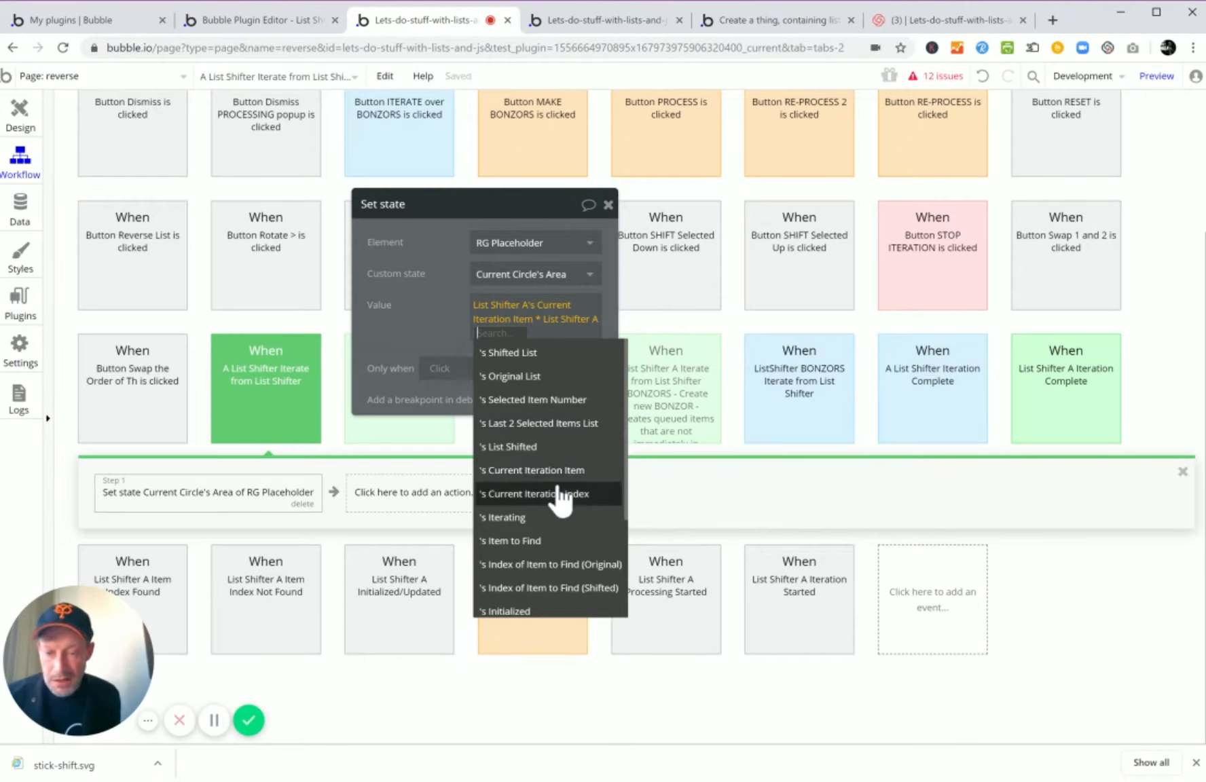
{"action": "left_click", "coordinate": [539, 470]}
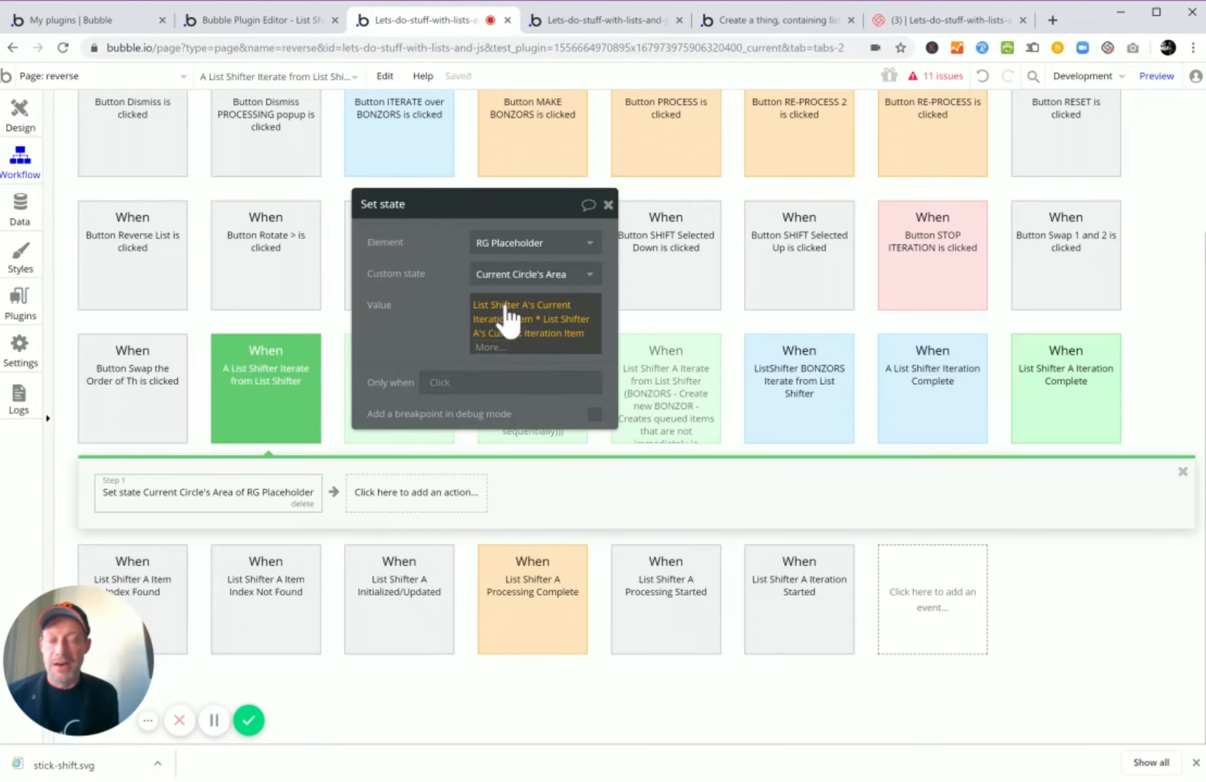
Multiply the squared iteration item by 3.1419 in the value expression.
{"action": "left_click", "coordinate": [486, 348]}
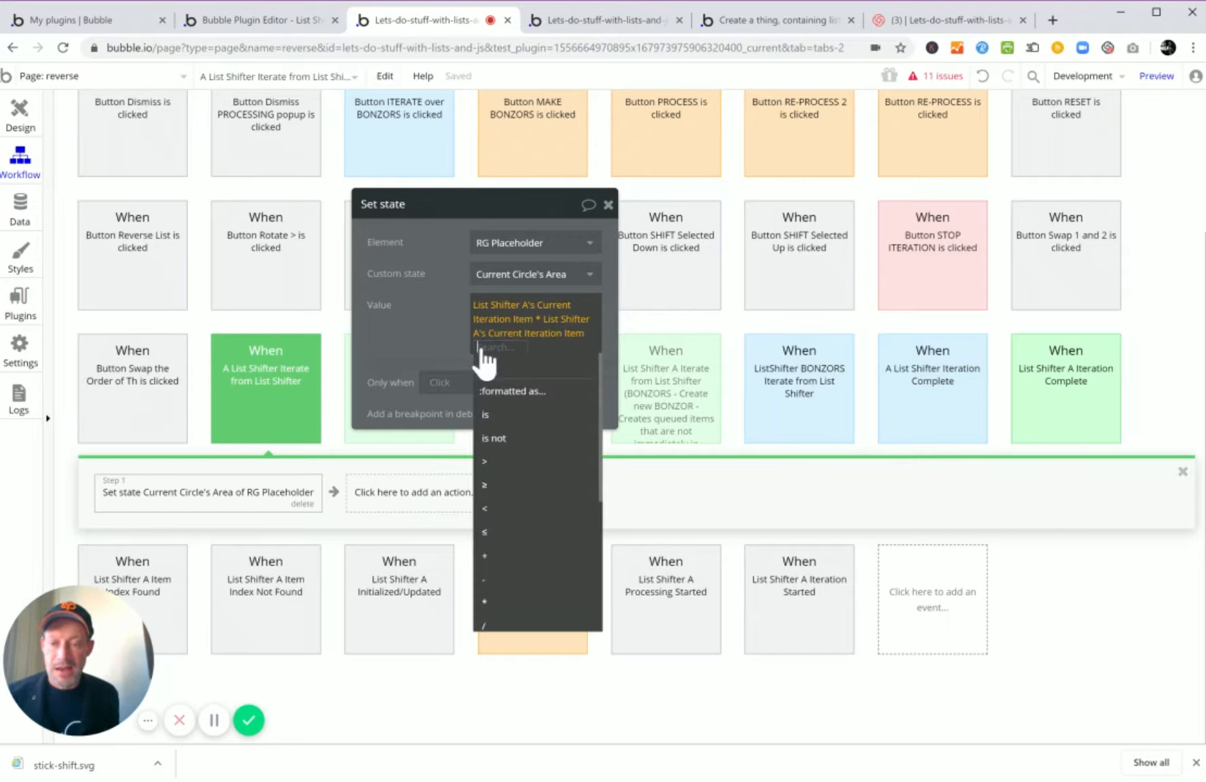
{"action": "left_click", "coordinate": [510, 601]}
{"action": "mouse_move", "coordinate": [511, 592]}
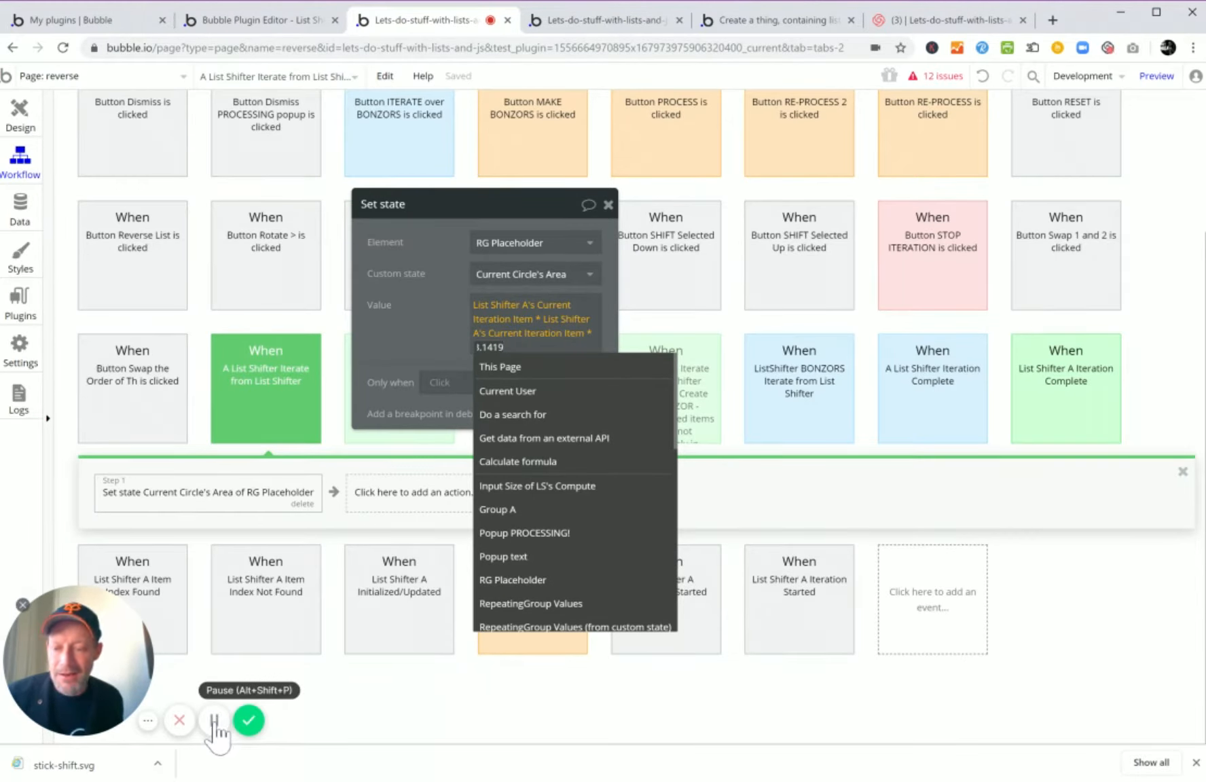
{"action": "left_click", "coordinate": [404, 305]}
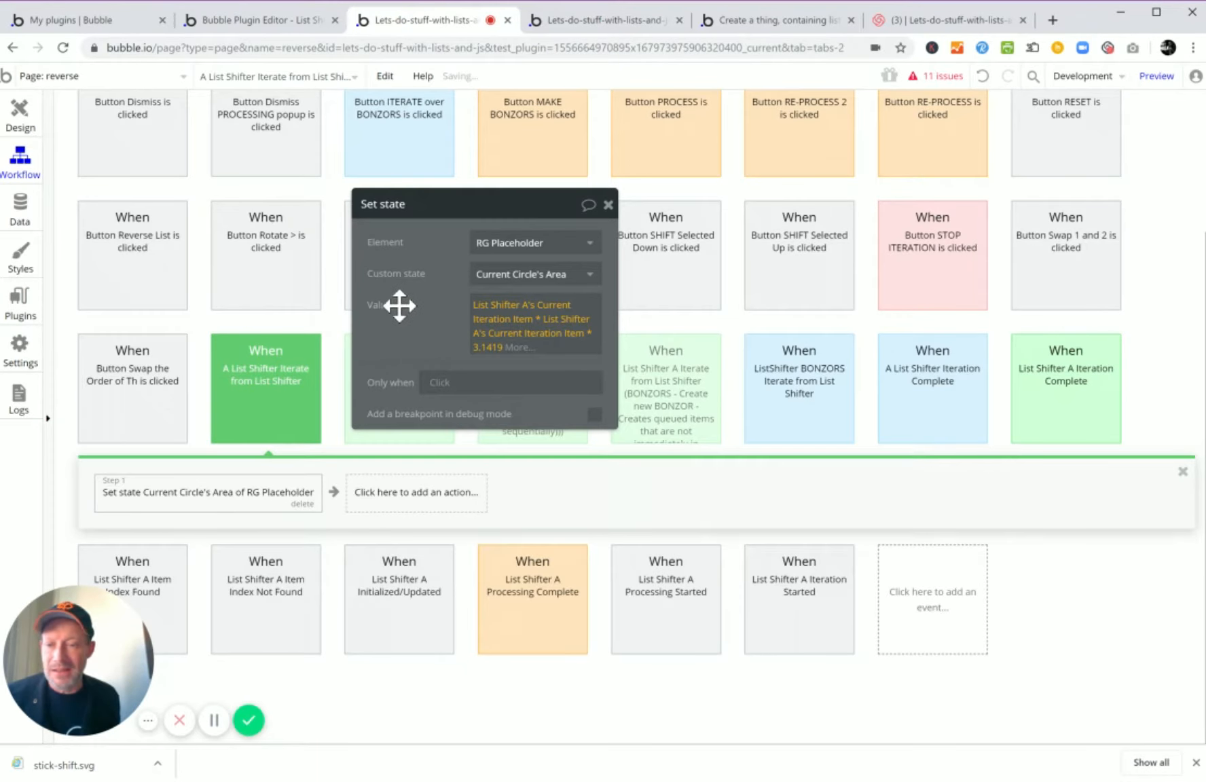
Evaluate Math.PI in the browser's developer console on the design page and copy the returned number.
{"action": "left_click", "coordinate": [35, 117]}
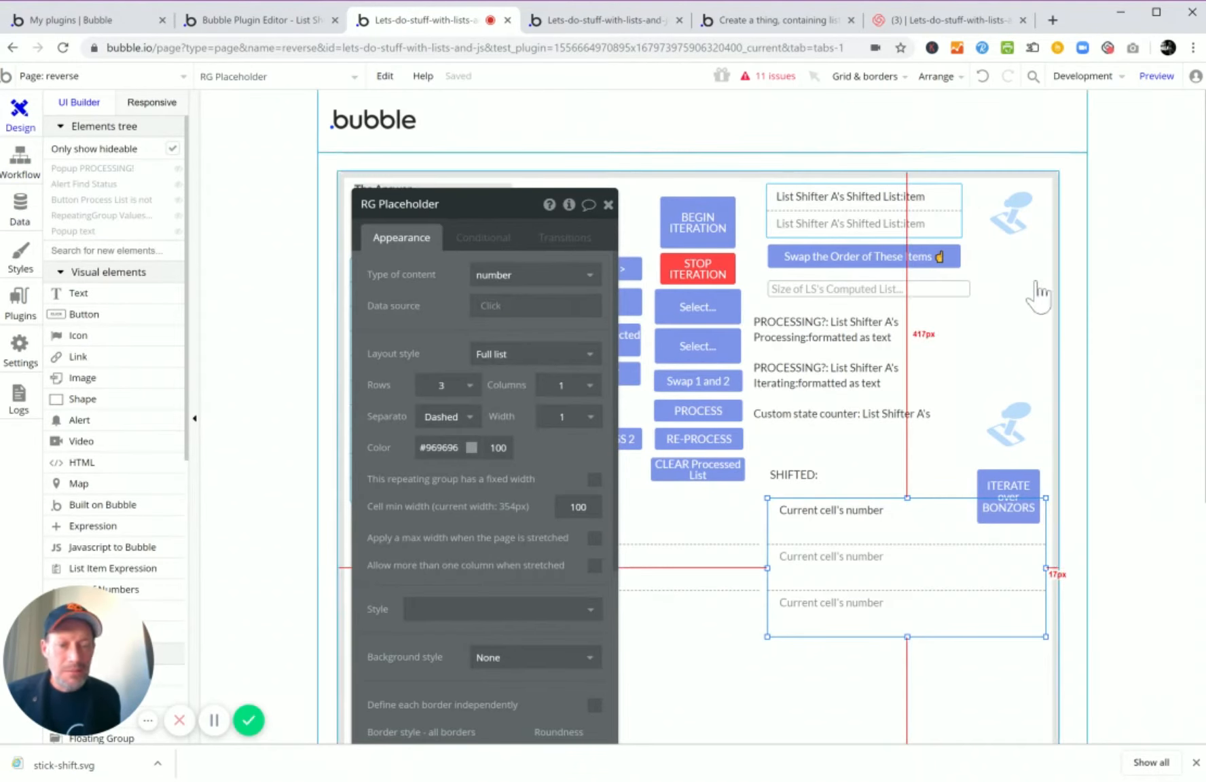
{"action": "left_click", "coordinate": [1120, 346]}
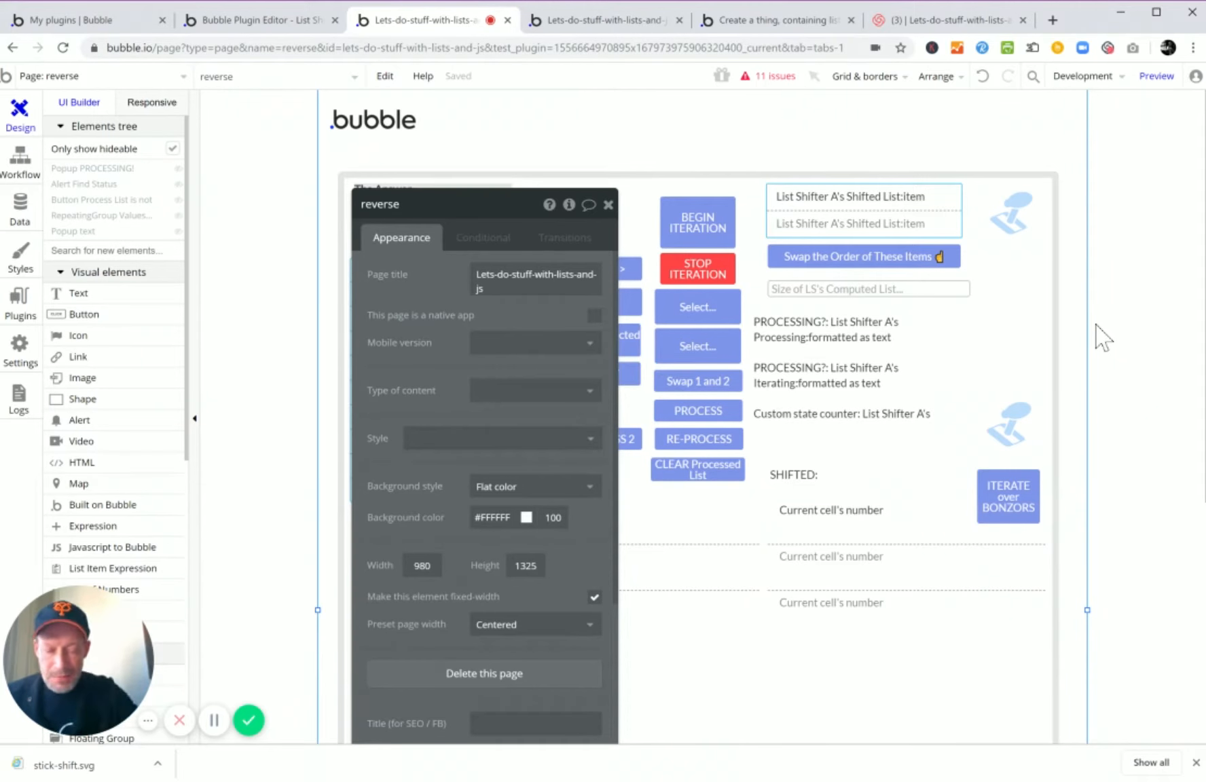
{"action": "key", "text": "ctrl+shift+j"}
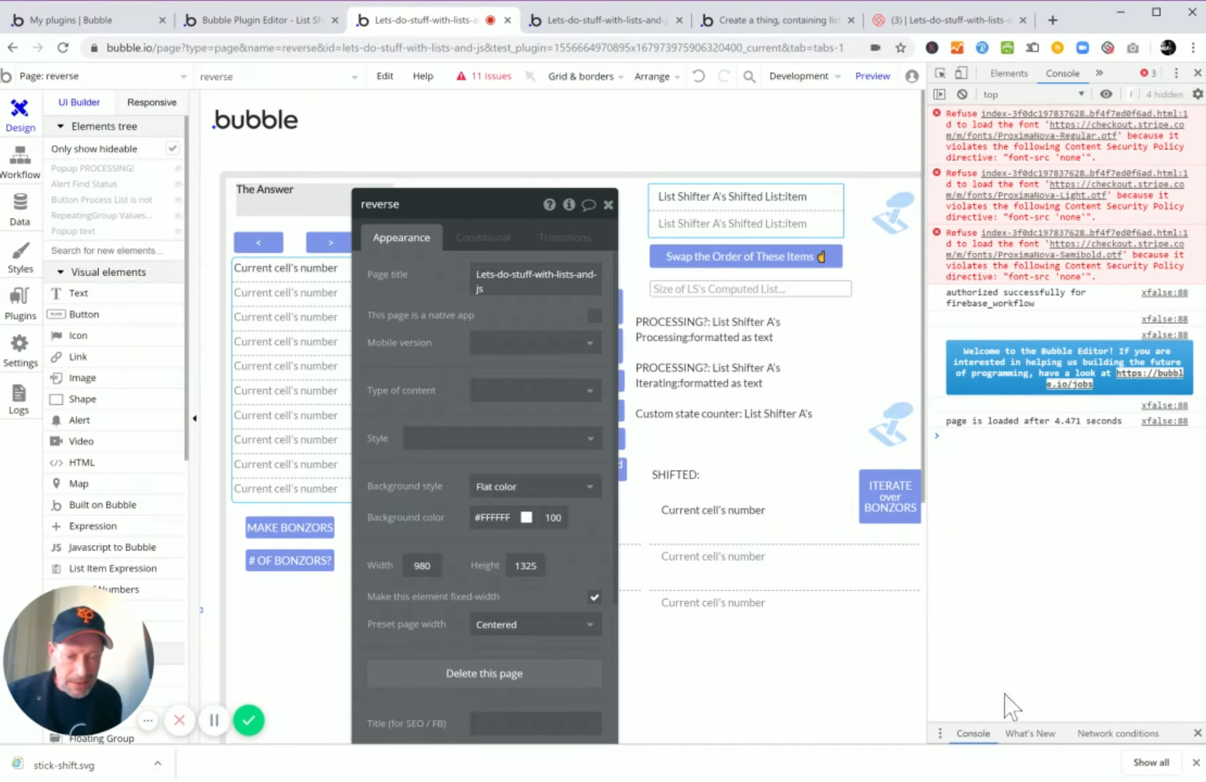
{"action": "left_click", "coordinate": [992, 484]}
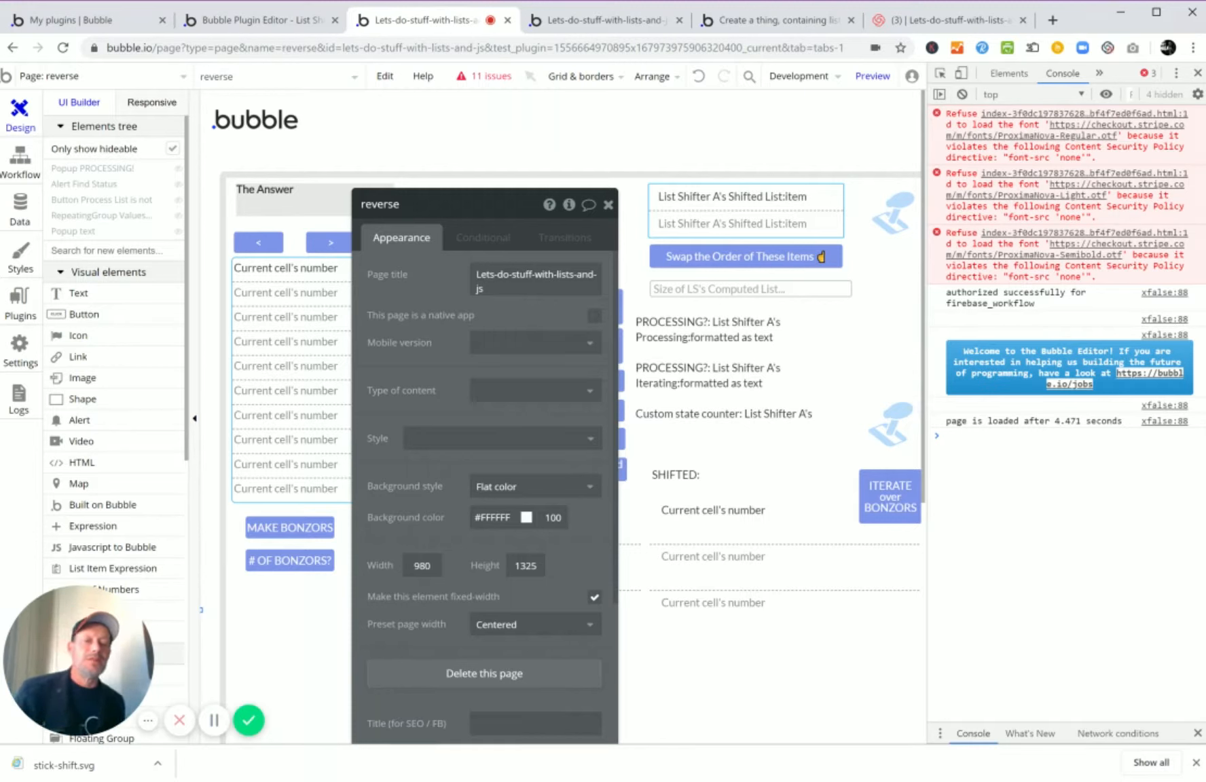
{"action": "type", "text": "M"}
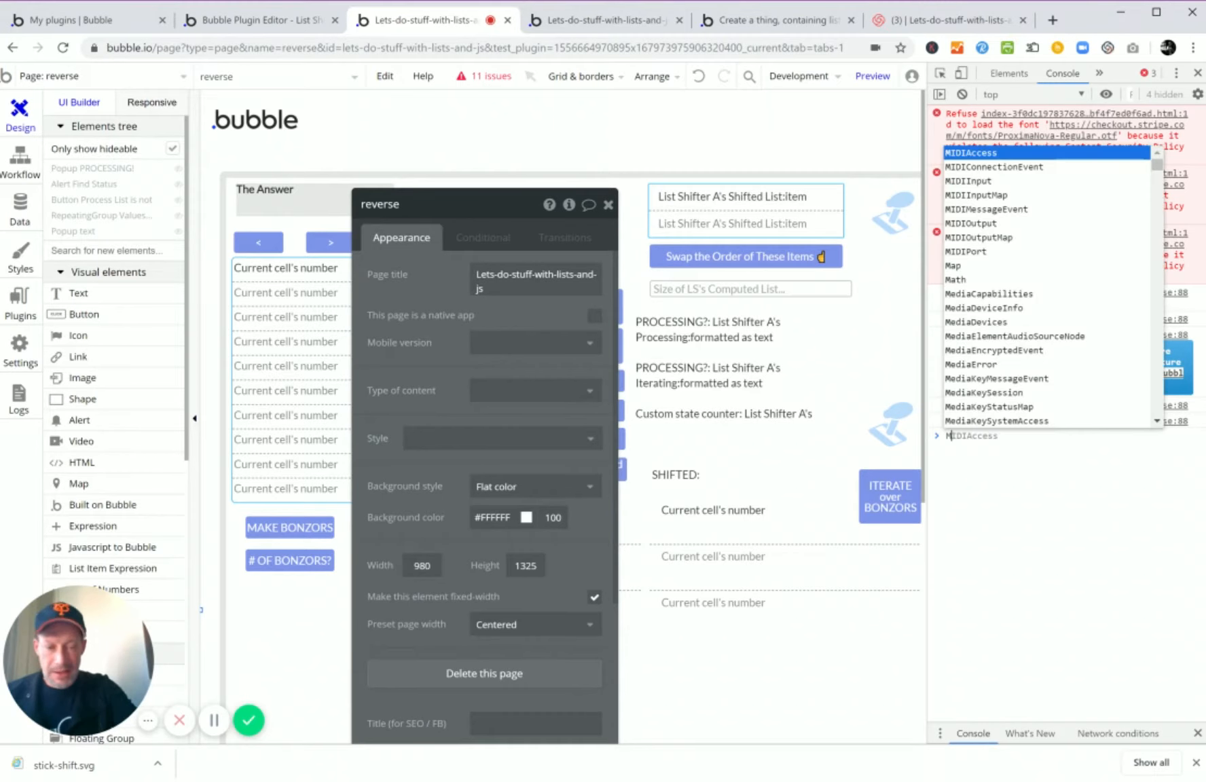
{"action": "type", "text": "ath"}
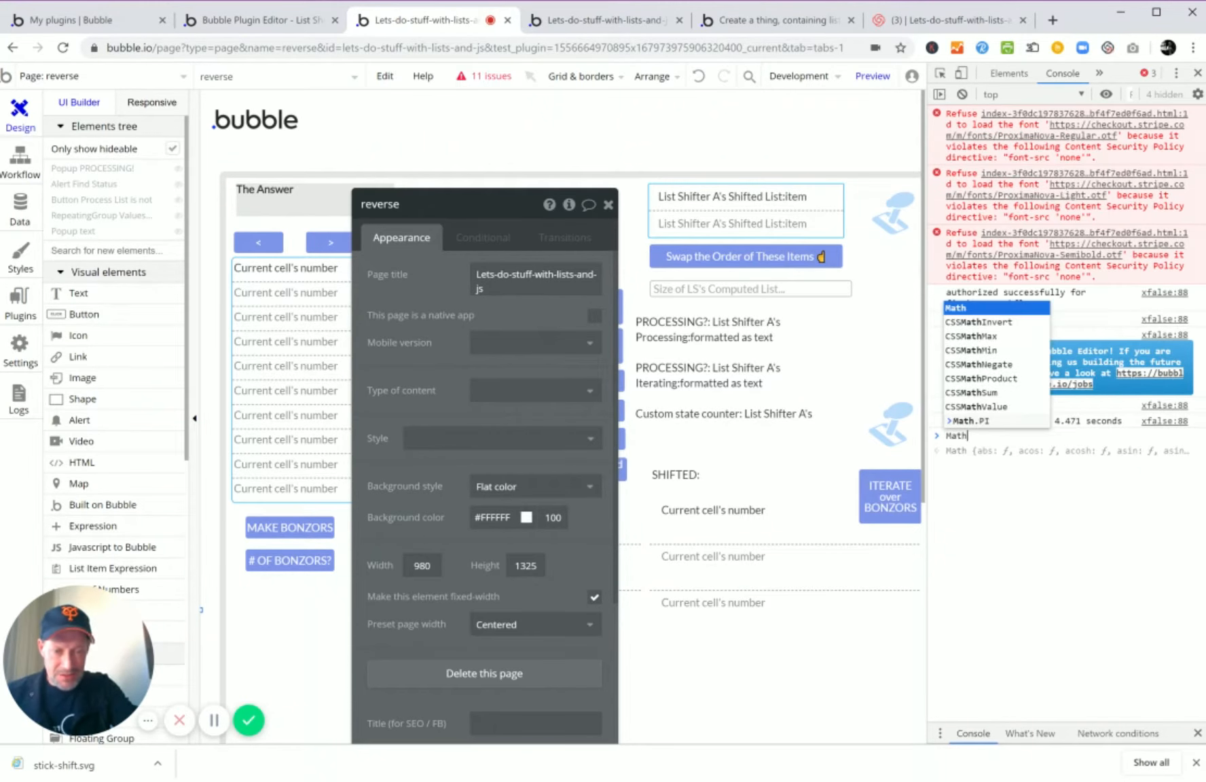
{"action": "type", "text": ".PI"}
{"action": "key", "text": "Return"}
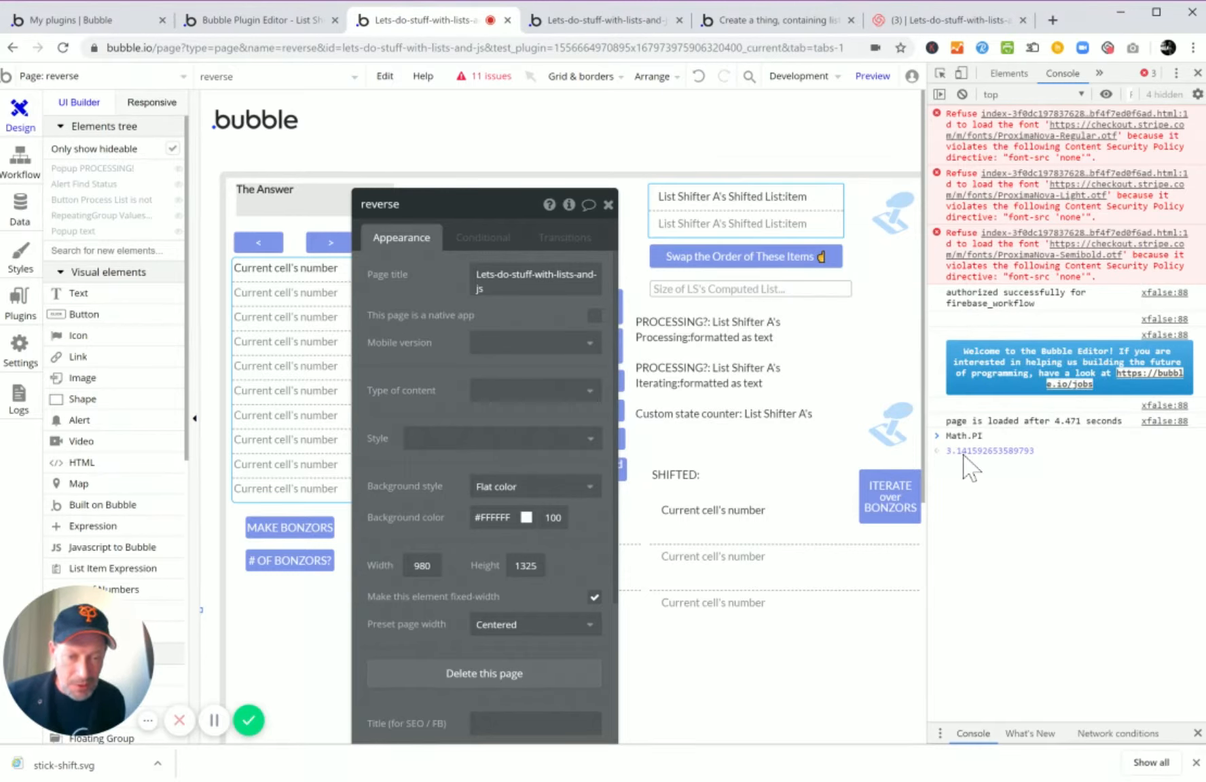
{"action": "double_click", "coordinate": [997, 451]}
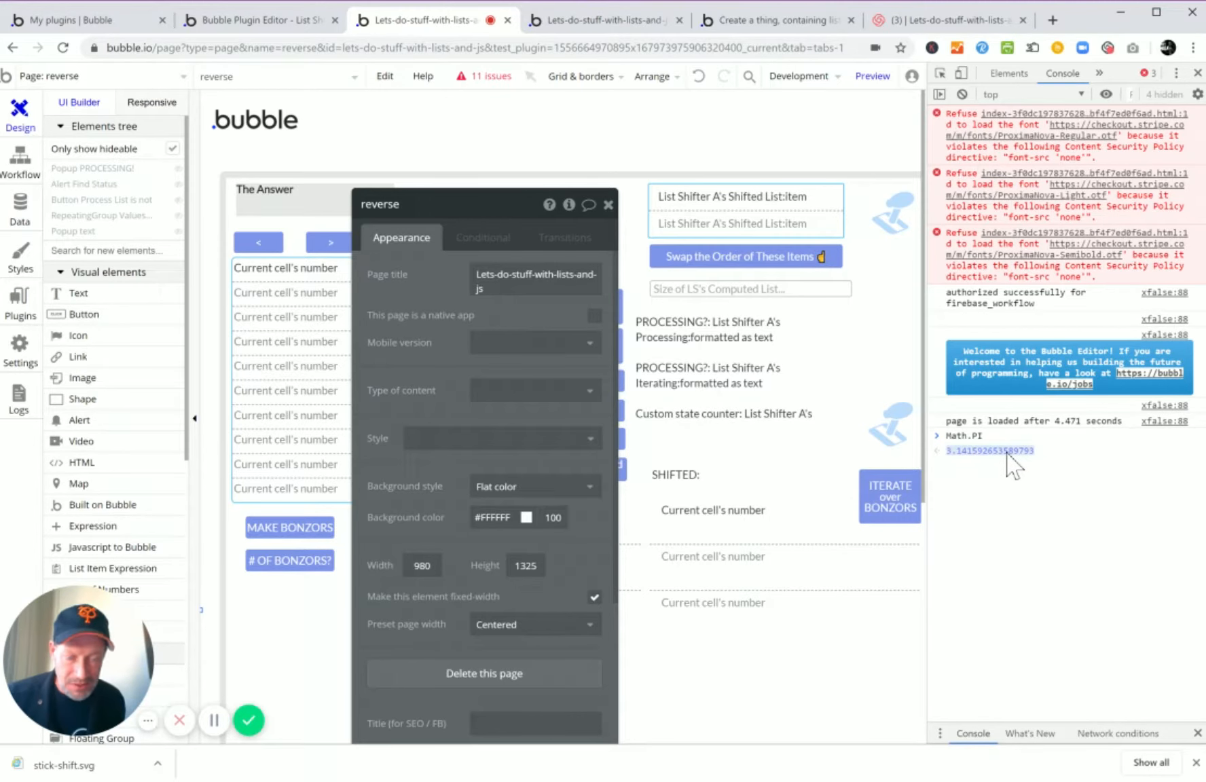
Replace the 3.1419 factor in the Current Circle's Area expression with 3.141592653589793.
{"action": "left_click", "coordinate": [21, 163]}
{"action": "left_click", "coordinate": [488, 347]}
{"action": "double_click", "coordinate": [478, 347]}
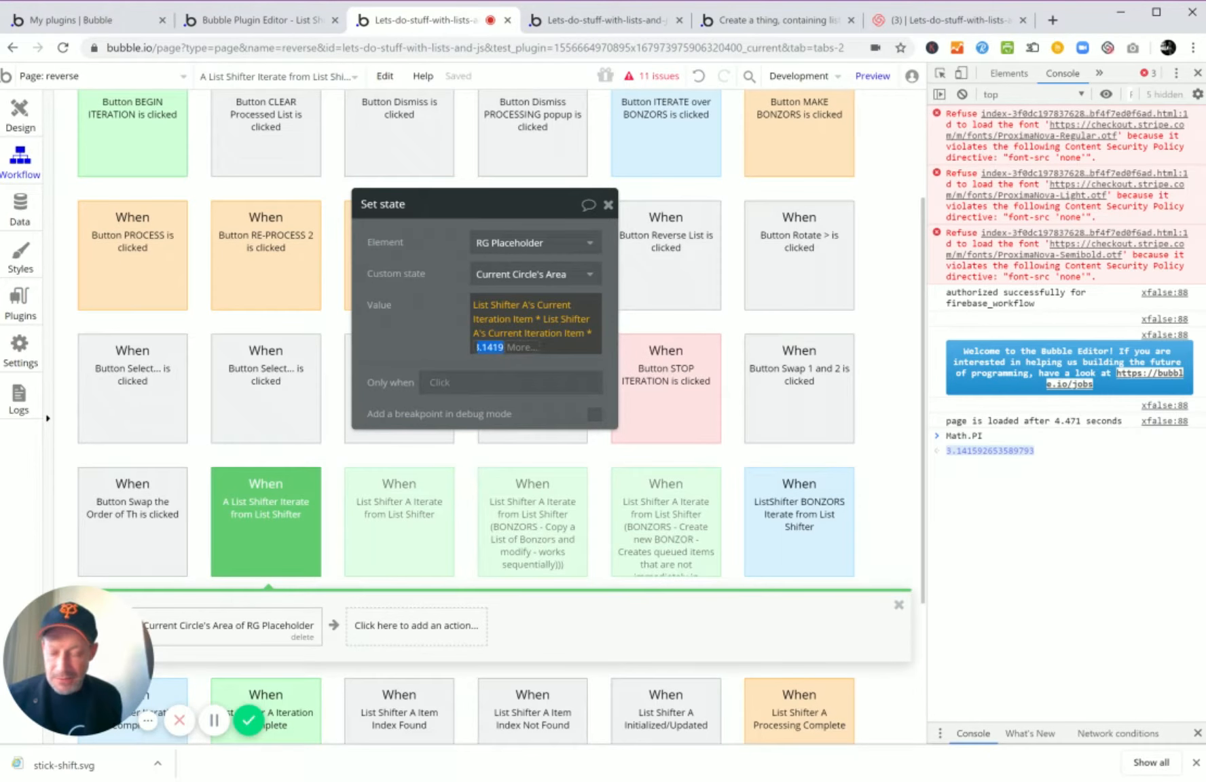
{"action": "left_click", "coordinate": [415, 347]}
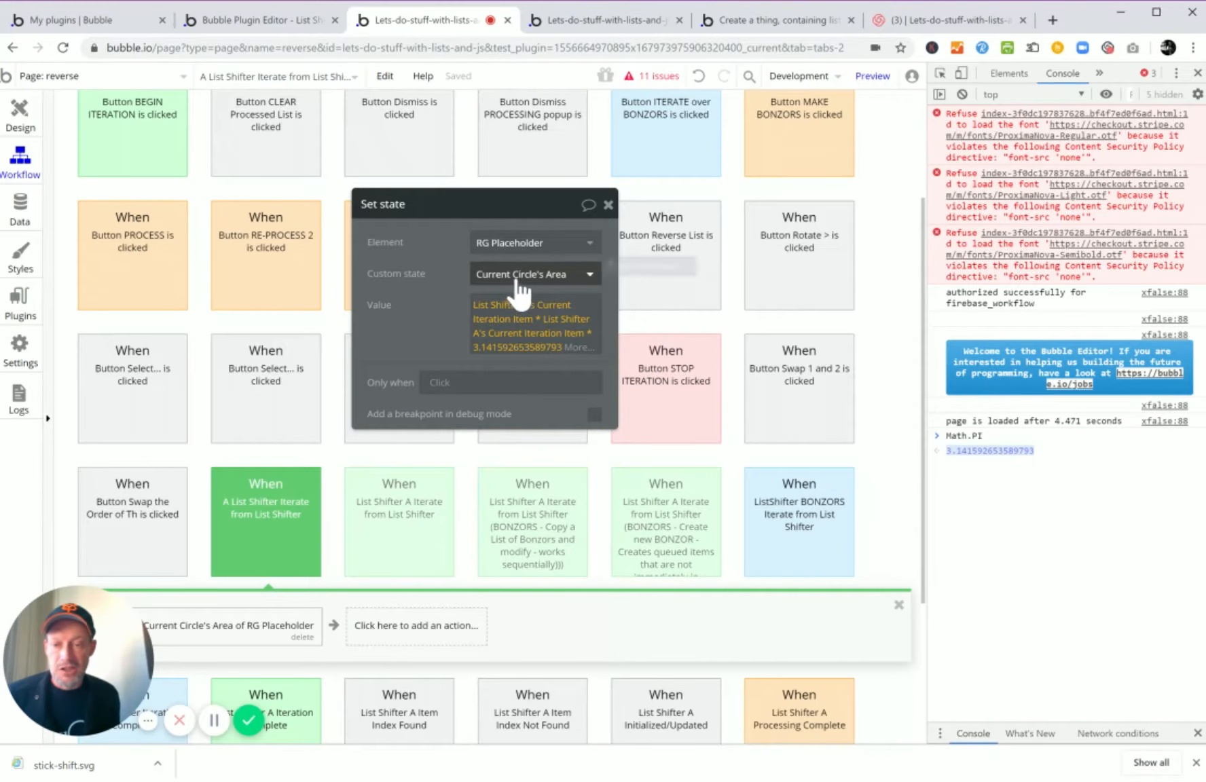
Add a second Set state action to the List Shifter iterate workflow, targeting RG Placeholder's List of Circle Areas custom state.
{"action": "left_click", "coordinate": [374, 628]}
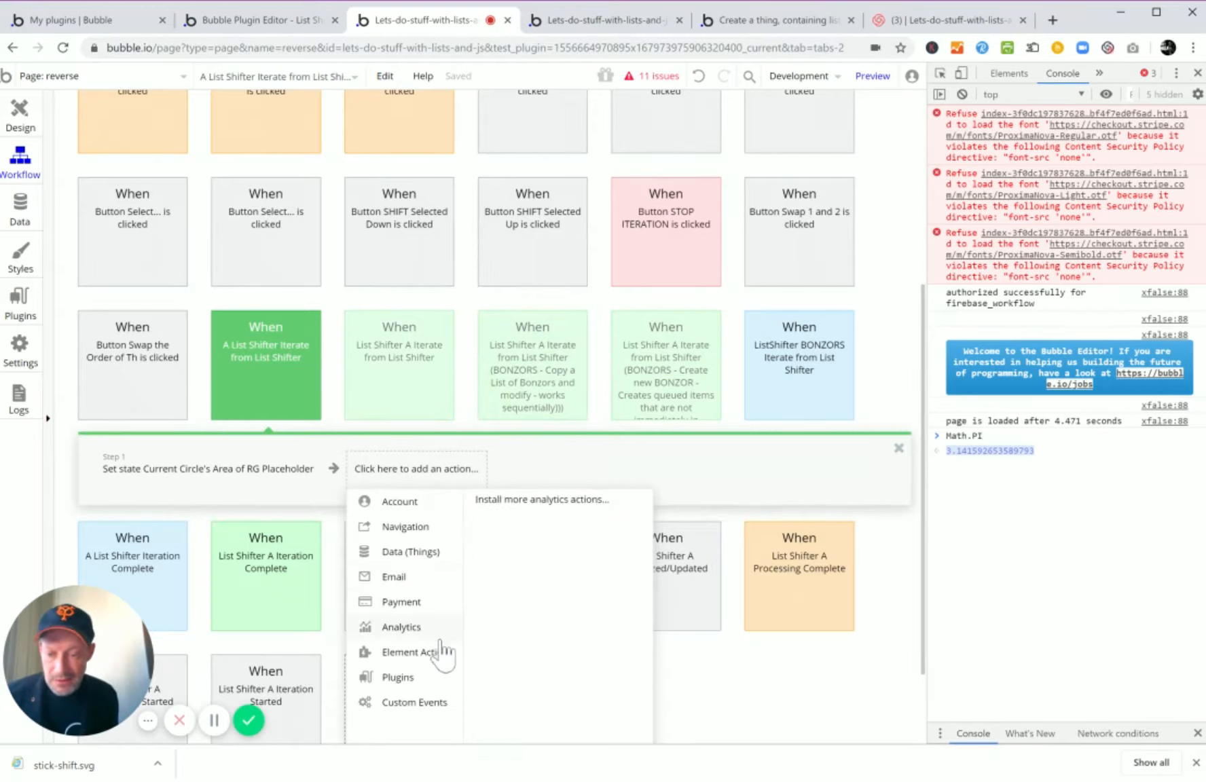
{"action": "mouse_move", "coordinate": [428, 655]}
{"action": "left_click", "coordinate": [572, 556]}
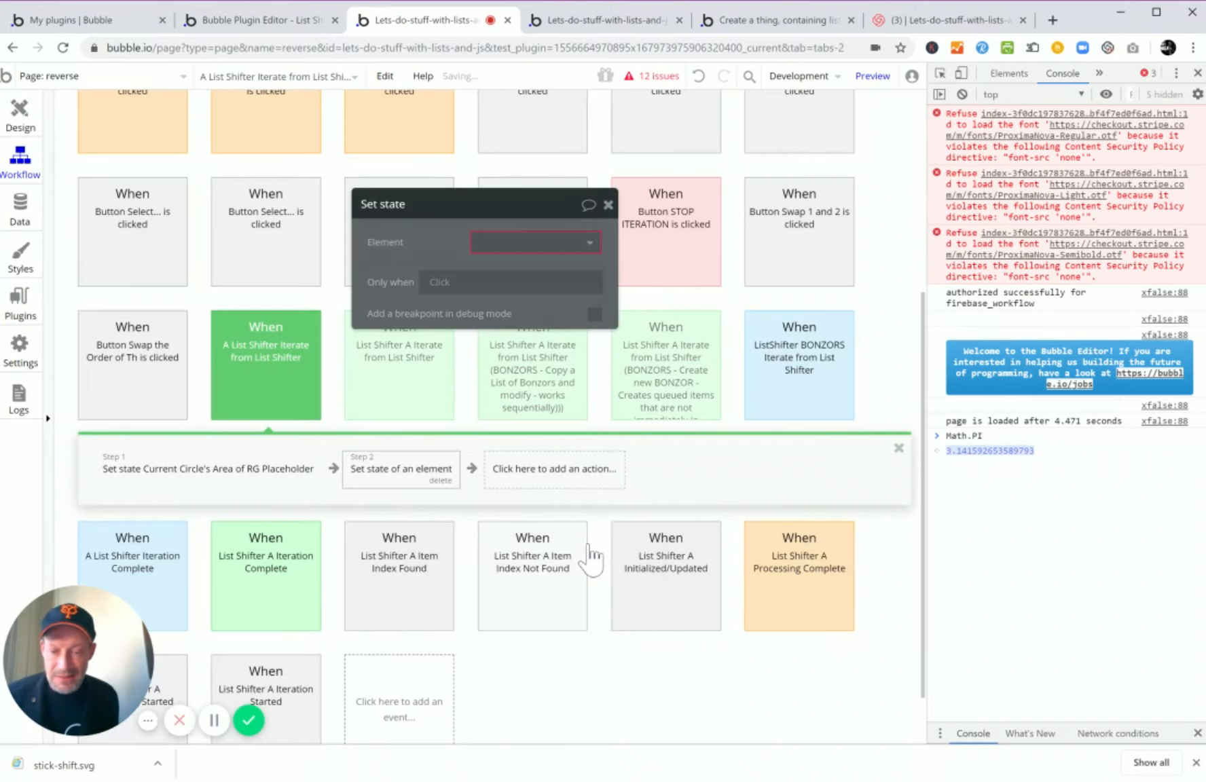
{"action": "left_click", "coordinate": [584, 246]}
{"action": "type", "text": "rg"}
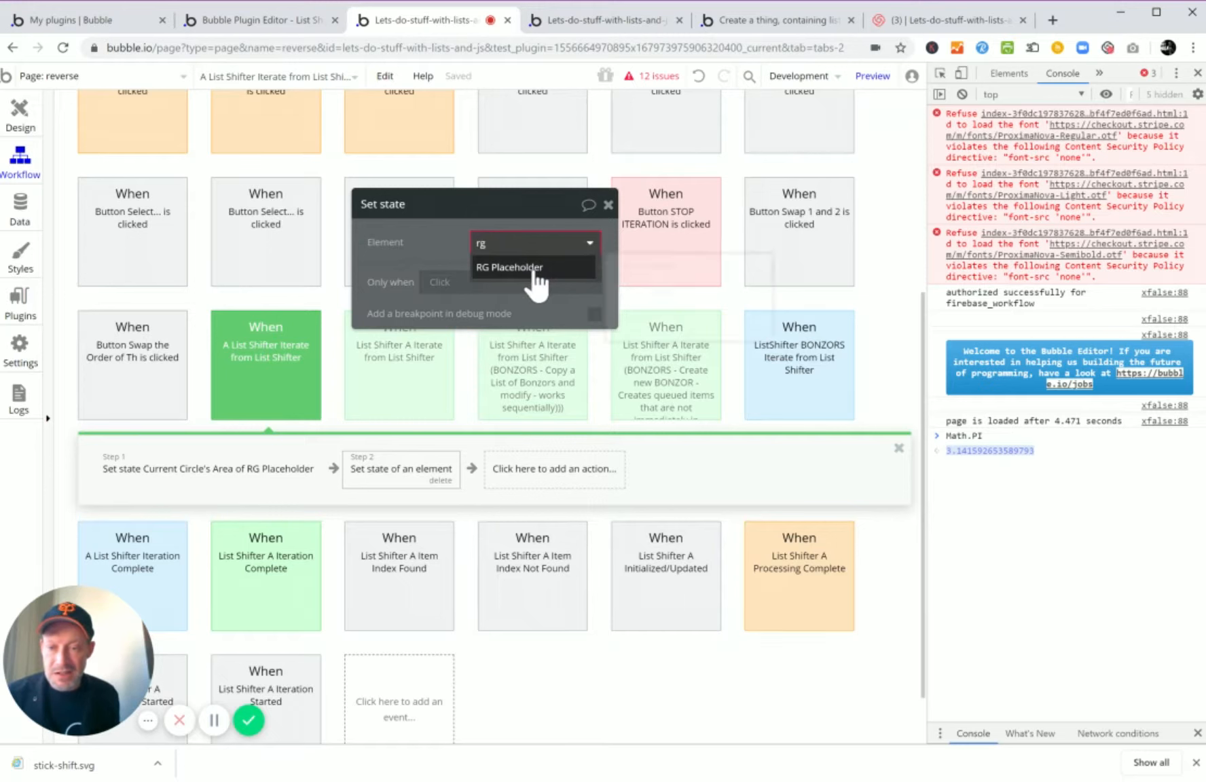
{"action": "left_click", "coordinate": [536, 268]}
{"action": "left_click", "coordinate": [550, 274]}
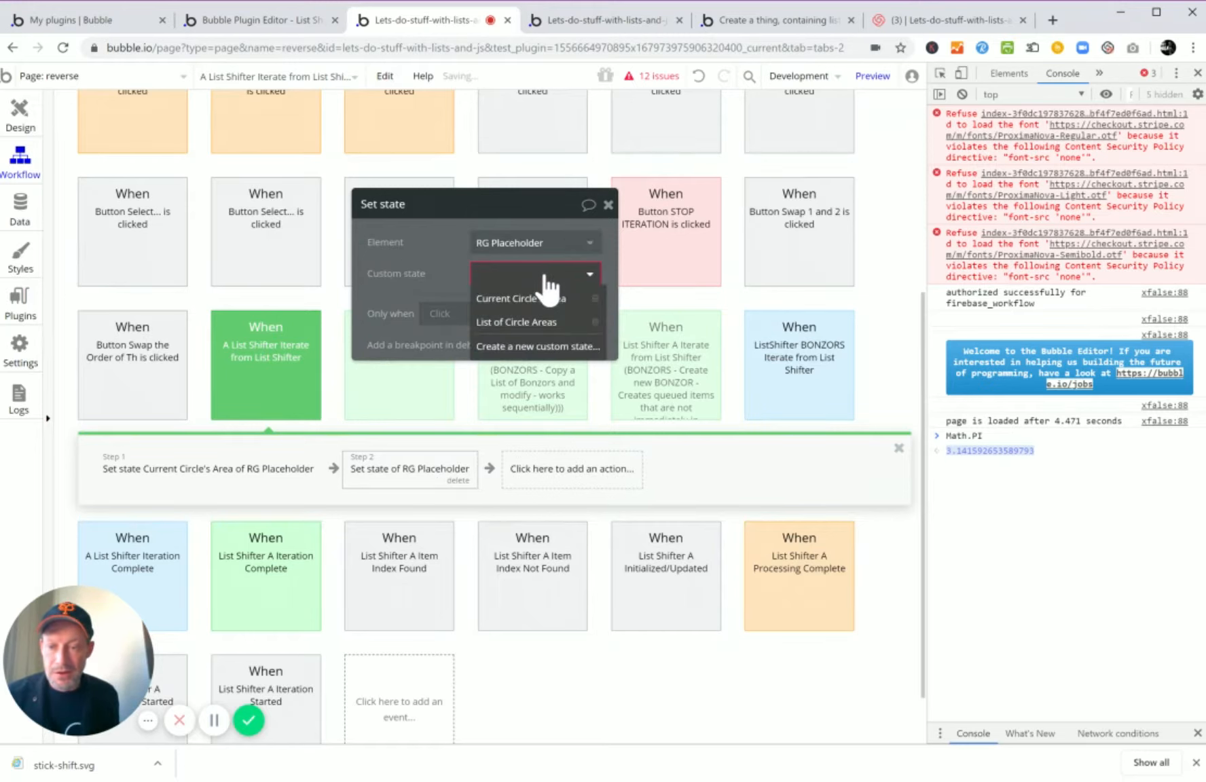
{"action": "left_click", "coordinate": [544, 324]}
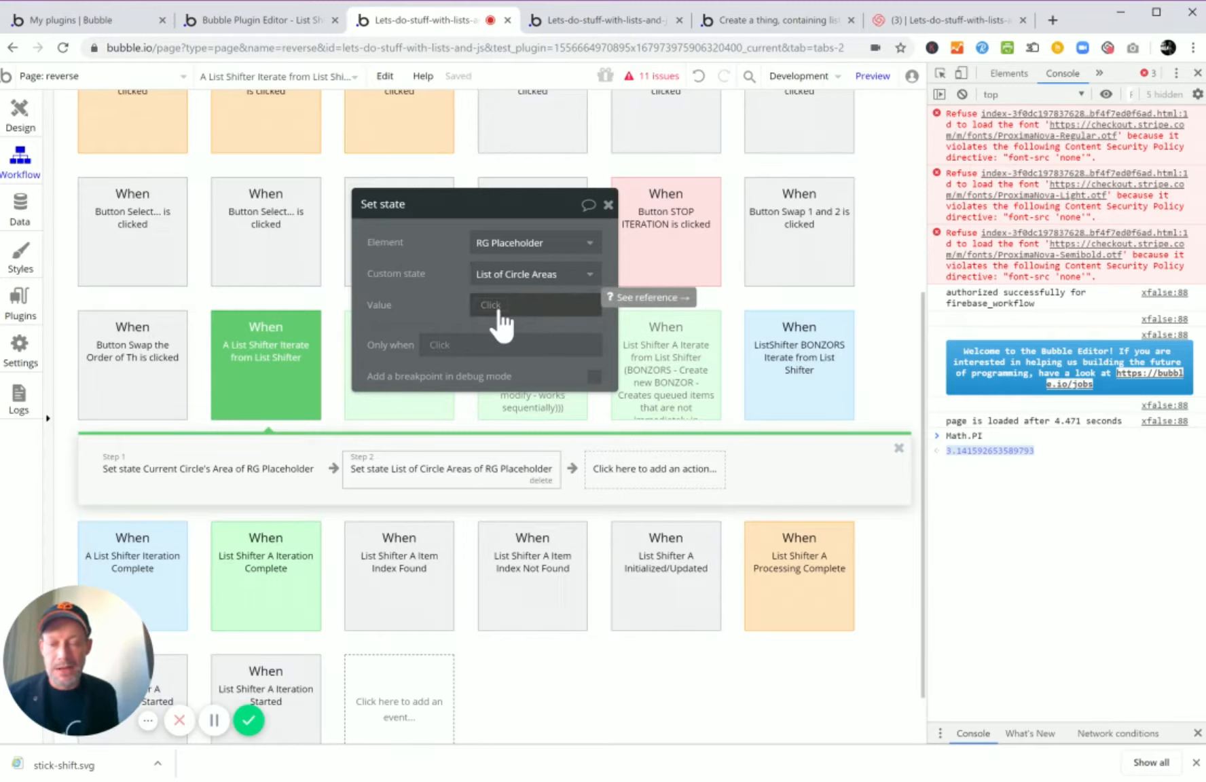
Set the second action's value to RG Placeholder's List of Circle Areas with the :plus item operator.
{"action": "mouse_move", "coordinate": [158, 486]}
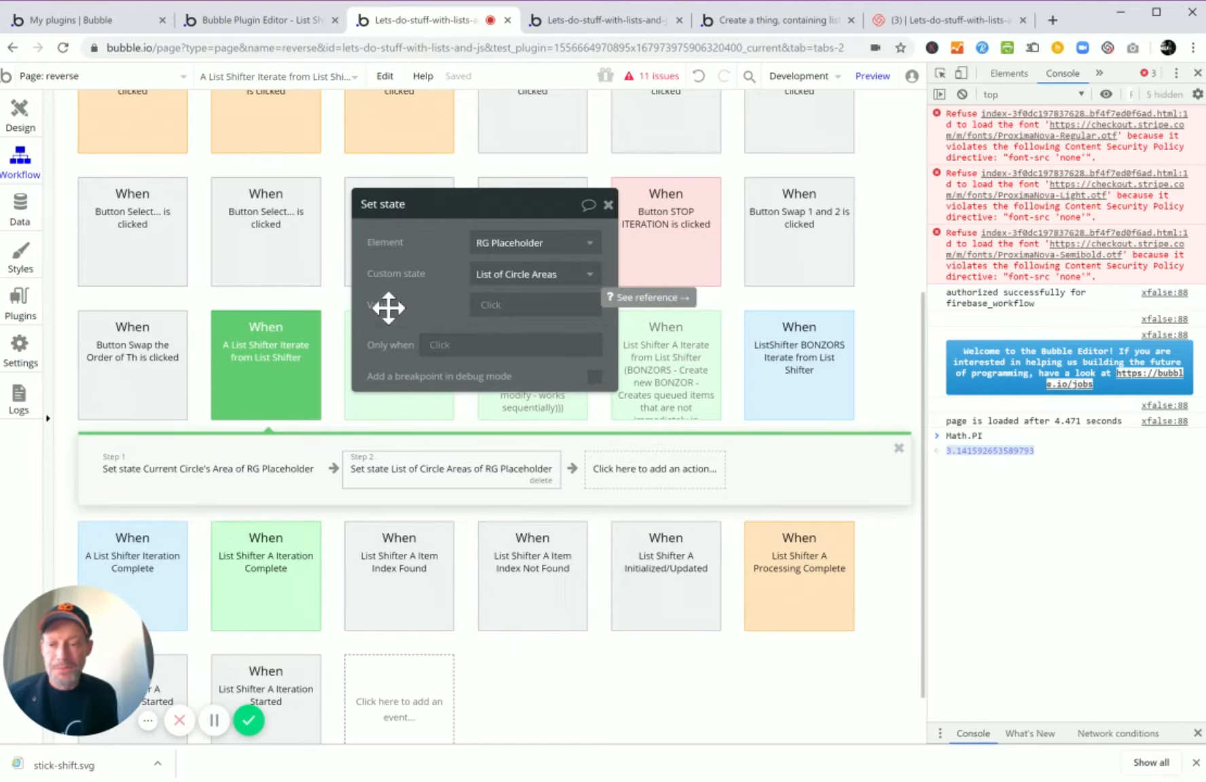
{"action": "left_click", "coordinate": [492, 307]}
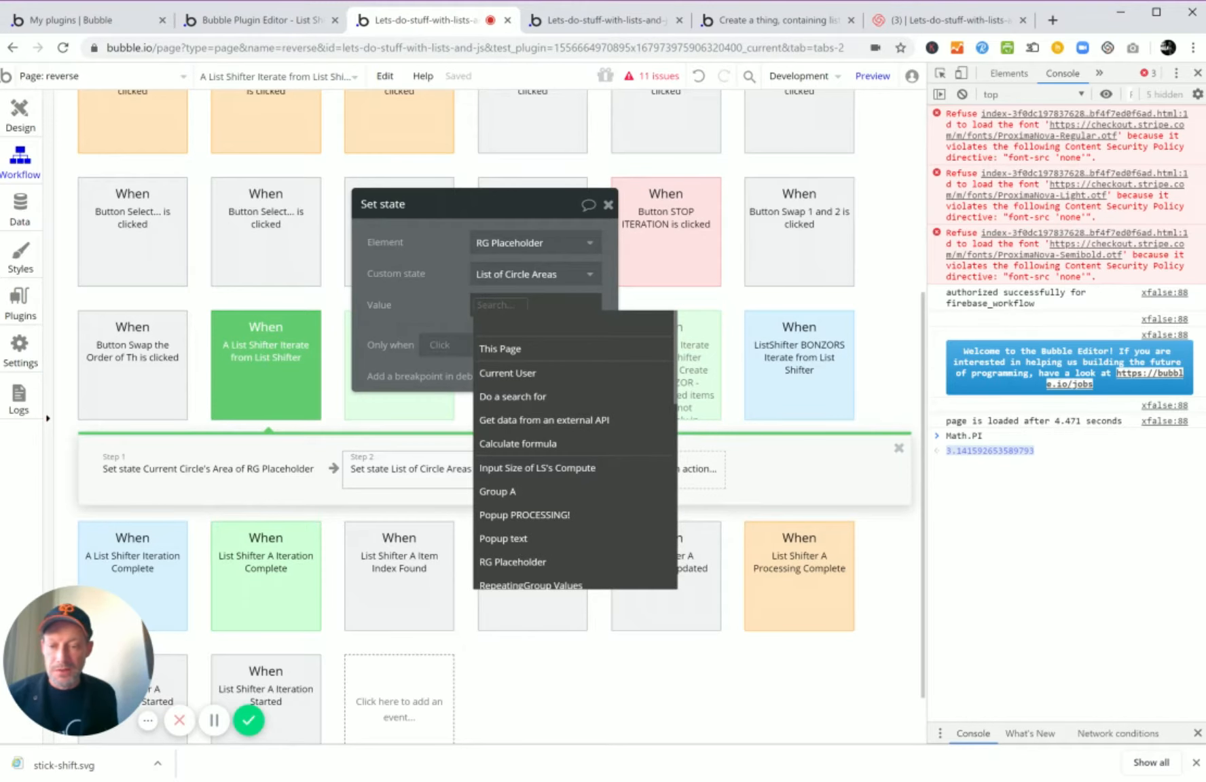
{"action": "type", "text": "rg"}
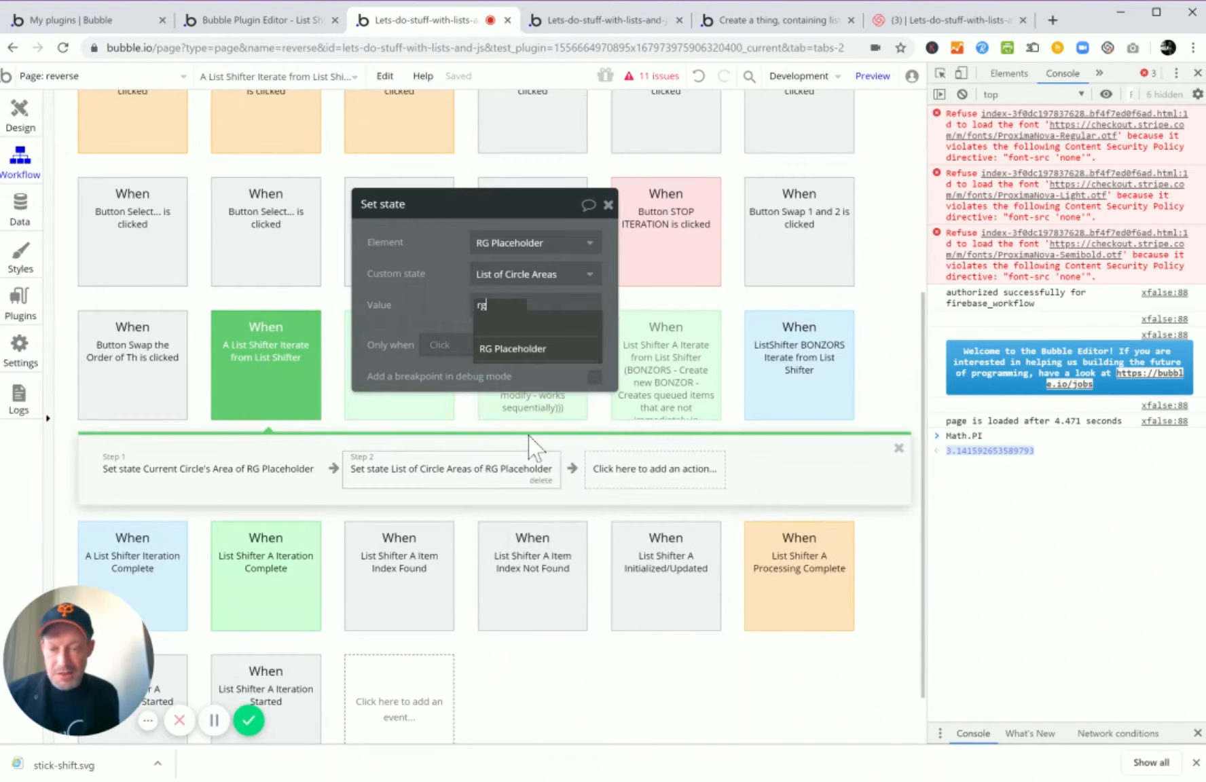
{"action": "left_click", "coordinate": [526, 349]}
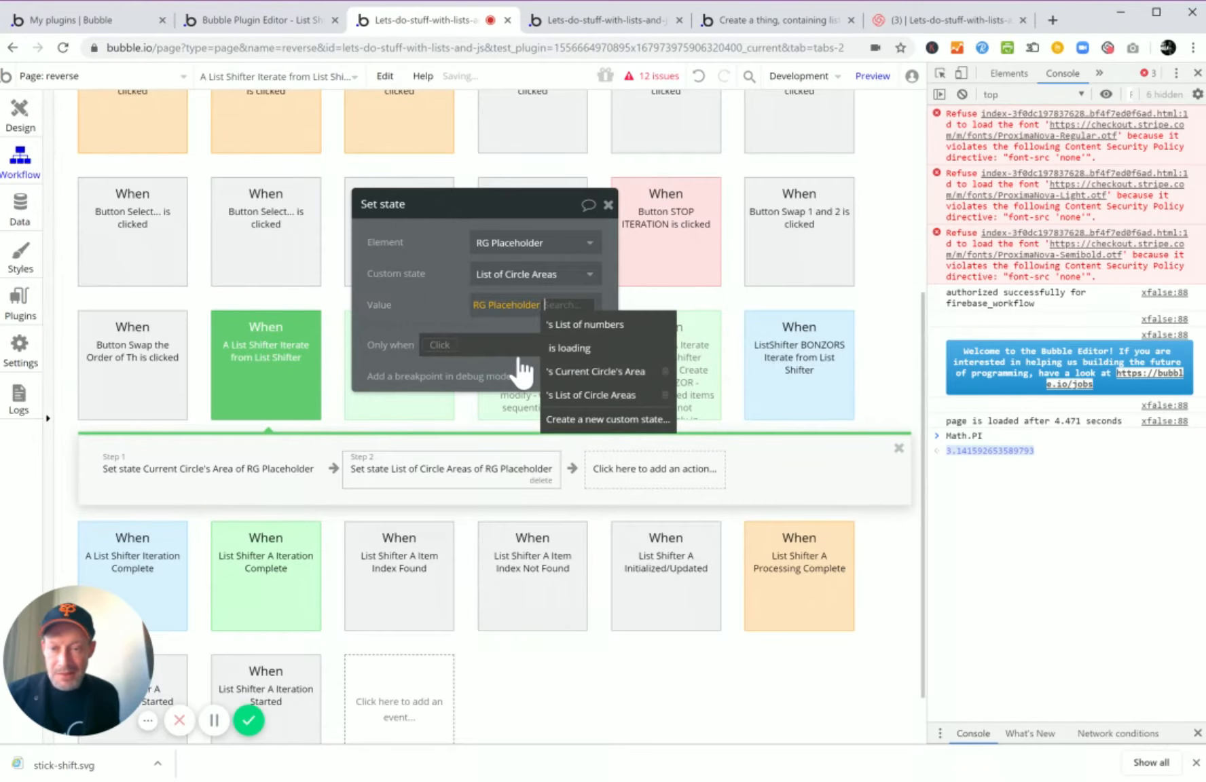
{"action": "left_click", "coordinate": [592, 397]}
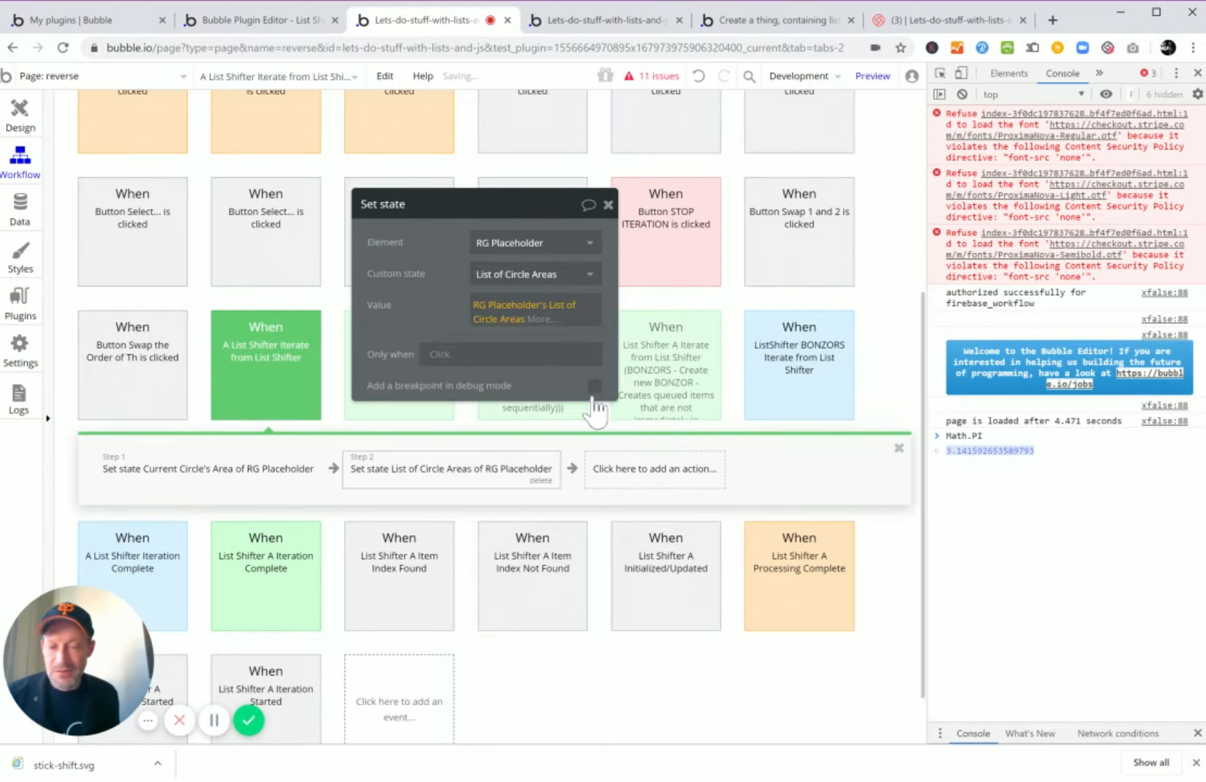
{"action": "left_click", "coordinate": [541, 321]}
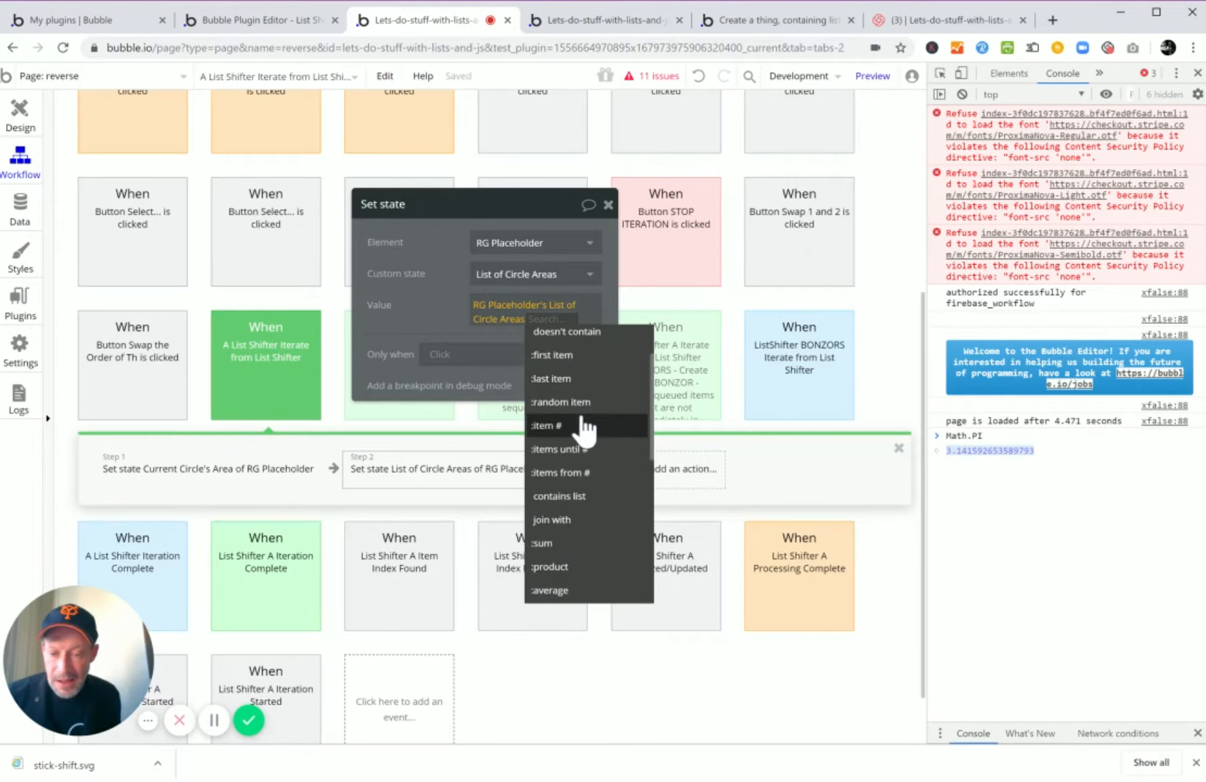
{"action": "scroll", "coordinate": [583, 425], "scroll_direction": "down", "scroll_amount": 5}
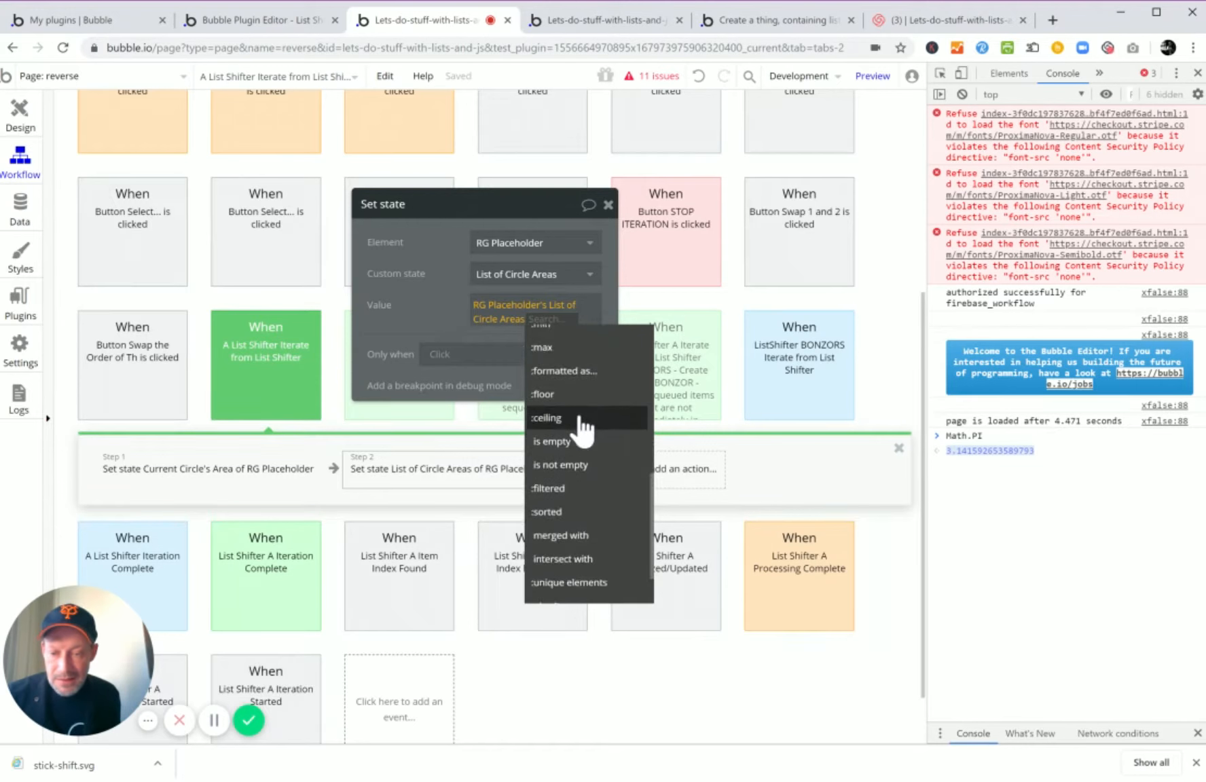
{"action": "scroll", "coordinate": [582, 425], "scroll_direction": "down", "scroll_amount": 2}
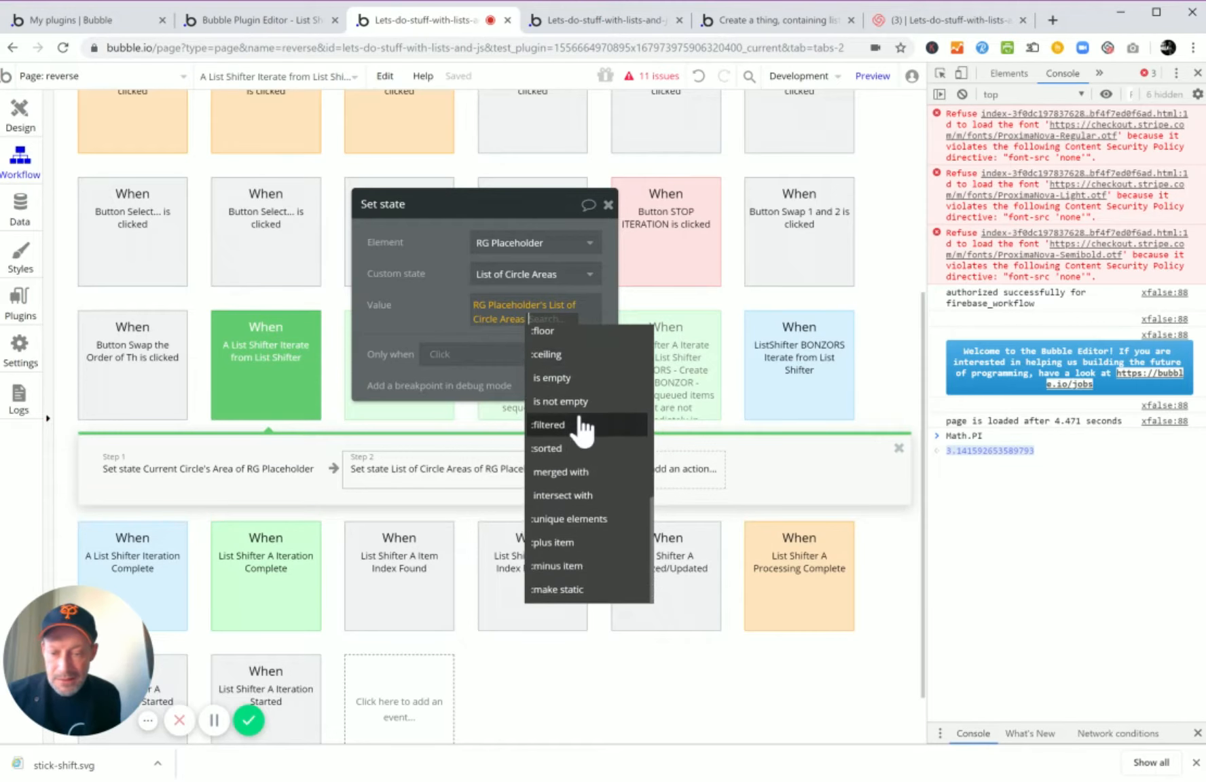
{"action": "right_click", "coordinate": [559, 561]}
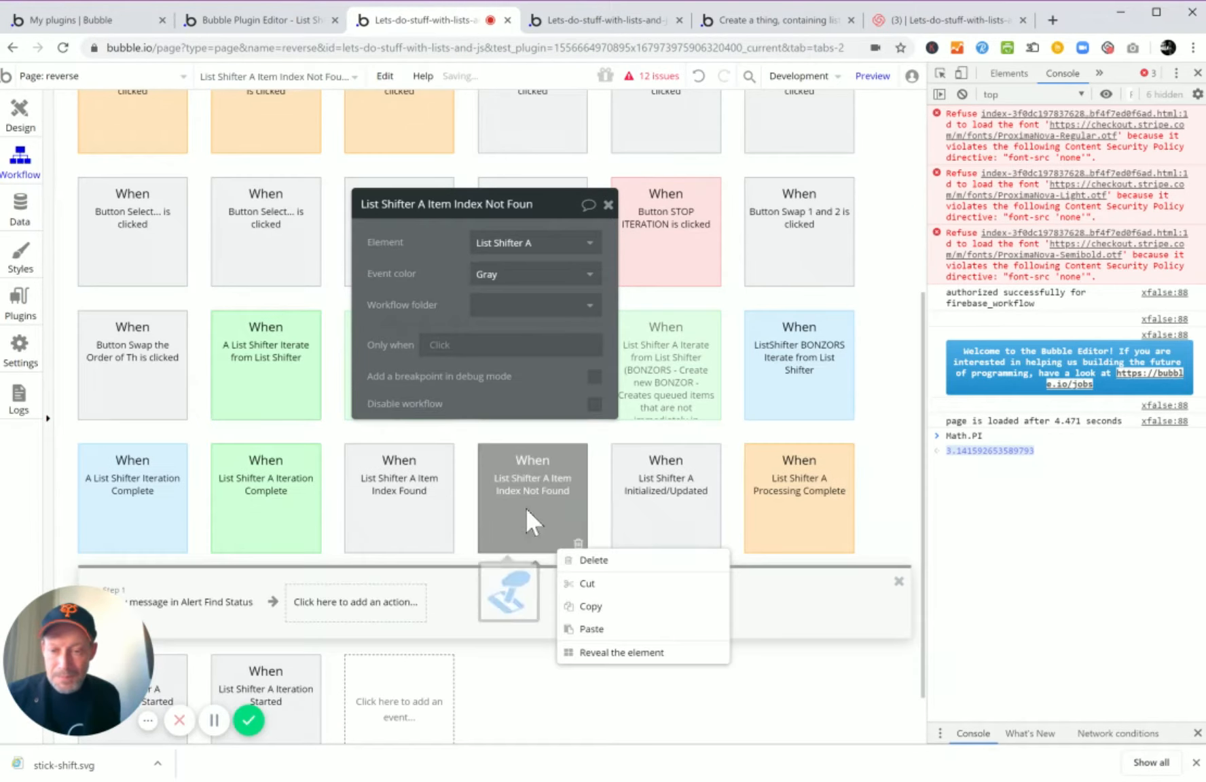
Reopen the iterate workflow's List of Circle Areas action and complete its plus item operator with RG Placeholder's Current Circle's Area.
{"action": "left_click", "coordinate": [261, 540]}
{"action": "left_click", "coordinate": [353, 607]}
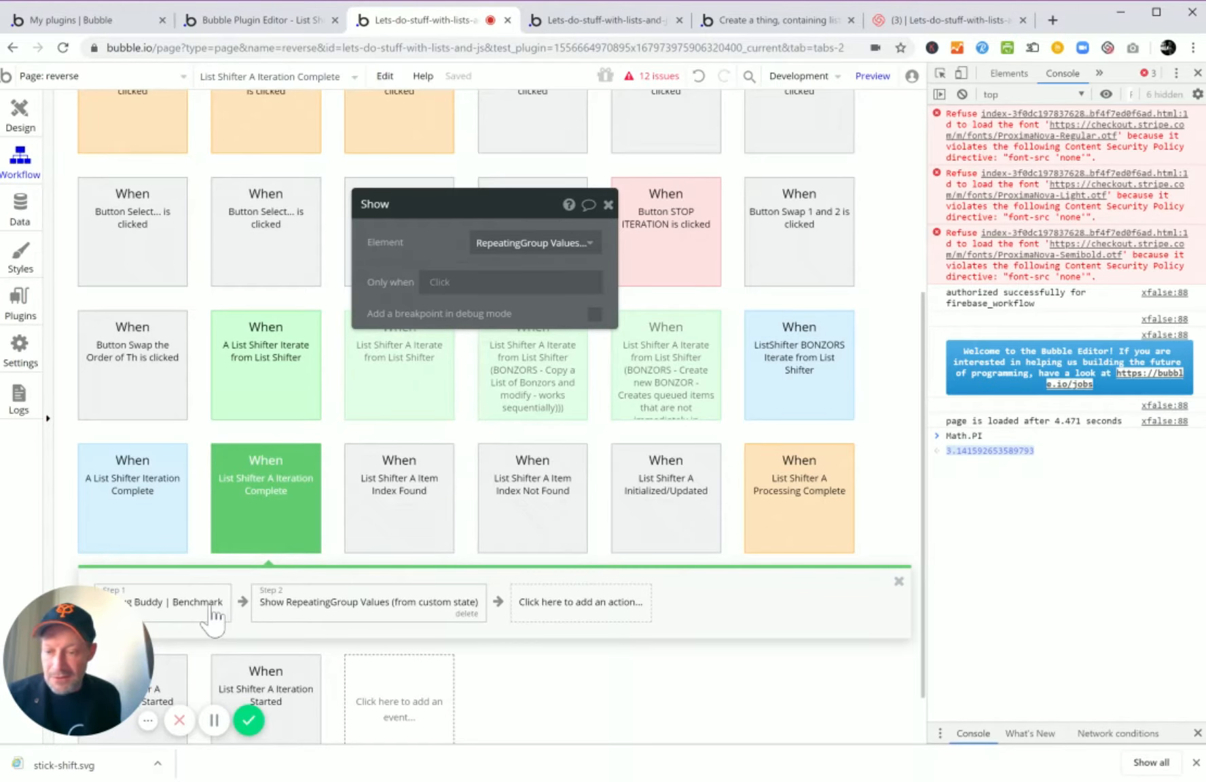
{"action": "left_click", "coordinate": [259, 407]}
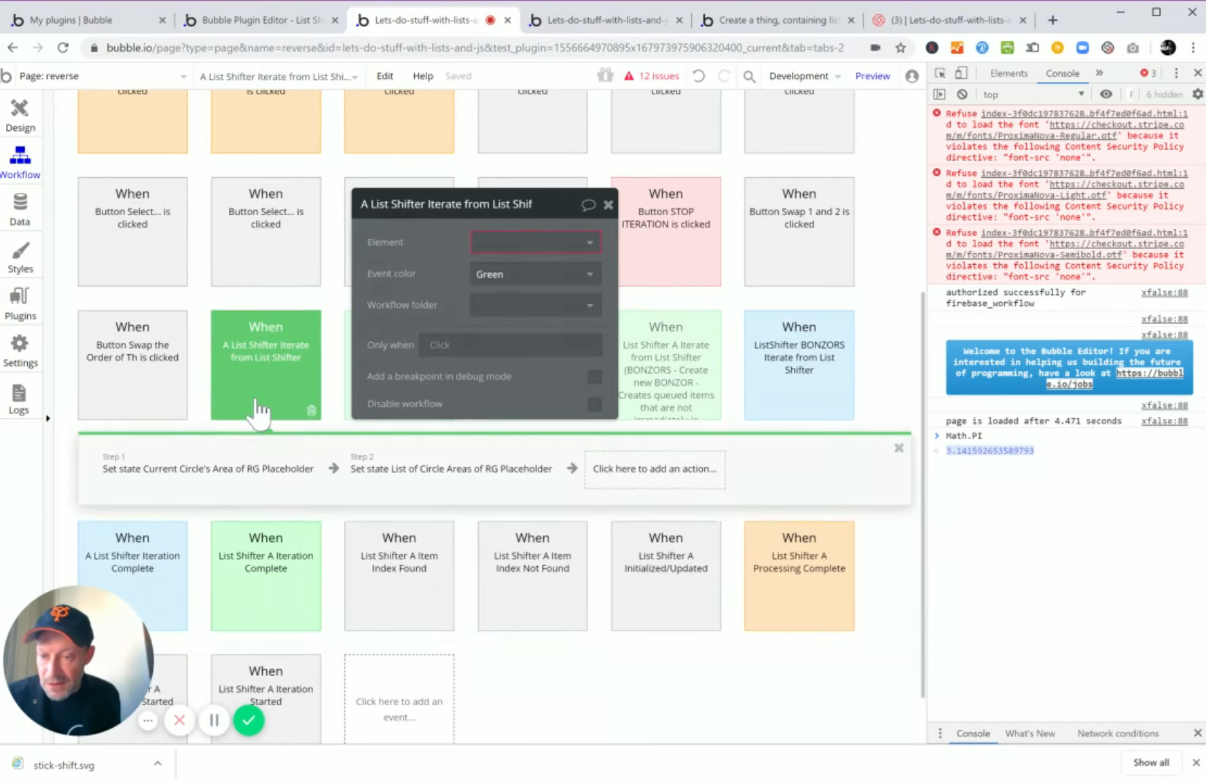
{"action": "left_click", "coordinate": [375, 478]}
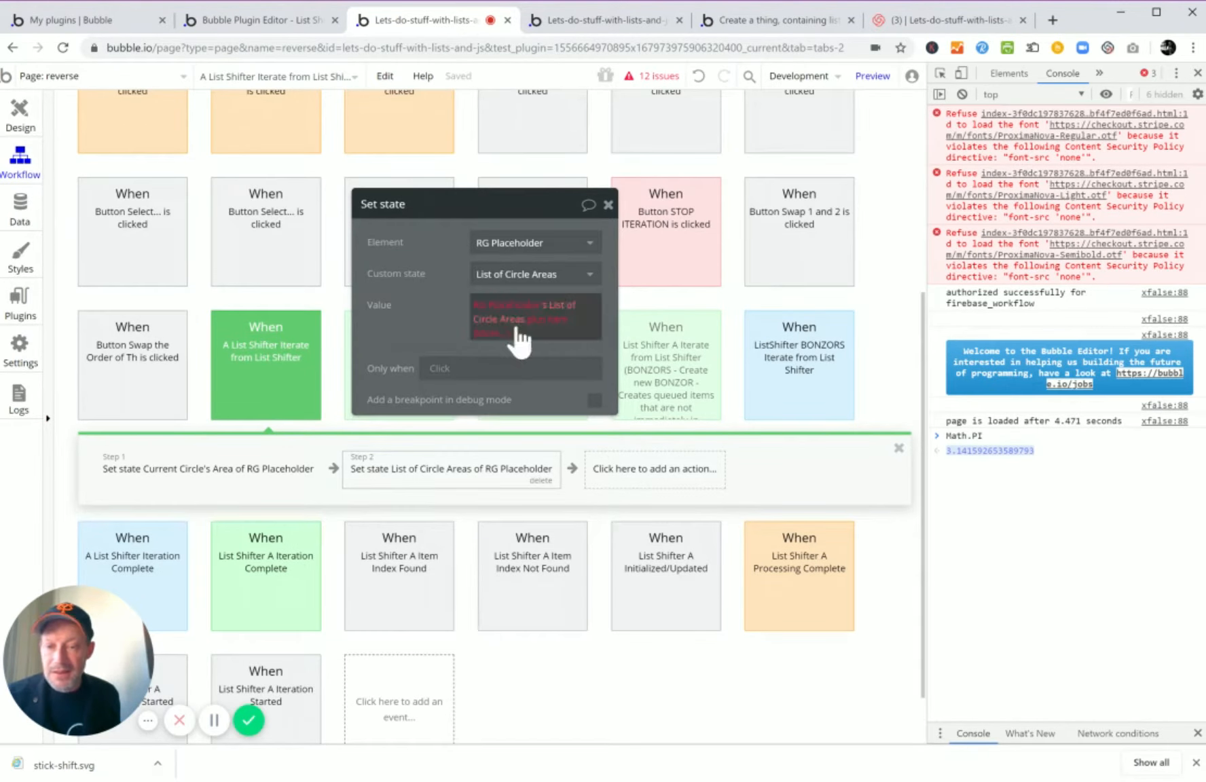
{"action": "left_click", "coordinate": [487, 319]}
{"action": "left_click", "coordinate": [527, 322]}
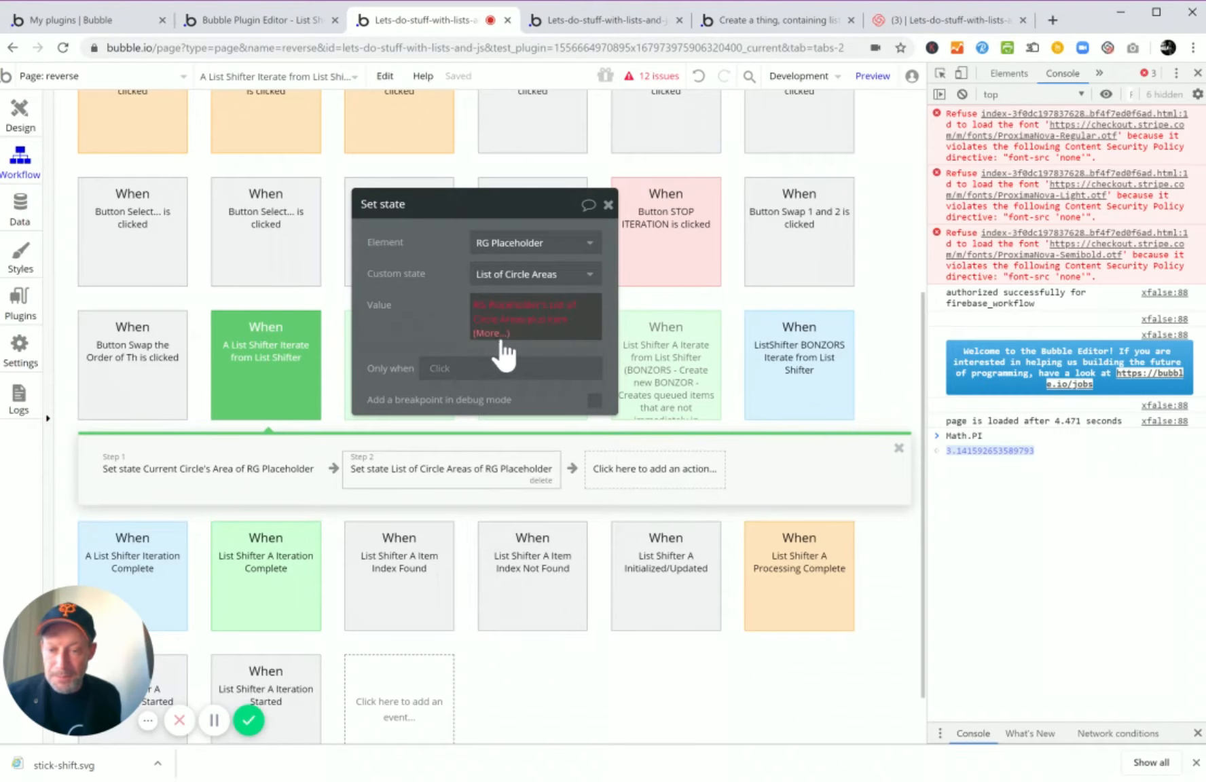
{"action": "left_click", "coordinate": [501, 339]}
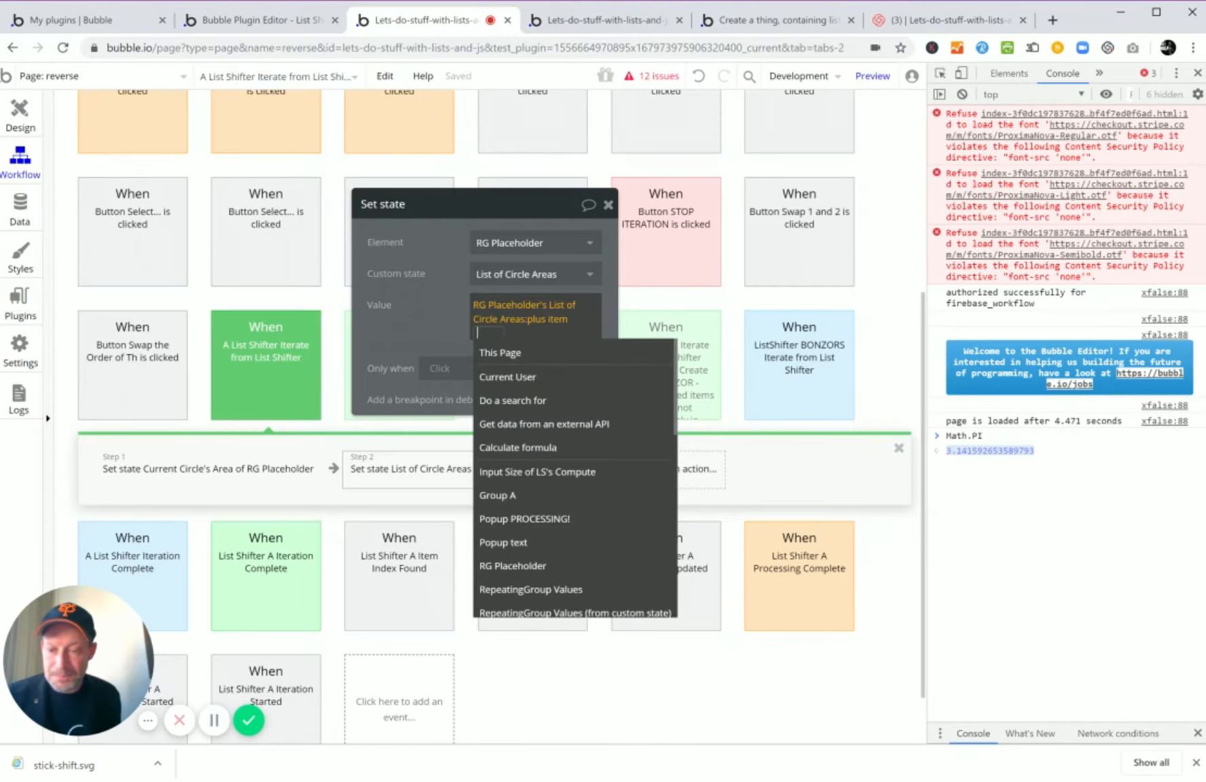
{"action": "left_click", "coordinate": [524, 567]}
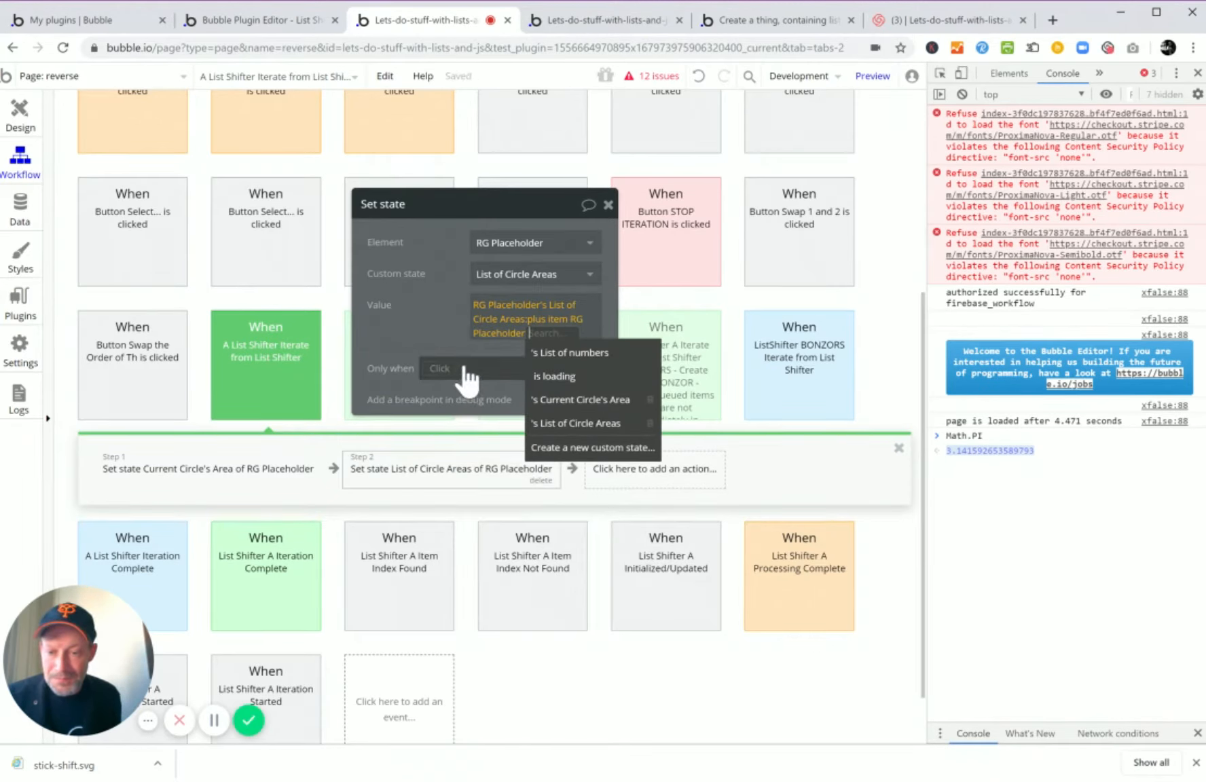
{"action": "left_click", "coordinate": [569, 400]}
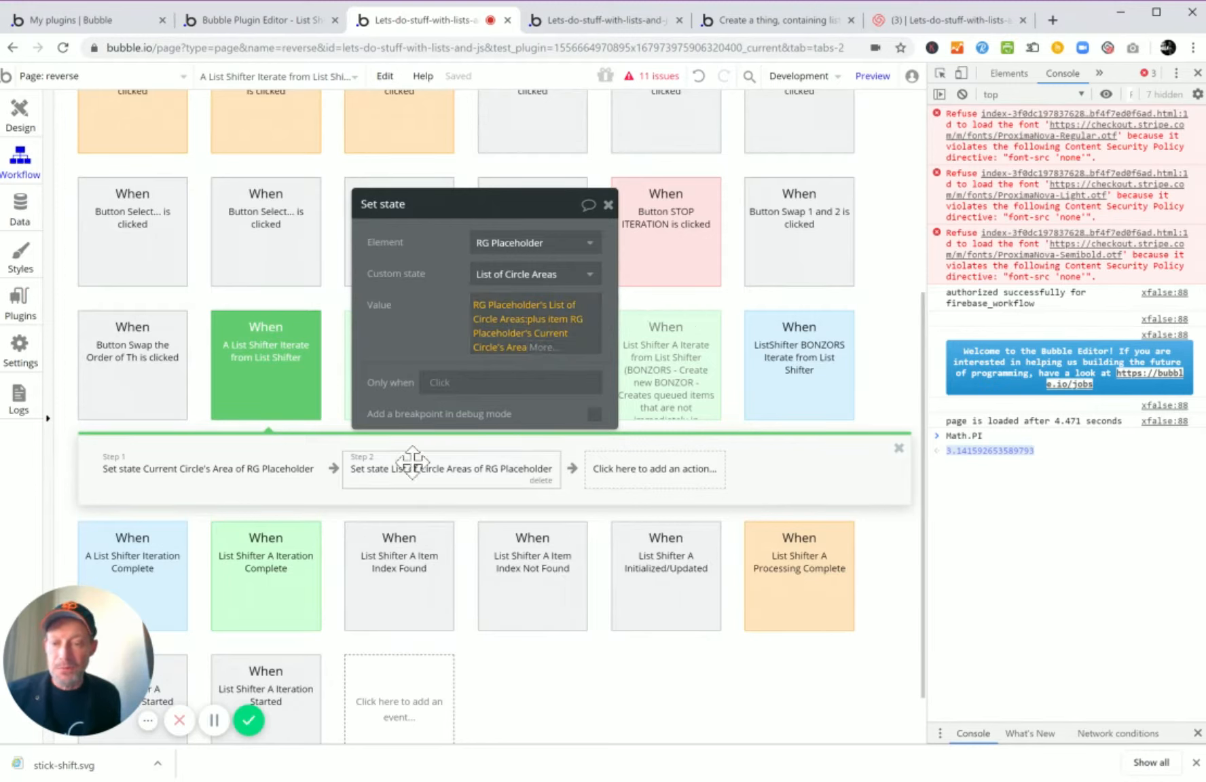
{"action": "mouse_move", "coordinate": [253, 486]}
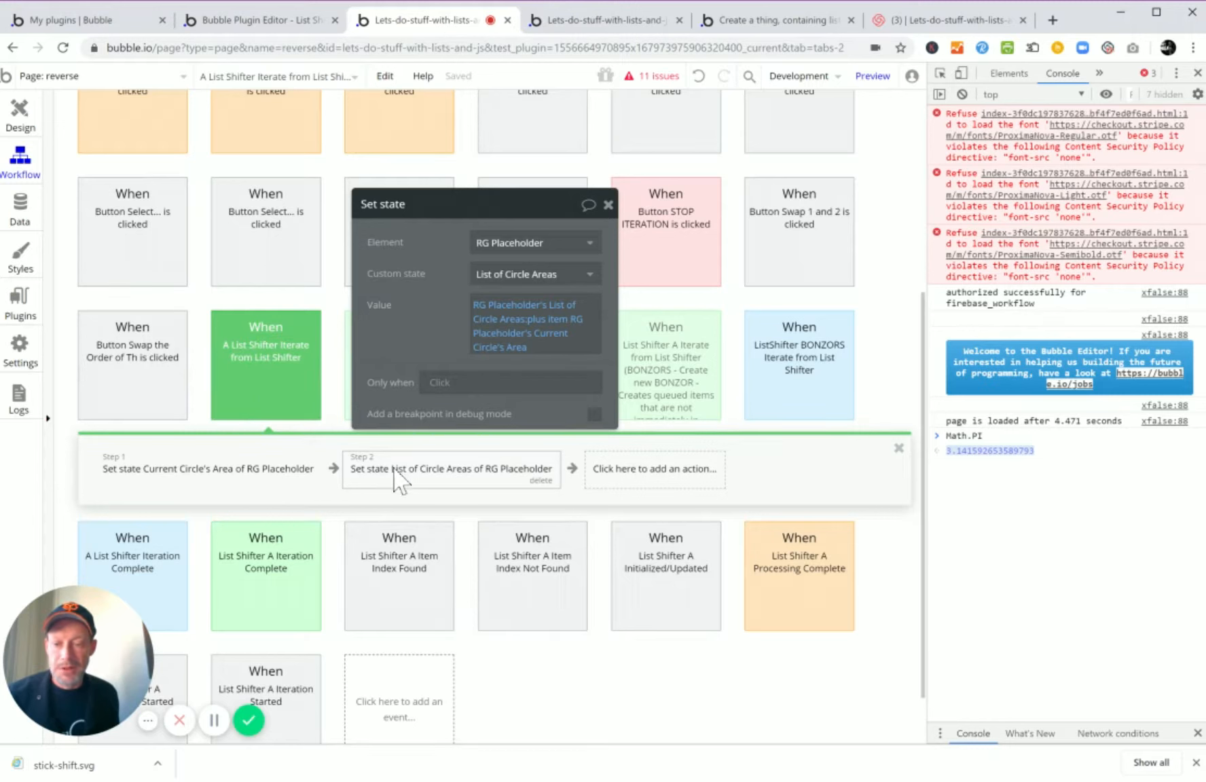
{"action": "left_click", "coordinate": [607, 204]}
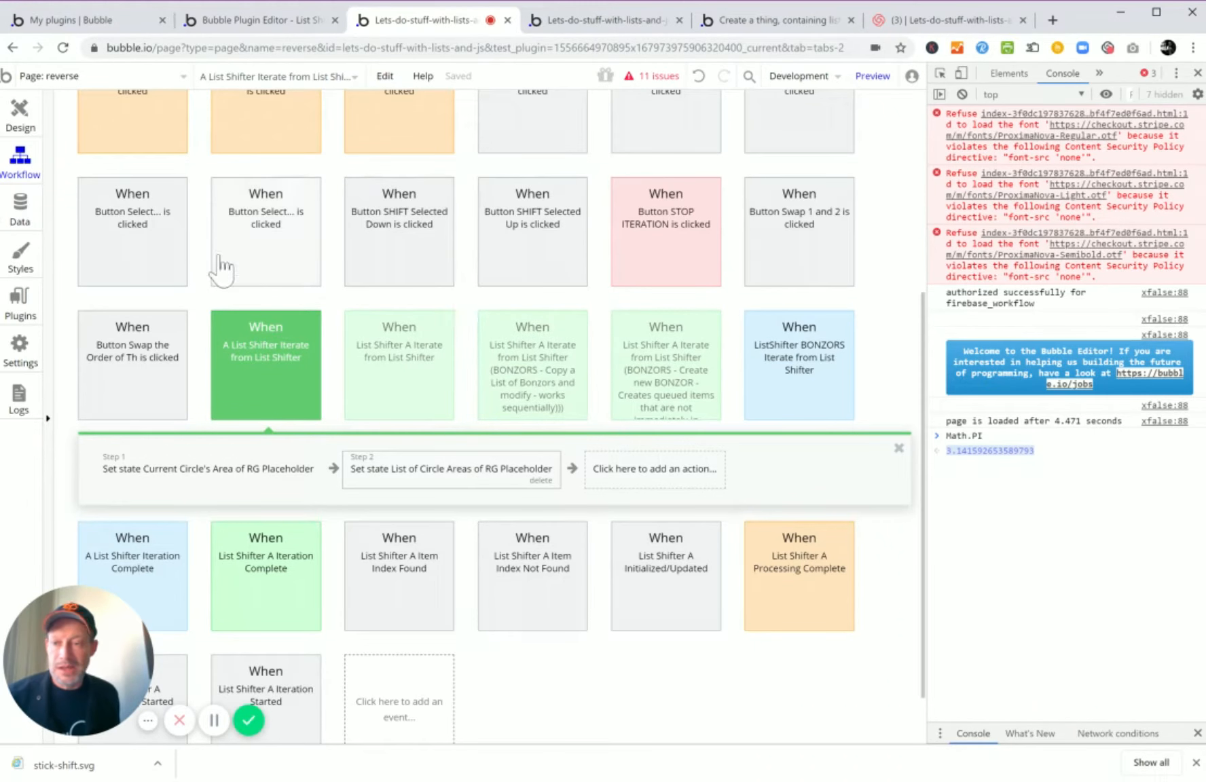
On the design page, change the data source of RepeatingGroup Values to RG Placeholder's List of Circle Areas.
{"action": "left_click", "coordinate": [18, 129]}
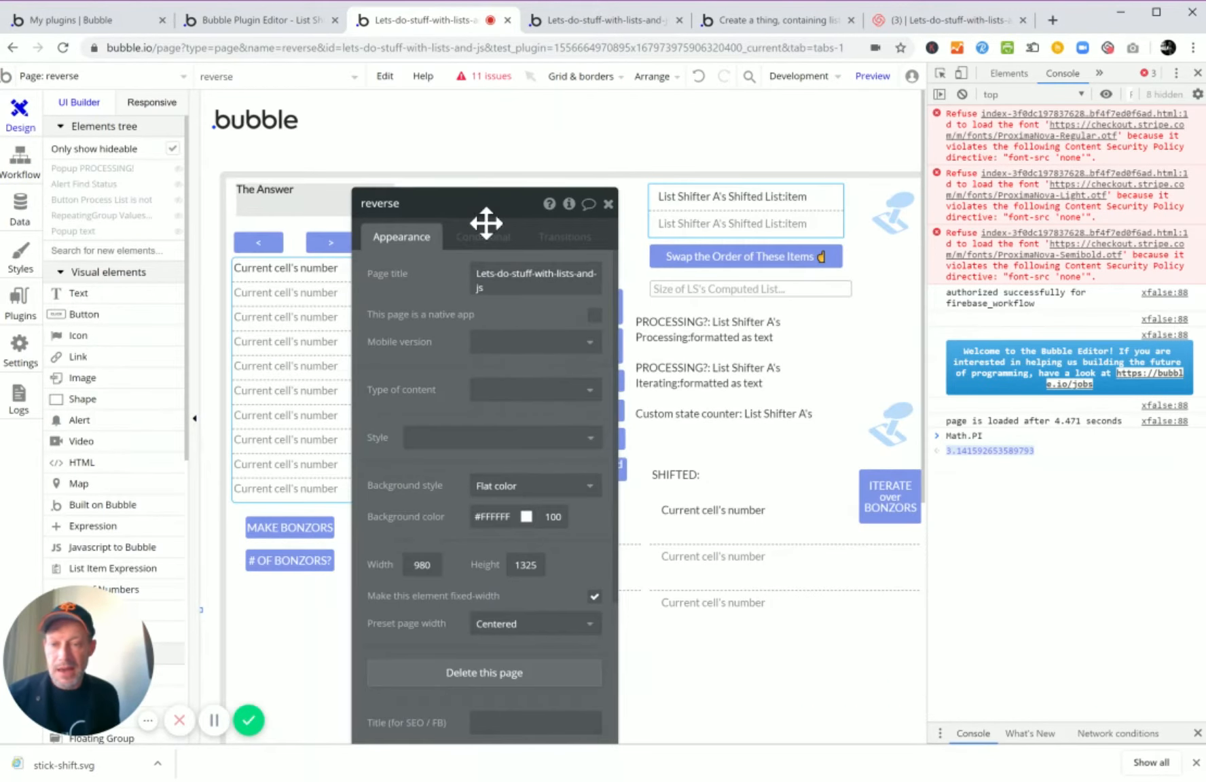
{"action": "left_click_drag", "start_coordinate": [483, 208], "coordinate": [613, 143]}
{"action": "left_click", "coordinate": [299, 378]}
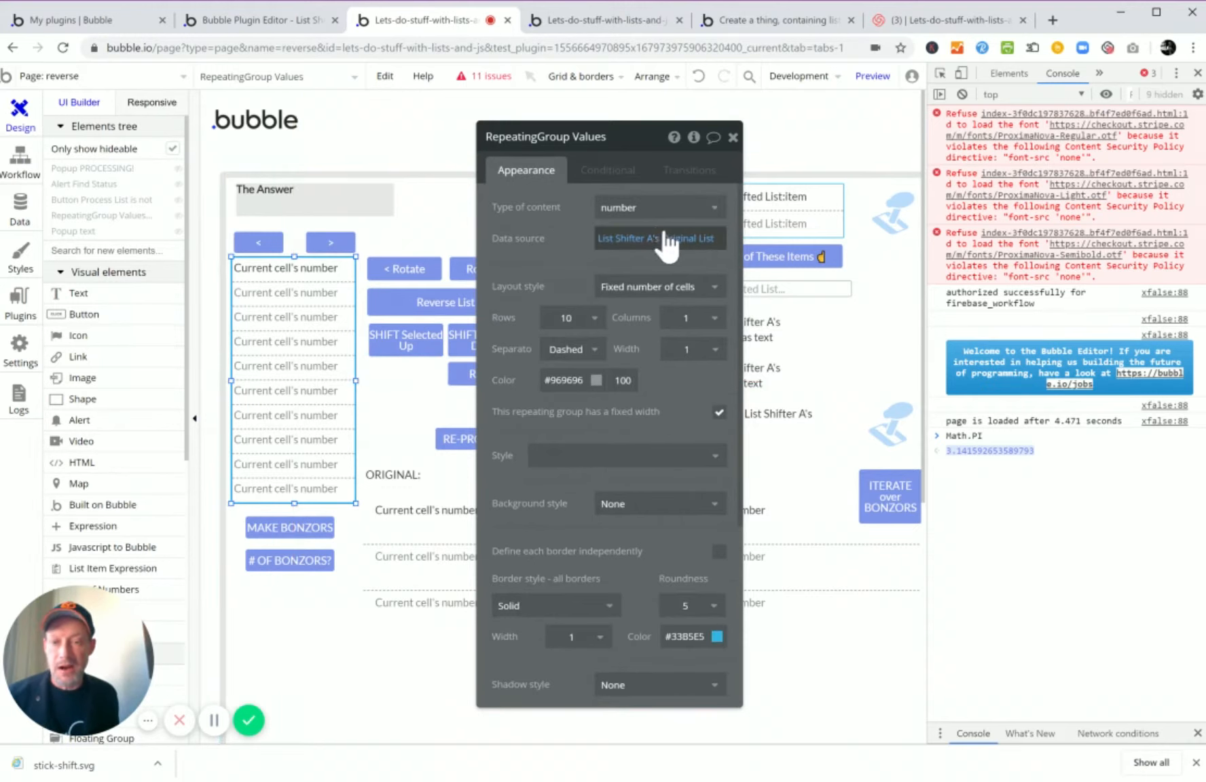
{"action": "left_click_drag", "start_coordinate": [646, 251], "coordinate": [619, 219]}
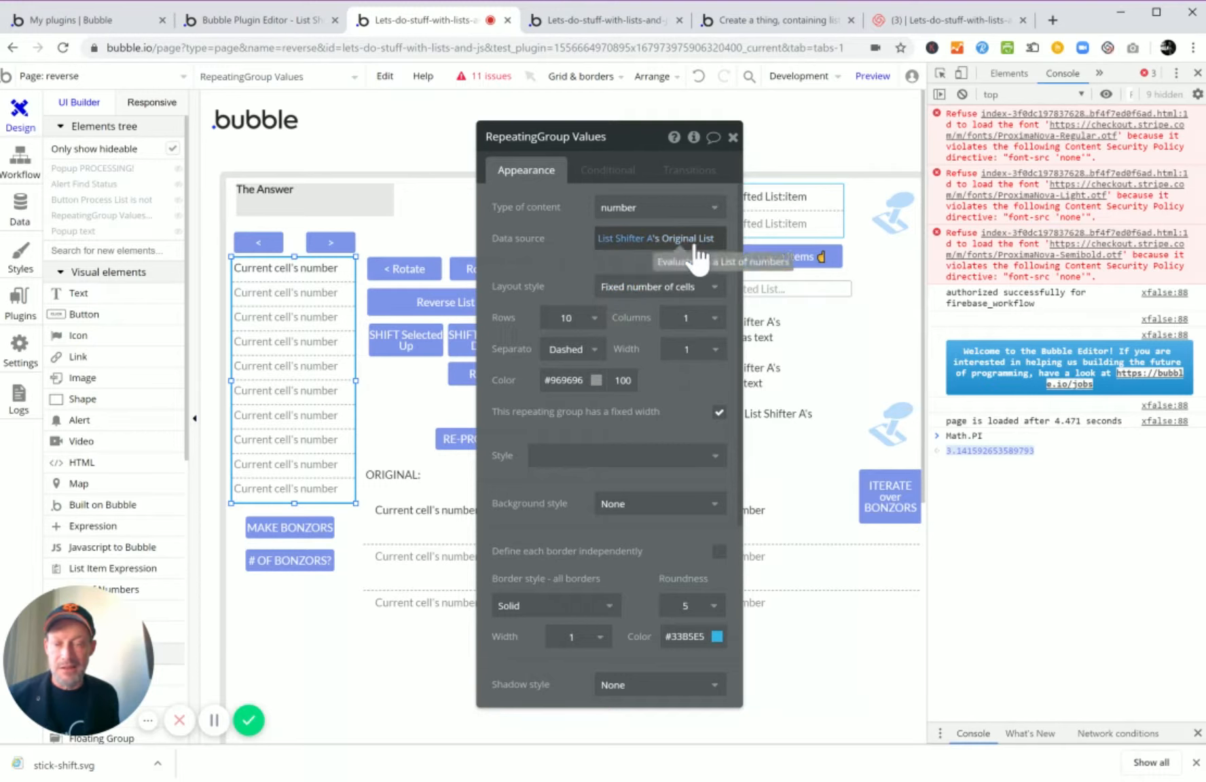
{"action": "left_click", "coordinate": [625, 244]}
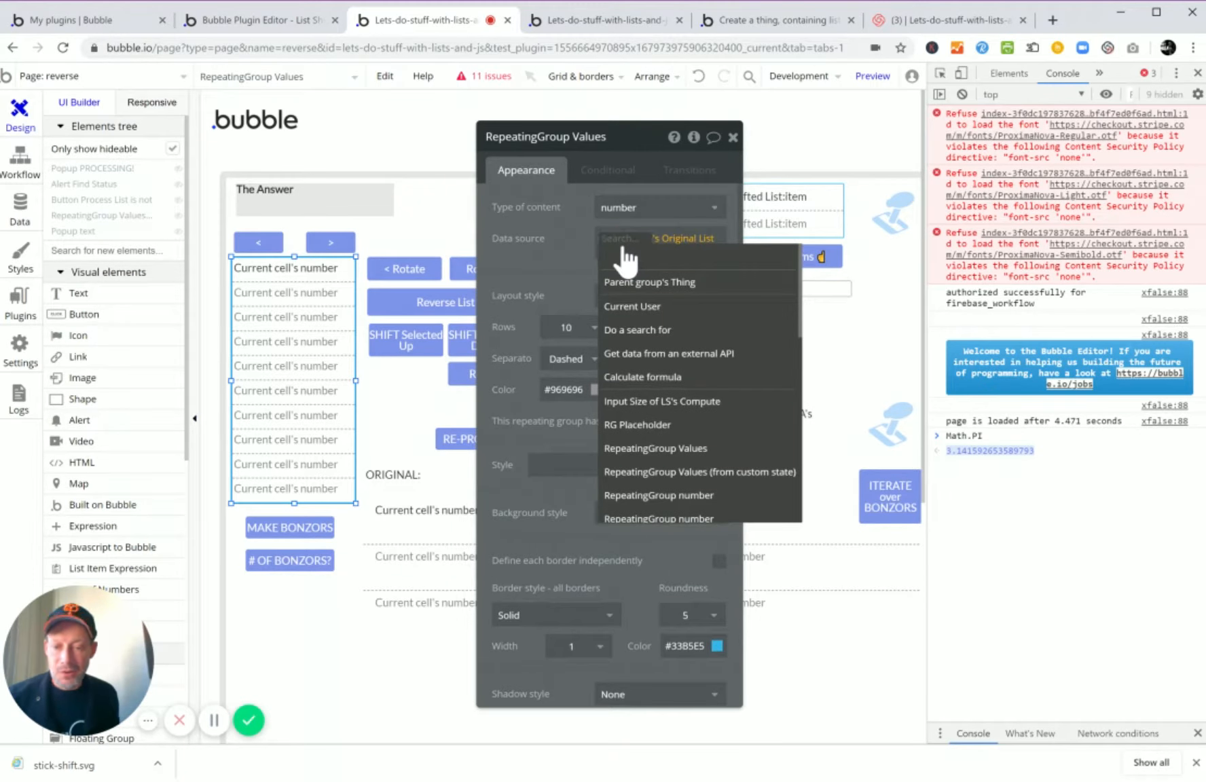
{"action": "type", "text": "rg"}
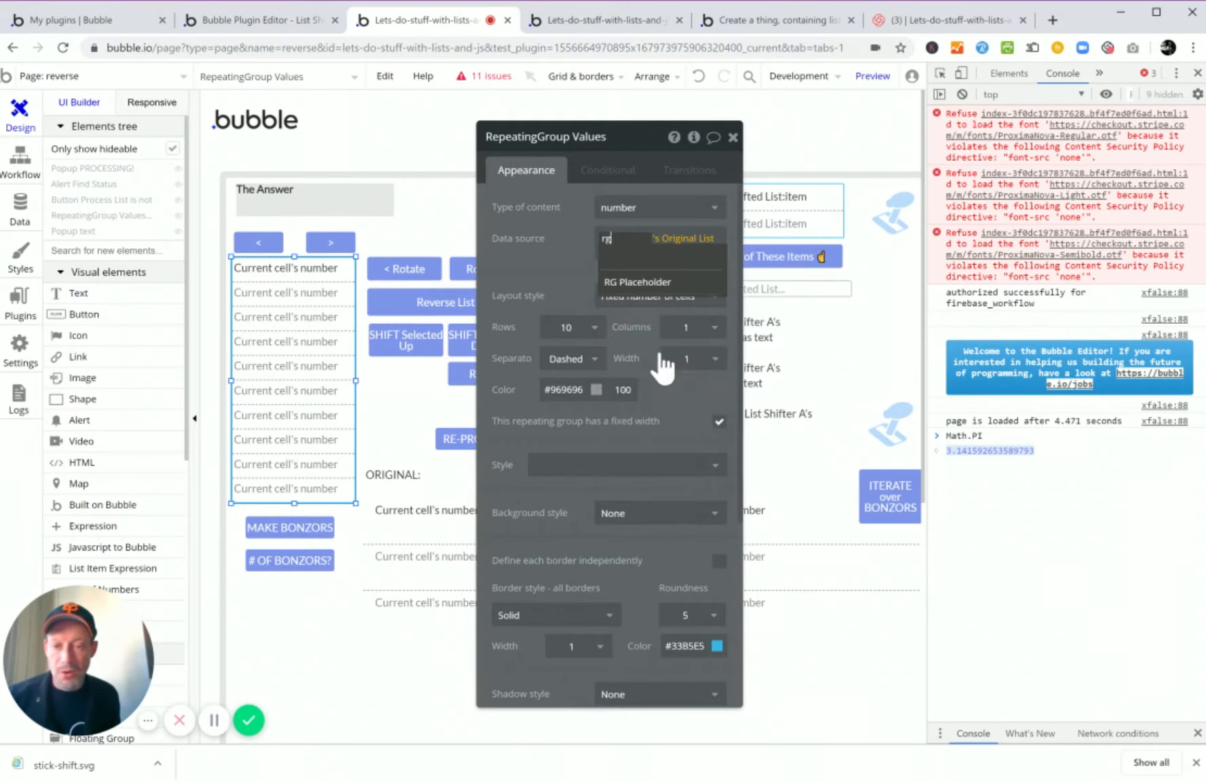
{"action": "left_click", "coordinate": [645, 285]}
{"action": "left_click", "coordinate": [722, 332]}
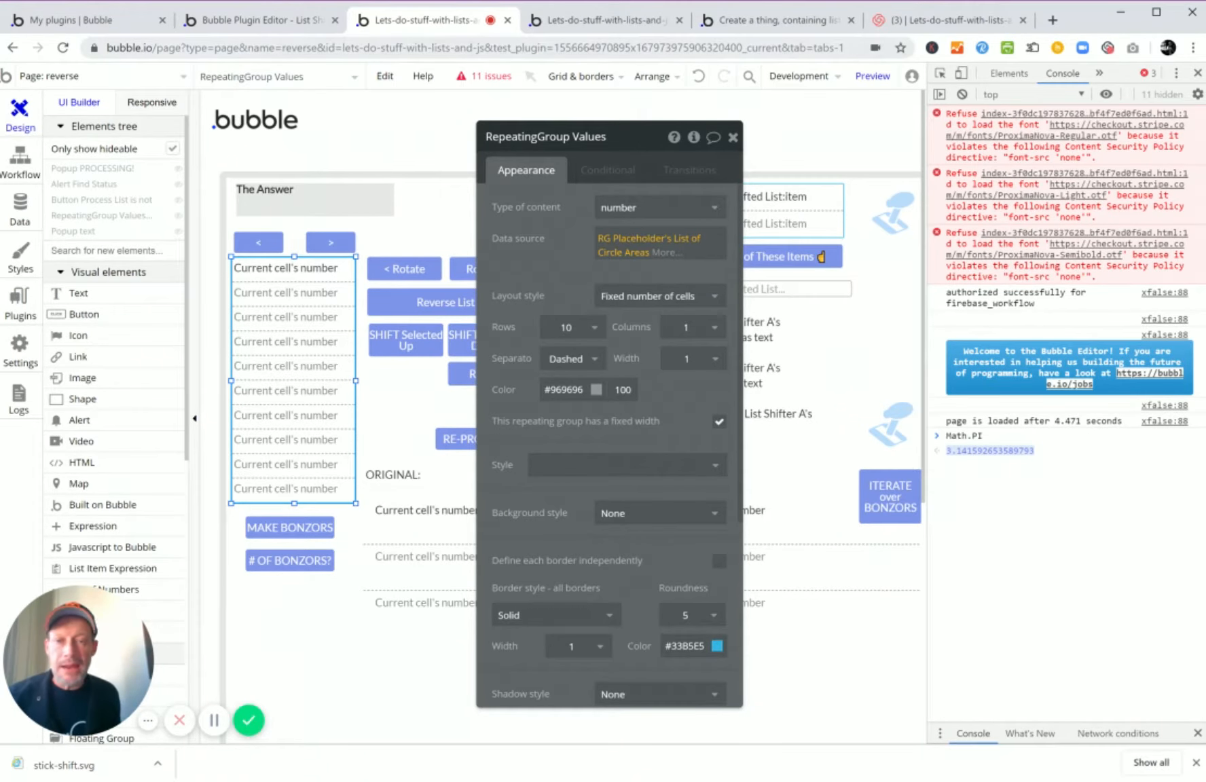
Test the iteration in a freshly reloaded preview of the page, starting it and then stopping it.
{"action": "left_click", "coordinate": [872, 75]}
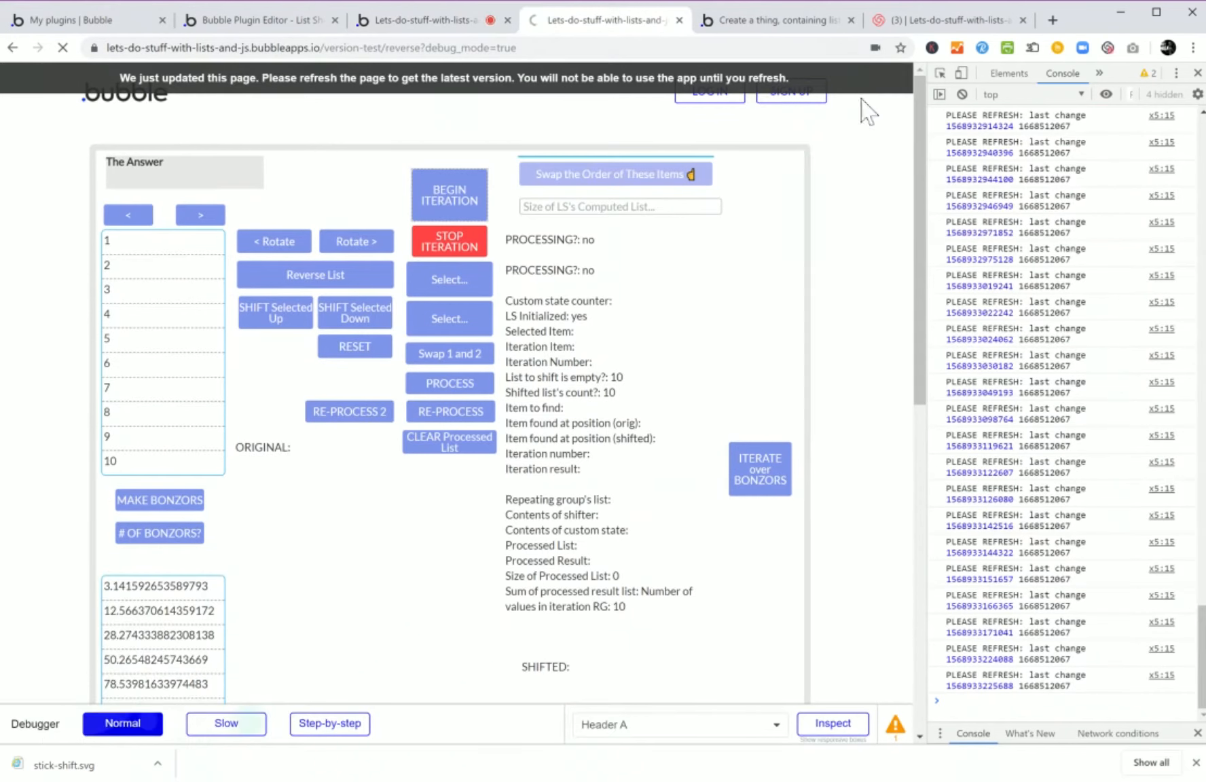
{"action": "left_click", "coordinate": [465, 22]}
{"action": "left_click", "coordinate": [255, 268]}
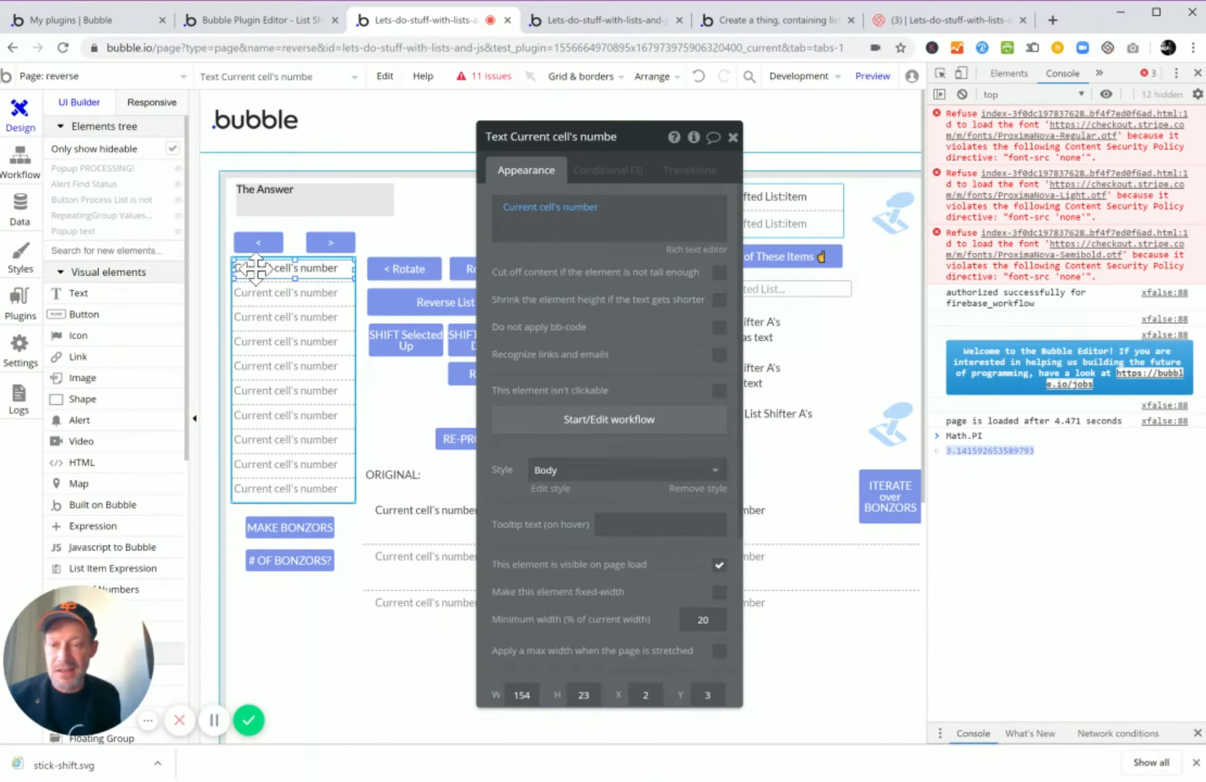
{"action": "left_click", "coordinate": [604, 22]}
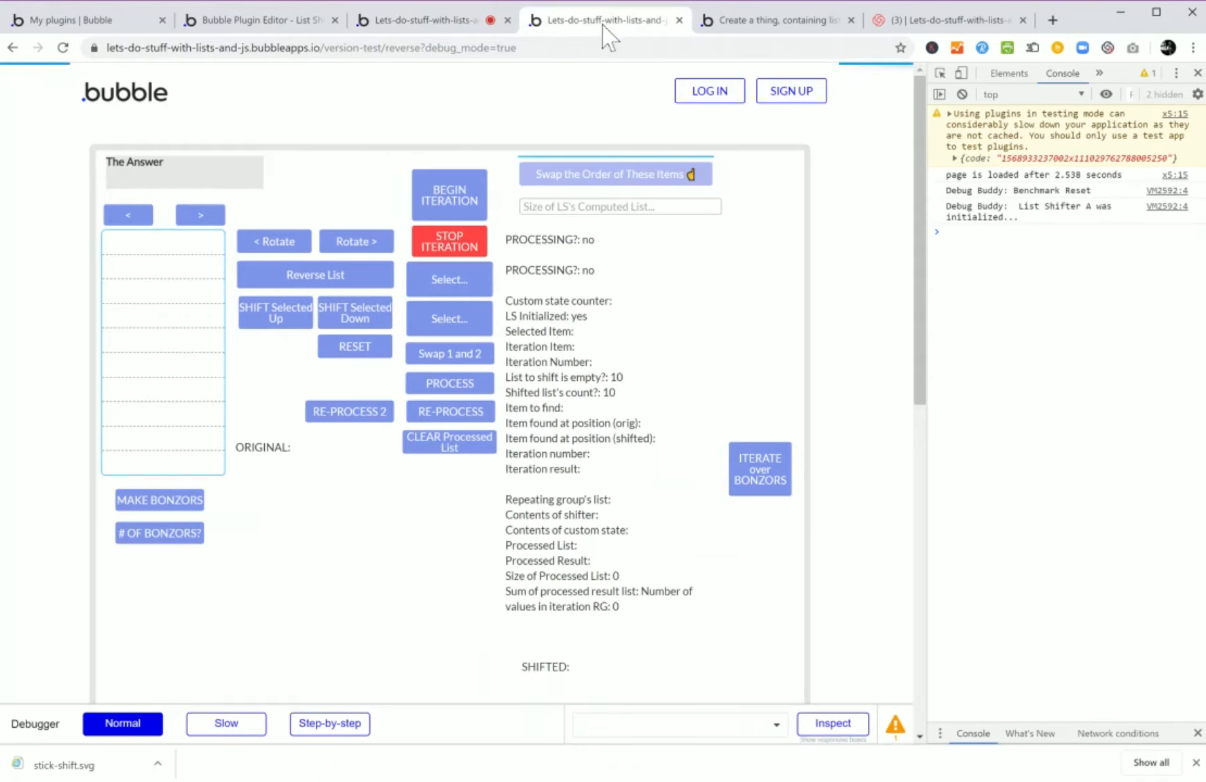
{"action": "left_click", "coordinate": [63, 47]}
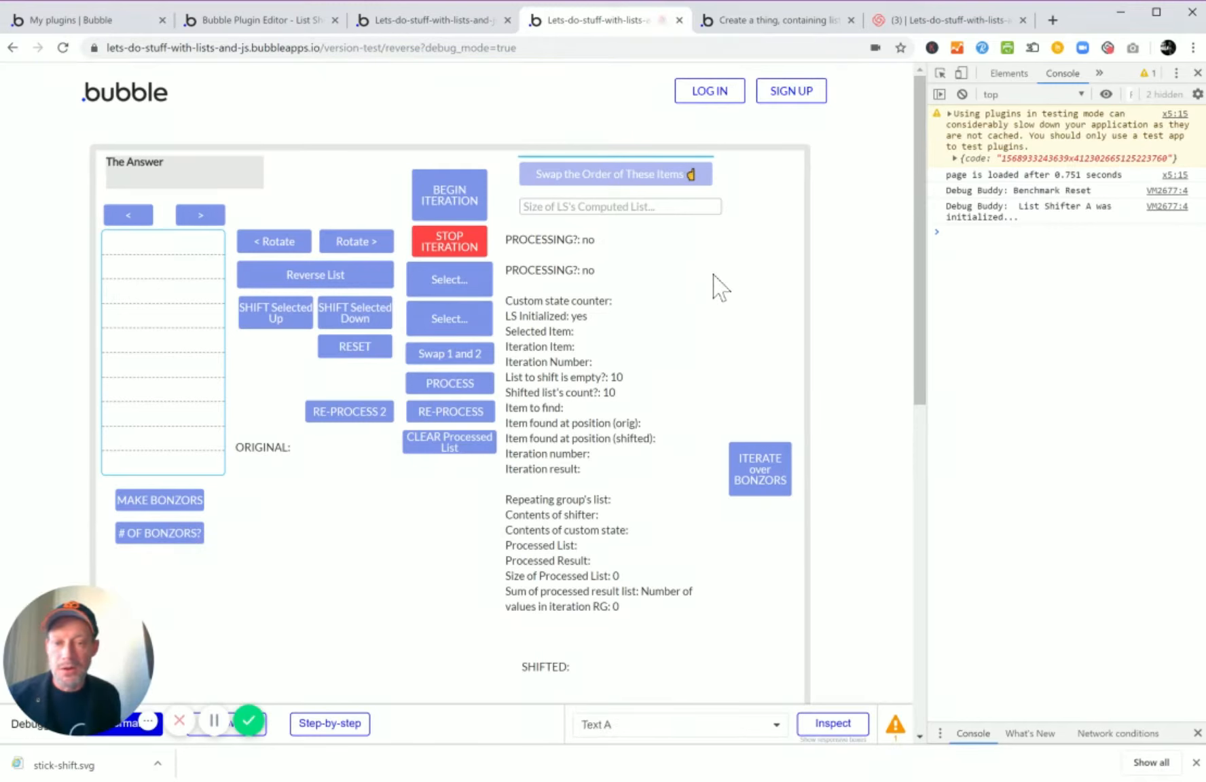
{"action": "left_click", "coordinate": [453, 210]}
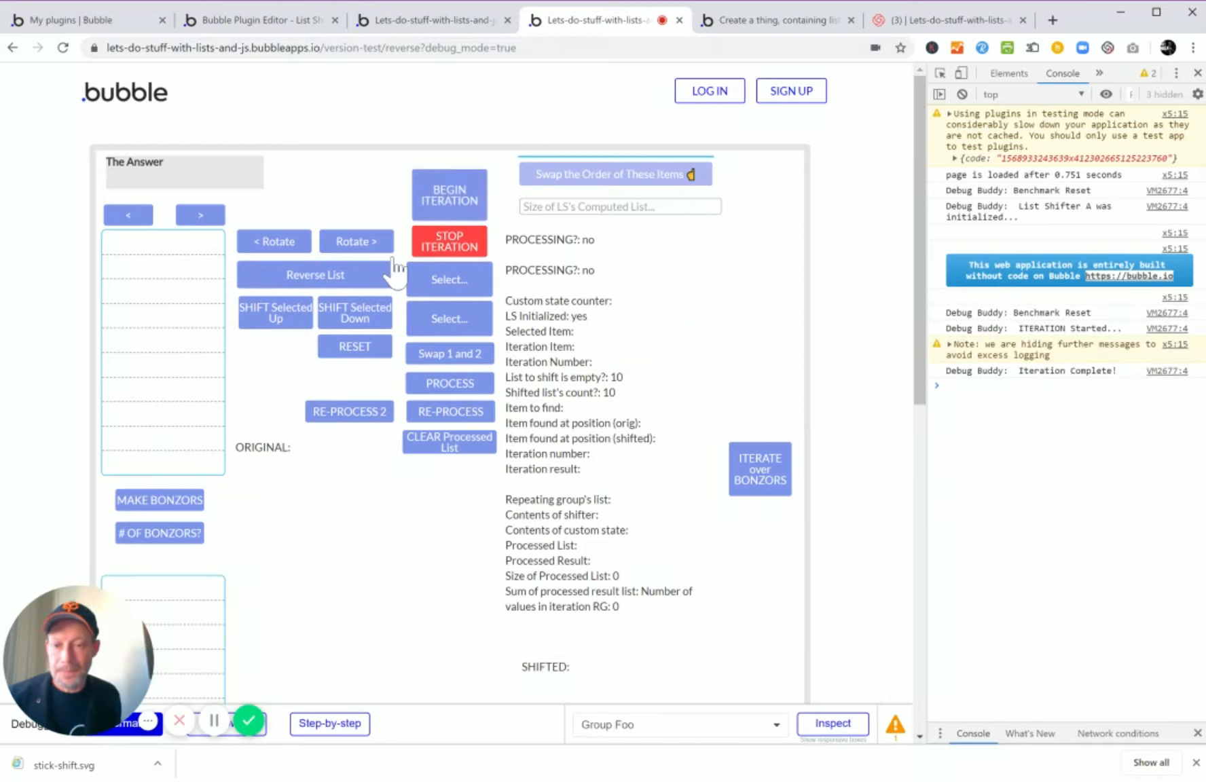
{"action": "left_click", "coordinate": [460, 252]}
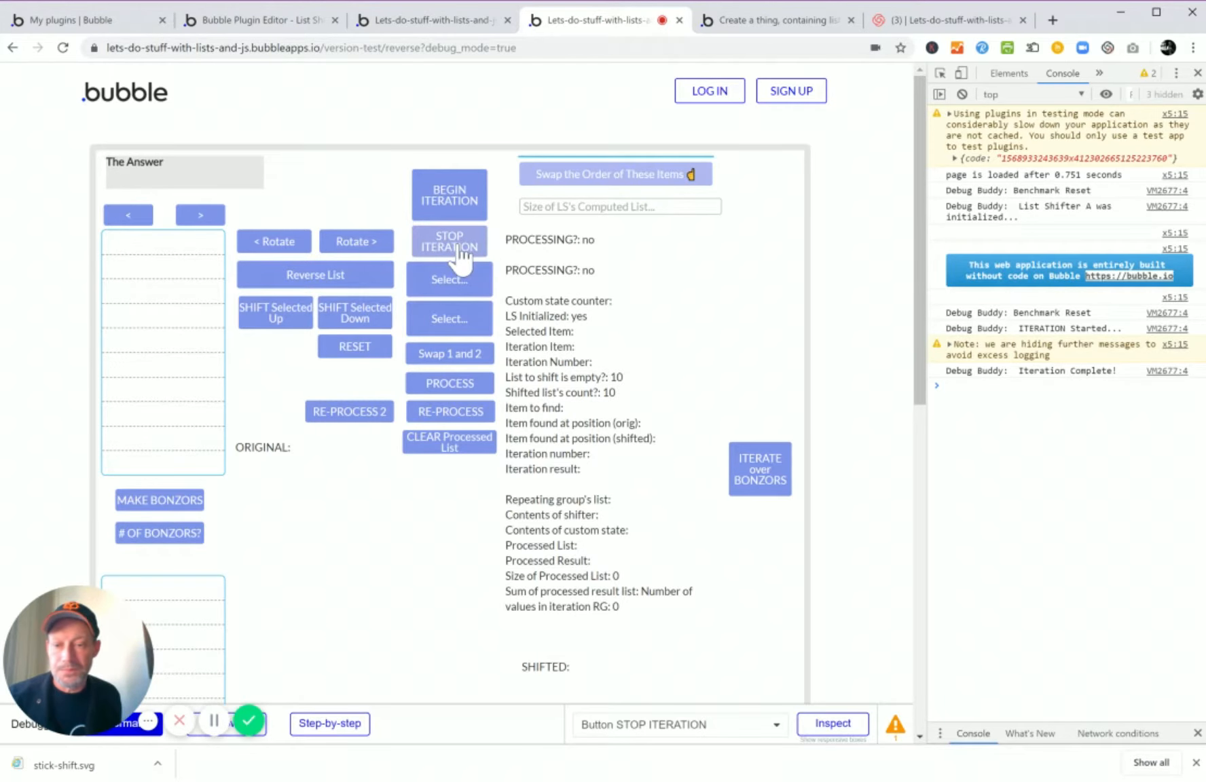
Assign List Shifter A as the element of the iterate workflow event that sets the two circle area states.
{"action": "left_click", "coordinate": [214, 721]}
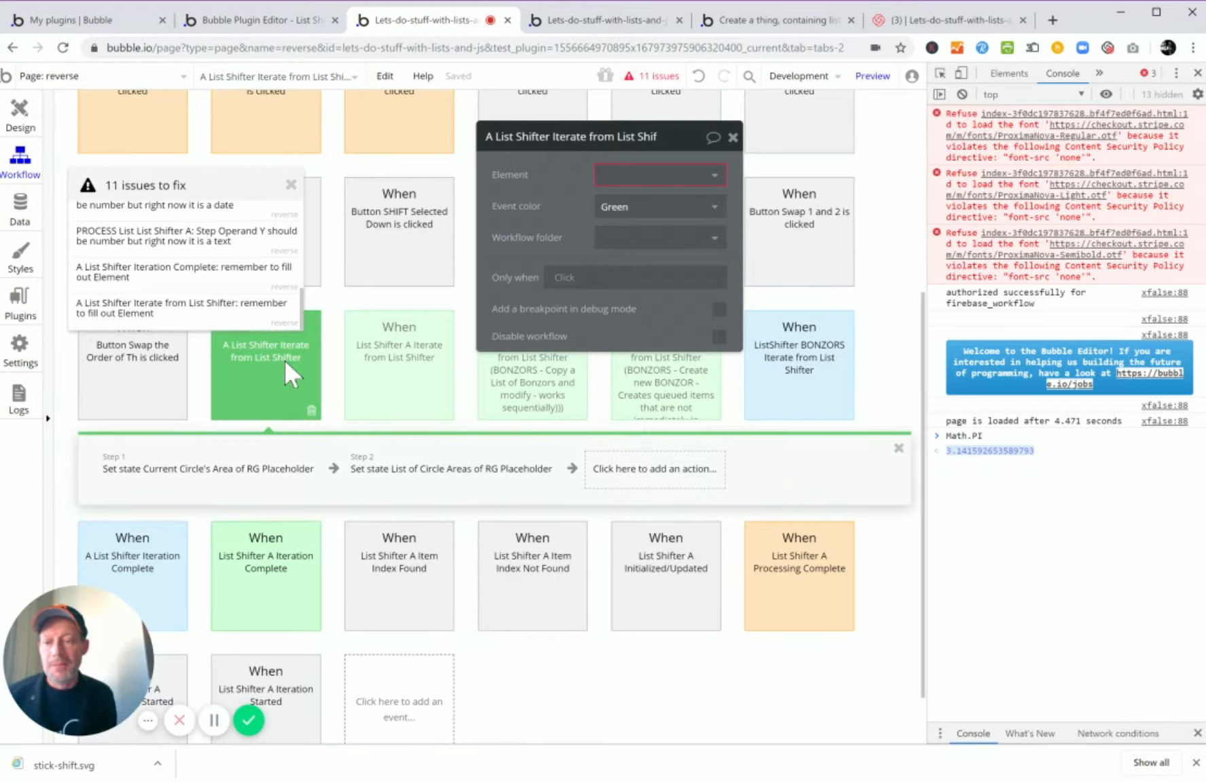
{"action": "left_click", "coordinate": [646, 177]}
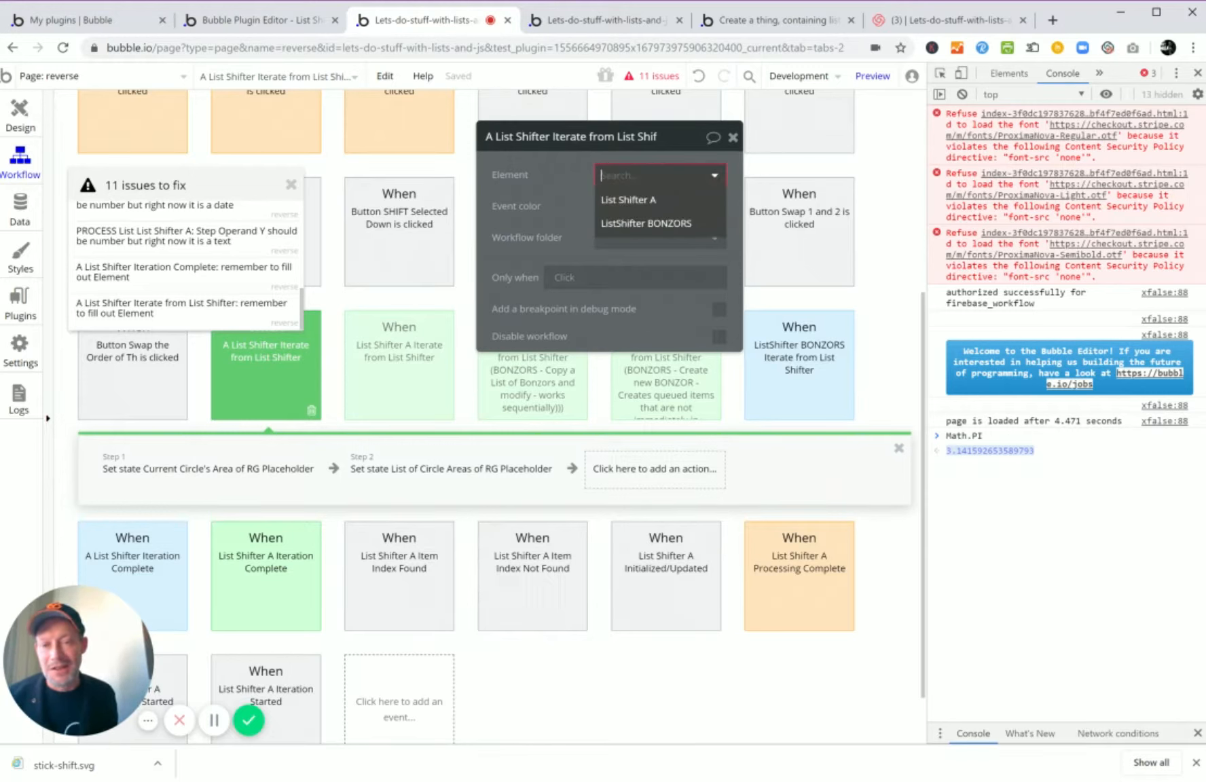
{"action": "left_click", "coordinate": [642, 199]}
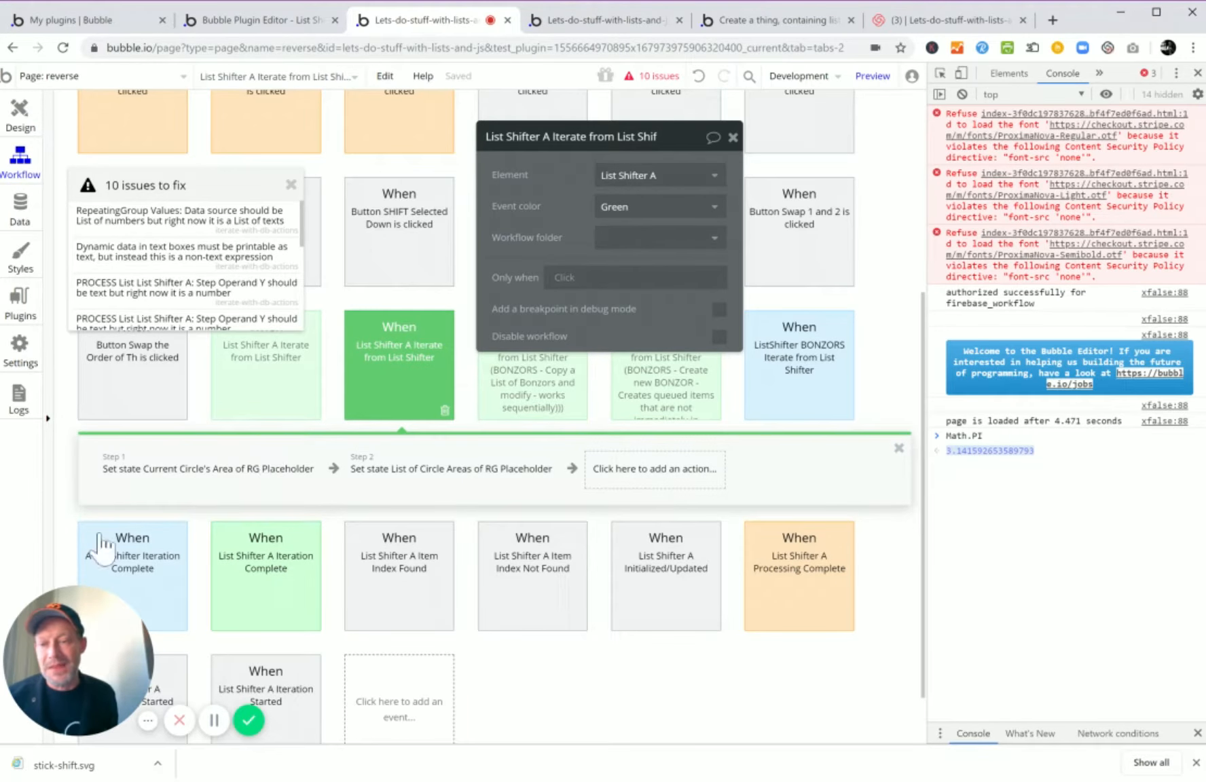
Reload the page preview, run the iteration twice and examine the Debug Buddy entries in the console.
{"action": "left_click", "coordinate": [644, 24]}
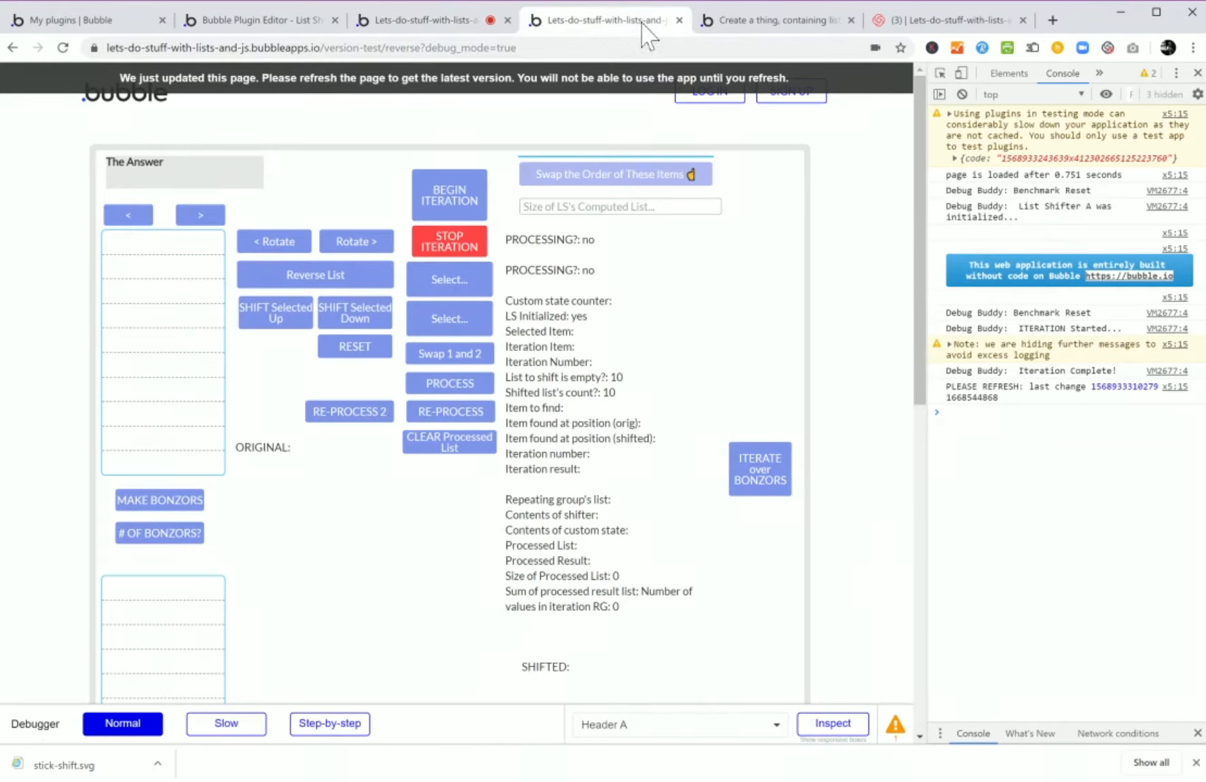
{"action": "key", "text": "ctrl+r"}
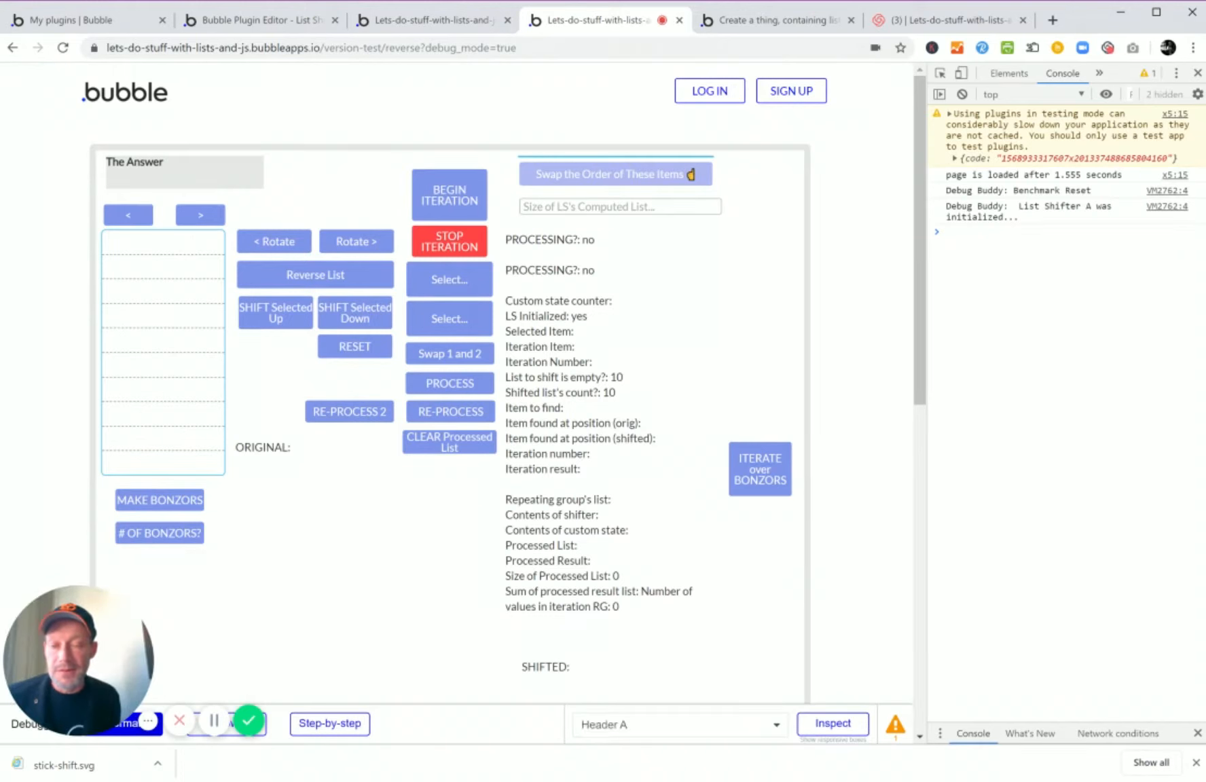
{"action": "left_click", "coordinate": [454, 211]}
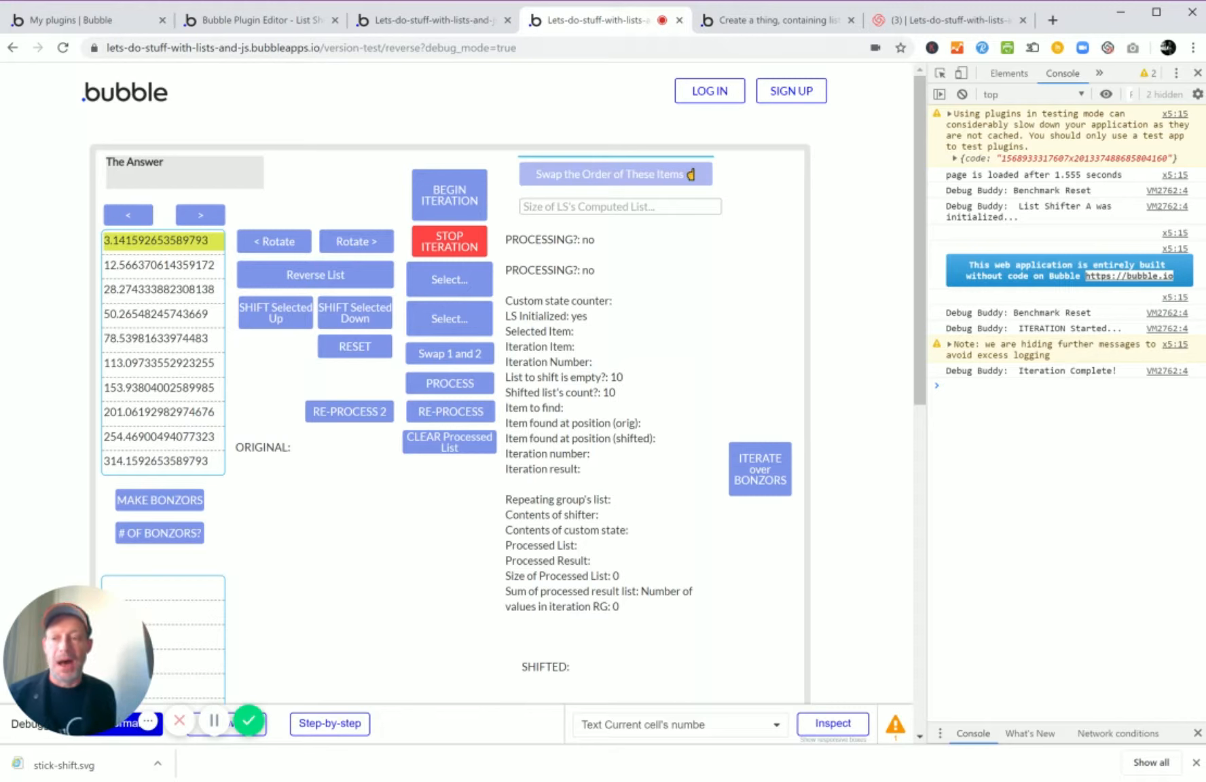
{"action": "left_click", "coordinate": [455, 210]}
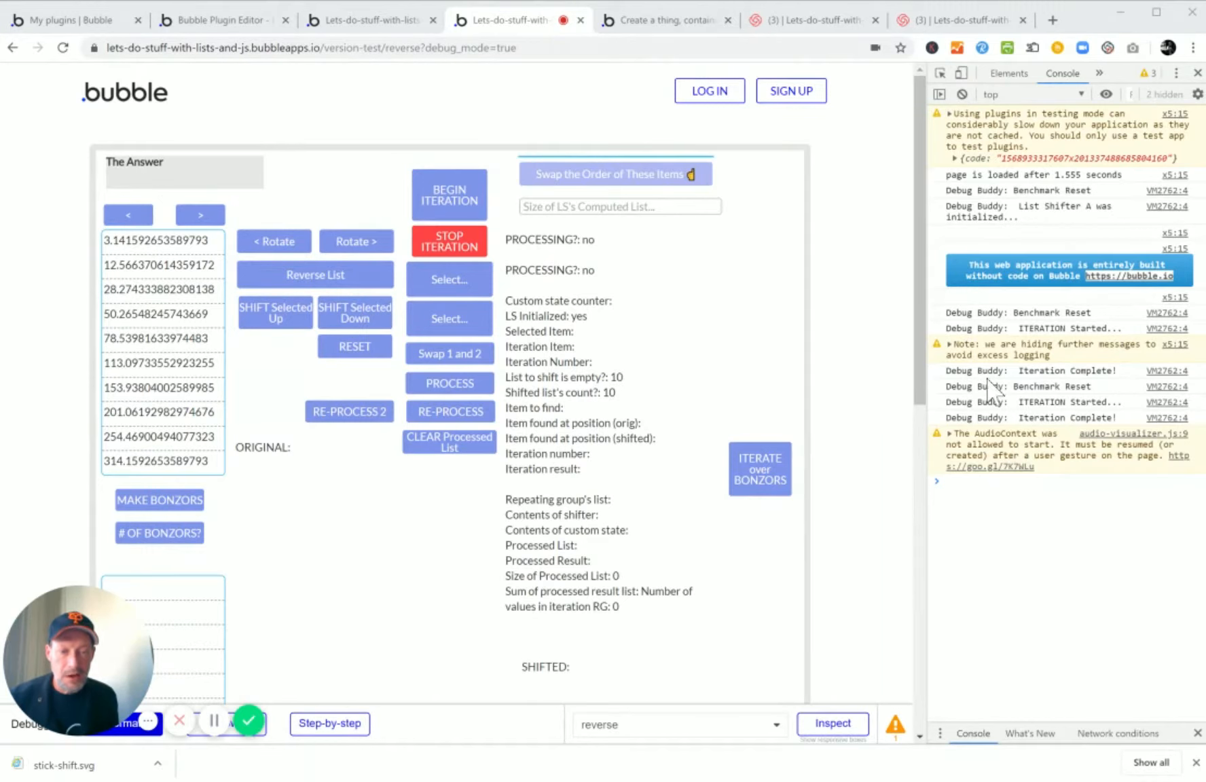
{"action": "left_click_drag", "start_coordinate": [958, 383], "coordinate": [1119, 418]}
{"action": "left_click", "coordinate": [1058, 391]}
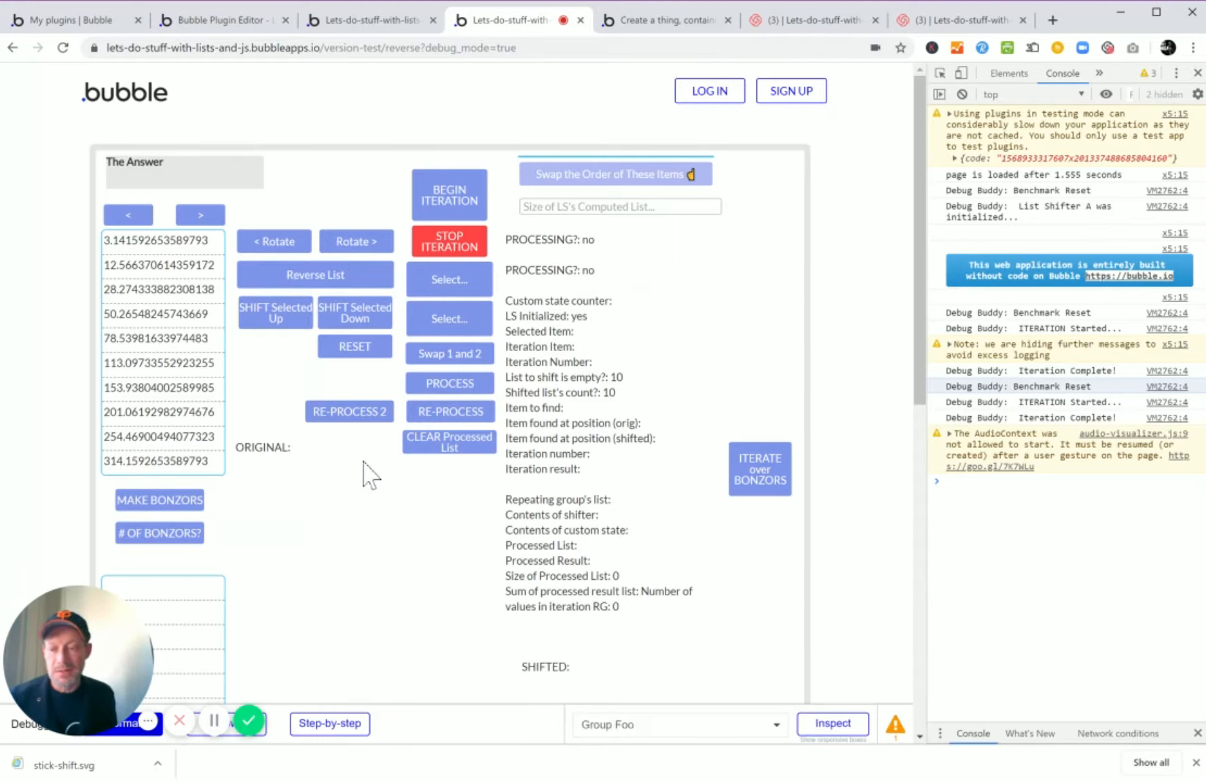
In the editor, insert a Debug Buddy | Benchmark action before the first action of the List Shifter A iterate workflow.
{"action": "left_click", "coordinate": [368, 31]}
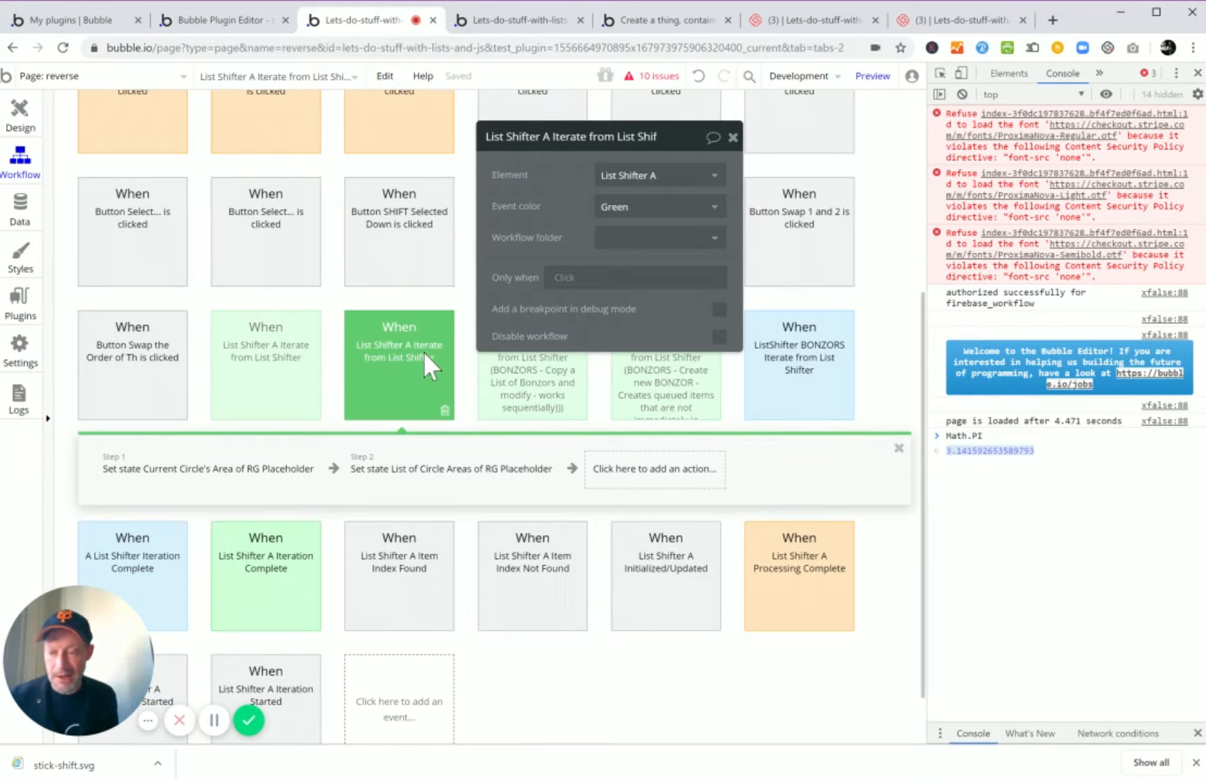
{"action": "mouse_move", "coordinate": [195, 488]}
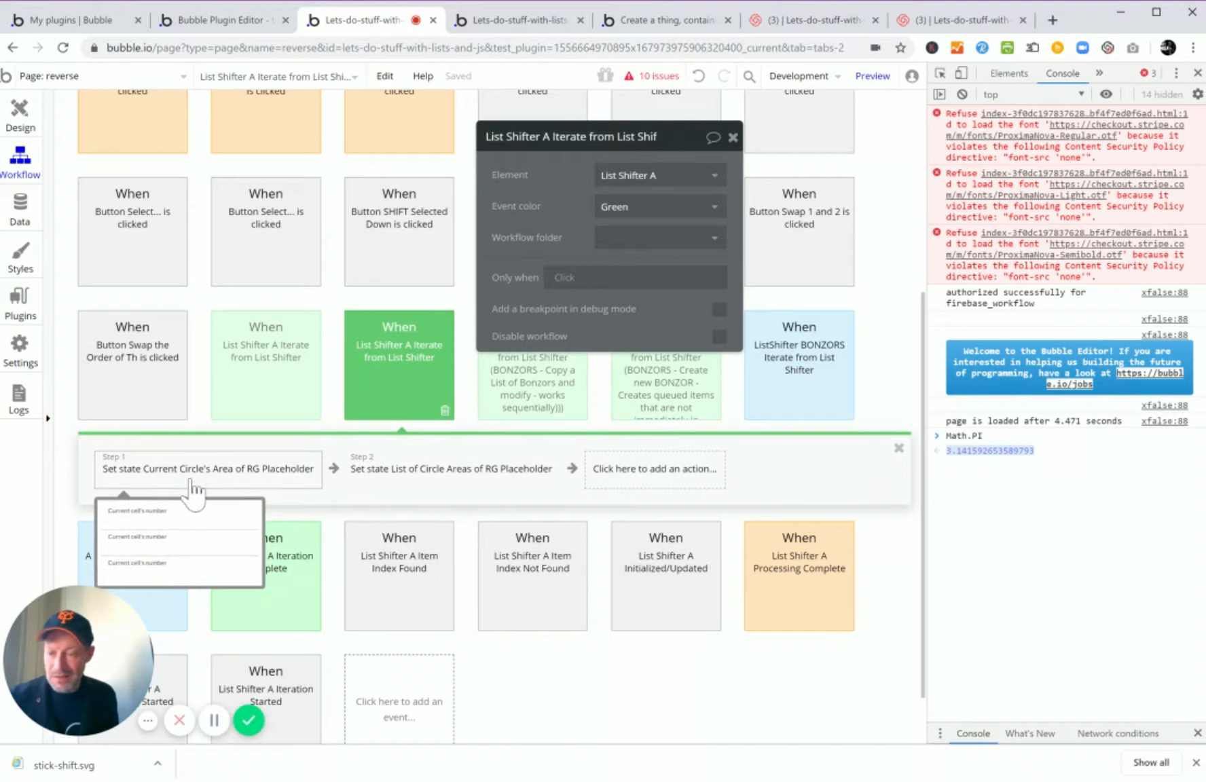
{"action": "right_click", "coordinate": [191, 481]}
{"action": "left_click", "coordinate": [226, 514]}
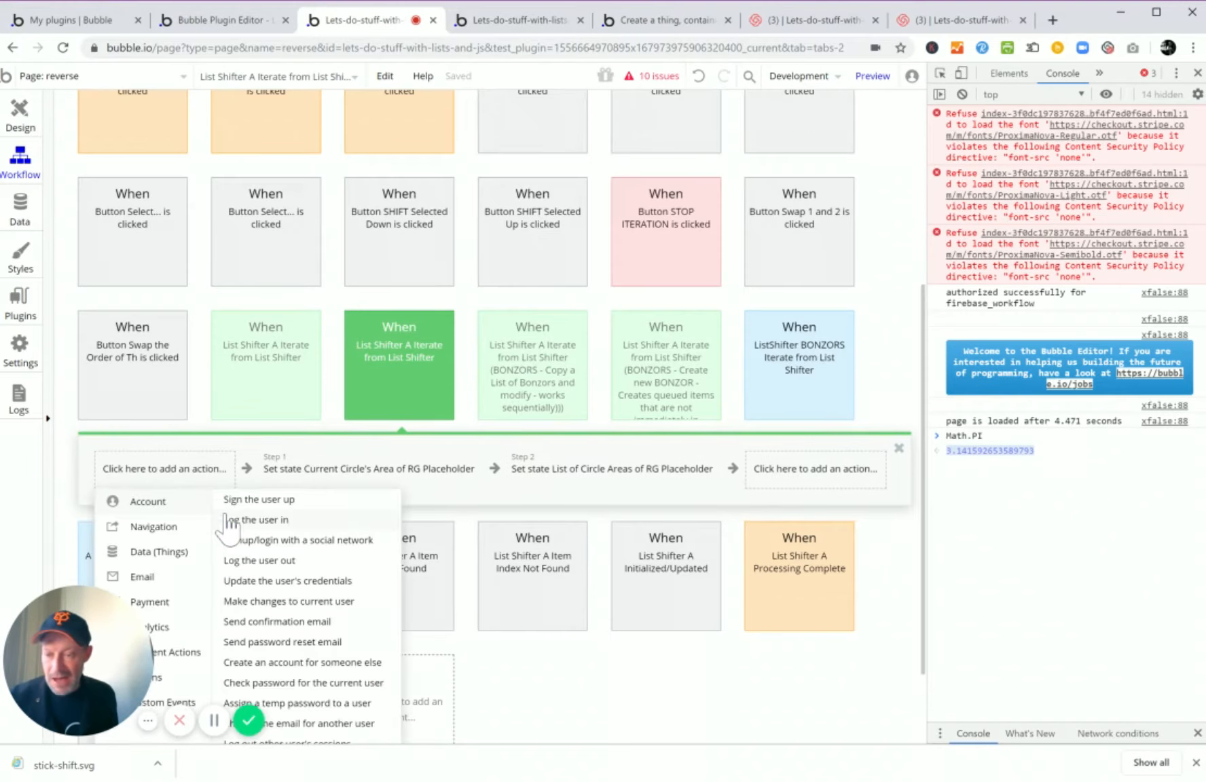
{"action": "left_click_drag", "start_coordinate": [81, 644], "coordinate": [470, 171]}
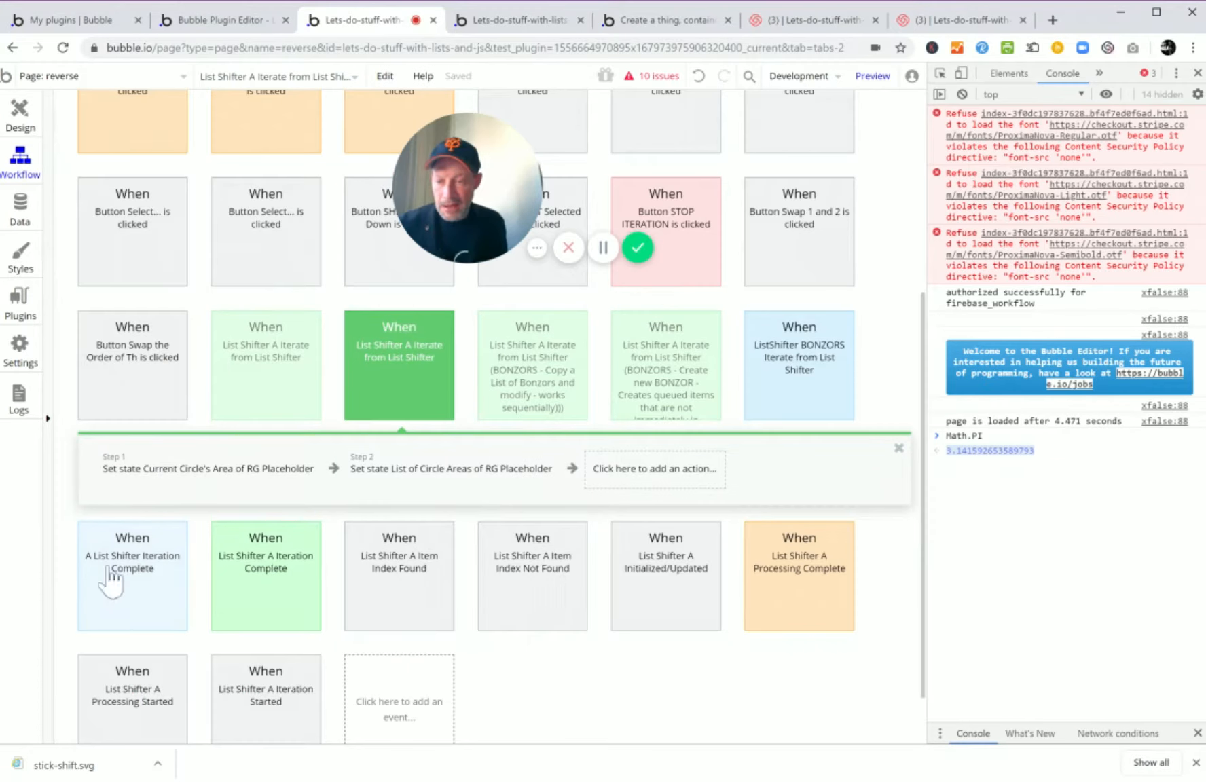
{"action": "right_click", "coordinate": [241, 471]}
{"action": "left_click", "coordinate": [271, 508]}
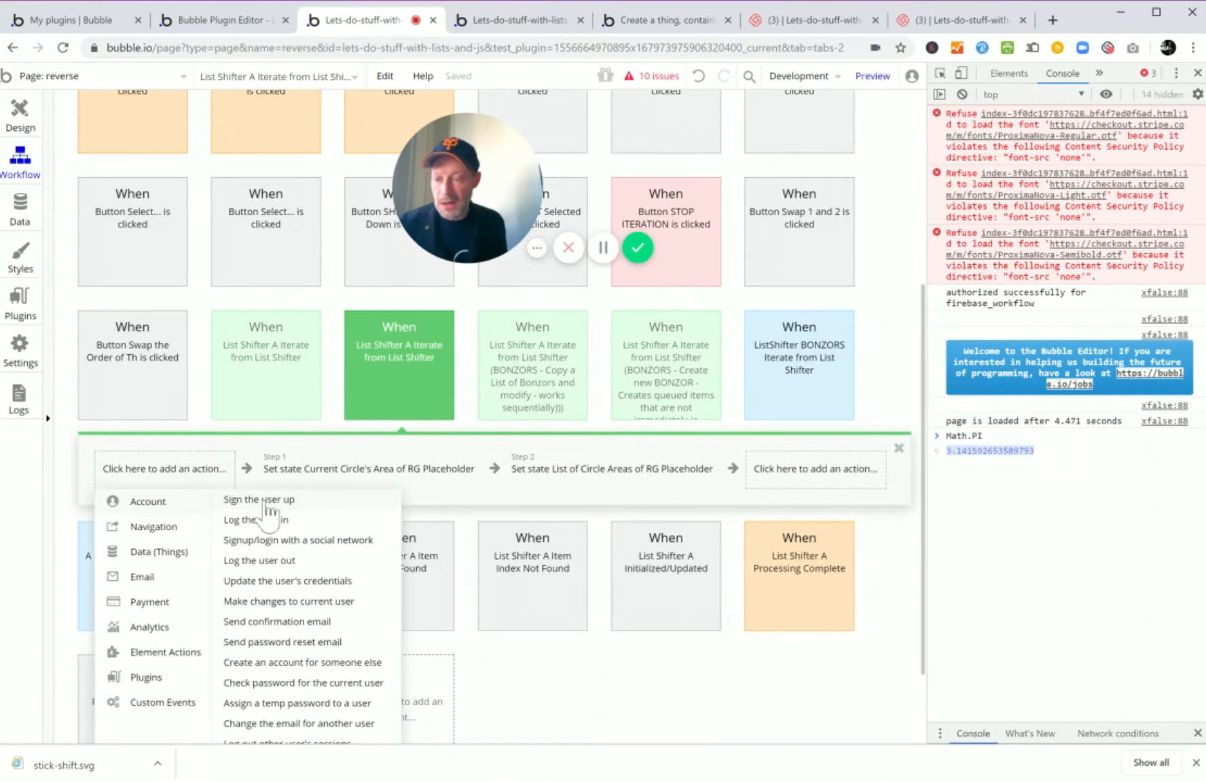
{"action": "mouse_move", "coordinate": [171, 660]}
{"action": "mouse_move", "coordinate": [146, 677]}
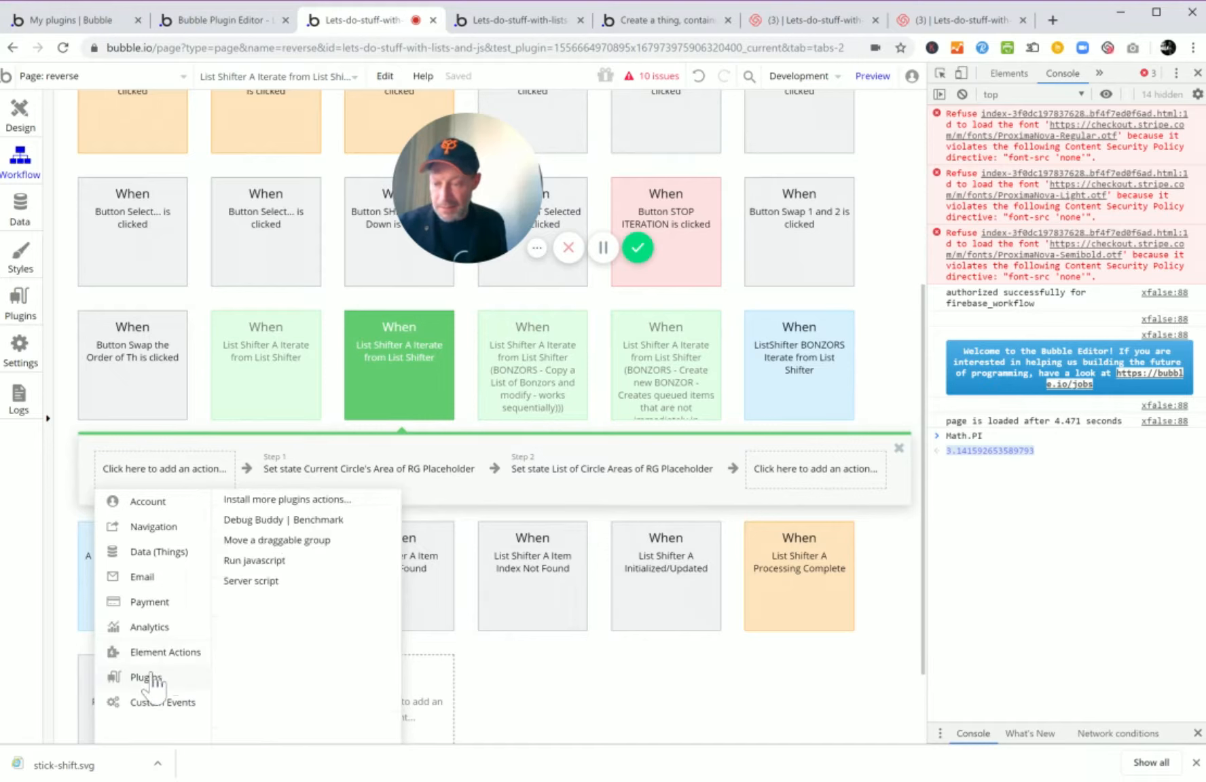
{"action": "left_click", "coordinate": [266, 524]}
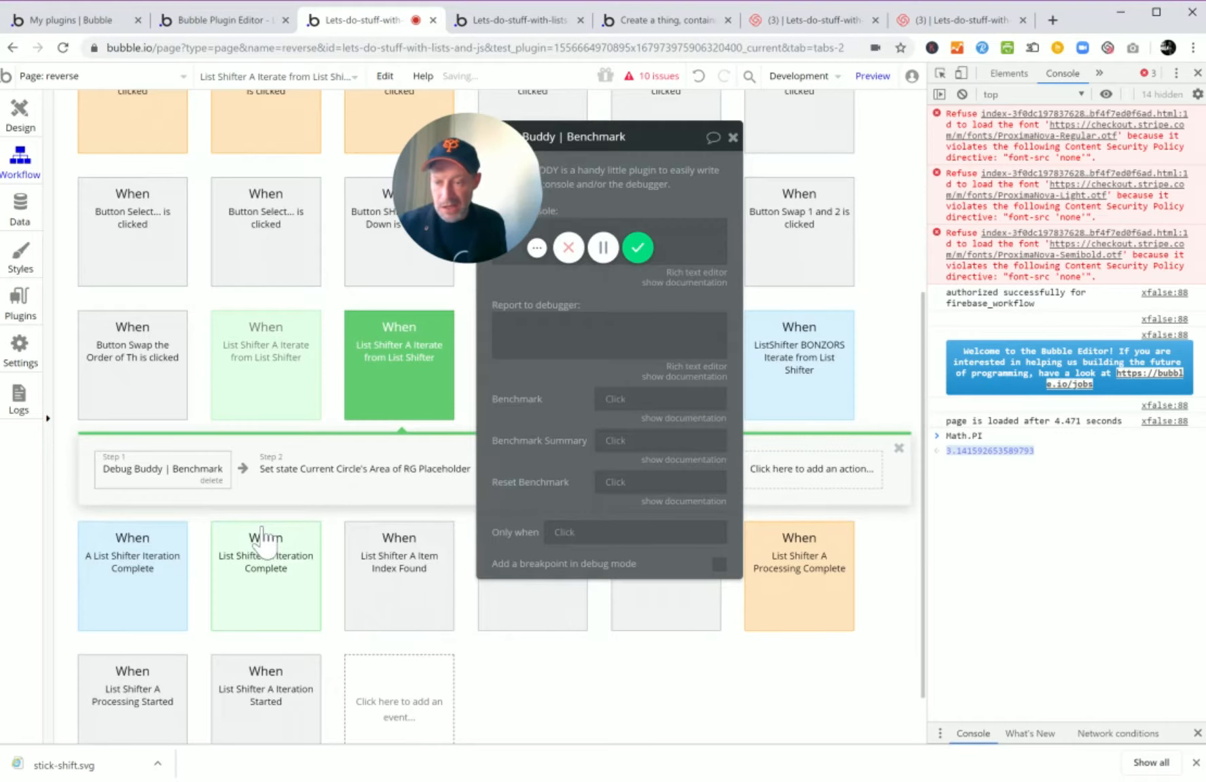
Set the new Debug Buddy action's Benchmark option to "yes".
{"action": "left_click_drag", "start_coordinate": [377, 212], "coordinate": [169, 241]}
{"action": "left_click_drag", "start_coordinate": [630, 139], "coordinate": [605, 155]}
{"action": "left_click", "coordinate": [574, 245]}
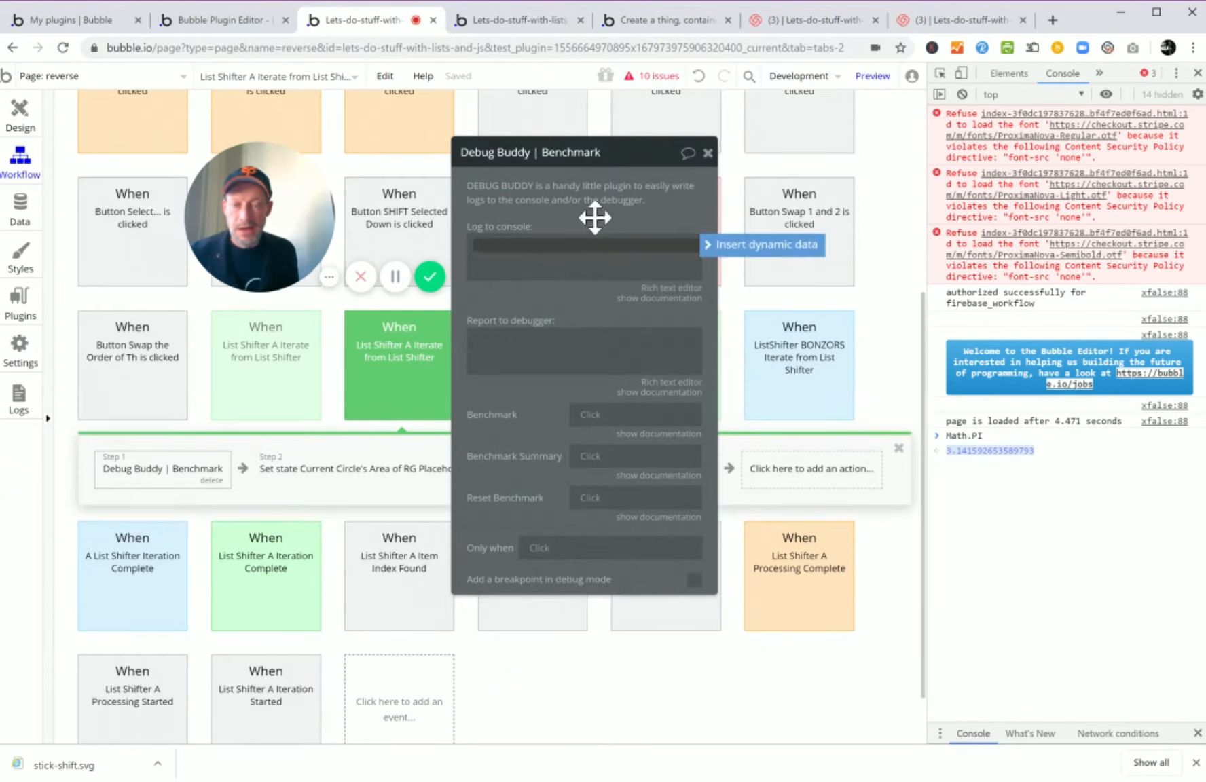
{"action": "left_click", "coordinate": [501, 357]}
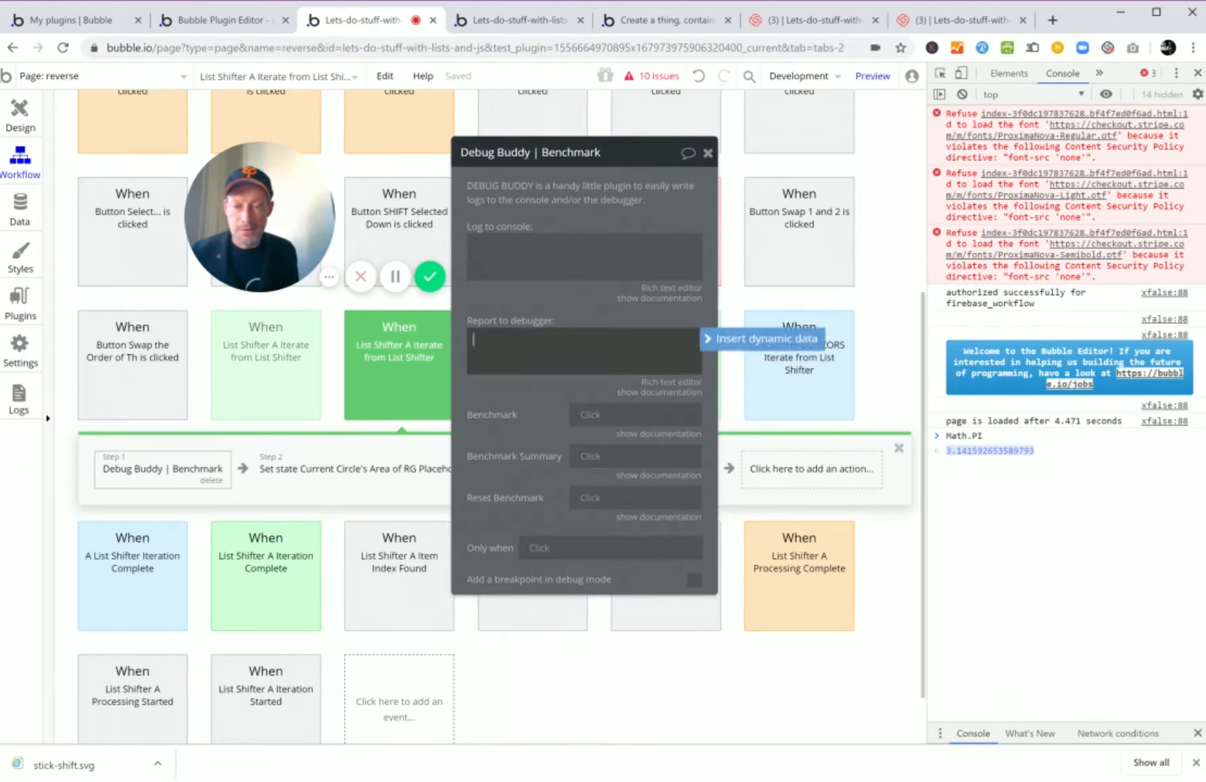
{"action": "left_click", "coordinate": [522, 422]}
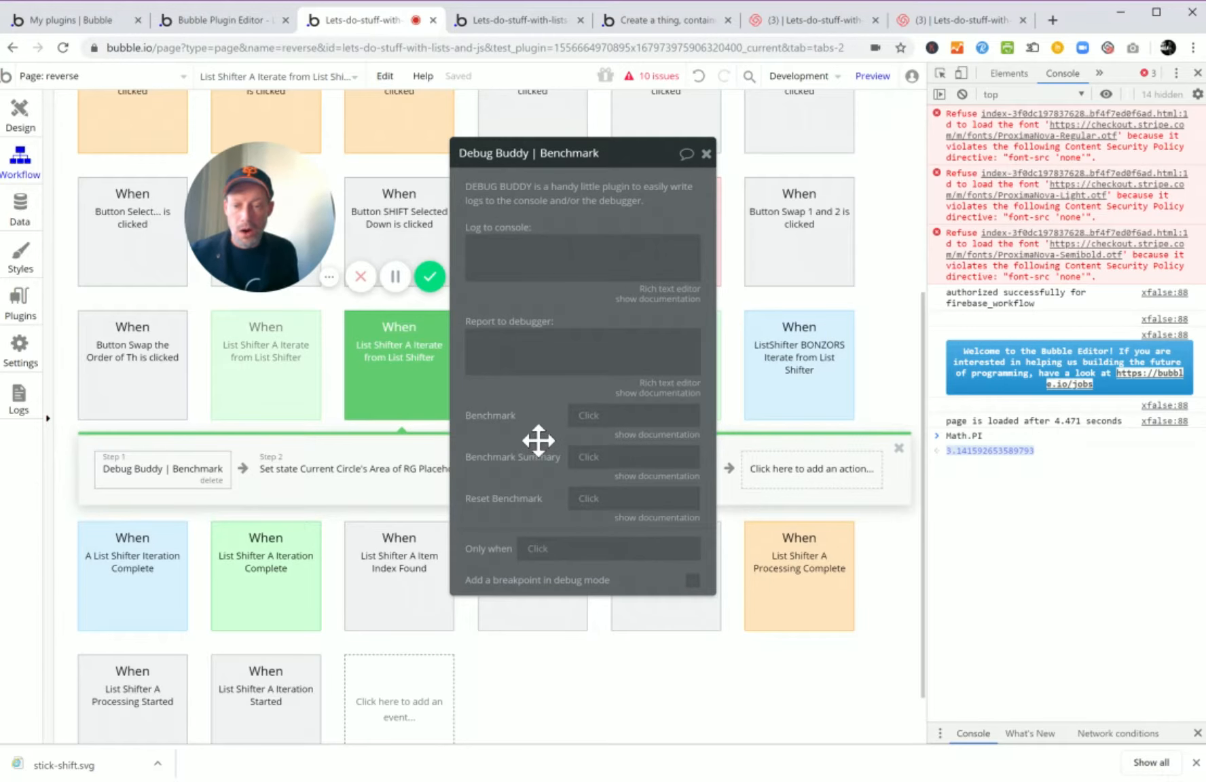
{"action": "left_click", "coordinate": [588, 427]}
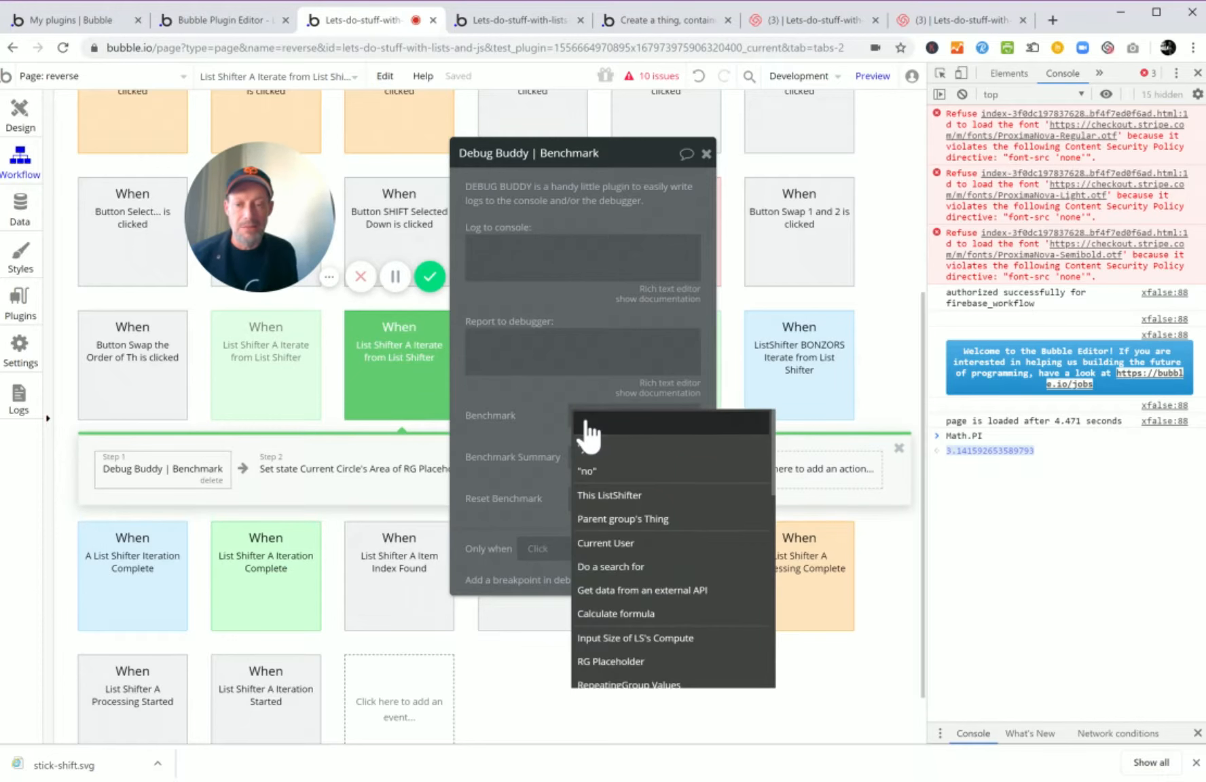
{"action": "left_click", "coordinate": [597, 448]}
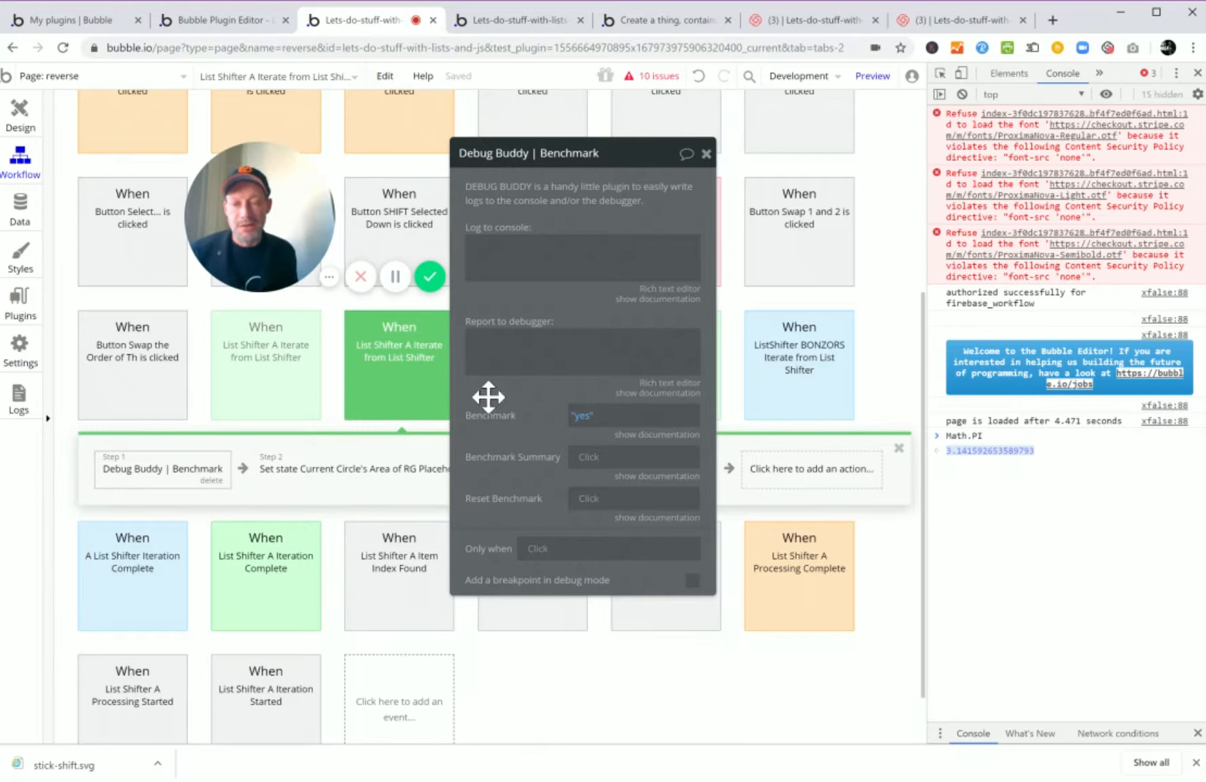
Open the Iteration Complete workflow's Debug Buddy action and review its console message and Benchmark Summary setting.
{"action": "left_click_drag", "start_coordinate": [633, 155], "coordinate": [567, 170]}
{"action": "left_click_drag", "start_coordinate": [193, 239], "coordinate": [741, 277]}
{"action": "left_click", "coordinate": [256, 615]}
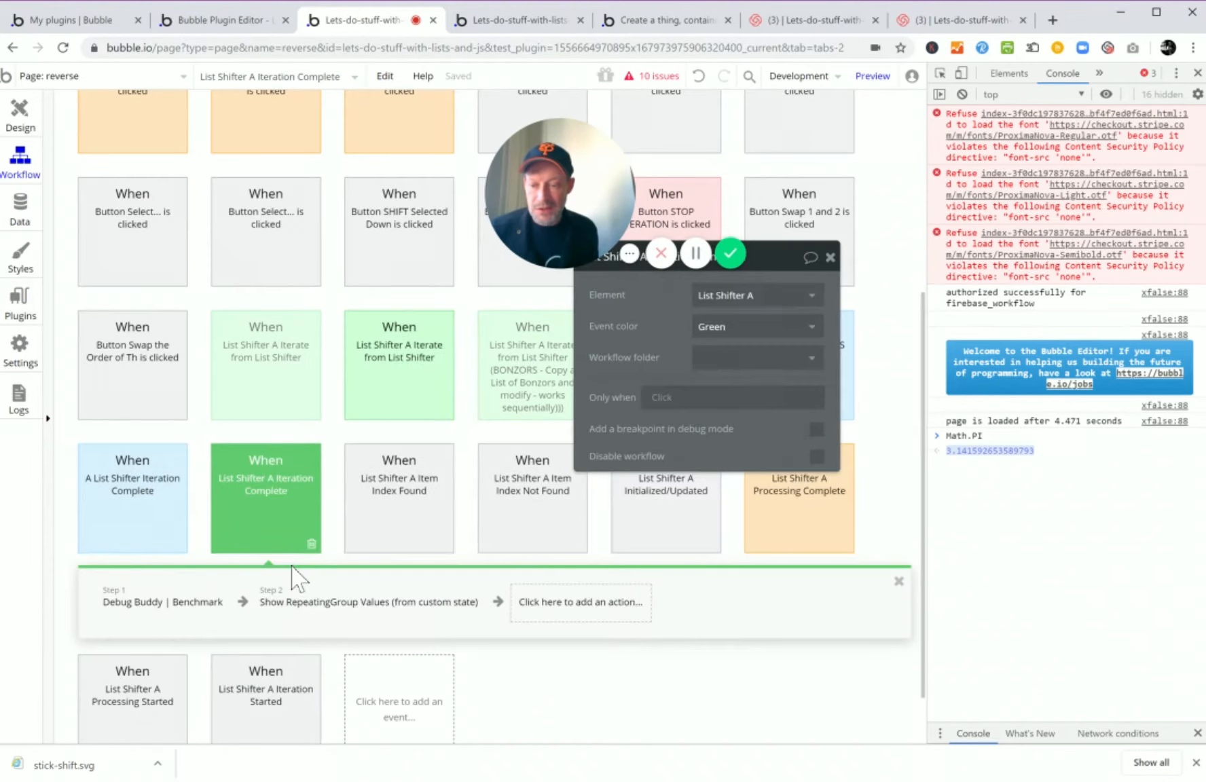
{"action": "left_click", "coordinate": [217, 611]}
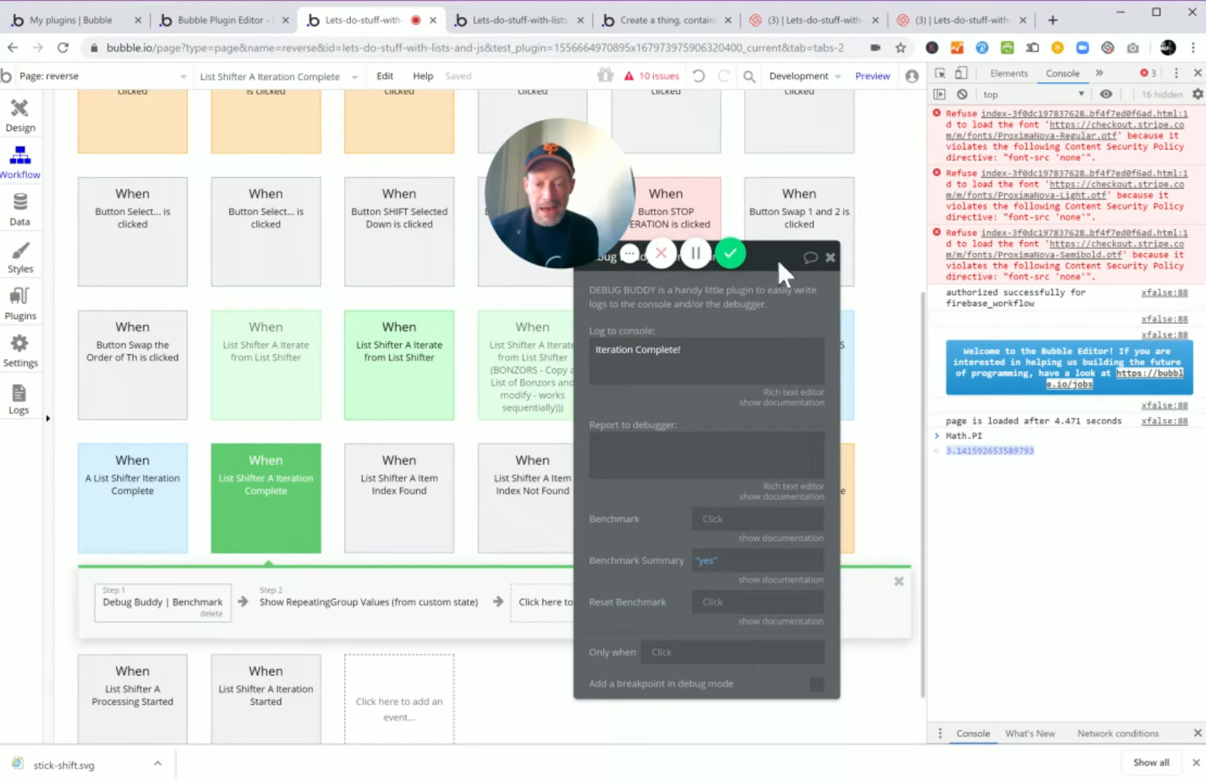
{"action": "left_click_drag", "start_coordinate": [787, 273], "coordinate": [823, 309]}
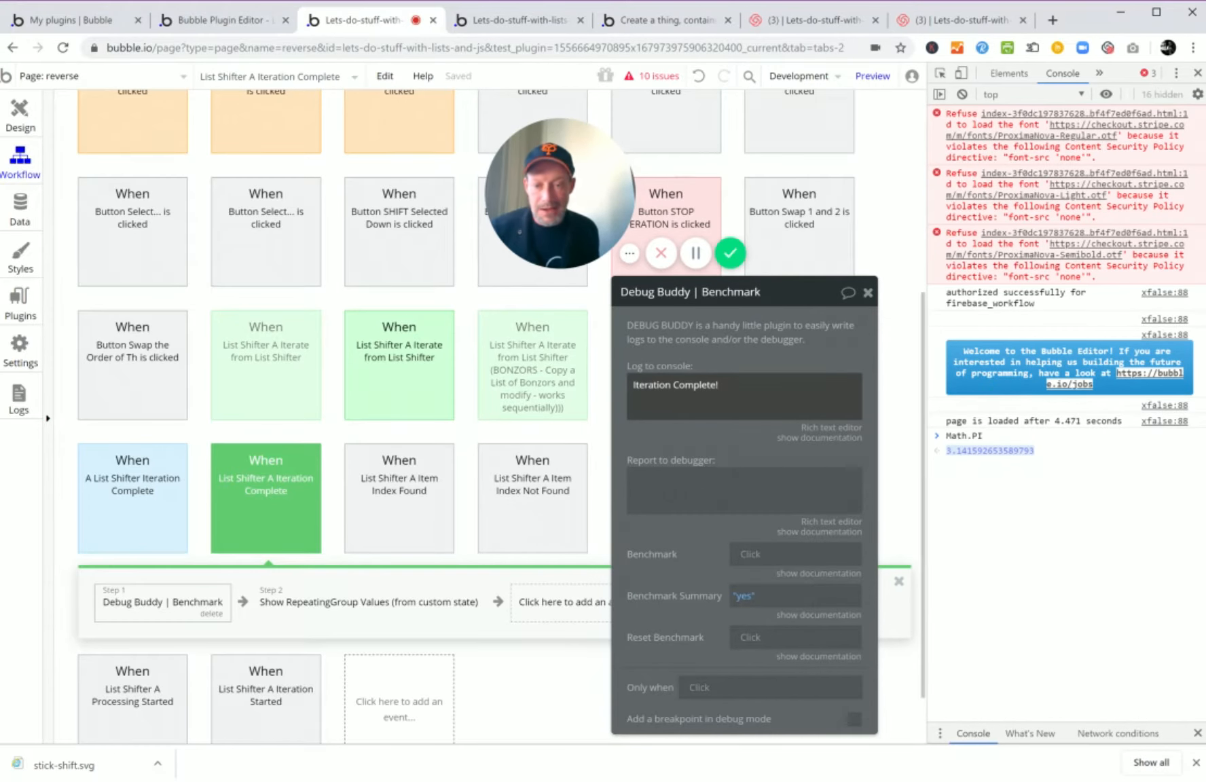
{"action": "triple_click", "coordinate": [675, 385]}
{"action": "left_click", "coordinate": [718, 386]}
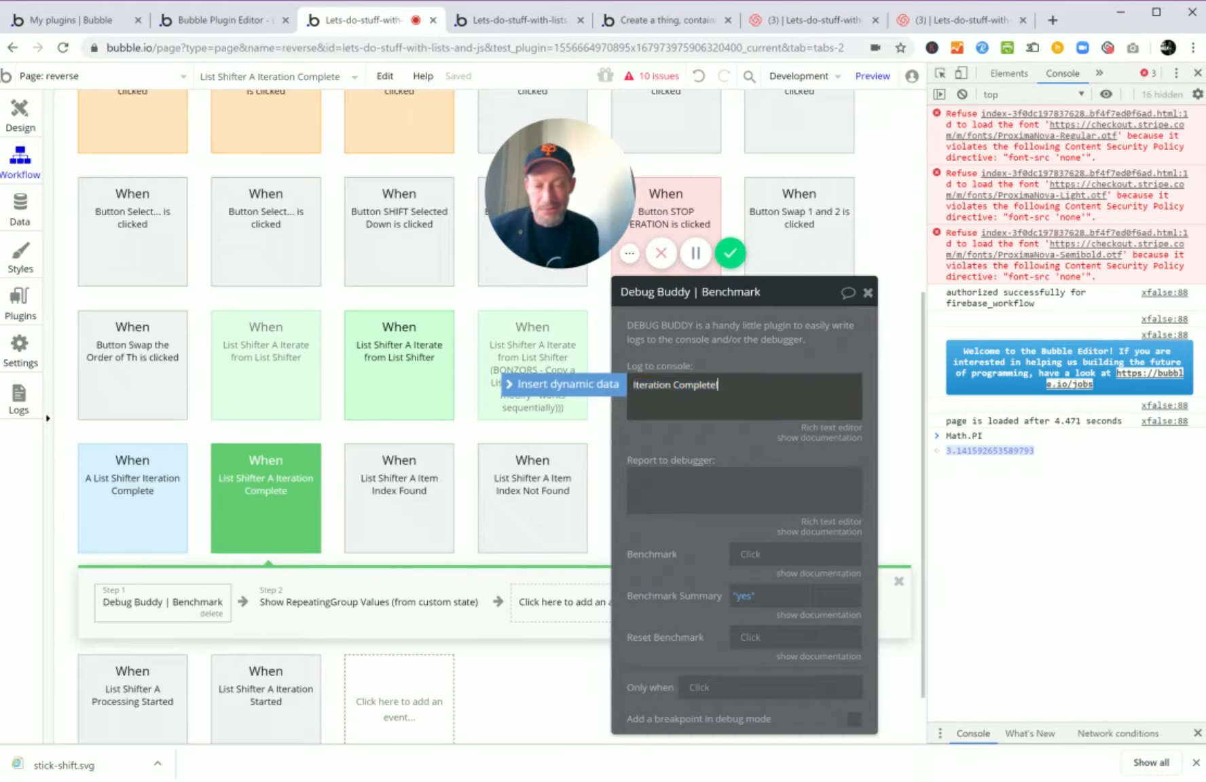
{"action": "left_click", "coordinate": [774, 602]}
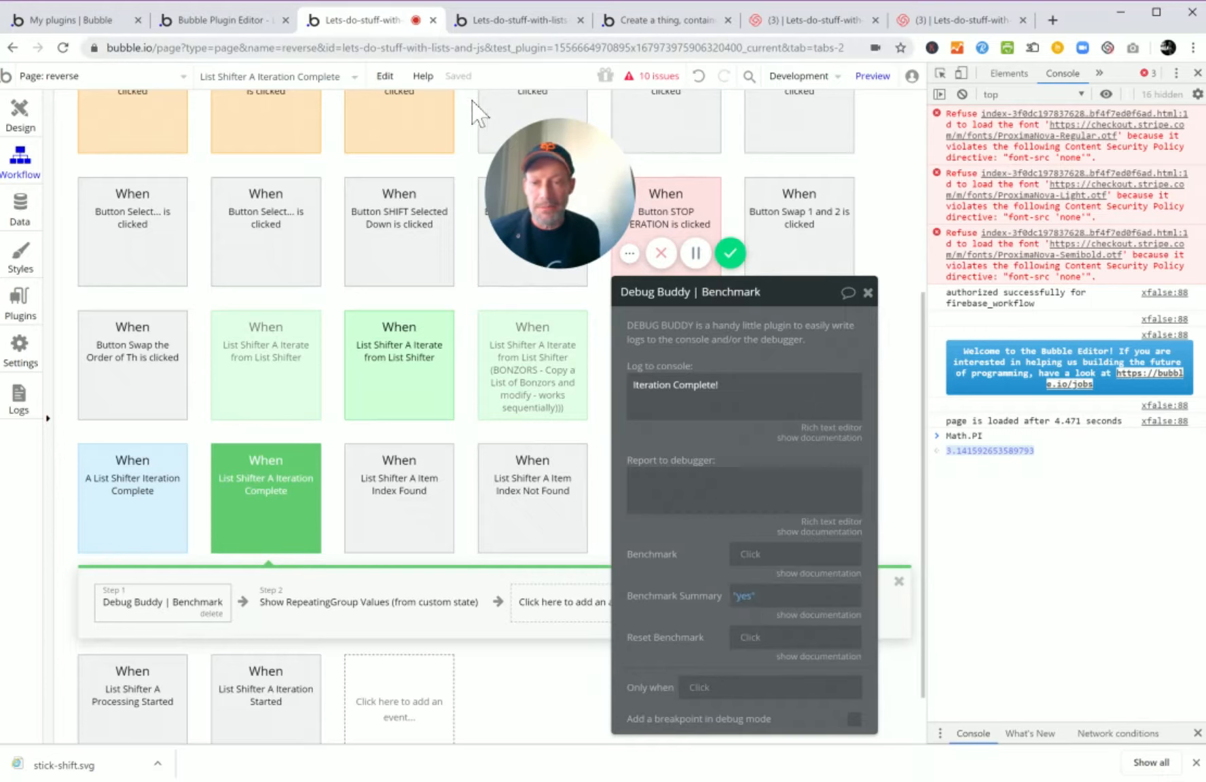
Benchmark repeated iterations in a freshly reloaded preview with the console open, including a run after another page reload.
{"action": "left_click", "coordinate": [514, 26]}
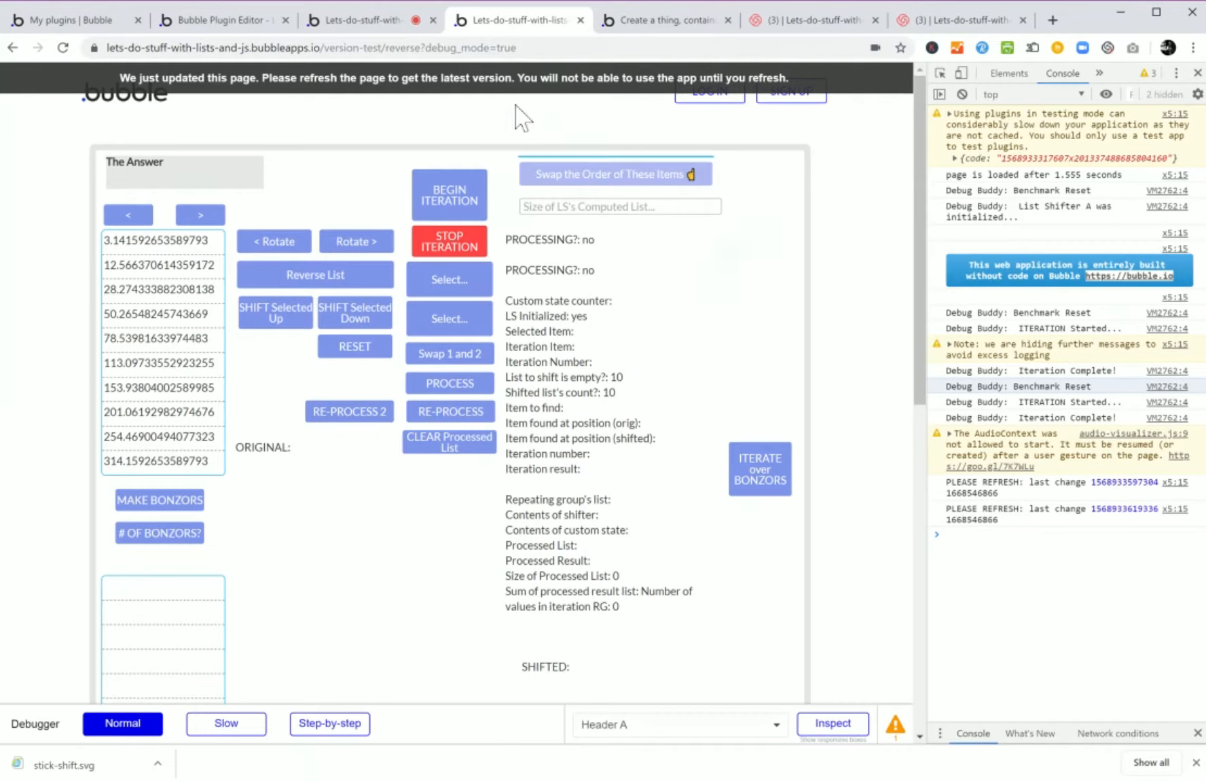
{"action": "key", "text": "ctrl+r"}
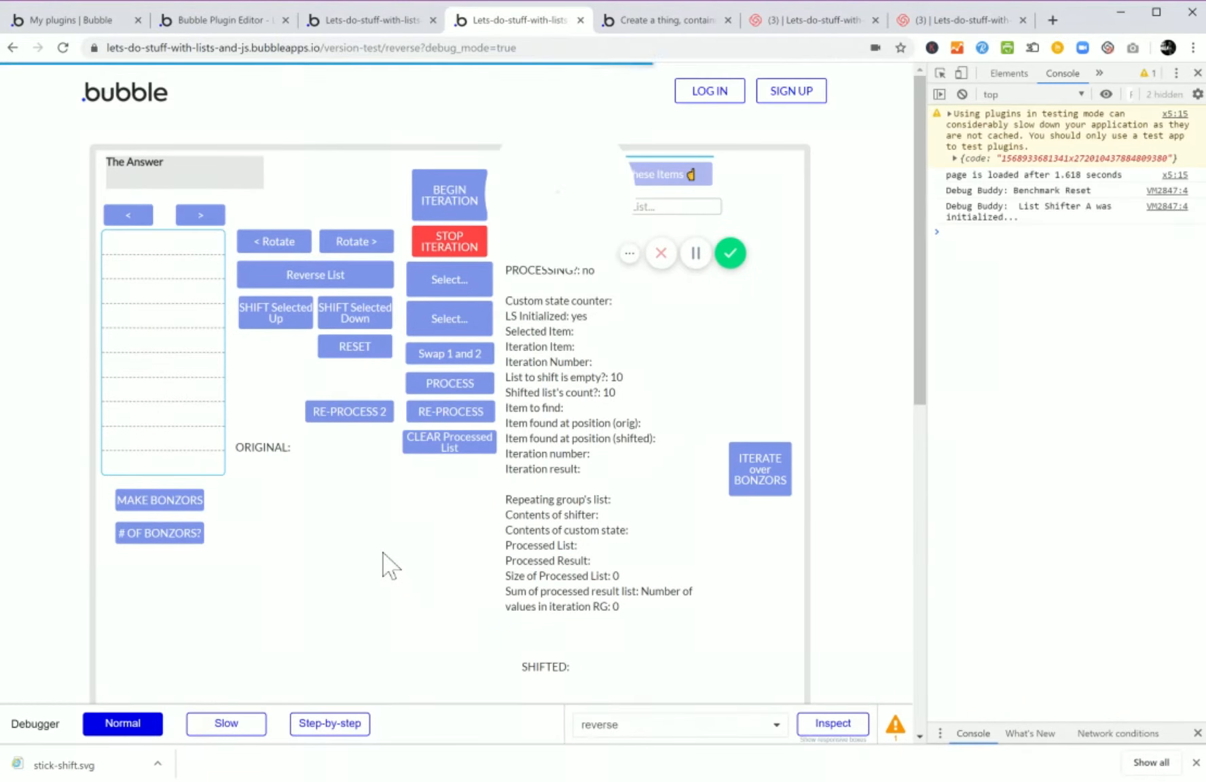
{"action": "left_click_drag", "start_coordinate": [571, 211], "coordinate": [356, 593]}
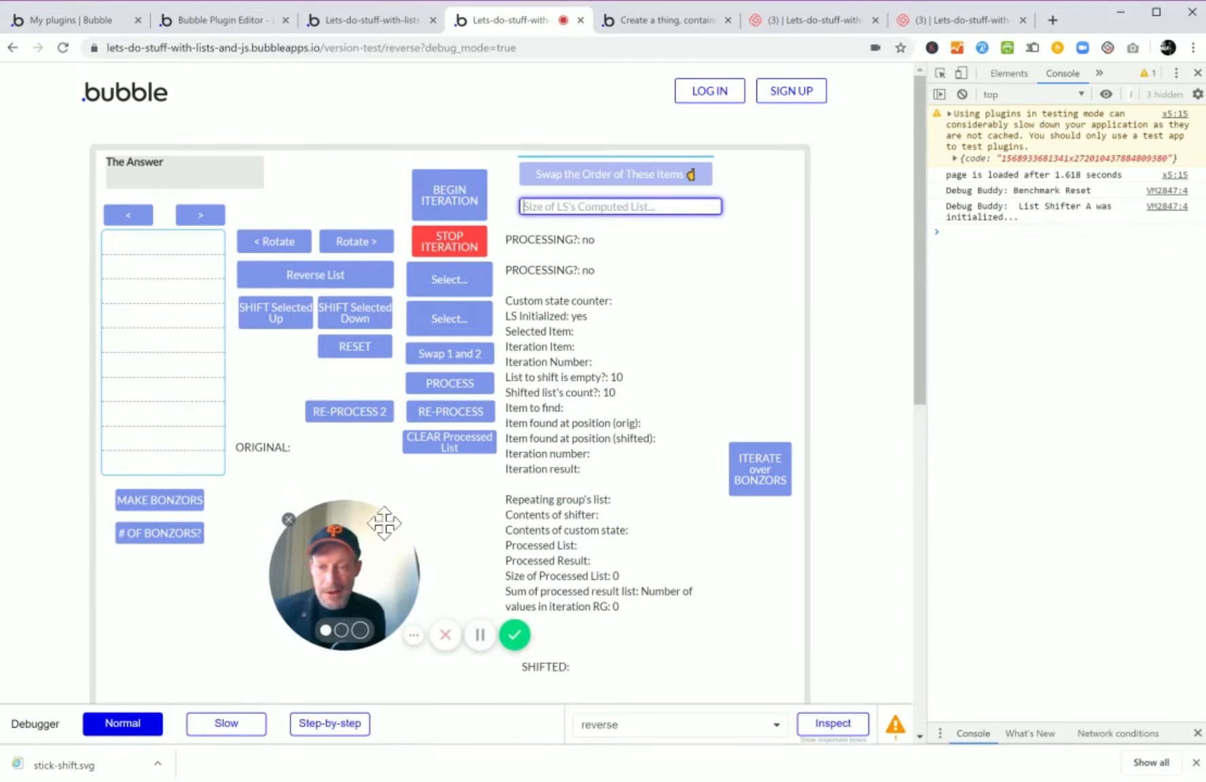
{"action": "left_click", "coordinate": [465, 209]}
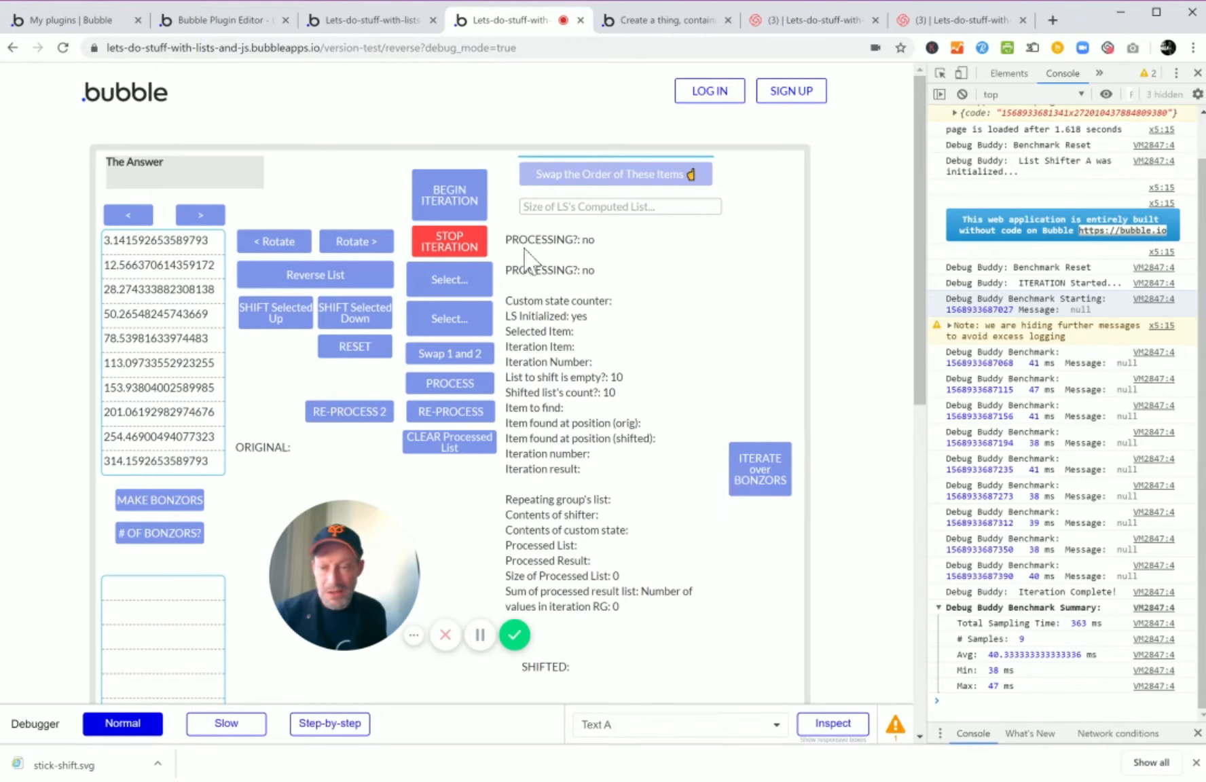
{"action": "left_click", "coordinate": [464, 207]}
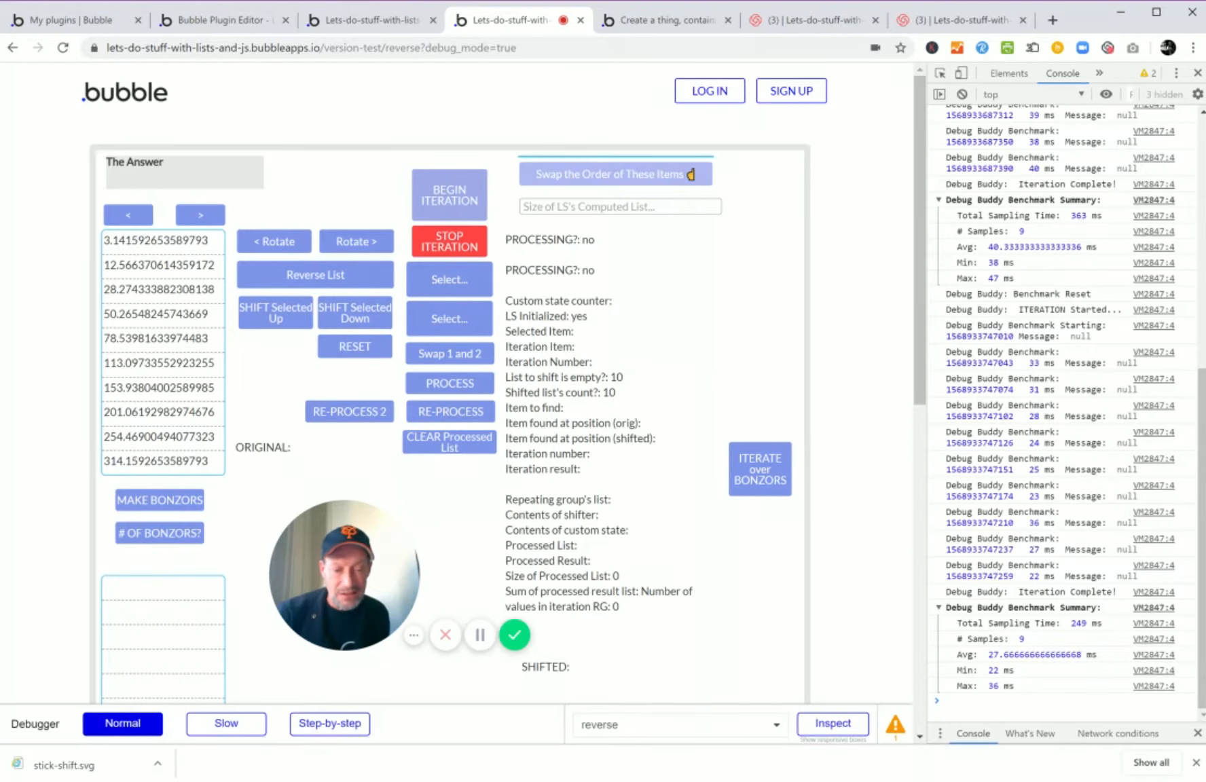
{"action": "left_click", "coordinate": [467, 207]}
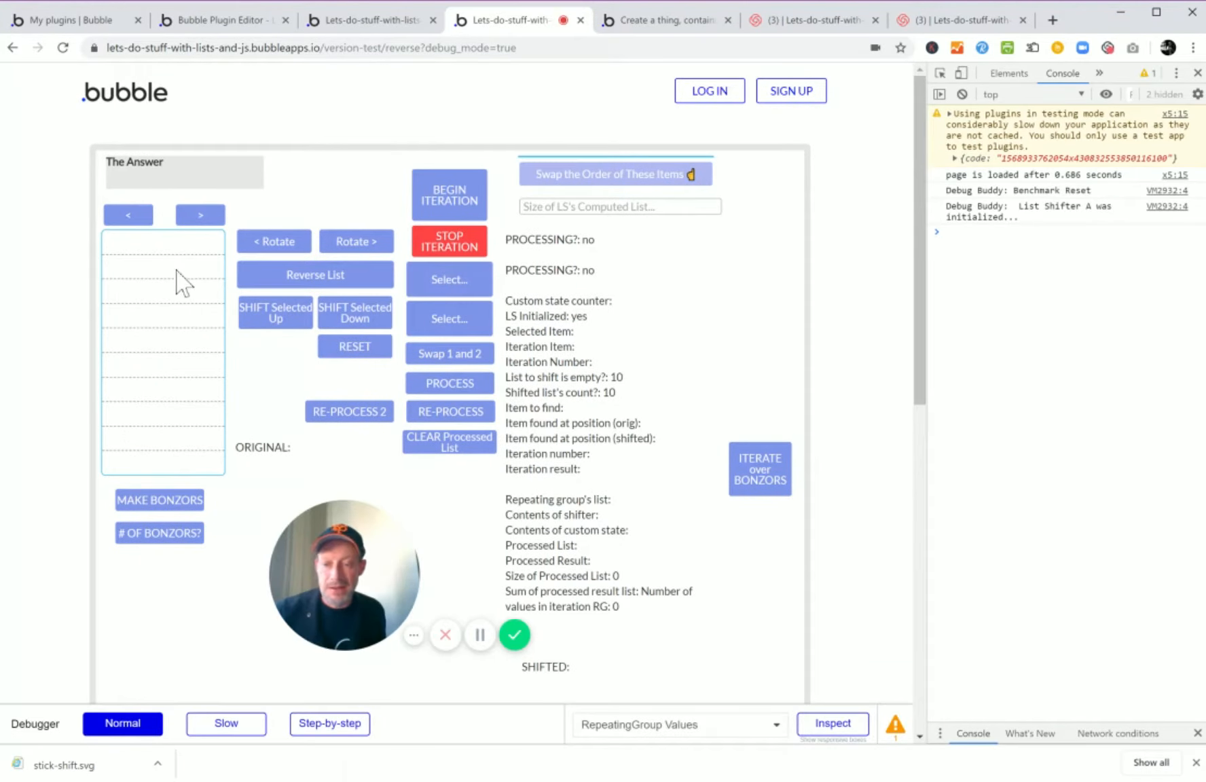
{"action": "left_click", "coordinate": [463, 193]}
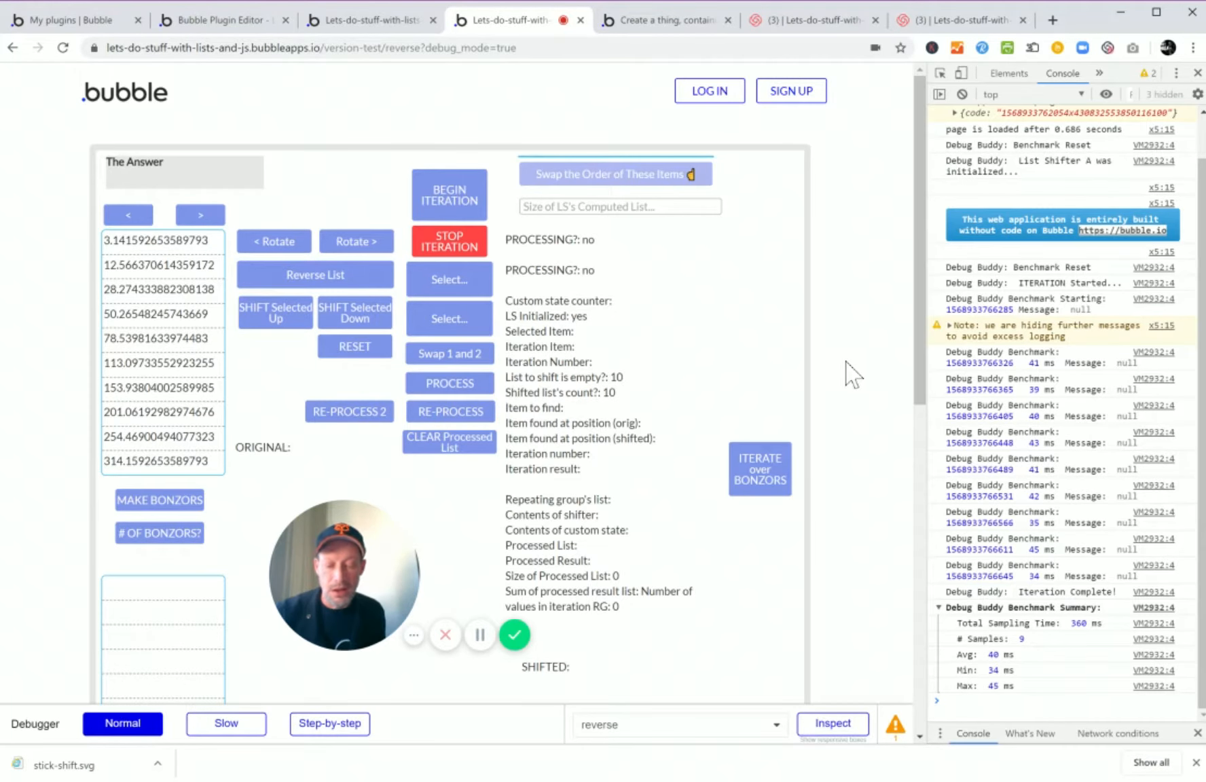
Benchmark two more iterations with the developer tools closed, and reopen the console to read their summaries.
{"action": "key", "text": "F12"}
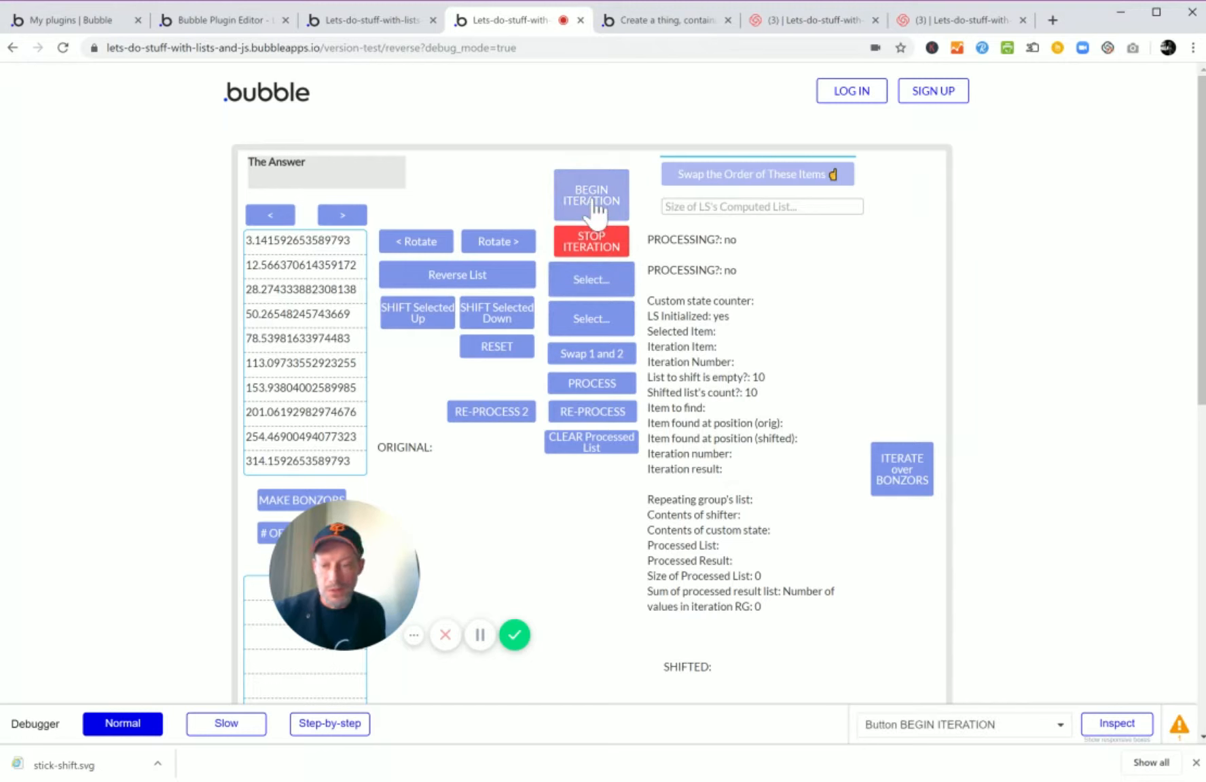
{"action": "left_click", "coordinate": [596, 208]}
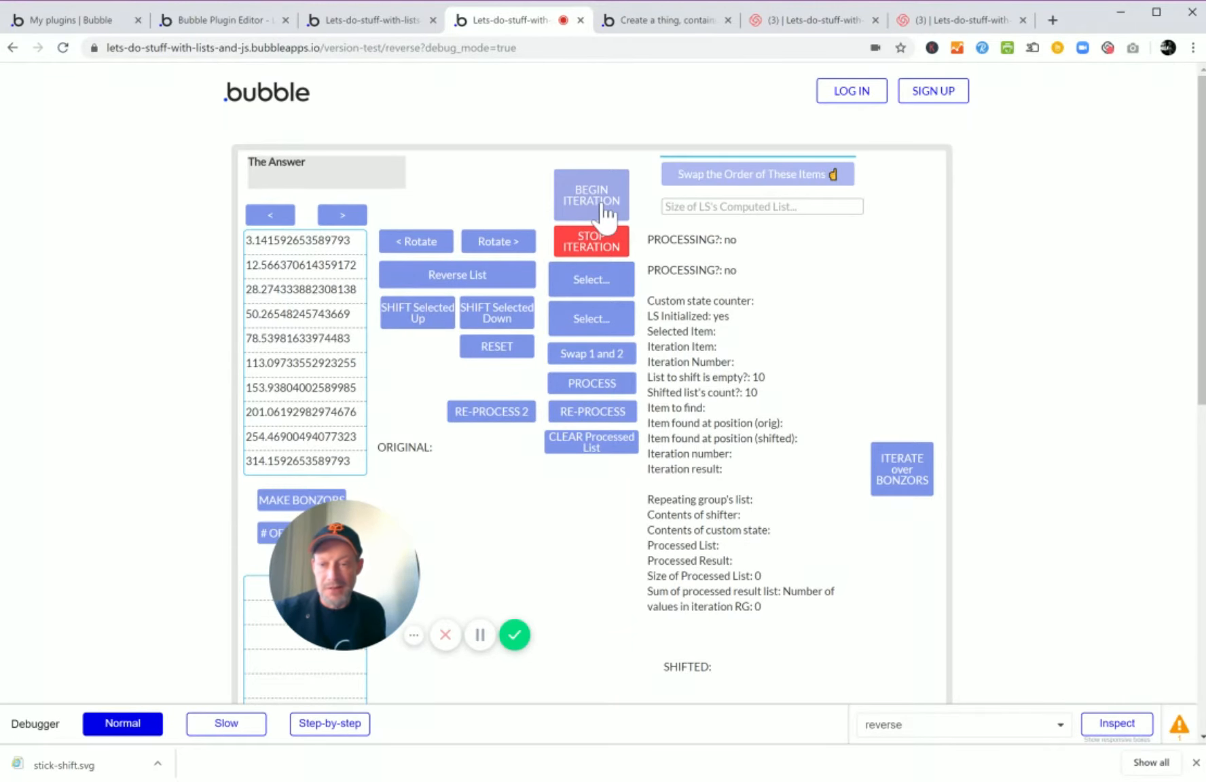
{"action": "left_click", "coordinate": [589, 199]}
{"action": "key", "text": "ctrl+shift+j"}
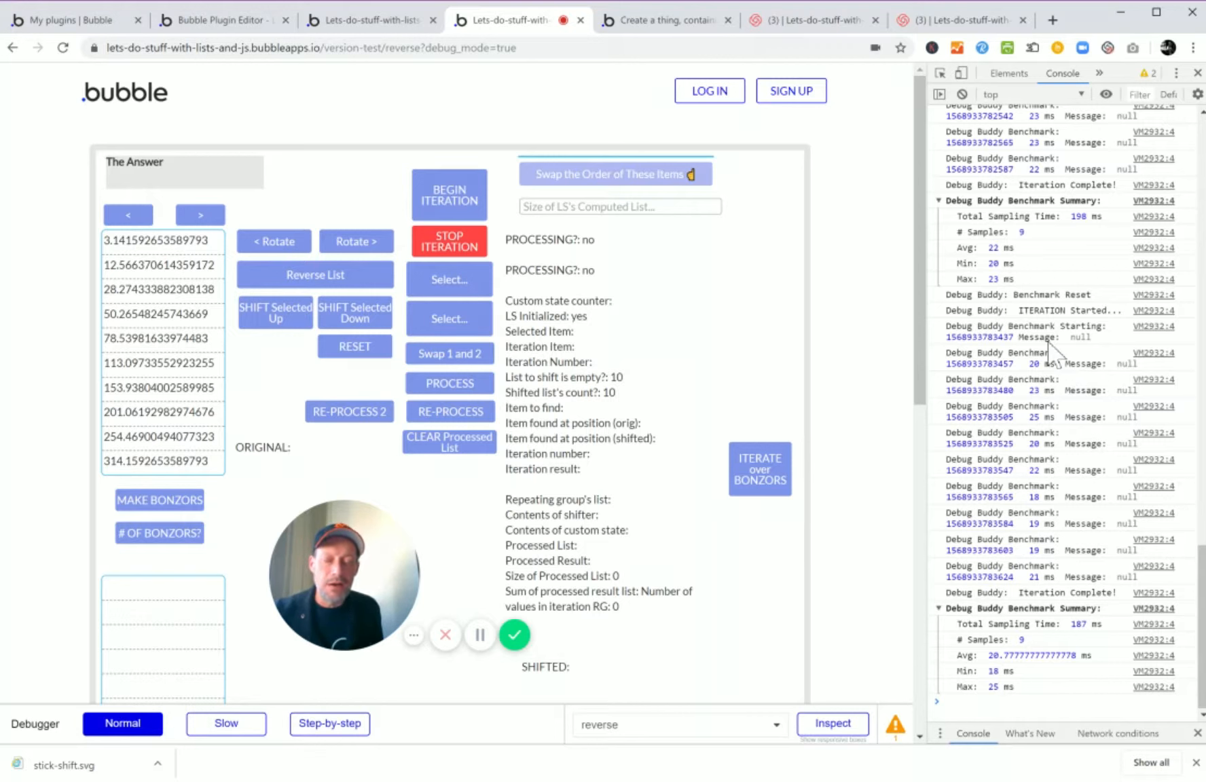
Set the size of List Shifter's computed list to 20 in the preview and check the list-to-shift count.
{"action": "left_click", "coordinate": [614, 207]}
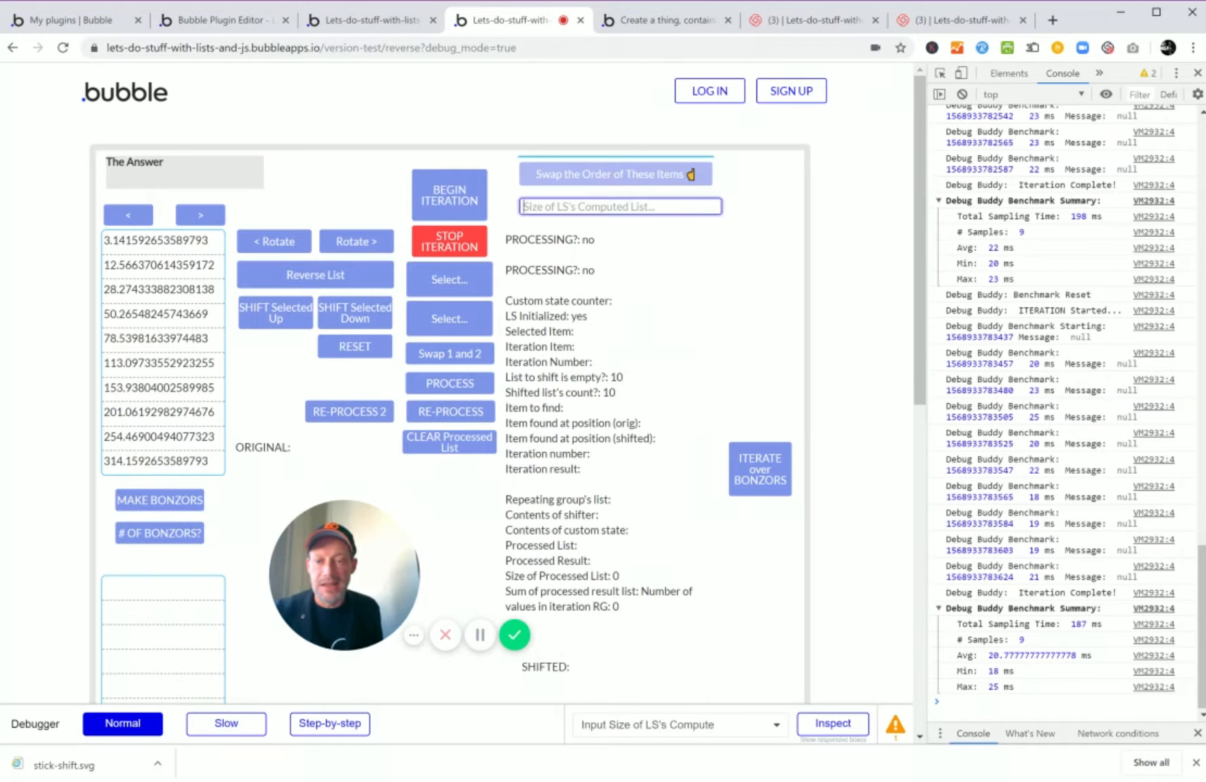
{"action": "type", "text": "20"}
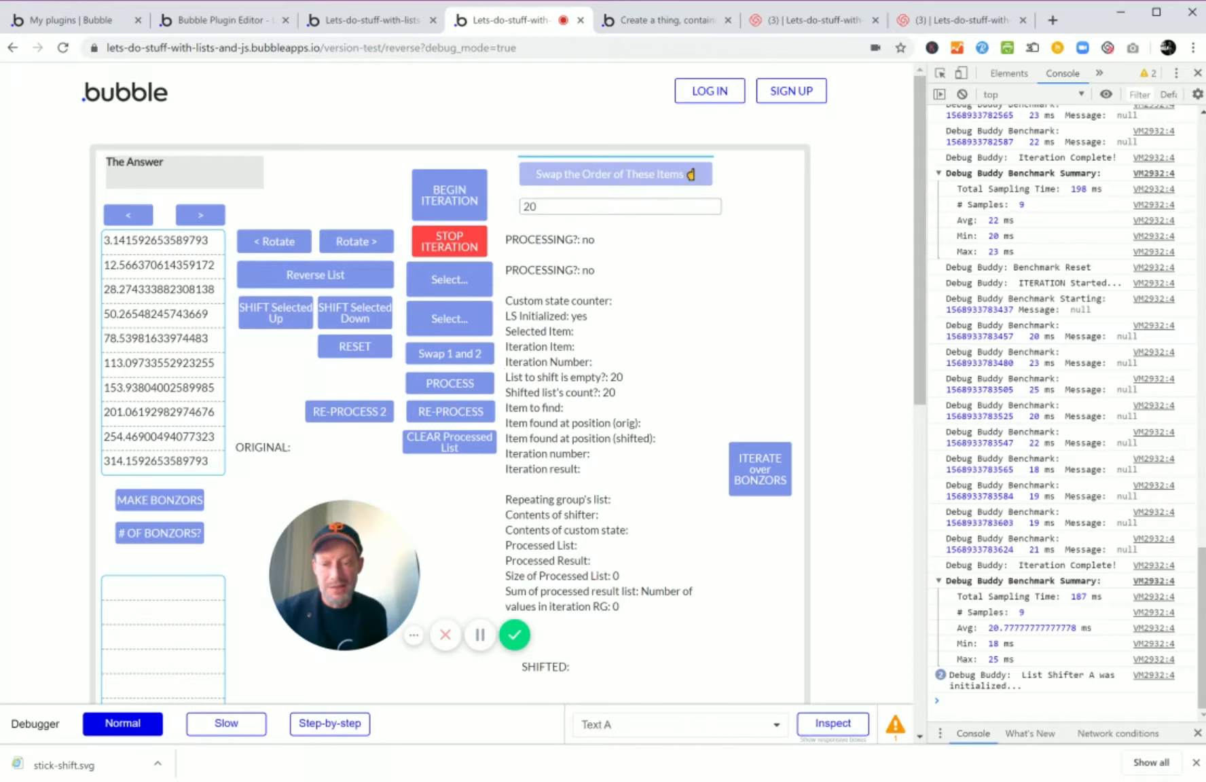
{"action": "left_click_drag", "start_coordinate": [511, 377], "coordinate": [645, 384]}
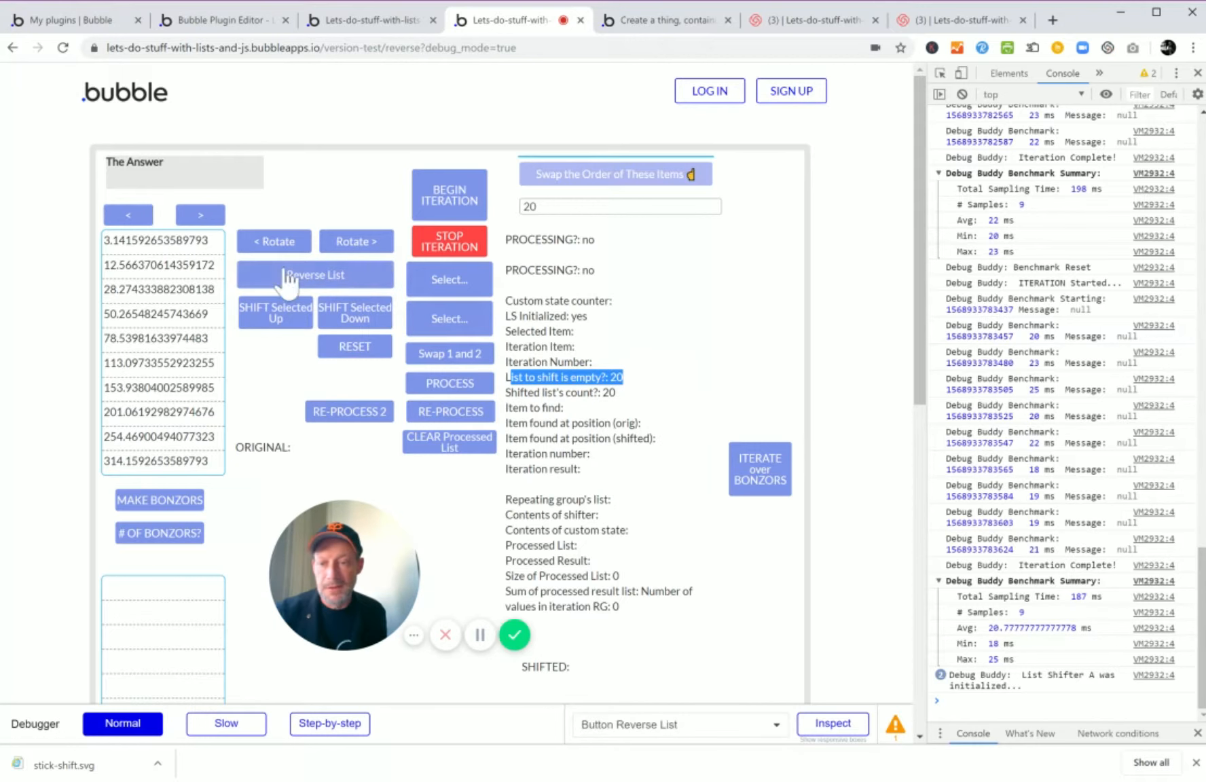
Run the iteration on the 20-item list repeatedly, with the developer console open and hidden, and compare the benchmark summaries.
{"action": "left_click", "coordinate": [451, 216]}
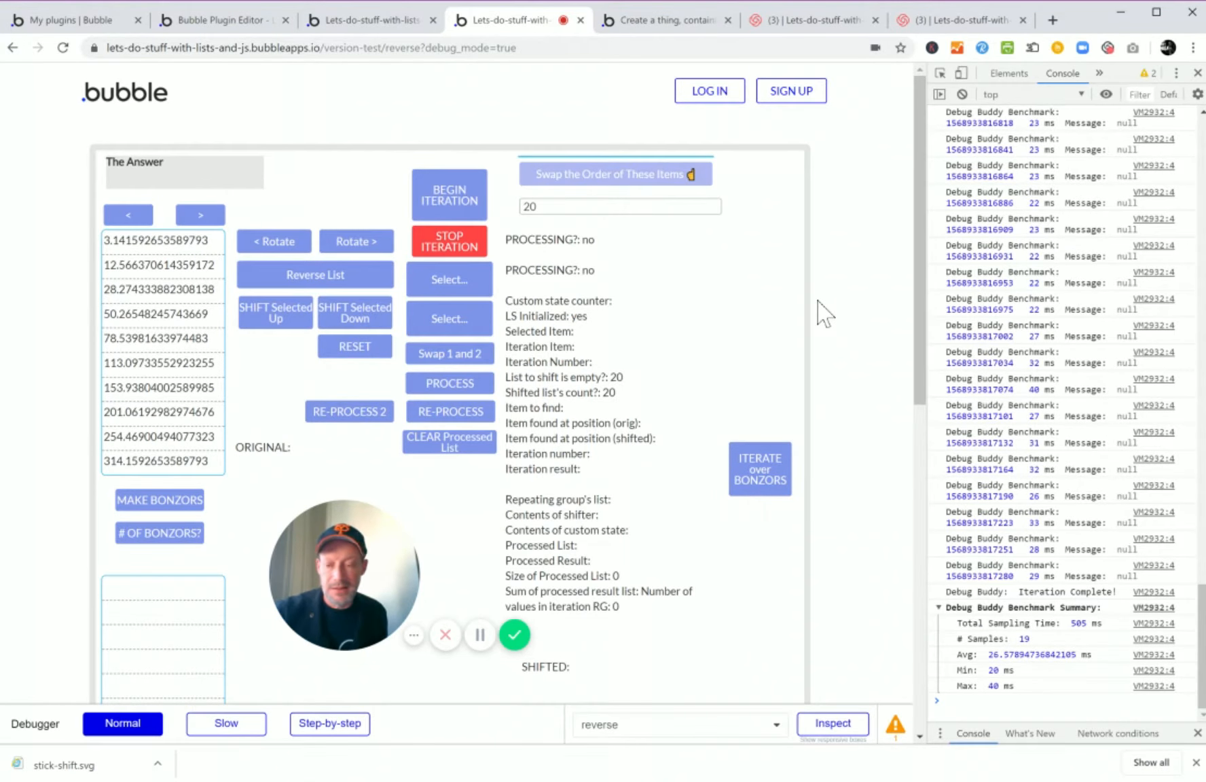
{"action": "key", "text": "F12"}
{"action": "left_click", "coordinate": [620, 216]}
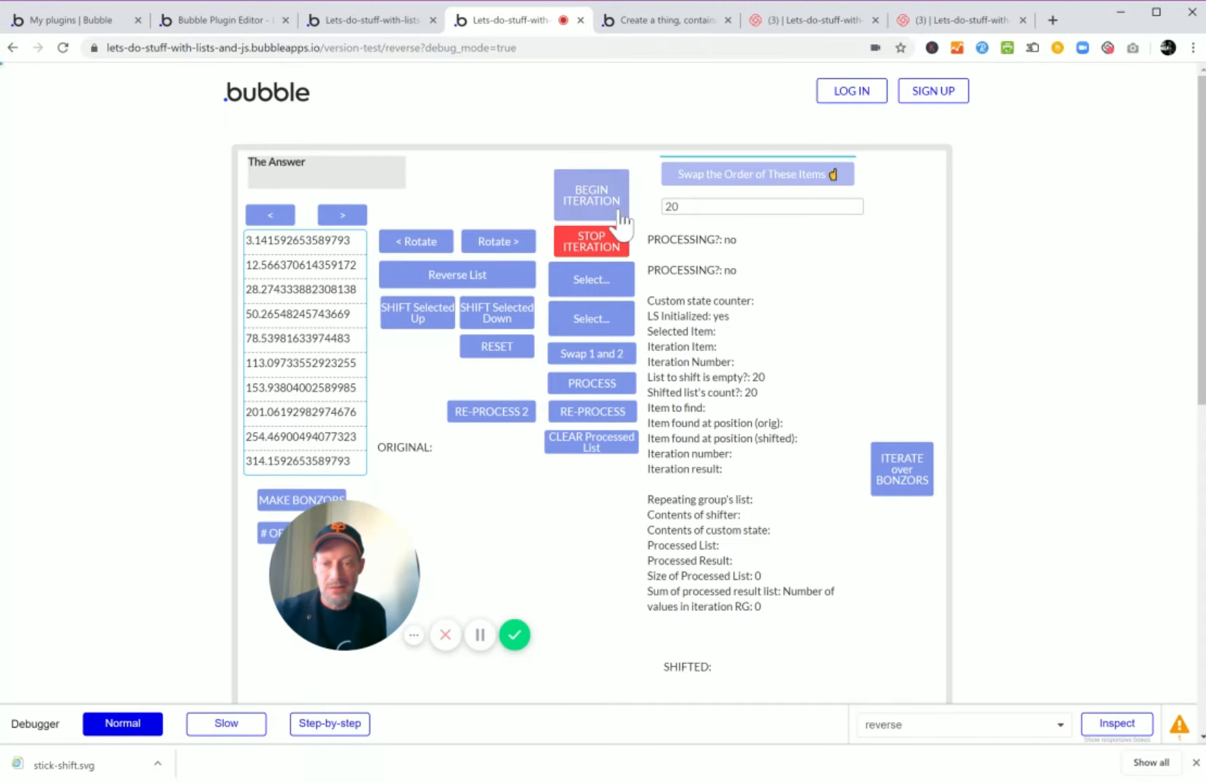
{"action": "left_click", "coordinate": [600, 208]}
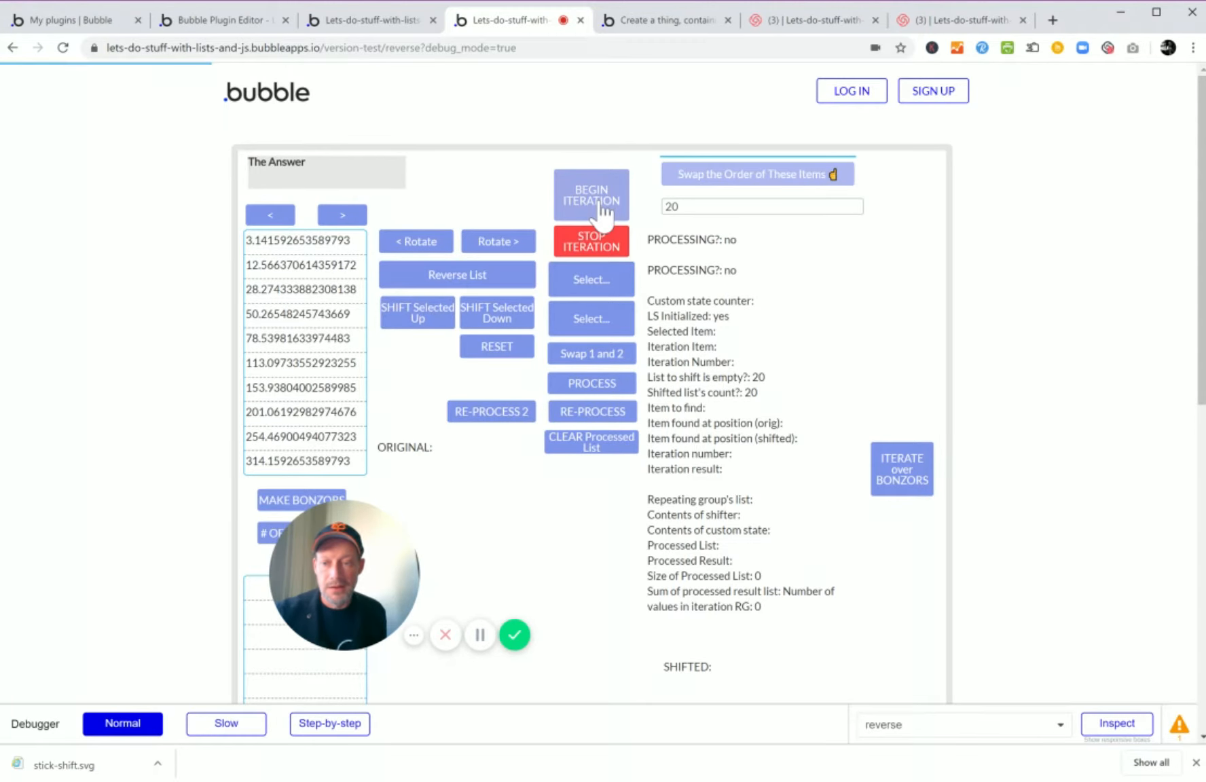
{"action": "key", "text": "F12"}
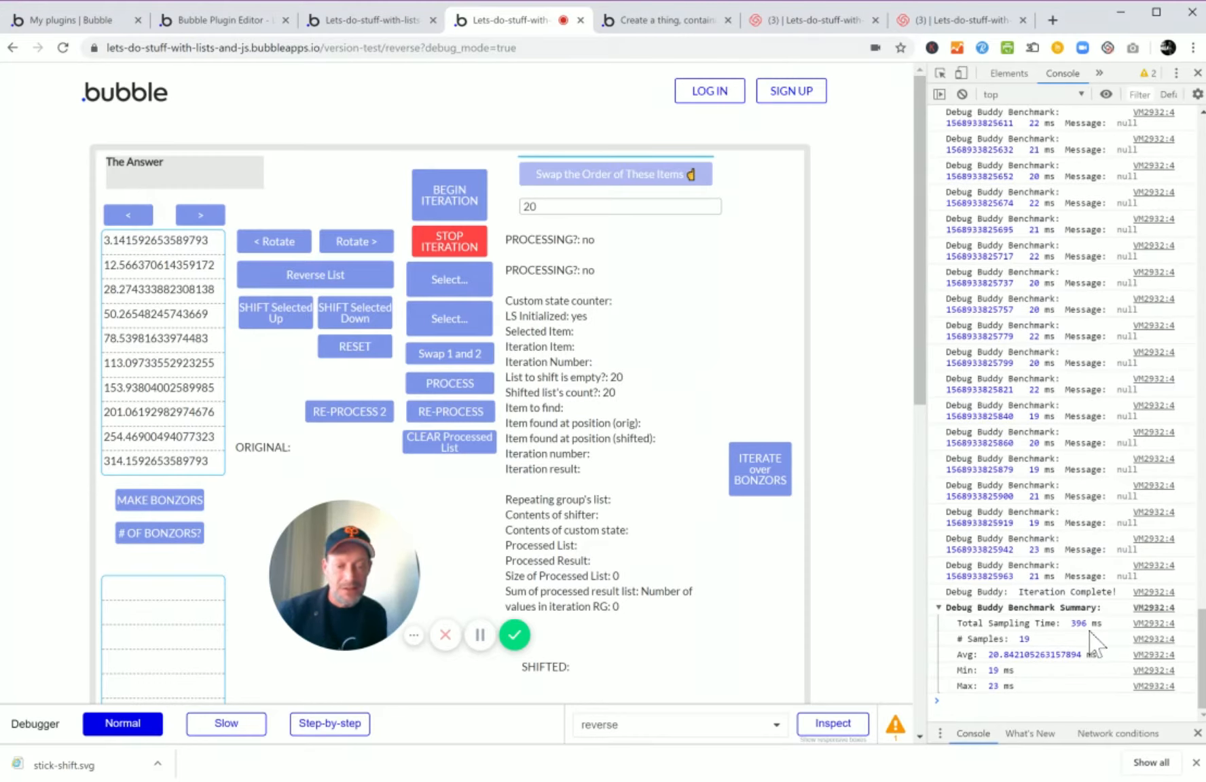
{"action": "scroll", "coordinate": [1107, 577], "scroll_direction": "up", "scroll_amount": 5}
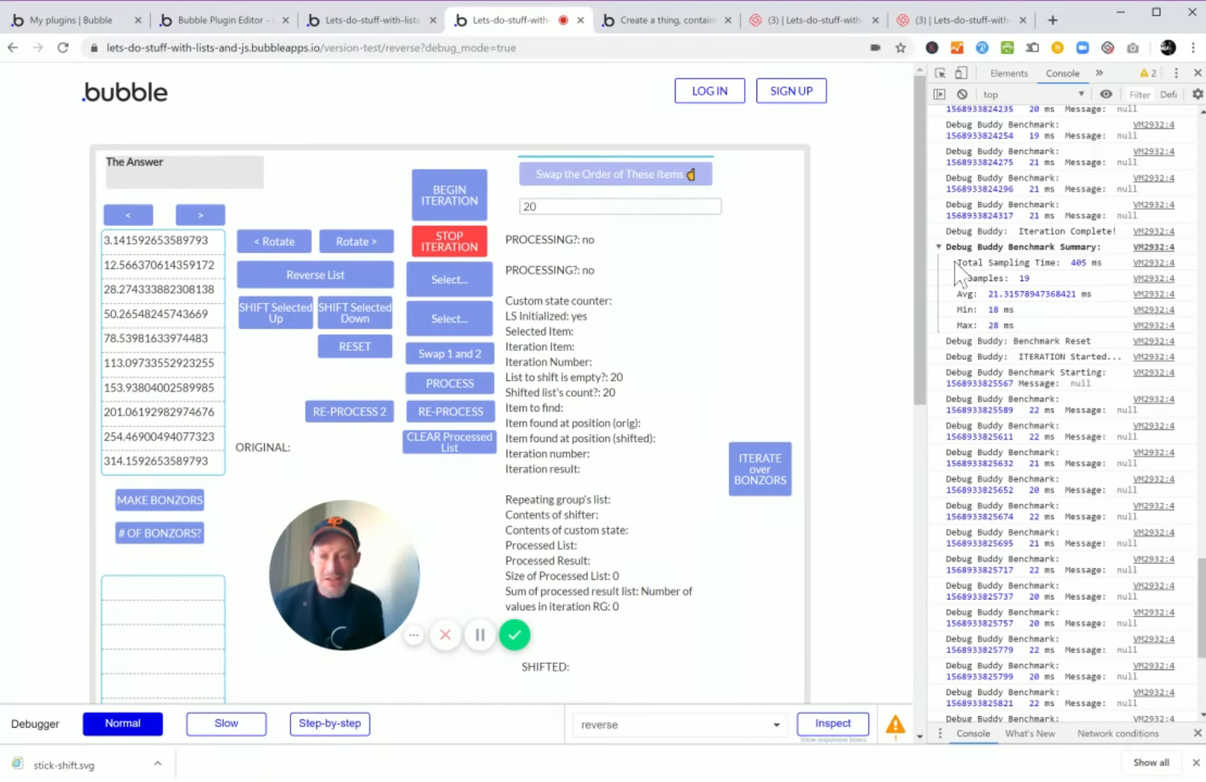
Reload the test page, hide the developer console, and set the size of List Shifter's computed list to 100.
{"action": "left_click", "coordinate": [64, 47]}
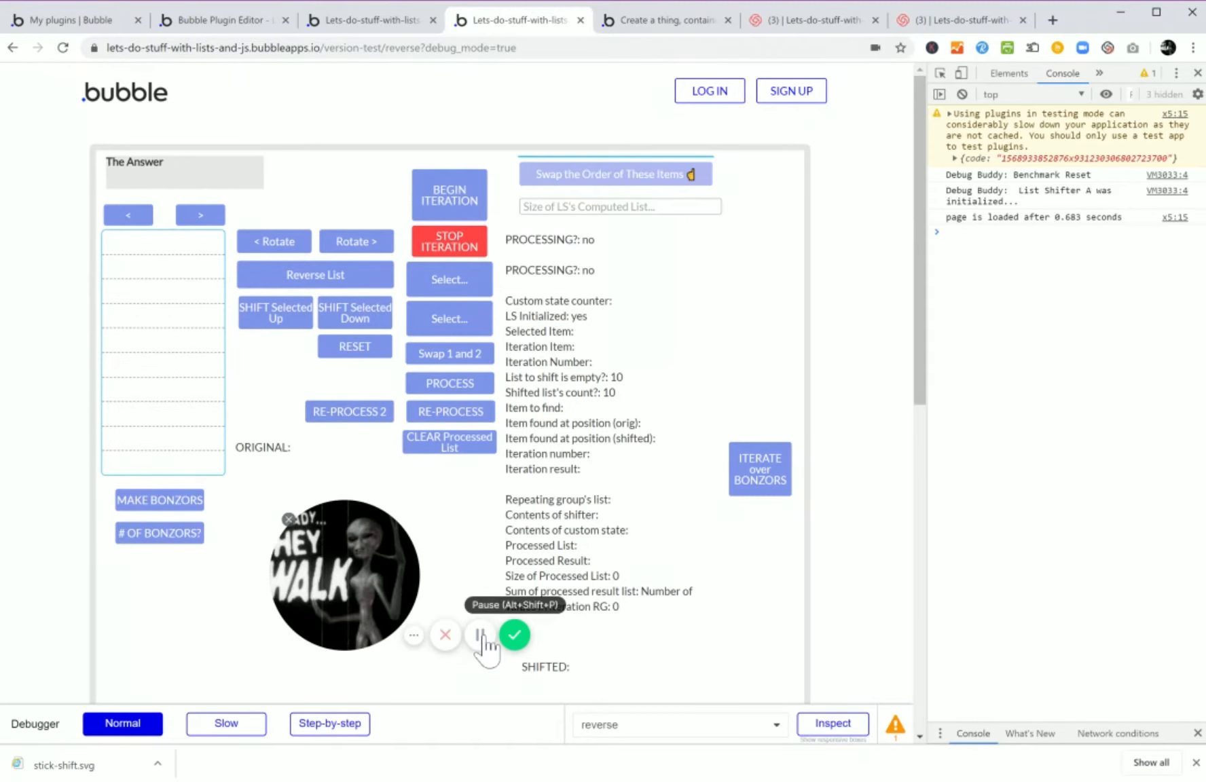
{"action": "left_click", "coordinate": [480, 635]}
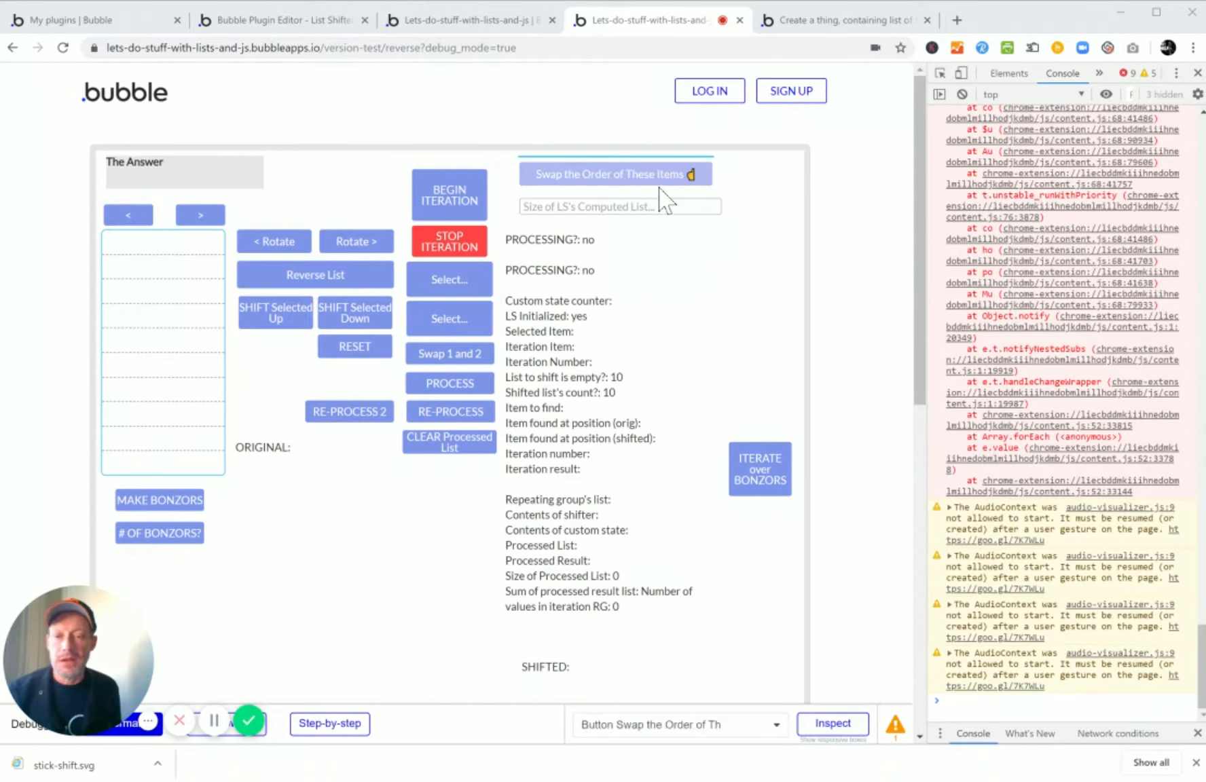
{"action": "left_click", "coordinate": [660, 206]}
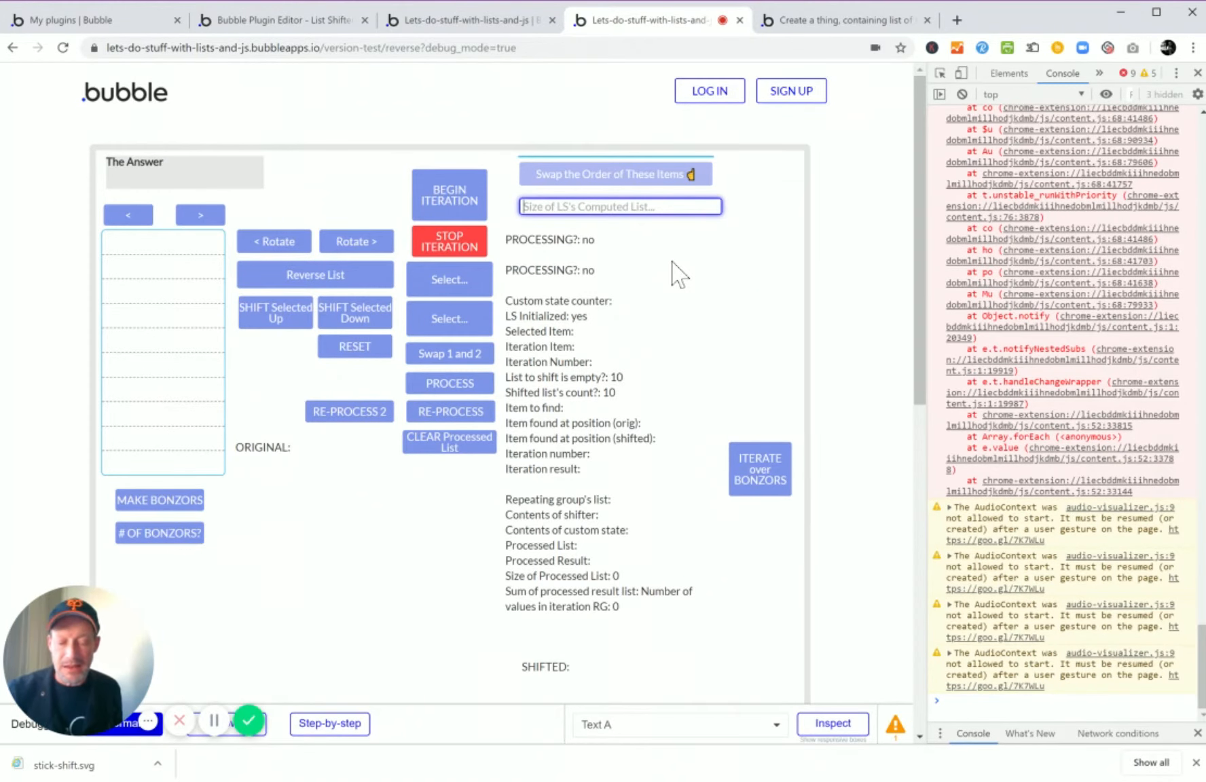
{"action": "key", "text": "F12"}
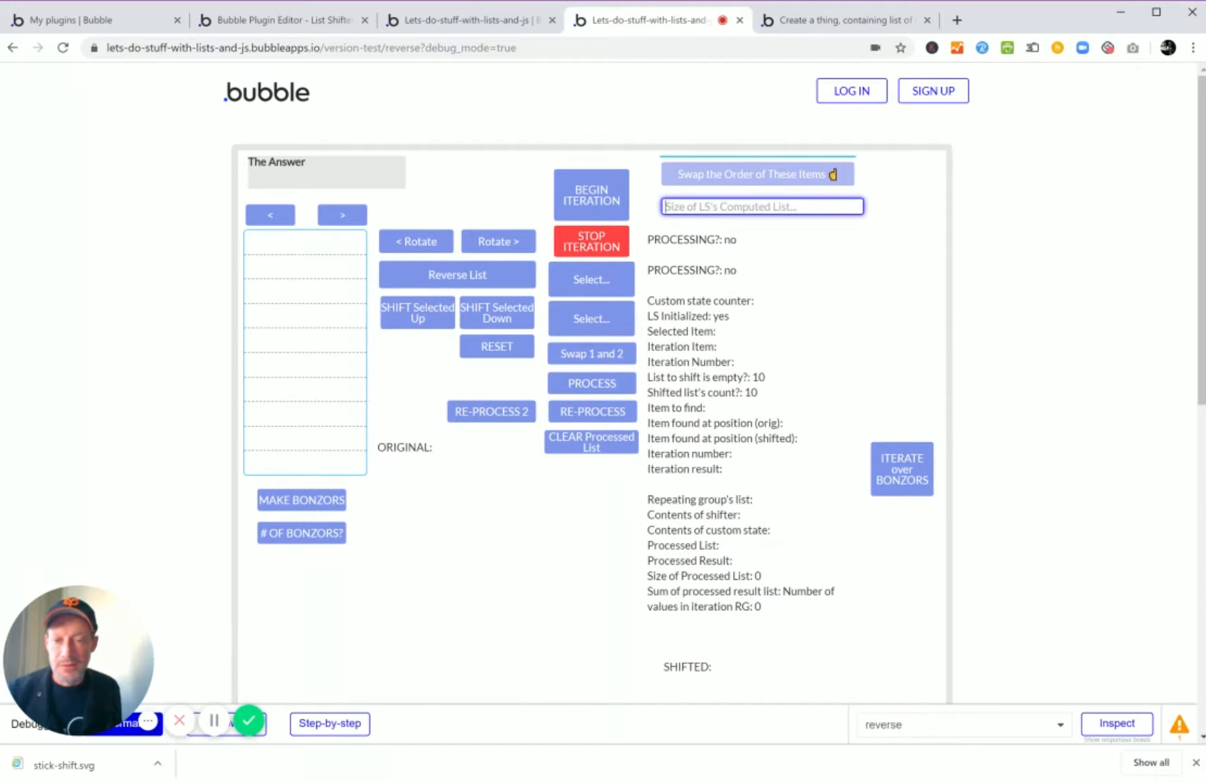
{"action": "type", "text": "100"}
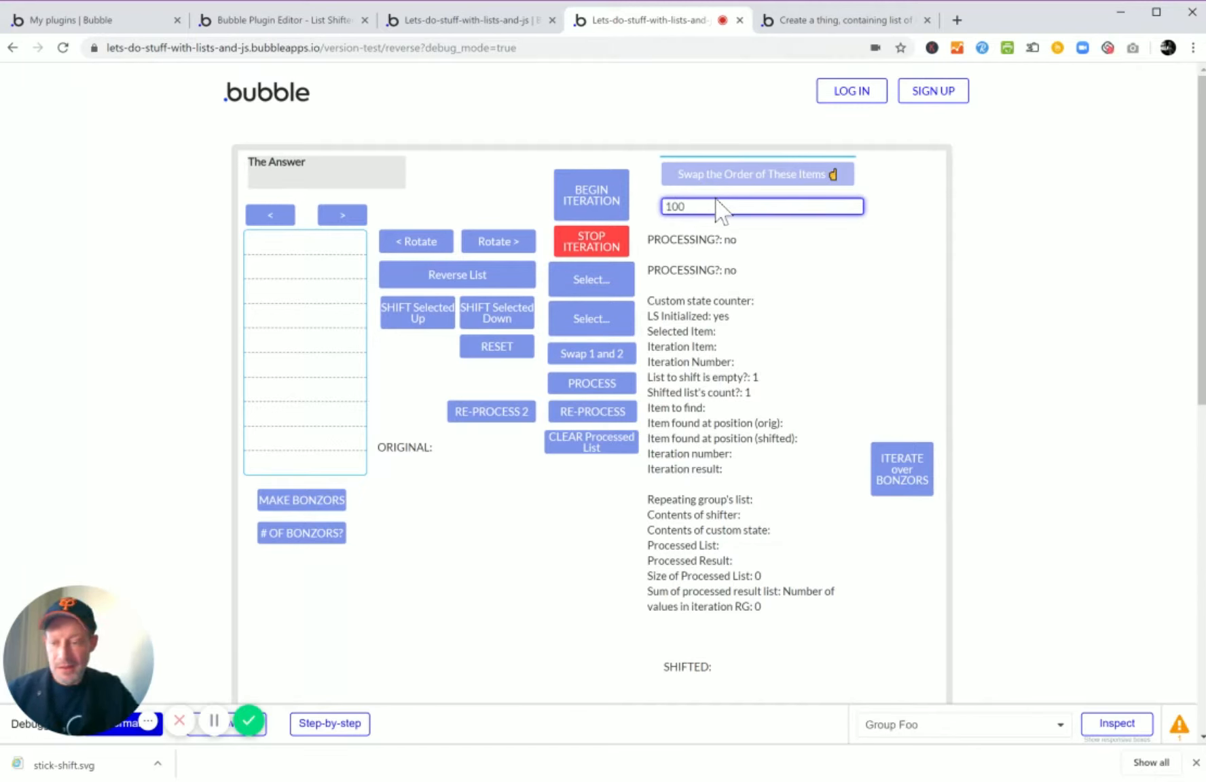
{"action": "key", "text": "Tab"}
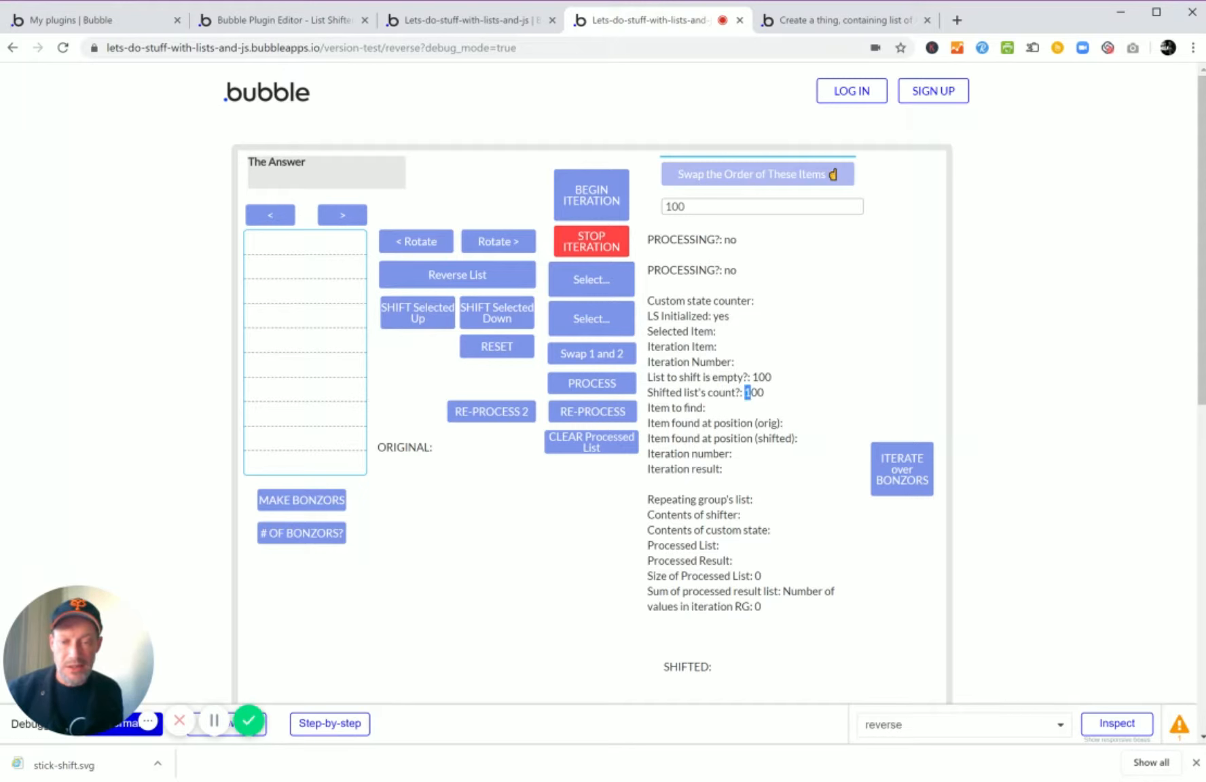
Check the list counts, run the iteration with the developer console hidden, and show the console to read the benchmark summary.
{"action": "double_click", "coordinate": [761, 377]}
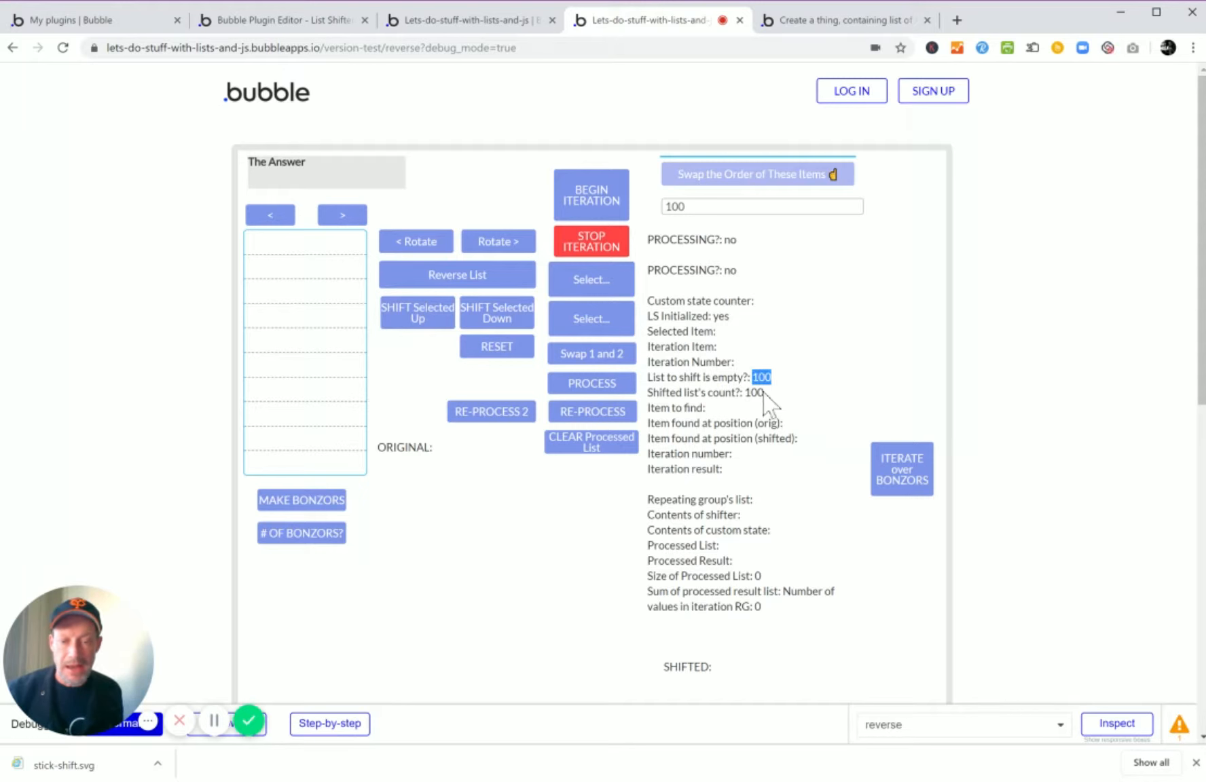
{"action": "left_click", "coordinate": [759, 384]}
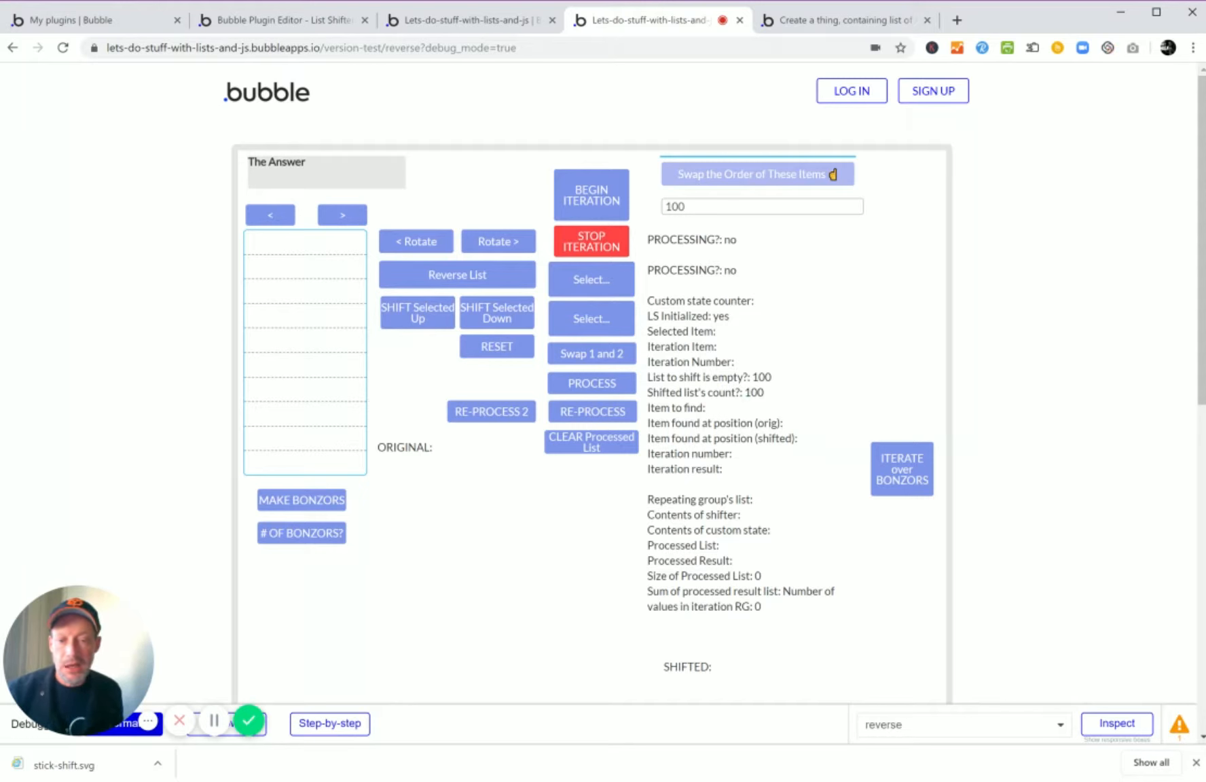
{"action": "left_click", "coordinate": [574, 207]}
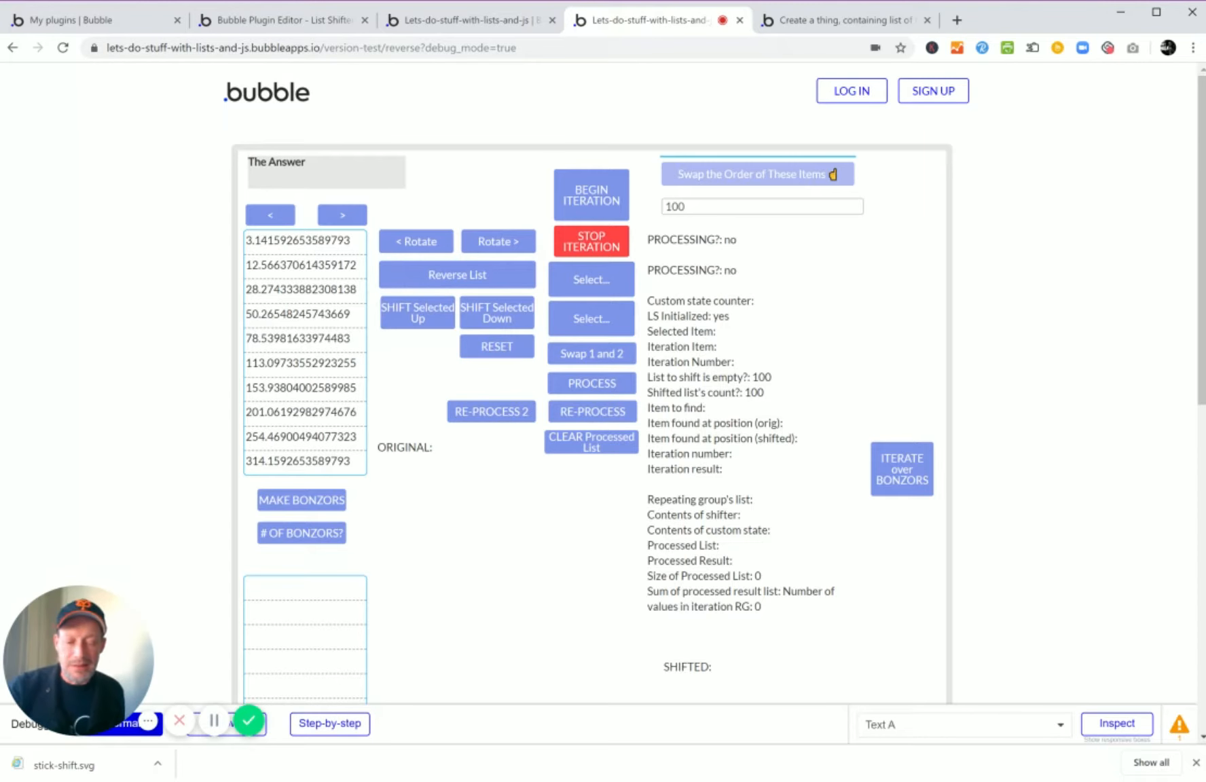
{"action": "key", "text": "F12"}
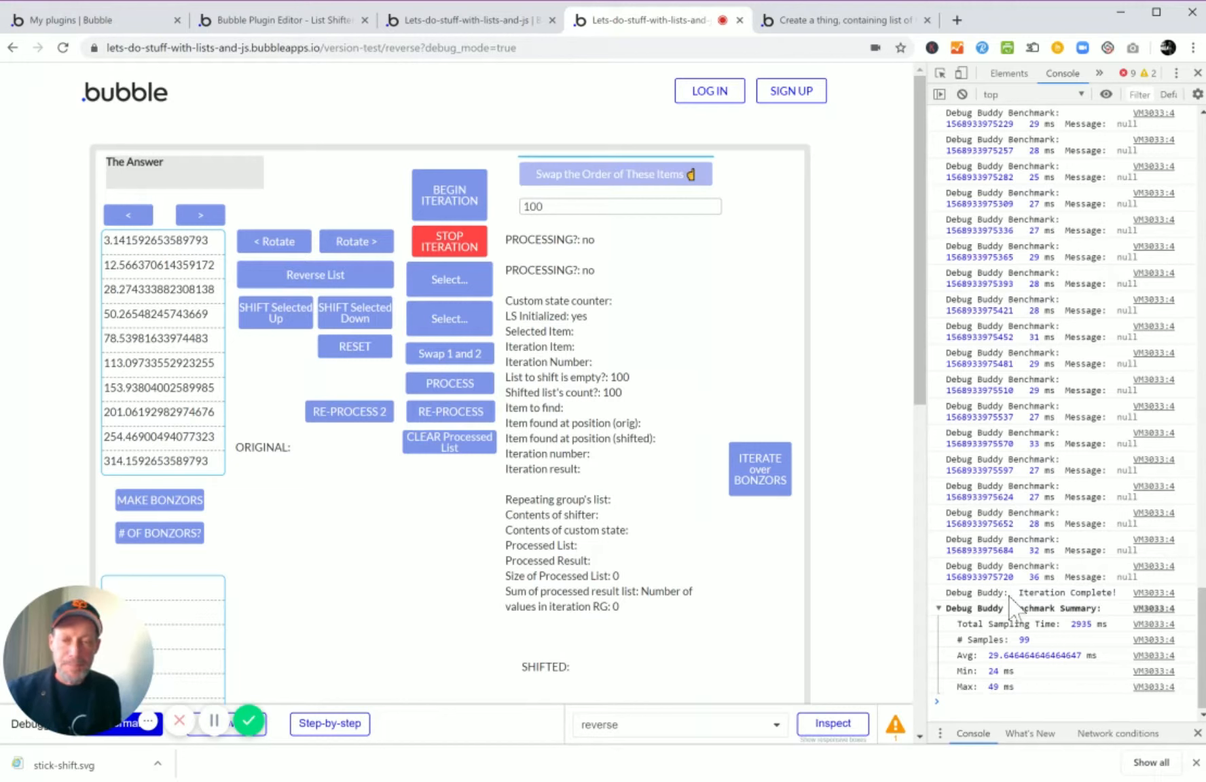
Set the computed list size to 300 and run the iteration with the developer console open.
{"action": "left_click", "coordinate": [611, 207]}
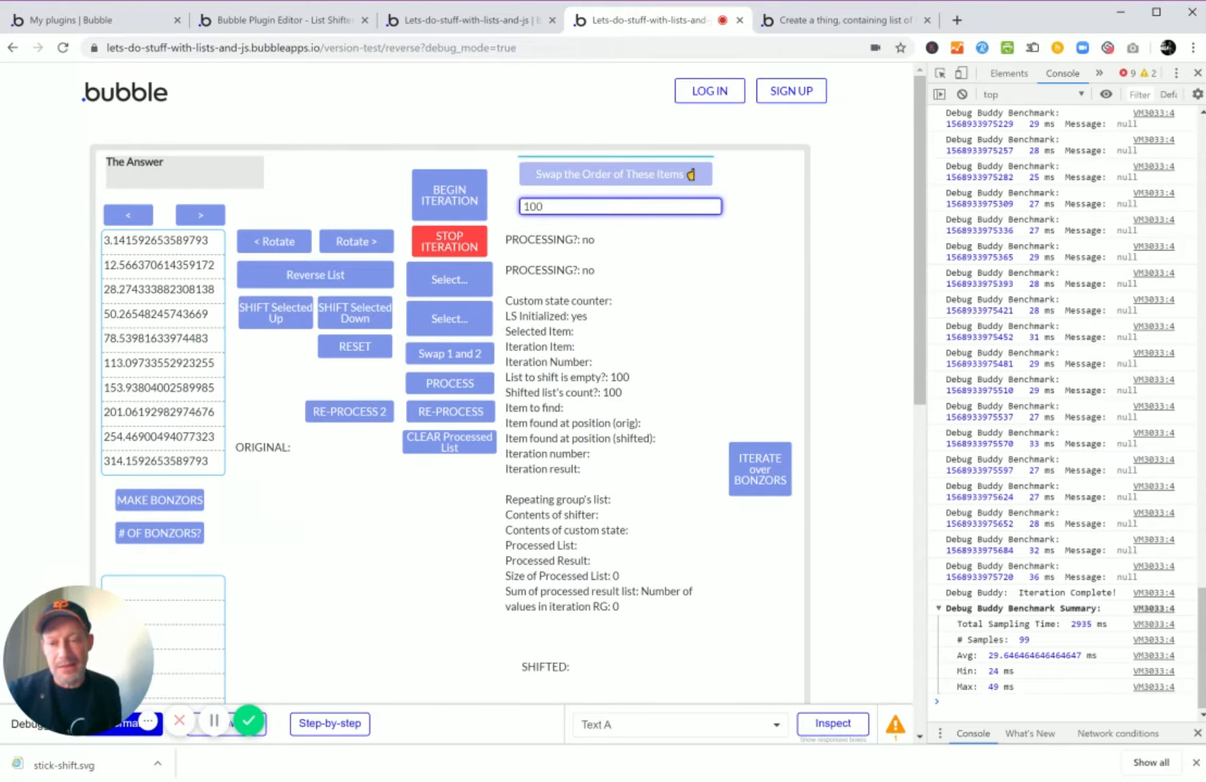
{"action": "double_click", "coordinate": [574, 207]}
{"action": "type", "text": "300"}
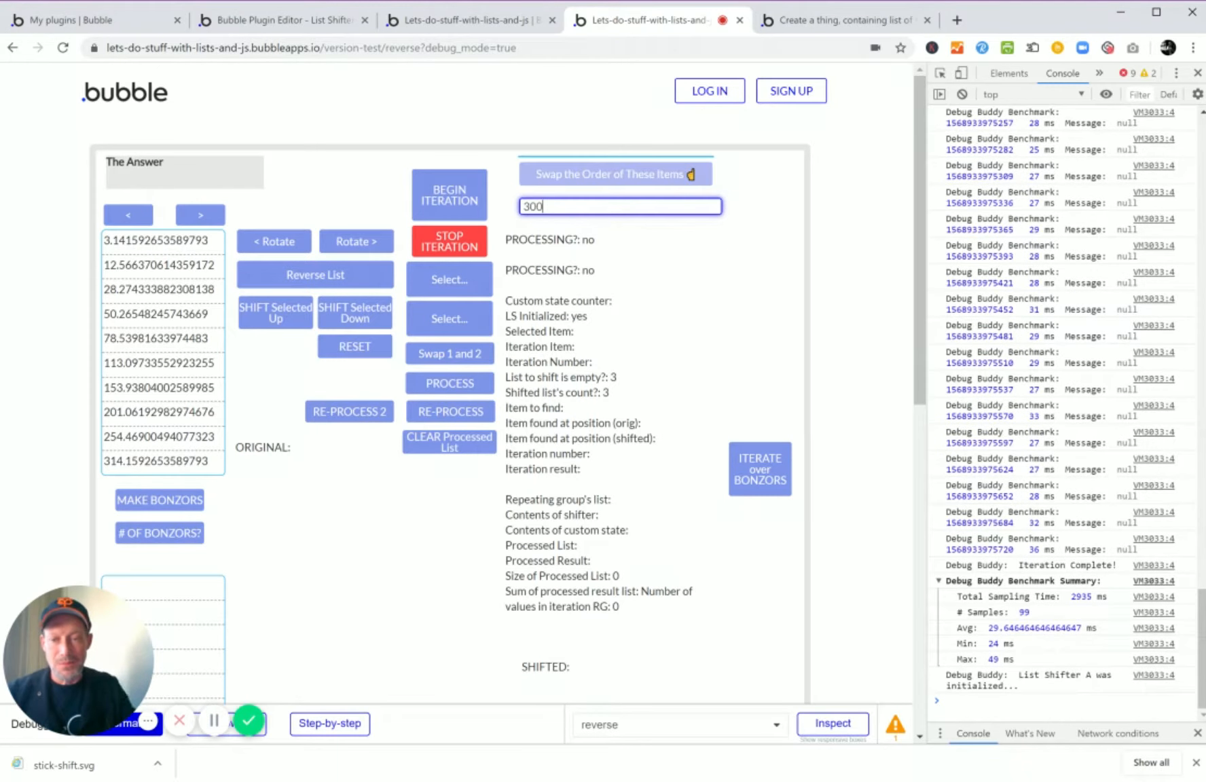
{"action": "key", "text": "Tab"}
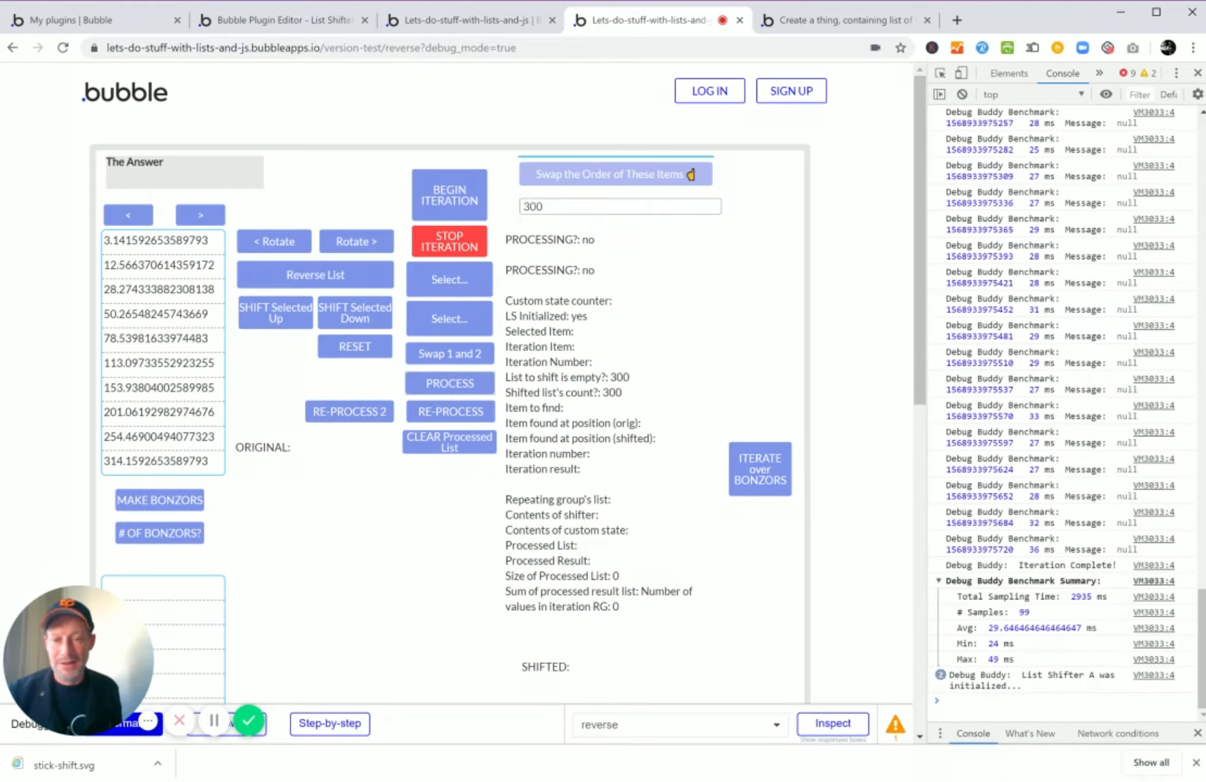
{"action": "left_click", "coordinate": [449, 197]}
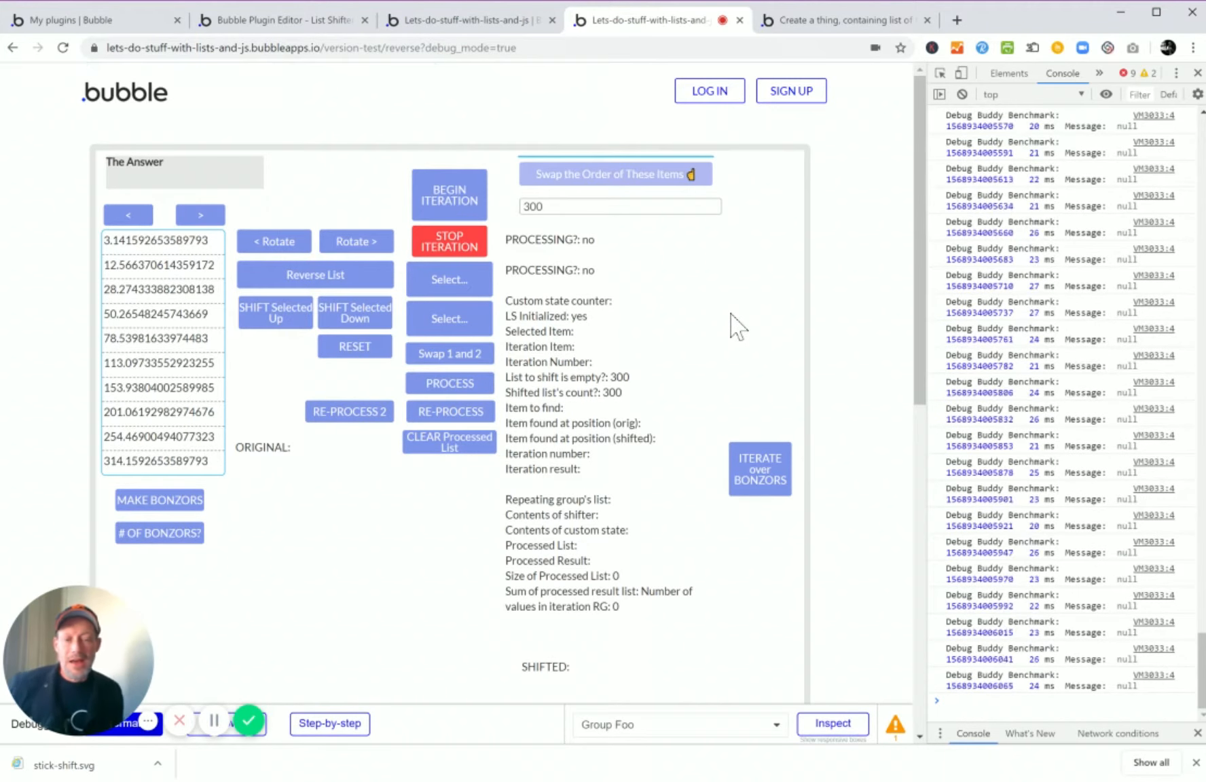
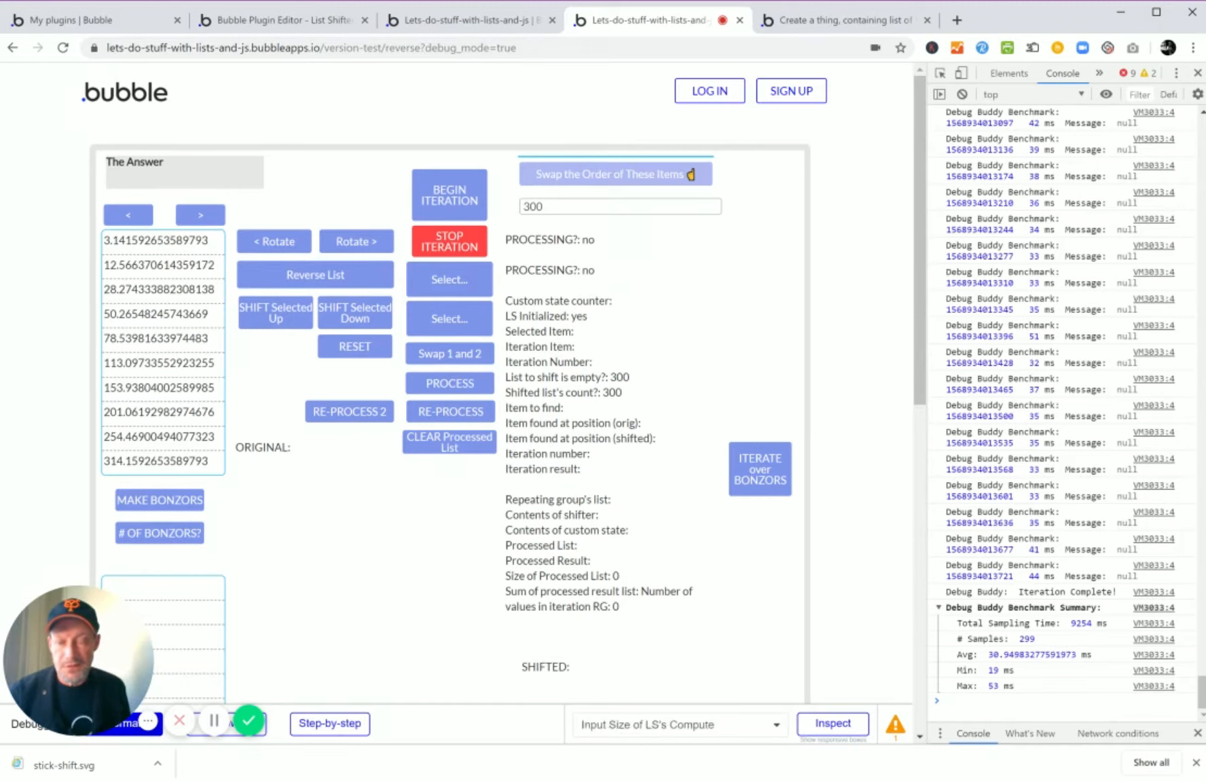
Switch to the Bubble editor's design view and open List Shifter A's properties at the performance and PROCESS action options.
{"action": "left_click", "coordinate": [515, 23]}
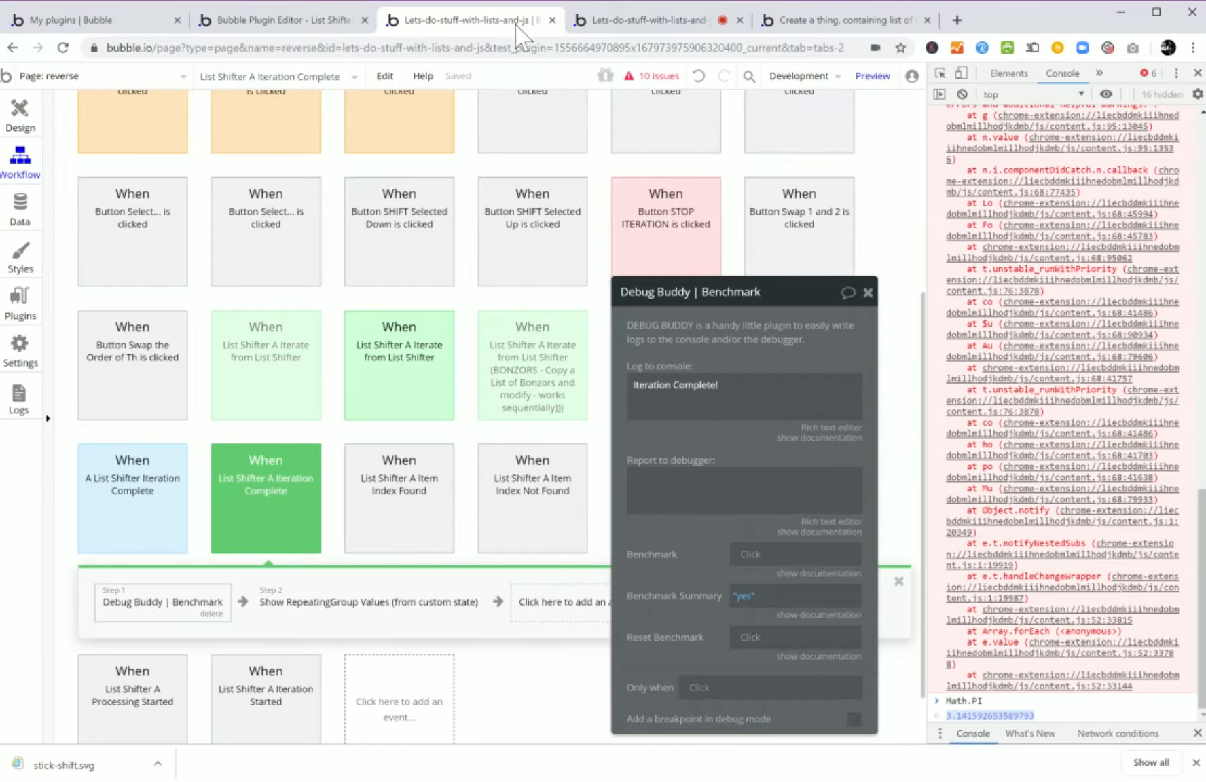
{"action": "left_click", "coordinate": [20, 114]}
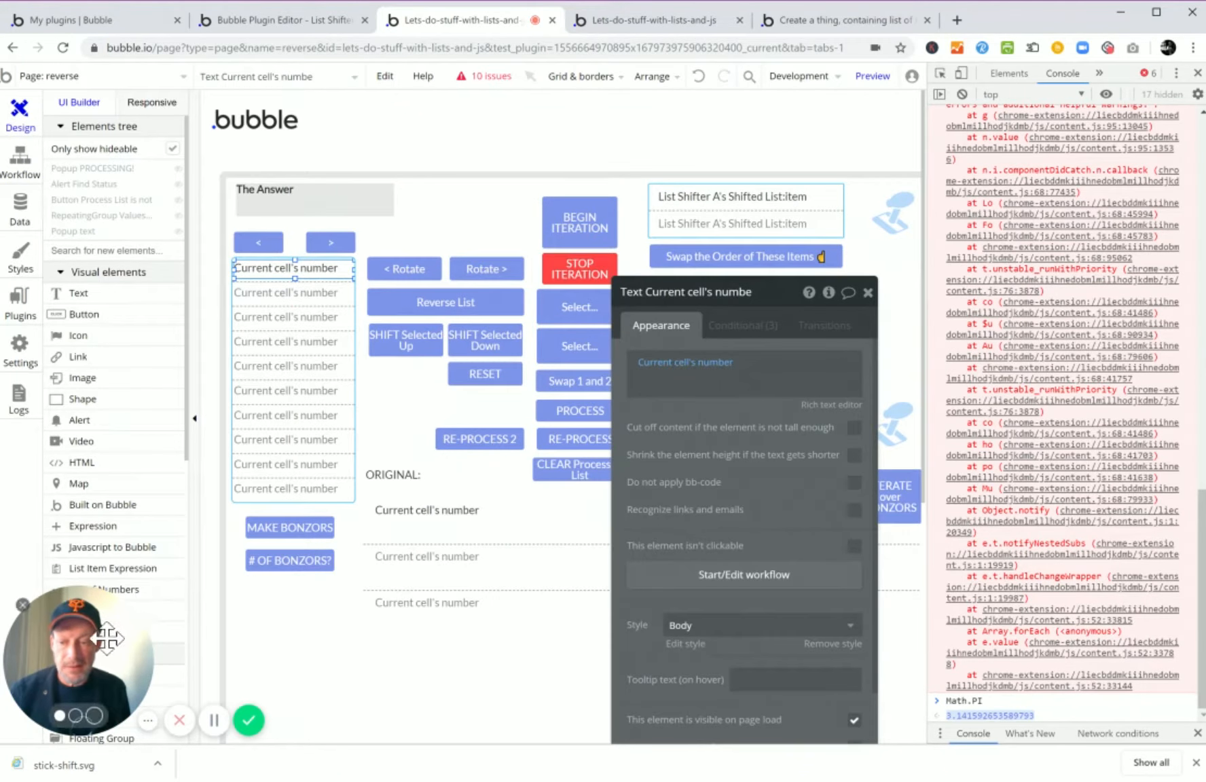
{"action": "left_click_drag", "start_coordinate": [102, 651], "coordinate": [720, 158]}
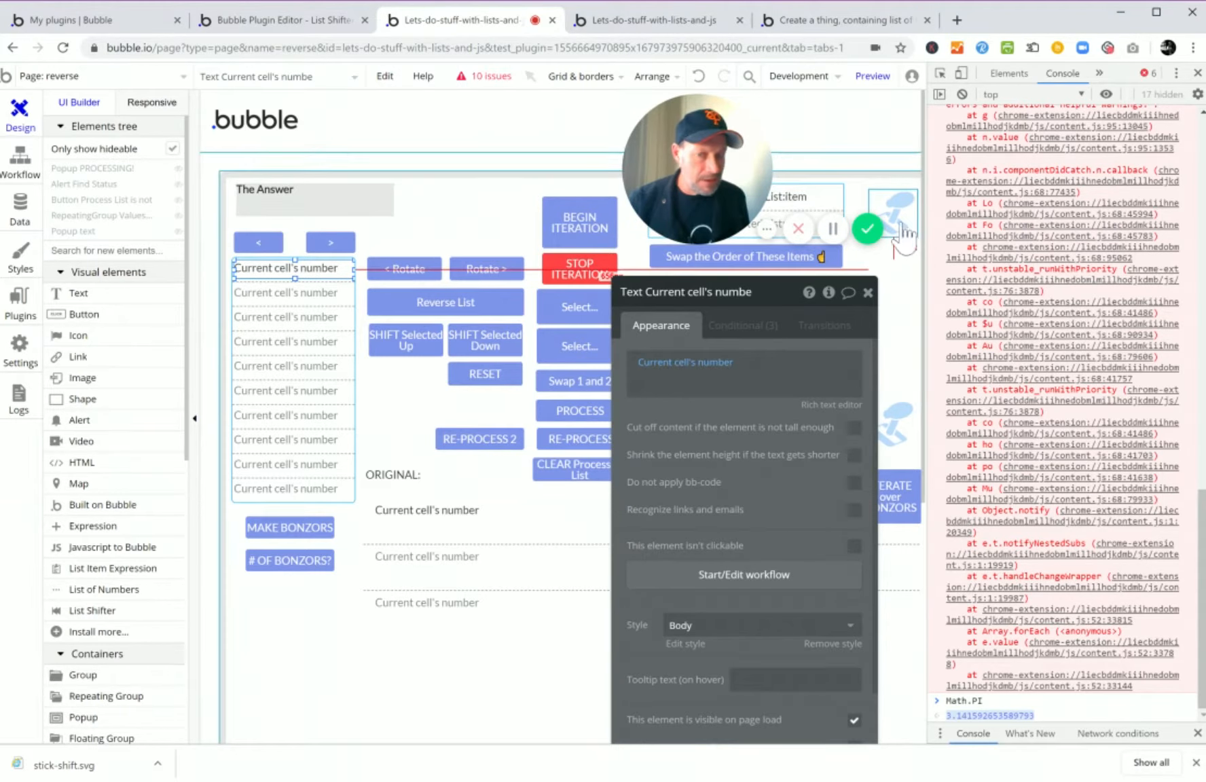
{"action": "left_click", "coordinate": [900, 224]}
{"action": "left_click_drag", "start_coordinate": [764, 306], "coordinate": [507, 163]}
{"action": "scroll", "coordinate": [456, 333], "scroll_direction": "down", "scroll_amount": 5}
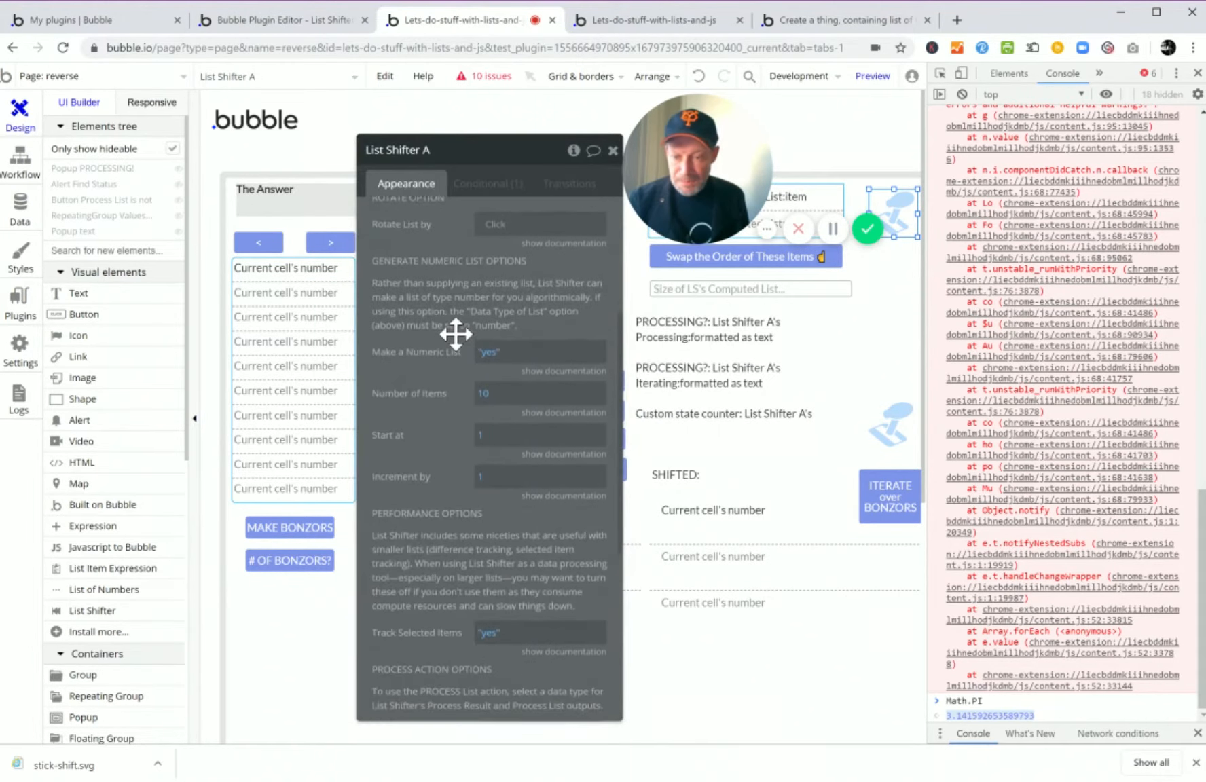
{"action": "scroll", "coordinate": [523, 427], "scroll_direction": "down", "scroll_amount": 3}
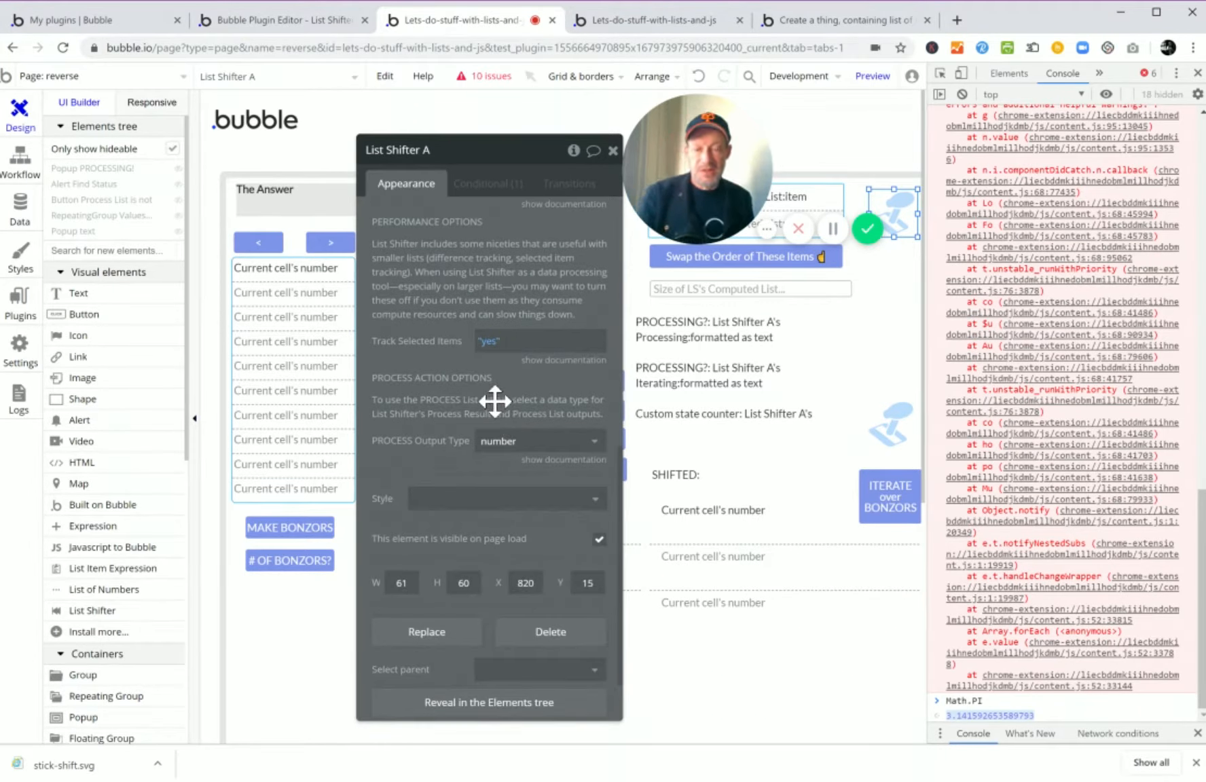
Clear List Shifter A's PROCESS Output Type, choose number again, and close the element's properties.
{"action": "left_click", "coordinate": [507, 447]}
{"action": "left_click", "coordinate": [543, 468]}
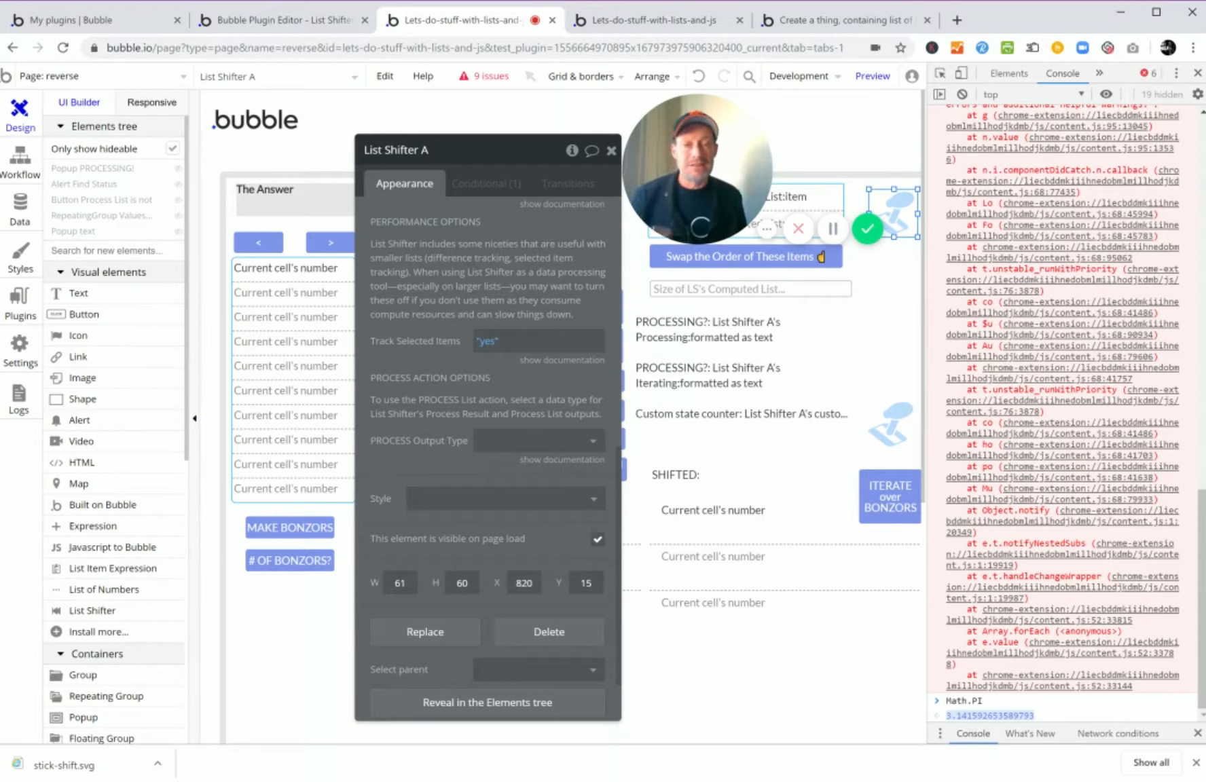
{"action": "left_click", "coordinate": [519, 449]}
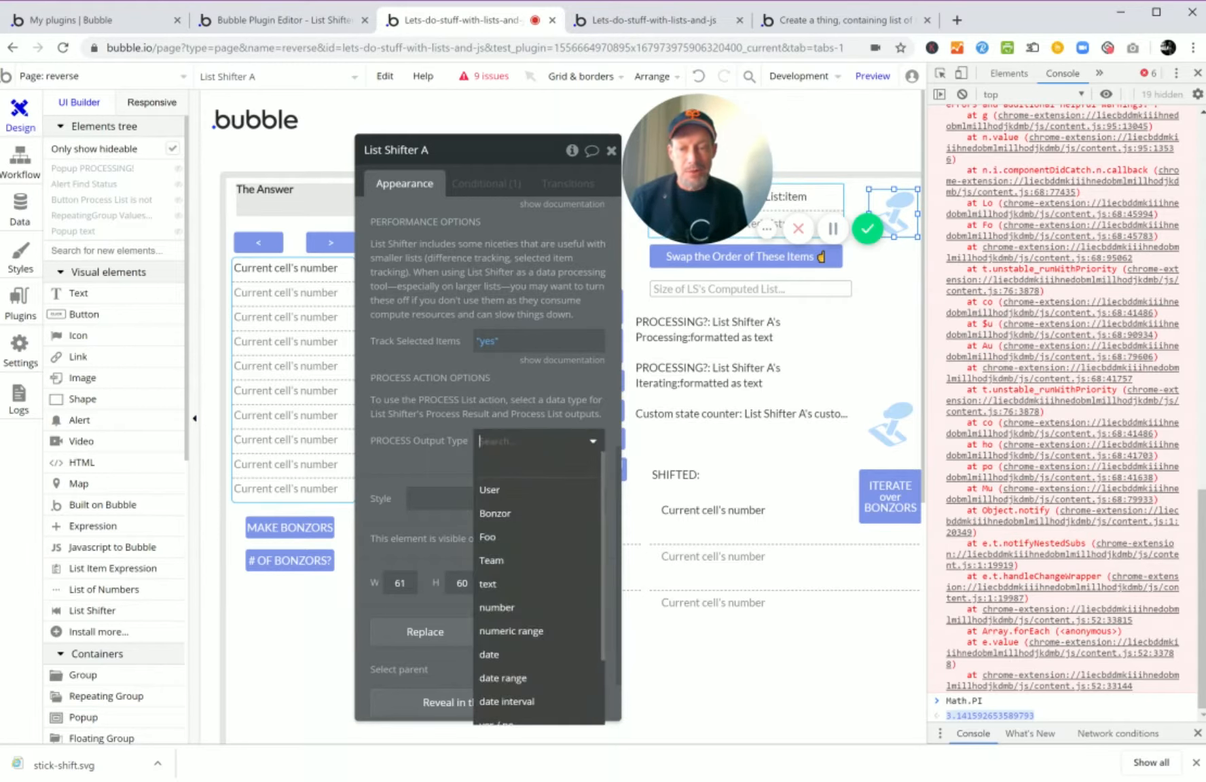
{"action": "left_click", "coordinate": [513, 611]}
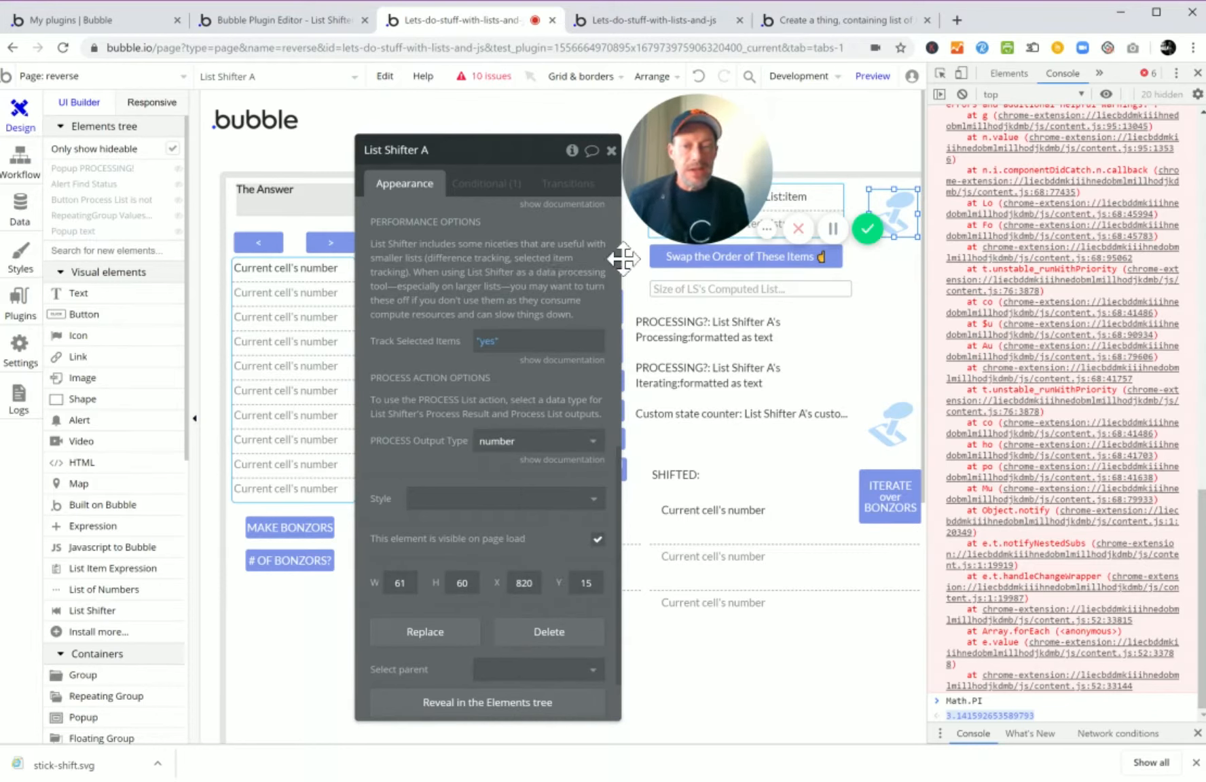
{"action": "left_click_drag", "start_coordinate": [520, 158], "coordinate": [466, 156]}
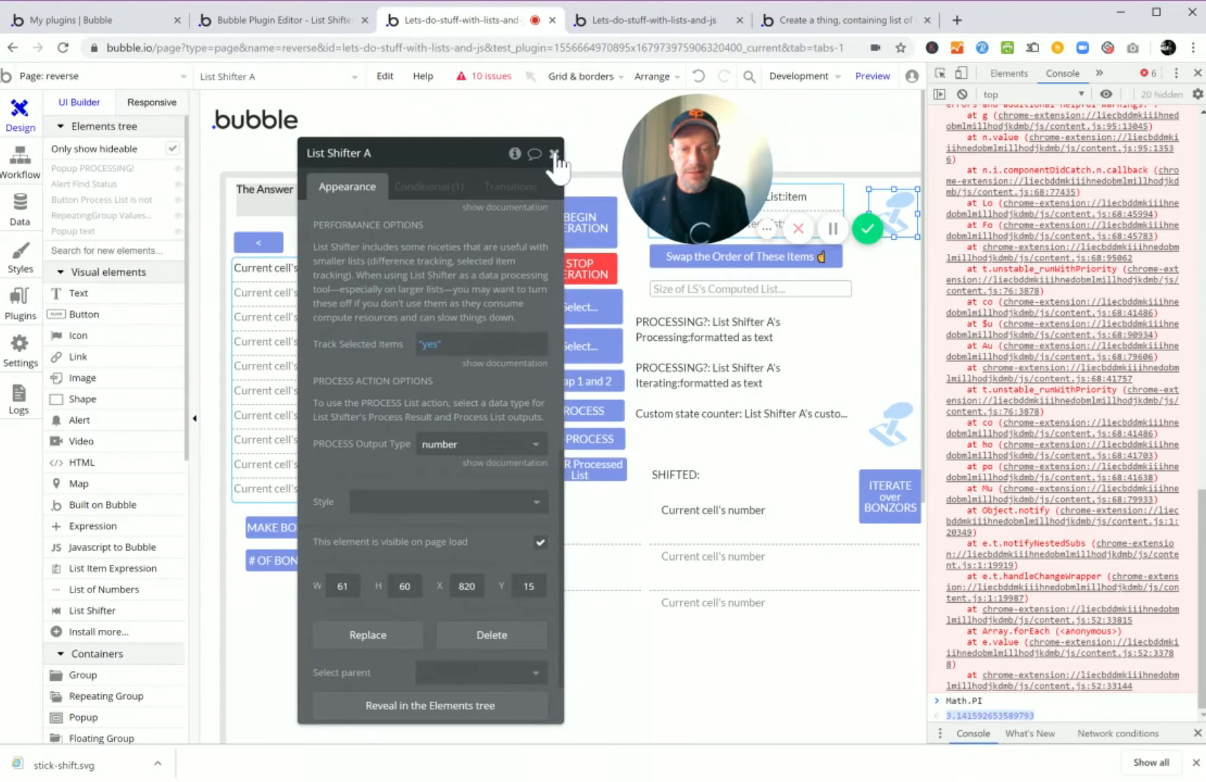
{"action": "left_click", "coordinate": [554, 153]}
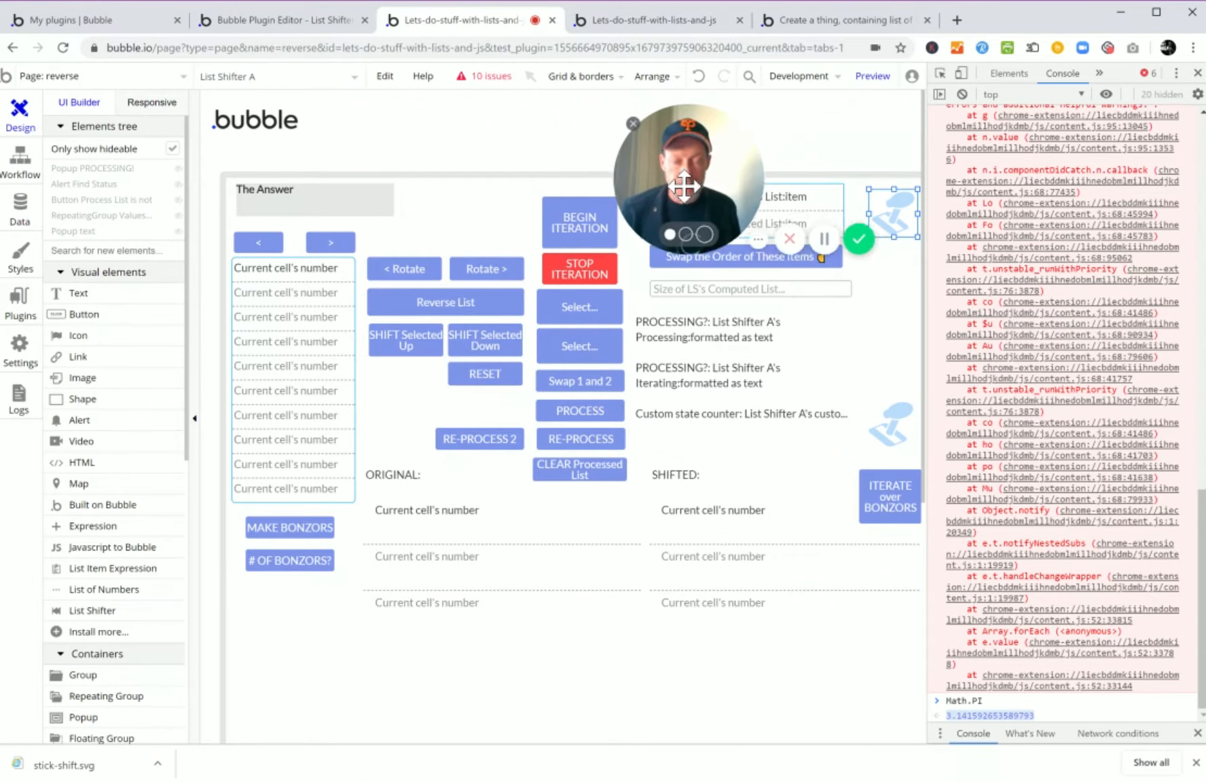
Open the workflow of the PROCESS button with the developer console hidden, keeping its action steps unobstructed.
{"action": "left_click_drag", "start_coordinate": [698, 171], "coordinate": [662, 404]}
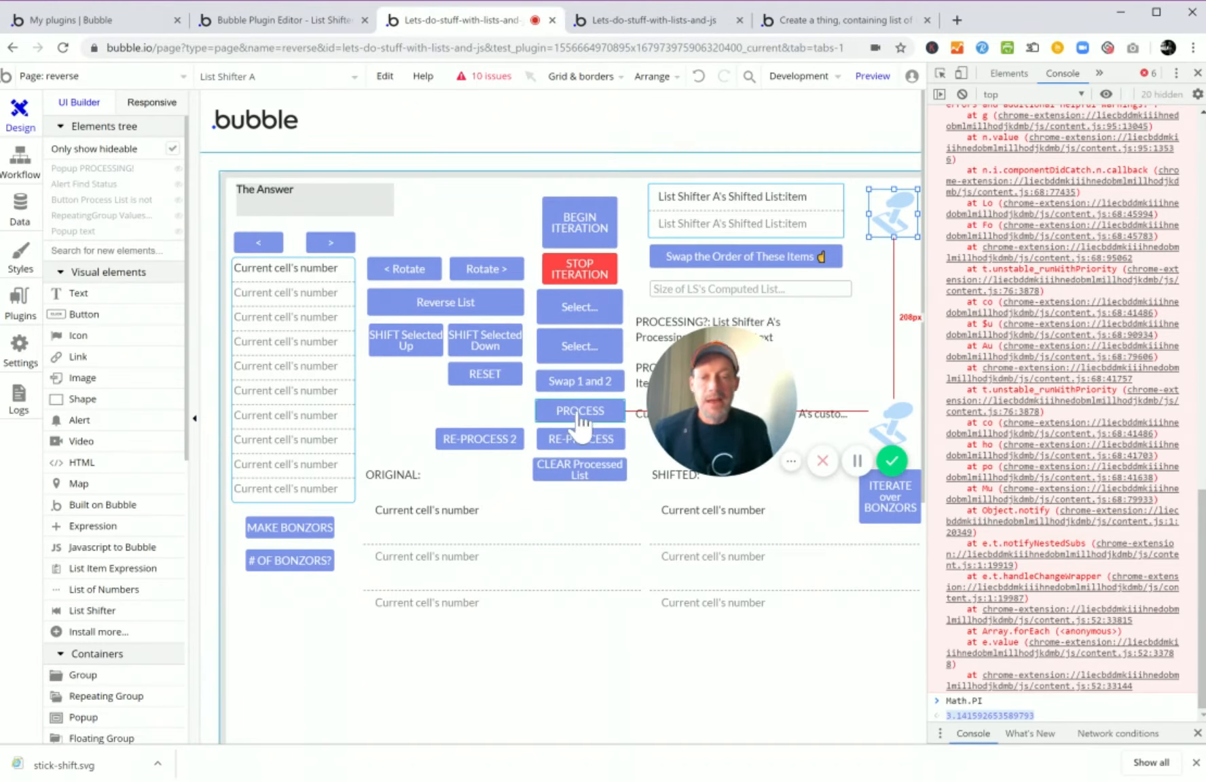
{"action": "left_click", "coordinate": [581, 425]}
{"action": "double_click", "coordinate": [581, 418]}
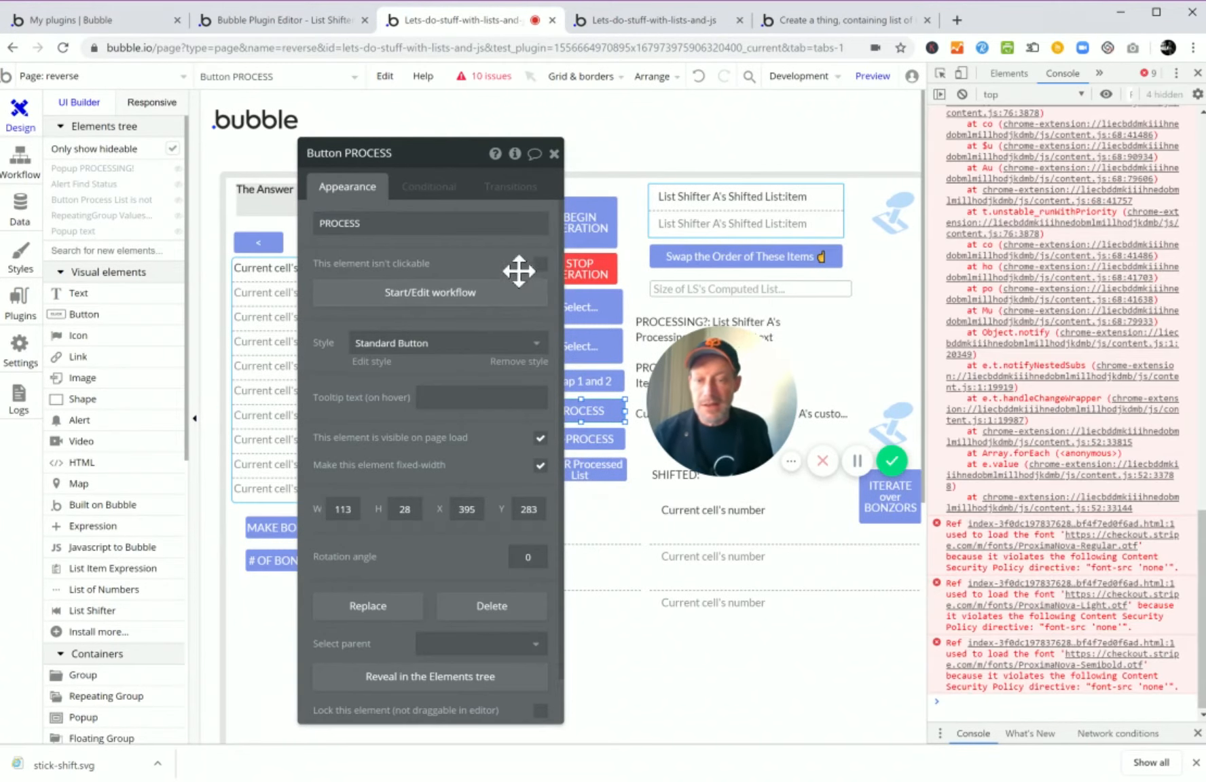
{"action": "key", "text": "F12"}
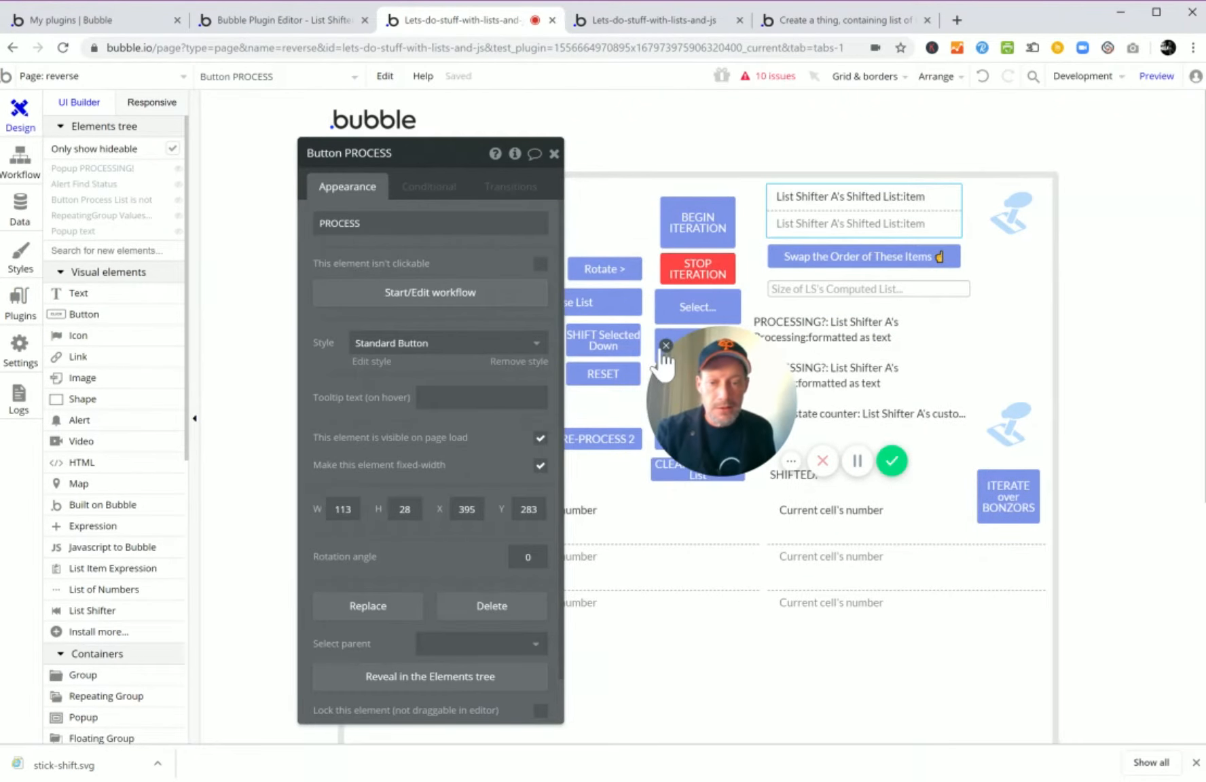
{"action": "left_click", "coordinate": [430, 303]}
{"action": "left_click_drag", "start_coordinate": [475, 145], "coordinate": [550, 366]}
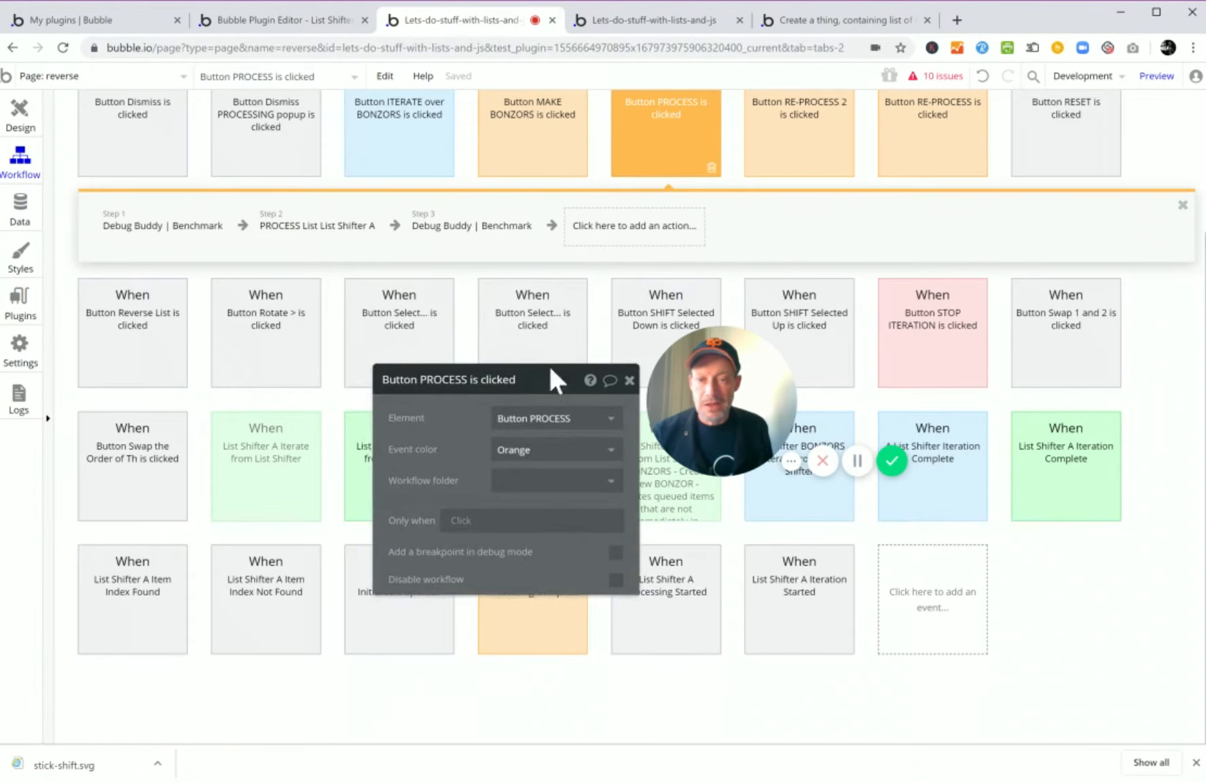
{"action": "scroll", "coordinate": [803, 214], "scroll_direction": "up", "scroll_amount": 2}
{"action": "left_click_drag", "start_coordinate": [713, 376], "coordinate": [790, 338]}
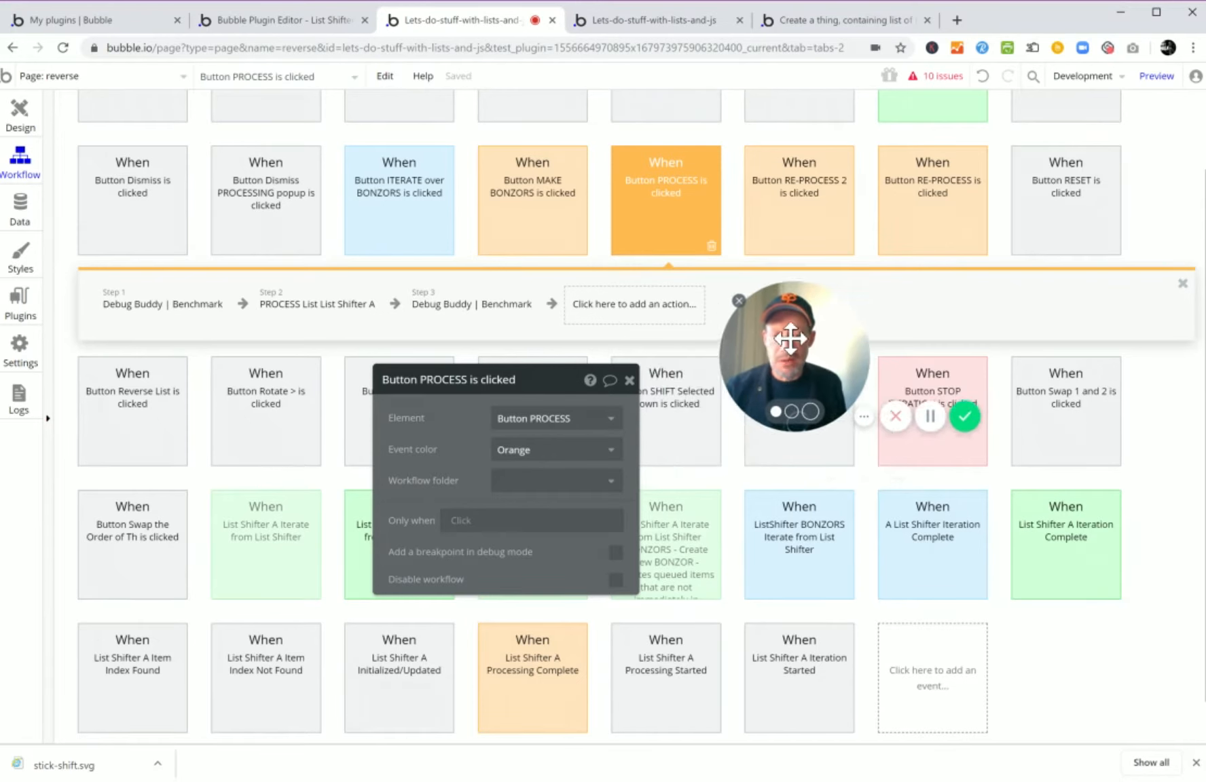
Open the first Debug Buddy Benchmark action of the PROCESS workflow and inspect its benchmark settings with the action steps unobstructed.
{"action": "left_click_drag", "start_coordinate": [573, 381], "coordinate": [652, 487]}
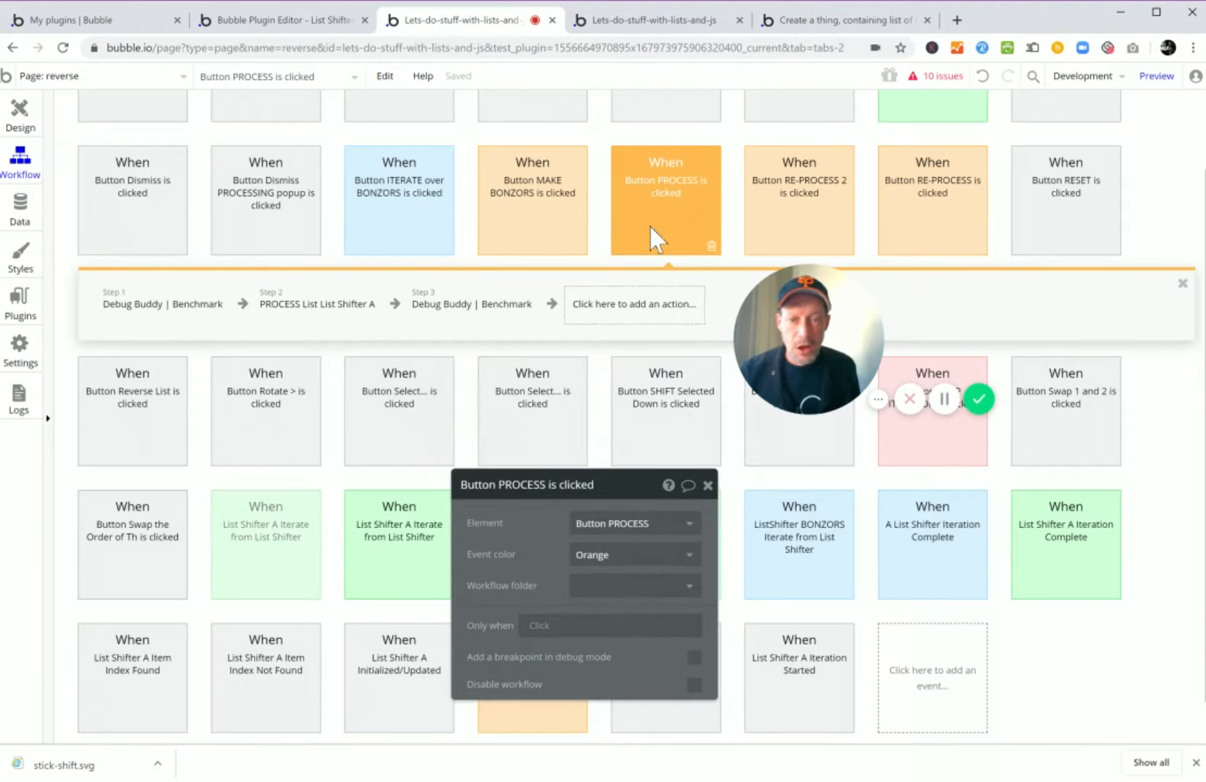
{"action": "left_click", "coordinate": [140, 316]}
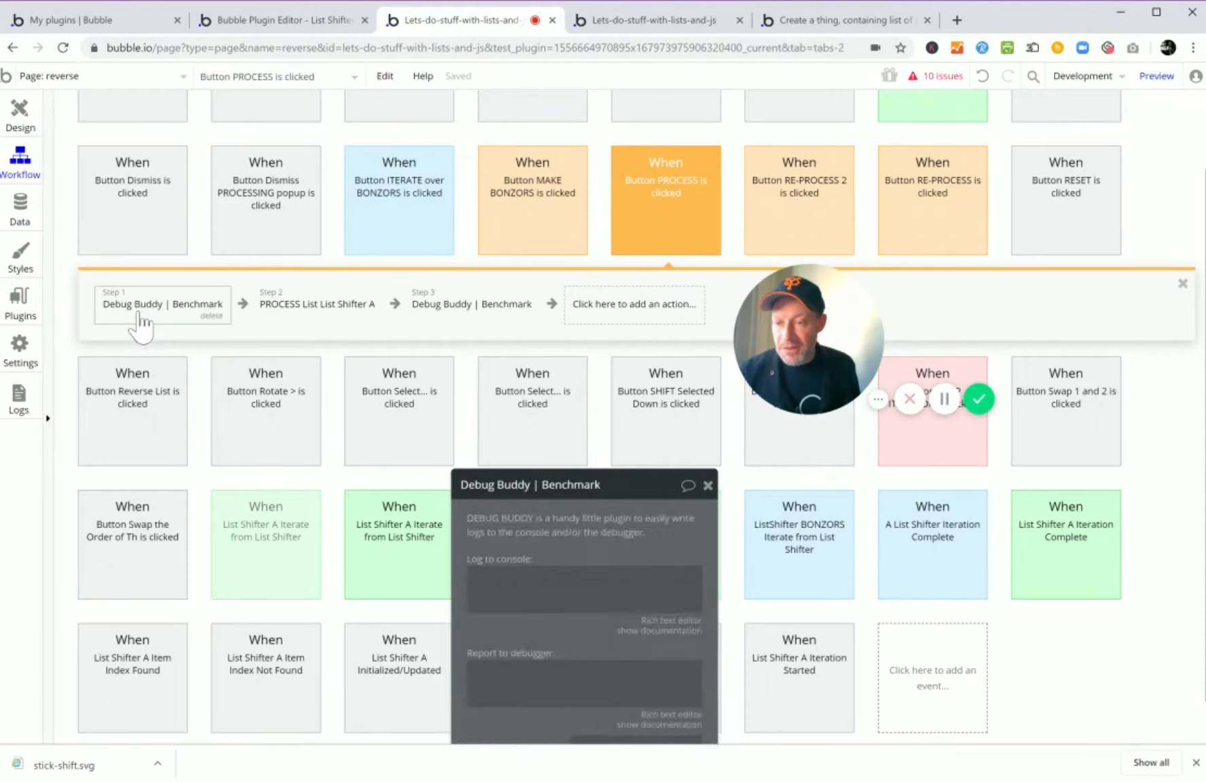
{"action": "left_click_drag", "start_coordinate": [598, 483], "coordinate": [612, 274]}
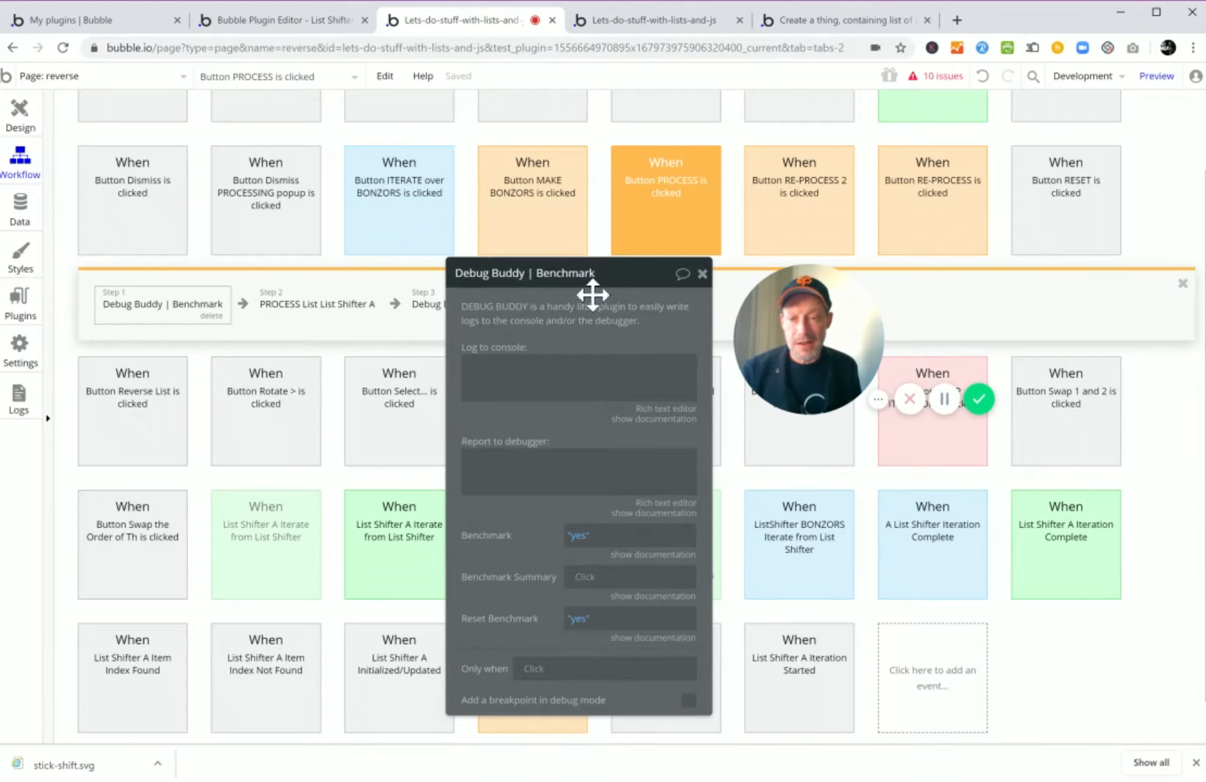
{"action": "left_click_drag", "start_coordinate": [593, 294], "coordinate": [547, 387]}
Open the PROCESS List action for List Shifter A and look through its description and all its processing steps.
{"action": "left_click_drag", "start_coordinate": [275, 317], "coordinate": [318, 315]}
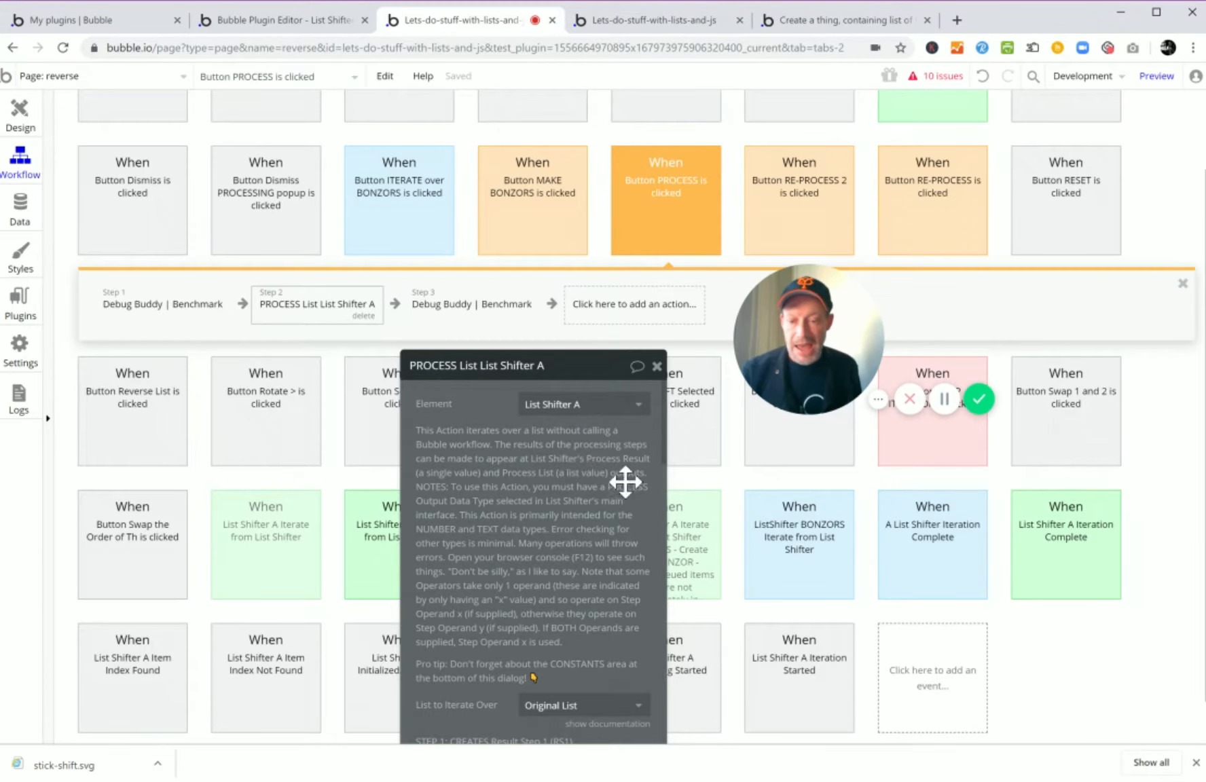
{"action": "scroll", "coordinate": [570, 511], "scroll_direction": "down", "scroll_amount": 5}
{"action": "left_click_drag", "start_coordinate": [578, 363], "coordinate": [597, 156]}
{"action": "scroll", "coordinate": [535, 277], "scroll_direction": "down", "scroll_amount": 5}
{"action": "scroll", "coordinate": [531, 297], "scroll_direction": "down", "scroll_amount": 10}
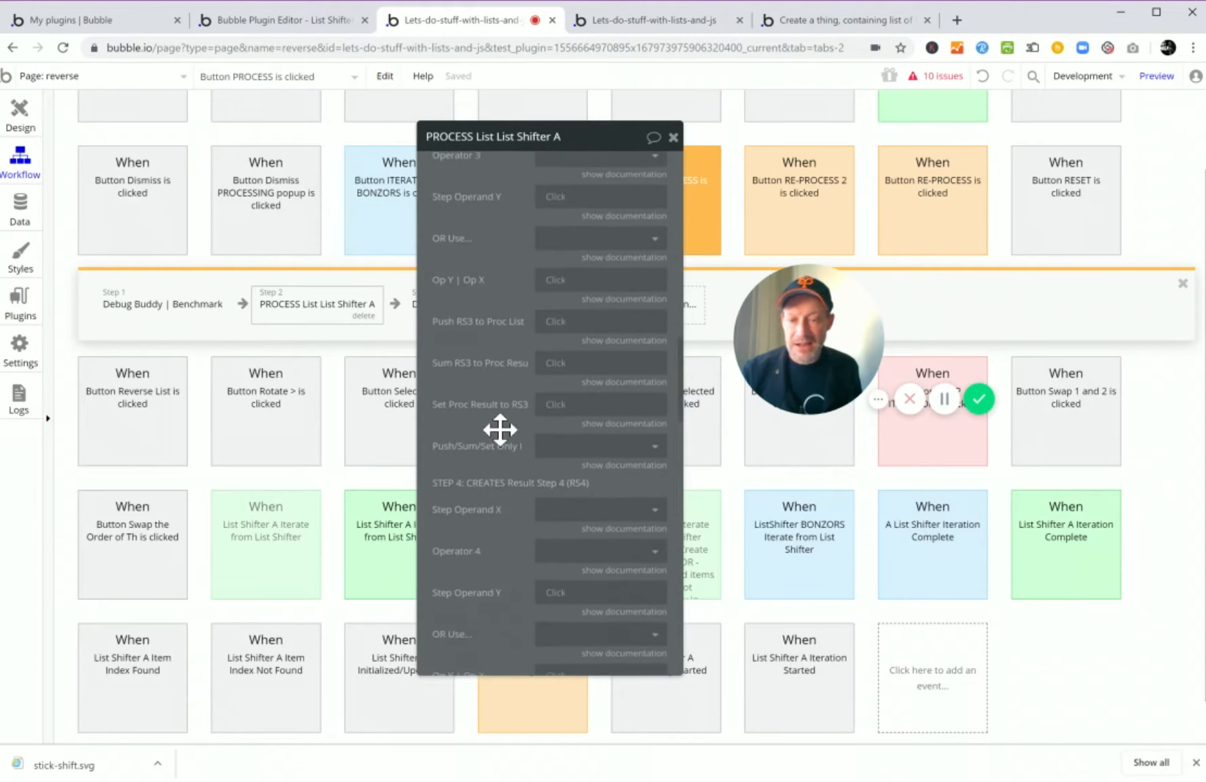
{"action": "scroll", "coordinate": [502, 441], "scroll_direction": "down", "scroll_amount": 20}
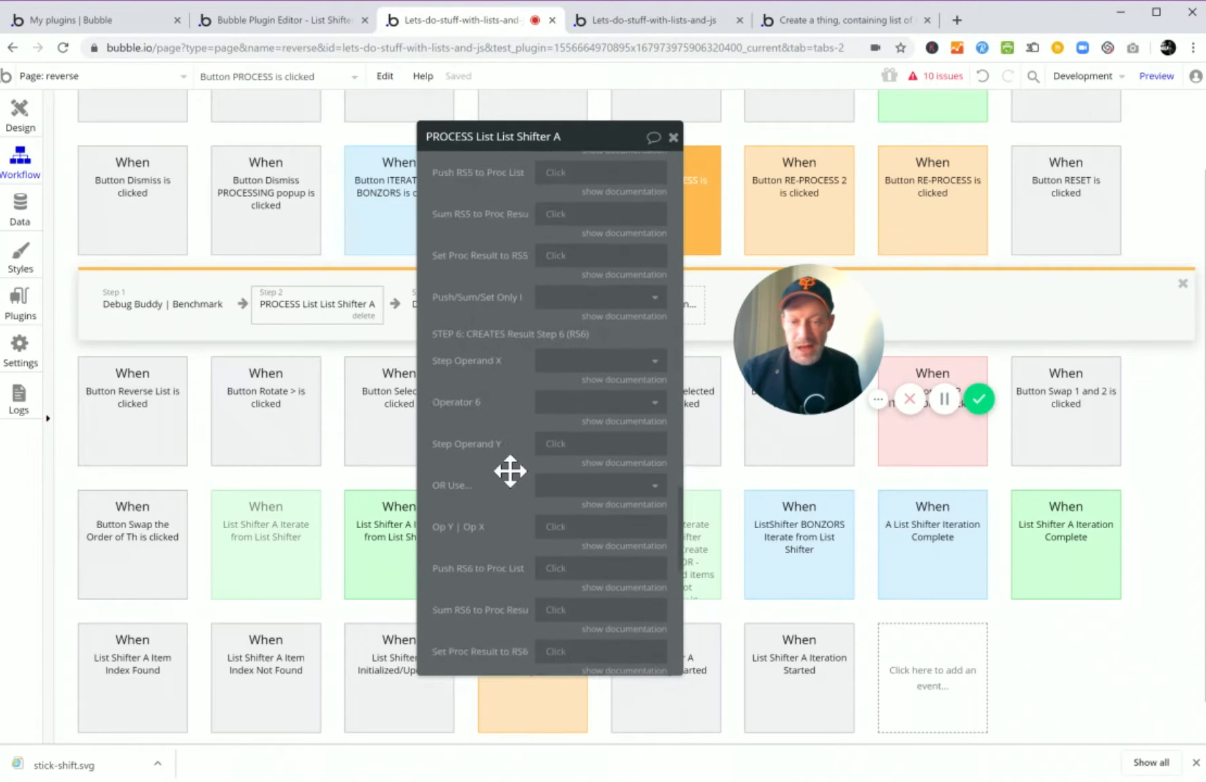
{"action": "scroll", "coordinate": [510, 471], "scroll_direction": "down", "scroll_amount": 10}
{"action": "scroll", "coordinate": [509, 472], "scroll_direction": "up", "scroll_amount": 15}
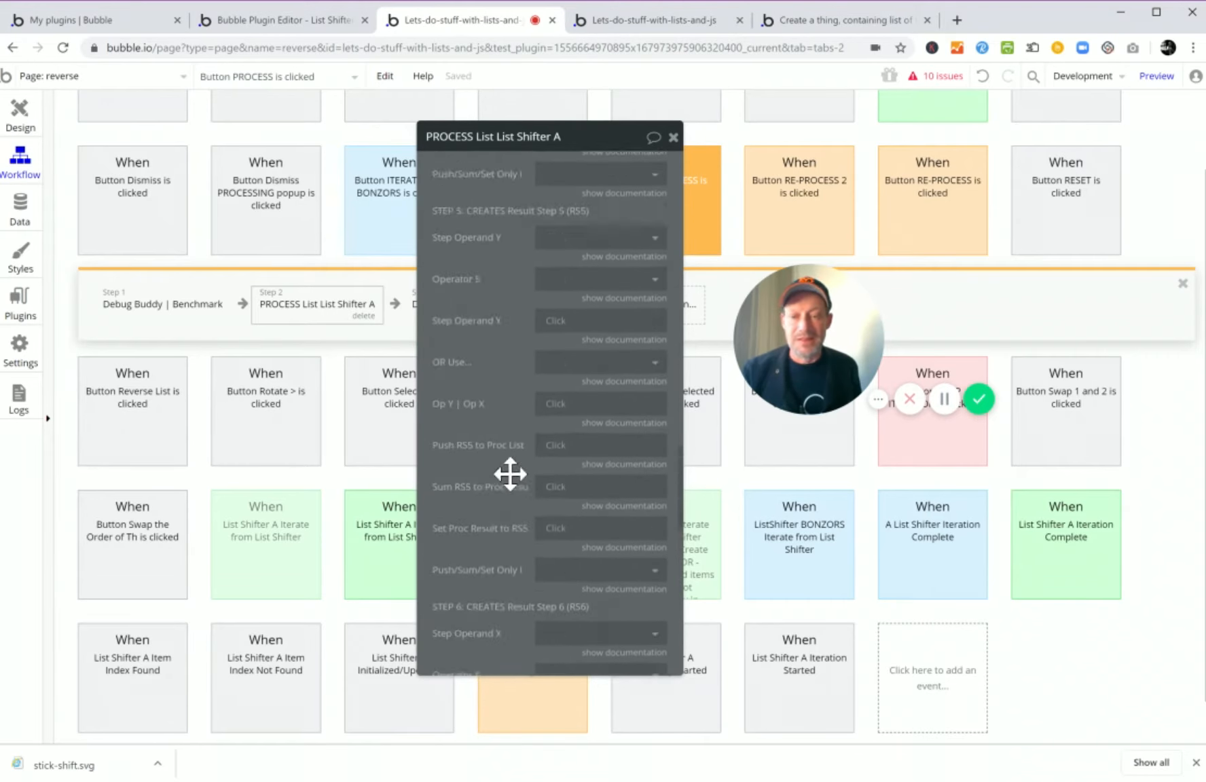
{"action": "scroll", "coordinate": [510, 473], "scroll_direction": "up", "scroll_amount": 20}
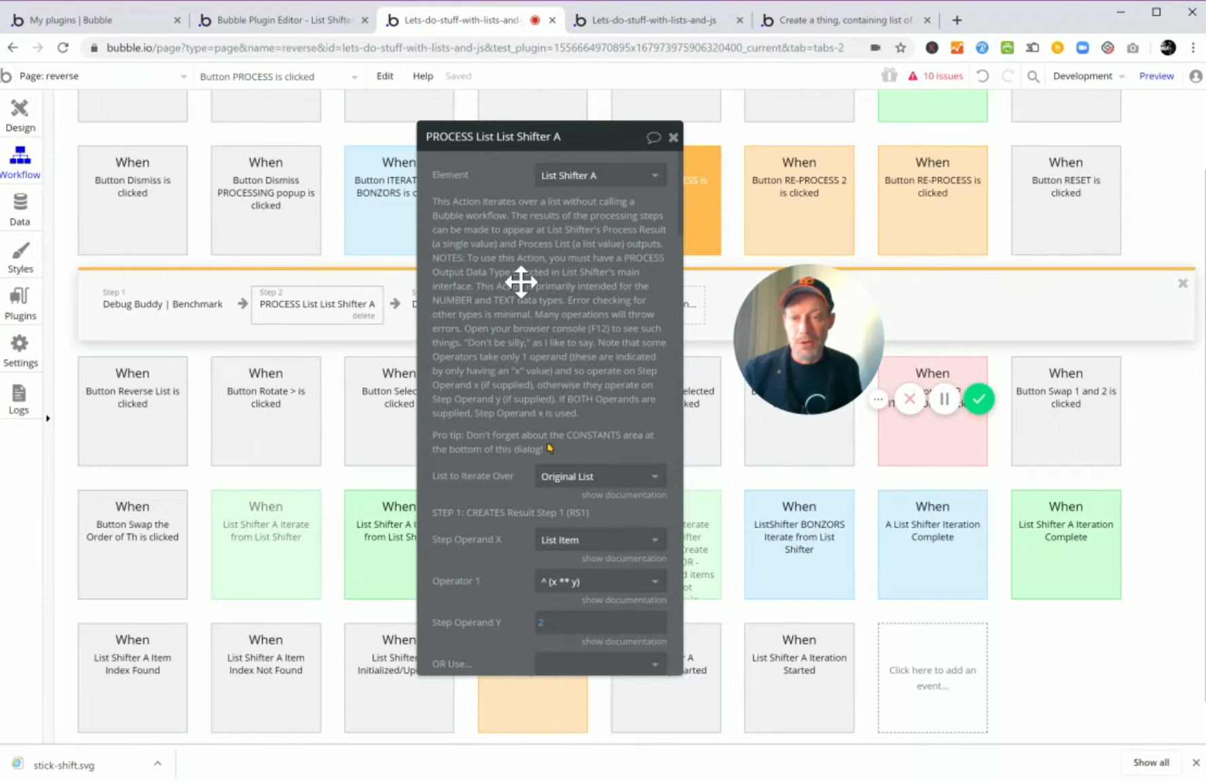
Check the available List to Iterate Over choices and keep Original List.
{"action": "scroll", "coordinate": [547, 265], "scroll_direction": "down", "scroll_amount": 2}
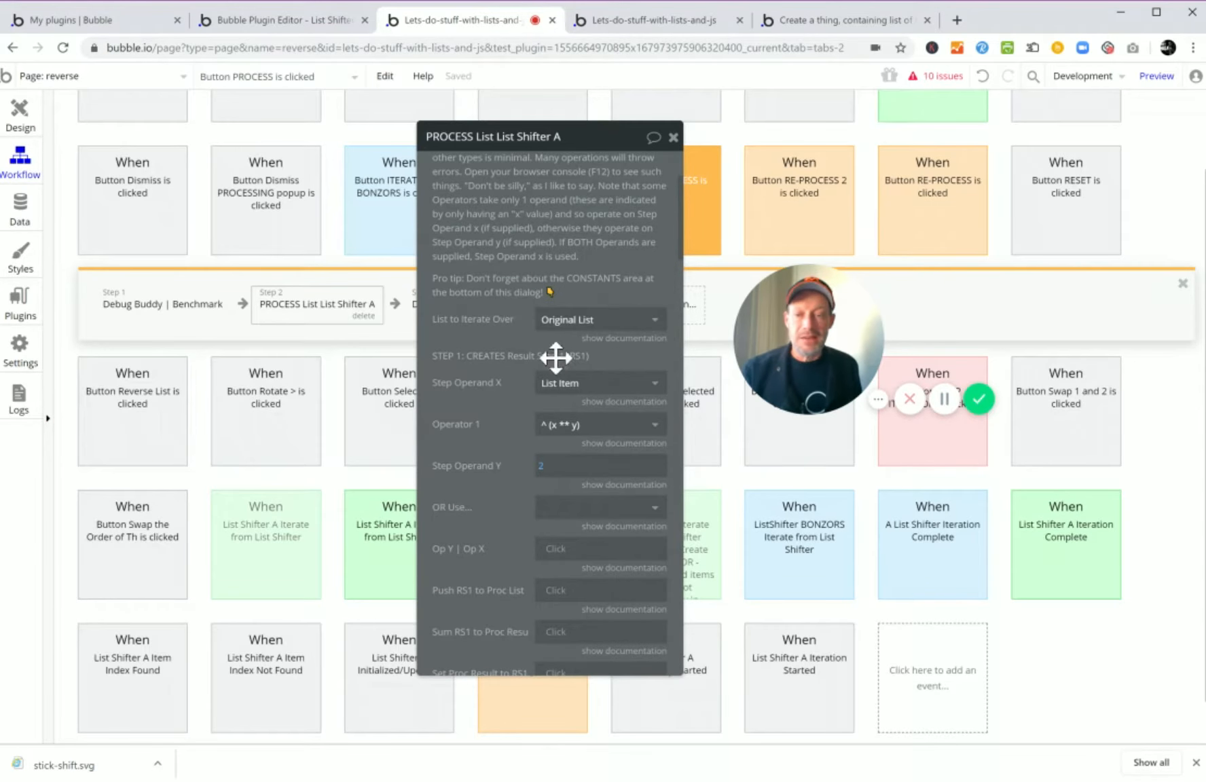
{"action": "left_click", "coordinate": [598, 326]}
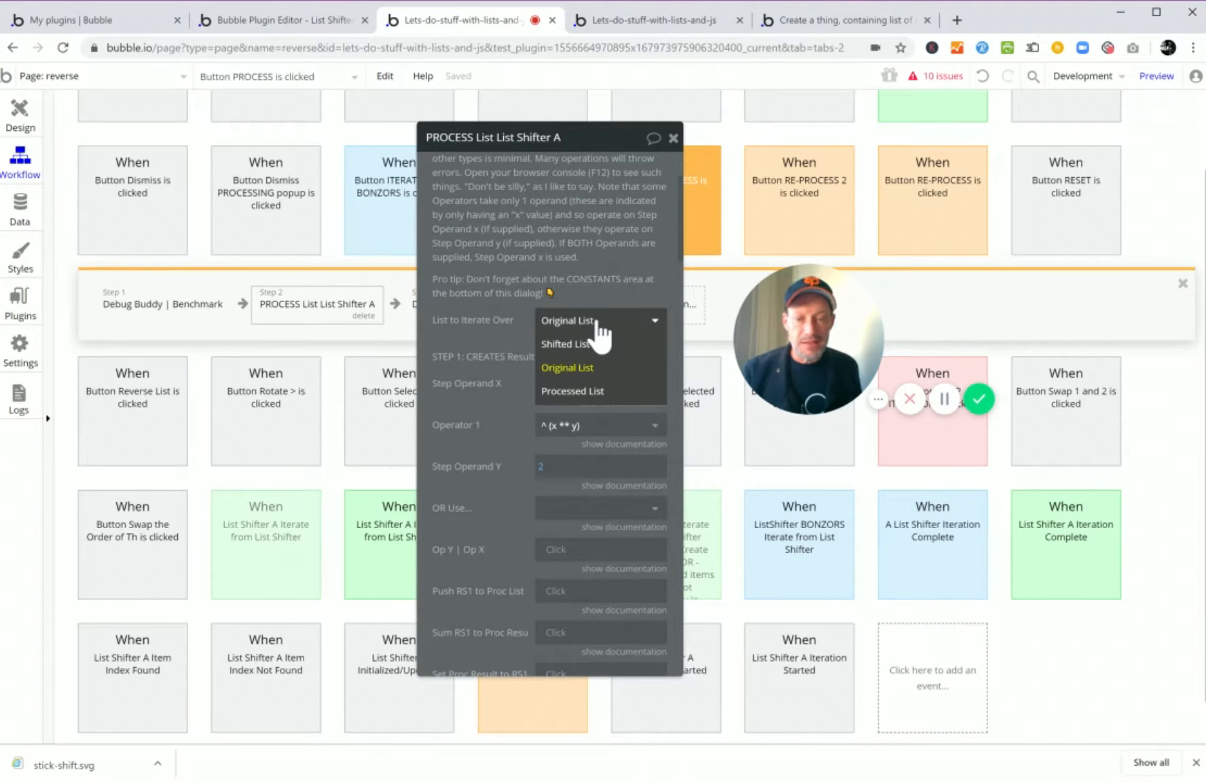
{"action": "left_click", "coordinate": [598, 327]}
{"action": "left_click", "coordinate": [598, 326]}
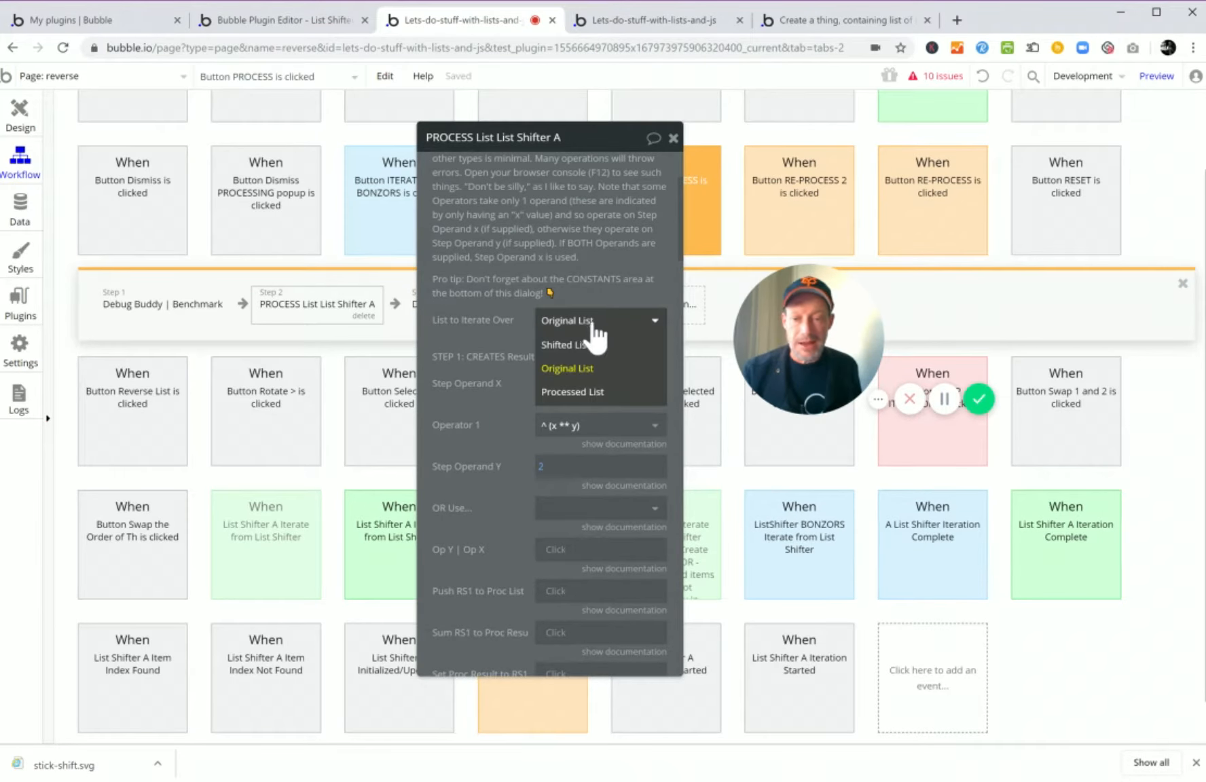
{"action": "left_click", "coordinate": [574, 372]}
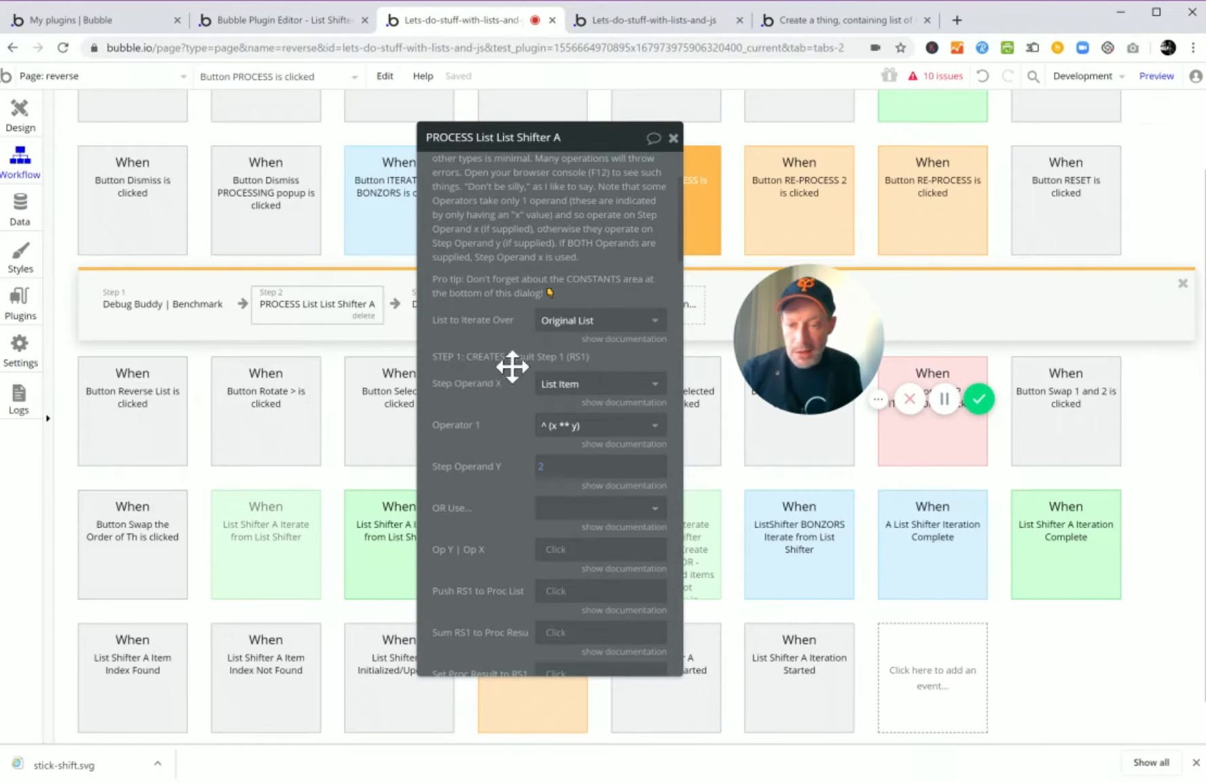
Examine the operand, operator and push/sum/set options of processing steps 1 to 4 in the PROCESS List action.
{"action": "scroll", "coordinate": [507, 370], "scroll_direction": "down", "scroll_amount": 5}
{"action": "scroll", "coordinate": [508, 371], "scroll_direction": "down", "scroll_amount": 2}
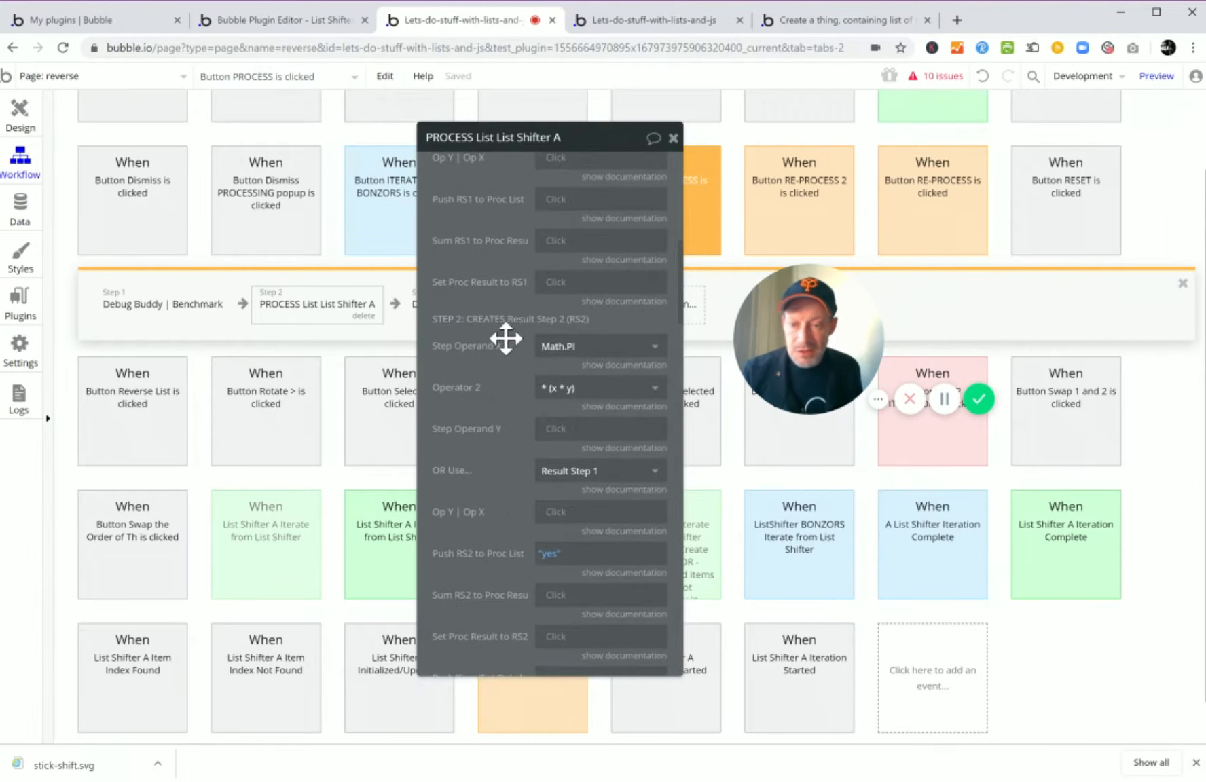
{"action": "scroll", "coordinate": [504, 371], "scroll_direction": "down", "scroll_amount": 4}
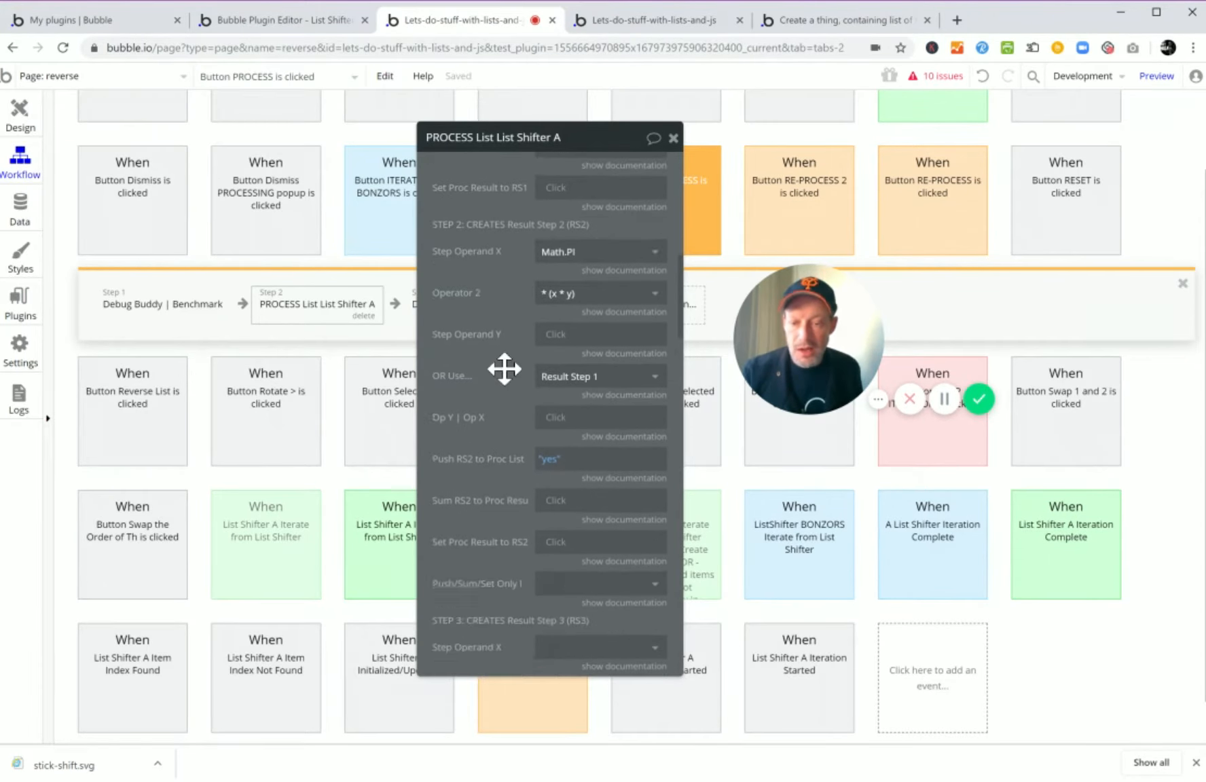
{"action": "scroll", "coordinate": [503, 375], "scroll_direction": "down", "scroll_amount": 3}
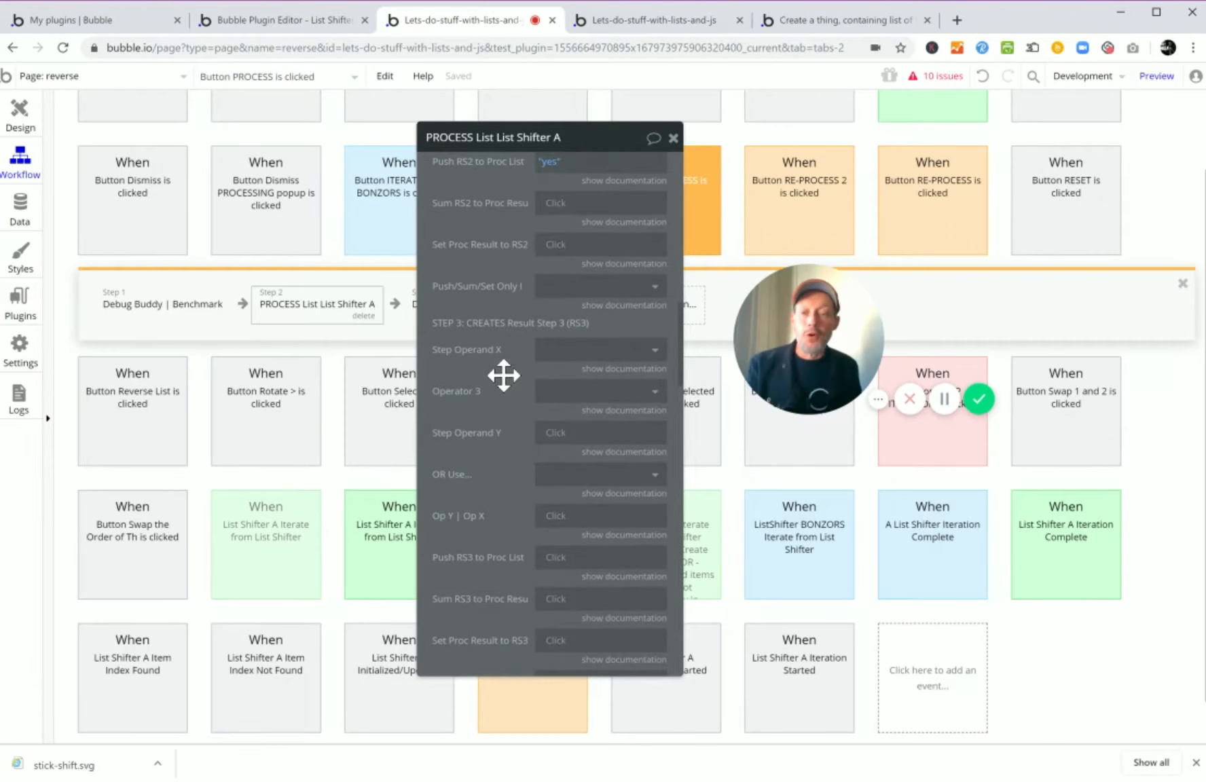
{"action": "scroll", "coordinate": [501, 375], "scroll_direction": "down", "scroll_amount": 1}
{"action": "scroll", "coordinate": [502, 376], "scroll_direction": "down", "scroll_amount": 4}
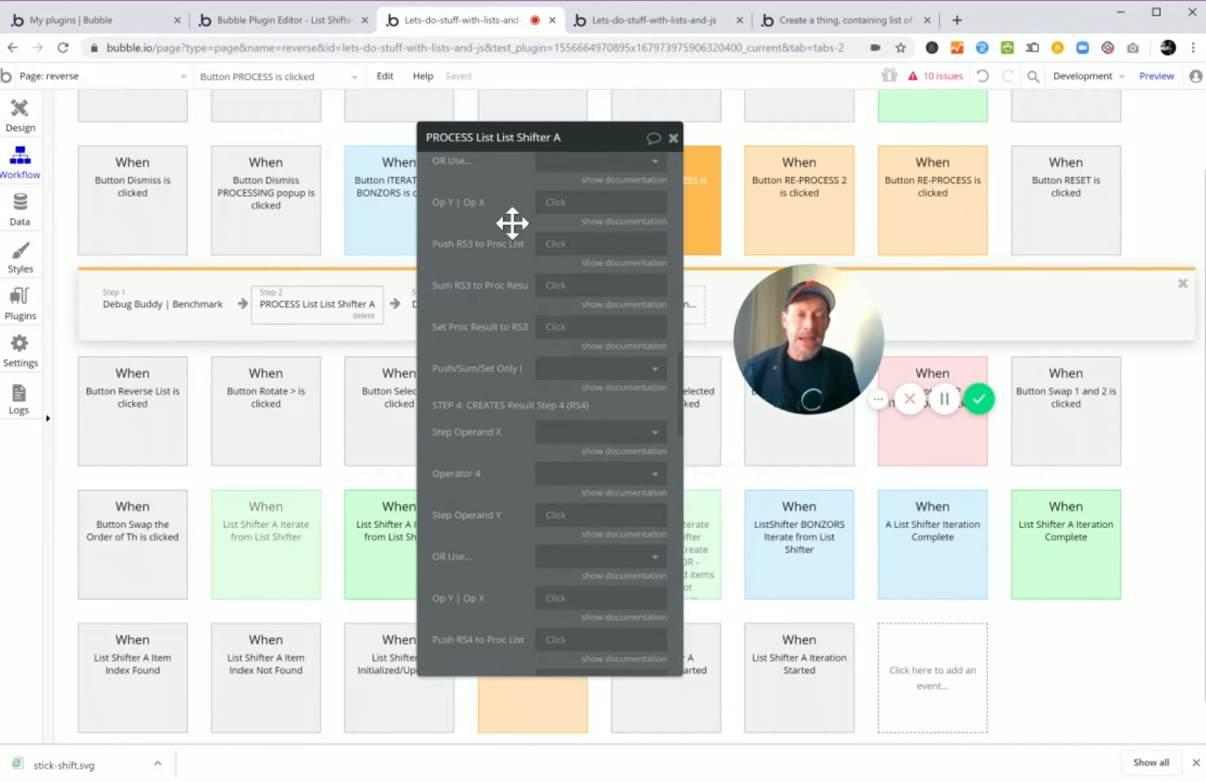
{"action": "scroll", "coordinate": [486, 430], "scroll_direction": "down", "scroll_amount": 1}
{"action": "scroll", "coordinate": [486, 430], "scroll_direction": "up", "scroll_amount": 20}
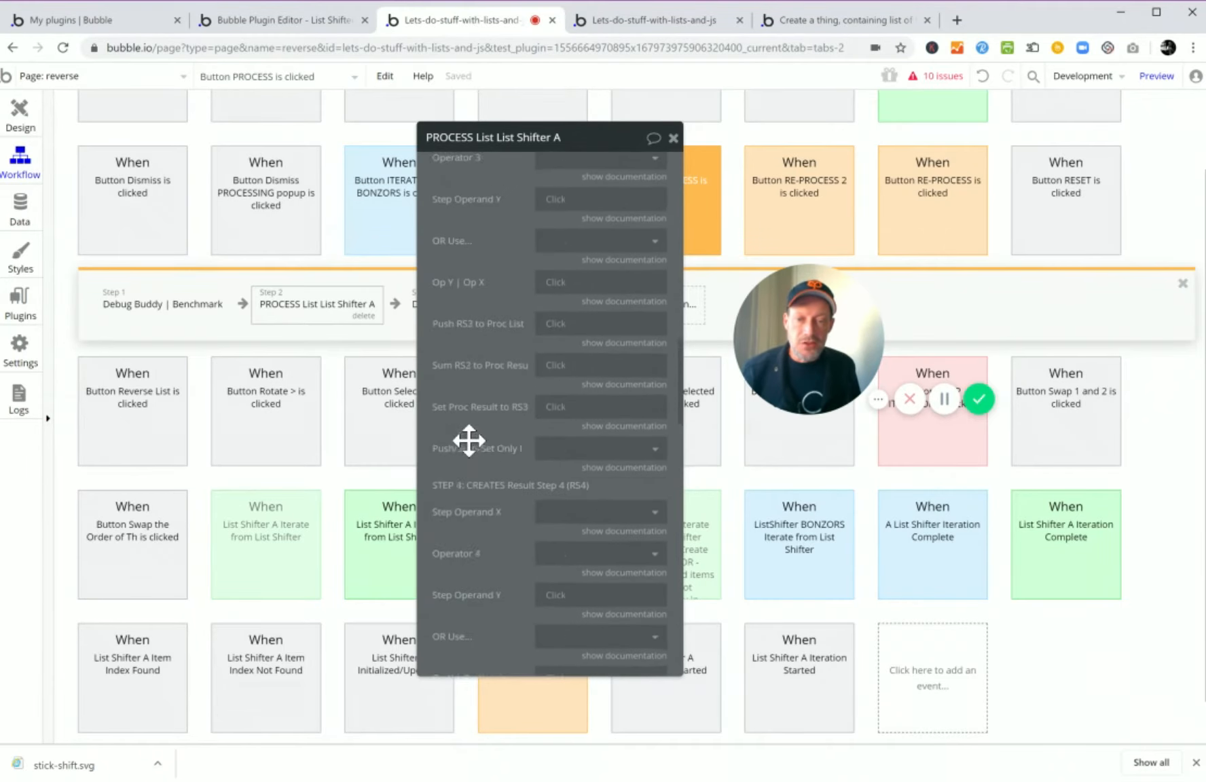
{"action": "scroll", "coordinate": [495, 419], "scroll_direction": "down", "scroll_amount": 3}
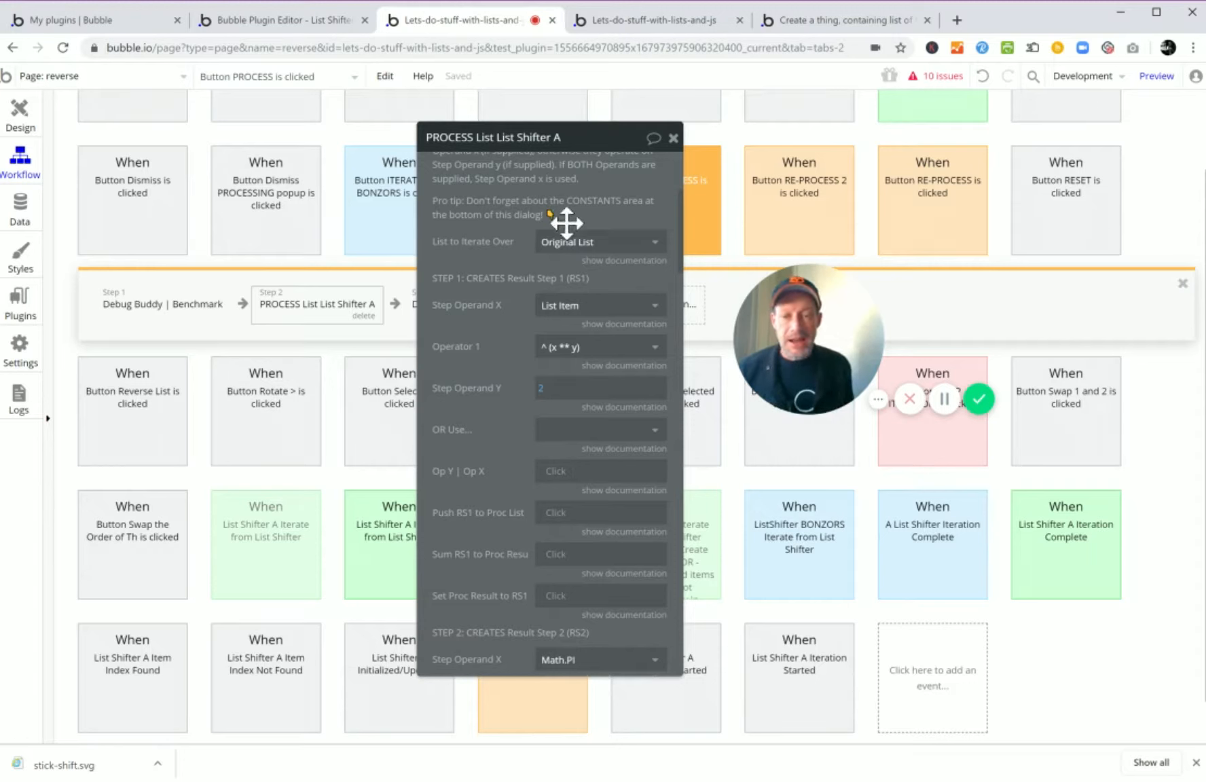
Review the choices for Step Operand X in processing step 1, leaving List Item selected.
{"action": "left_click", "coordinate": [580, 246]}
{"action": "left_click", "coordinate": [582, 248]}
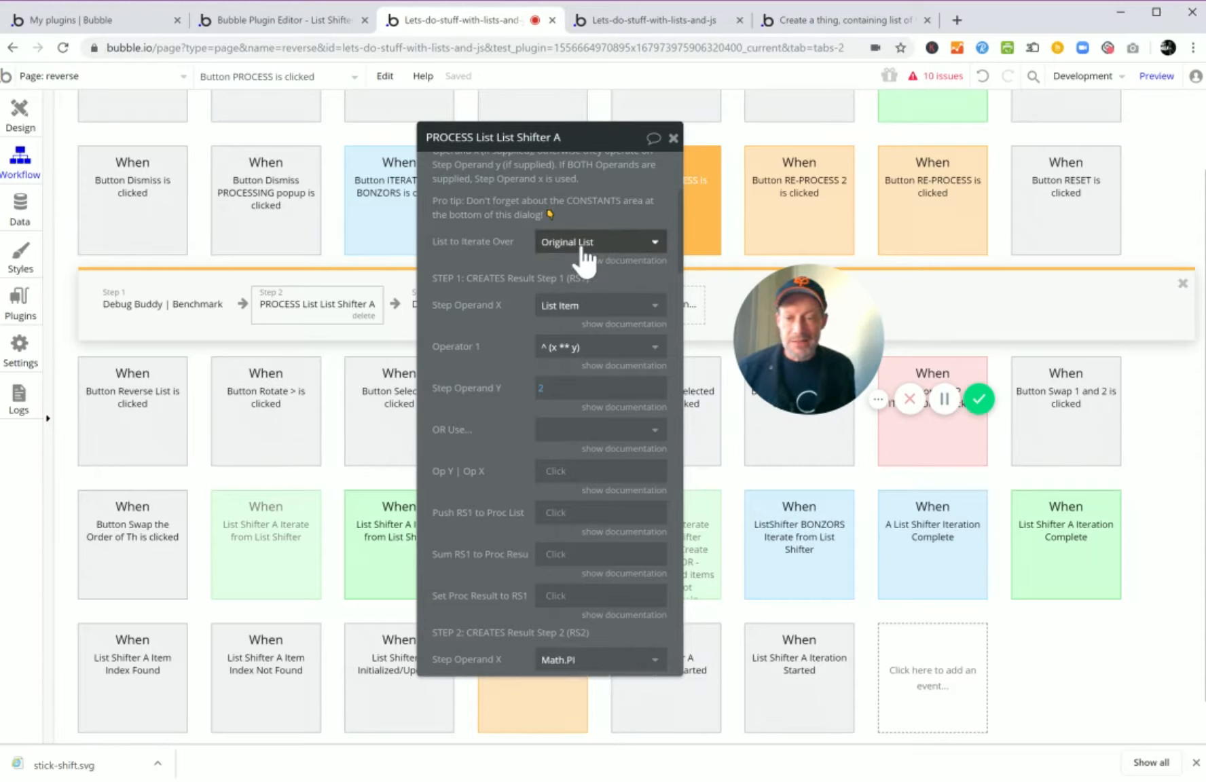
{"action": "left_click", "coordinate": [599, 307]}
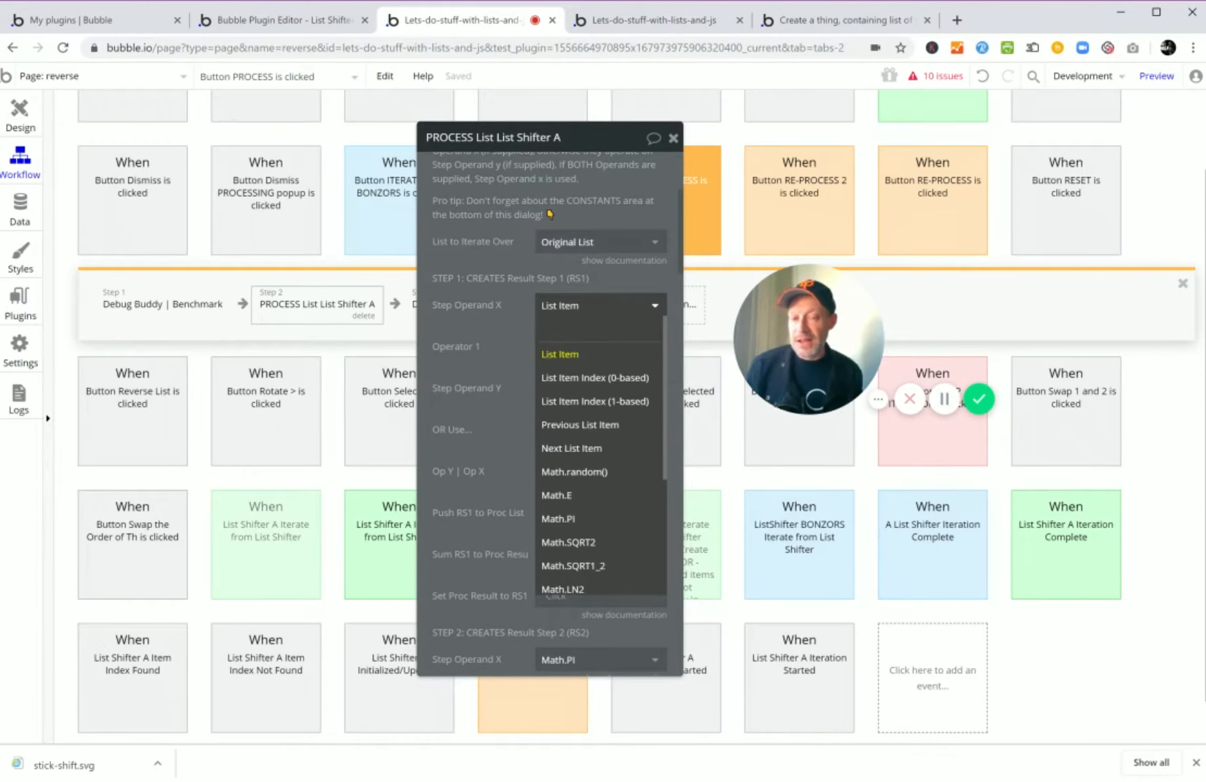
{"action": "left_click", "coordinate": [573, 277]}
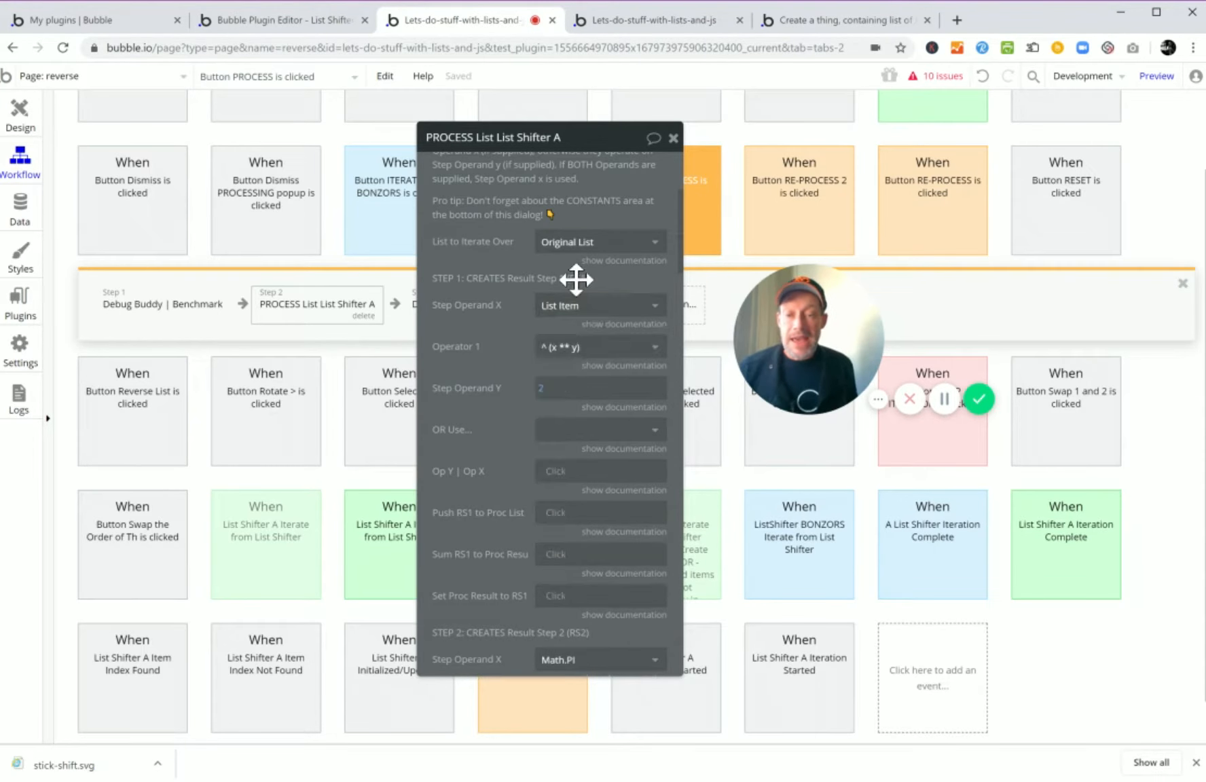
{"action": "left_click", "coordinate": [546, 394]}
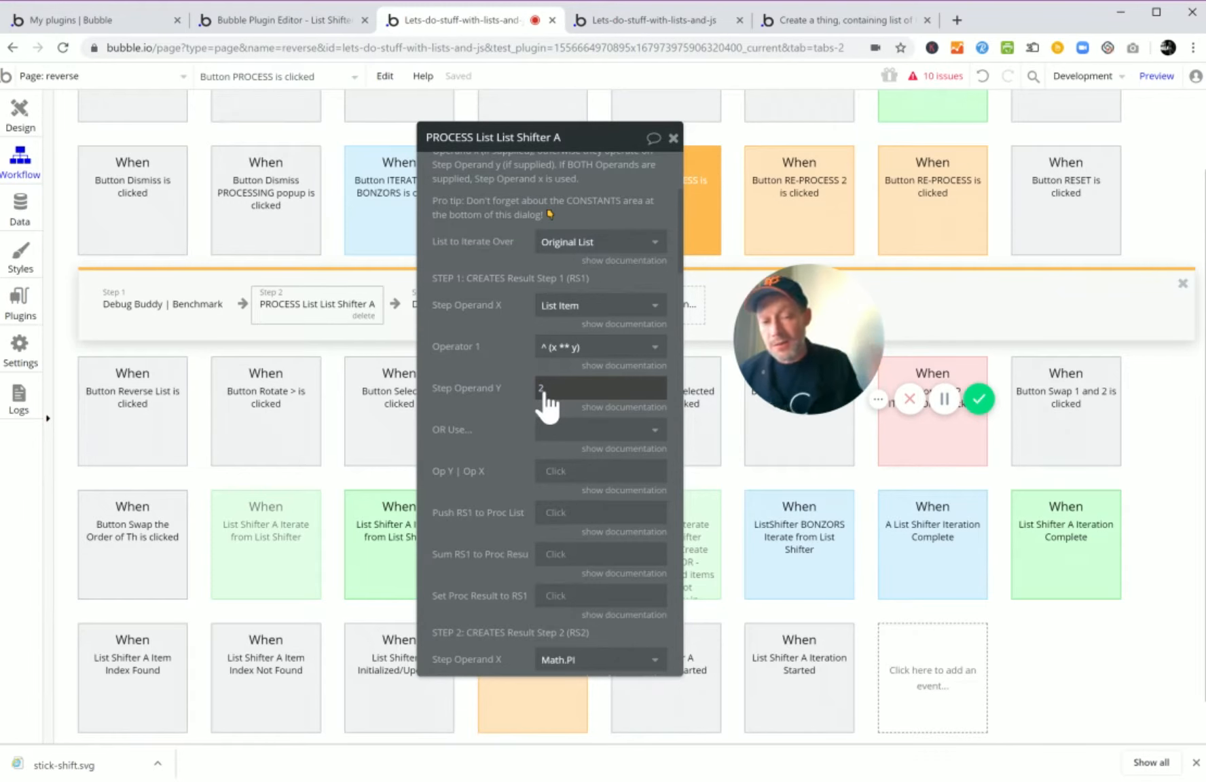
{"action": "left_click", "coordinate": [574, 311]}
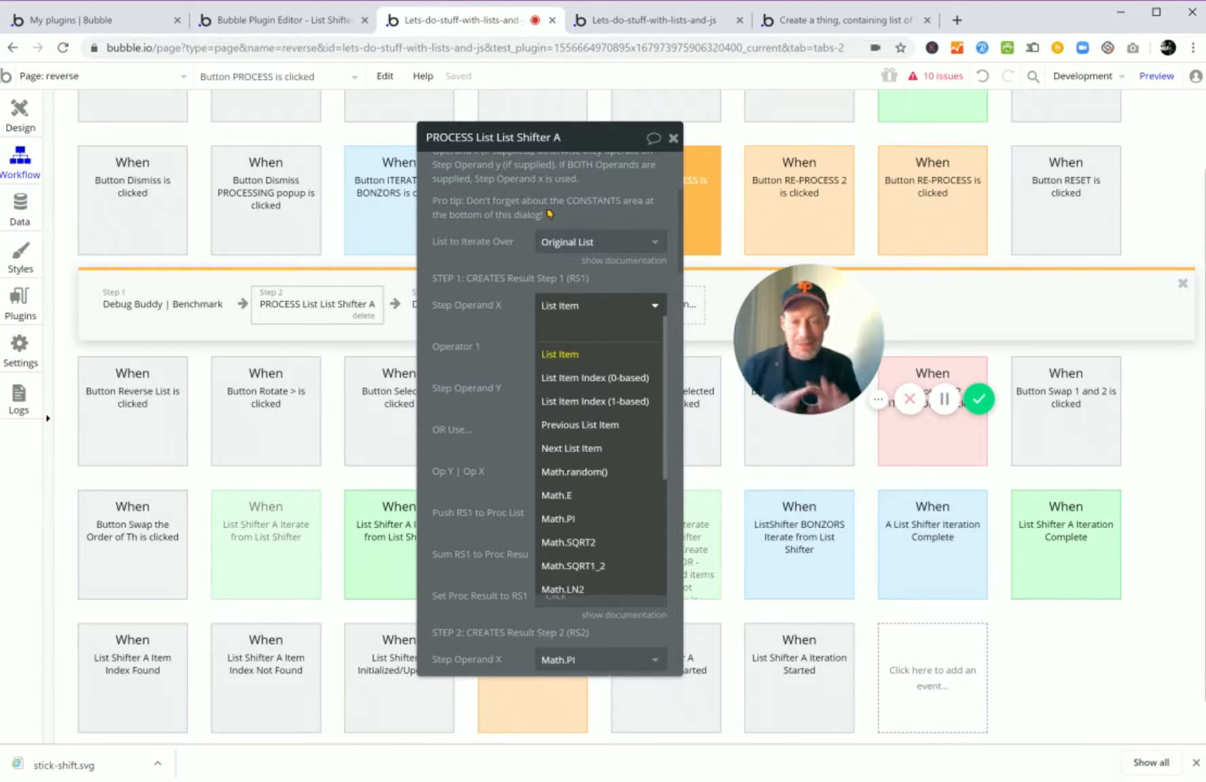
{"action": "left_click", "coordinate": [527, 304]}
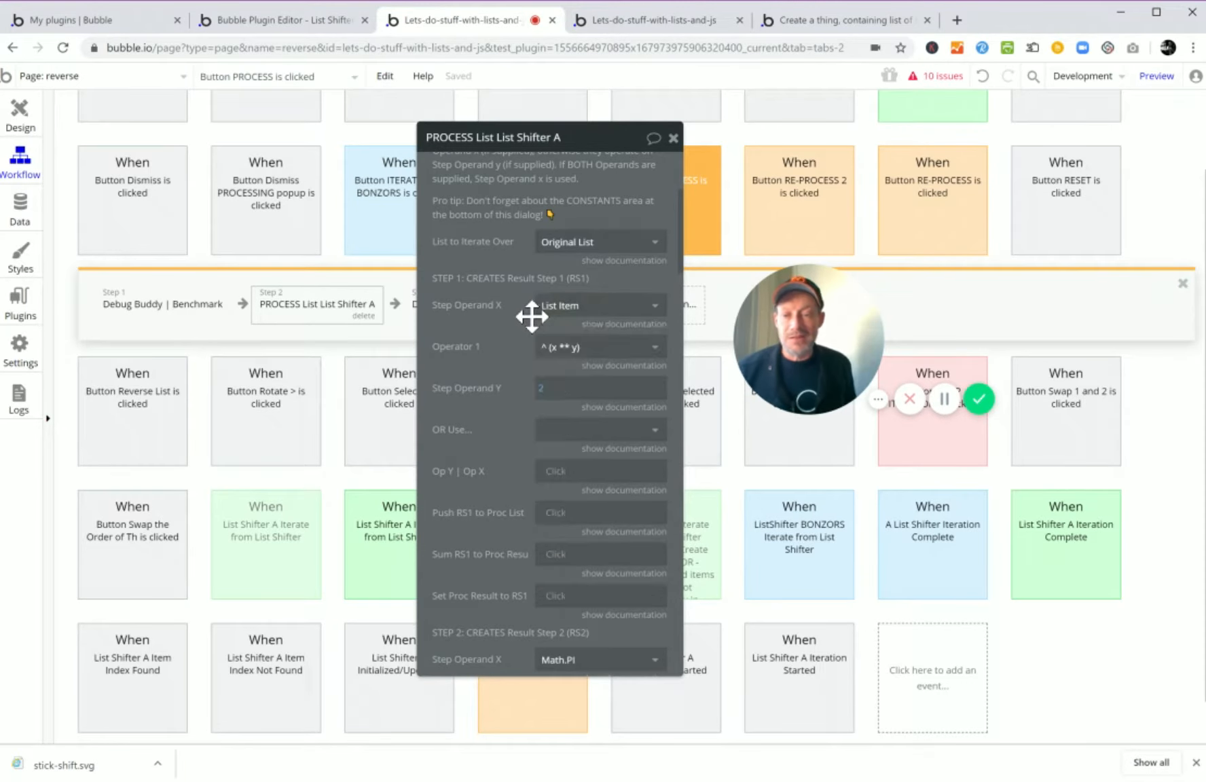
{"action": "left_click", "coordinate": [552, 316]}
{"action": "left_click", "coordinate": [520, 304]}
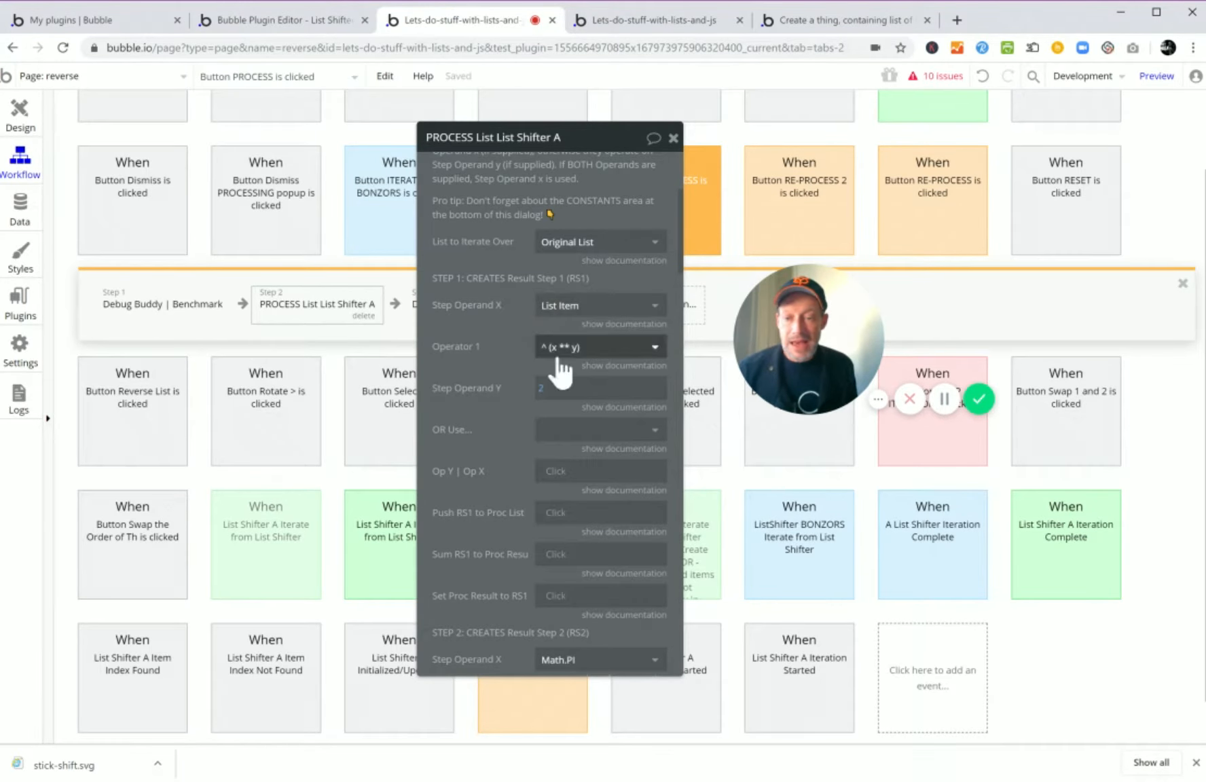
Look through the available operators for Operator 1 and keep ^ (x ** y).
{"action": "left_click", "coordinate": [598, 349]}
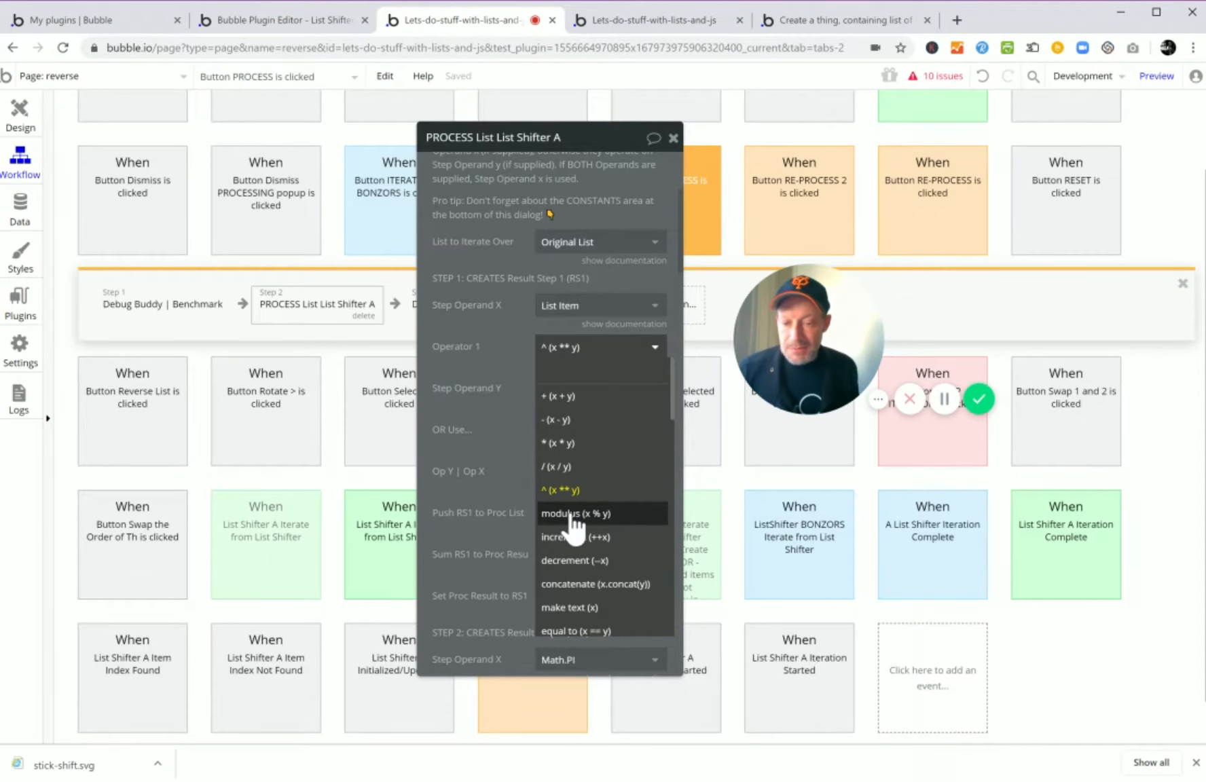
{"action": "scroll", "coordinate": [577, 573], "scroll_direction": "down", "scroll_amount": 4}
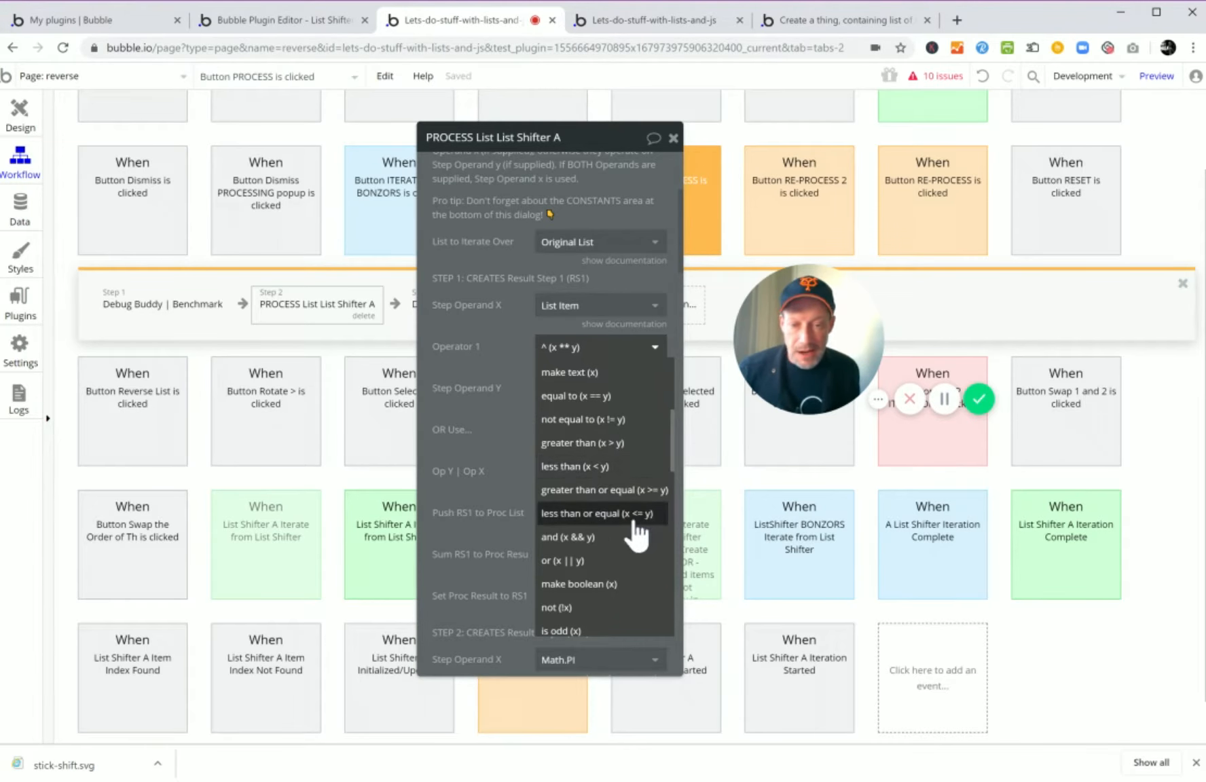
{"action": "scroll", "coordinate": [614, 523], "scroll_direction": "down", "scroll_amount": 1}
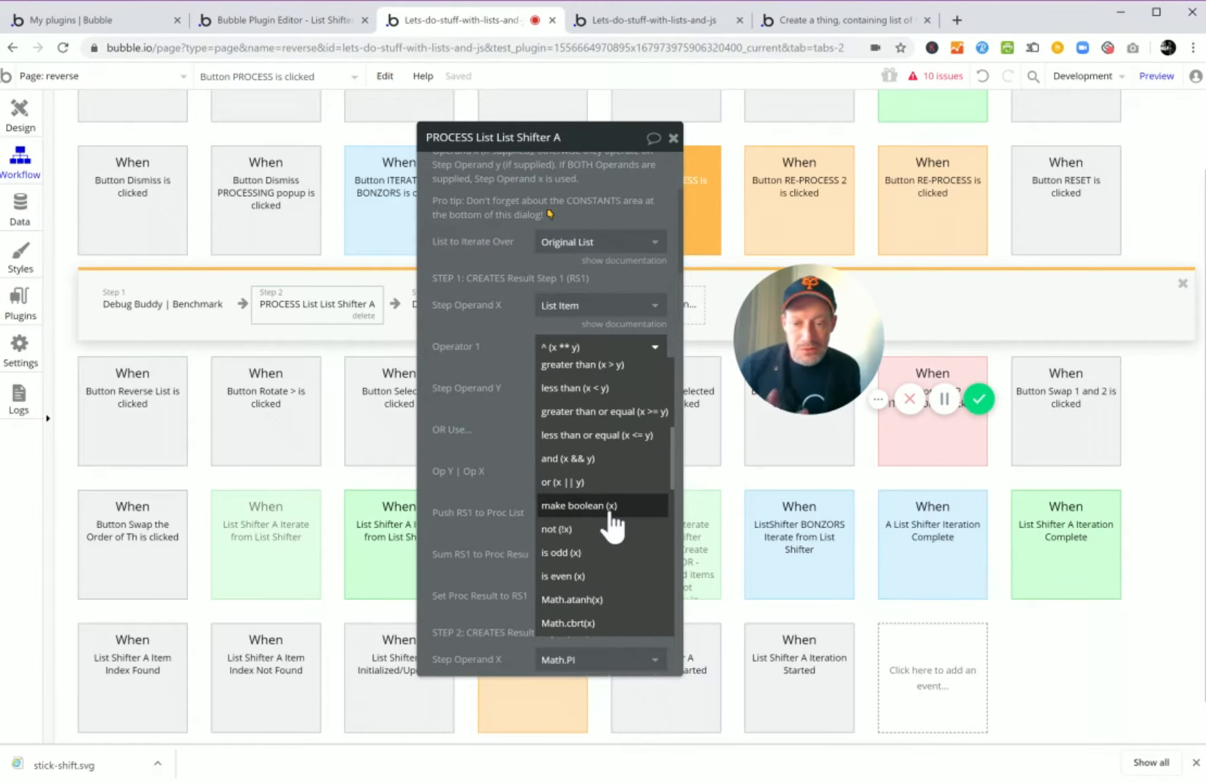
{"action": "scroll", "coordinate": [601, 516], "scroll_direction": "up", "scroll_amount": 4}
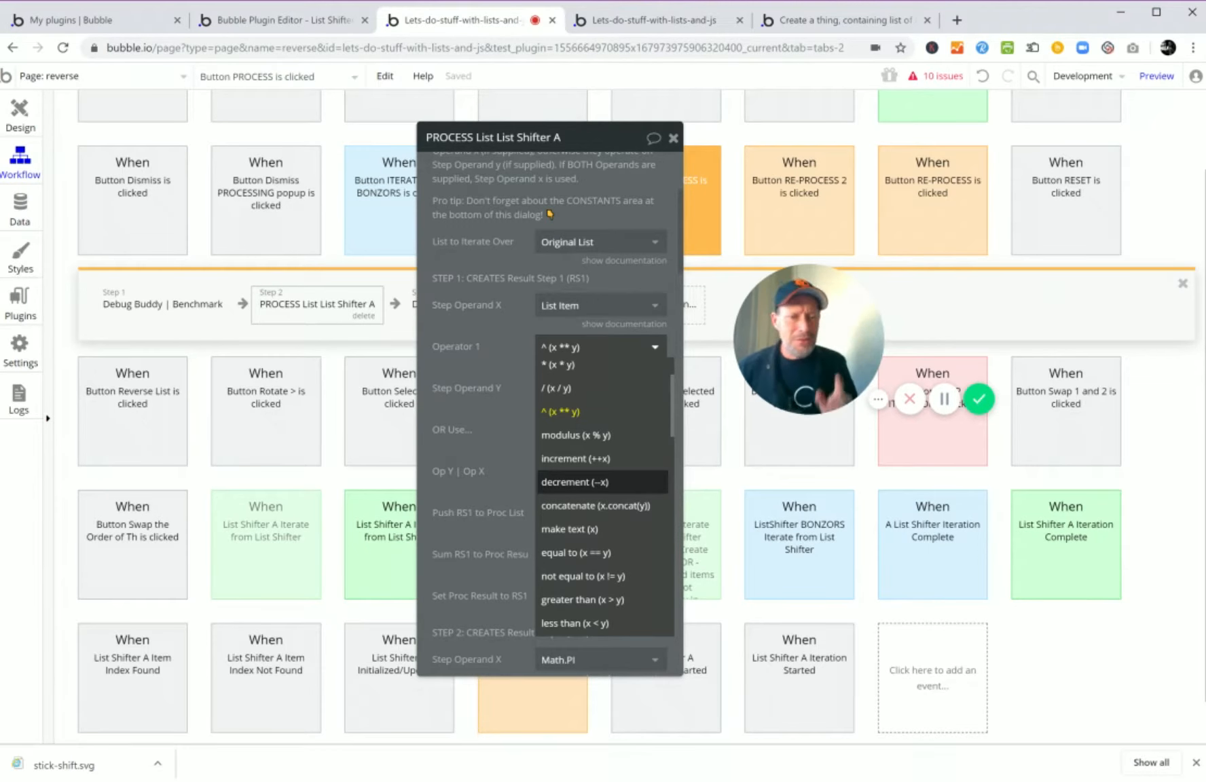
{"action": "scroll", "coordinate": [611, 407], "scroll_direction": "down", "scroll_amount": 3}
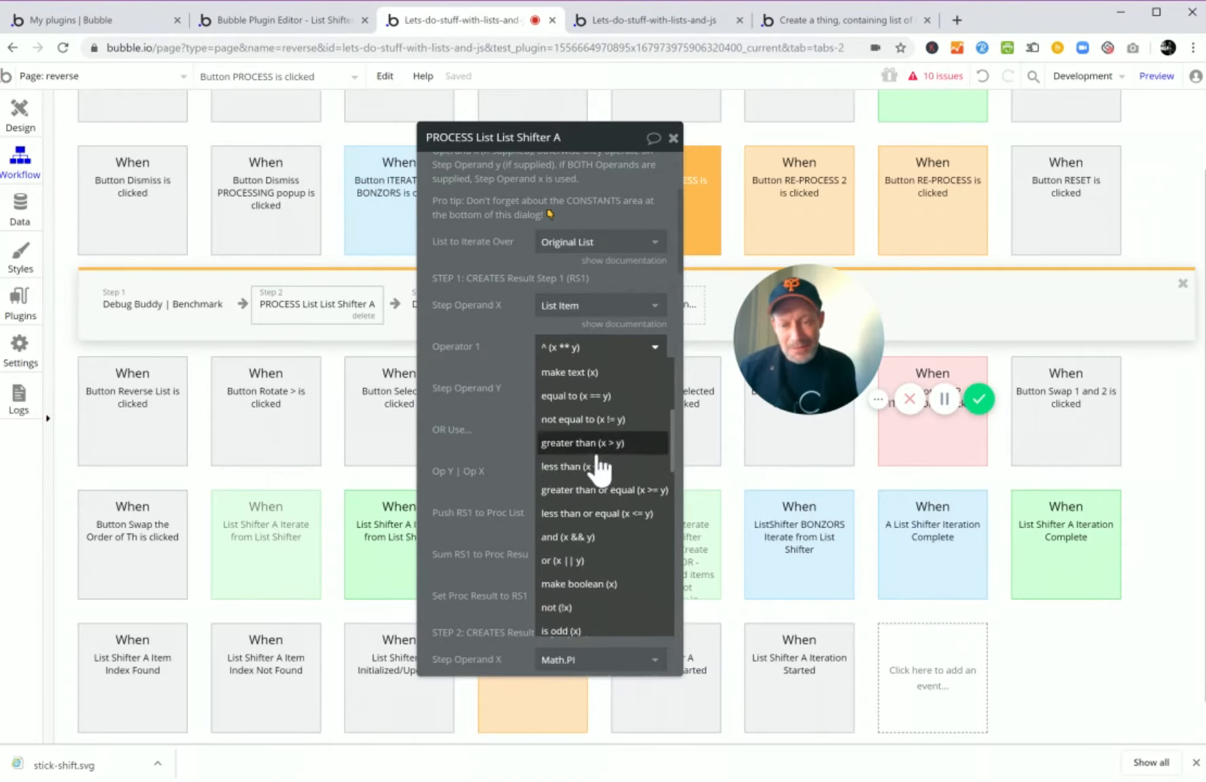
{"action": "scroll", "coordinate": [601, 584], "scroll_direction": "up", "scroll_amount": 3}
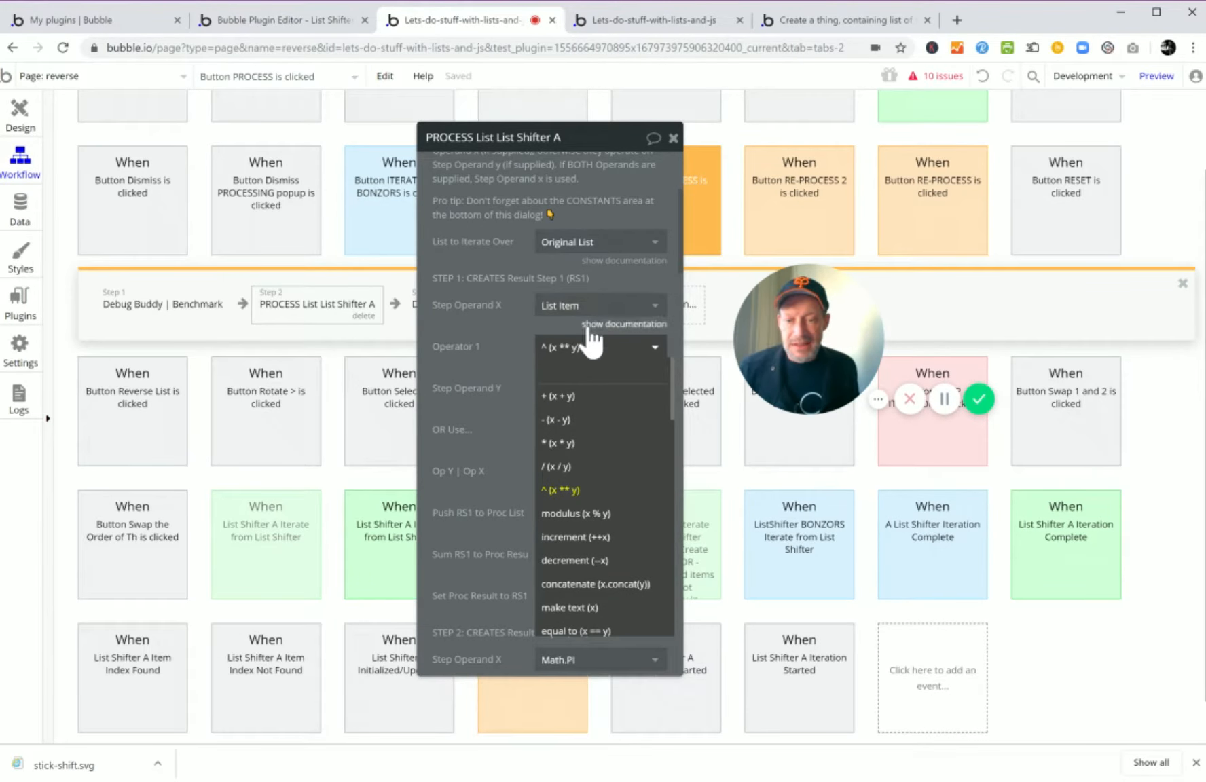
{"action": "left_click", "coordinate": [563, 488]}
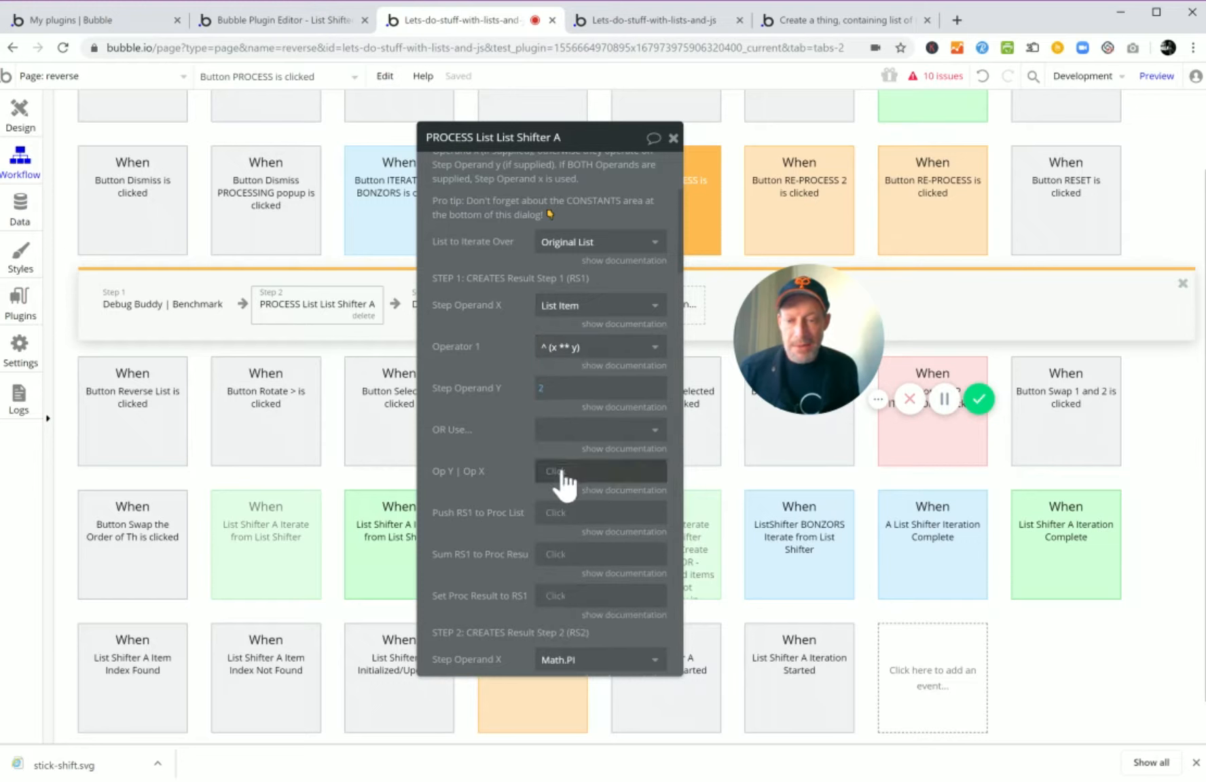
Clear Step Operand Y of processing step 1 and enter 2 again.
{"action": "right_click", "coordinate": [548, 400]}
{"action": "left_click", "coordinate": [658, 395]}
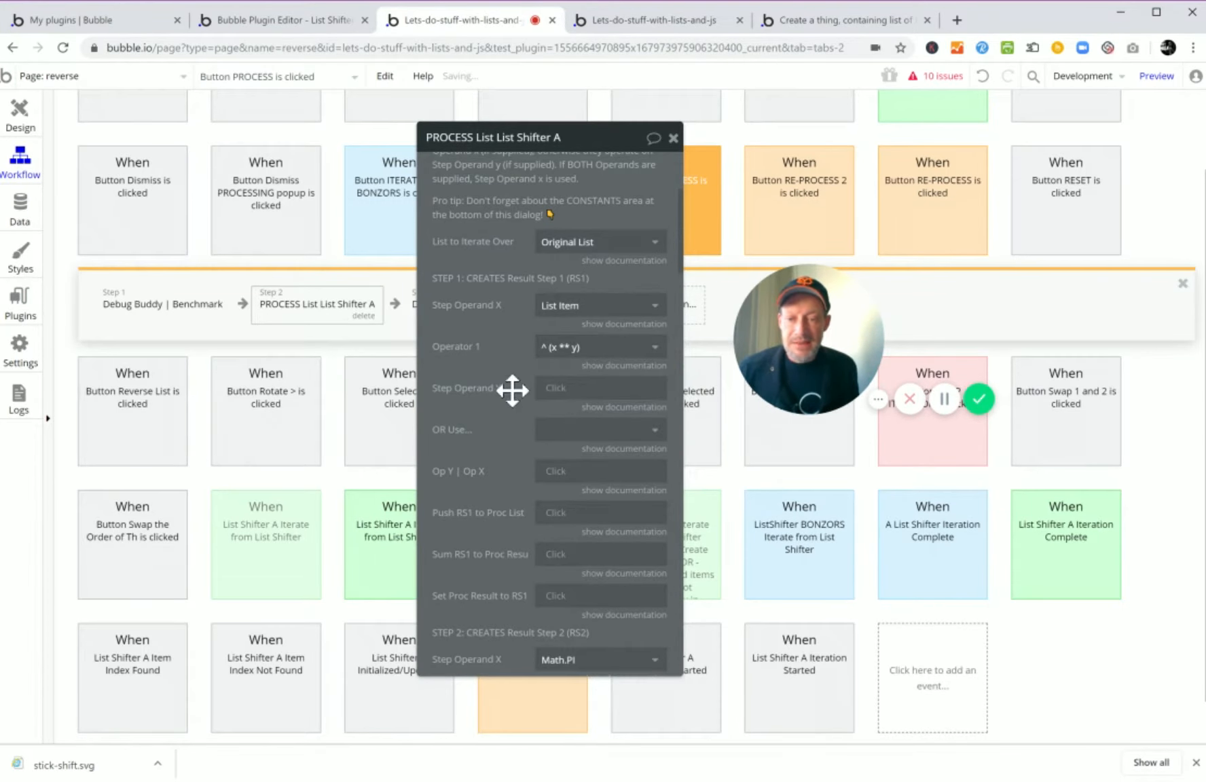
{"action": "left_click", "coordinate": [561, 393]}
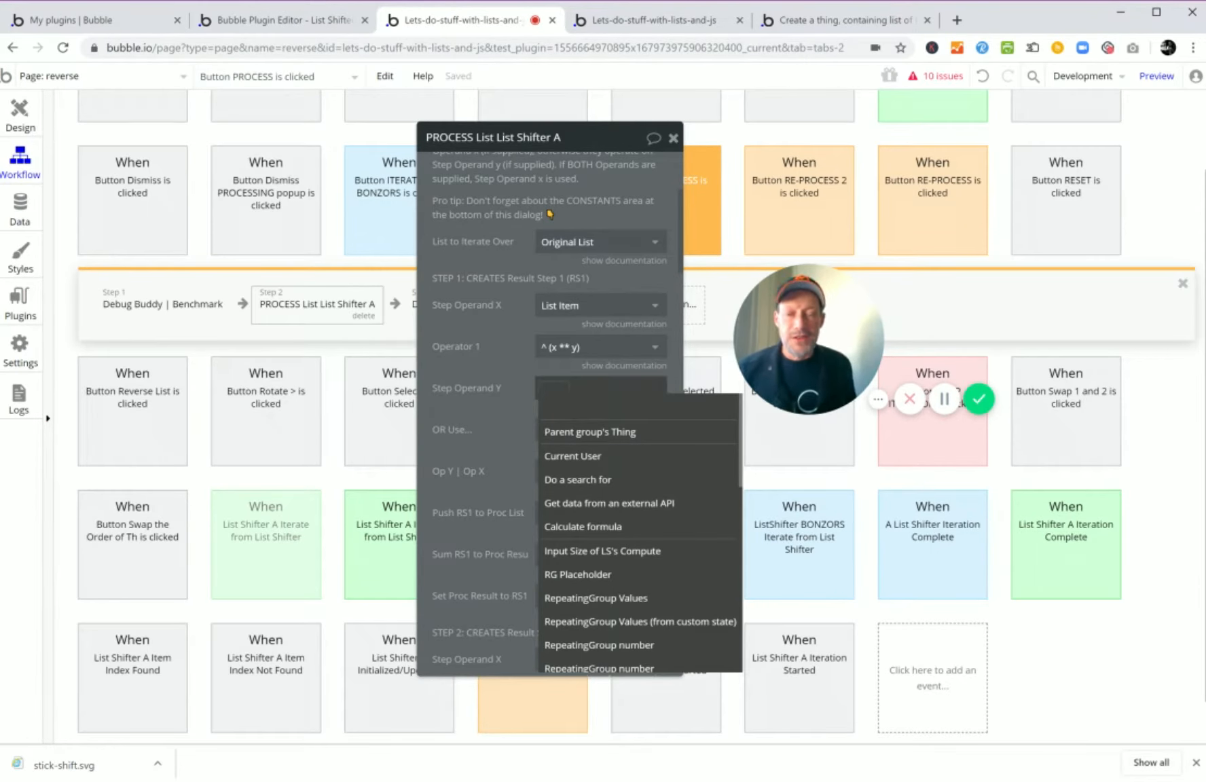
{"action": "type", "text": "2"}
{"action": "left_click", "coordinate": [503, 358]}
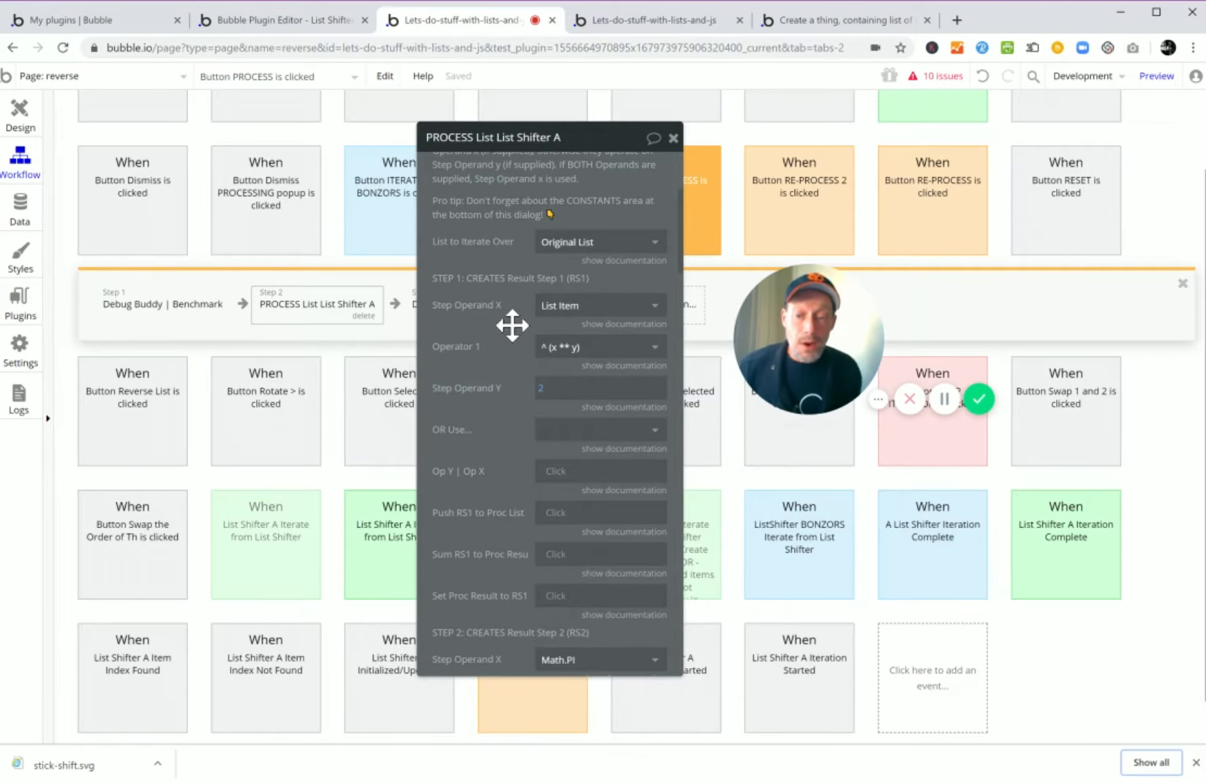
Review the choices for Step Operand X in processing step 2, keeping Math.PI selected.
{"action": "scroll", "coordinate": [475, 353], "scroll_direction": "down", "scroll_amount": 4}
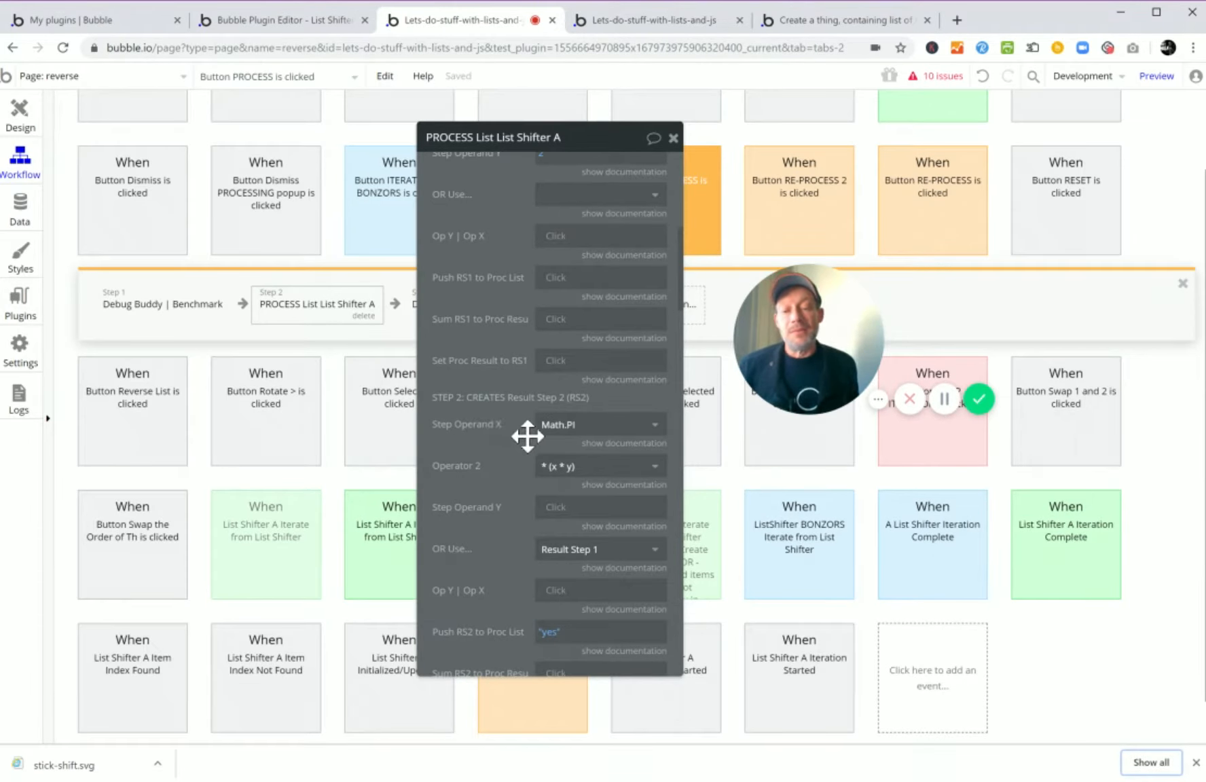
{"action": "scroll", "coordinate": [506, 326], "scroll_direction": "up", "scroll_amount": 1}
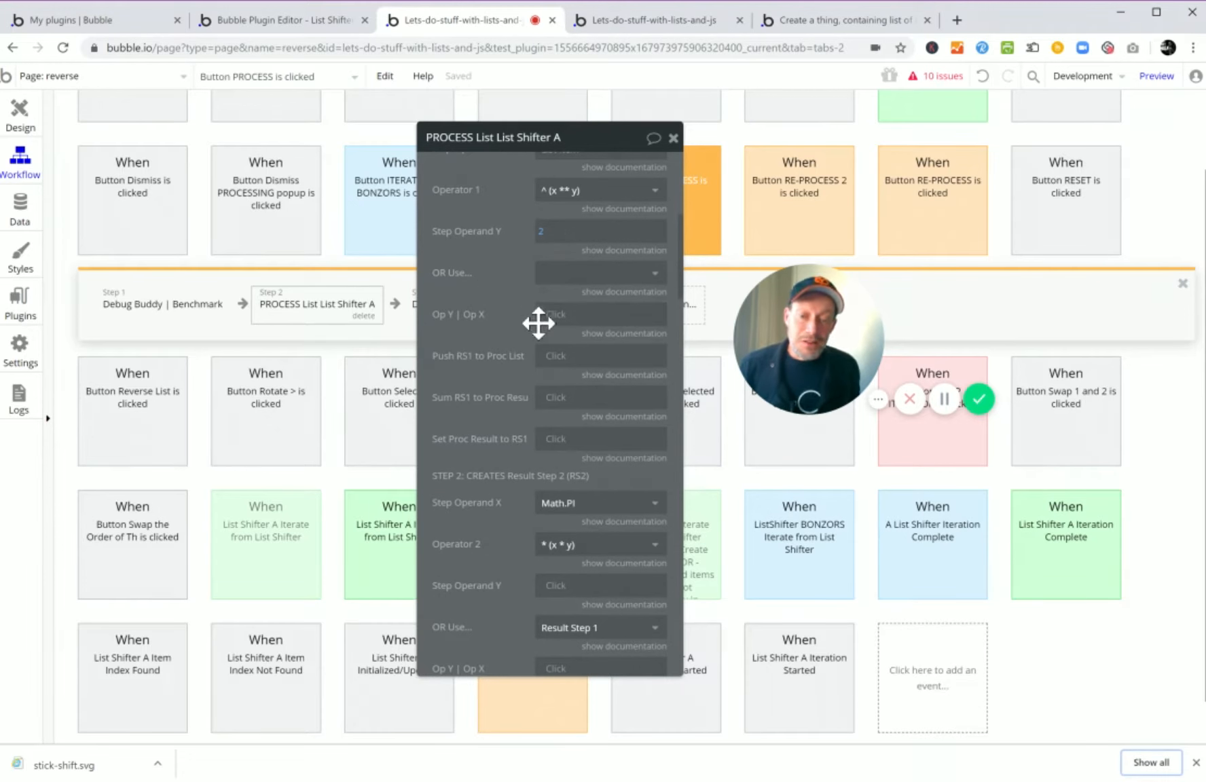
{"action": "scroll", "coordinate": [564, 393], "scroll_direction": "down", "scroll_amount": 1}
{"action": "scroll", "coordinate": [530, 374], "scroll_direction": "down", "scroll_amount": 1}
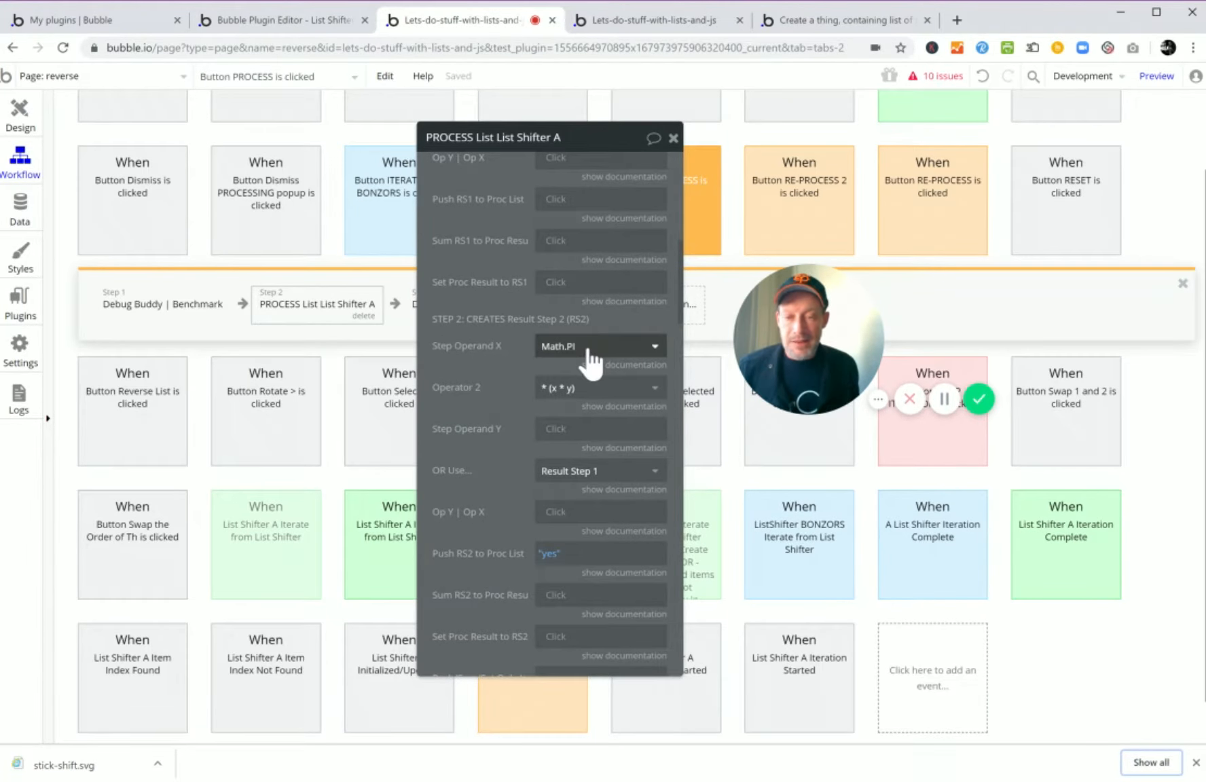
{"action": "left_click", "coordinate": [585, 347]}
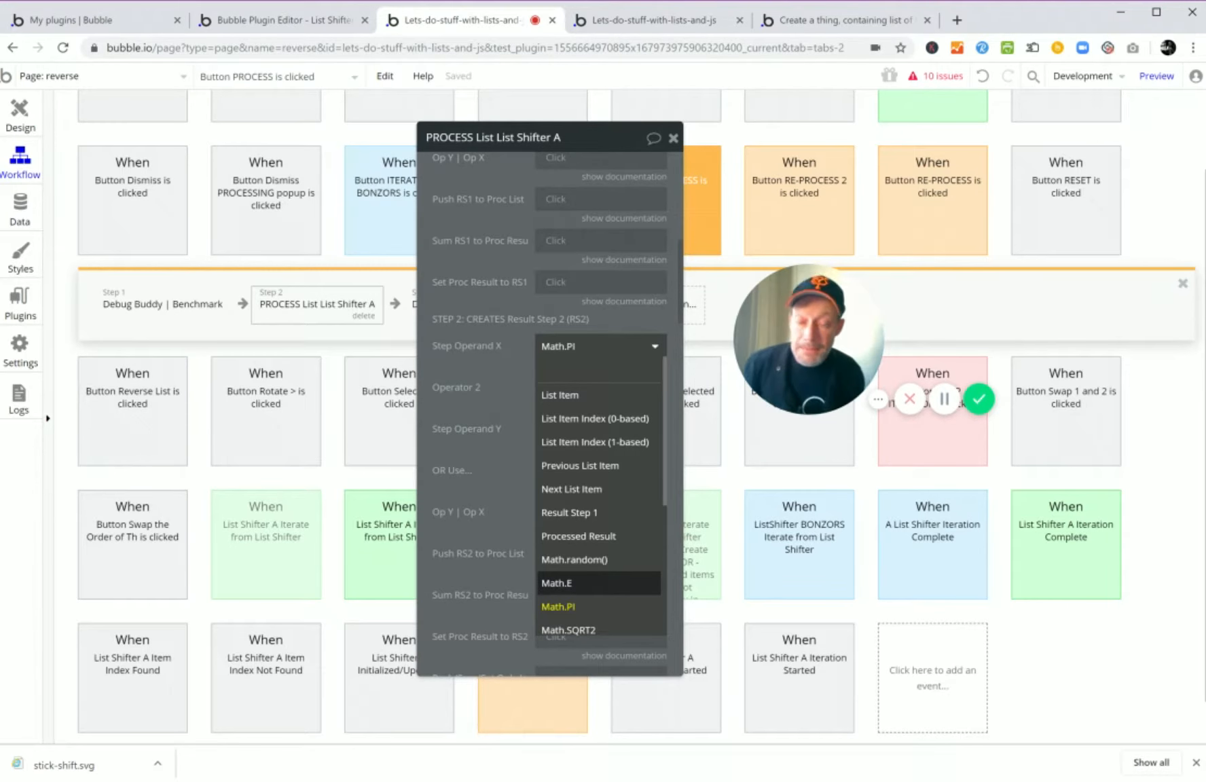
{"action": "left_click", "coordinate": [572, 608]}
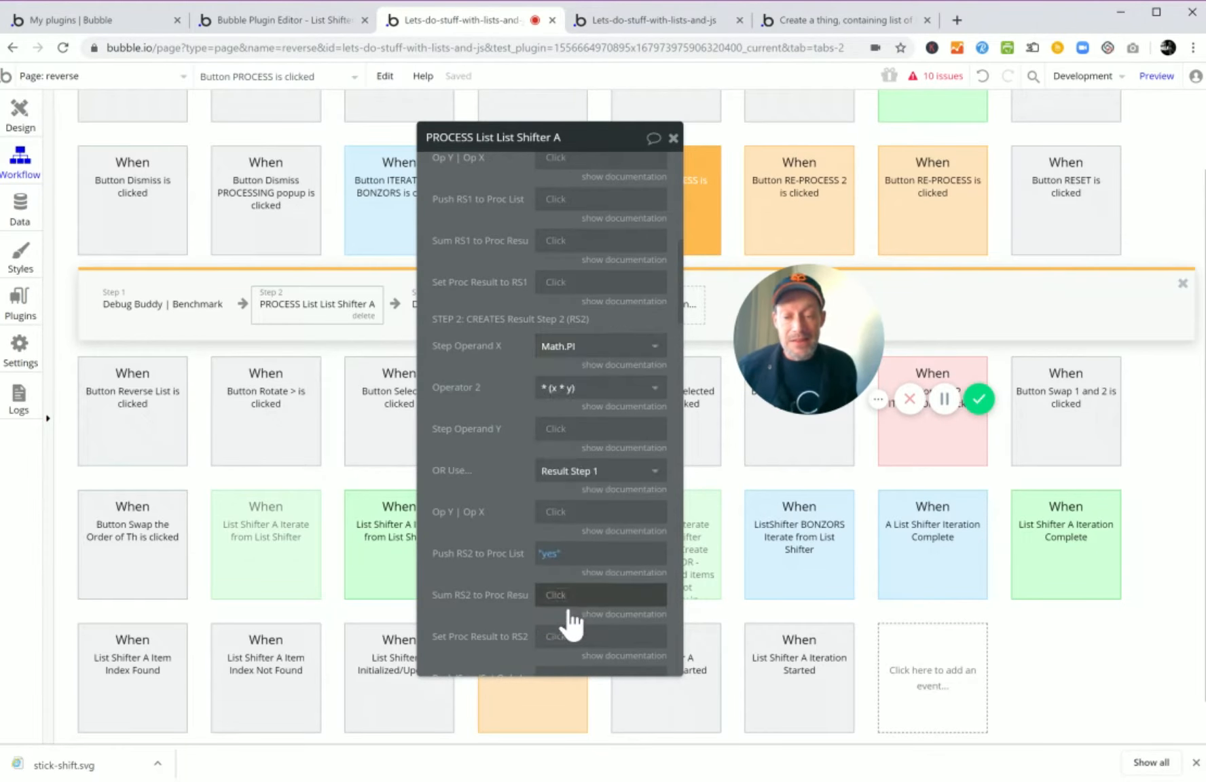
Review the choices for Operator 2 and the OR Use operand, keeping * (x * y) and Result Step 1.
{"action": "left_click", "coordinate": [569, 394]}
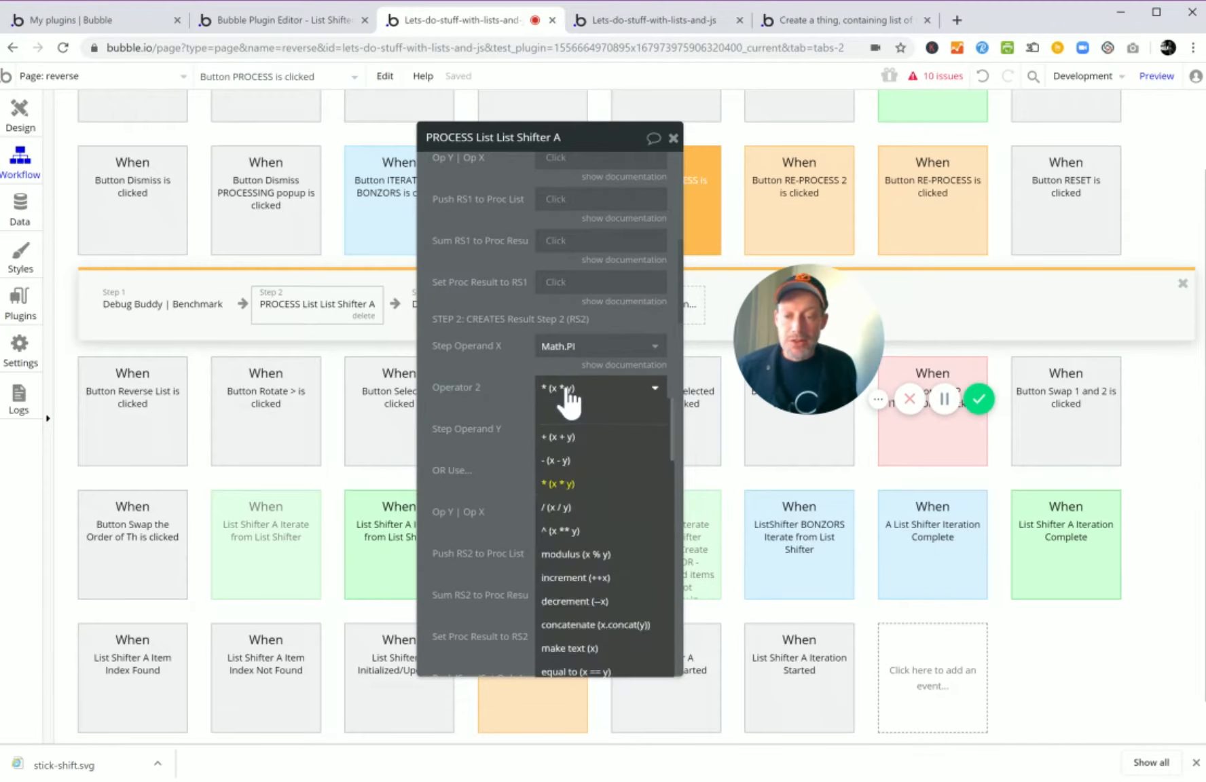
{"action": "left_click", "coordinate": [561, 483]}
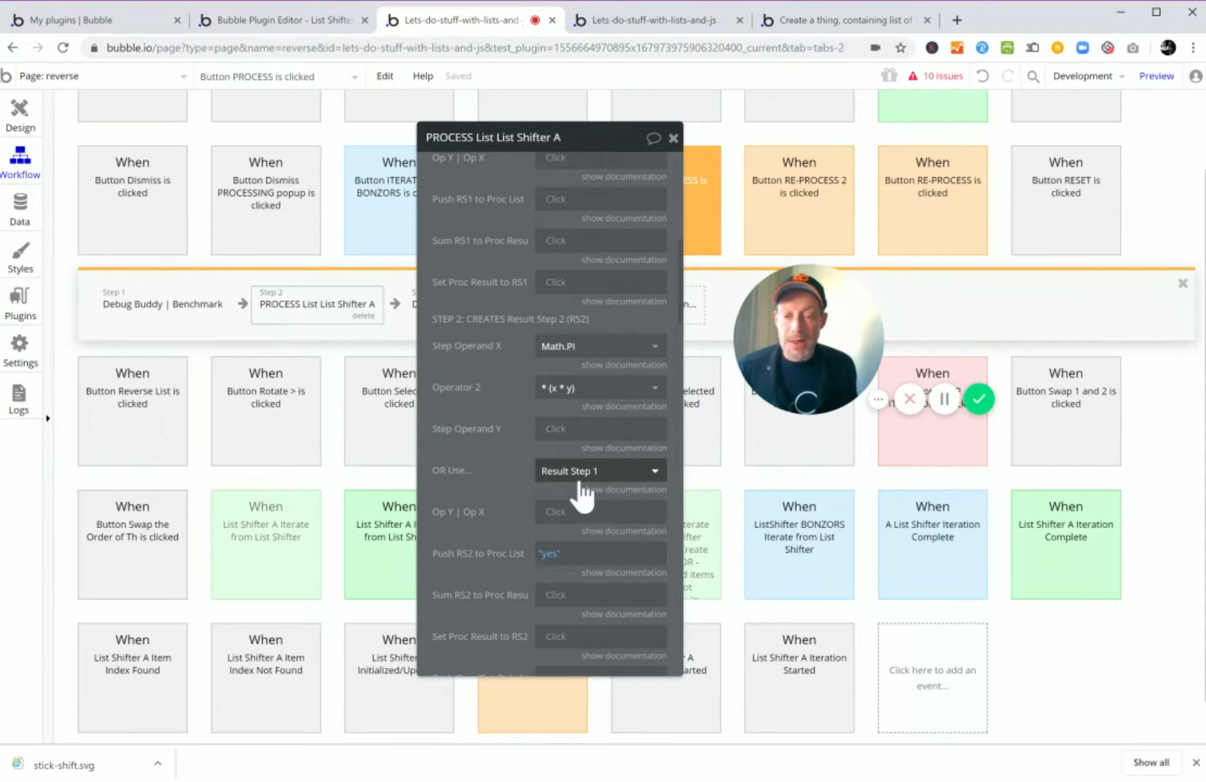
{"action": "left_click", "coordinate": [582, 475]}
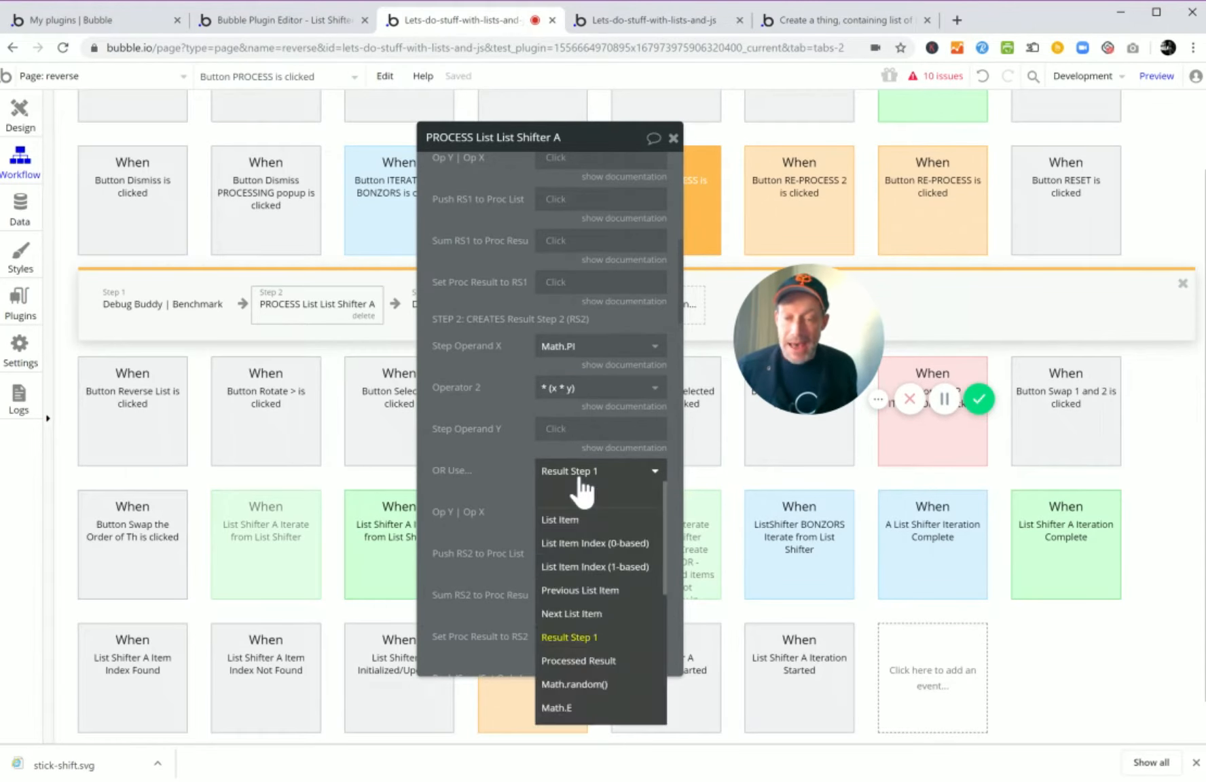
{"action": "left_click", "coordinate": [575, 651]}
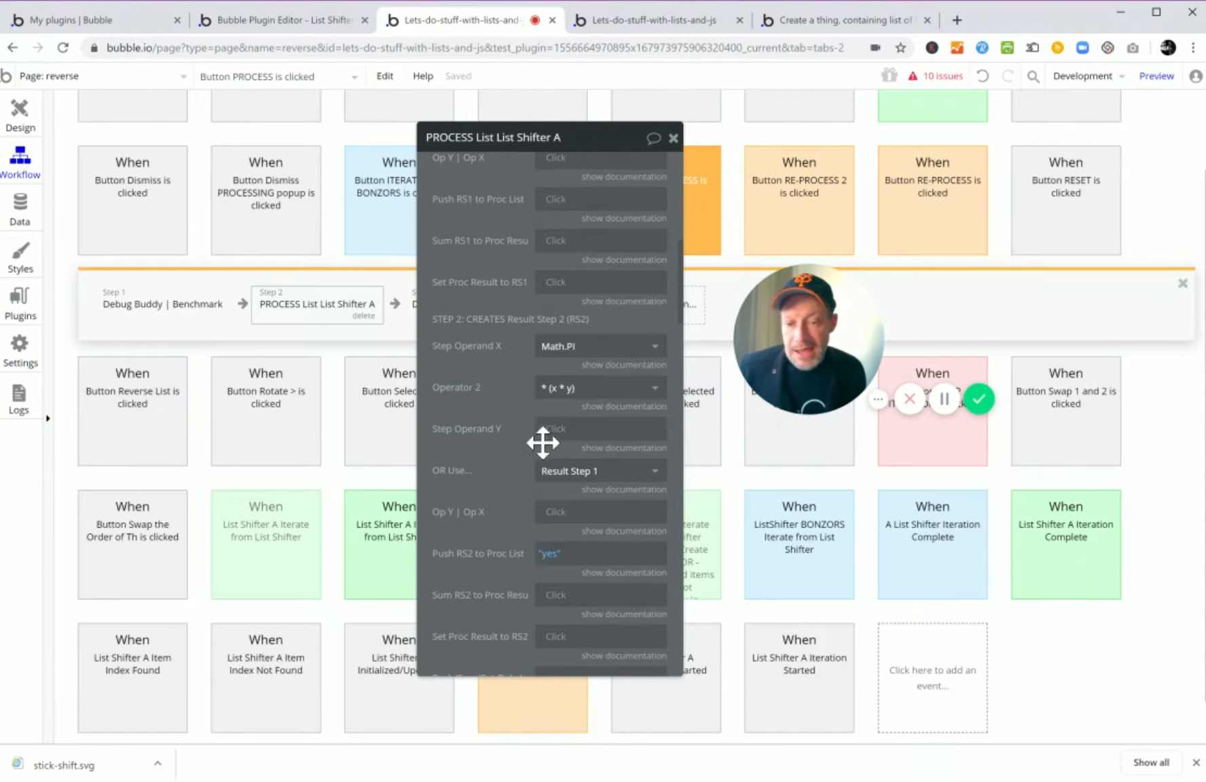
Examine the data sources for Step Operand Y and the full set of OR Use choices in processing step 2.
{"action": "left_click", "coordinate": [565, 432]}
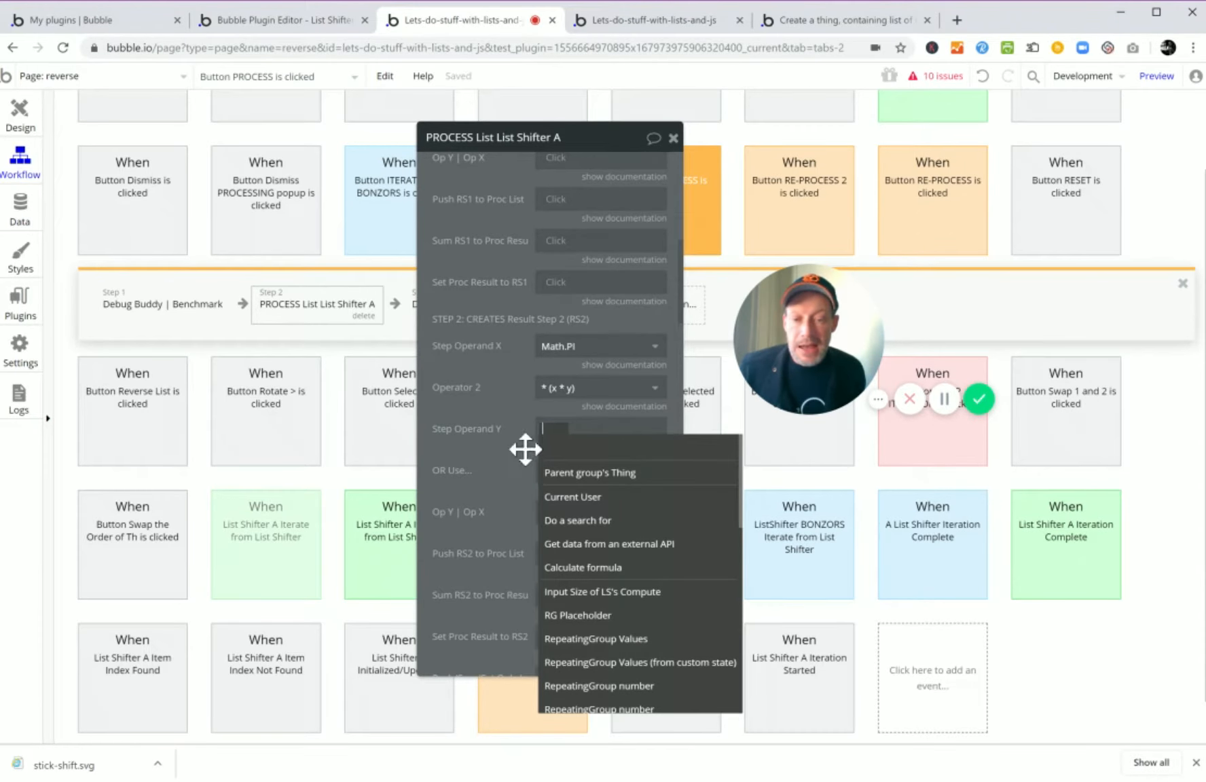
{"action": "left_click_drag", "start_coordinate": [525, 419], "coordinate": [525, 422]}
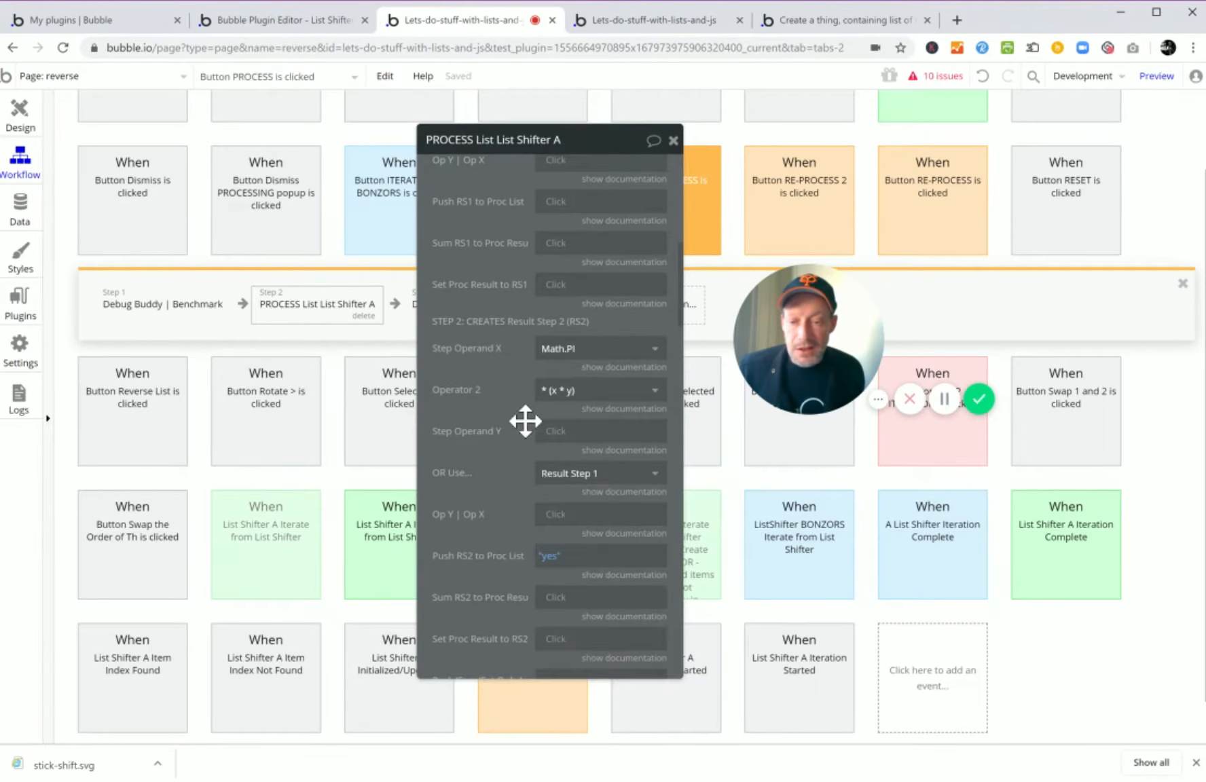
{"action": "left_click", "coordinate": [574, 475]}
{"action": "scroll", "coordinate": [577, 611], "scroll_direction": "down", "scroll_amount": 5}
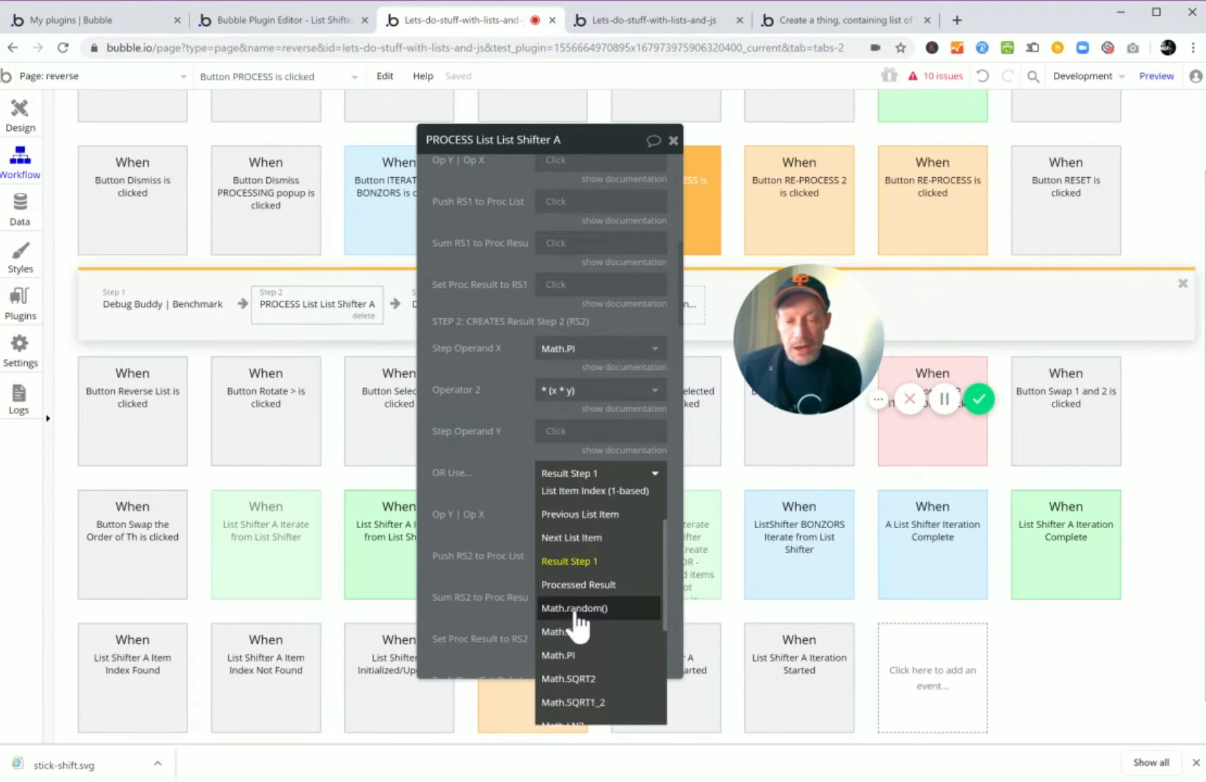
{"action": "scroll", "coordinate": [604, 672], "scroll_direction": "up", "scroll_amount": 5}
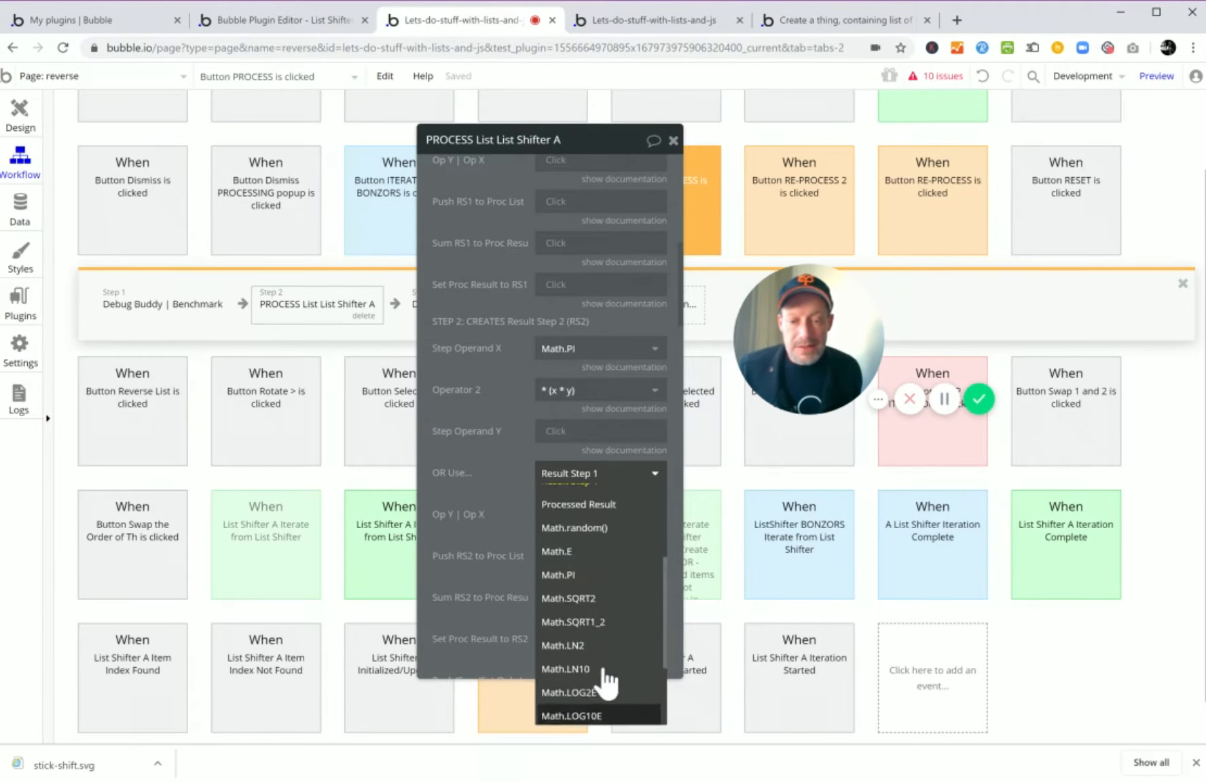
Compare the choices of Step Operand X, Operator 2 and OR Use in processing step 2, leaving the settings as they are.
{"action": "left_click", "coordinate": [574, 349]}
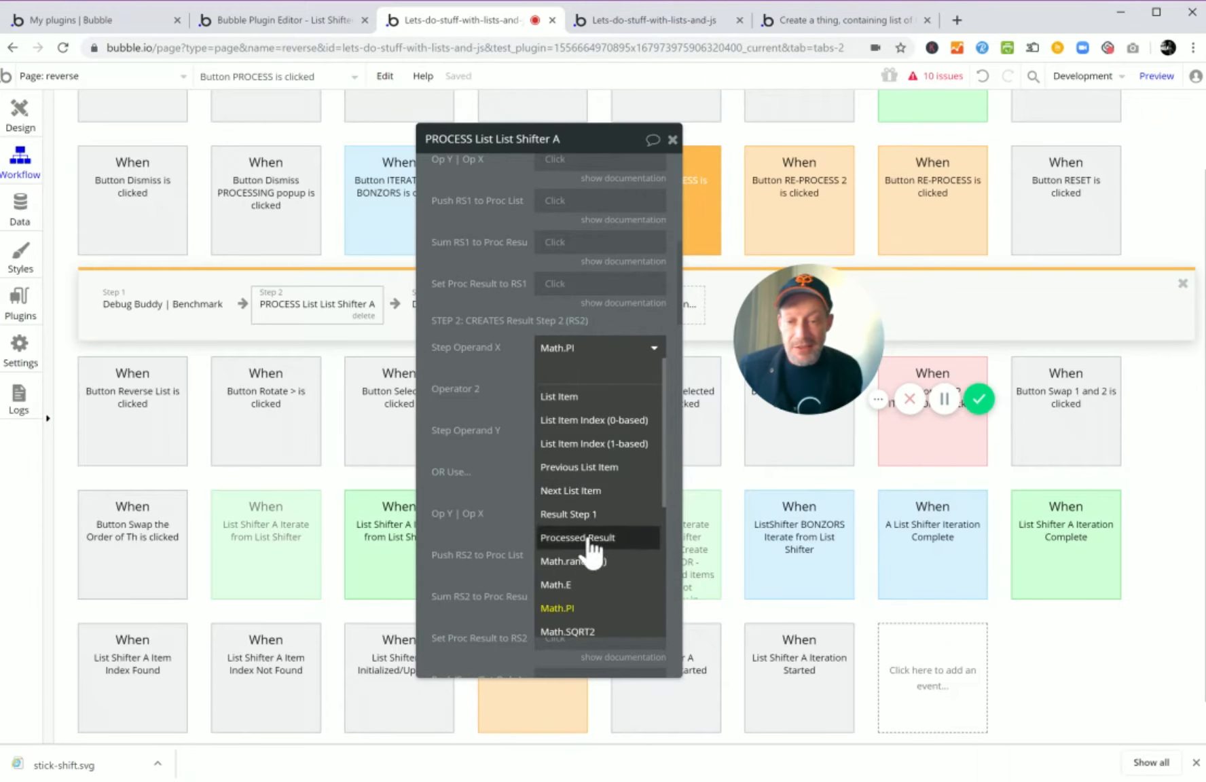
{"action": "left_click", "coordinate": [498, 372]}
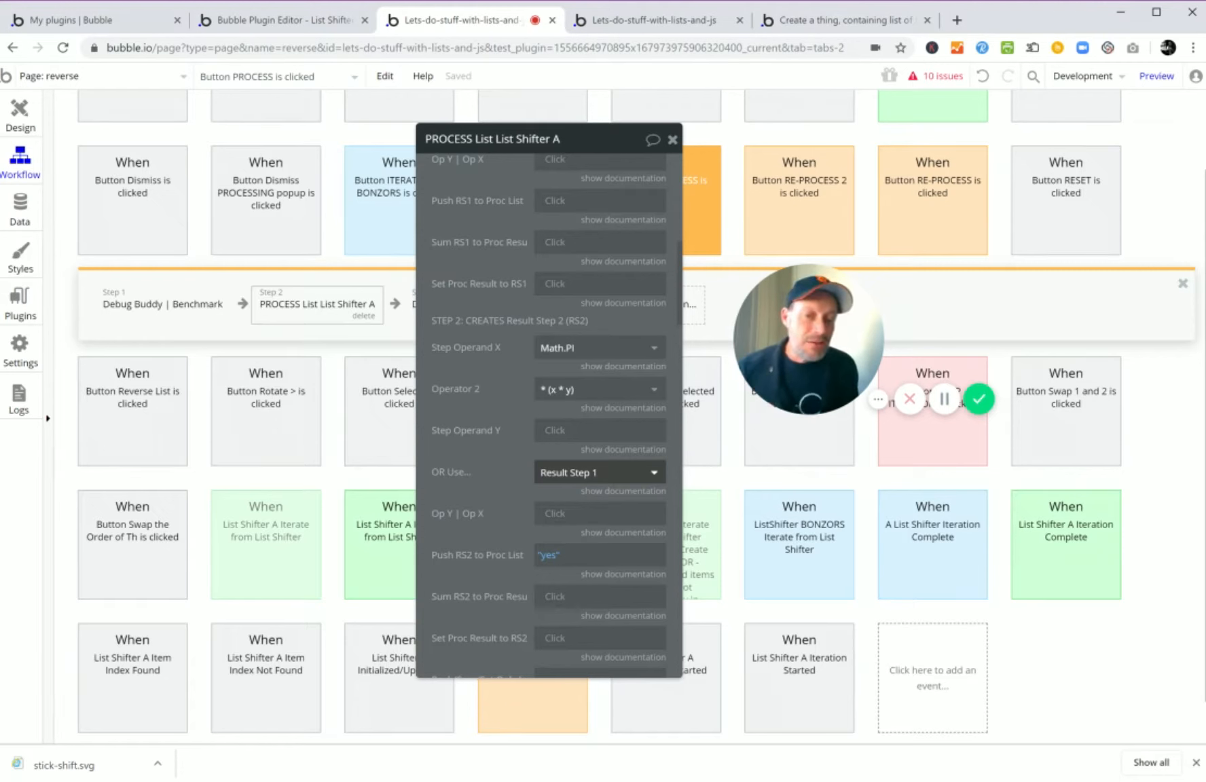
{"action": "left_click", "coordinate": [584, 478]}
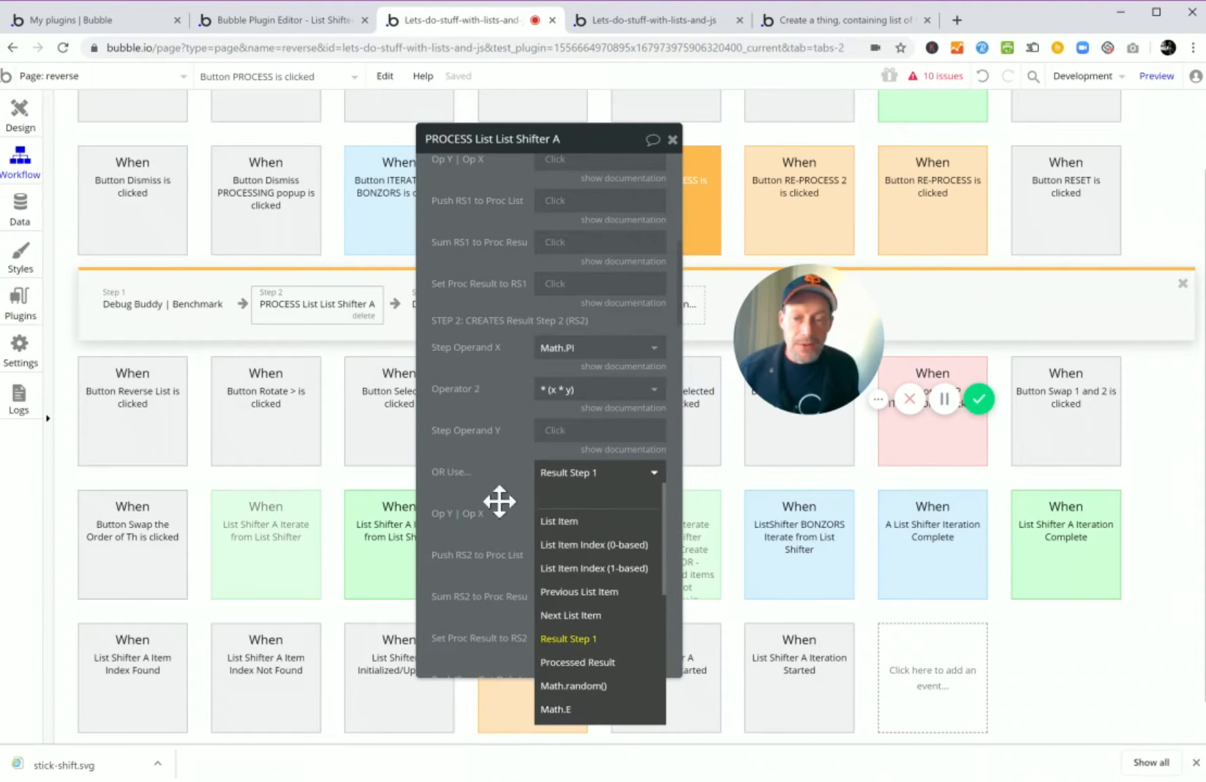
{"action": "left_click", "coordinate": [495, 446]}
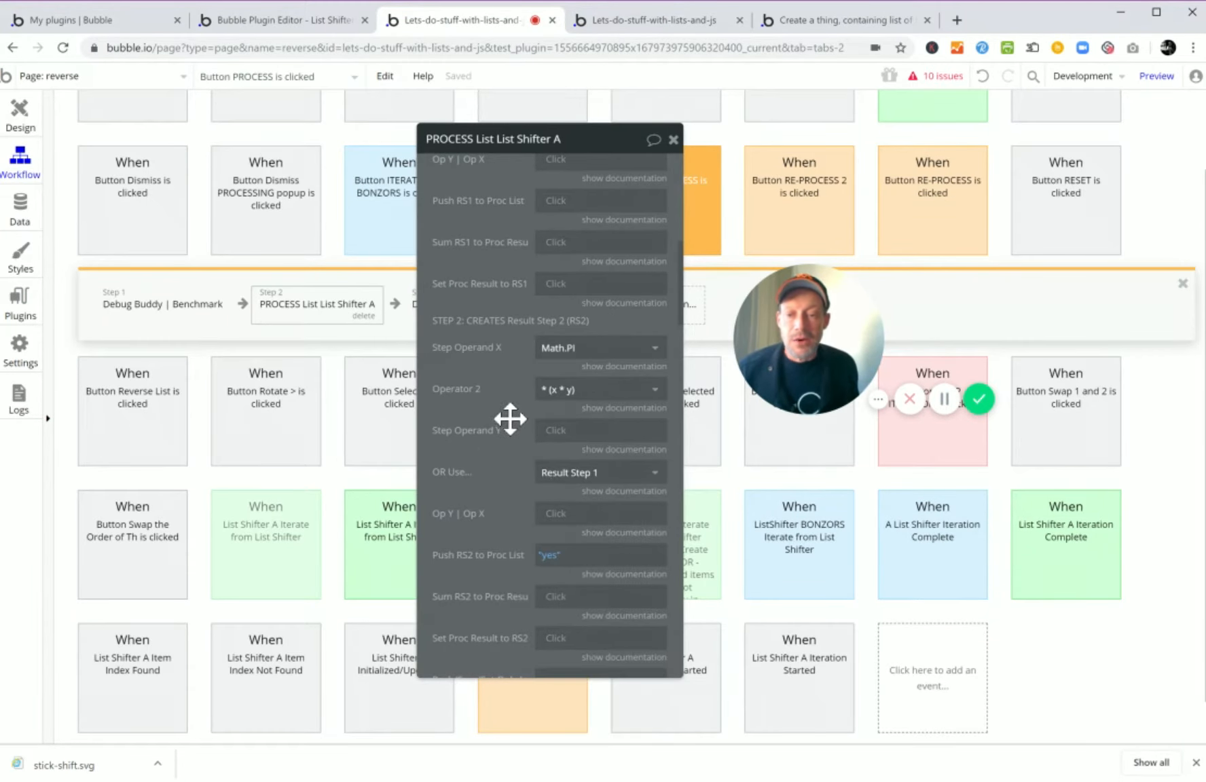
{"action": "left_click", "coordinate": [568, 480]}
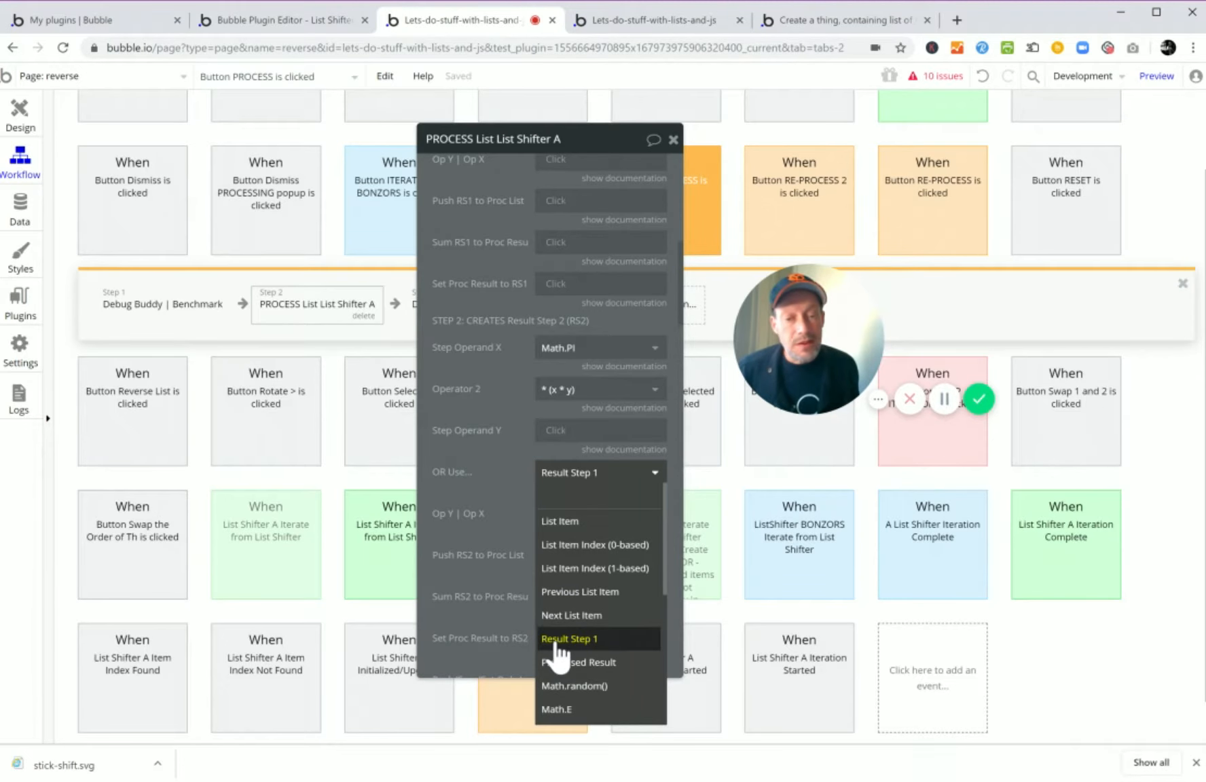
{"action": "left_click", "coordinate": [562, 350]}
{"action": "left_click", "coordinate": [513, 418]}
{"action": "left_click", "coordinate": [584, 391]}
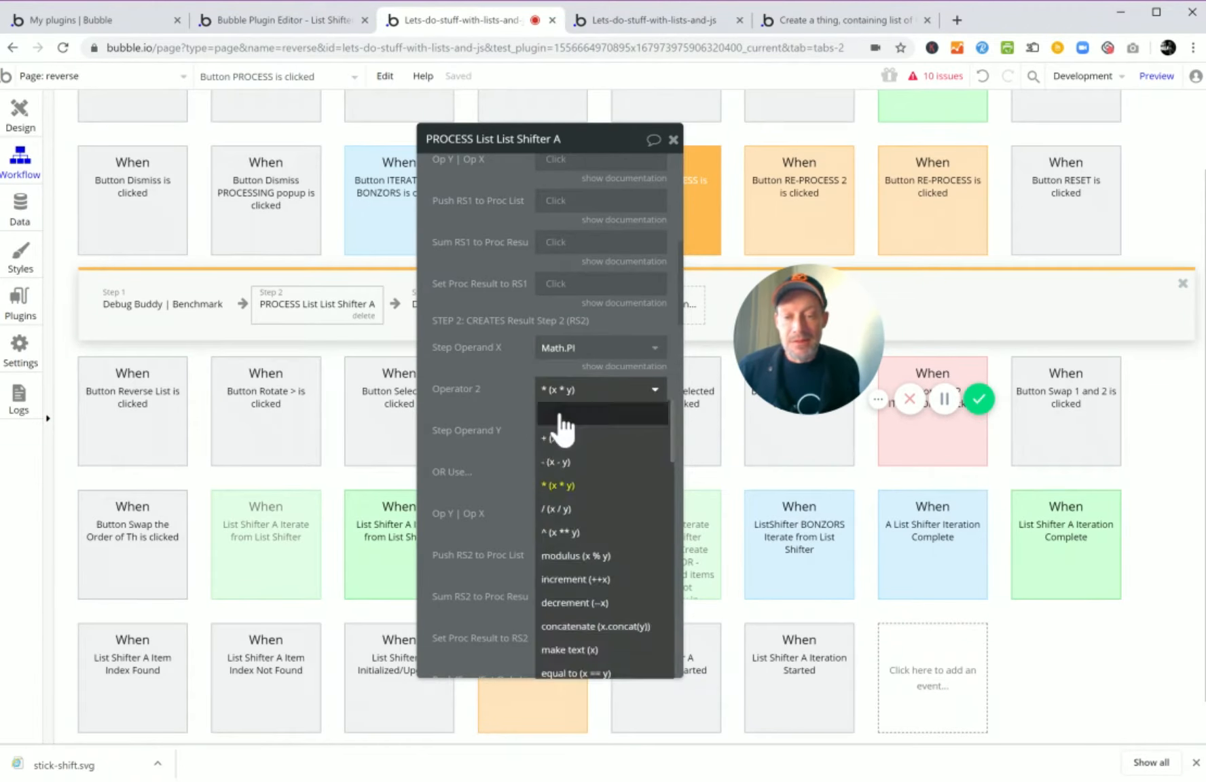
{"action": "left_click", "coordinate": [522, 436]}
{"action": "left_click", "coordinate": [570, 475]}
{"action": "left_click", "coordinate": [511, 464]}
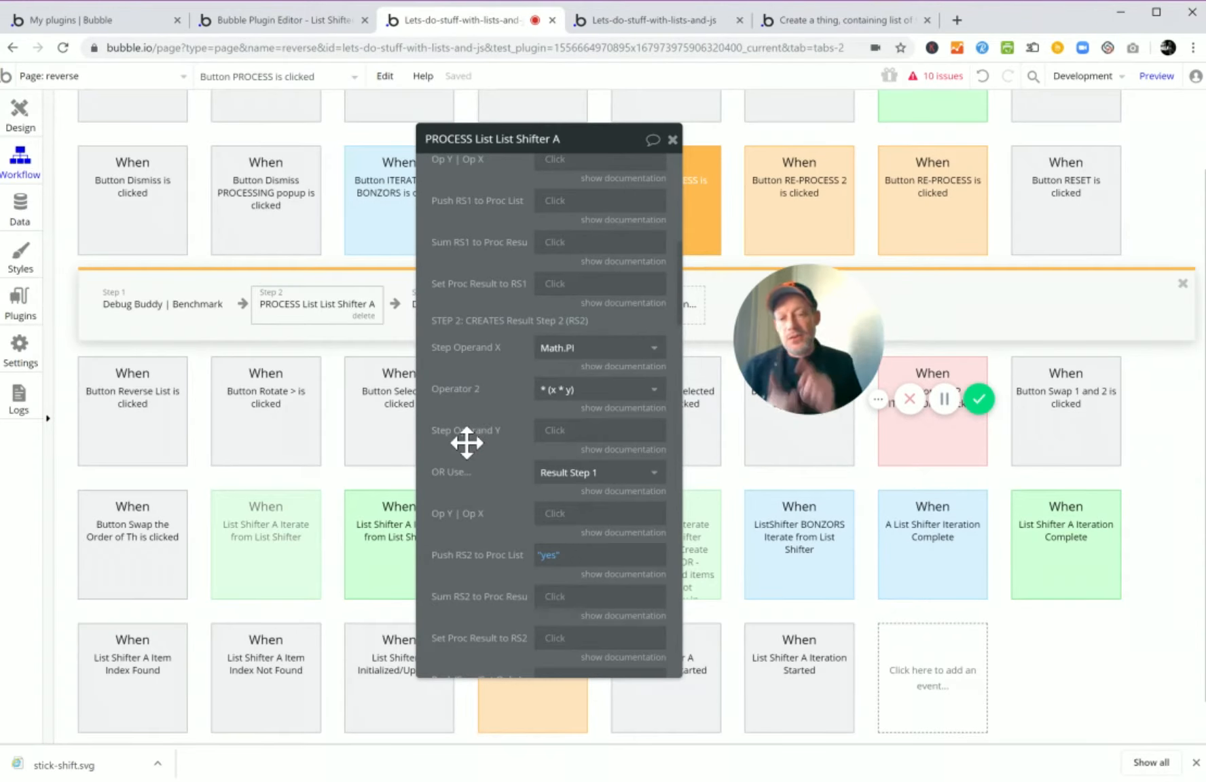
{"action": "scroll", "coordinate": [495, 536], "scroll_direction": "down", "scroll_amount": 1}
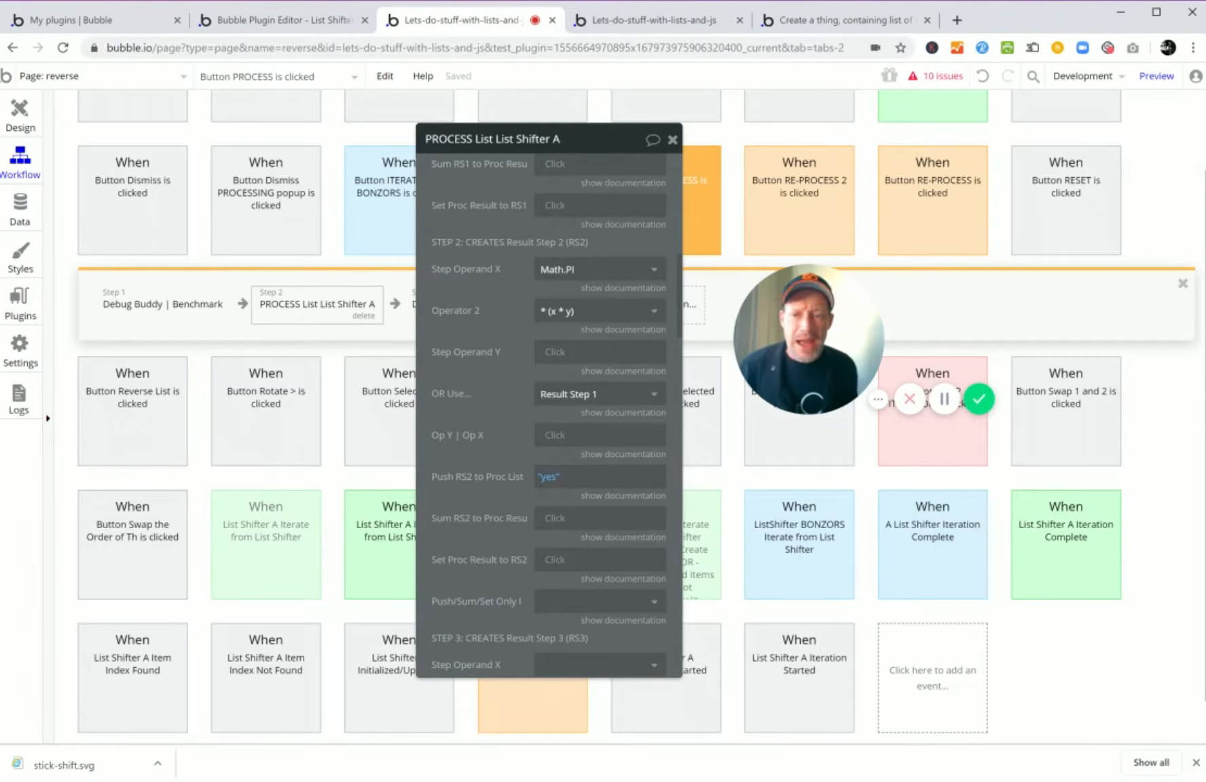
Close the PROCESS List action and disable the existing Button PROCESS is clicked workflow.
{"action": "left_click", "coordinate": [672, 139]}
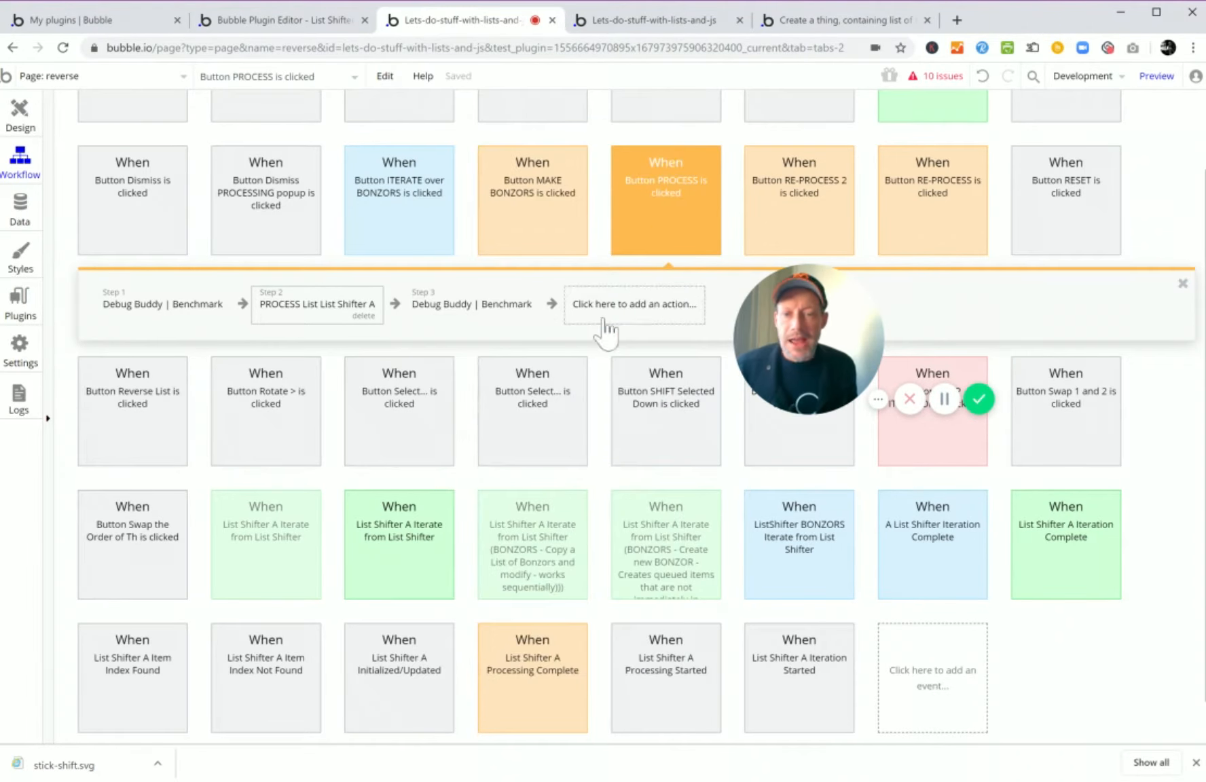
{"action": "left_click", "coordinate": [684, 229]}
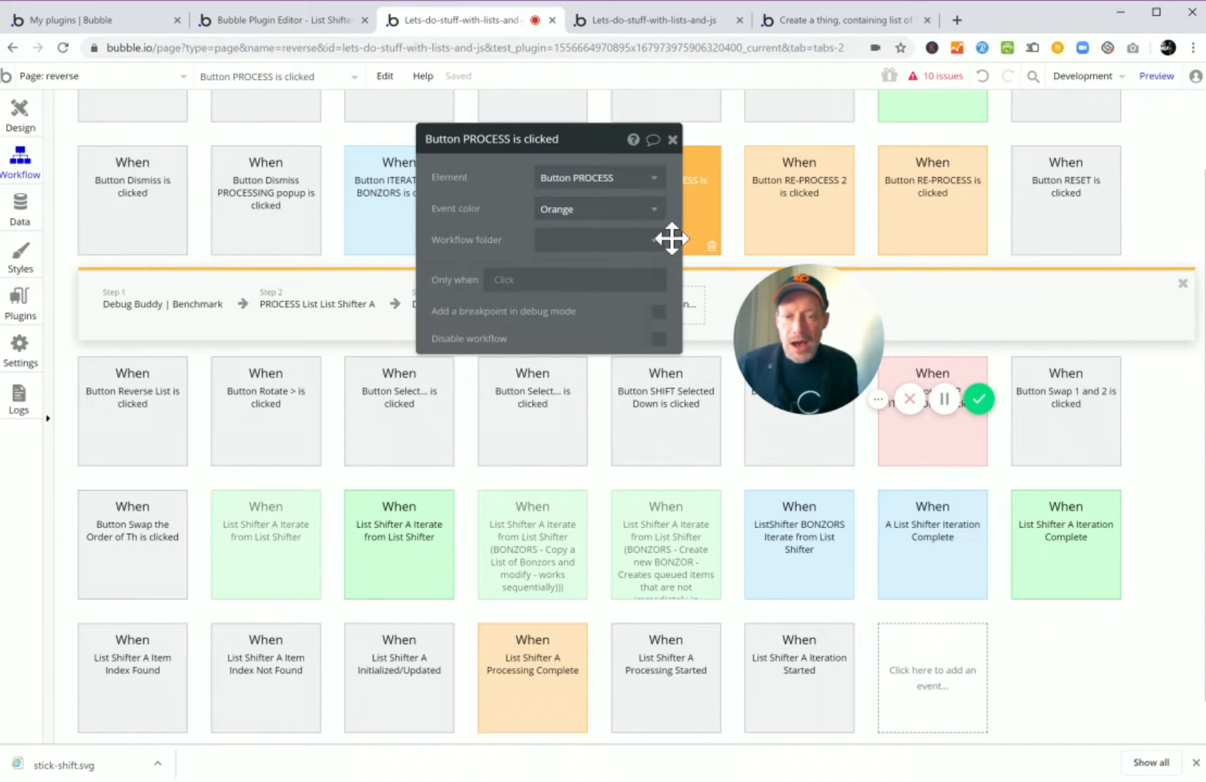
{"action": "left_click", "coordinate": [659, 338]}
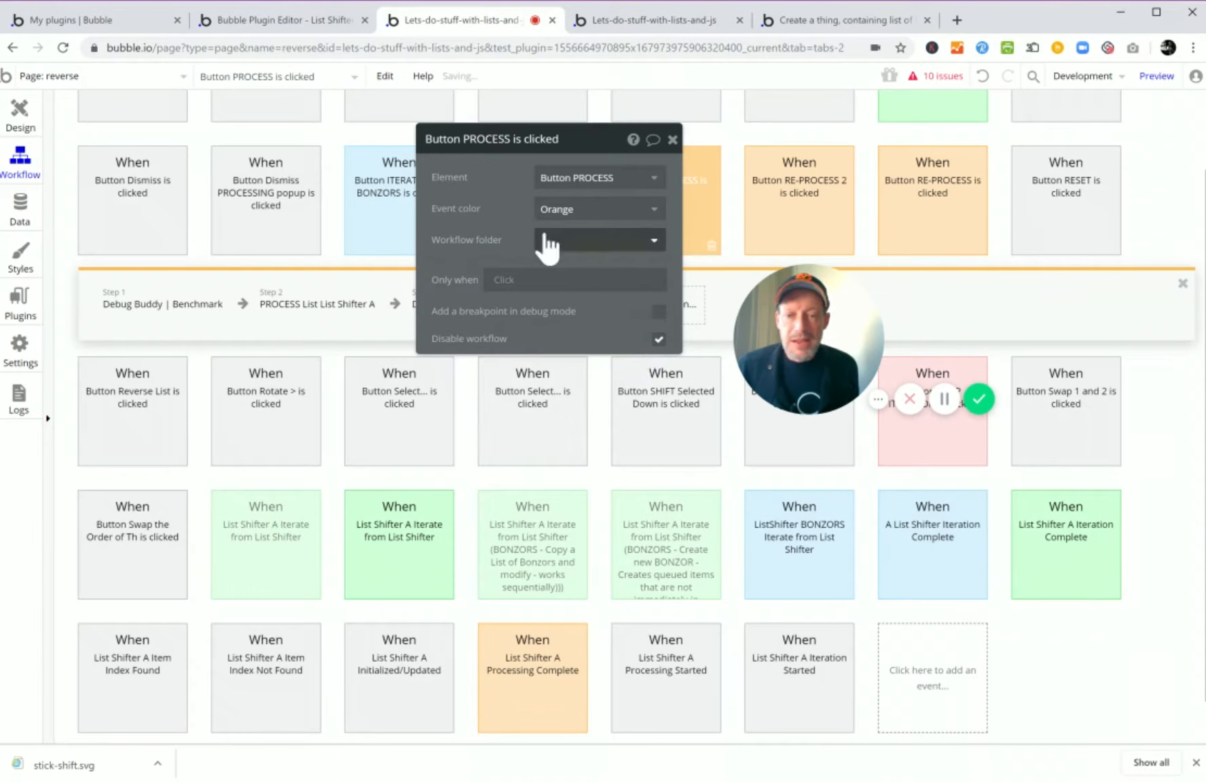
{"action": "left_click_drag", "start_coordinate": [572, 151], "coordinate": [580, 269]}
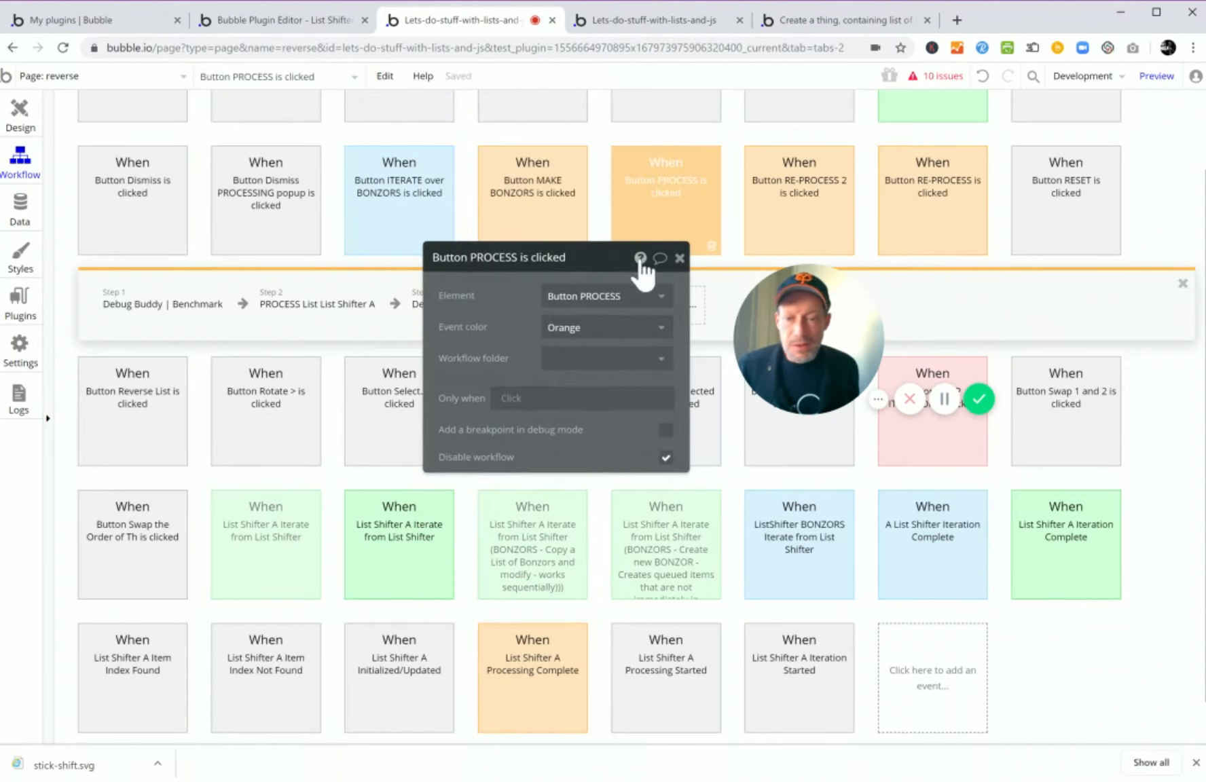
{"action": "left_click", "coordinate": [678, 258]}
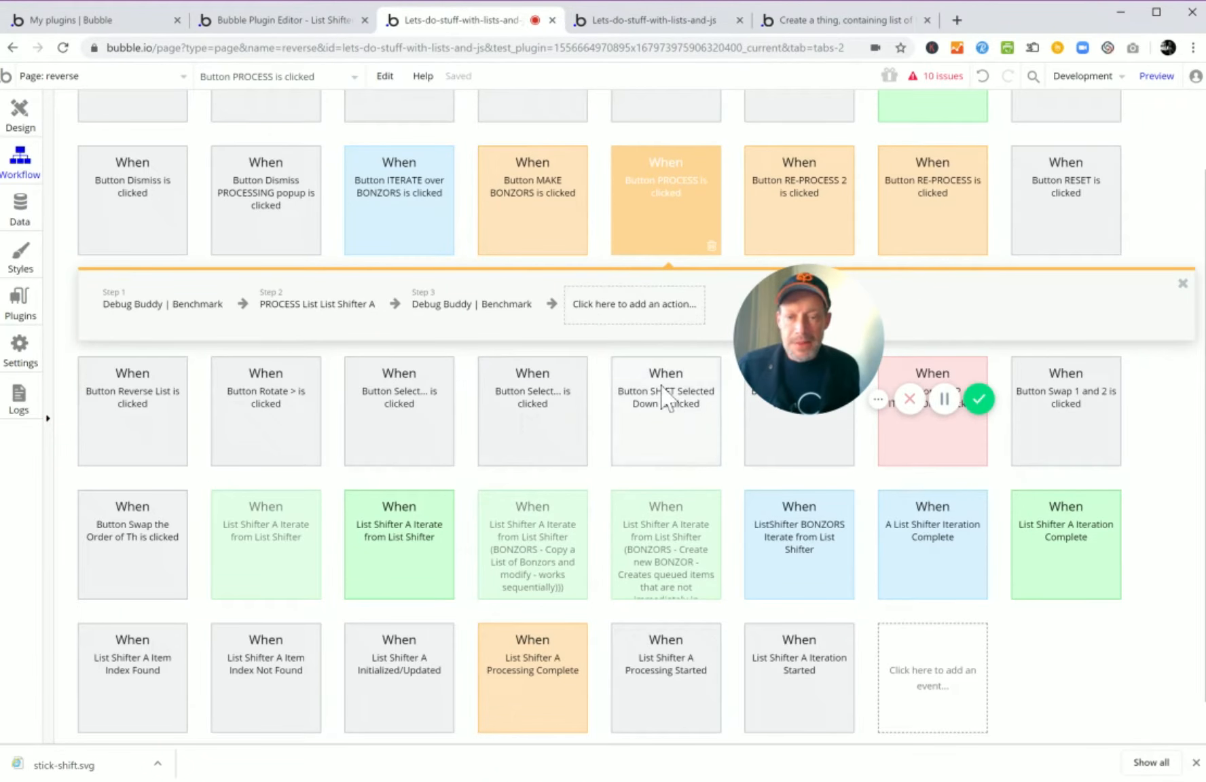
Add a new workflow event for an element being clicked and set its element to Button PROCESS.
{"action": "left_click", "coordinate": [937, 675]}
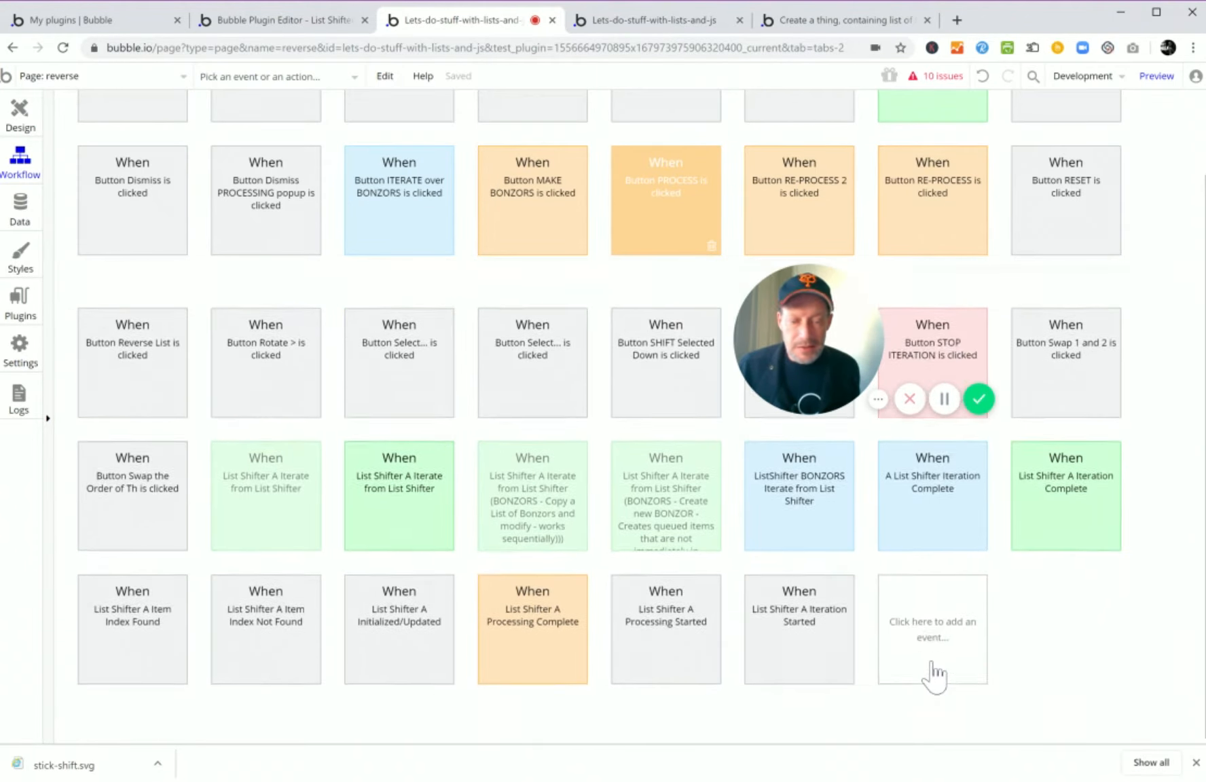
{"action": "scroll", "coordinate": [930, 635], "scroll_direction": "down", "scroll_amount": 3}
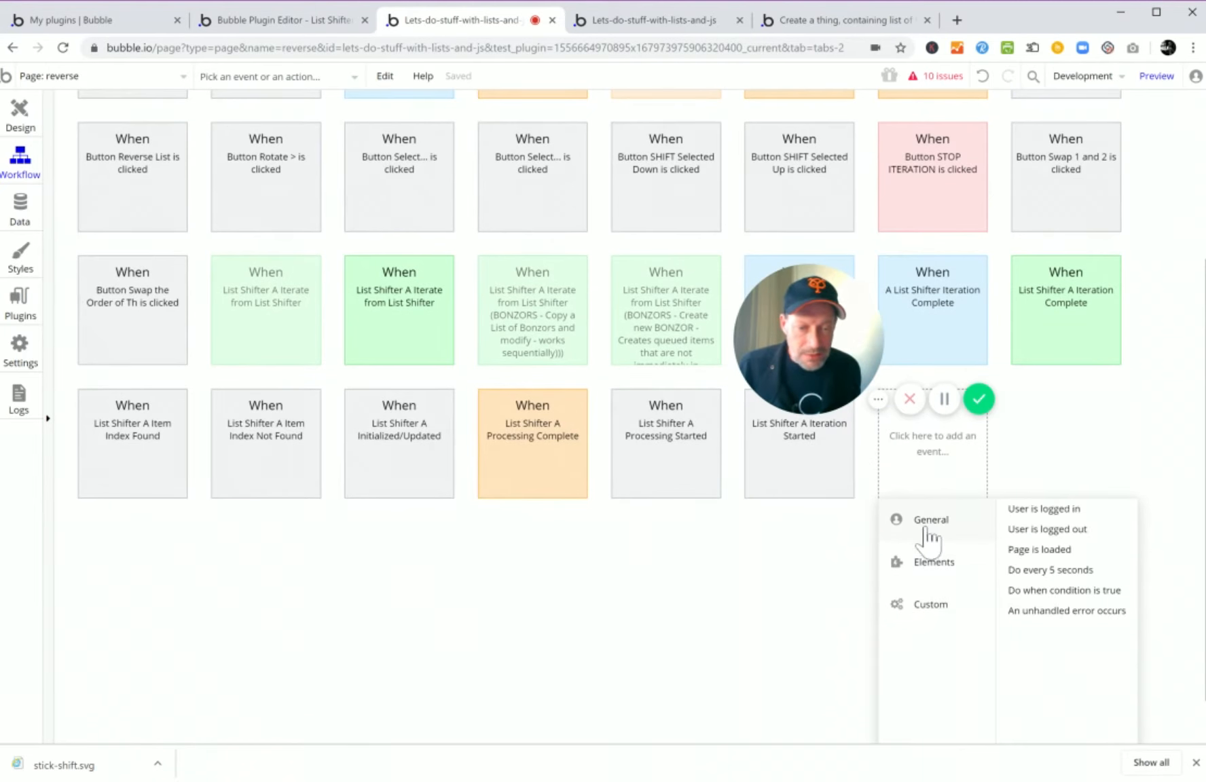
{"action": "mouse_move", "coordinate": [927, 567]}
{"action": "left_click", "coordinate": [1073, 511]}
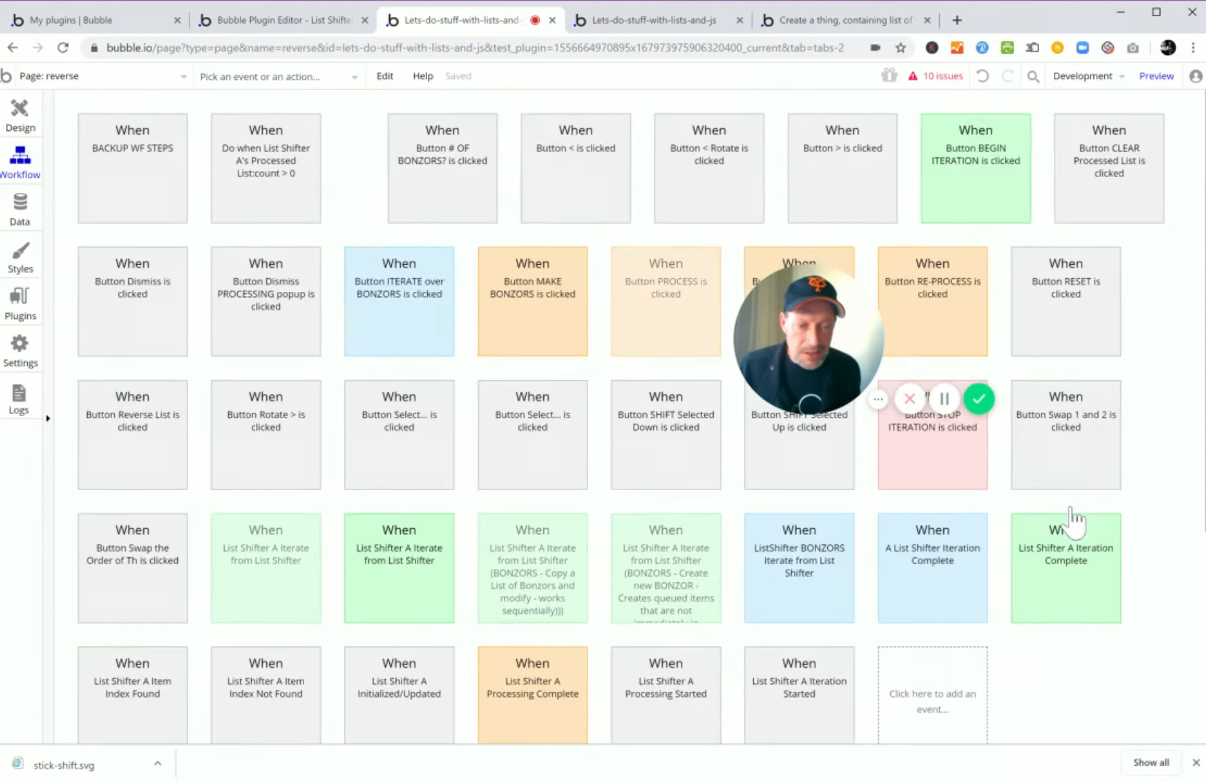
{"action": "left_click", "coordinate": [652, 300]}
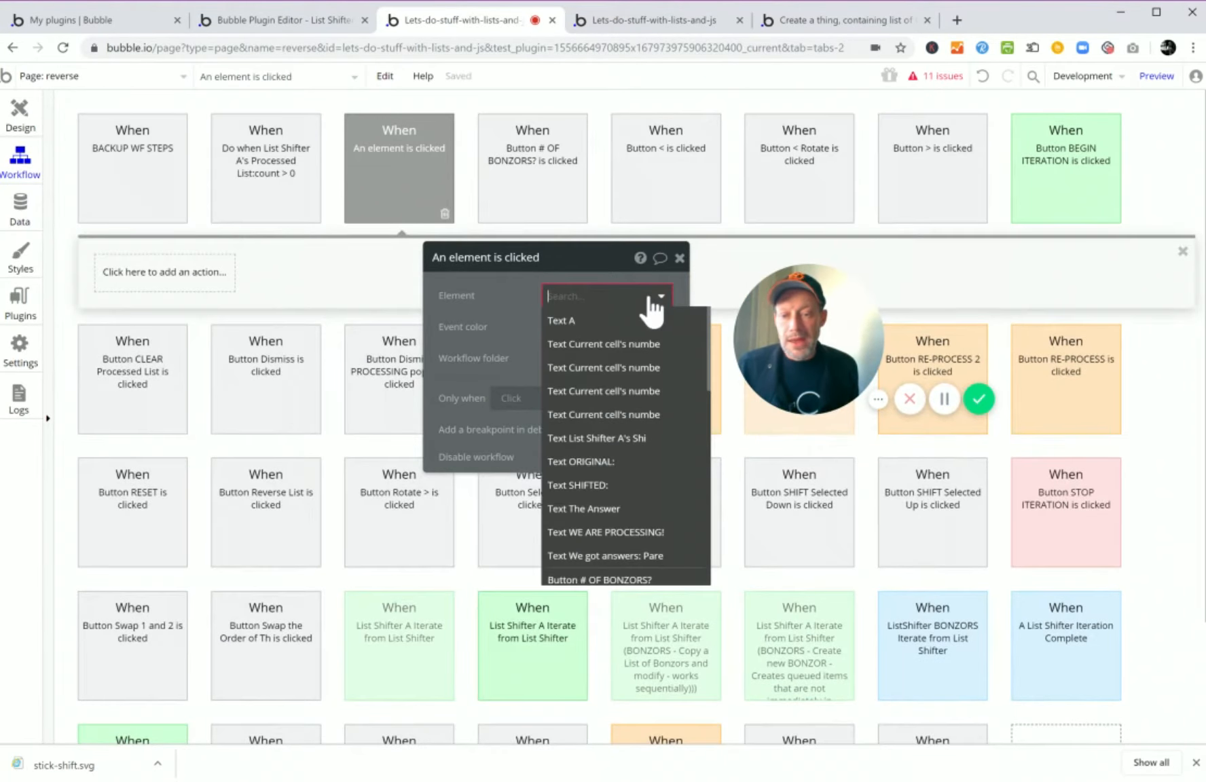
{"action": "type", "text": "button"}
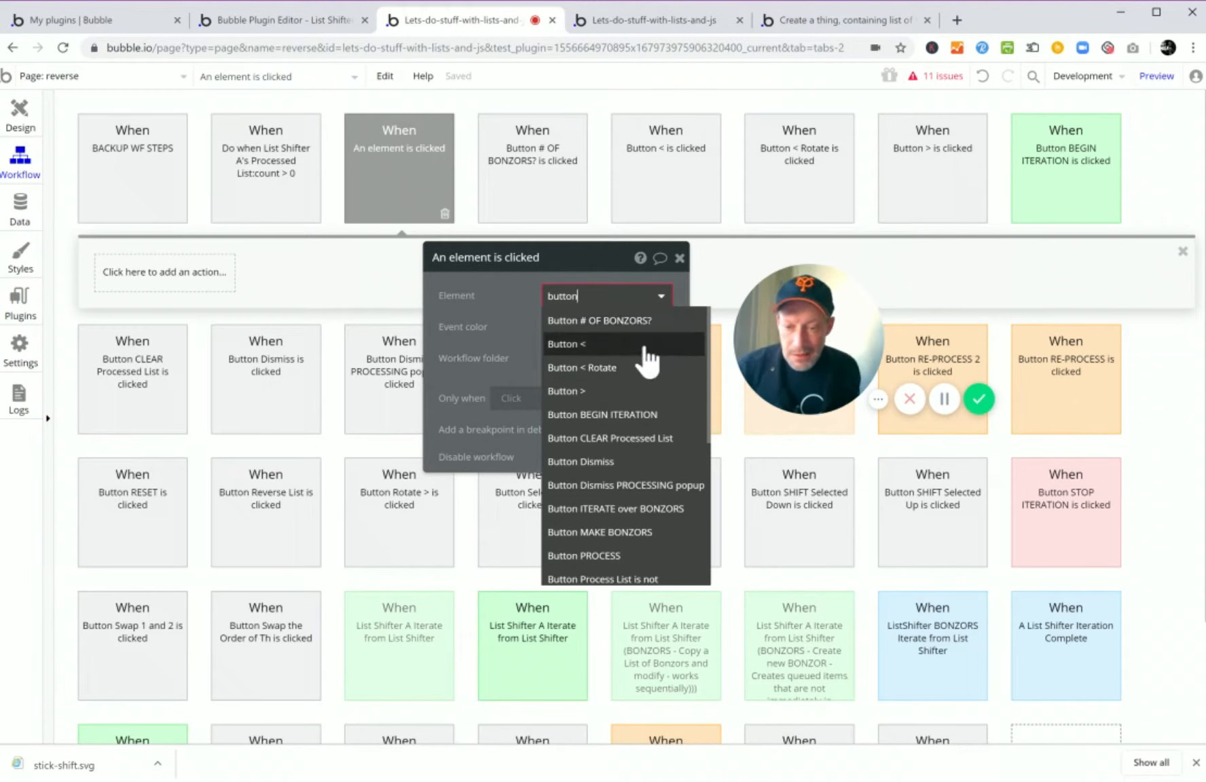
{"action": "scroll", "coordinate": [649, 476], "scroll_direction": "down", "scroll_amount": 1}
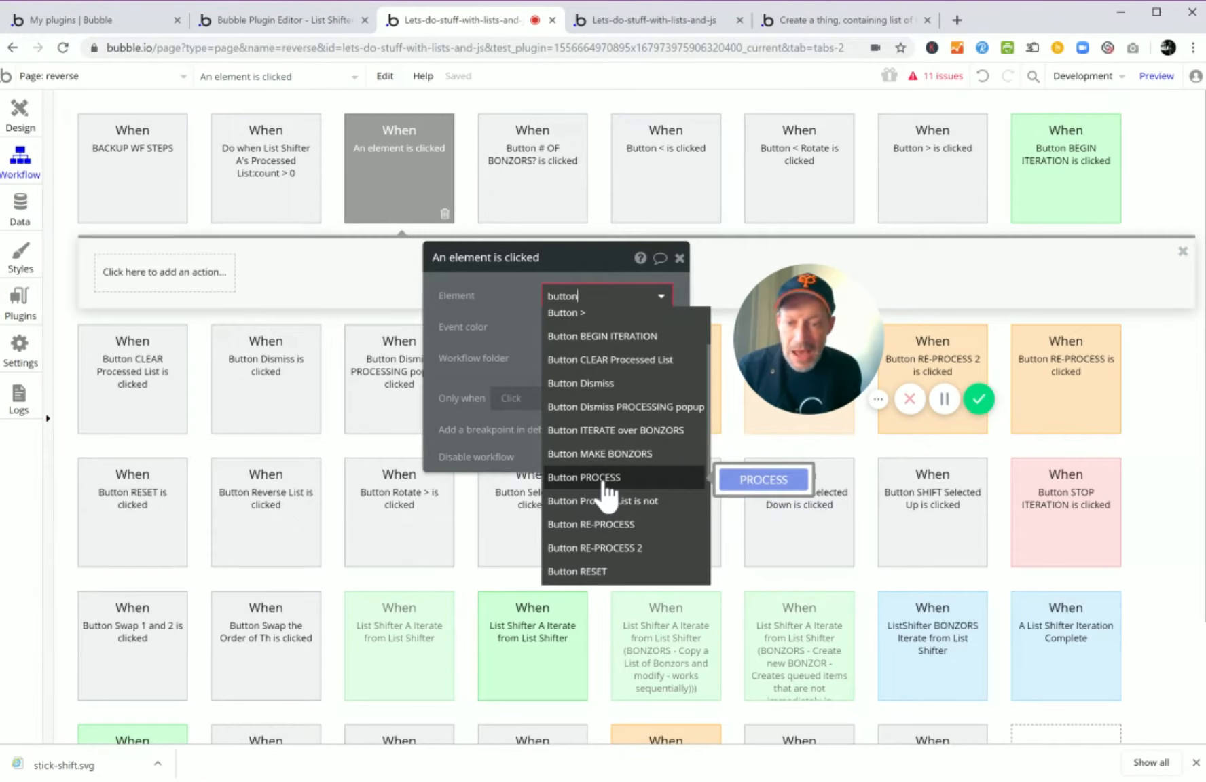
{"action": "left_click", "coordinate": [618, 480]}
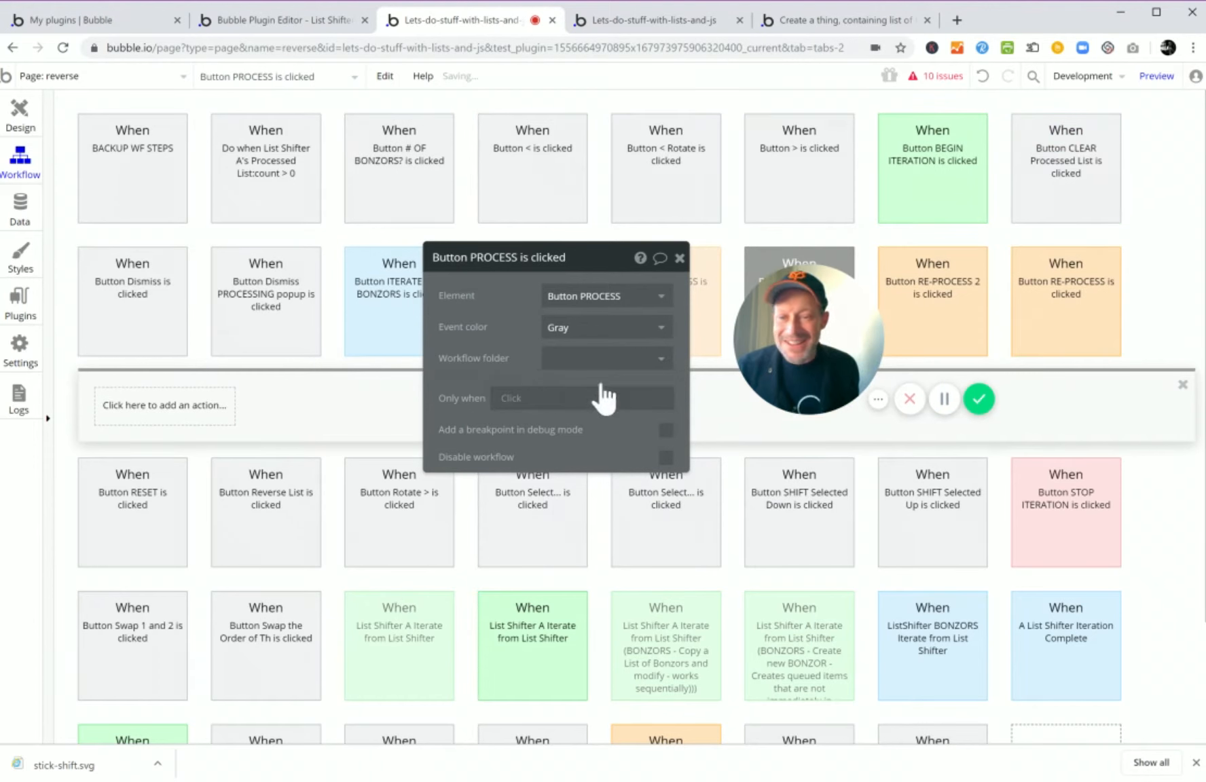
{"action": "left_click_drag", "start_coordinate": [600, 263], "coordinate": [586, 394]}
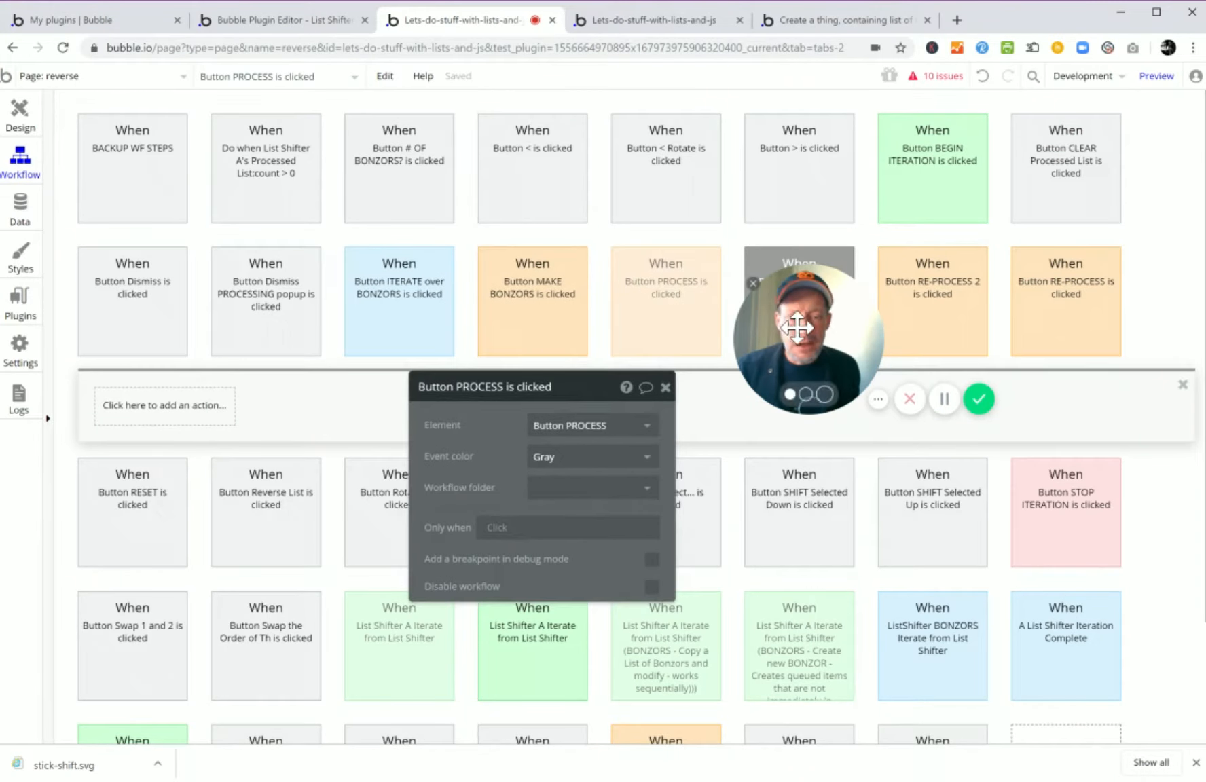
{"action": "left_click_drag", "start_coordinate": [797, 329], "coordinate": [480, 232]}
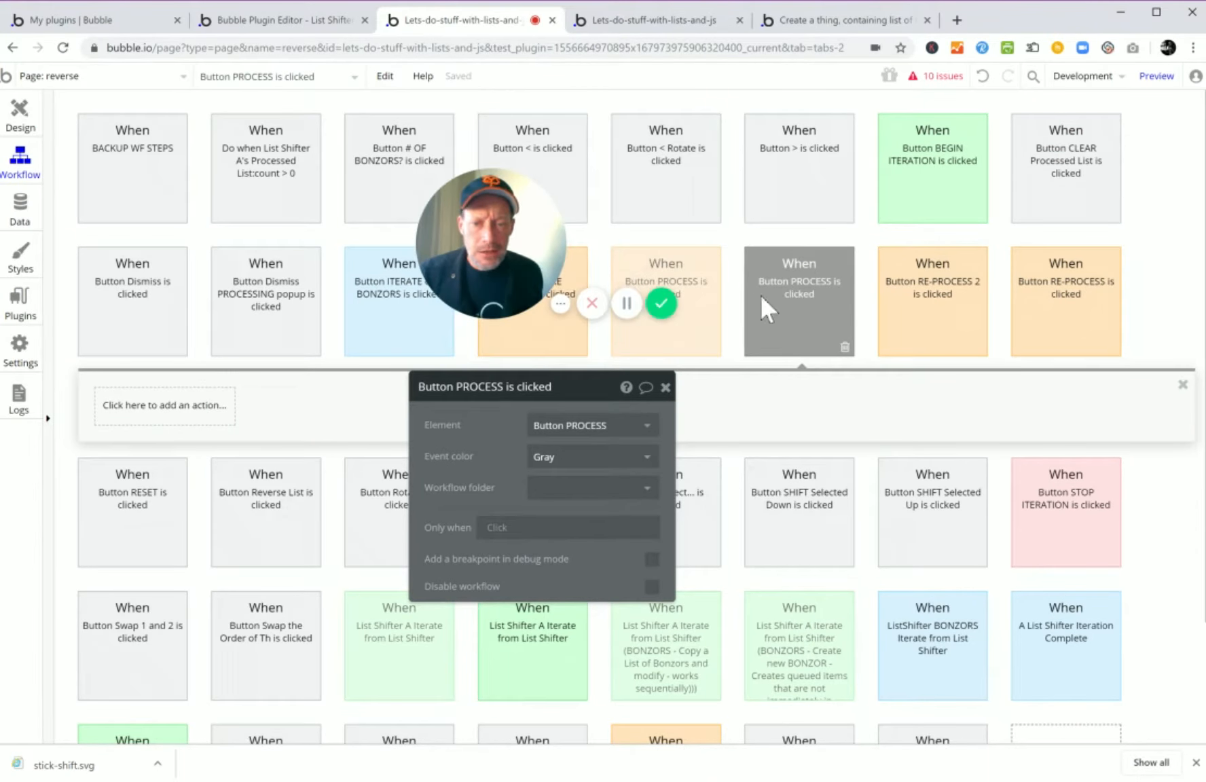
Set the event color of the new Button PROCESS workflow to Purple.
{"action": "left_click", "coordinate": [588, 460]}
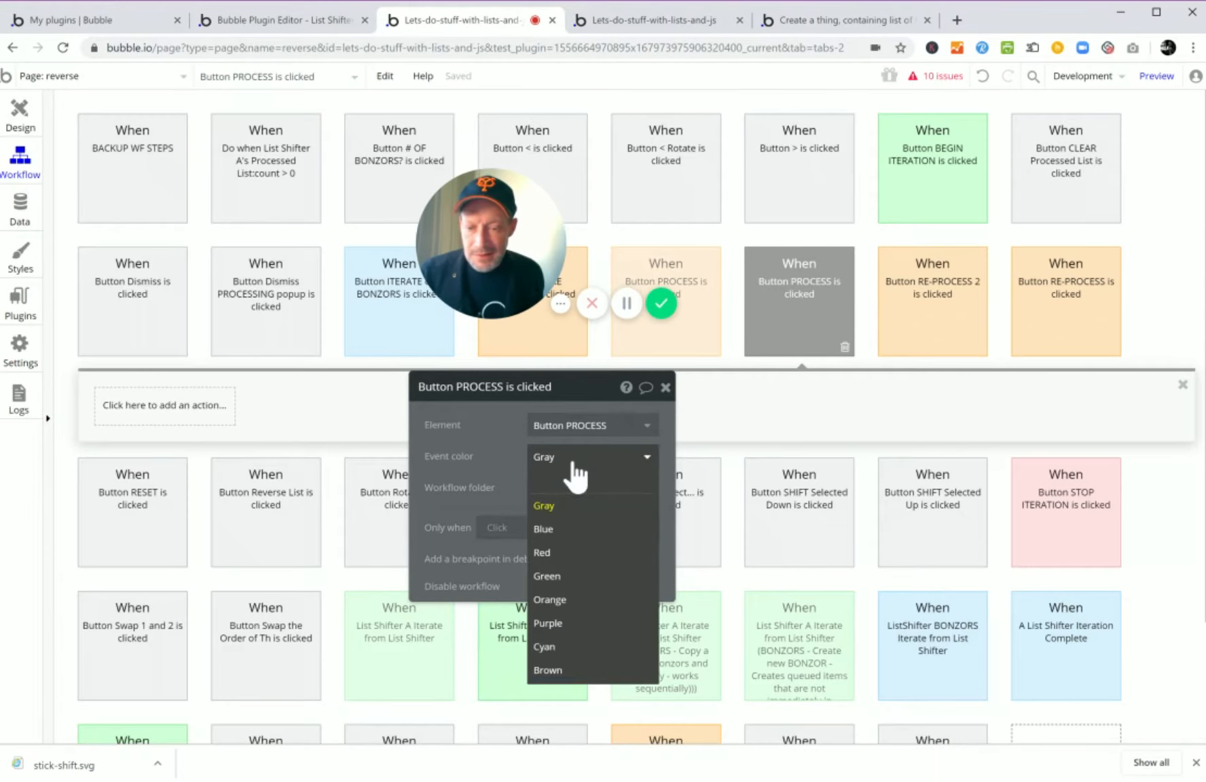
{"action": "left_click", "coordinate": [564, 625]}
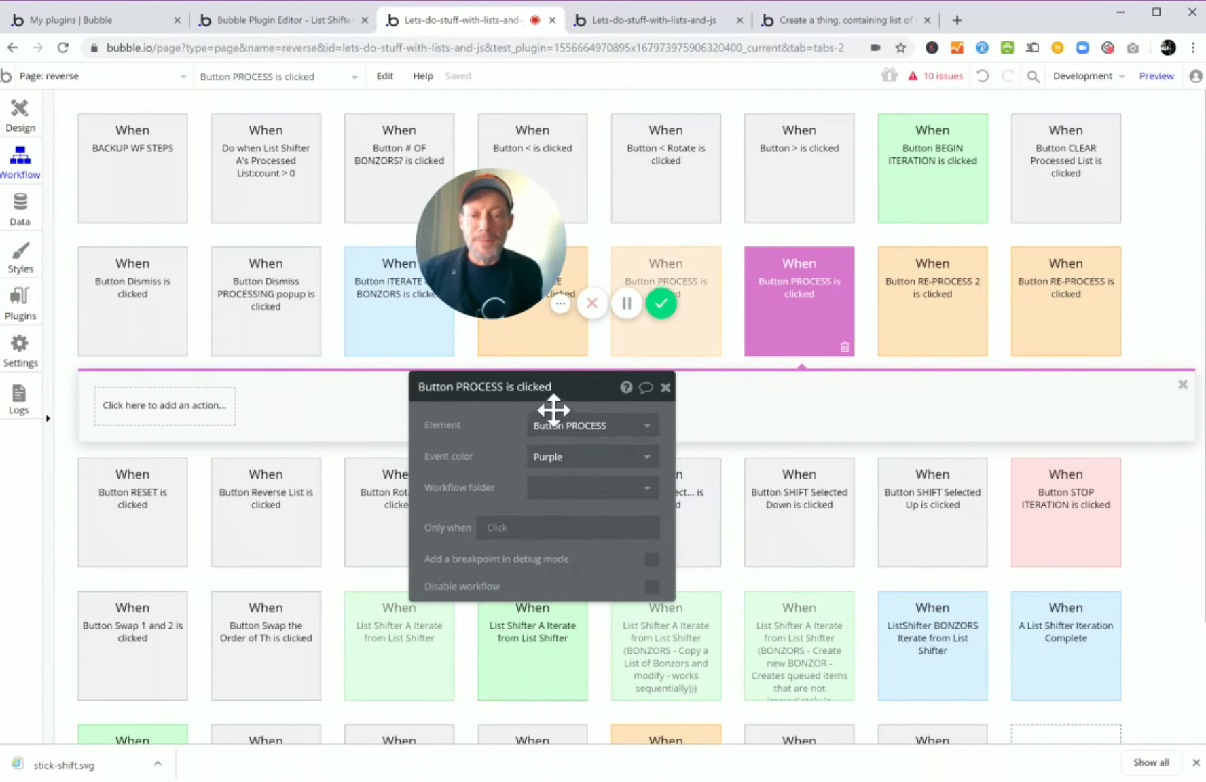
{"action": "left_click_drag", "start_coordinate": [564, 401], "coordinate": [643, 425]}
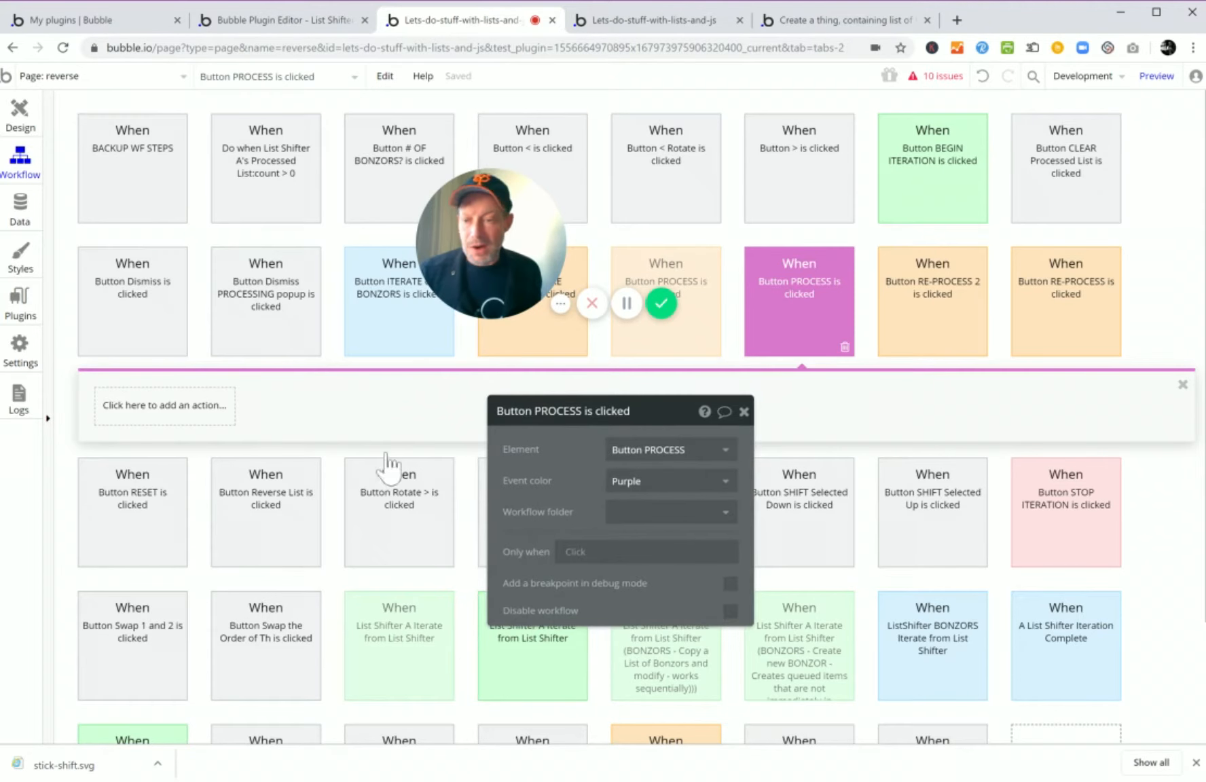
Add the Debug Buddy | Benchmark plugin action as the first step of the new Button PROCESS workflow.
{"action": "left_click", "coordinate": [144, 415]}
{"action": "mouse_move", "coordinate": [150, 589]}
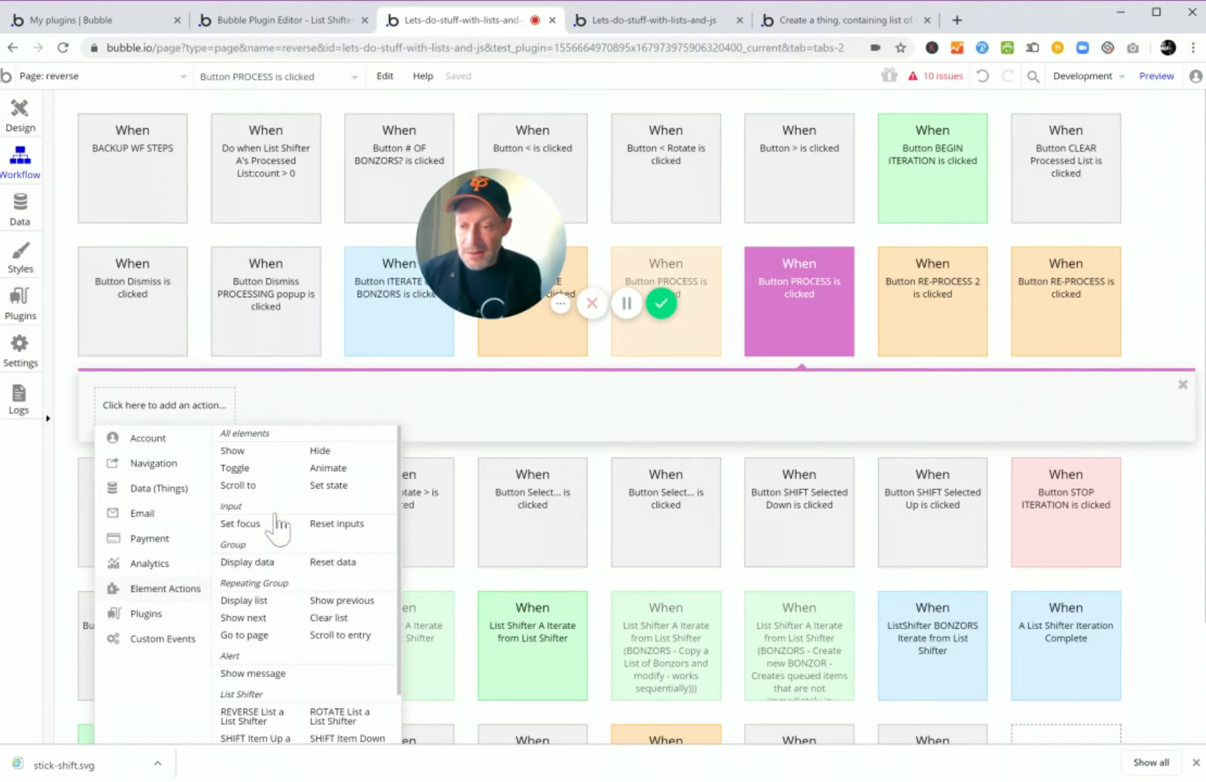
{"action": "mouse_move", "coordinate": [197, 618]}
{"action": "left_click", "coordinate": [248, 462]}
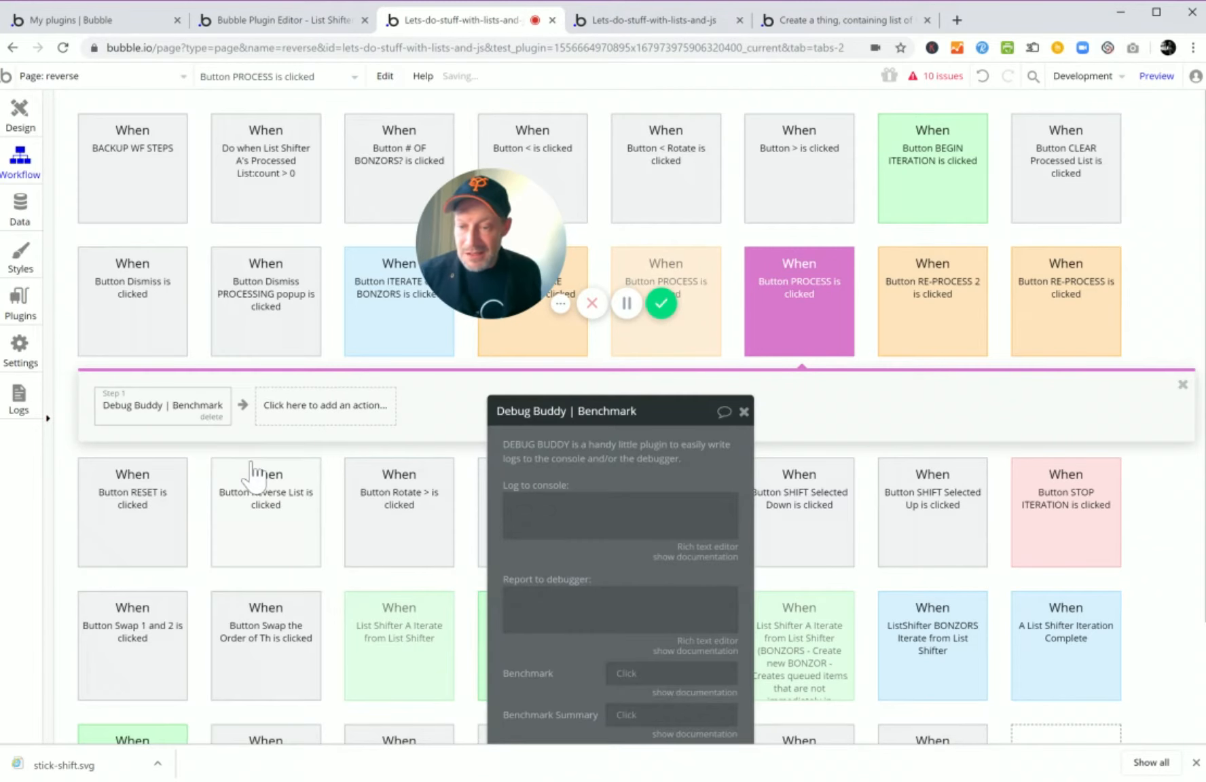
{"action": "left_click_drag", "start_coordinate": [671, 412], "coordinate": [799, 273]}
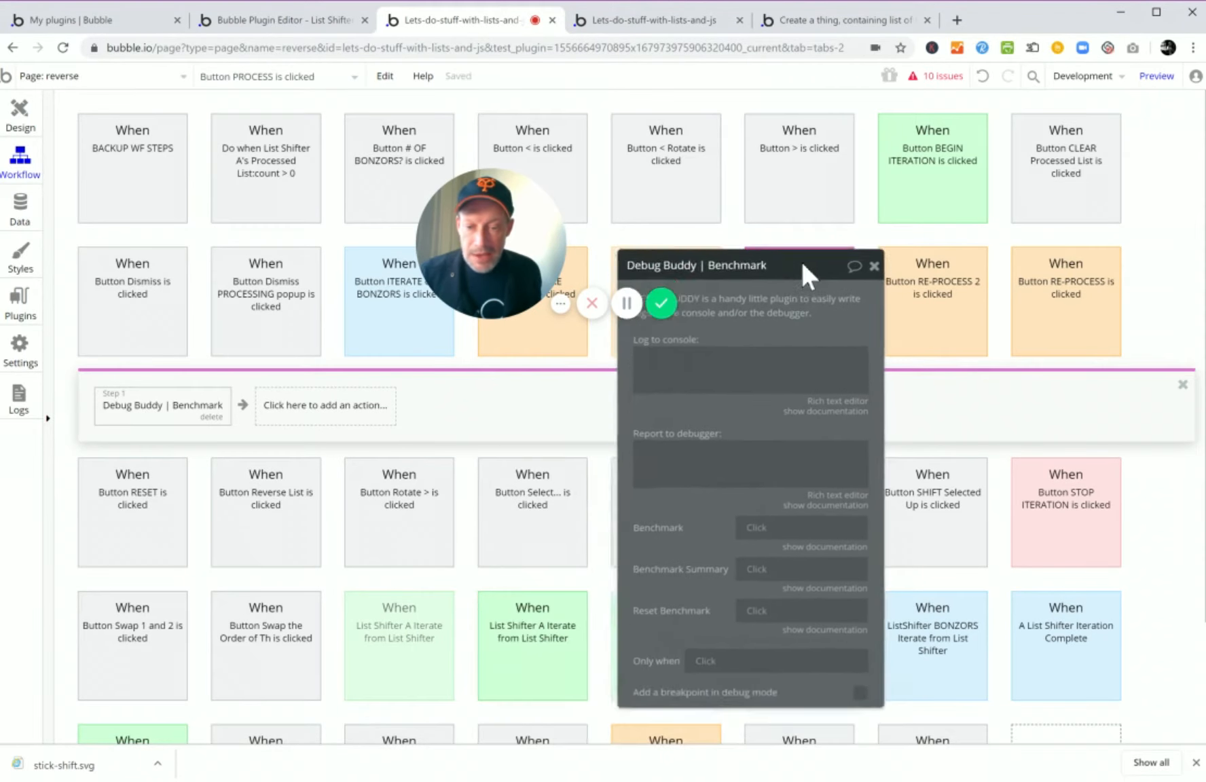
Set both Benchmark and Reset Benchmark to "yes" in the Debug Buddy action.
{"action": "left_click", "coordinate": [784, 450]}
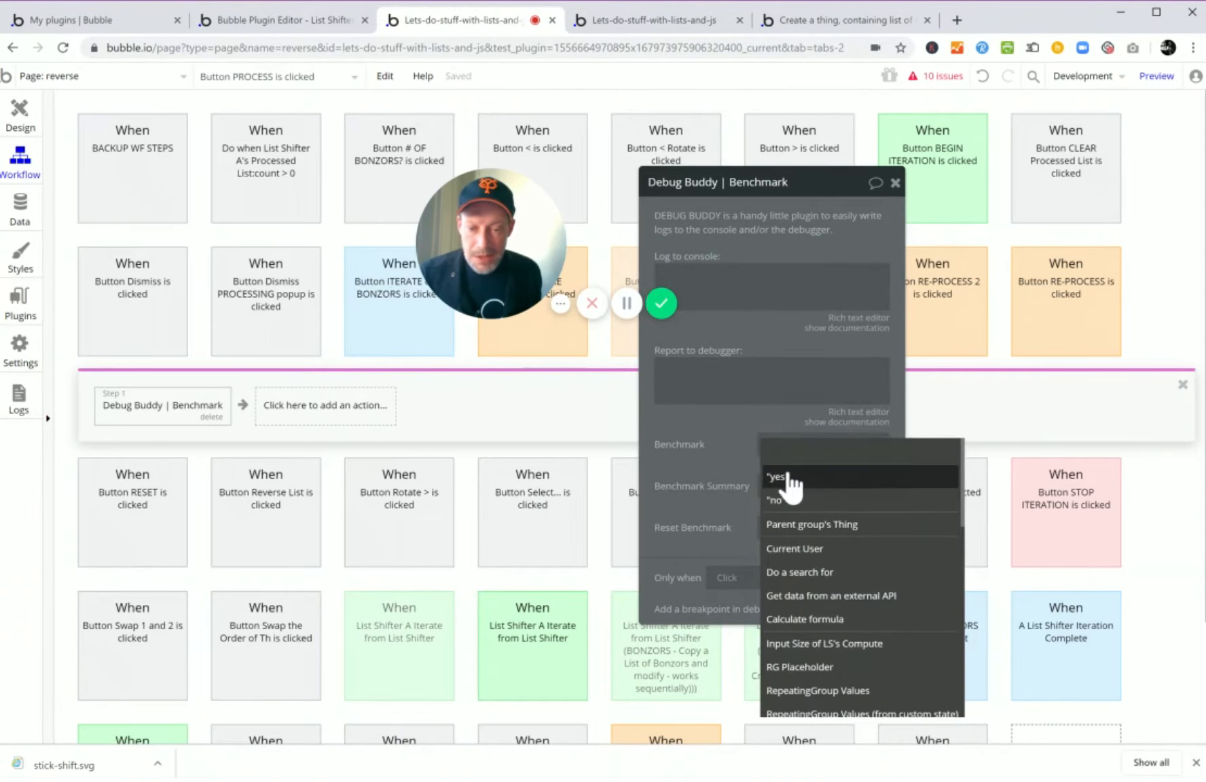
{"action": "left_click", "coordinate": [790, 477]}
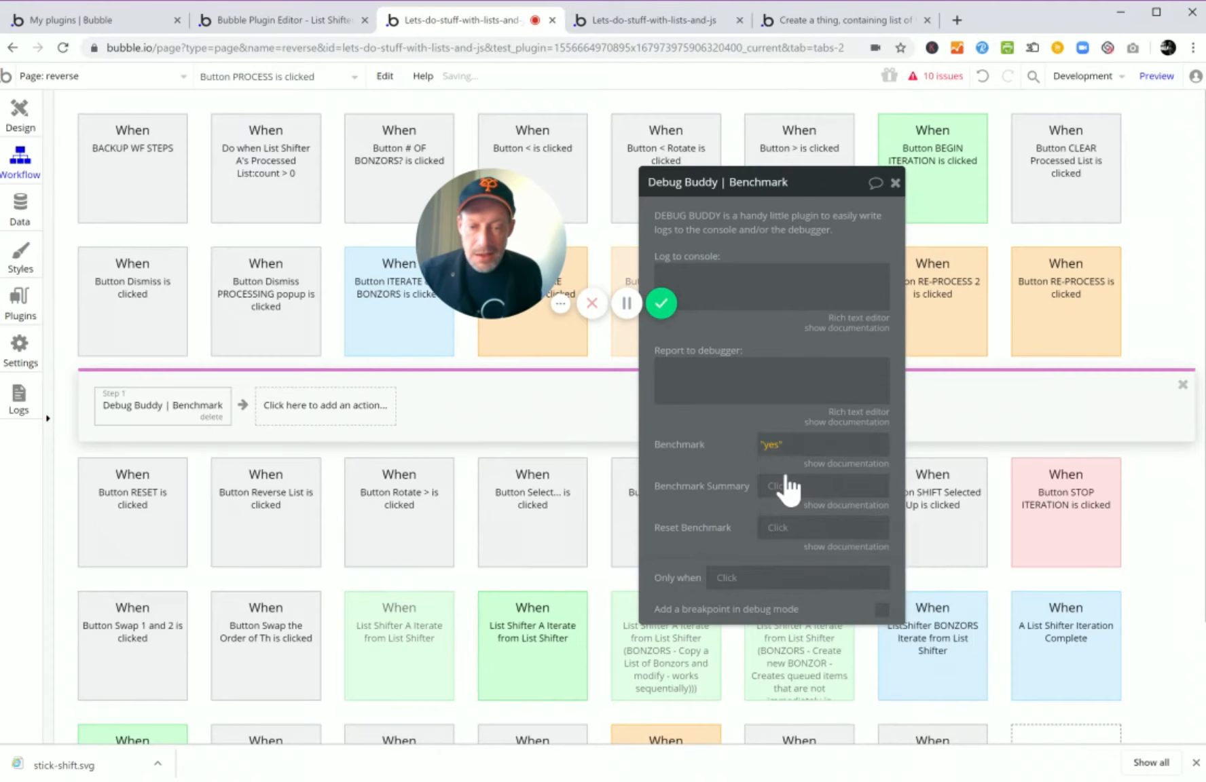
{"action": "left_click", "coordinate": [774, 537]}
{"action": "left_click", "coordinate": [778, 561]}
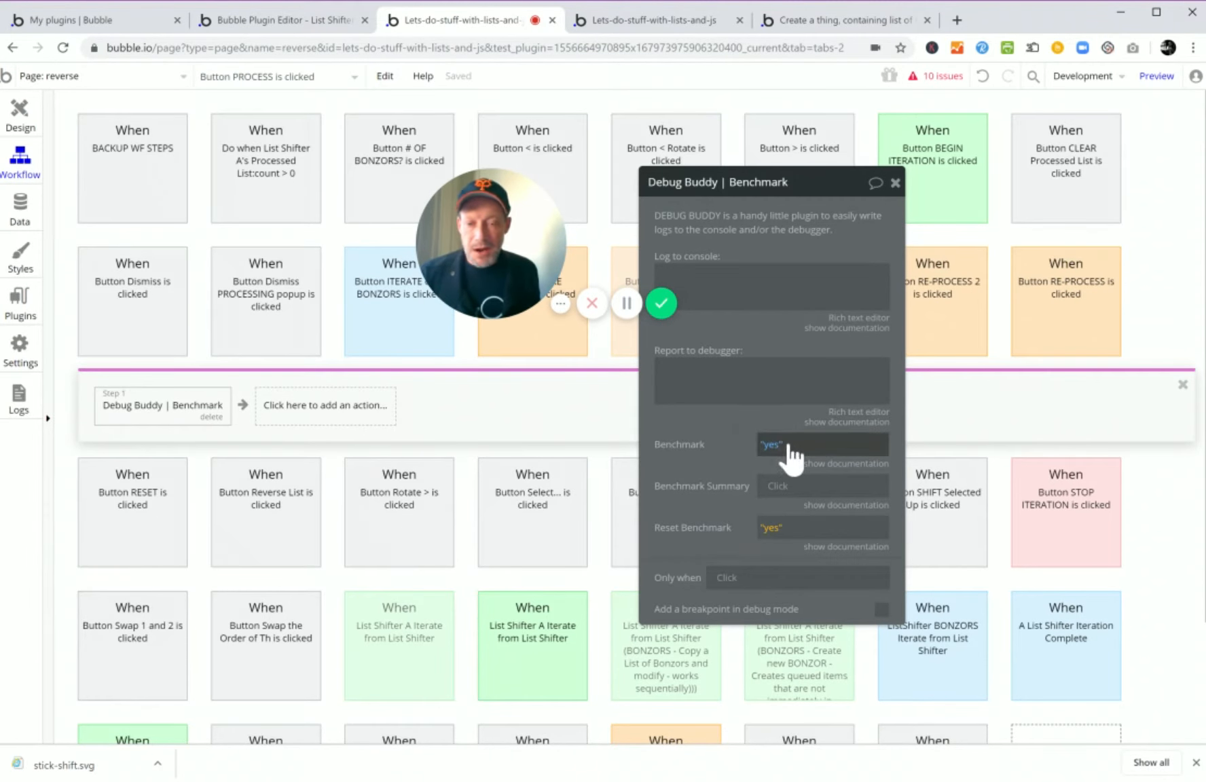
Add a PROCESS List a List Shifter action as the workflow's second step, with List Shifter A as its element.
{"action": "left_click", "coordinate": [281, 408]}
{"action": "mouse_move", "coordinate": [323, 461]}
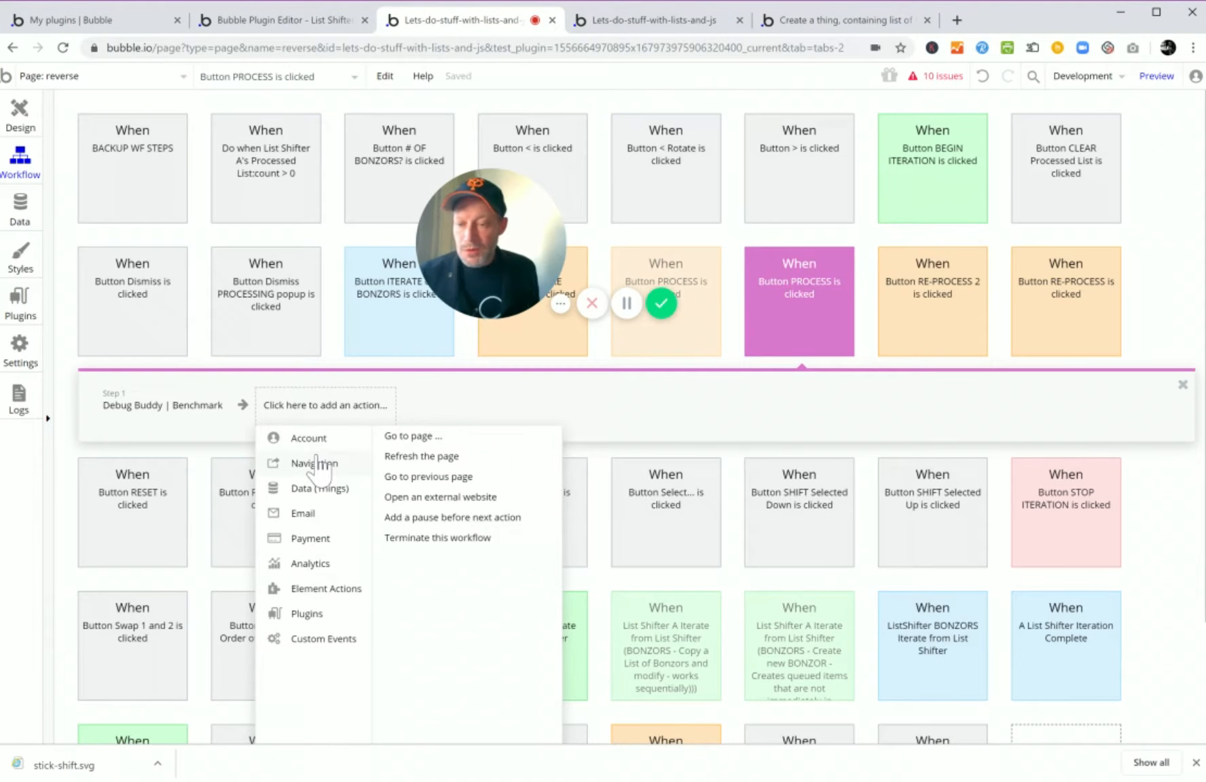
{"action": "mouse_move", "coordinate": [305, 614]}
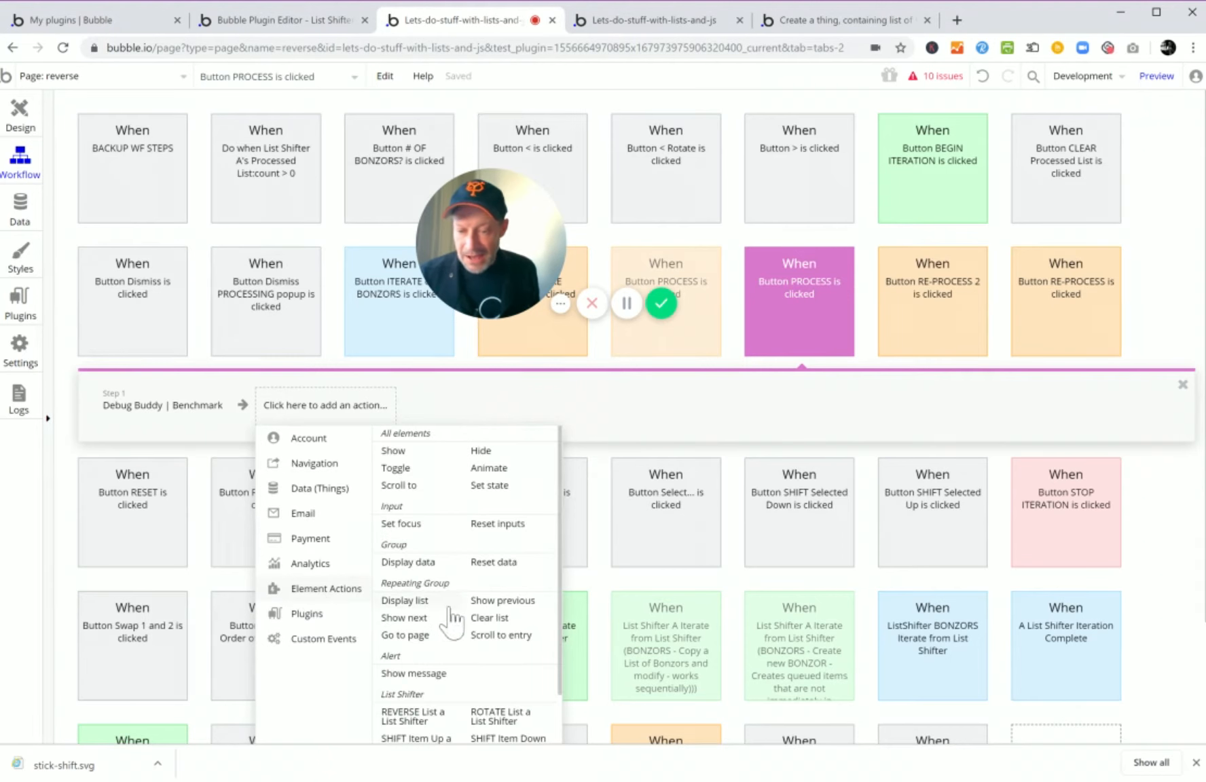
{"action": "scroll", "coordinate": [448, 615], "scroll_direction": "down", "scroll_amount": 3}
{"action": "scroll", "coordinate": [448, 611], "scroll_direction": "down", "scroll_amount": 5}
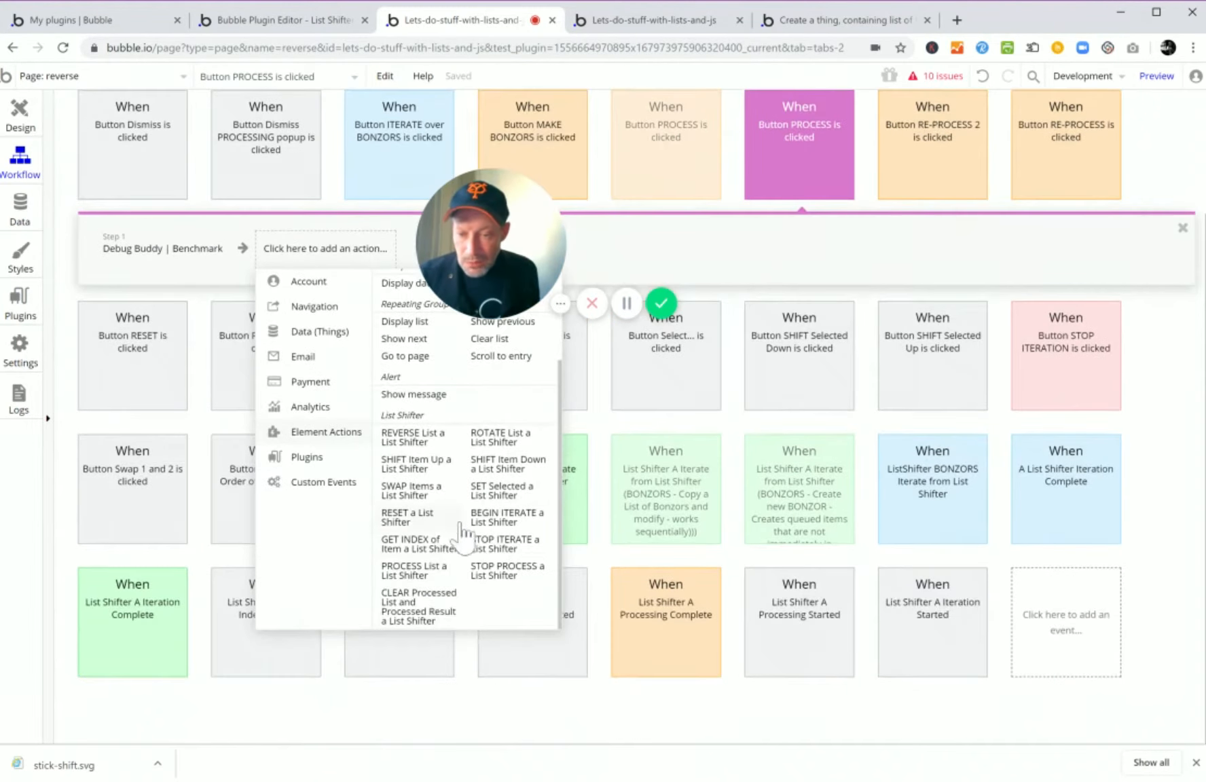
{"action": "left_click", "coordinate": [428, 573]}
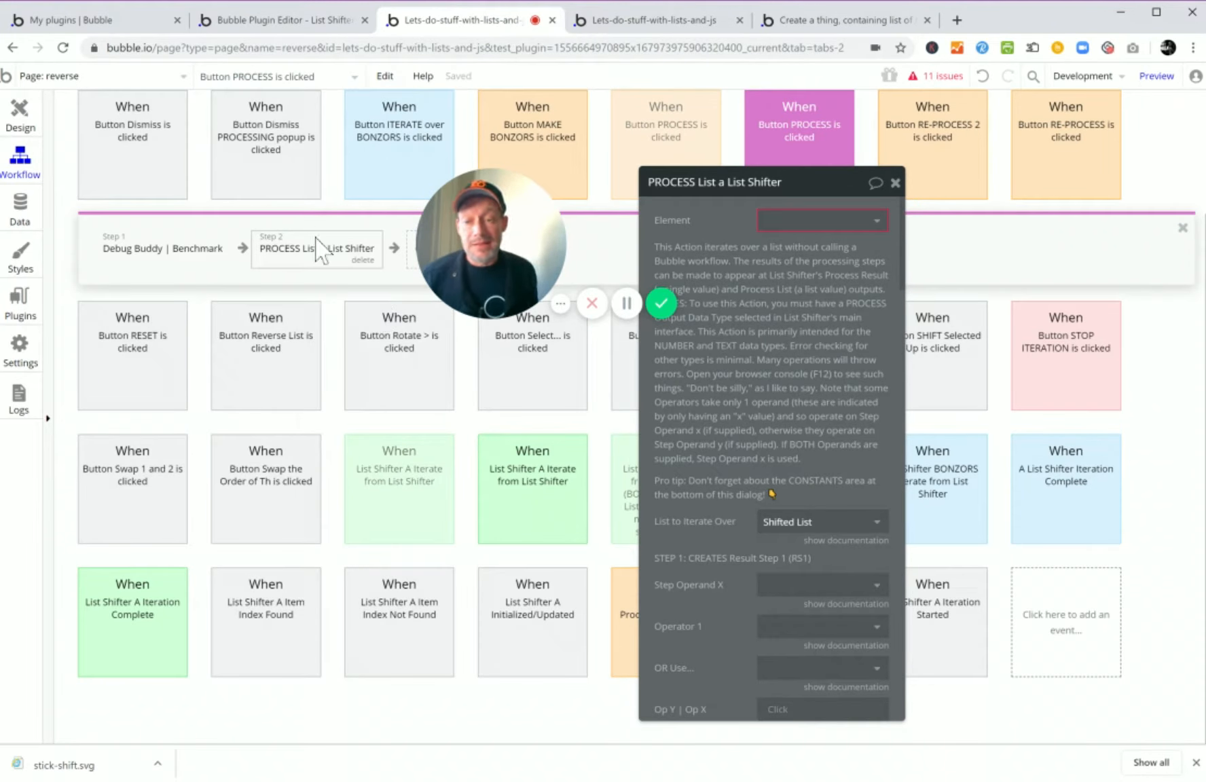
{"action": "left_click", "coordinate": [813, 231]}
{"action": "left_click", "coordinate": [794, 247]}
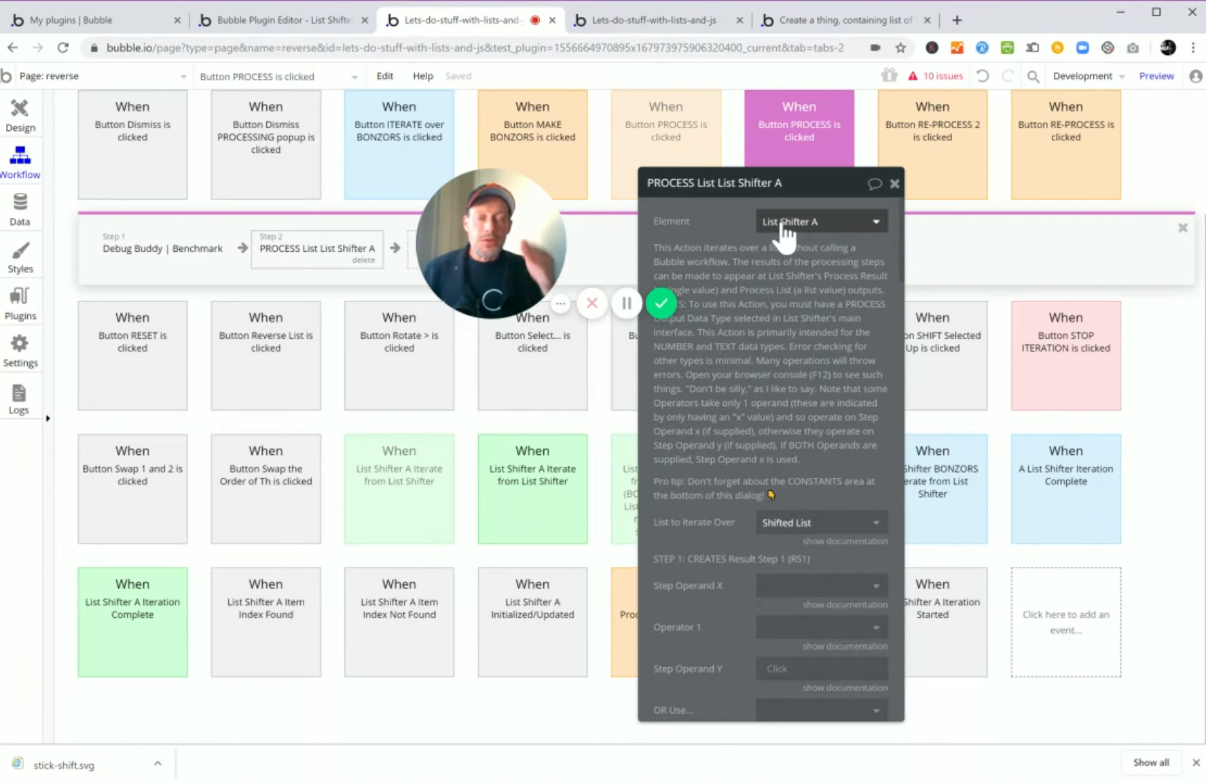
Set the PROCESS List action's List to Iterate Over to Original List.
{"action": "mouse_move", "coordinate": [784, 231]}
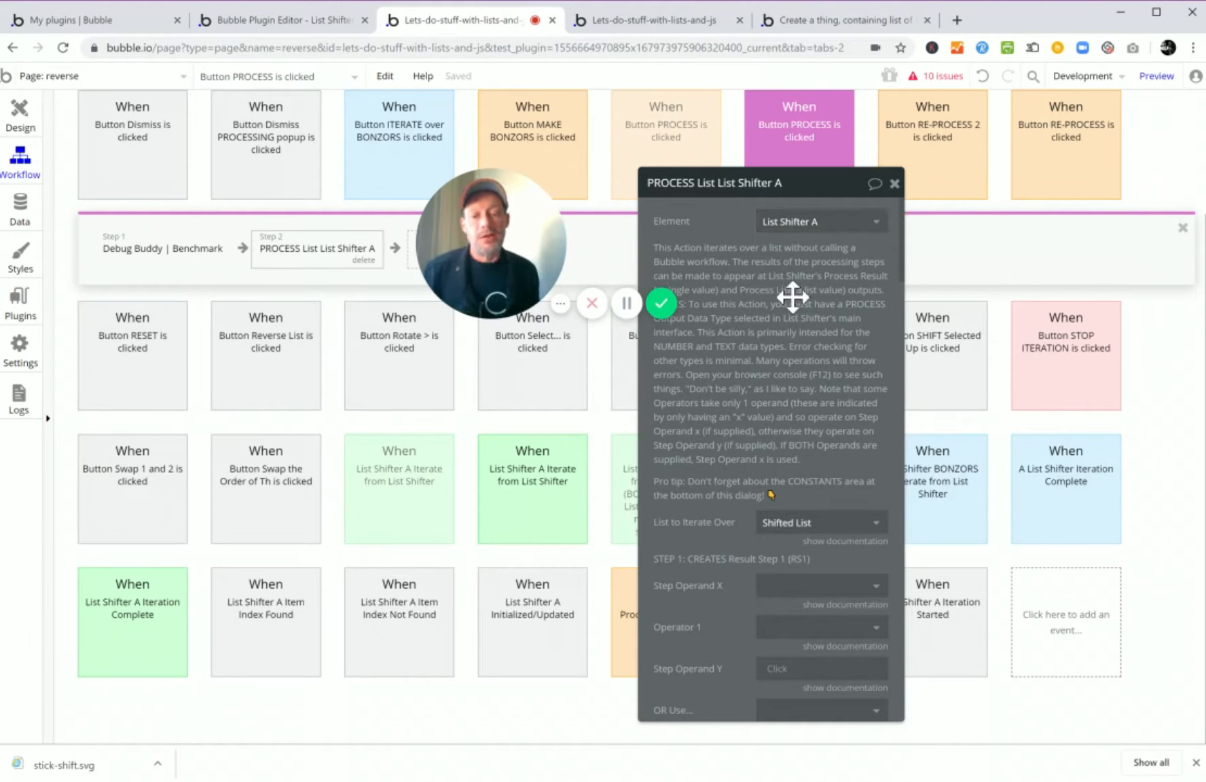
{"action": "scroll", "coordinate": [824, 339], "scroll_direction": "down", "scroll_amount": 1}
{"action": "scroll", "coordinate": [814, 316], "scroll_direction": "up", "scroll_amount": 1}
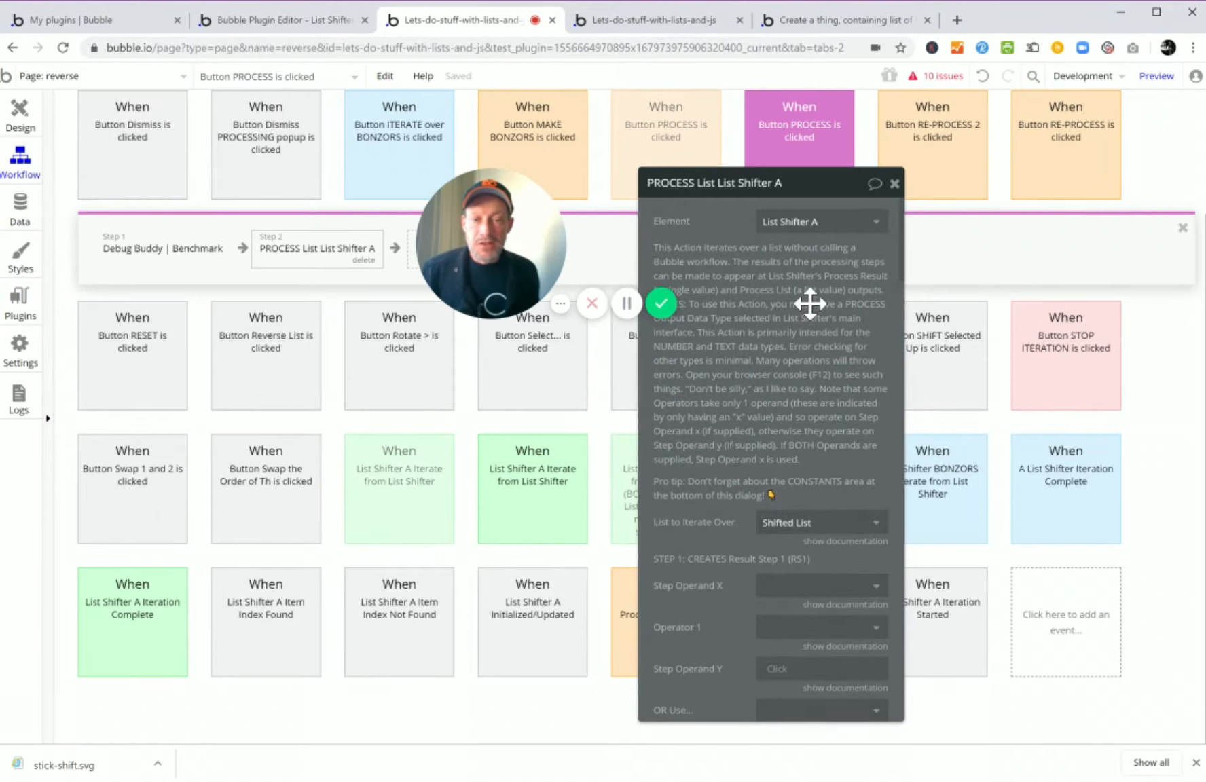
{"action": "scroll", "coordinate": [814, 358], "scroll_direction": "down", "scroll_amount": 2}
{"action": "left_click", "coordinate": [781, 370]}
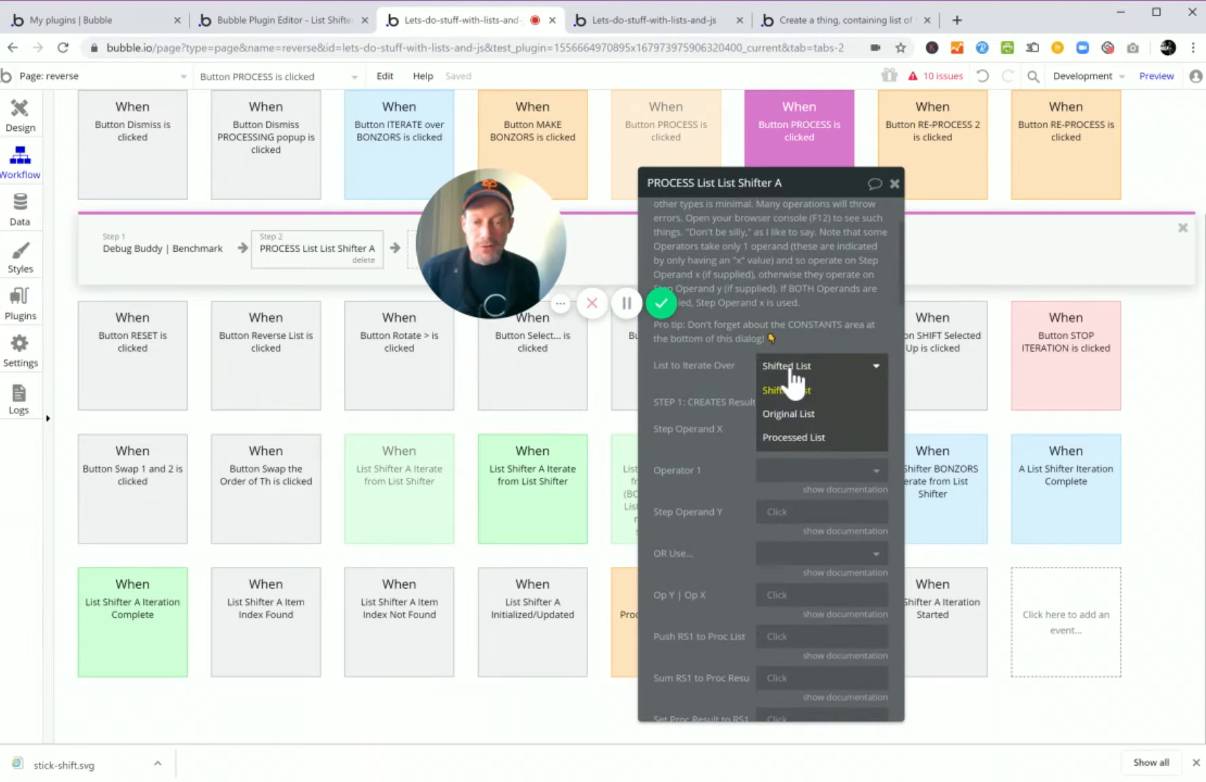
{"action": "scroll", "coordinate": [721, 399], "scroll_direction": "down", "scroll_amount": 1}
{"action": "left_click_drag", "start_coordinate": [809, 193], "coordinate": [854, 137]}
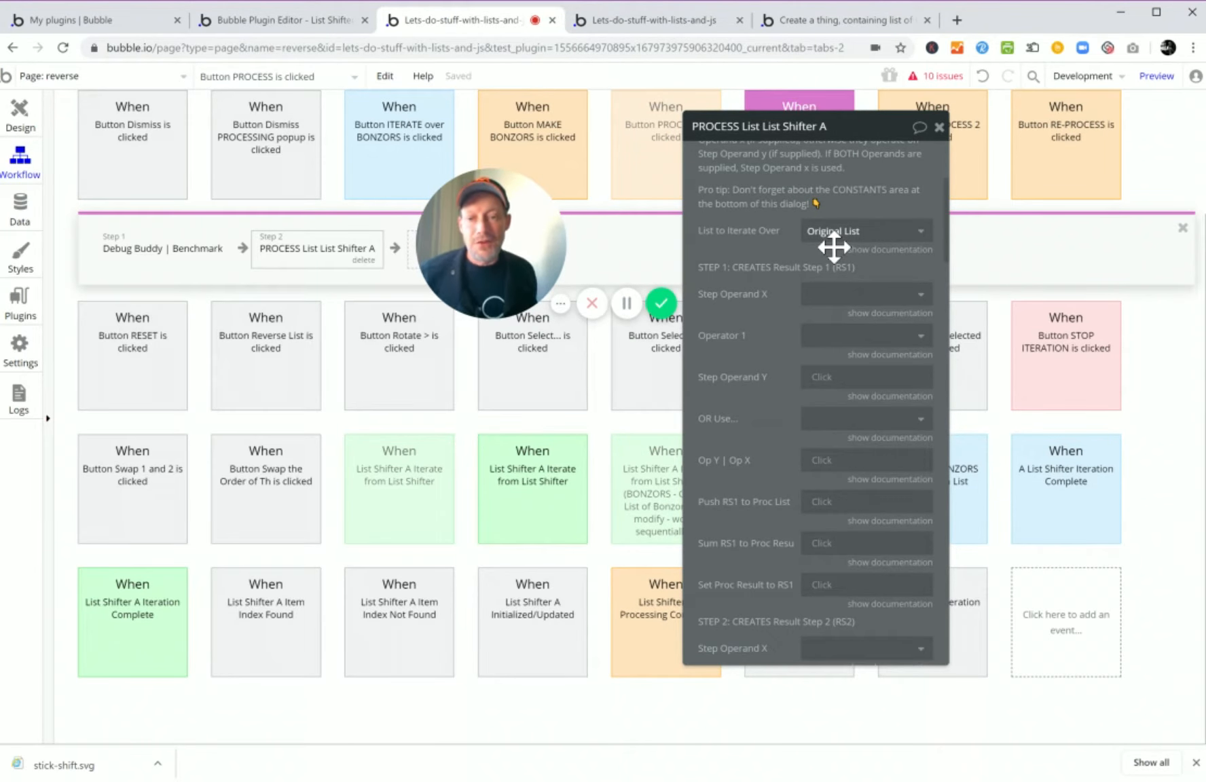
Set Step Operand X of processing step 1 to List Item after reviewing the available operand choices.
{"action": "left_click", "coordinate": [845, 299]}
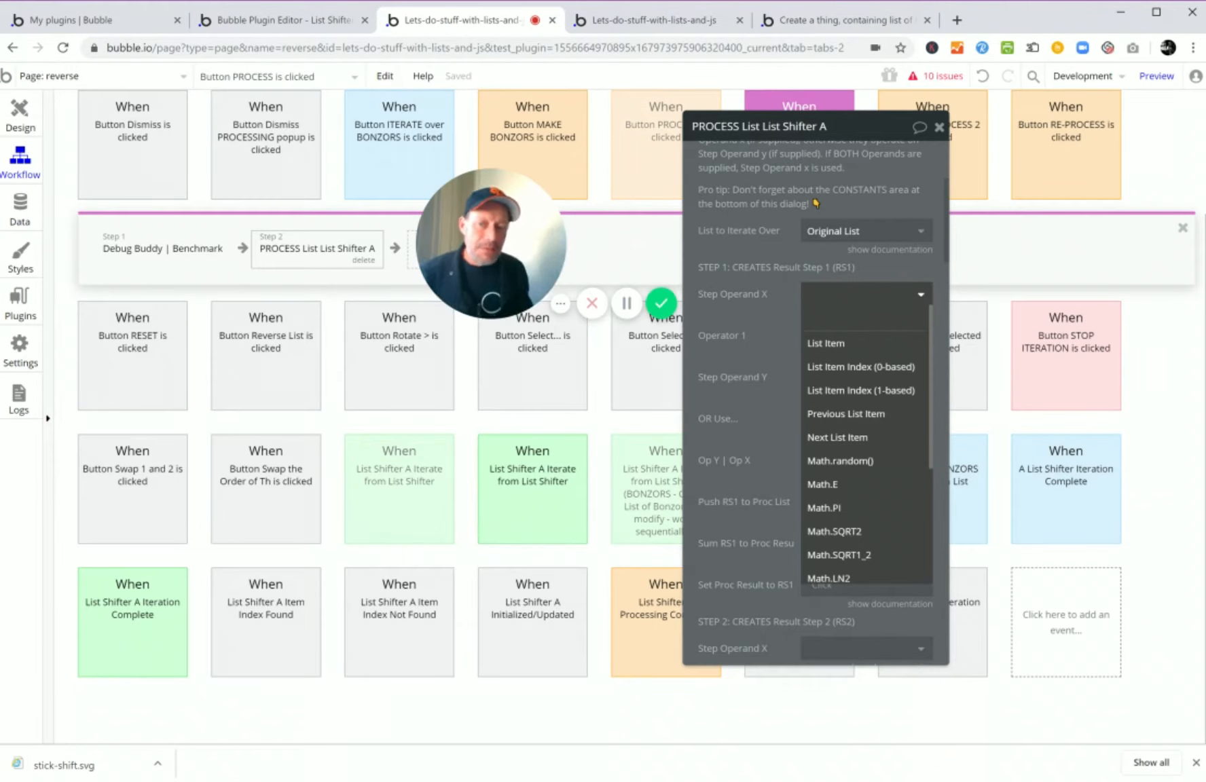
{"action": "left_click", "coordinate": [781, 307]}
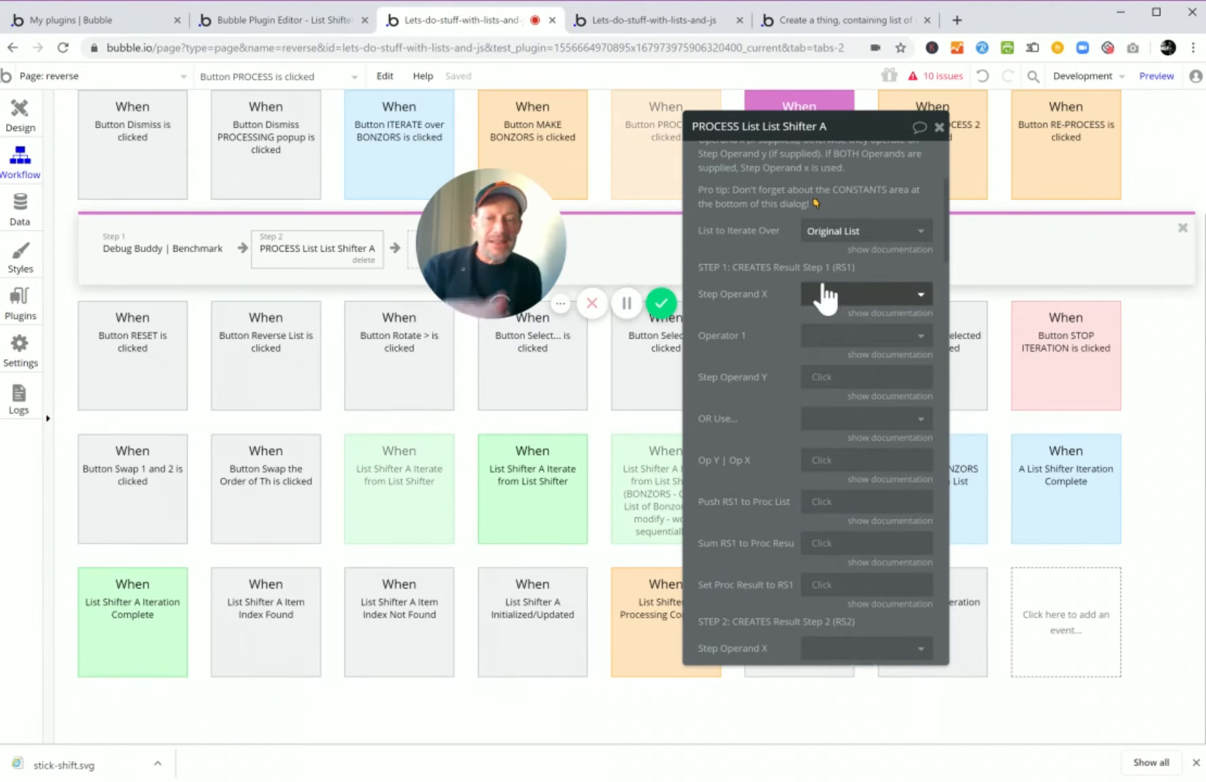
{"action": "left_click", "coordinate": [820, 300]}
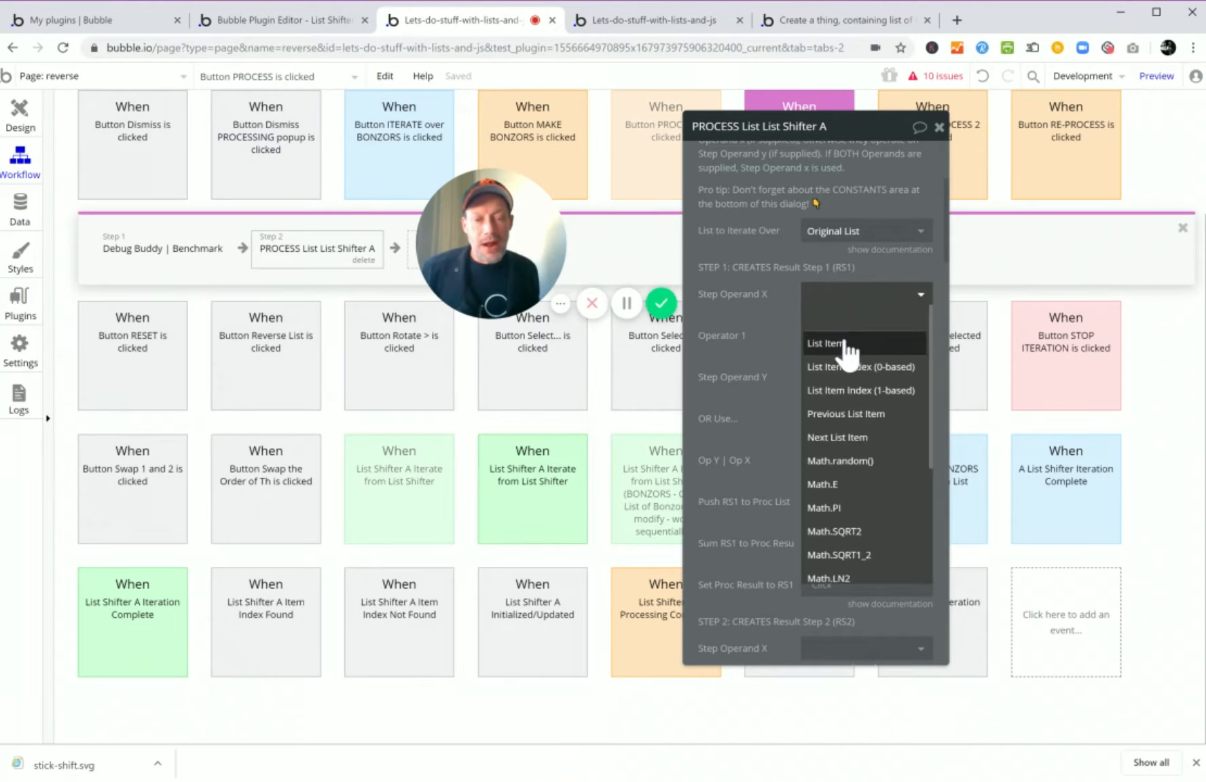
{"action": "scroll", "coordinate": [873, 373], "scroll_direction": "down", "scroll_amount": 1}
{"action": "scroll", "coordinate": [874, 385], "scroll_direction": "down", "scroll_amount": 2}
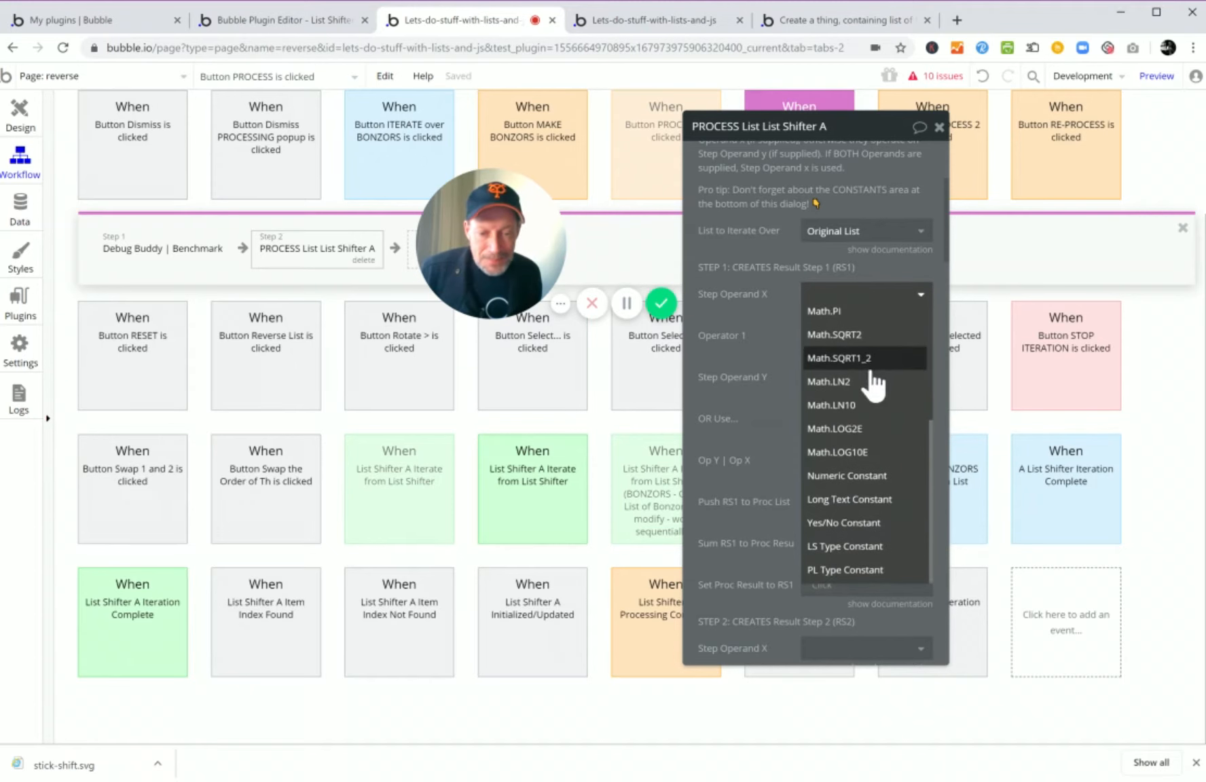
{"action": "scroll", "coordinate": [874, 373], "scroll_direction": "up", "scroll_amount": 3}
{"action": "left_click", "coordinate": [865, 345]}
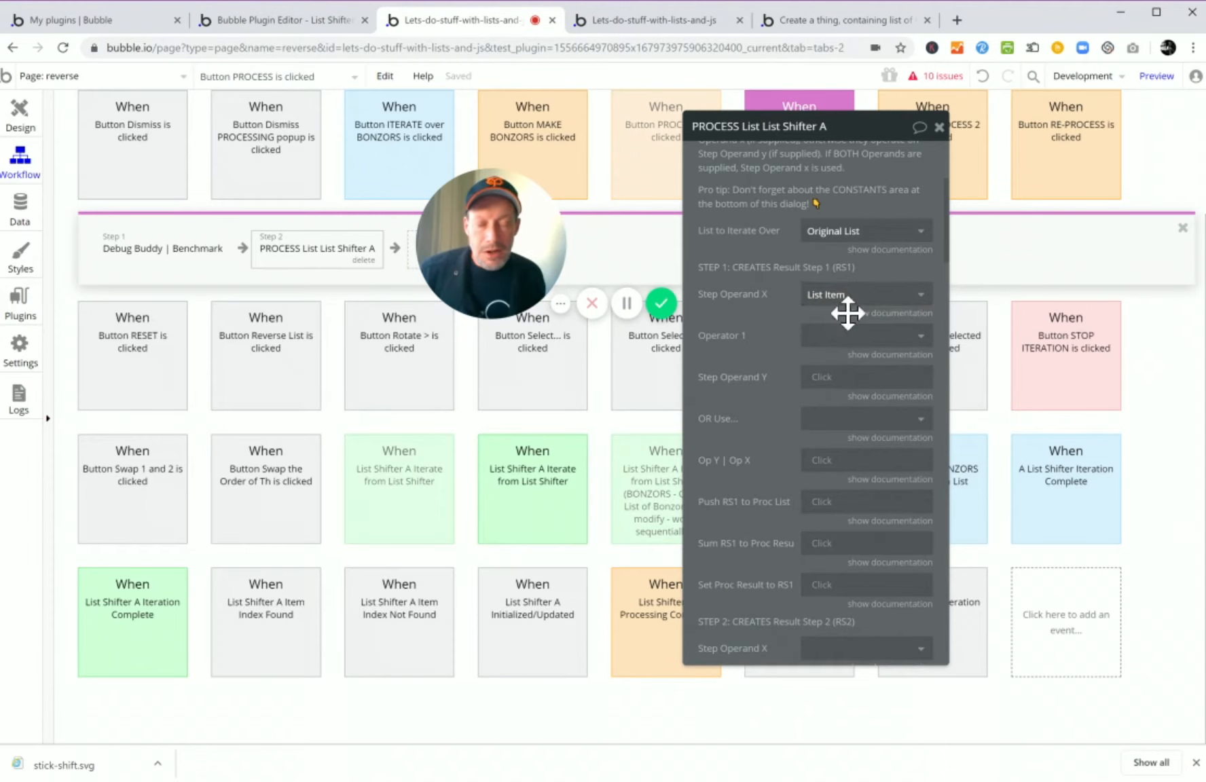
Square each item in processing step 1 by setting Operator 1 to ^ (x ** y) and Step Operand Y to 2.
{"action": "left_click", "coordinate": [861, 337]}
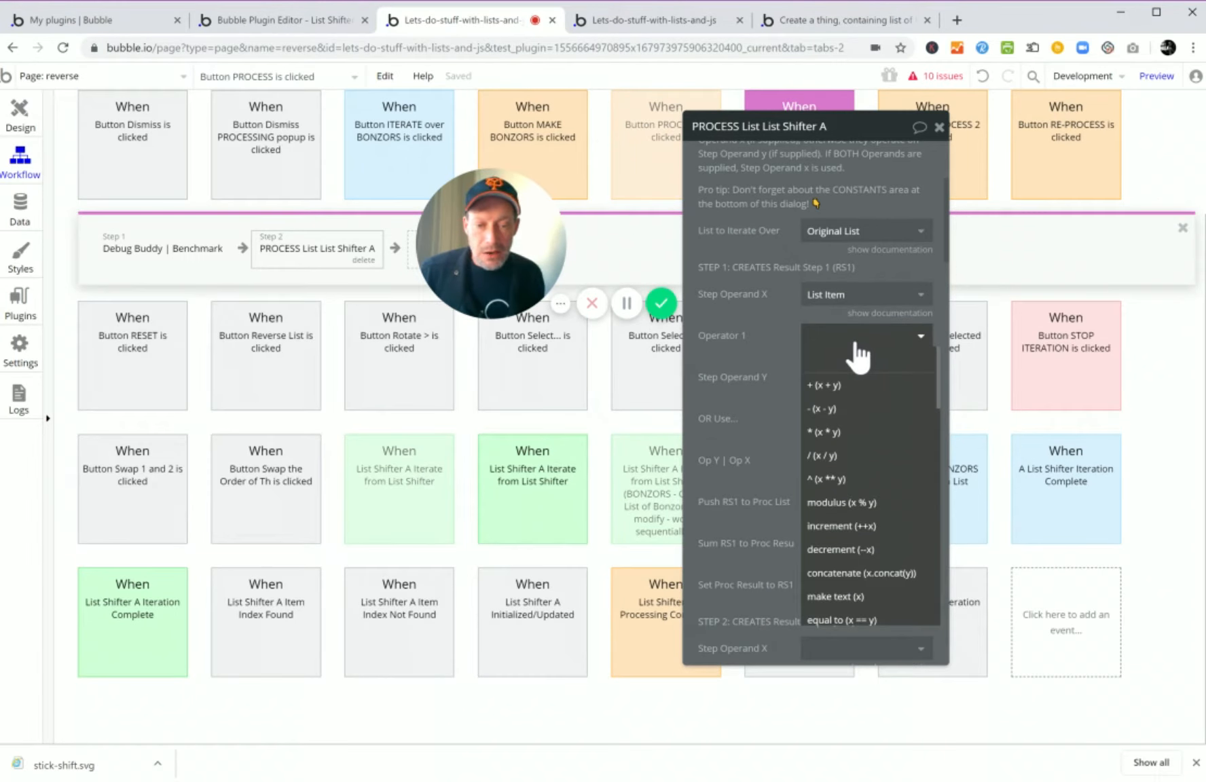
{"action": "left_click", "coordinate": [836, 480]}
{"action": "left_click", "coordinate": [821, 377]}
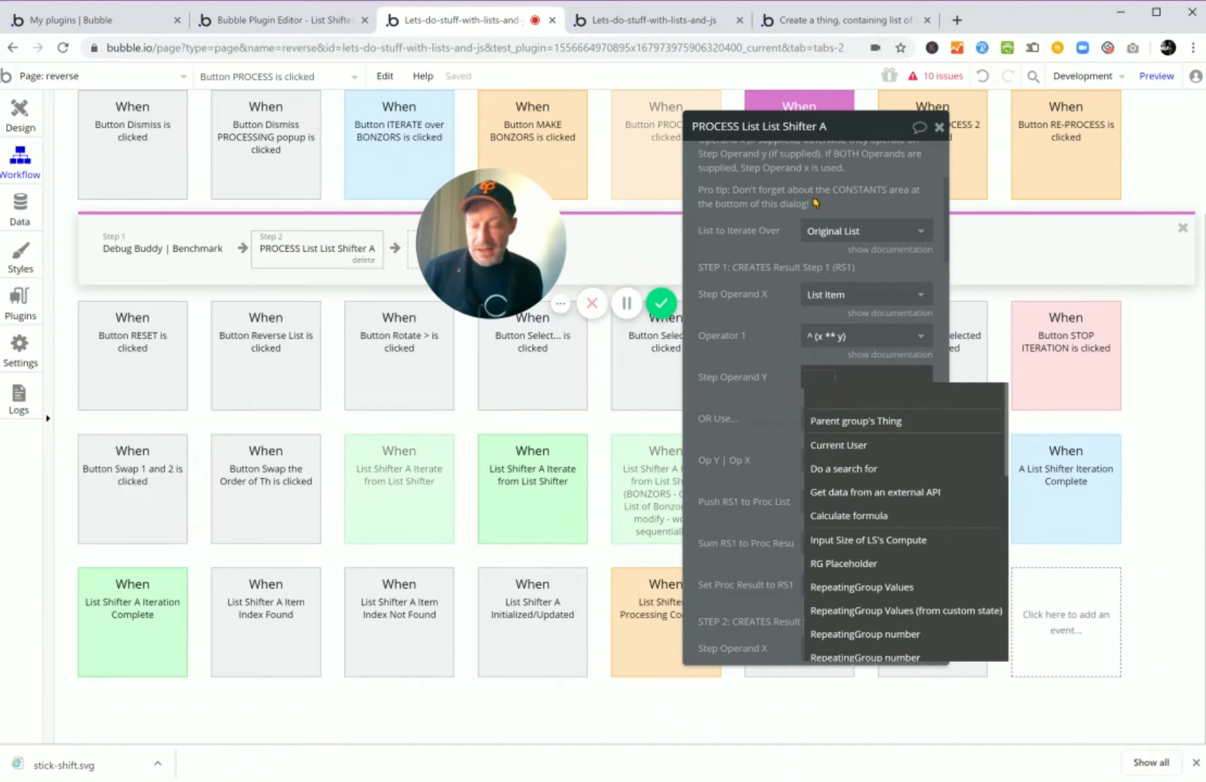
{"action": "left_click", "coordinate": [759, 419]}
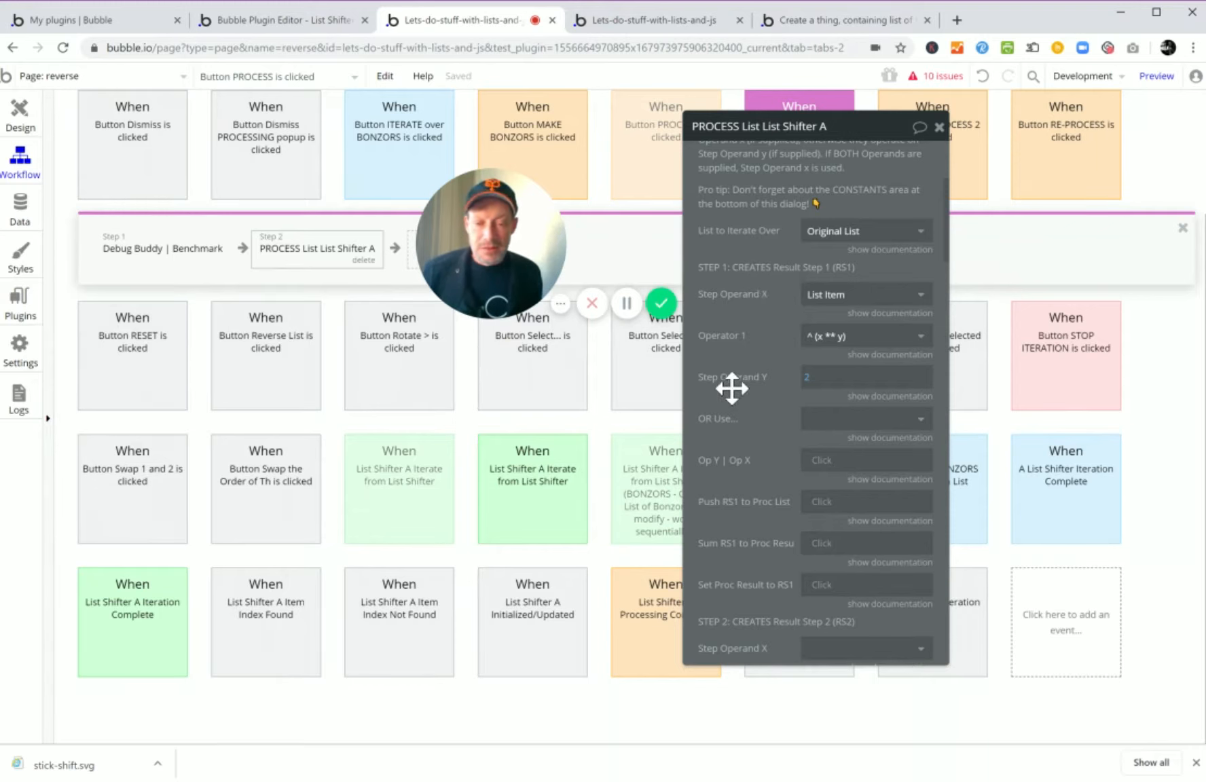
Set Step Operand X of processing step 2 to Math.PI.
{"action": "scroll", "coordinate": [733, 380], "scroll_direction": "down", "scroll_amount": 3}
{"action": "scroll", "coordinate": [757, 346], "scroll_direction": "down", "scroll_amount": 2}
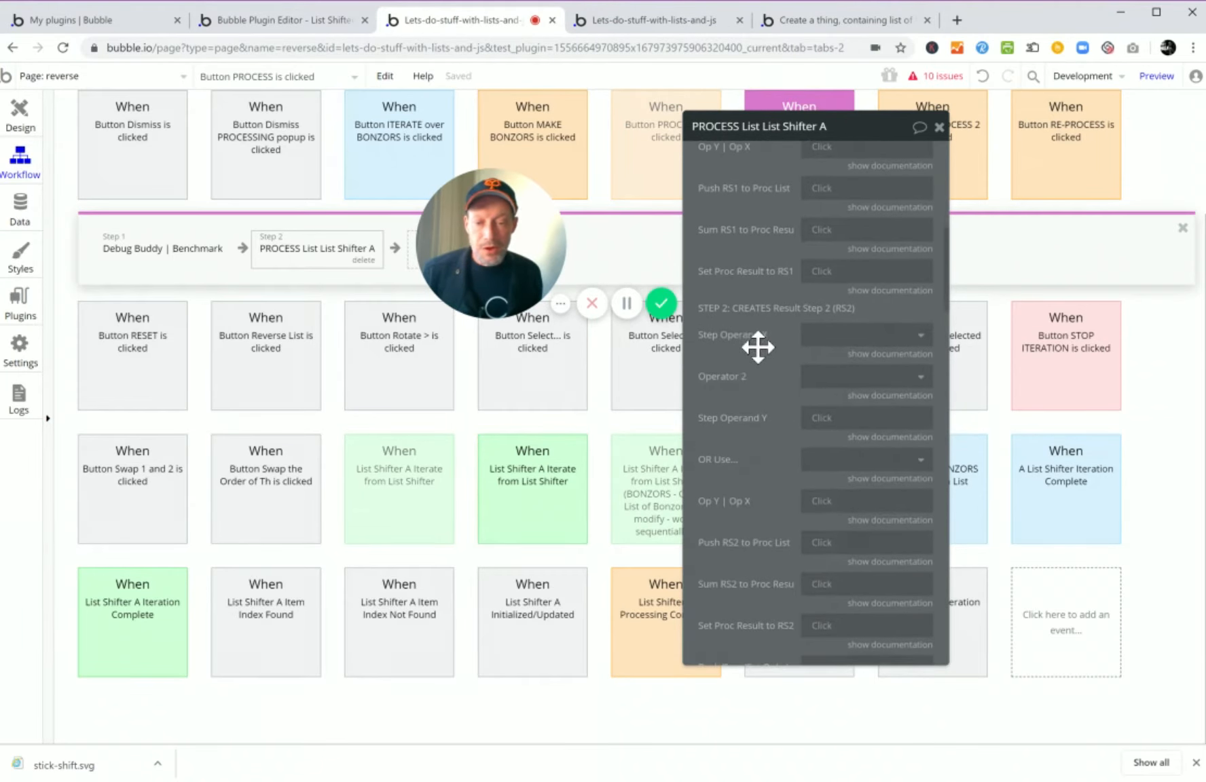
{"action": "left_click", "coordinate": [850, 347]}
{"action": "scroll", "coordinate": [856, 436], "scroll_direction": "down", "scroll_amount": 5}
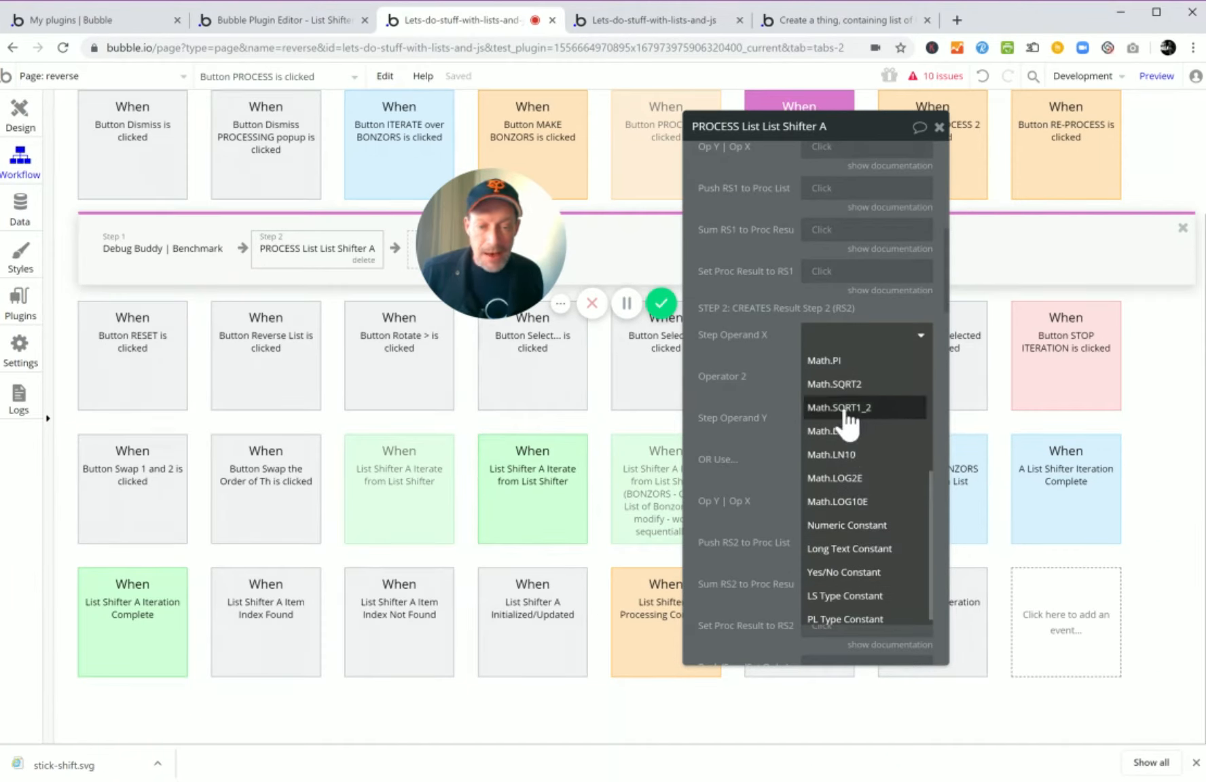
{"action": "left_click", "coordinate": [842, 361]}
Set Operator 2 of processing step 2 to * (x * y) and its OR Use operand to Result Step 1.
{"action": "left_click", "coordinate": [855, 379]}
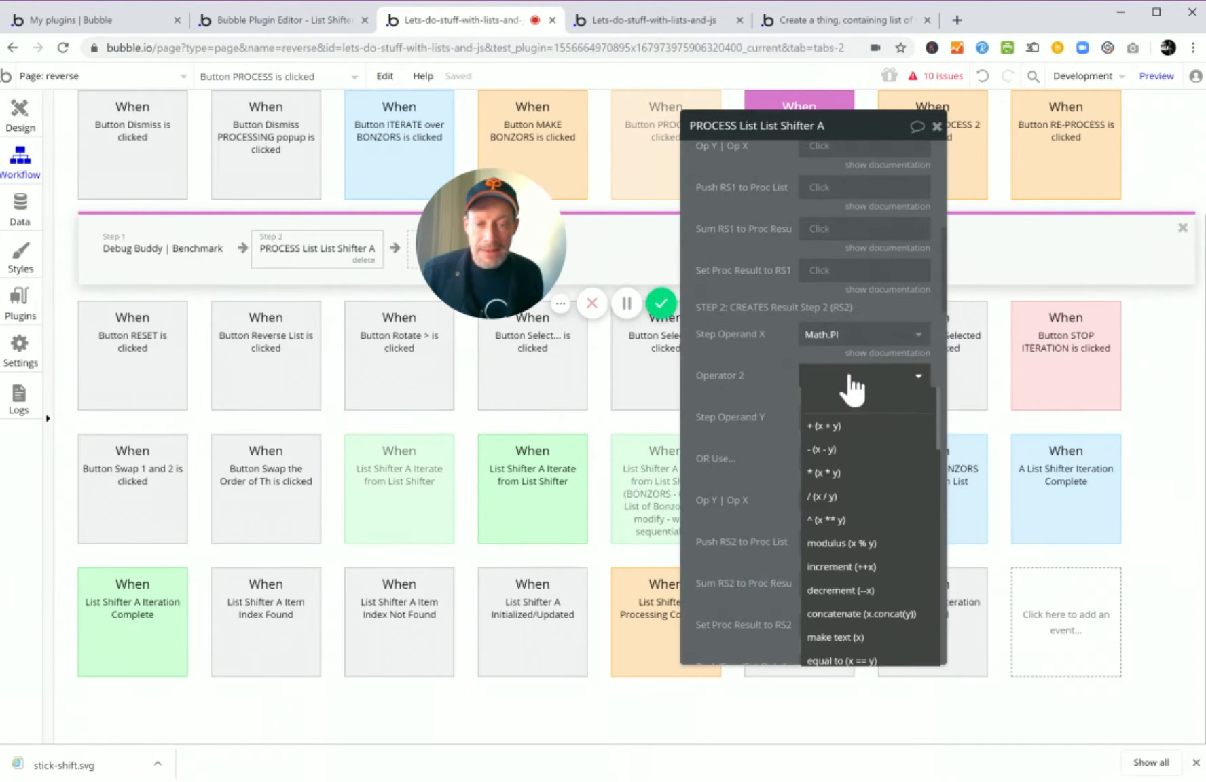
{"action": "left_click", "coordinate": [840, 473]}
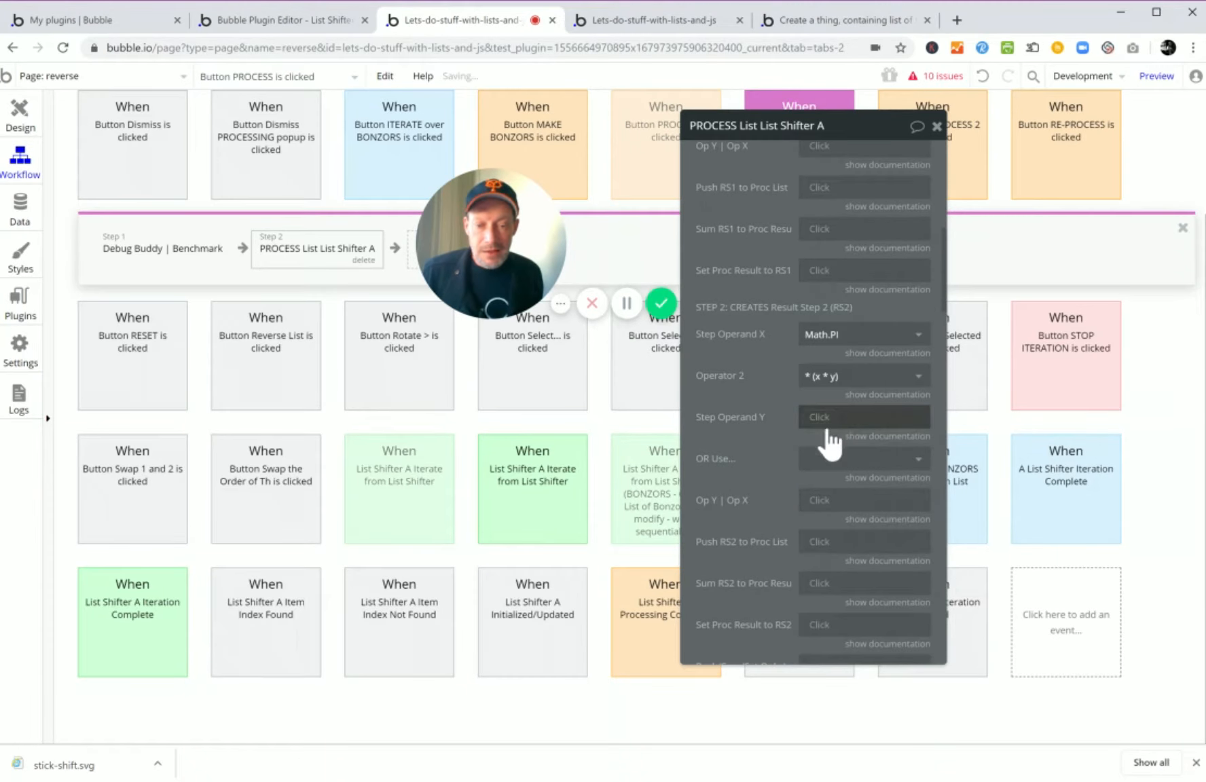
{"action": "left_click", "coordinate": [833, 475]}
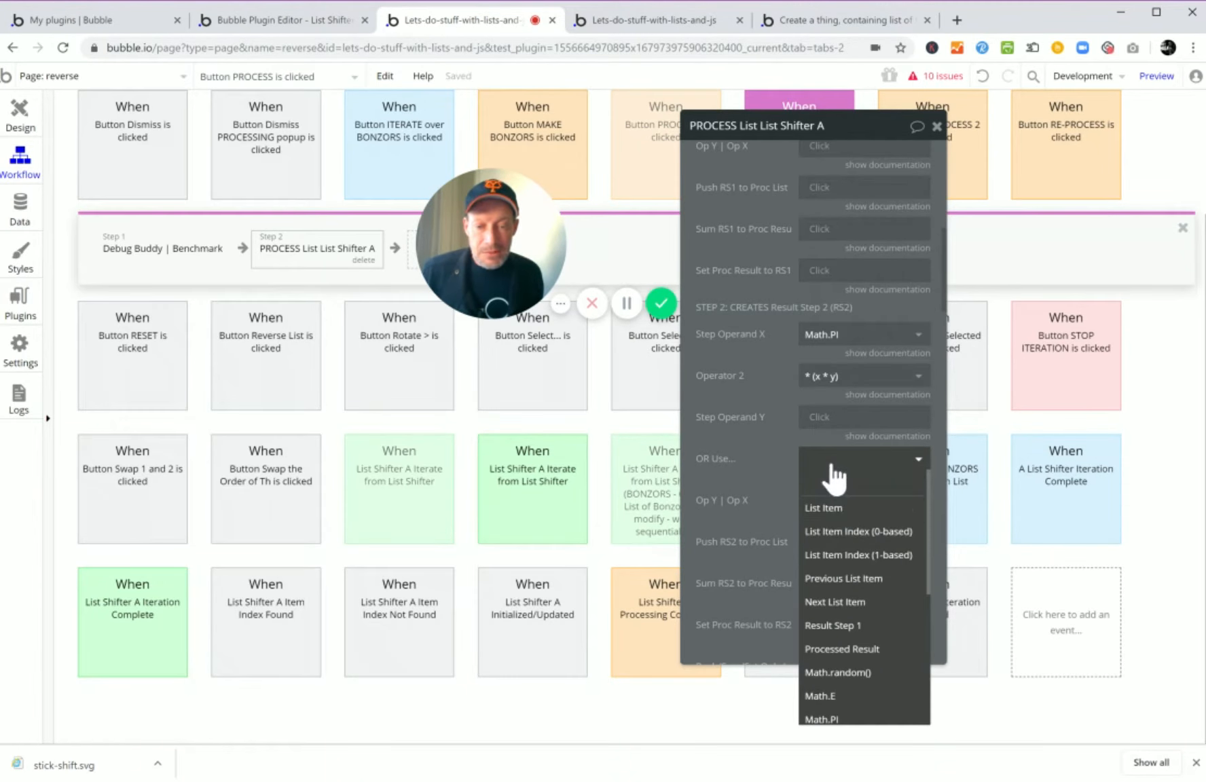
{"action": "left_click", "coordinate": [842, 625]}
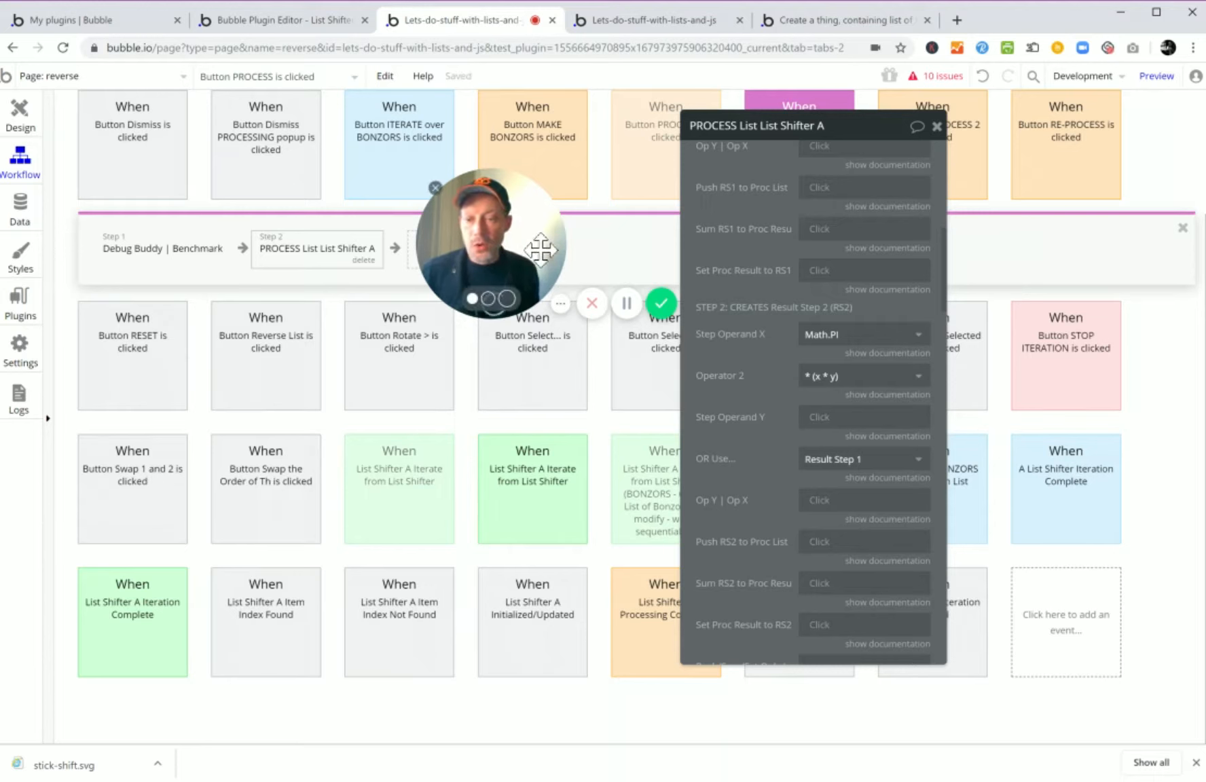
Set Push RS2 to Proc List to "yes" in processing step 2.
{"action": "left_click_drag", "start_coordinate": [507, 229], "coordinate": [485, 378]}
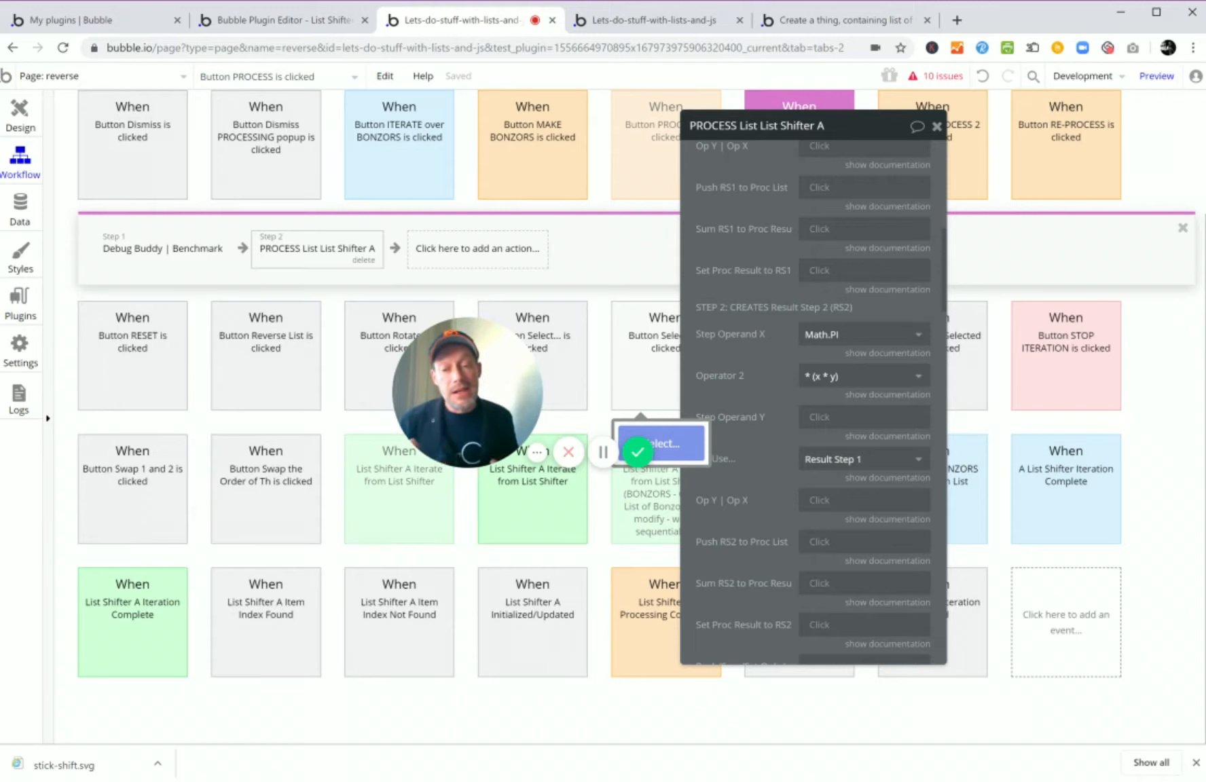
{"action": "left_click_drag", "start_coordinate": [761, 415], "coordinate": [760, 415]}
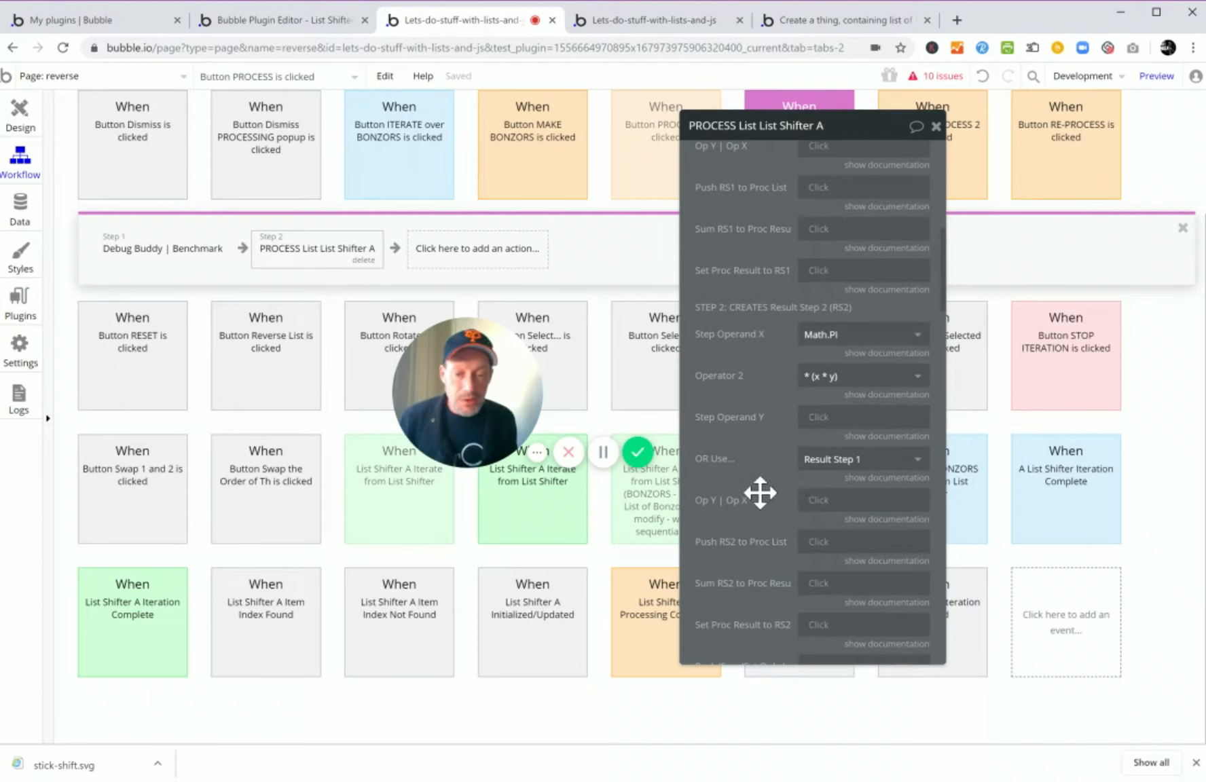
{"action": "left_click", "coordinate": [825, 542]}
{"action": "left_click", "coordinate": [825, 577]}
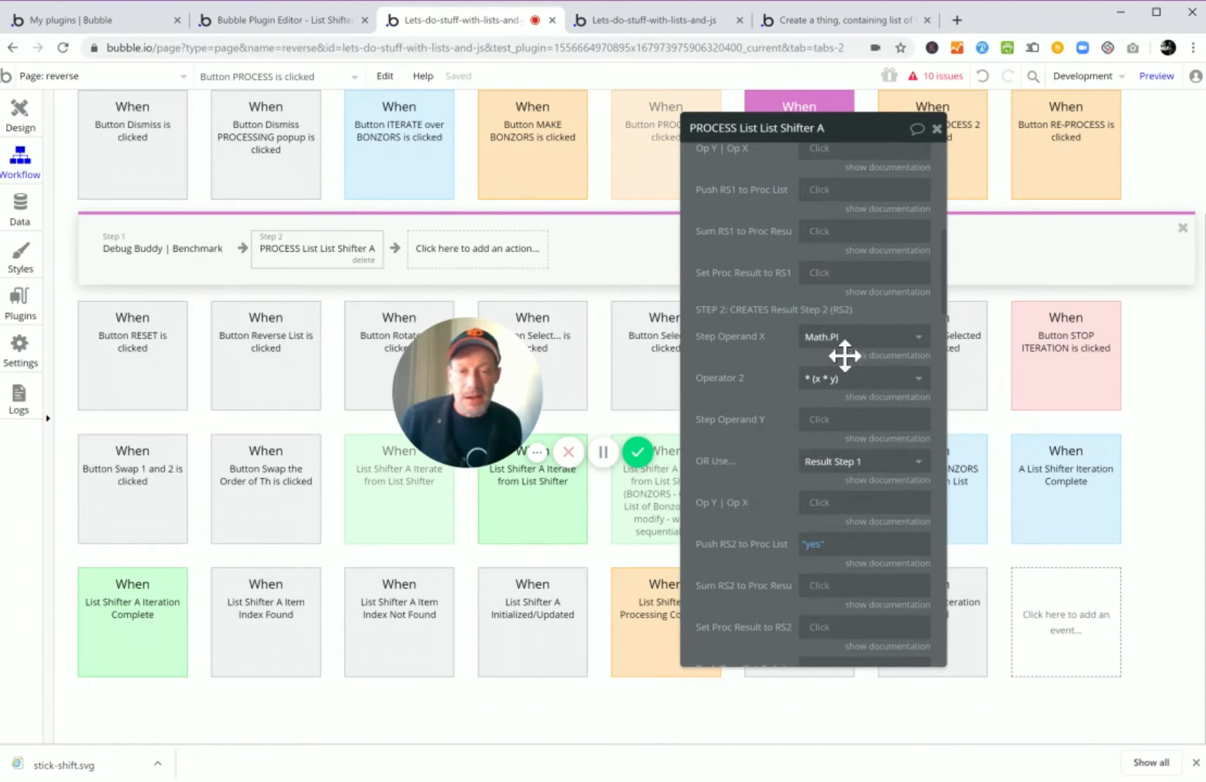
Set the data source of RepeatingGroup Values to List Shifter A's Processed List.
{"action": "left_click_drag", "start_coordinate": [842, 129], "coordinate": [826, 127]}
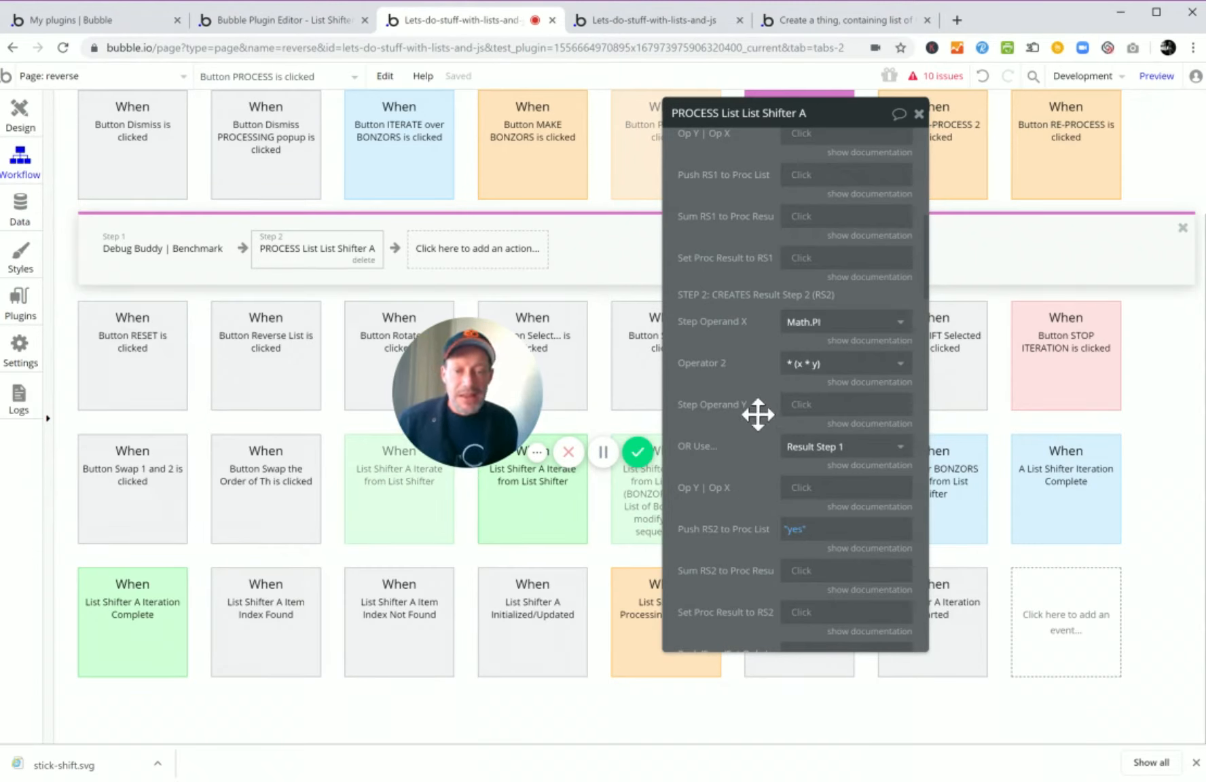
{"action": "scroll", "coordinate": [761, 418], "scroll_direction": "down", "scroll_amount": 1}
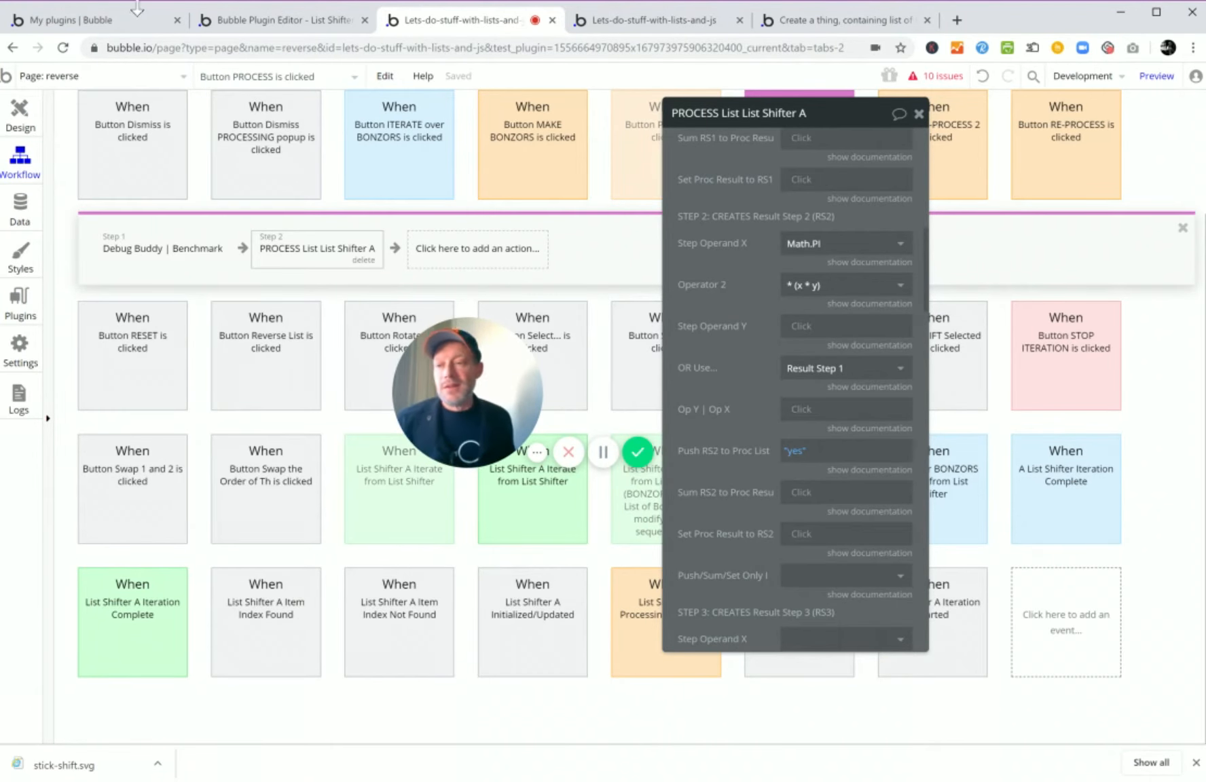
{"action": "left_click", "coordinate": [20, 112]}
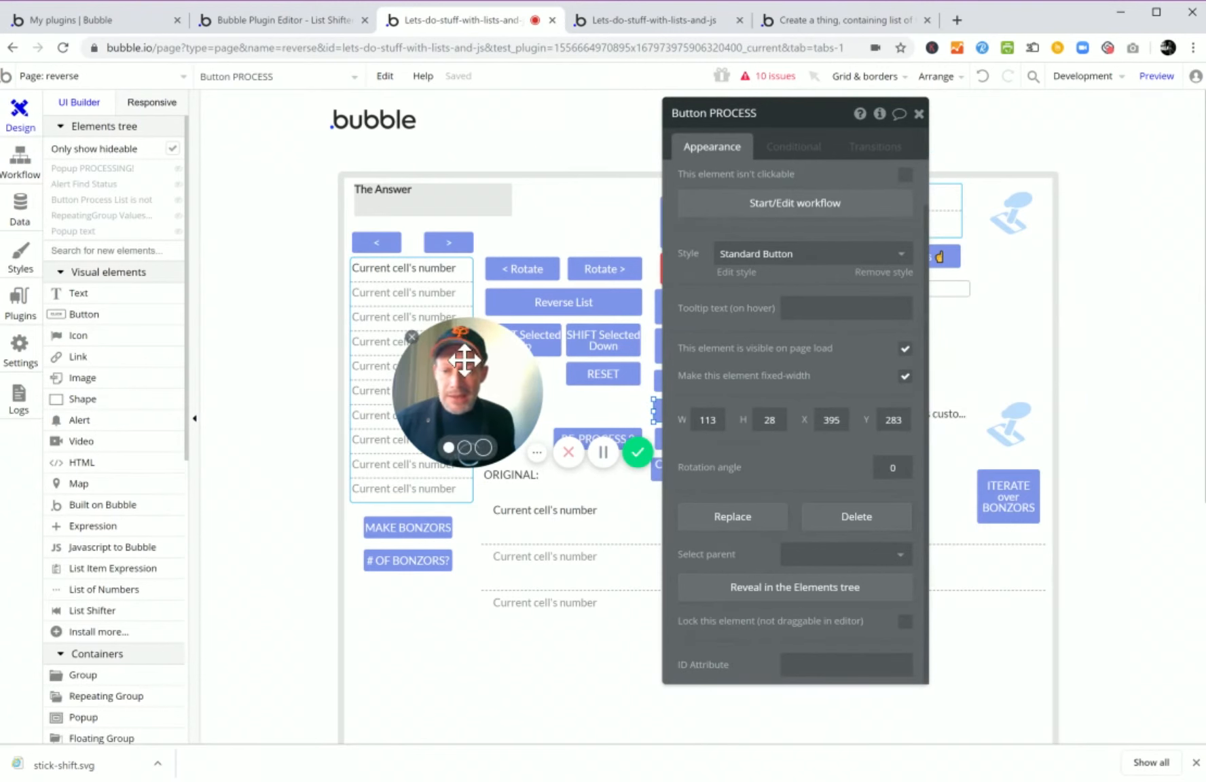
{"action": "left_click_drag", "start_coordinate": [464, 360], "coordinate": [526, 532]}
{"action": "left_click", "coordinate": [434, 433]}
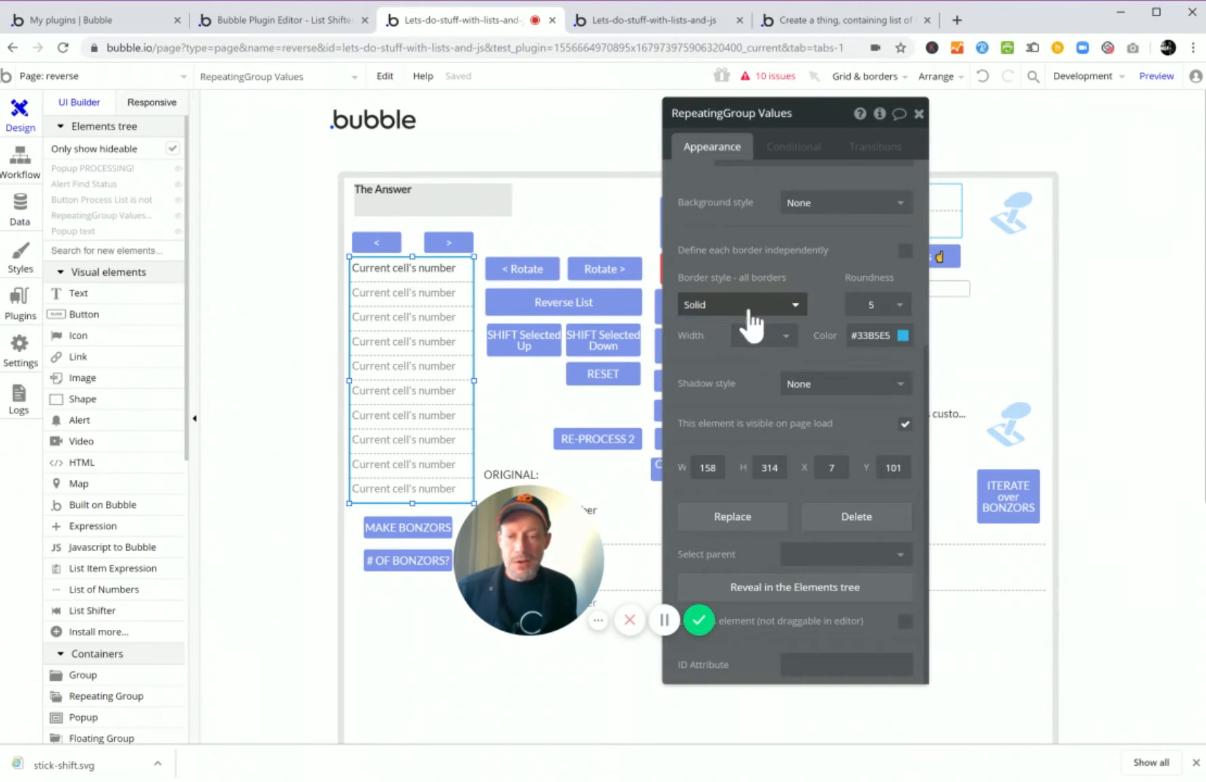
{"action": "scroll", "coordinate": [751, 326], "scroll_direction": "up", "scroll_amount": 5}
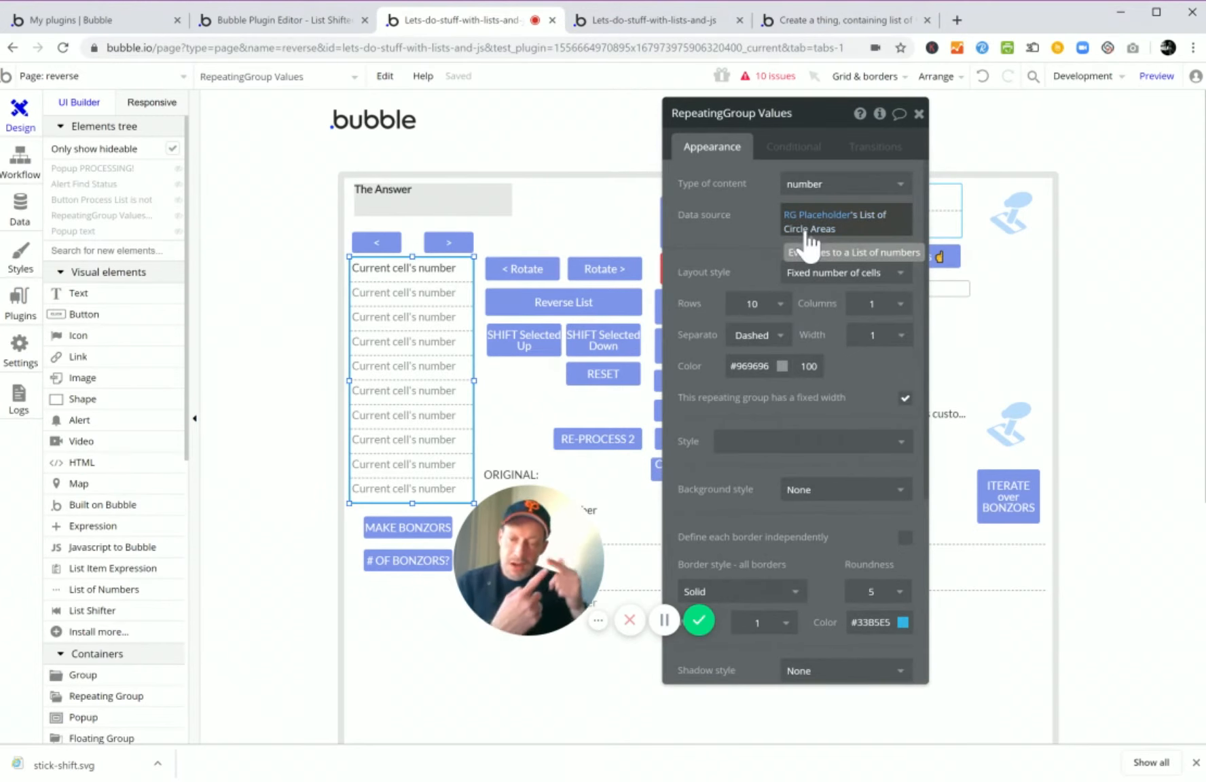
{"action": "left_click", "coordinate": [842, 221]}
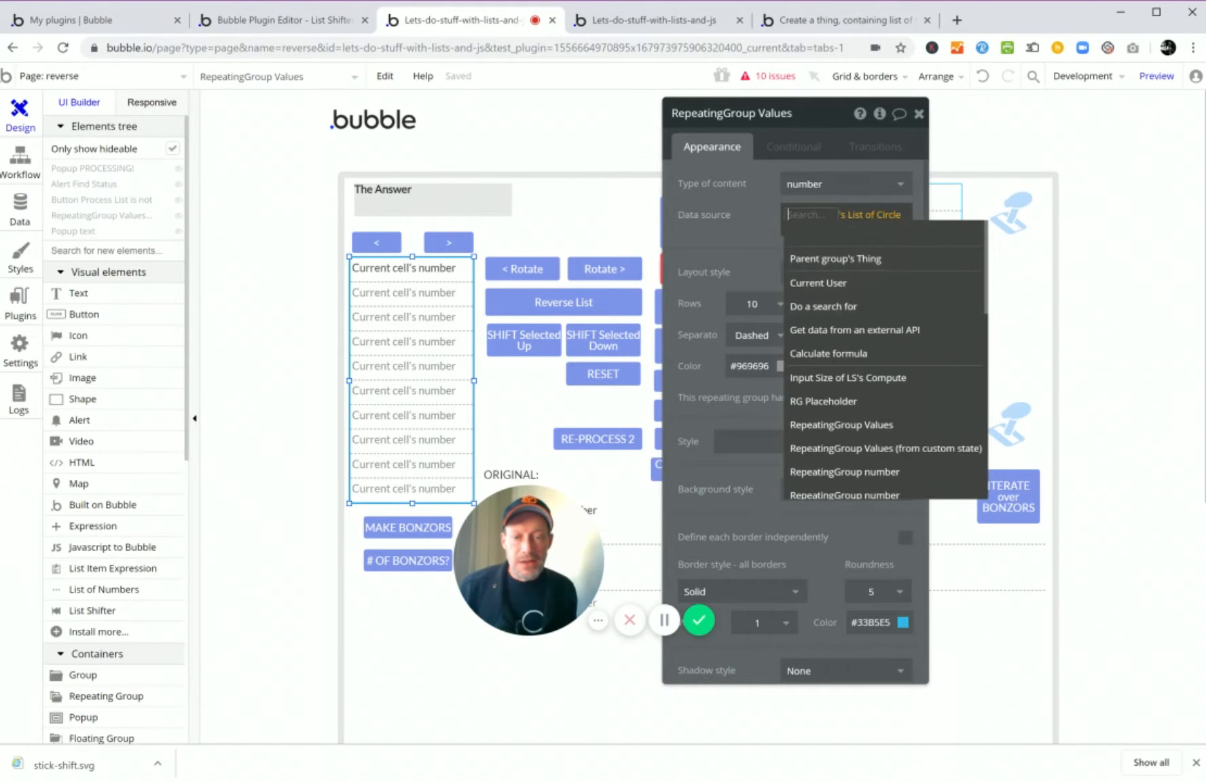
{"action": "type", "text": "list"}
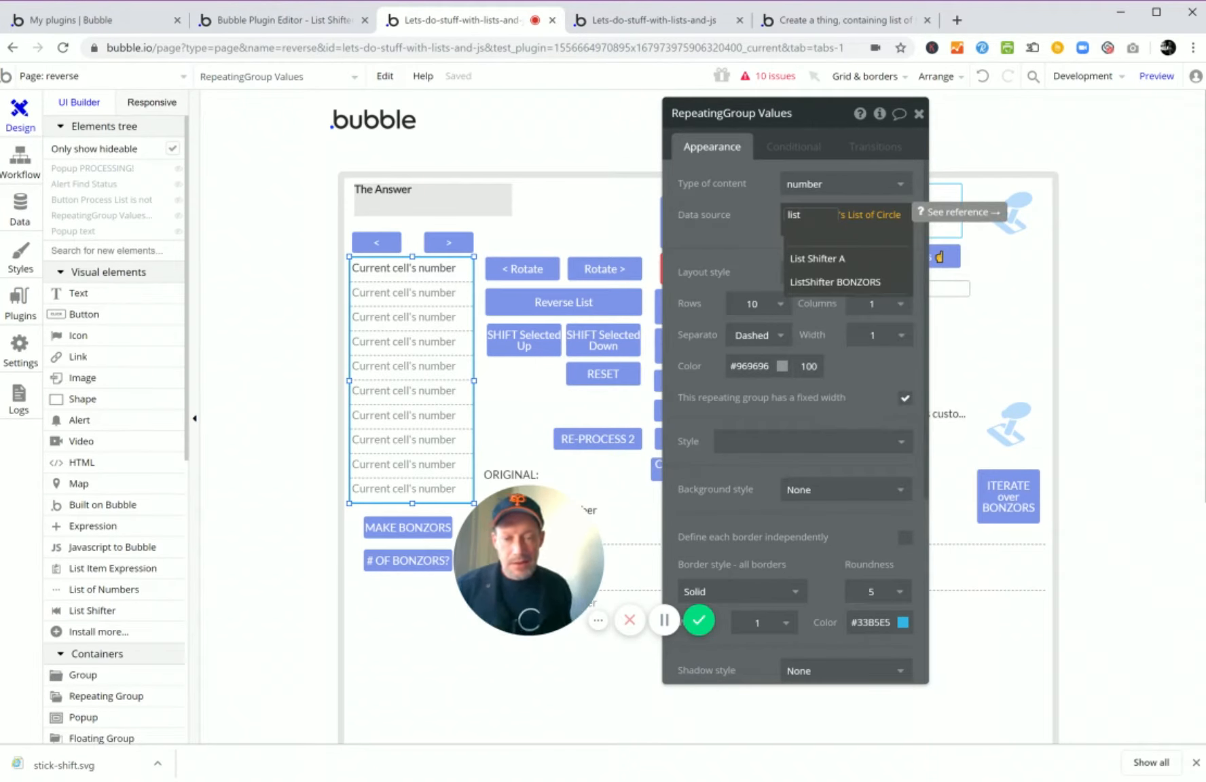
{"action": "left_click", "coordinate": [822, 260]}
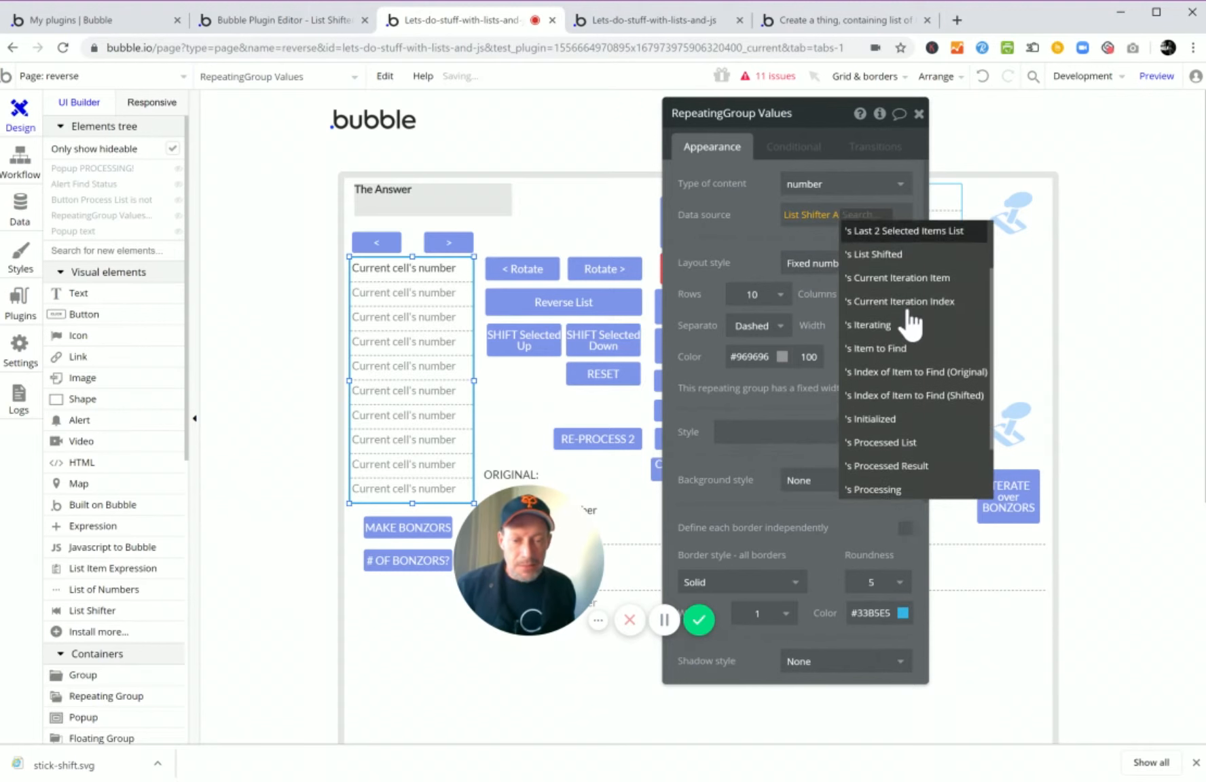
{"action": "scroll", "coordinate": [910, 333], "scroll_direction": "down", "scroll_amount": 1}
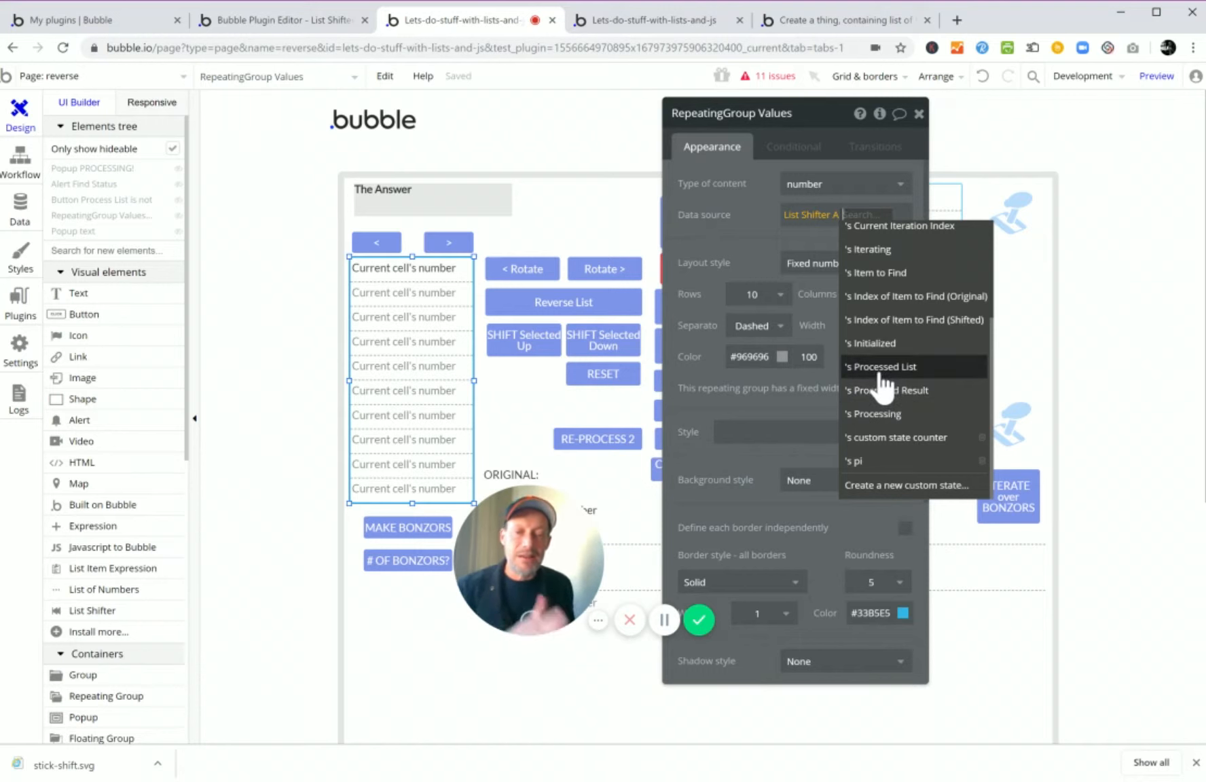
{"action": "left_click", "coordinate": [880, 370]}
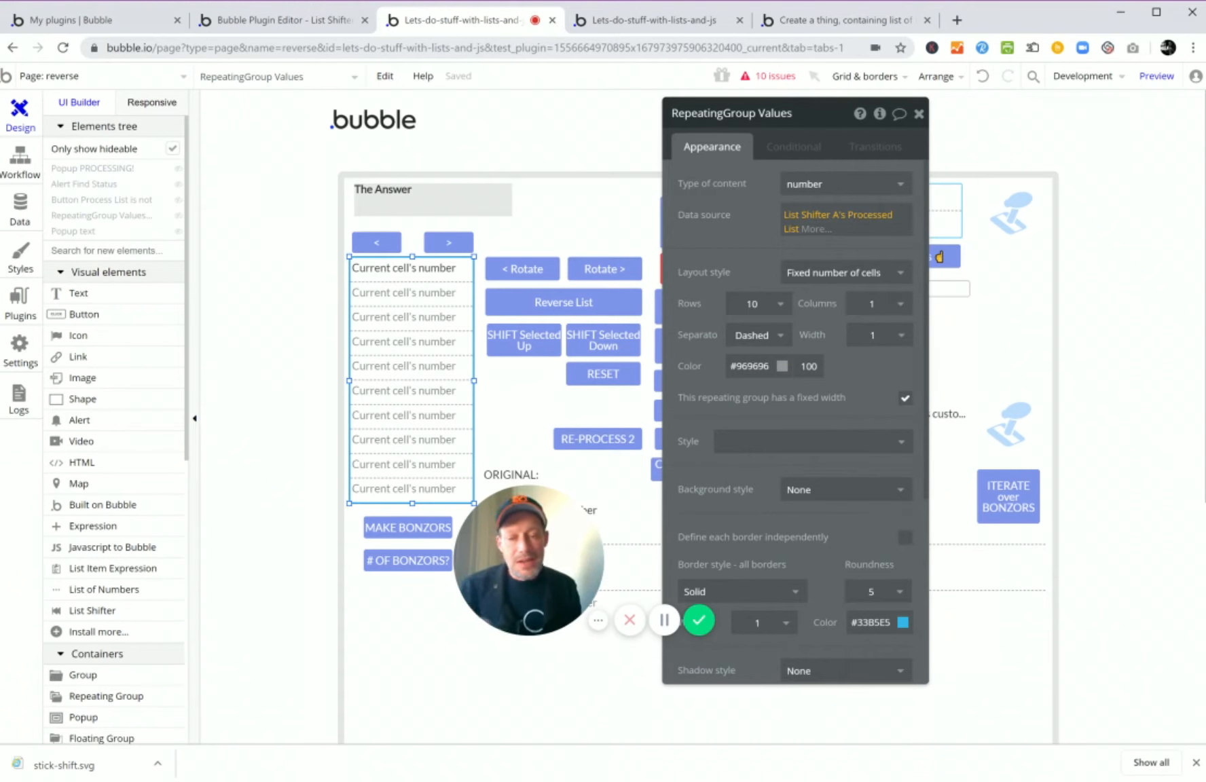
Reload the reverse test page, run PROCESS on the list and clear the processed list.
{"action": "left_click", "coordinate": [667, 31]}
{"action": "key", "text": "F5"}
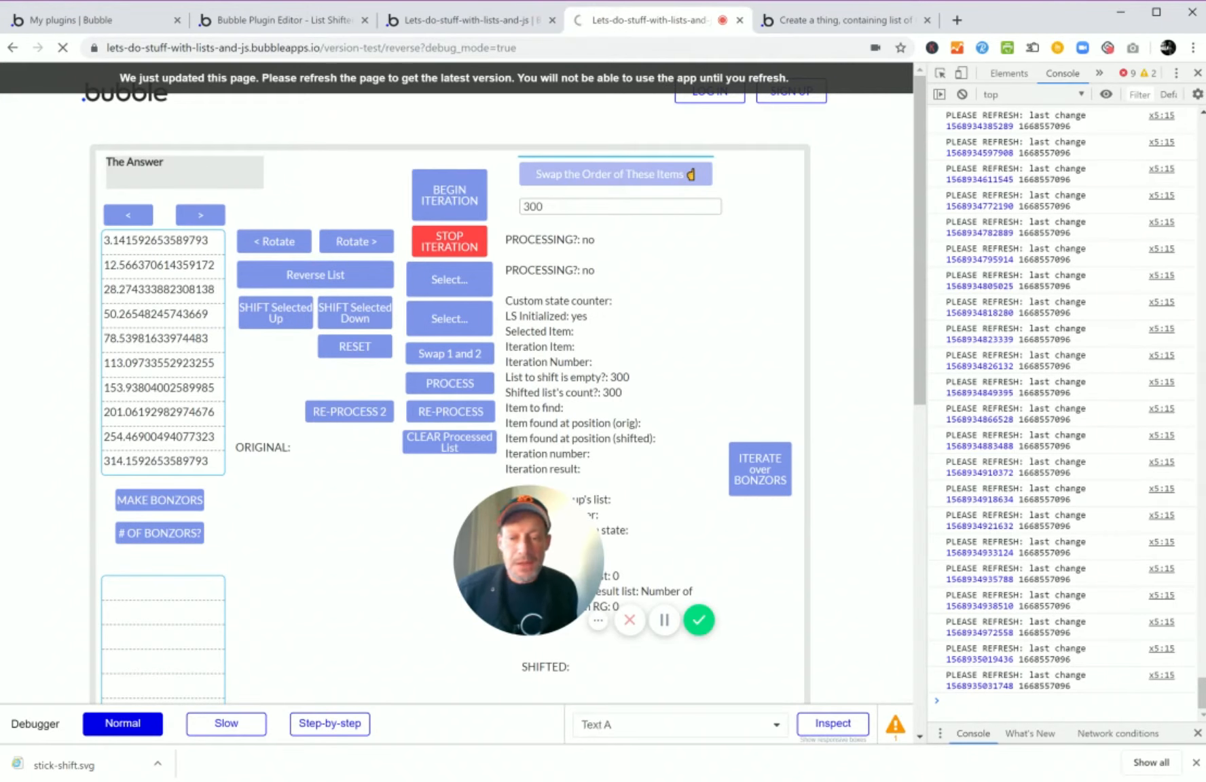
{"action": "left_click_drag", "start_coordinate": [540, 570], "coordinate": [443, 462]}
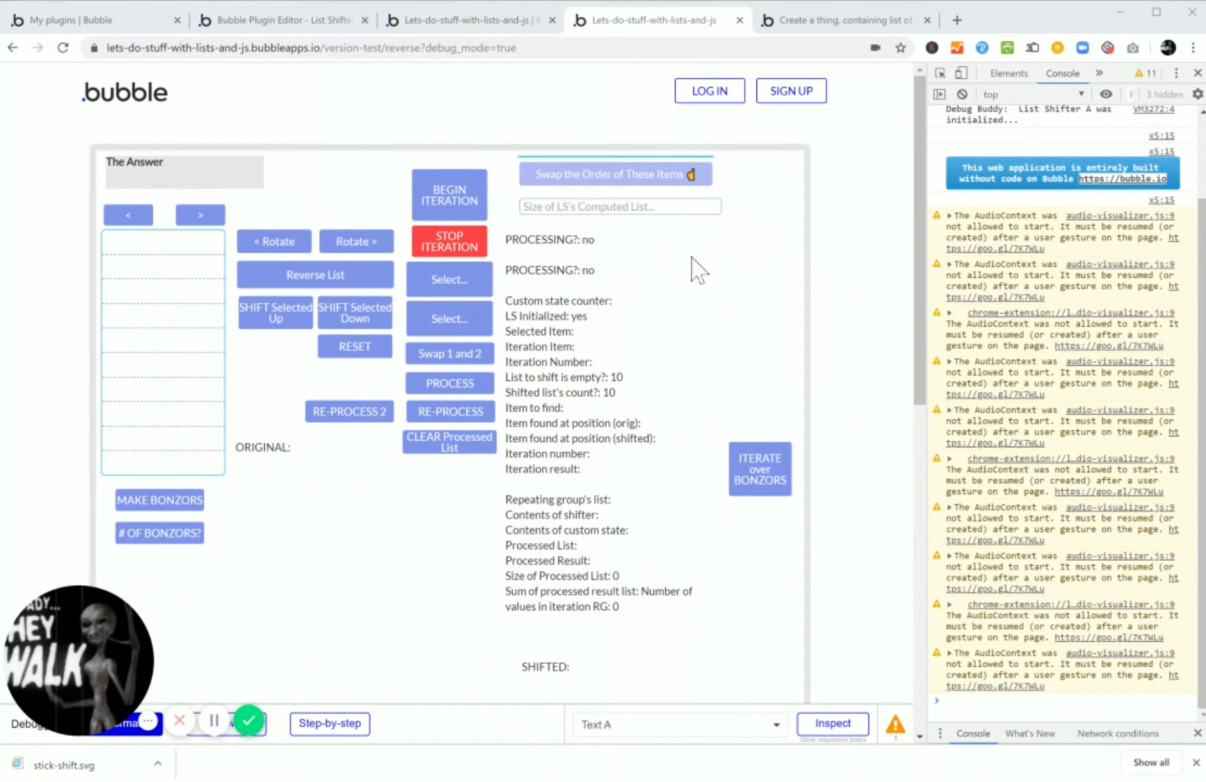
{"action": "left_click", "coordinate": [443, 386]}
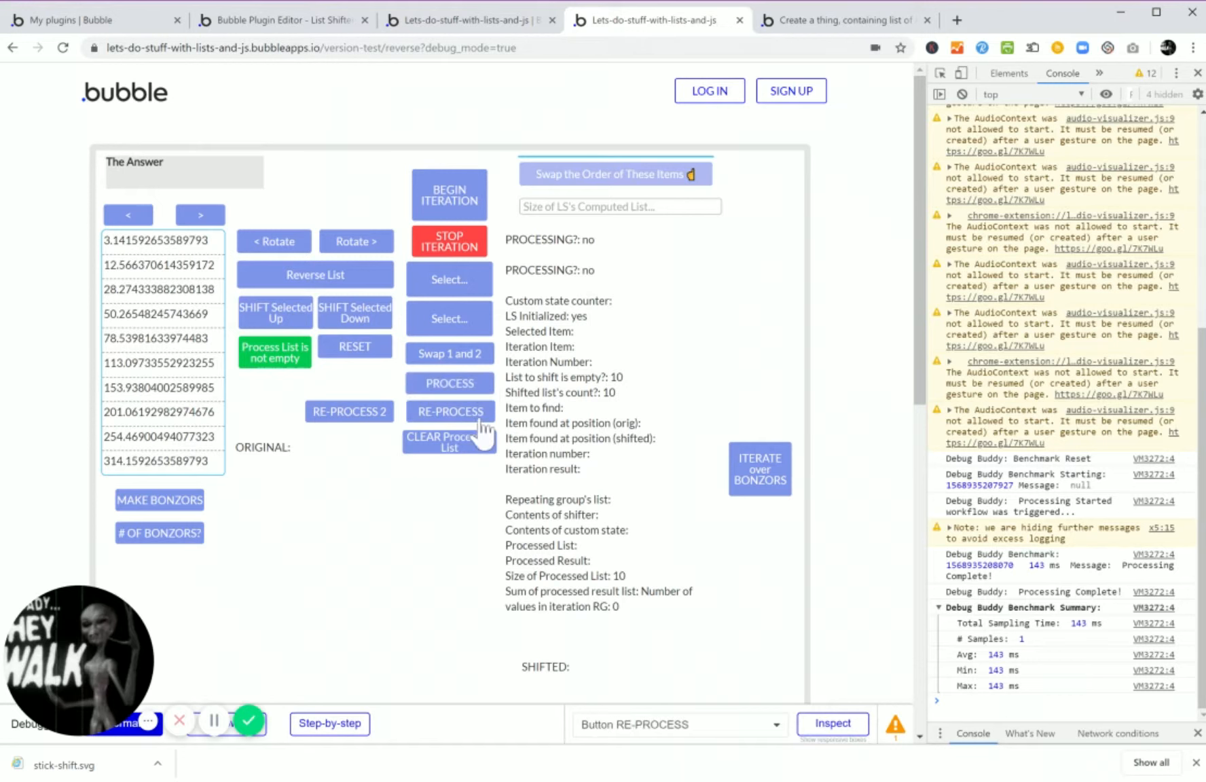
{"action": "left_click", "coordinate": [445, 445]}
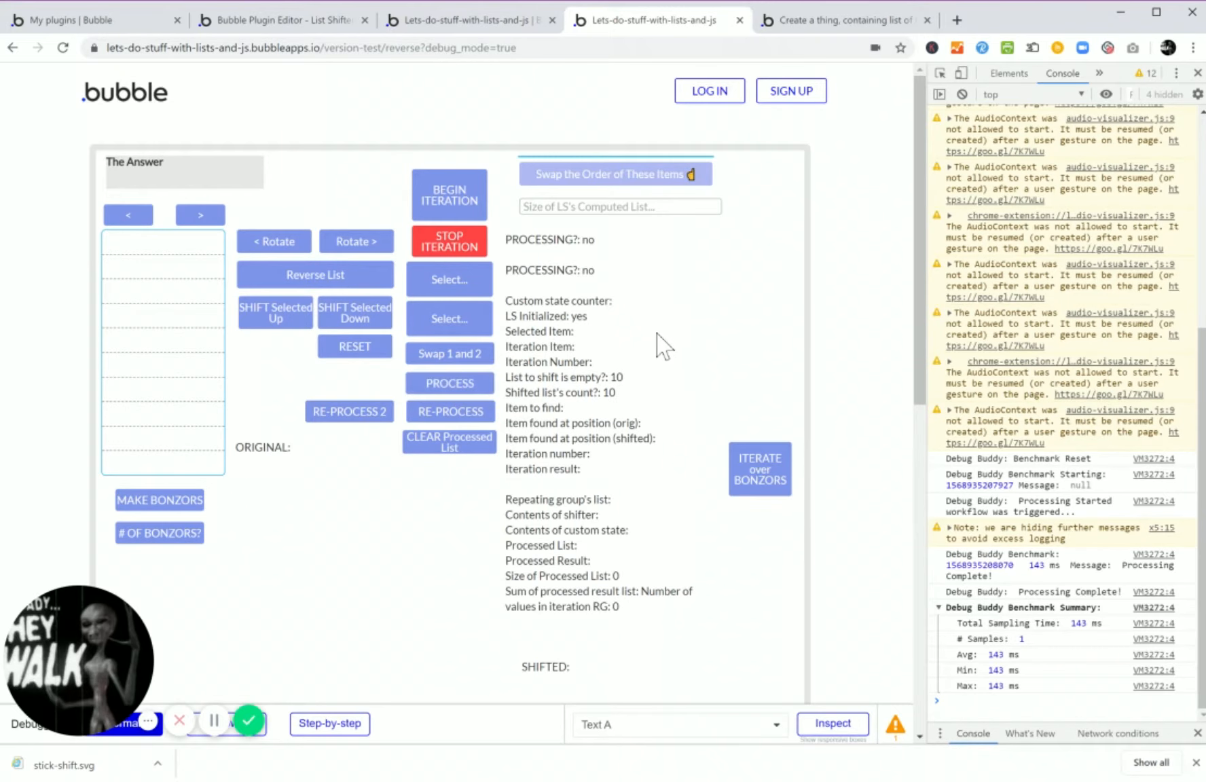
Close the developer tools, rerun PROCESS on the same list and clear its results again.
{"action": "key", "text": "F12"}
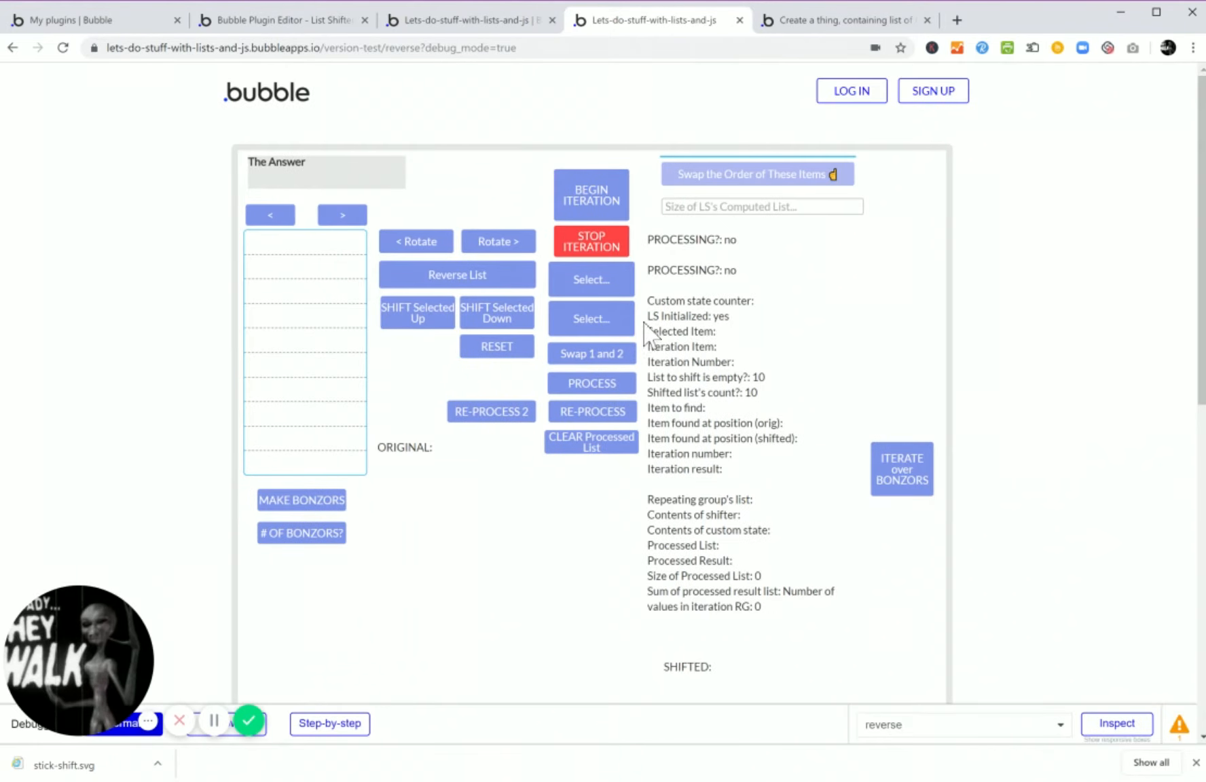
{"action": "left_click", "coordinate": [613, 398]}
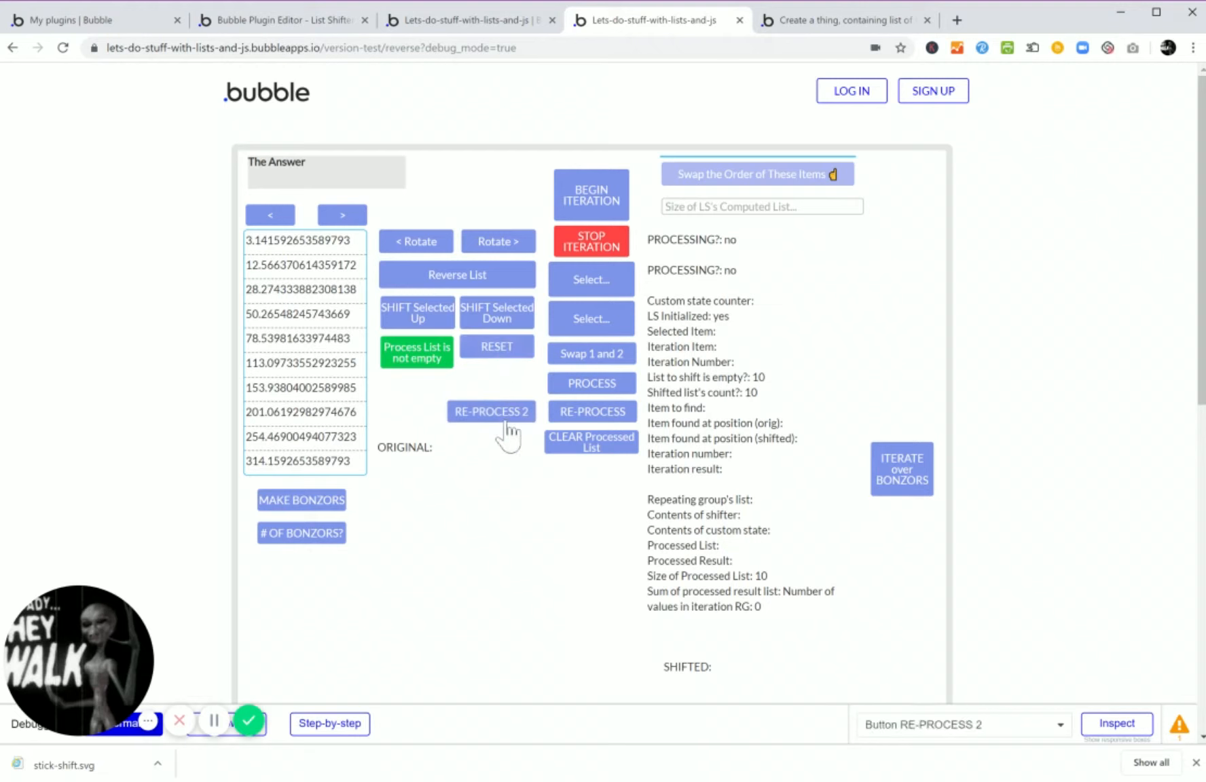
{"action": "left_click", "coordinate": [560, 445]}
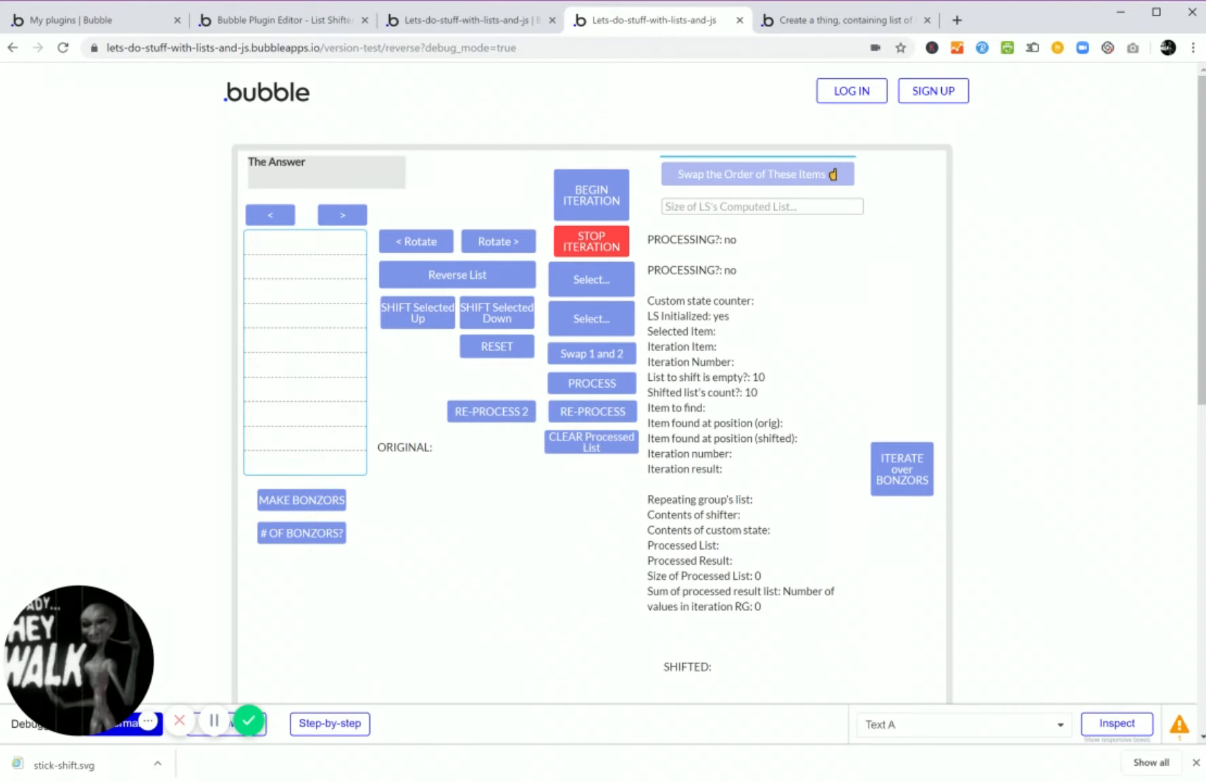
Set the size of List Shifter's computed list to 100 and process it.
{"action": "left_click", "coordinate": [720, 207]}
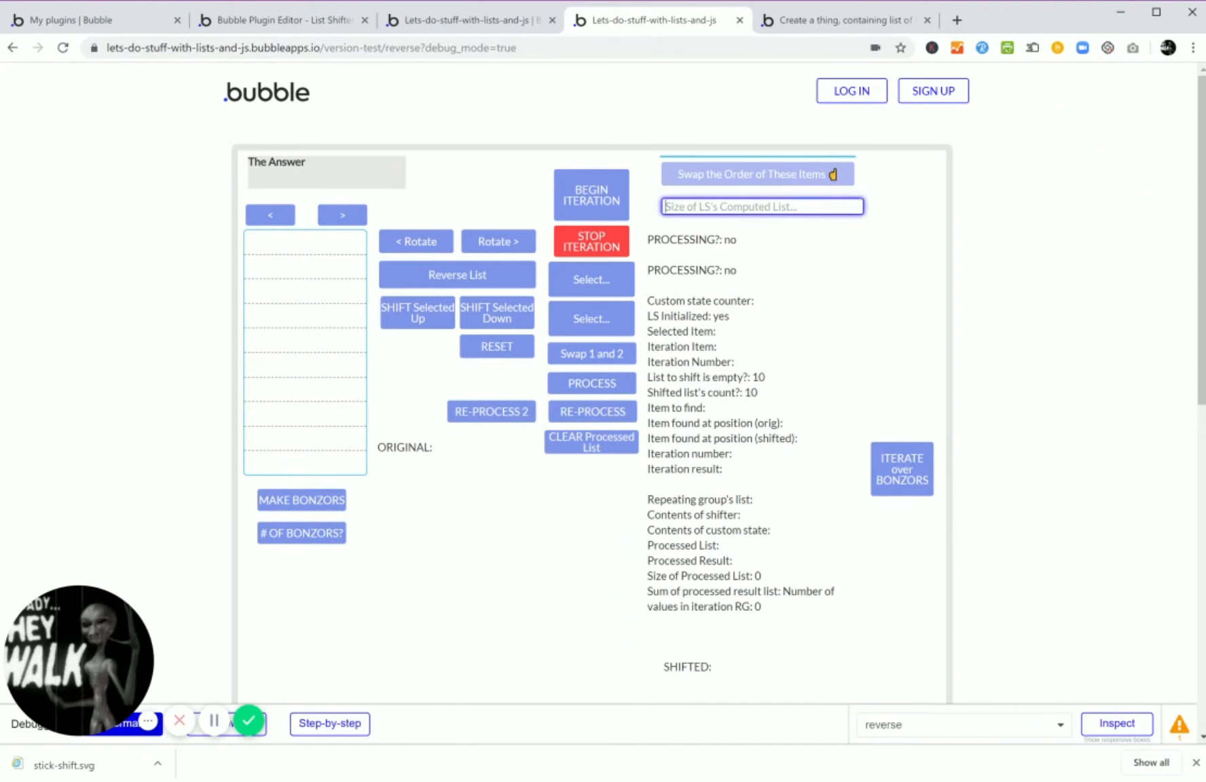
{"action": "type", "text": "100"}
{"action": "key", "text": "Tab"}
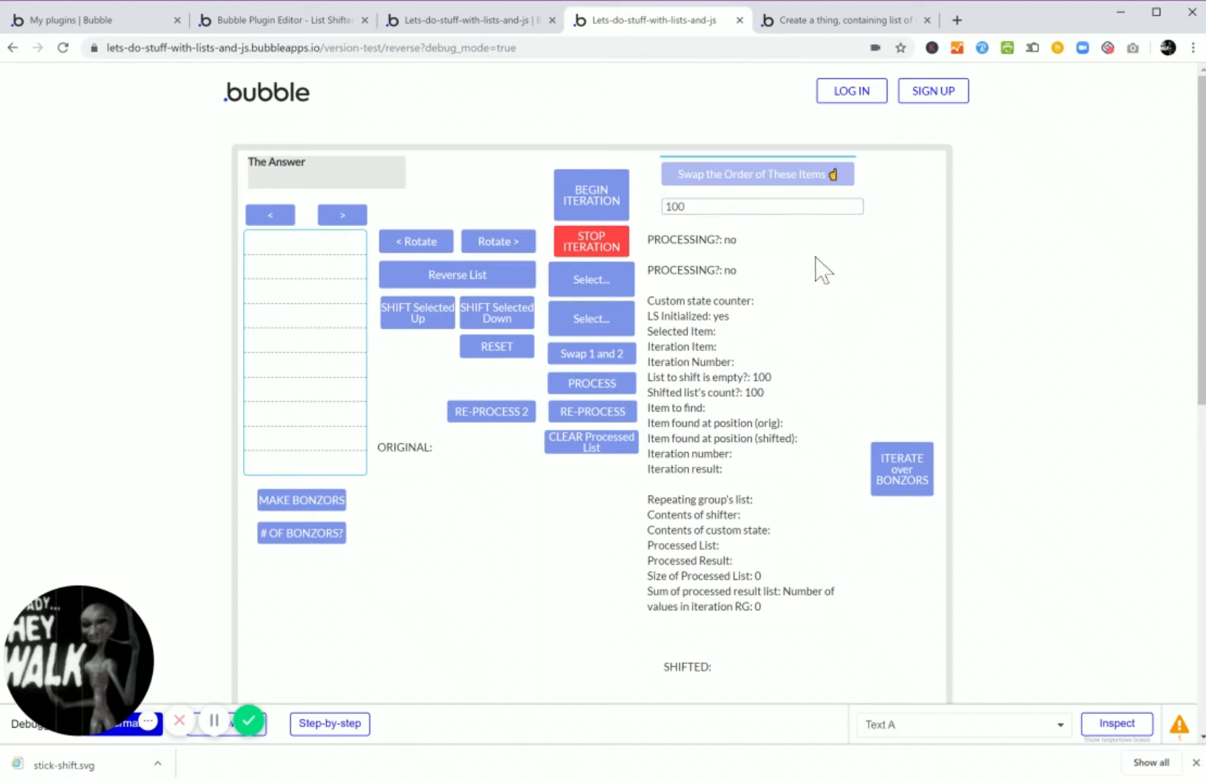
{"action": "left_click", "coordinate": [620, 388]}
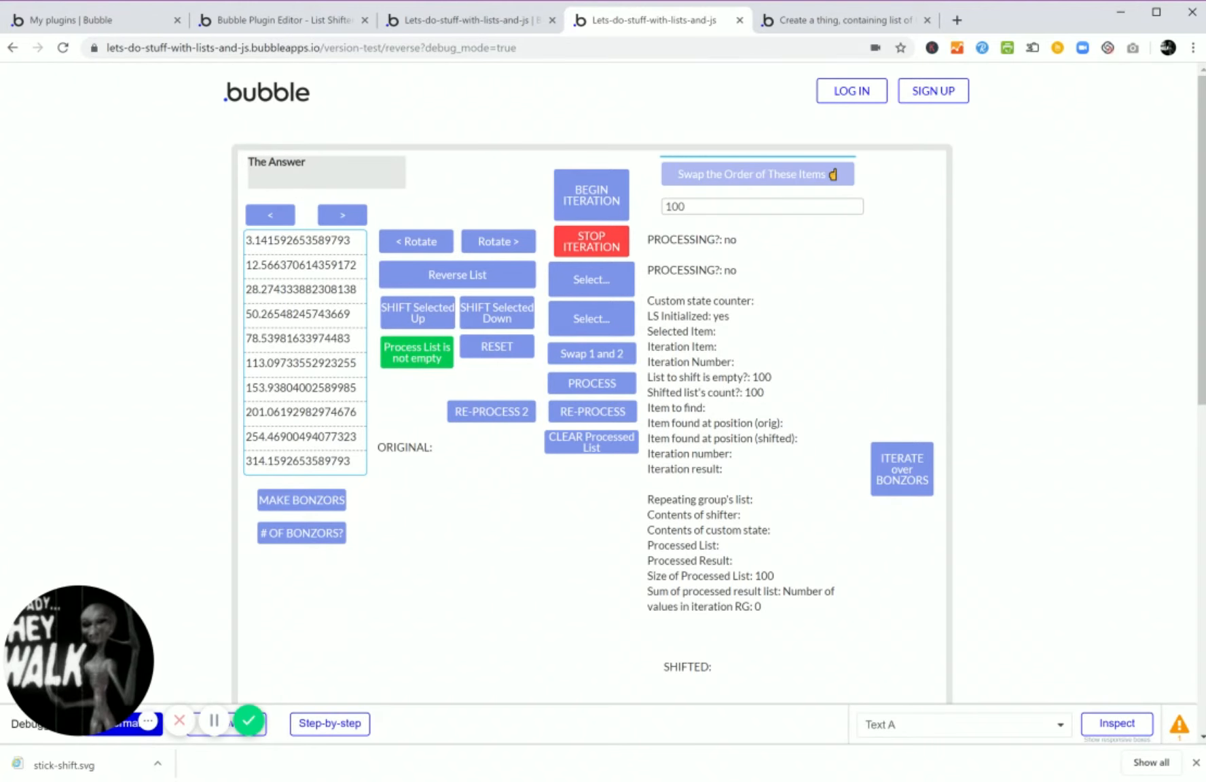
Reopen the developer console and examine the total sampling time in the latest Debug Buddy Benchmark Summary.
{"action": "key", "text": "ctrl+shift+j"}
{"action": "left_click_drag", "start_coordinate": [955, 639], "coordinate": [1040, 693]}
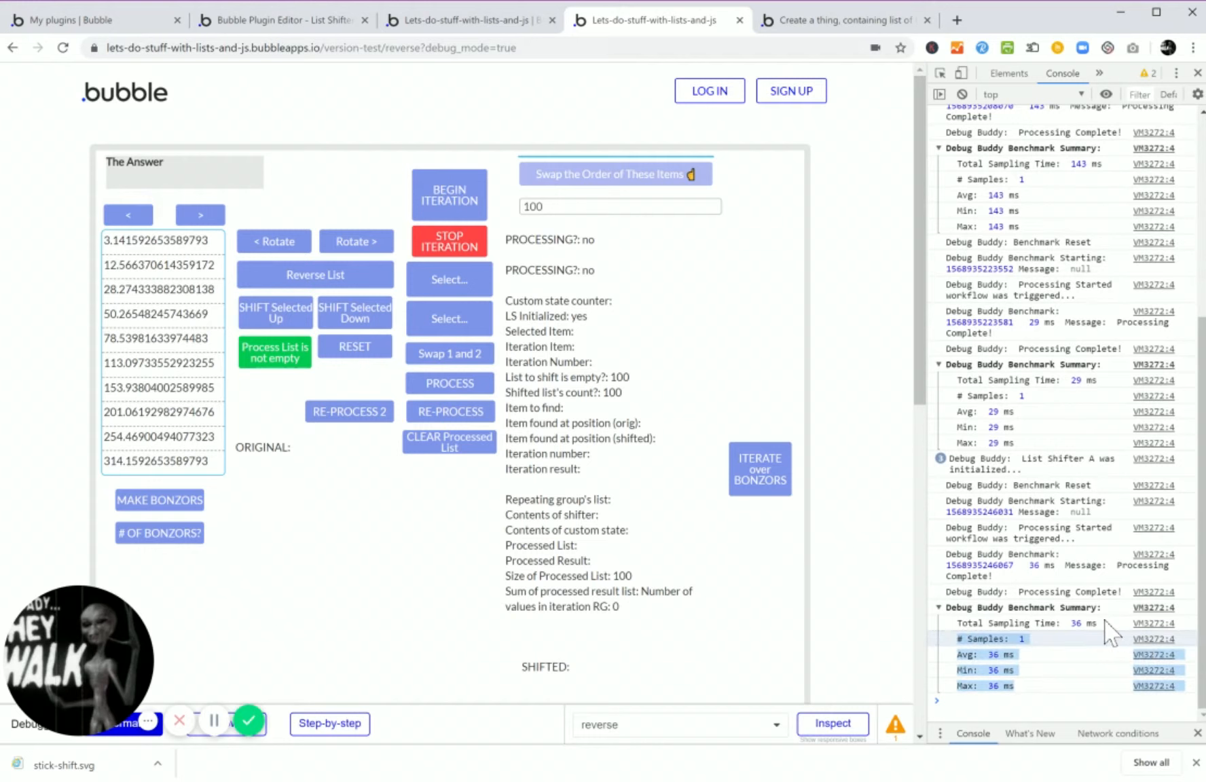
{"action": "left_click", "coordinate": [1104, 620]}
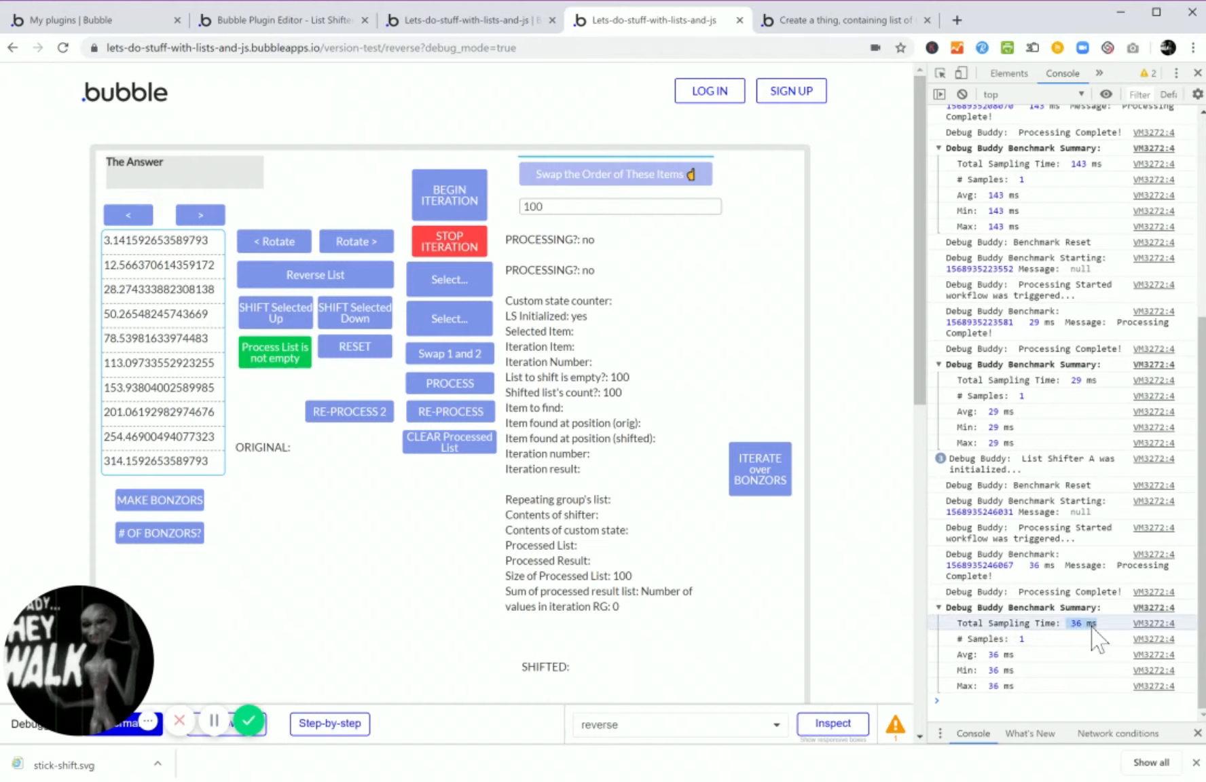
{"action": "left_click_drag", "start_coordinate": [650, 303], "coordinate": [592, 317]}
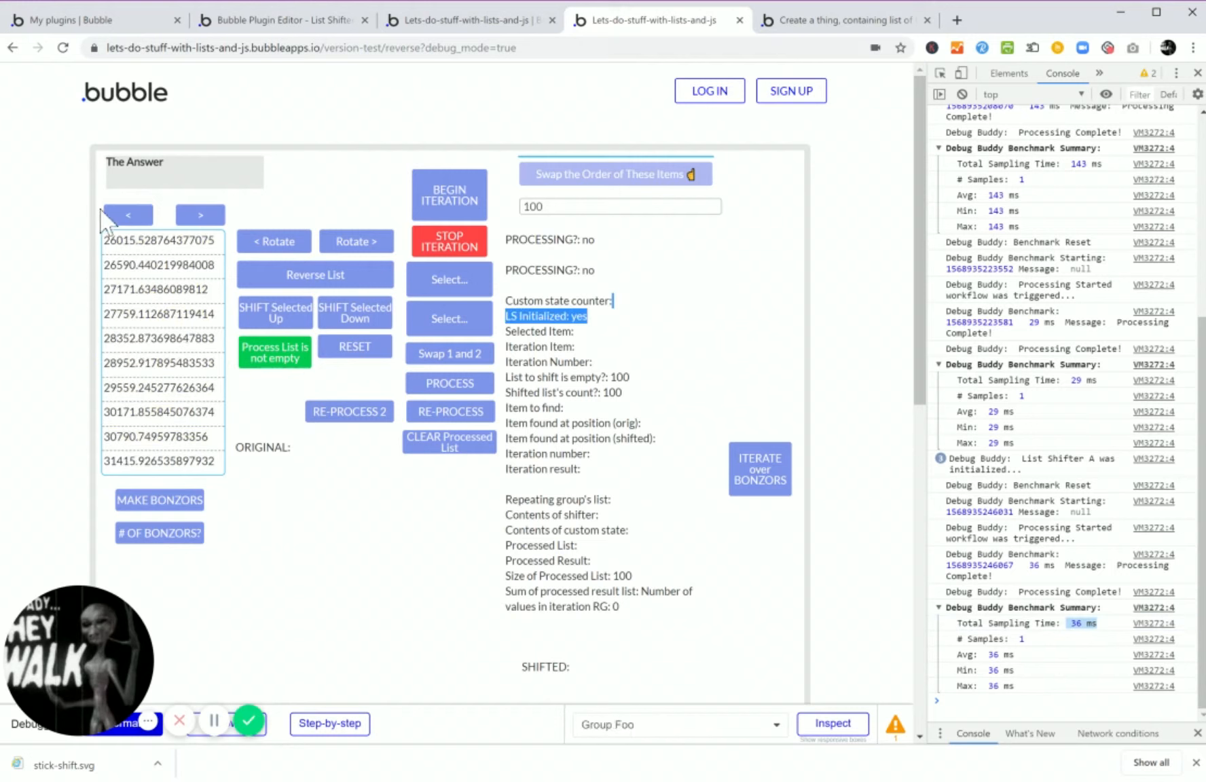
Page backward and forward through the processed values, examine the last item, and return to the first page.
{"action": "left_click", "coordinate": [136, 217]}
{"action": "left_click", "coordinate": [139, 218]}
{"action": "left_click", "coordinate": [141, 217]}
{"action": "left_click", "coordinate": [201, 216]}
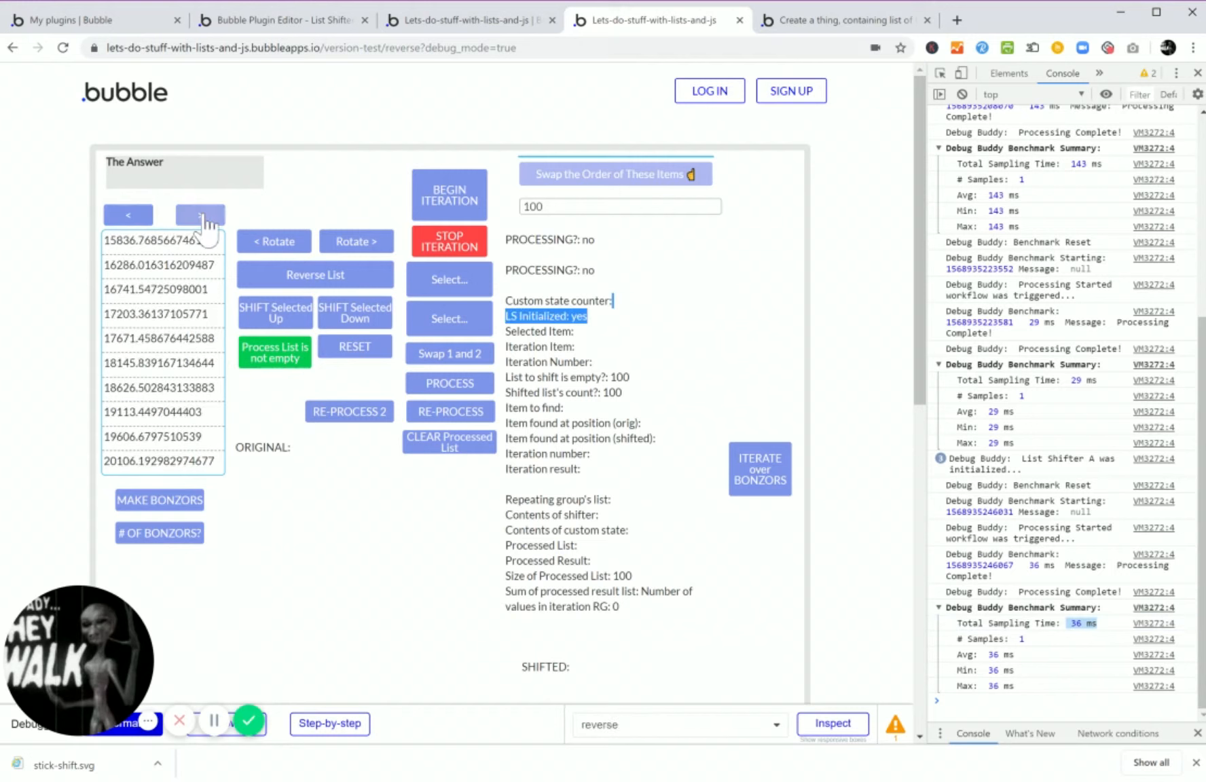
{"action": "left_click", "coordinate": [200, 216]}
{"action": "left_click", "coordinate": [200, 216]}
{"action": "left_click", "coordinate": [200, 217]}
{"action": "left_click", "coordinate": [129, 216]}
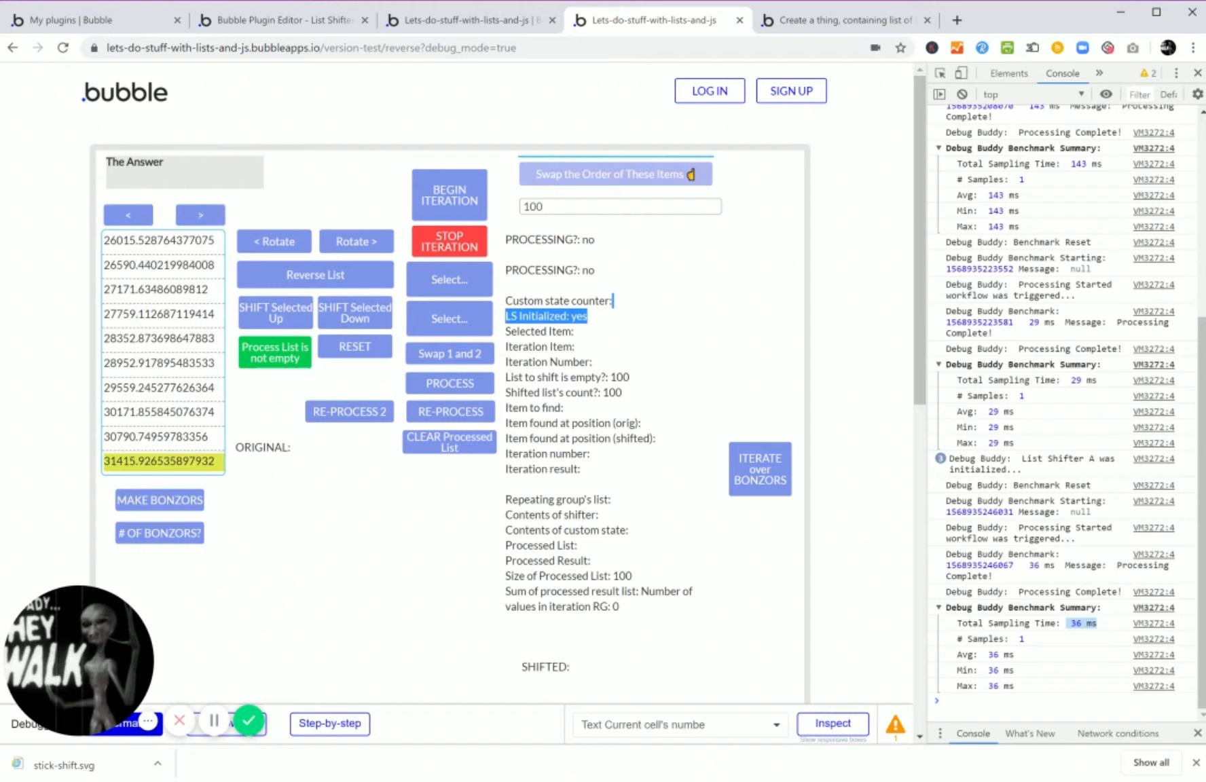
{"action": "left_click", "coordinate": [128, 463]}
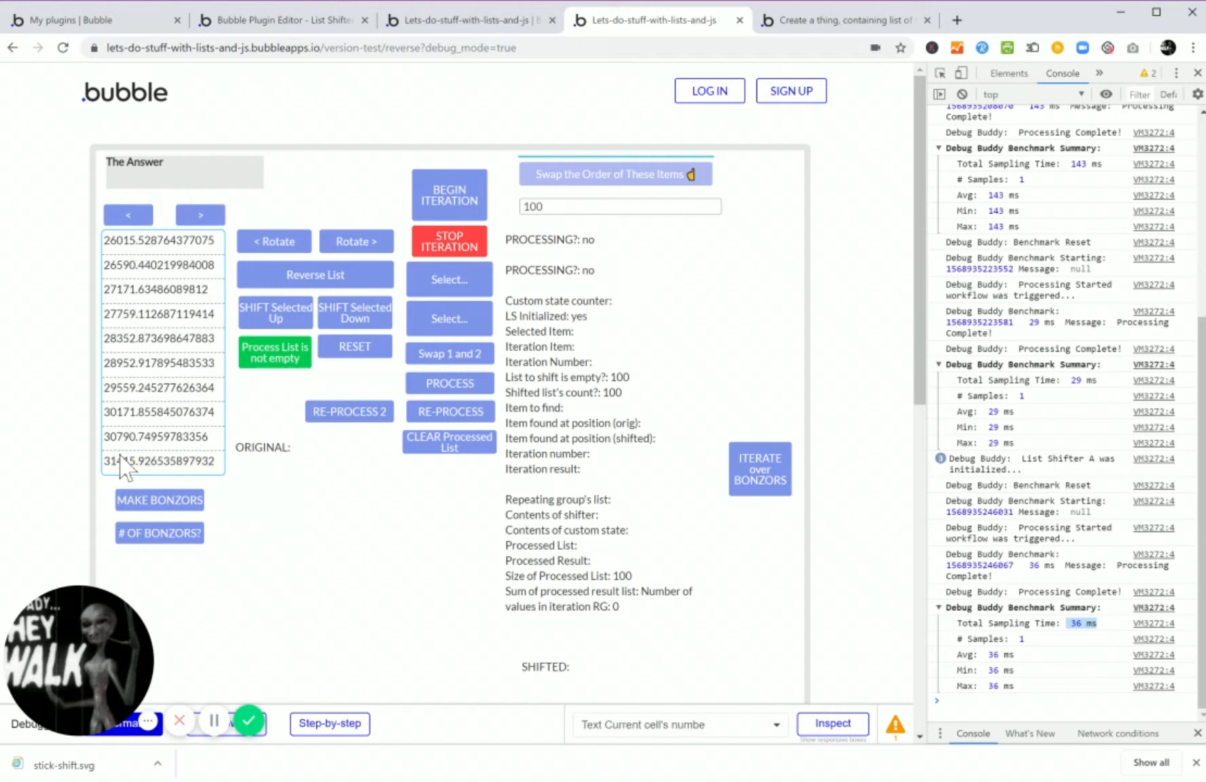
{"action": "left_click_drag", "start_coordinate": [105, 463], "coordinate": [189, 463]}
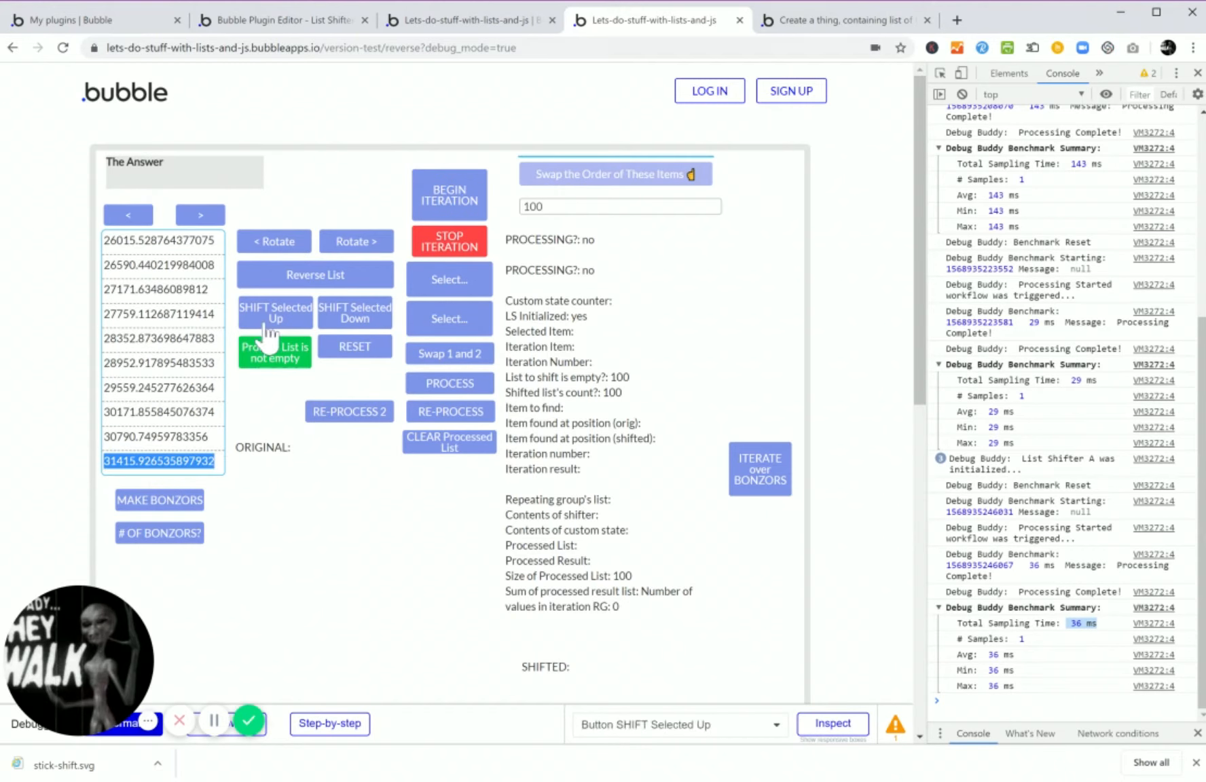
{"action": "left_click", "coordinate": [205, 215]}
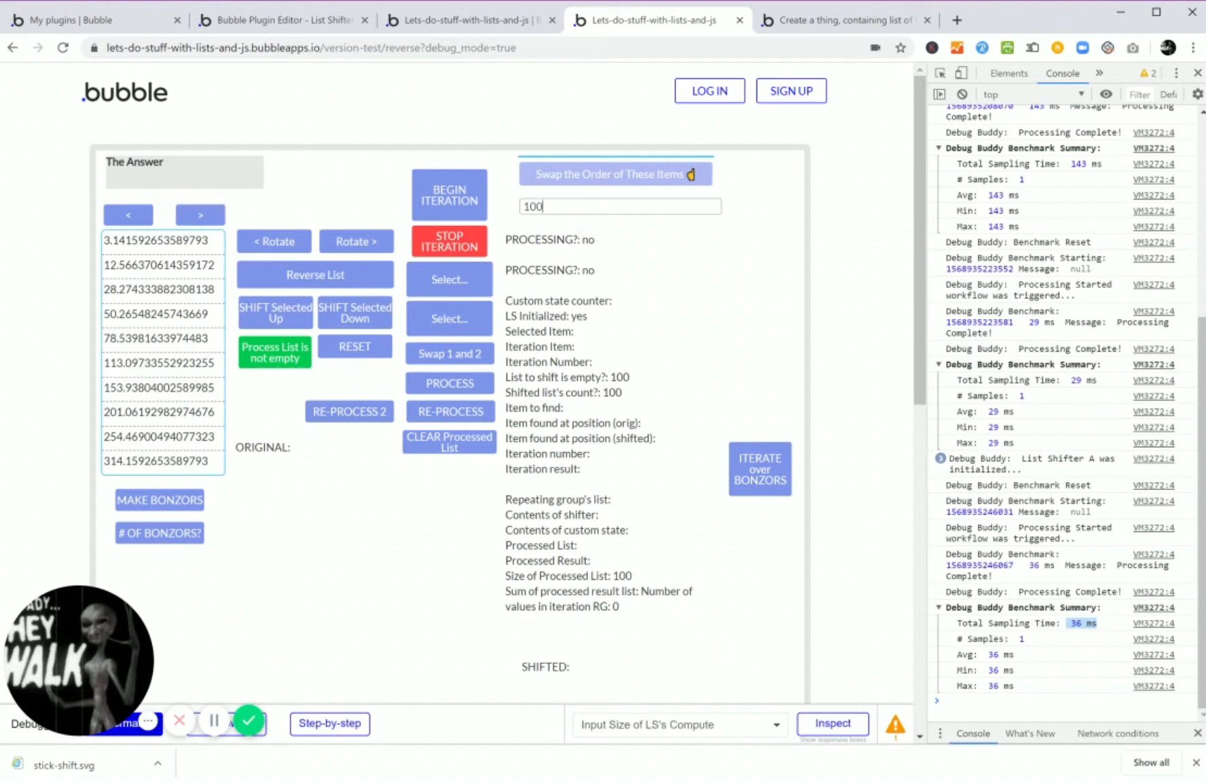
Set the computed list size to 1000 and run PROCESS on the enlarged list.
{"action": "left_click", "coordinate": [542, 207]}
{"action": "type", "text": "0"}
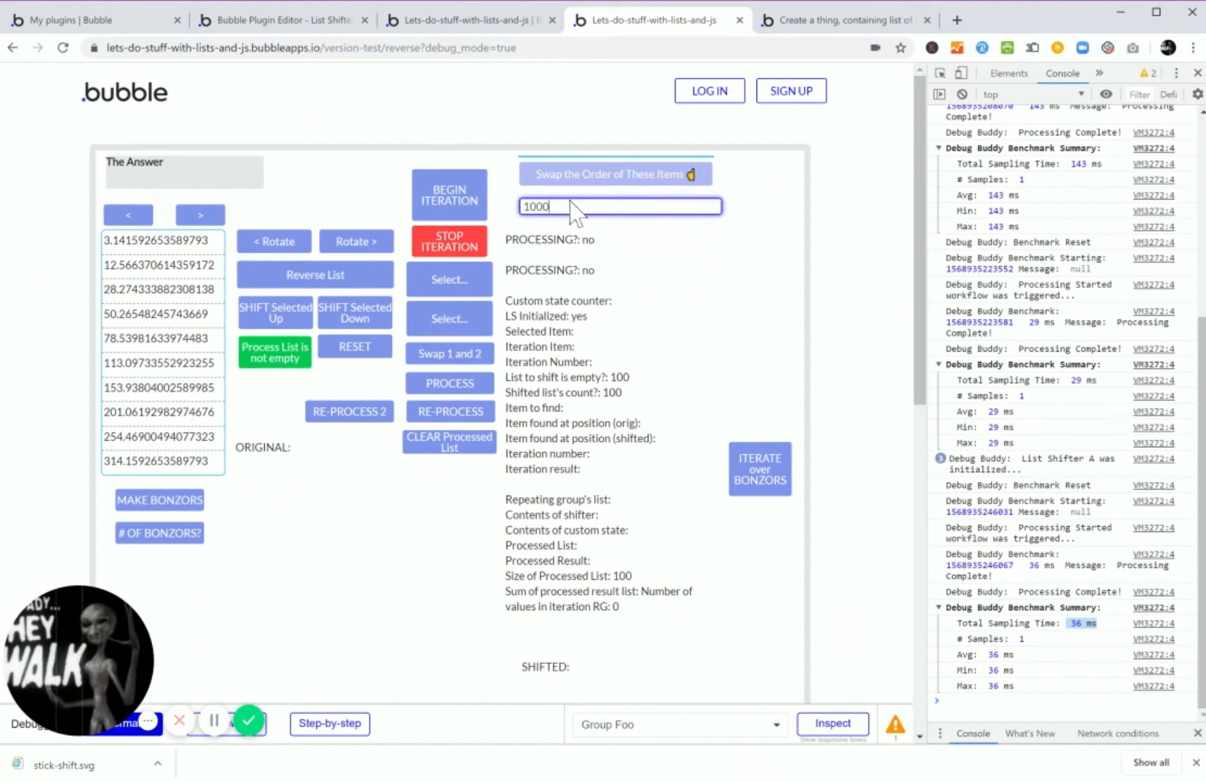
{"action": "key", "text": "Tab"}
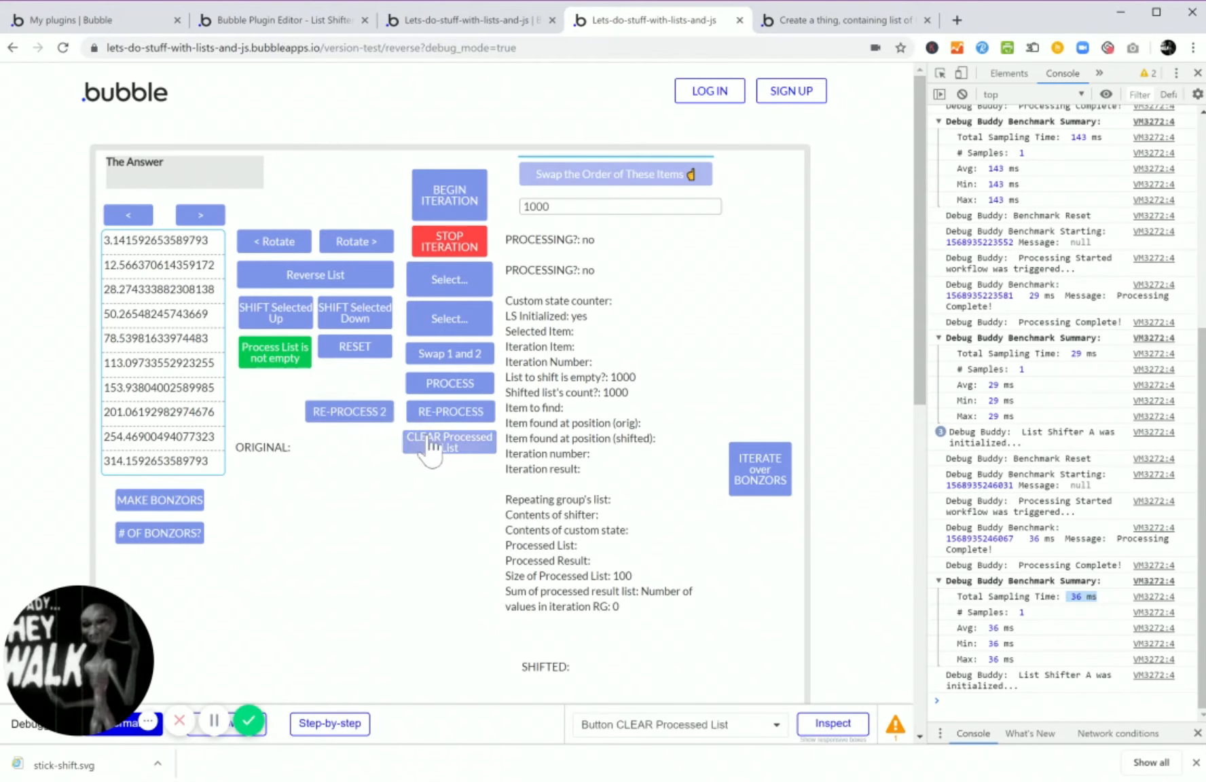
{"action": "left_click", "coordinate": [461, 389]}
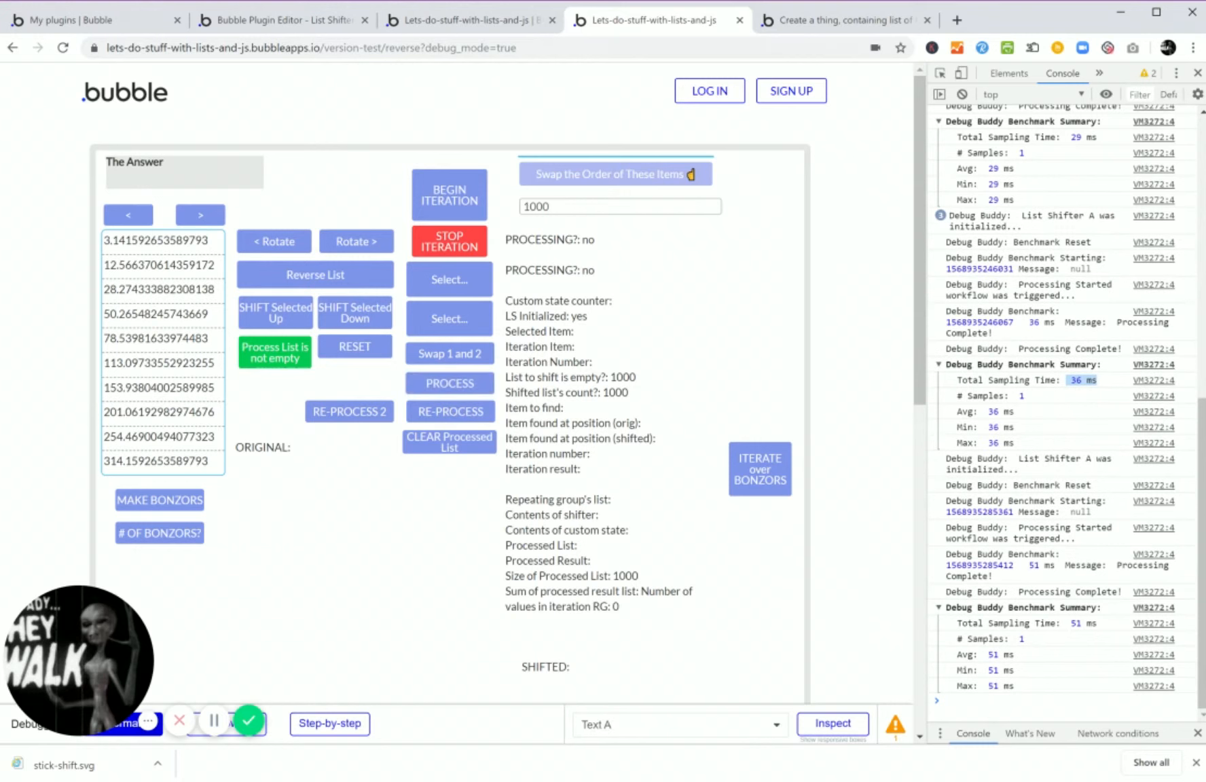
Examine the benchmark's average time, clear the processed list and run PROCESS twice more on the 1000-item list.
{"action": "left_click", "coordinate": [615, 208]}
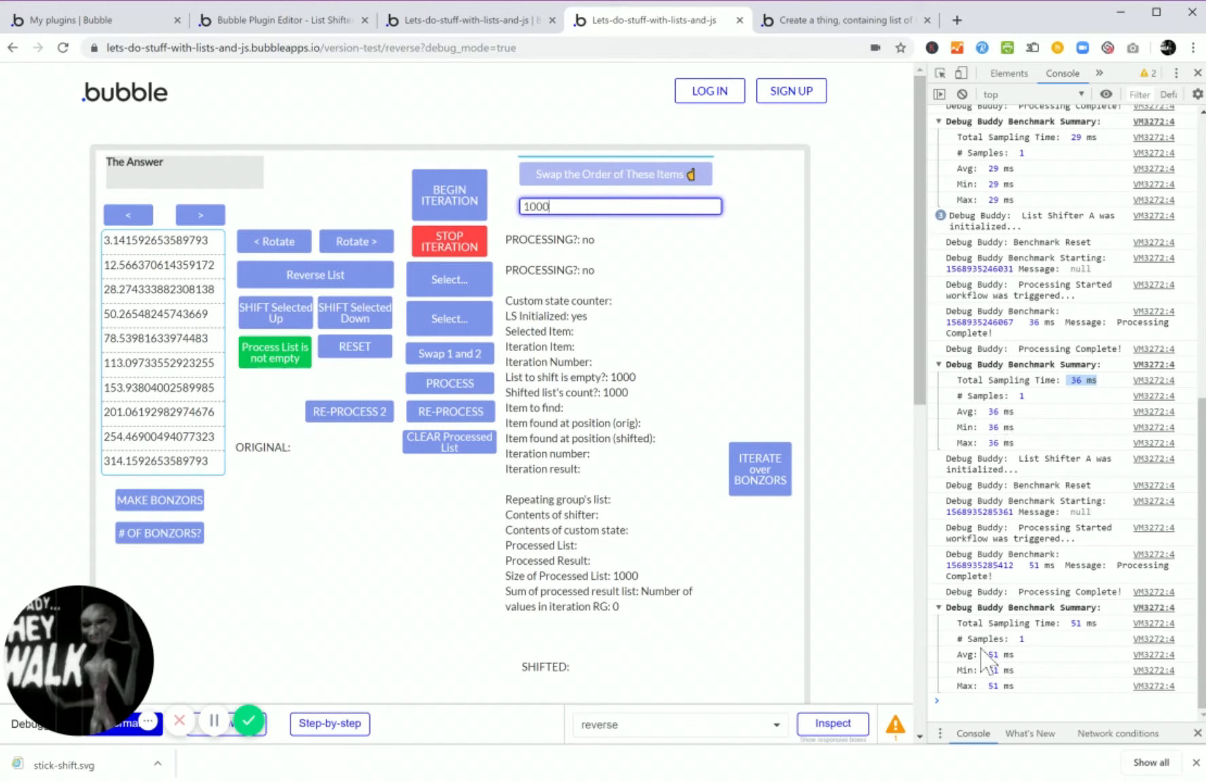
{"action": "left_click_drag", "start_coordinate": [981, 654], "coordinate": [1014, 655]}
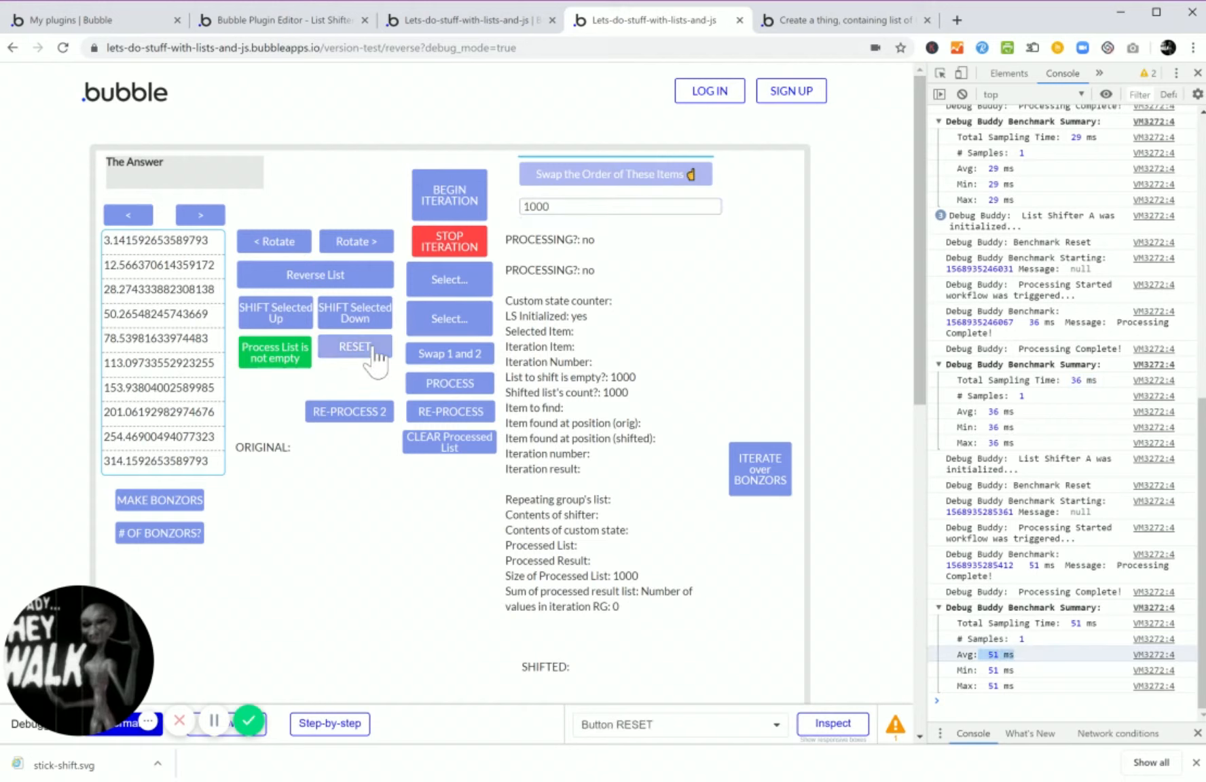
{"action": "left_click", "coordinate": [447, 440]}
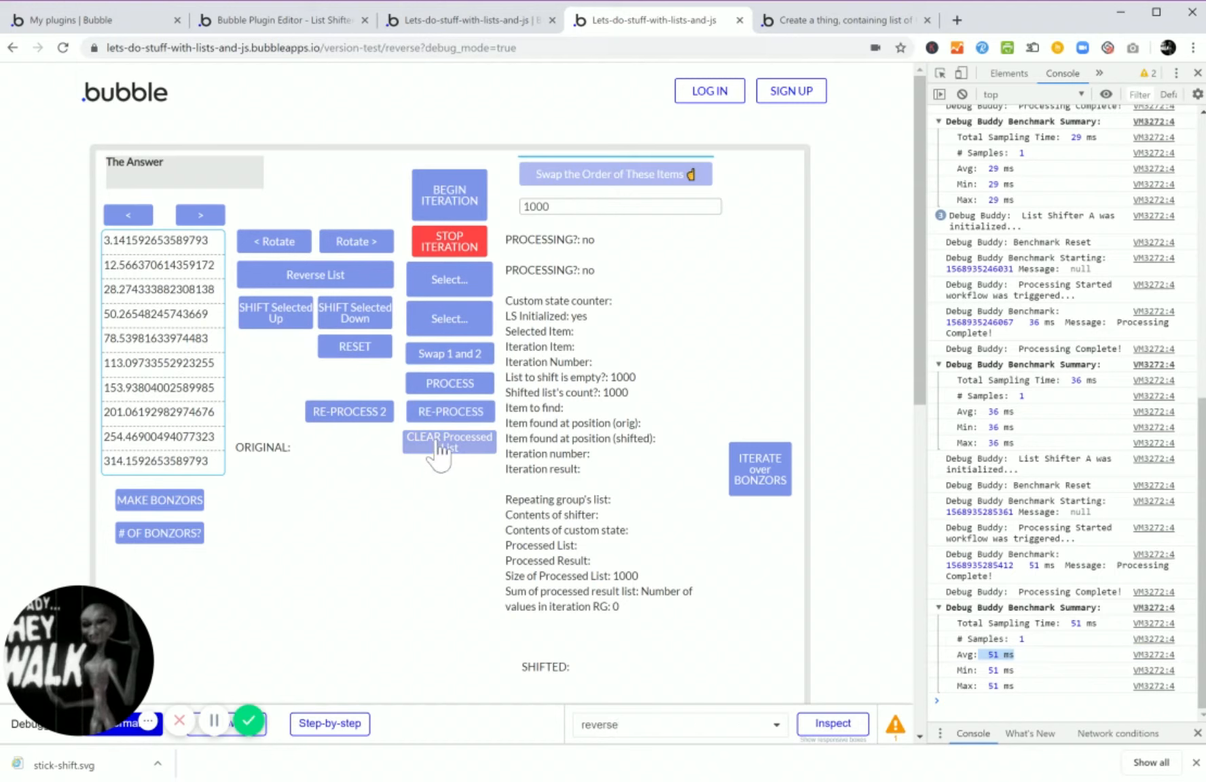
{"action": "left_click", "coordinate": [450, 385]}
{"action": "left_click", "coordinate": [449, 389]}
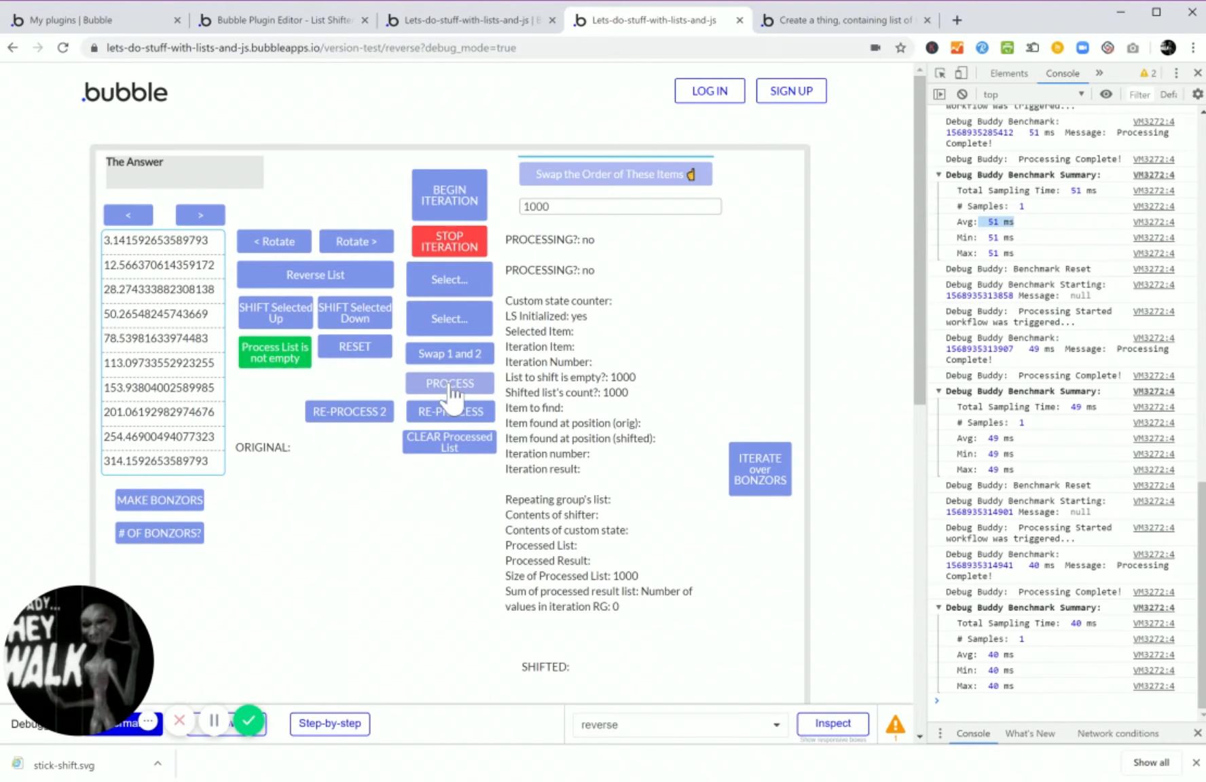
Run PROCESS eight more times on the 1000-item list to collect further benchmark timings.
{"action": "left_click", "coordinate": [449, 388]}
{"action": "left_click", "coordinate": [449, 388]}
{"action": "left_click", "coordinate": [447, 388]}
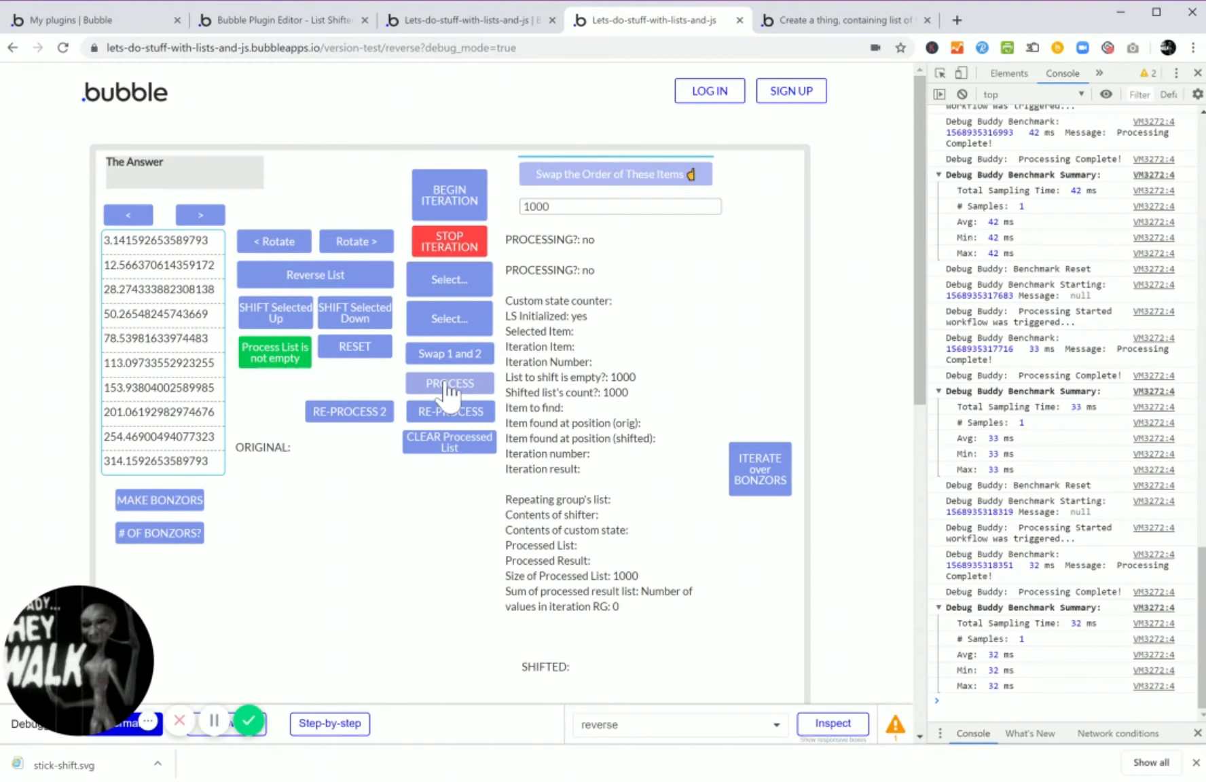
{"action": "left_click", "coordinate": [448, 389]}
{"action": "left_click", "coordinate": [448, 388]}
{"action": "left_click", "coordinate": [448, 388]}
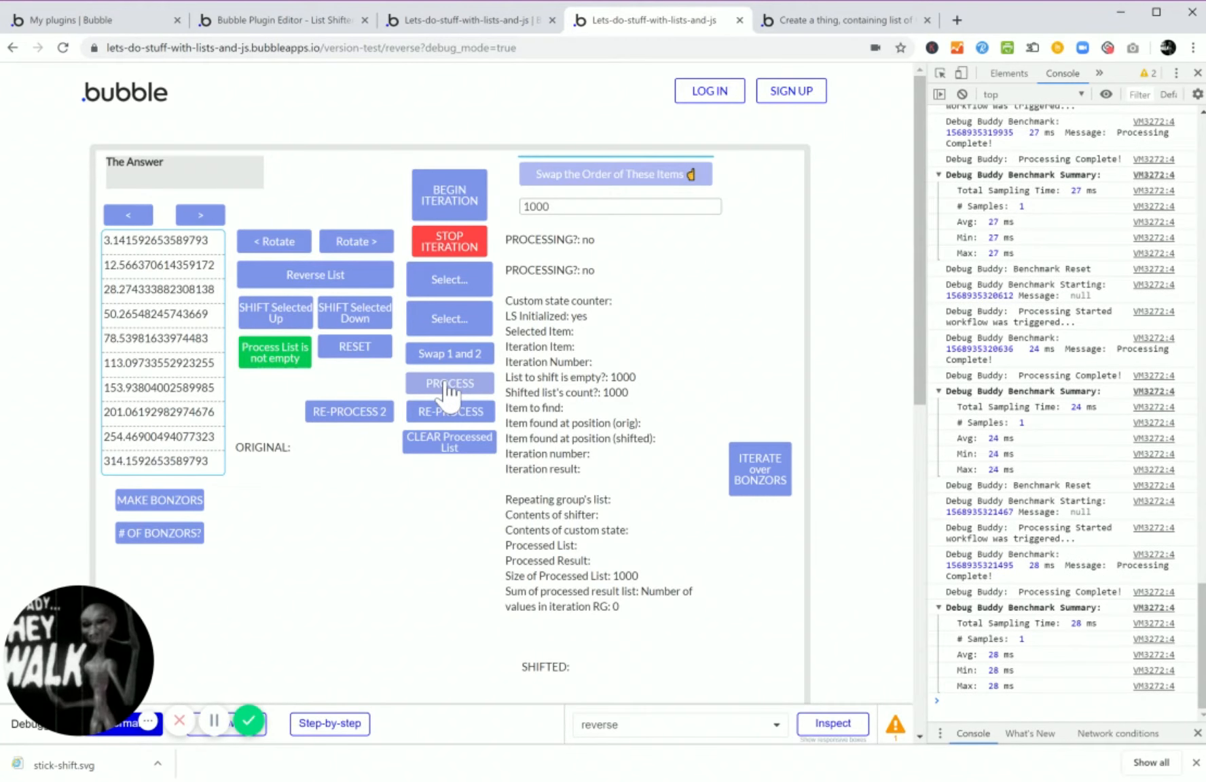
{"action": "left_click", "coordinate": [449, 388]}
{"action": "left_click", "coordinate": [448, 388]}
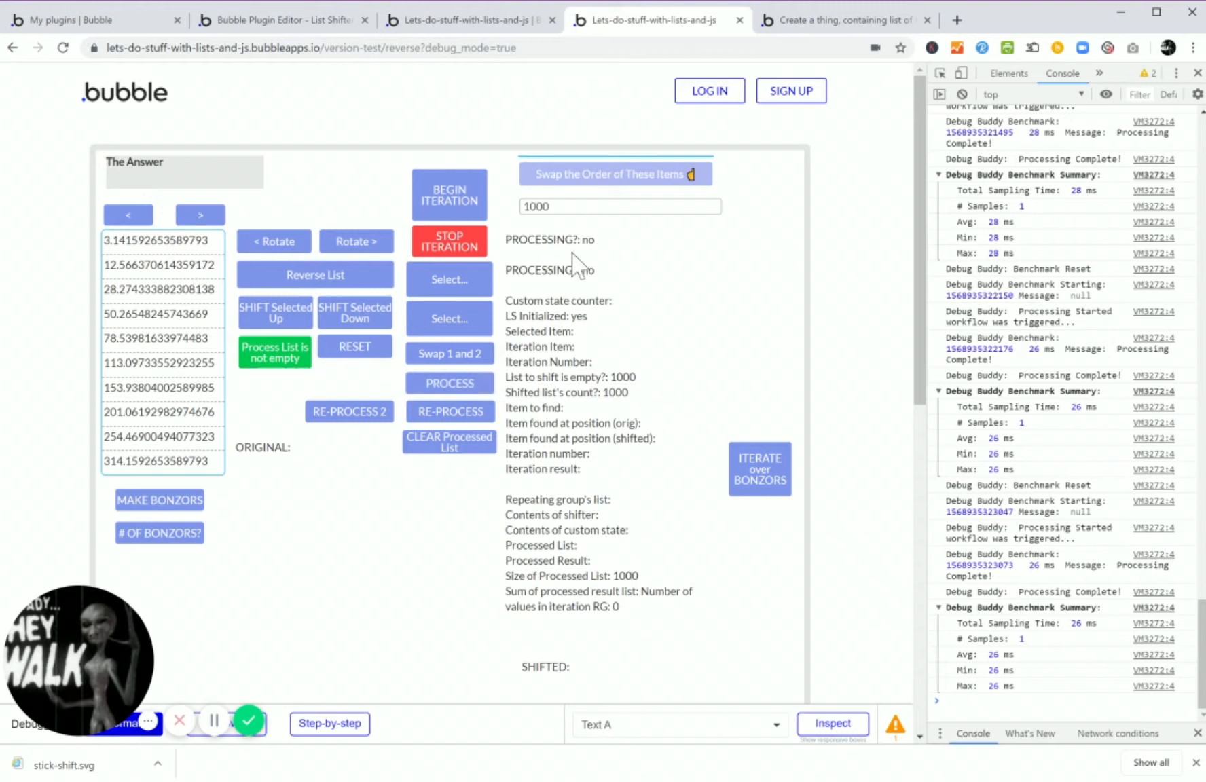
Set the computed list size to 10000, clear the processed list and run PROCESS on the enlarged list.
{"action": "left_click", "coordinate": [553, 206]}
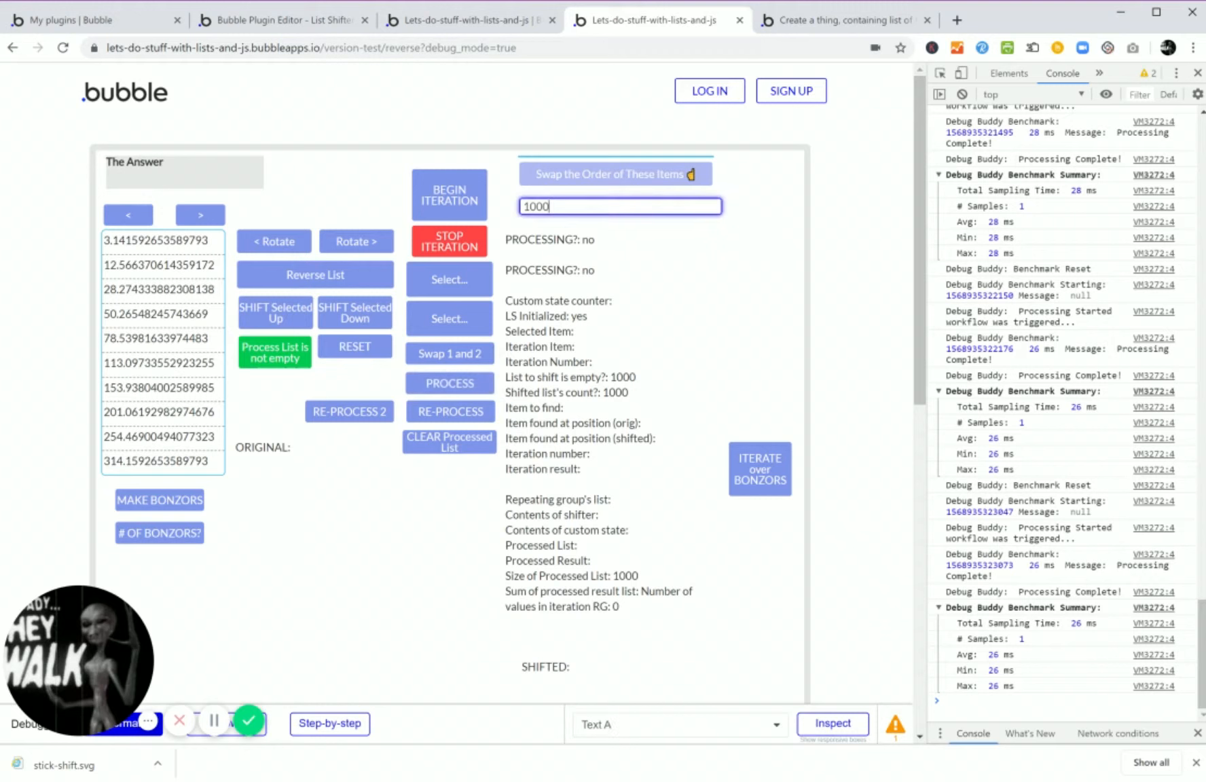
{"action": "type", "text": "0"}
{"action": "left_click", "coordinate": [690, 174]}
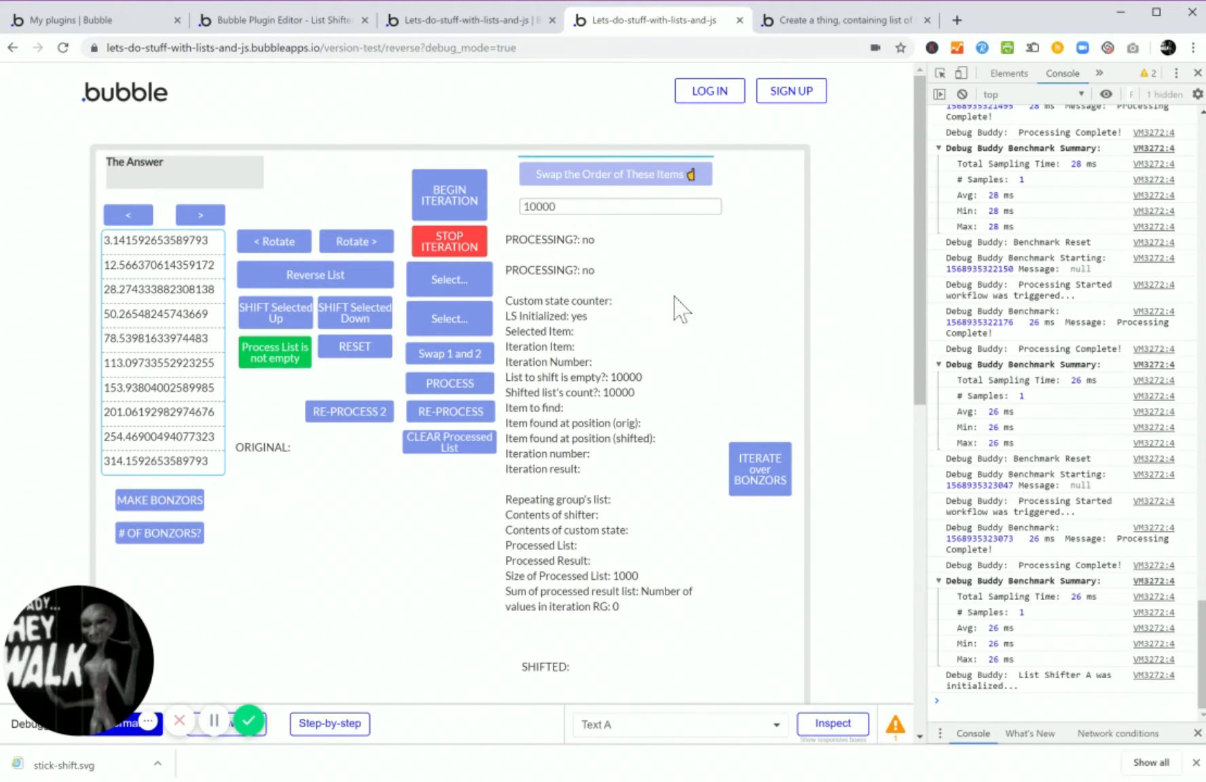
{"action": "left_click", "coordinate": [481, 392]}
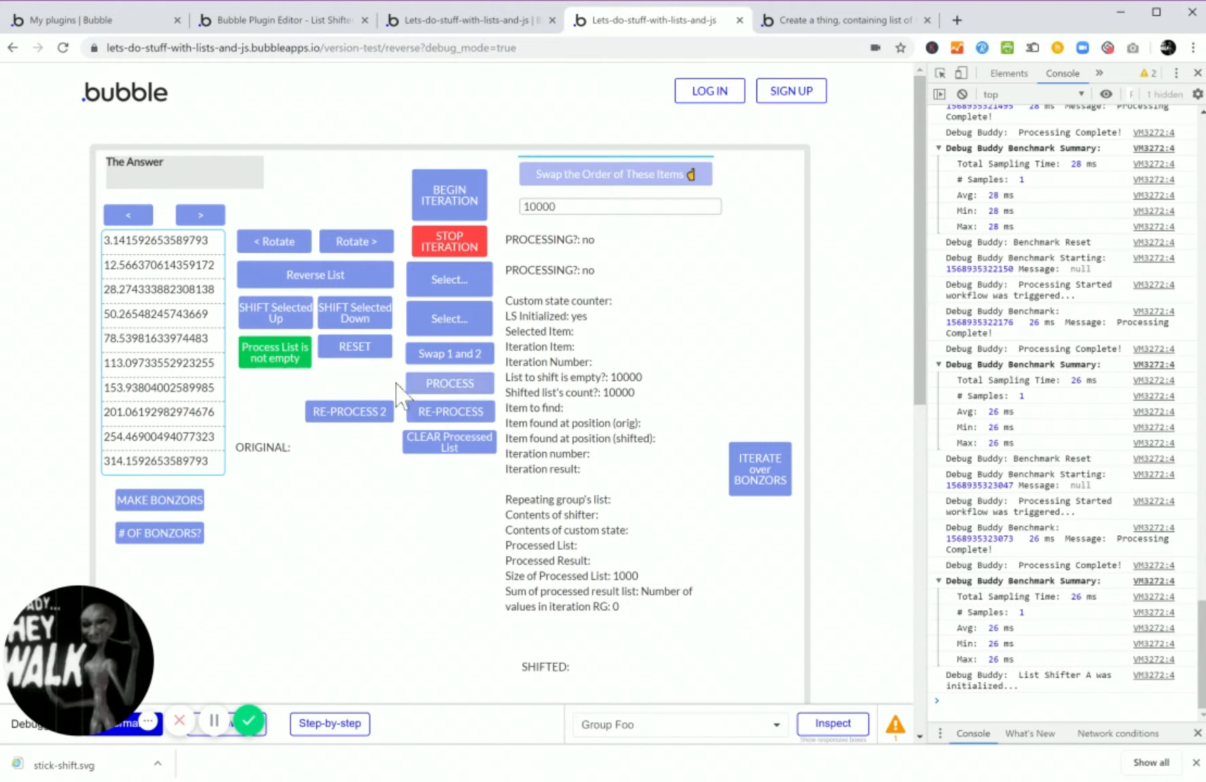
{"action": "left_click", "coordinate": [430, 451]}
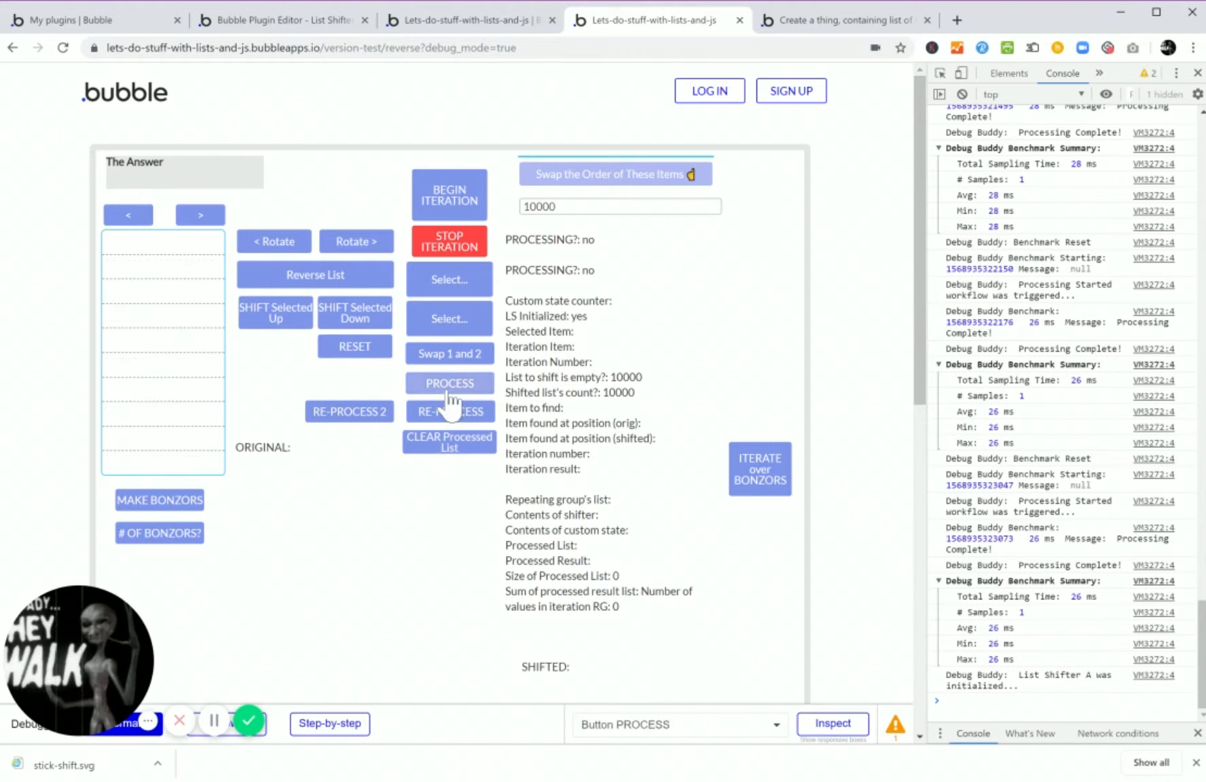
{"action": "left_click", "coordinate": [452, 385]}
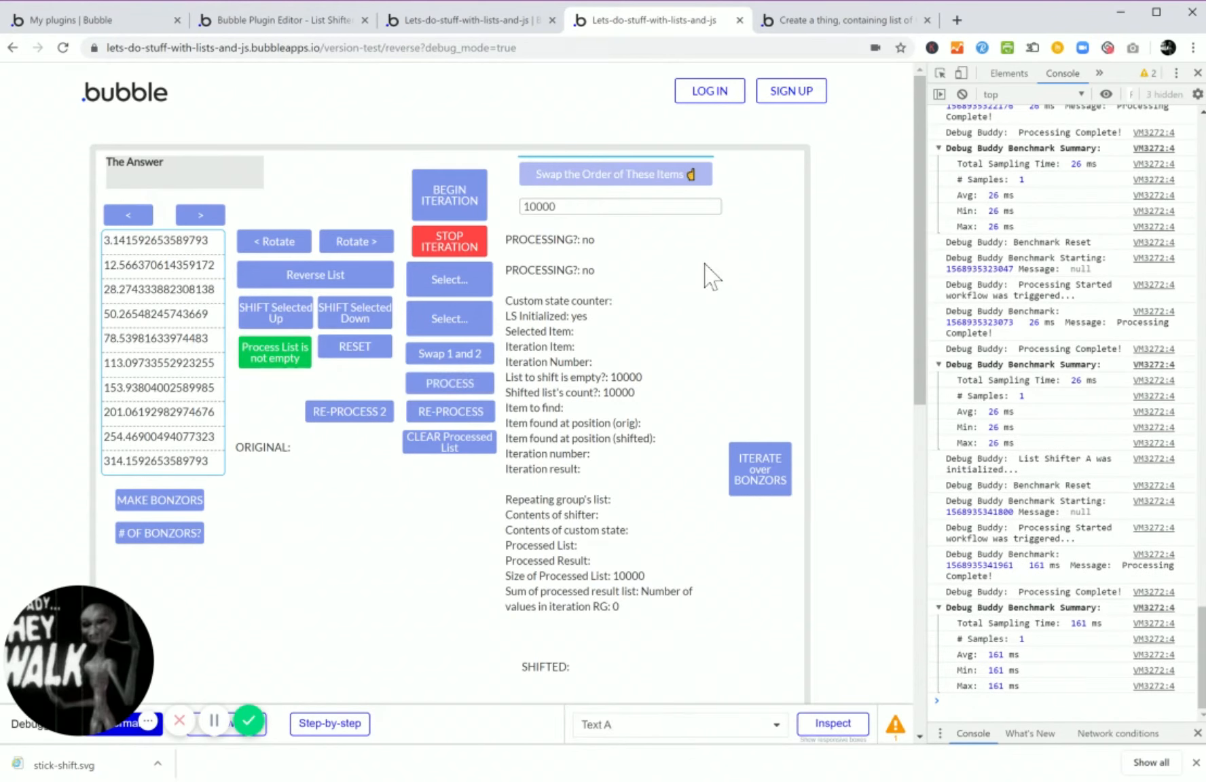
Repeat PROCESS seven more times on the 10000-item list to compare its benchmark timings.
{"action": "left_click", "coordinate": [445, 389]}
{"action": "left_click", "coordinate": [445, 389]}
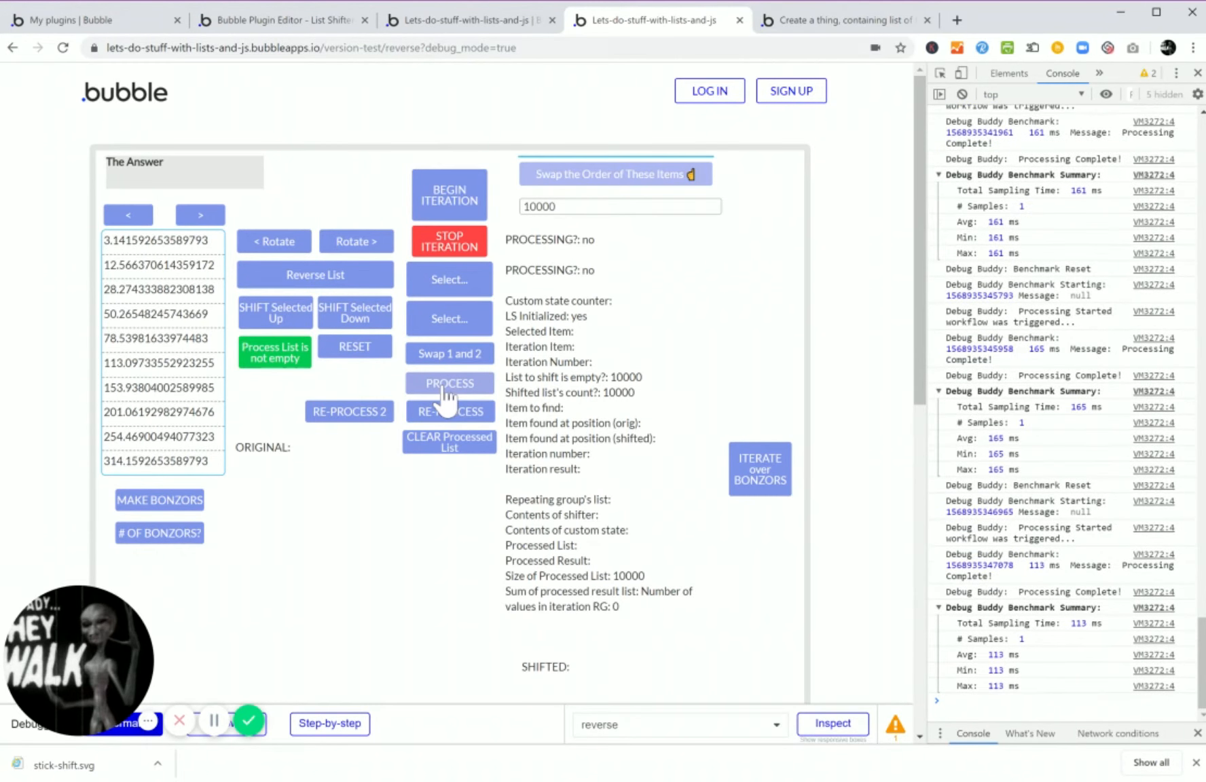
{"action": "left_click", "coordinate": [444, 390]}
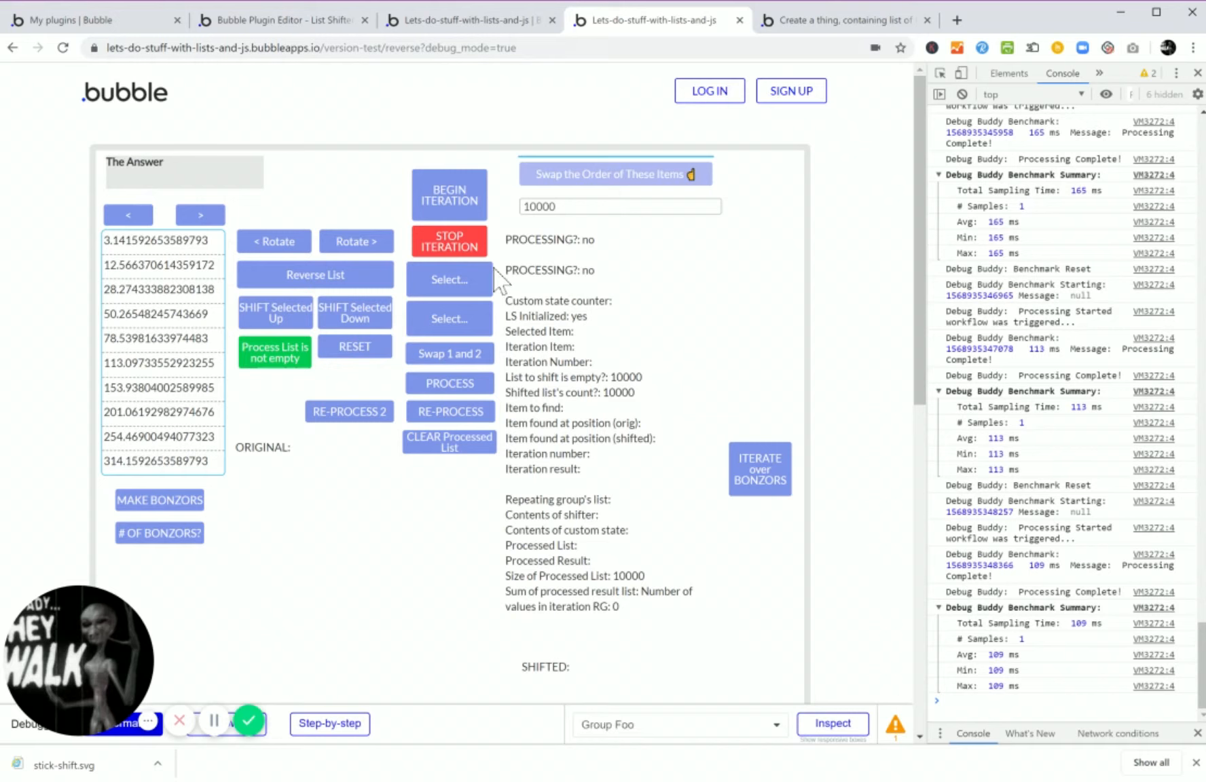
{"action": "left_click", "coordinate": [448, 388]}
{"action": "left_click", "coordinate": [449, 391]}
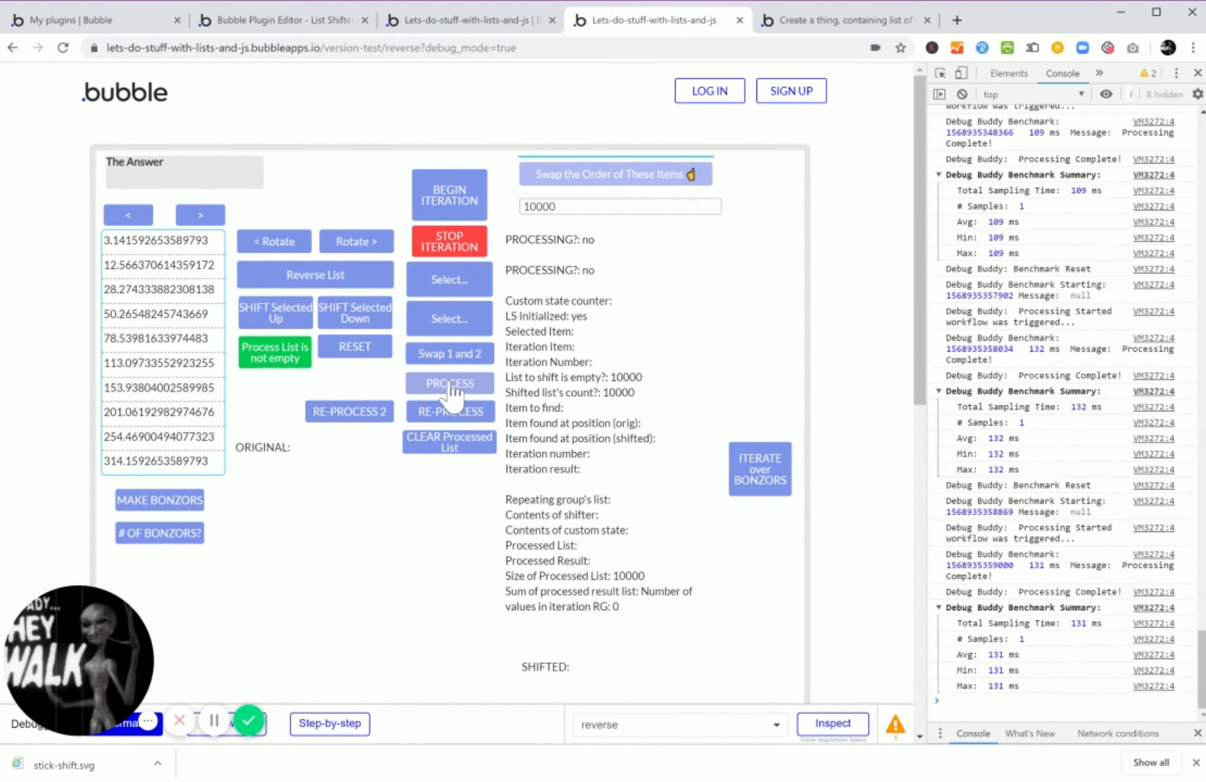
{"action": "left_click", "coordinate": [450, 394]}
{"action": "left_click", "coordinate": [451, 392]}
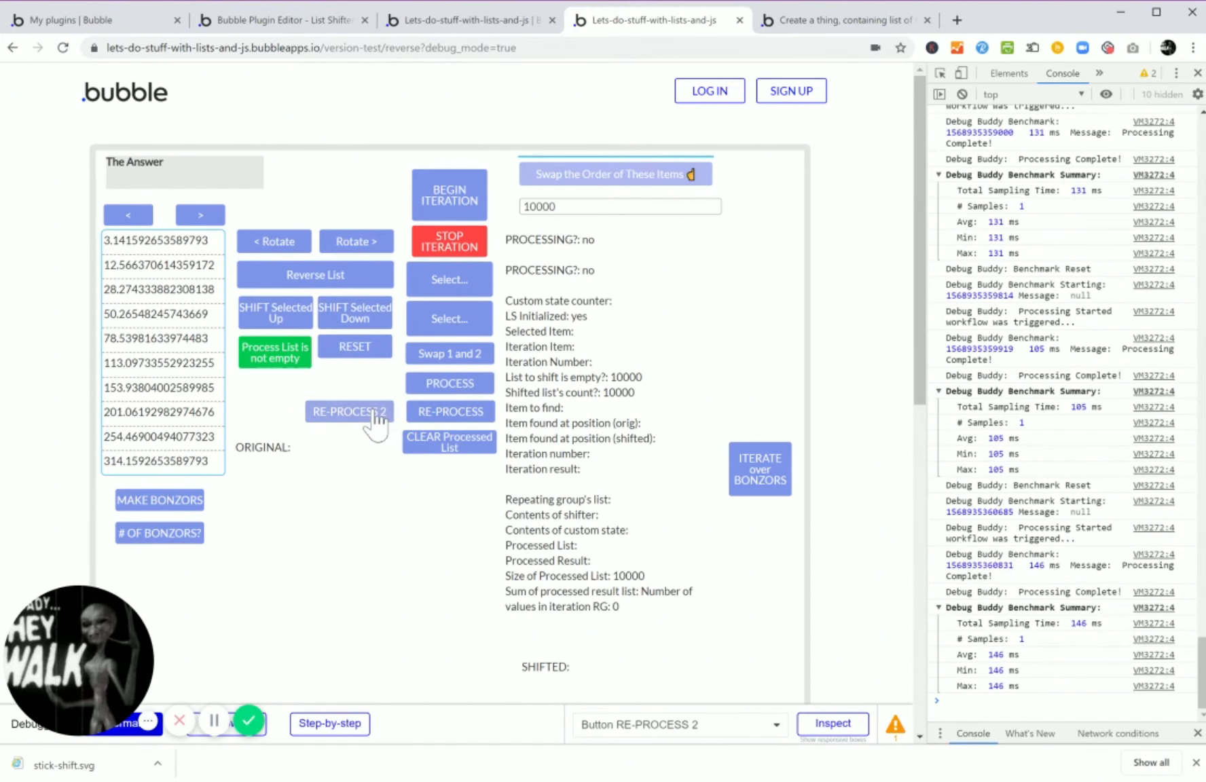
Clear the processed list and raise the computed list size to 100000.
{"action": "left_click", "coordinate": [429, 453]}
{"action": "left_click", "coordinate": [577, 207]}
{"action": "type", "text": "0"}
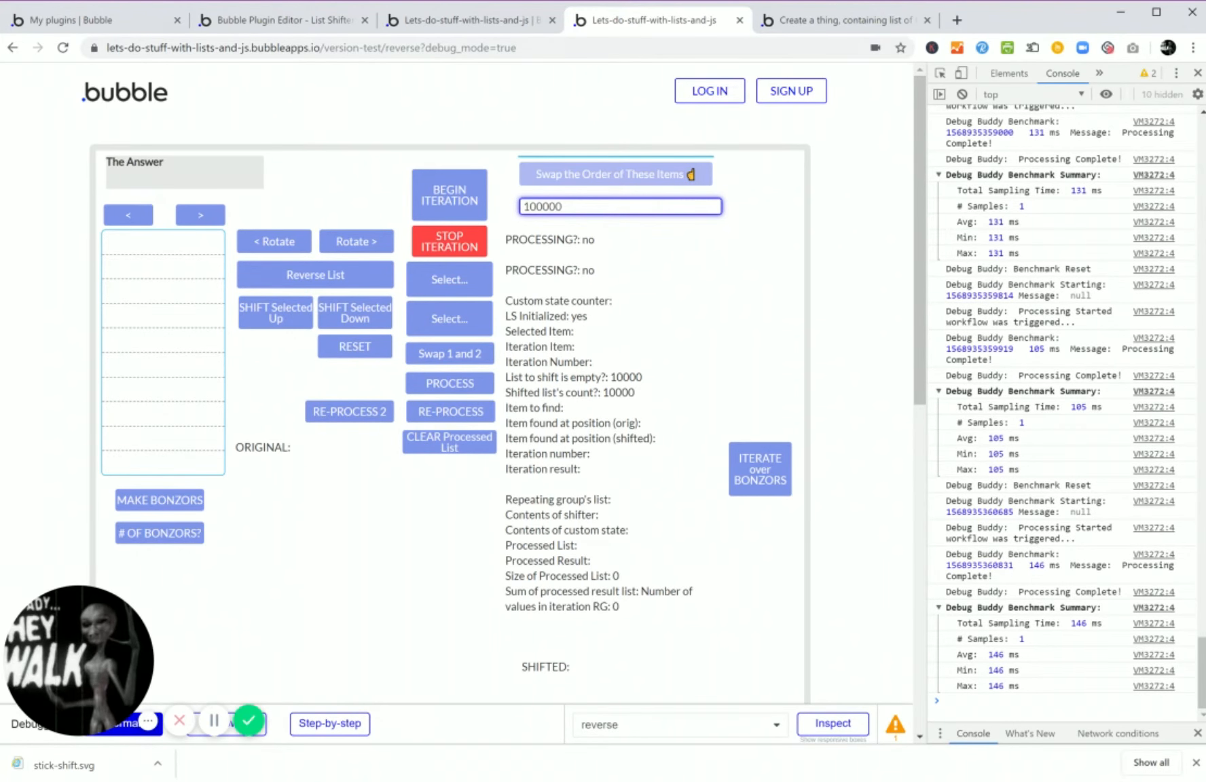
{"action": "left_click", "coordinate": [476, 260]}
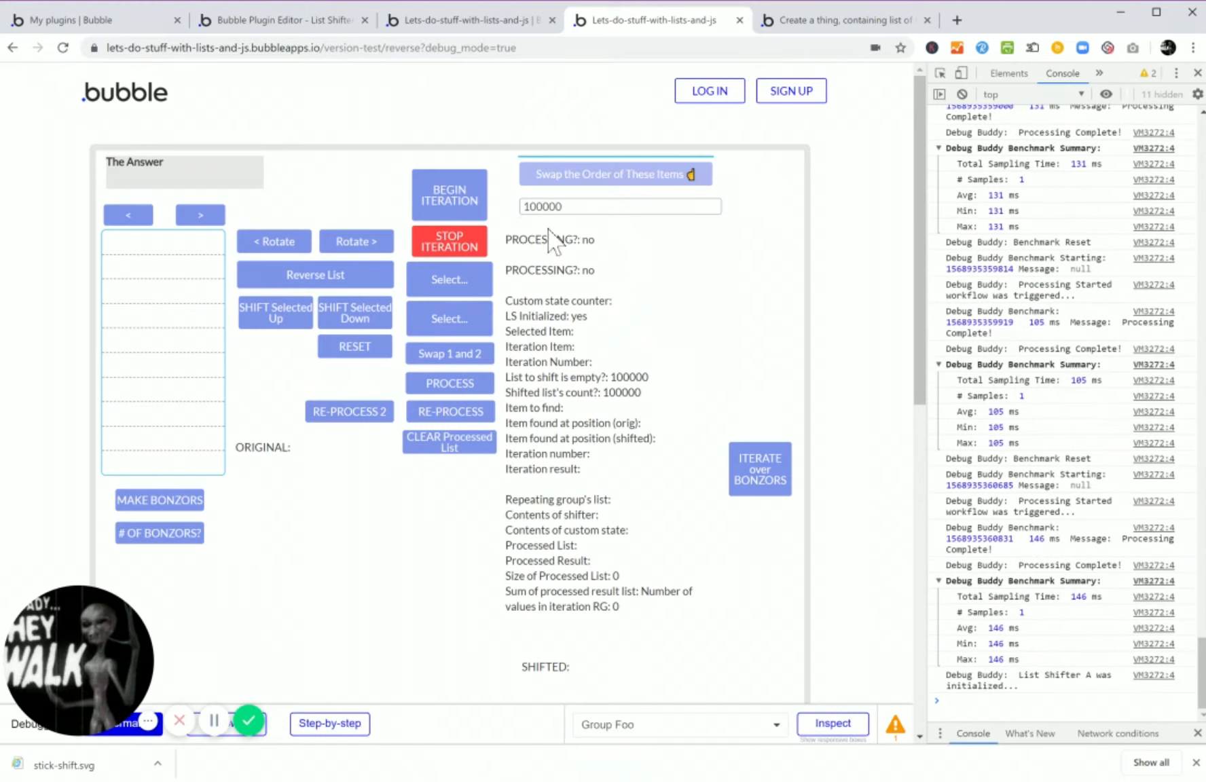
Examine the item count of the list to shift and change the computed list size to 5.
{"action": "left_click", "coordinate": [552, 207]}
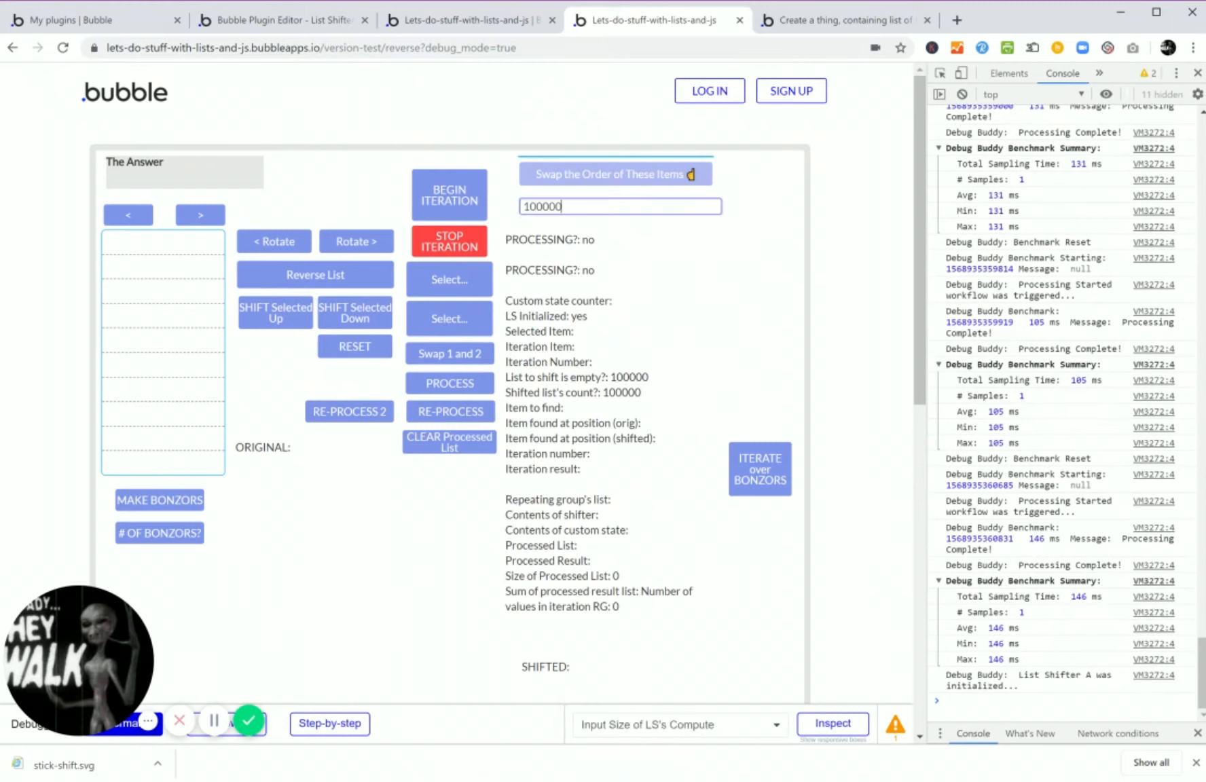
{"action": "left_click_drag", "start_coordinate": [555, 378], "coordinate": [655, 386]}
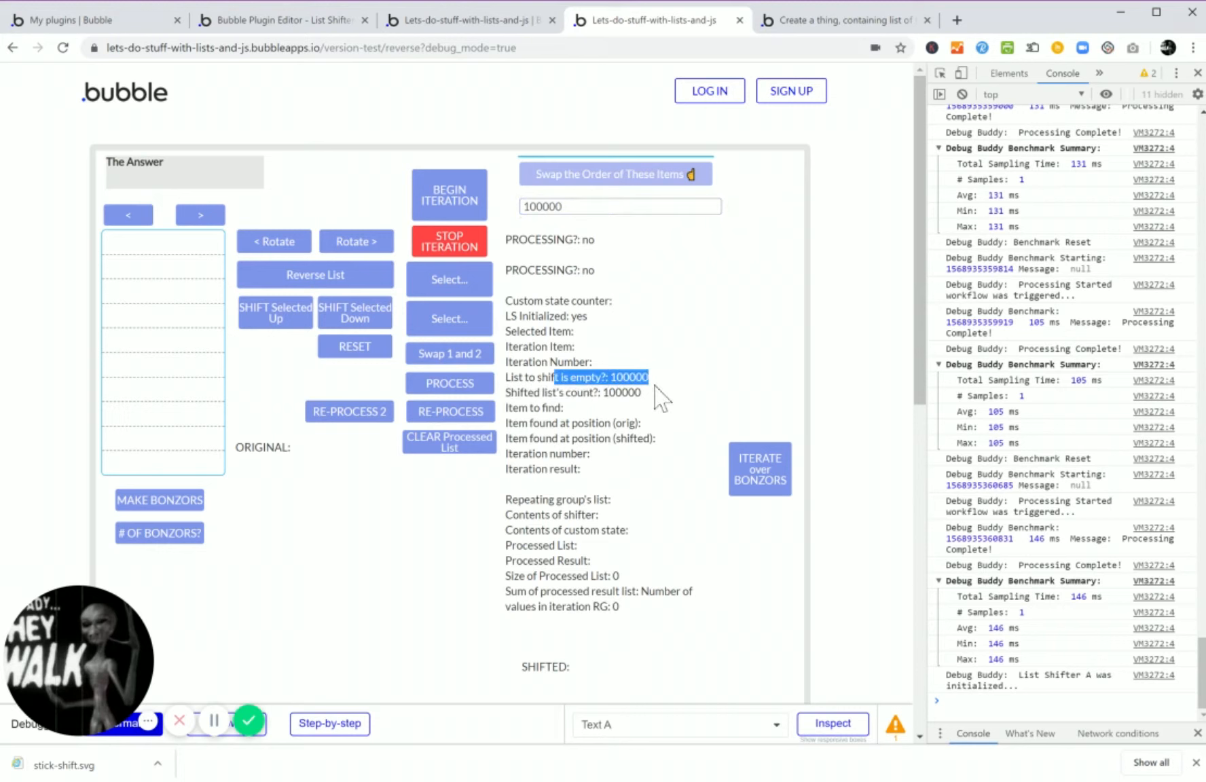
{"action": "left_click", "coordinate": [649, 339]}
{"action": "left_click", "coordinate": [562, 206]}
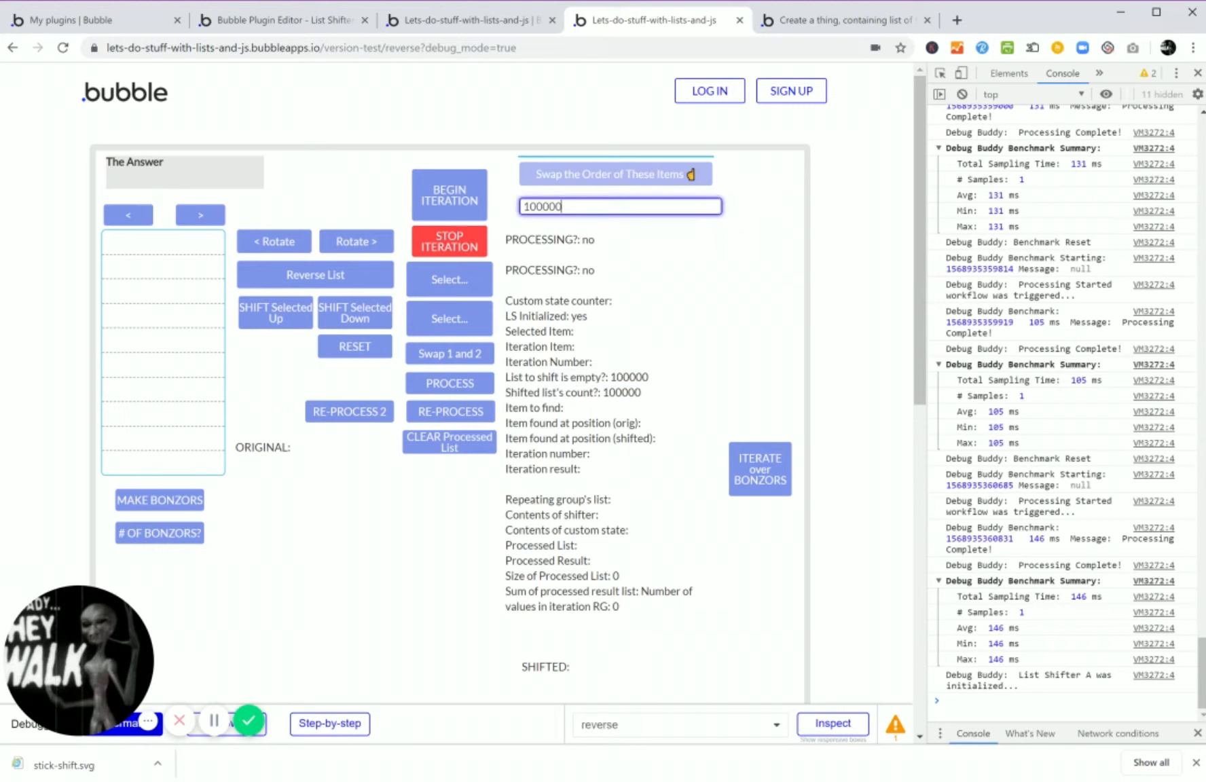
{"action": "key", "text": "ctrl+a"}
{"action": "type", "text": "5"}
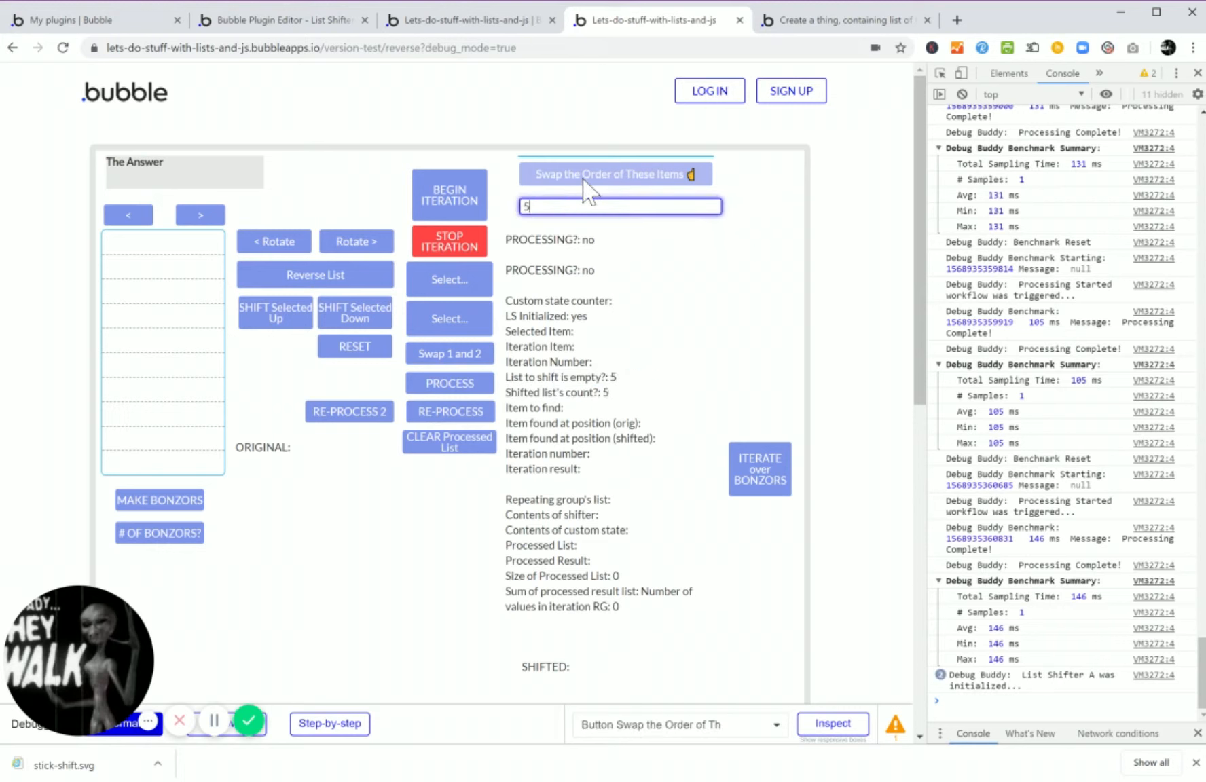
{"action": "left_click", "coordinate": [584, 190]}
Set the computed list size back to 100000 and run PROCESS on that list.
{"action": "double_click", "coordinate": [527, 206]}
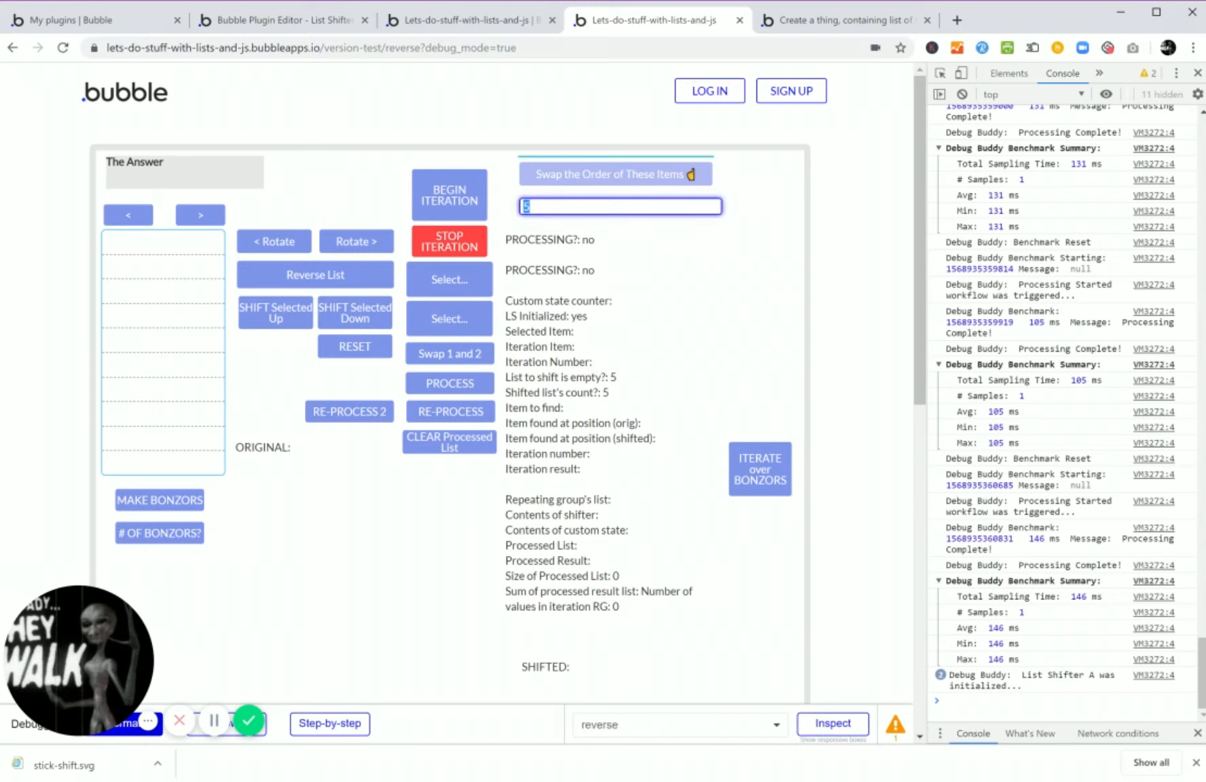
{"action": "type", "text": "100000"}
{"action": "key", "text": "Tab"}
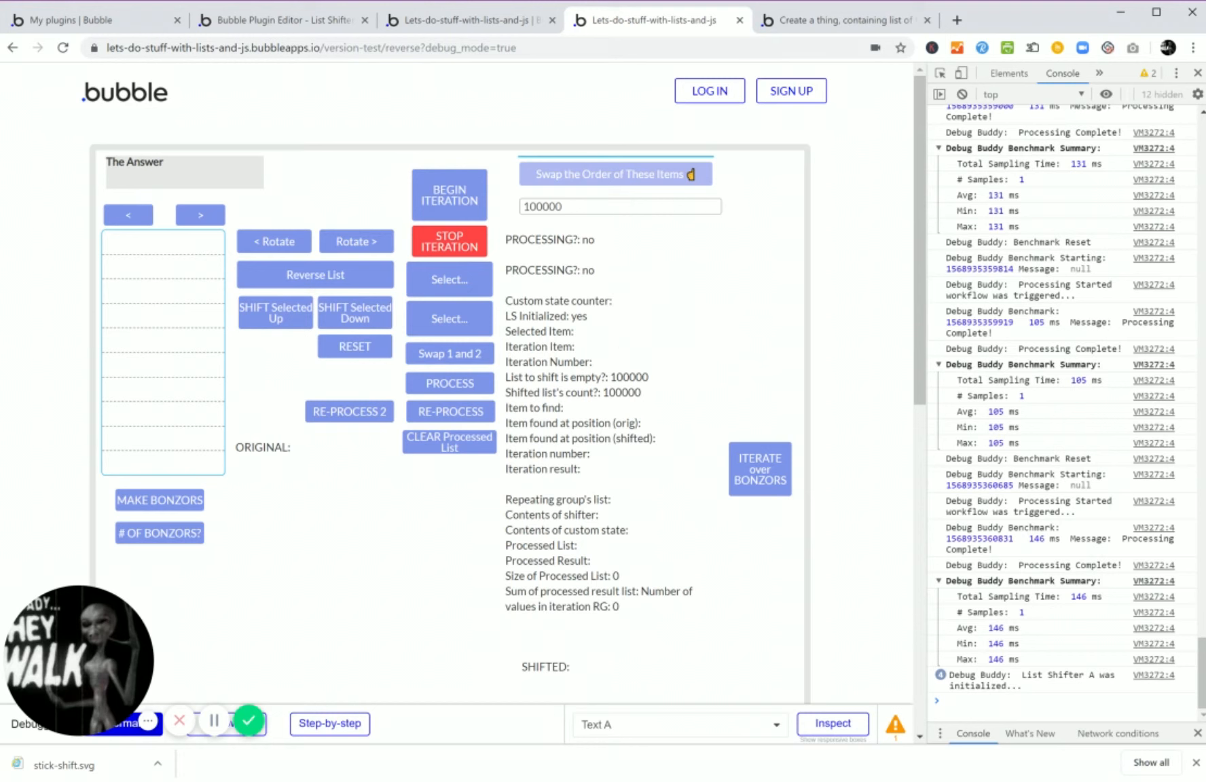
{"action": "left_click", "coordinate": [445, 388]}
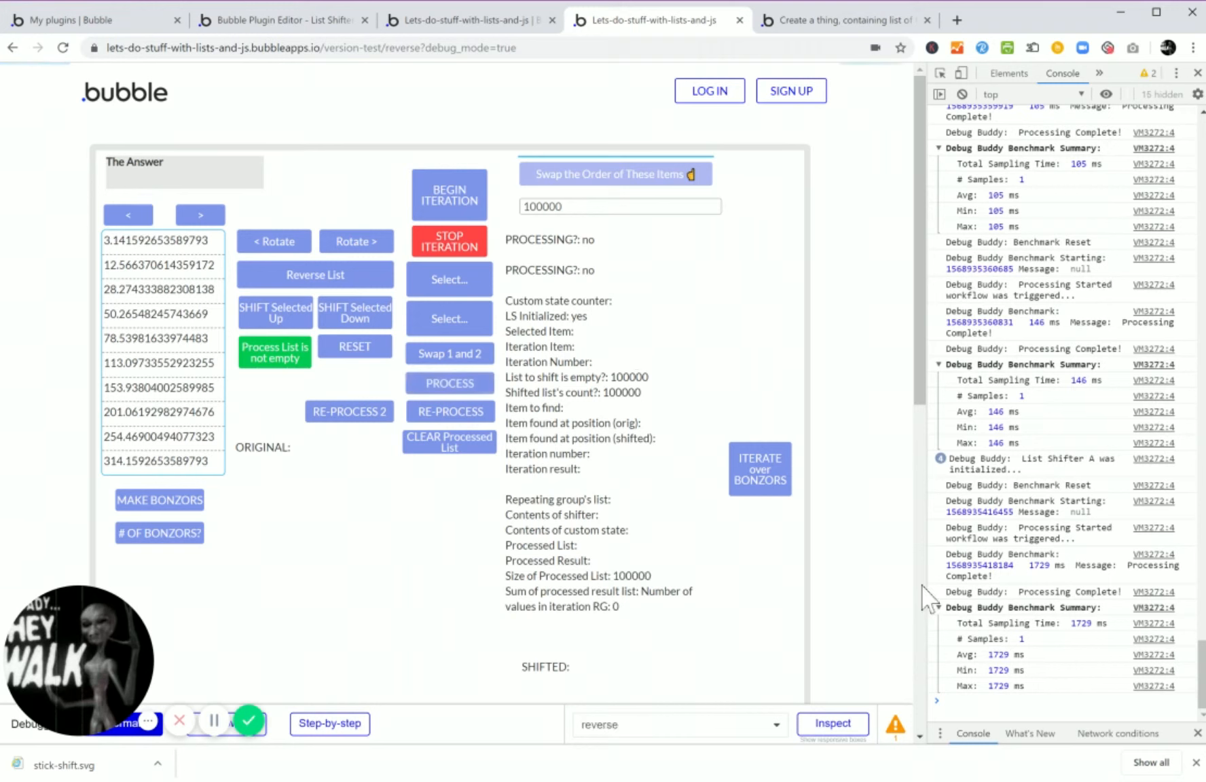
Examine the benchmark's total sampling time, page backward eight times through the processed values and page forward once.
{"action": "left_click_drag", "start_coordinate": [1046, 618], "coordinate": [1071, 629]}
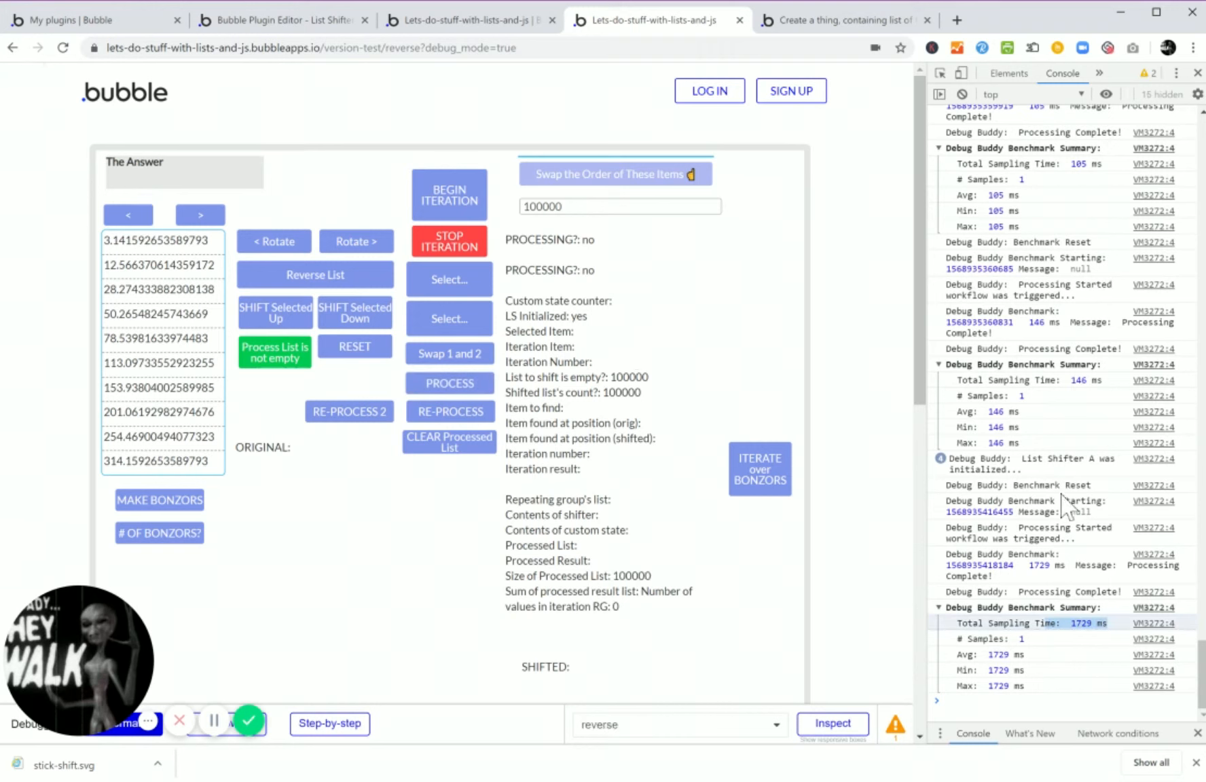
{"action": "left_click", "coordinate": [123, 216]}
{"action": "left_click", "coordinate": [123, 216]}
{"action": "left_click", "coordinate": [123, 216]}
{"action": "left_click", "coordinate": [123, 216]}
{"action": "left_click", "coordinate": [123, 216]}
{"action": "left_click", "coordinate": [123, 216]}
{"action": "left_click", "coordinate": [123, 216]}
{"action": "left_click", "coordinate": [123, 216]}
{"action": "left_click", "coordinate": [201, 218]}
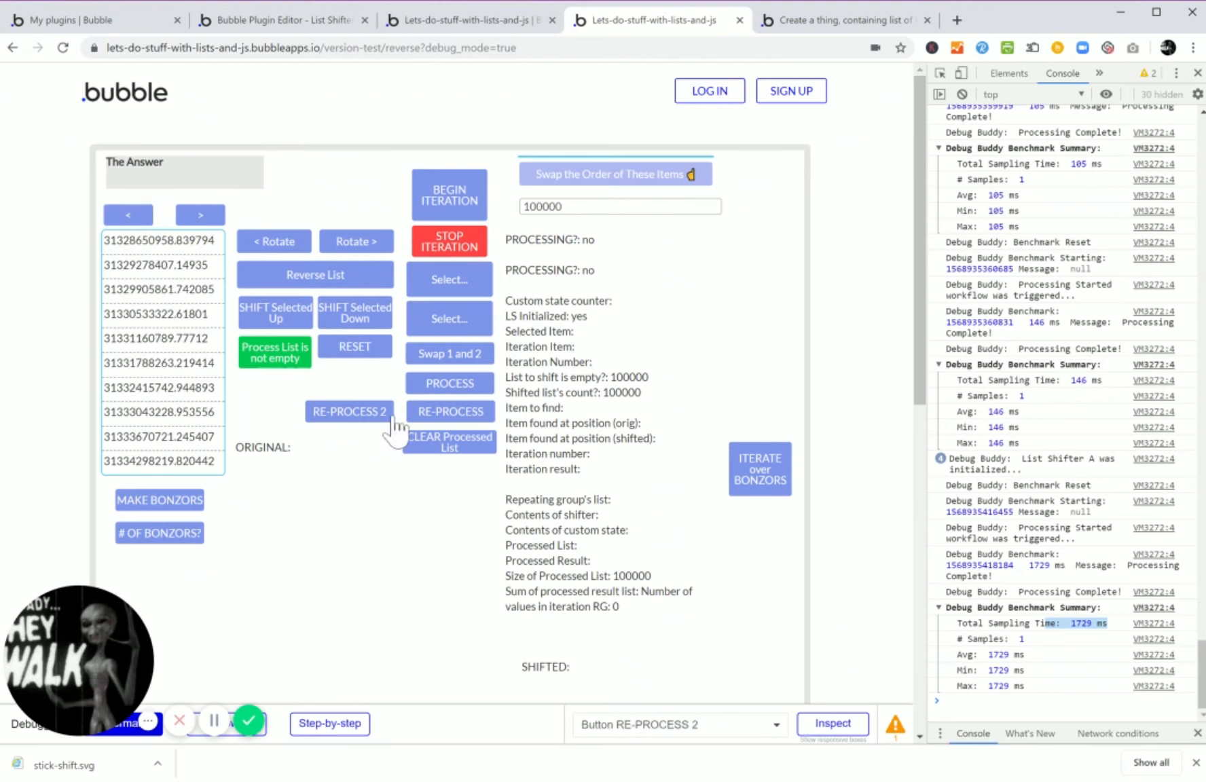
Run PROCESS three more times on the 100000-item list, examine the latest benchmark timing and clear the processed list.
{"action": "left_click", "coordinate": [448, 386]}
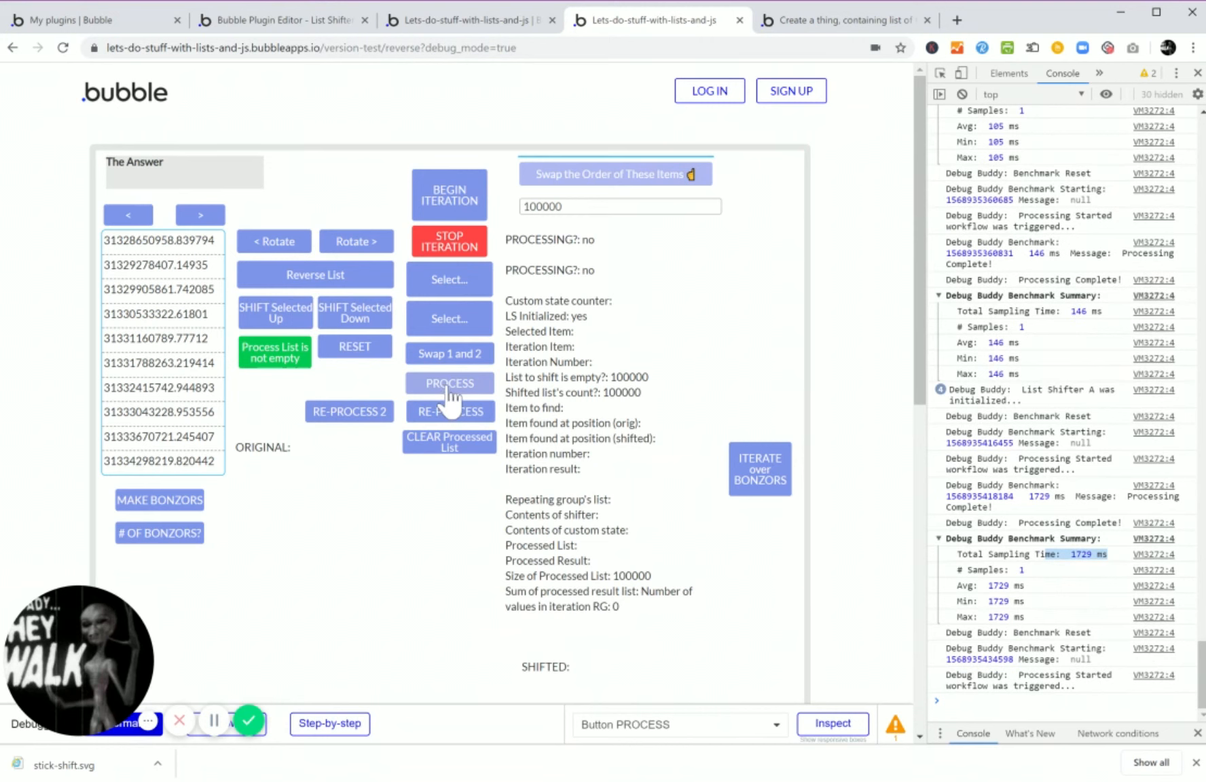
{"action": "left_click", "coordinate": [446, 389]}
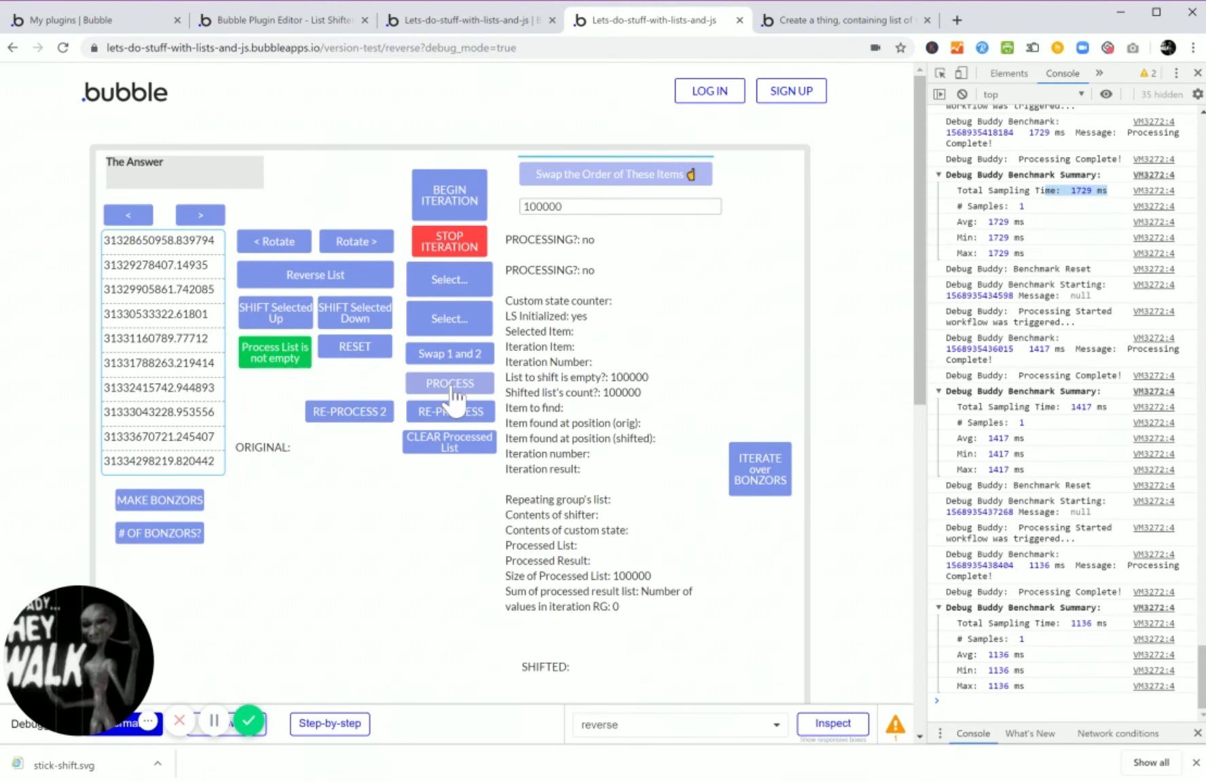
{"action": "left_click", "coordinate": [451, 389]}
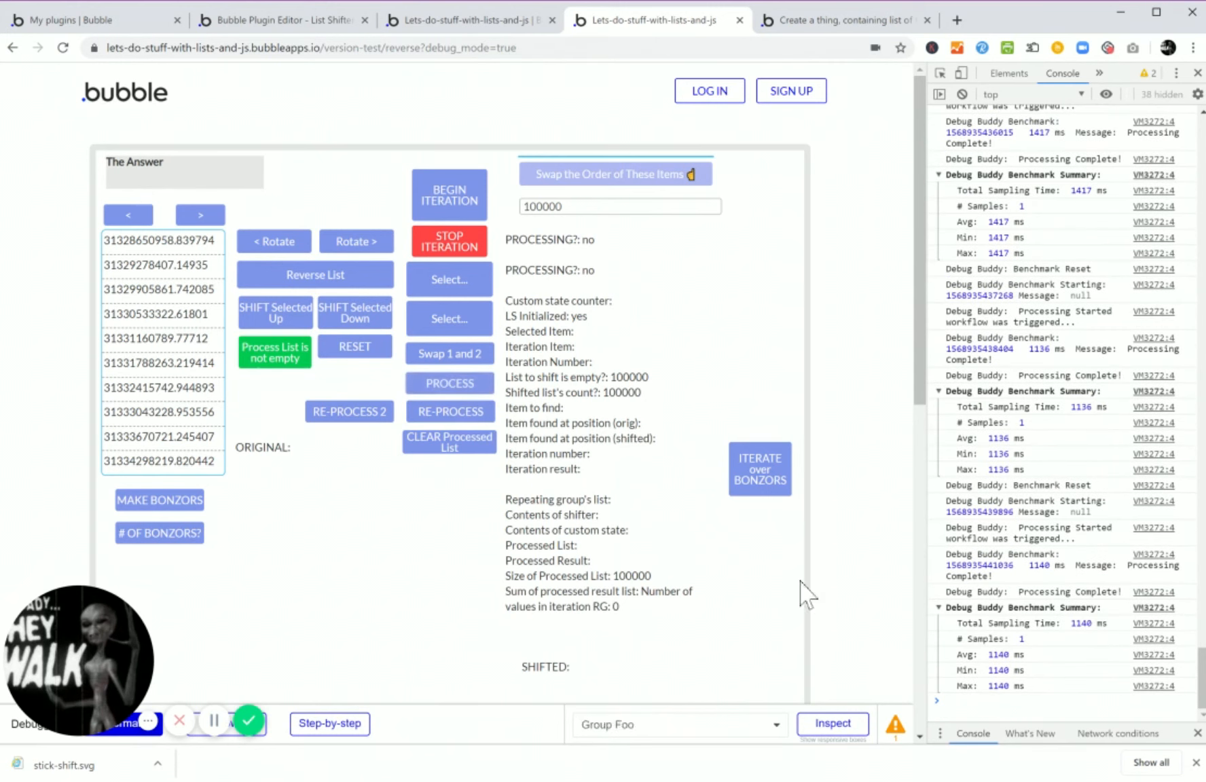
{"action": "left_click_drag", "start_coordinate": [984, 640], "coordinate": [1022, 675]}
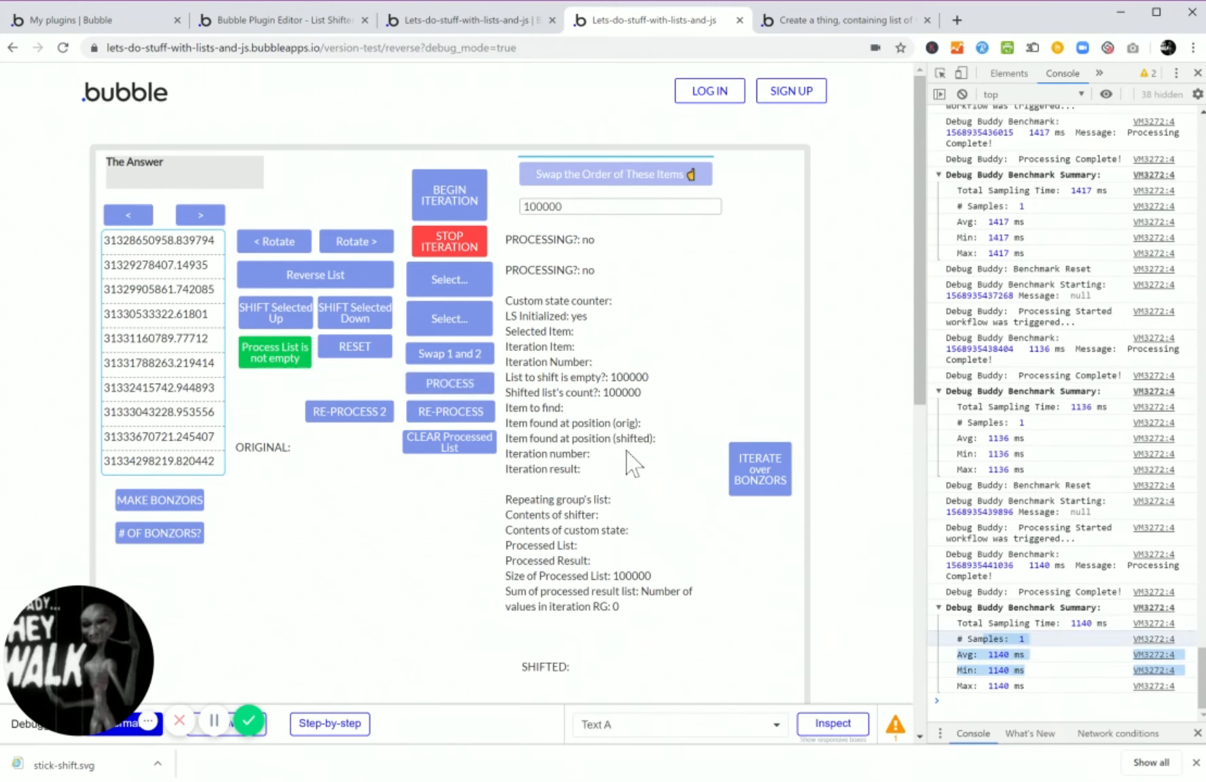
{"action": "left_click", "coordinate": [445, 443]}
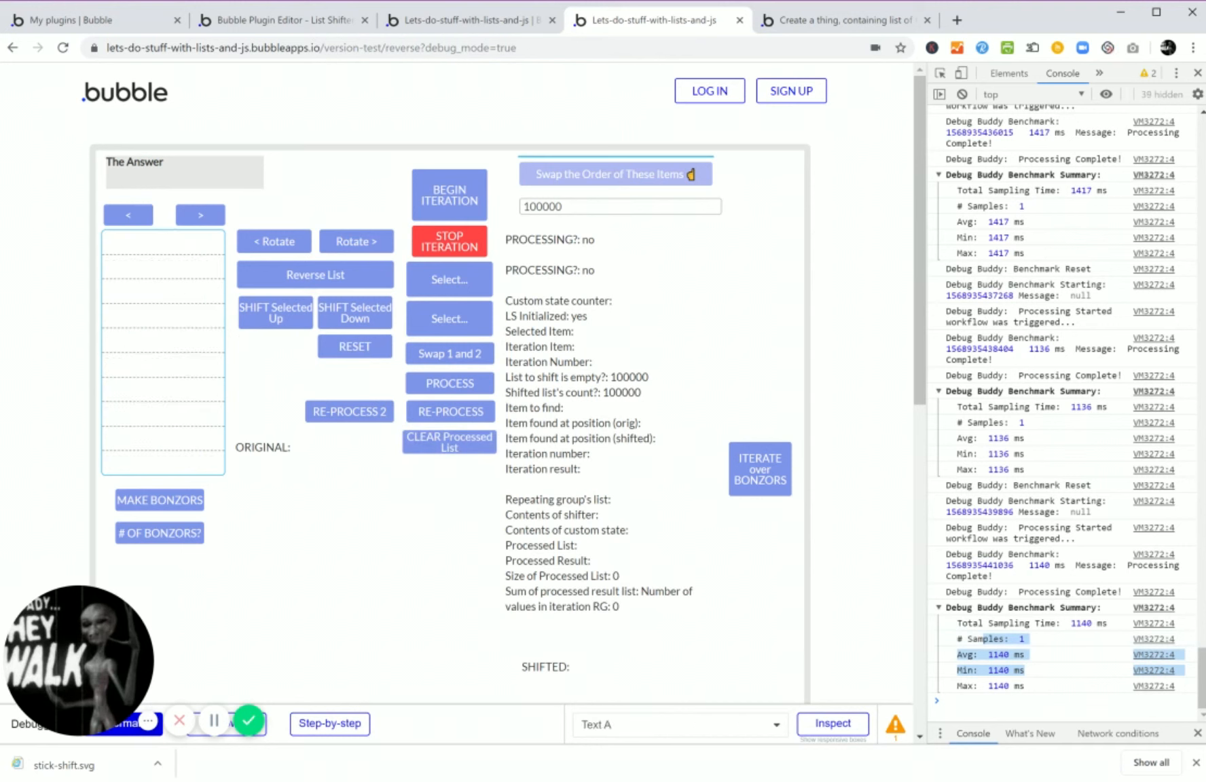